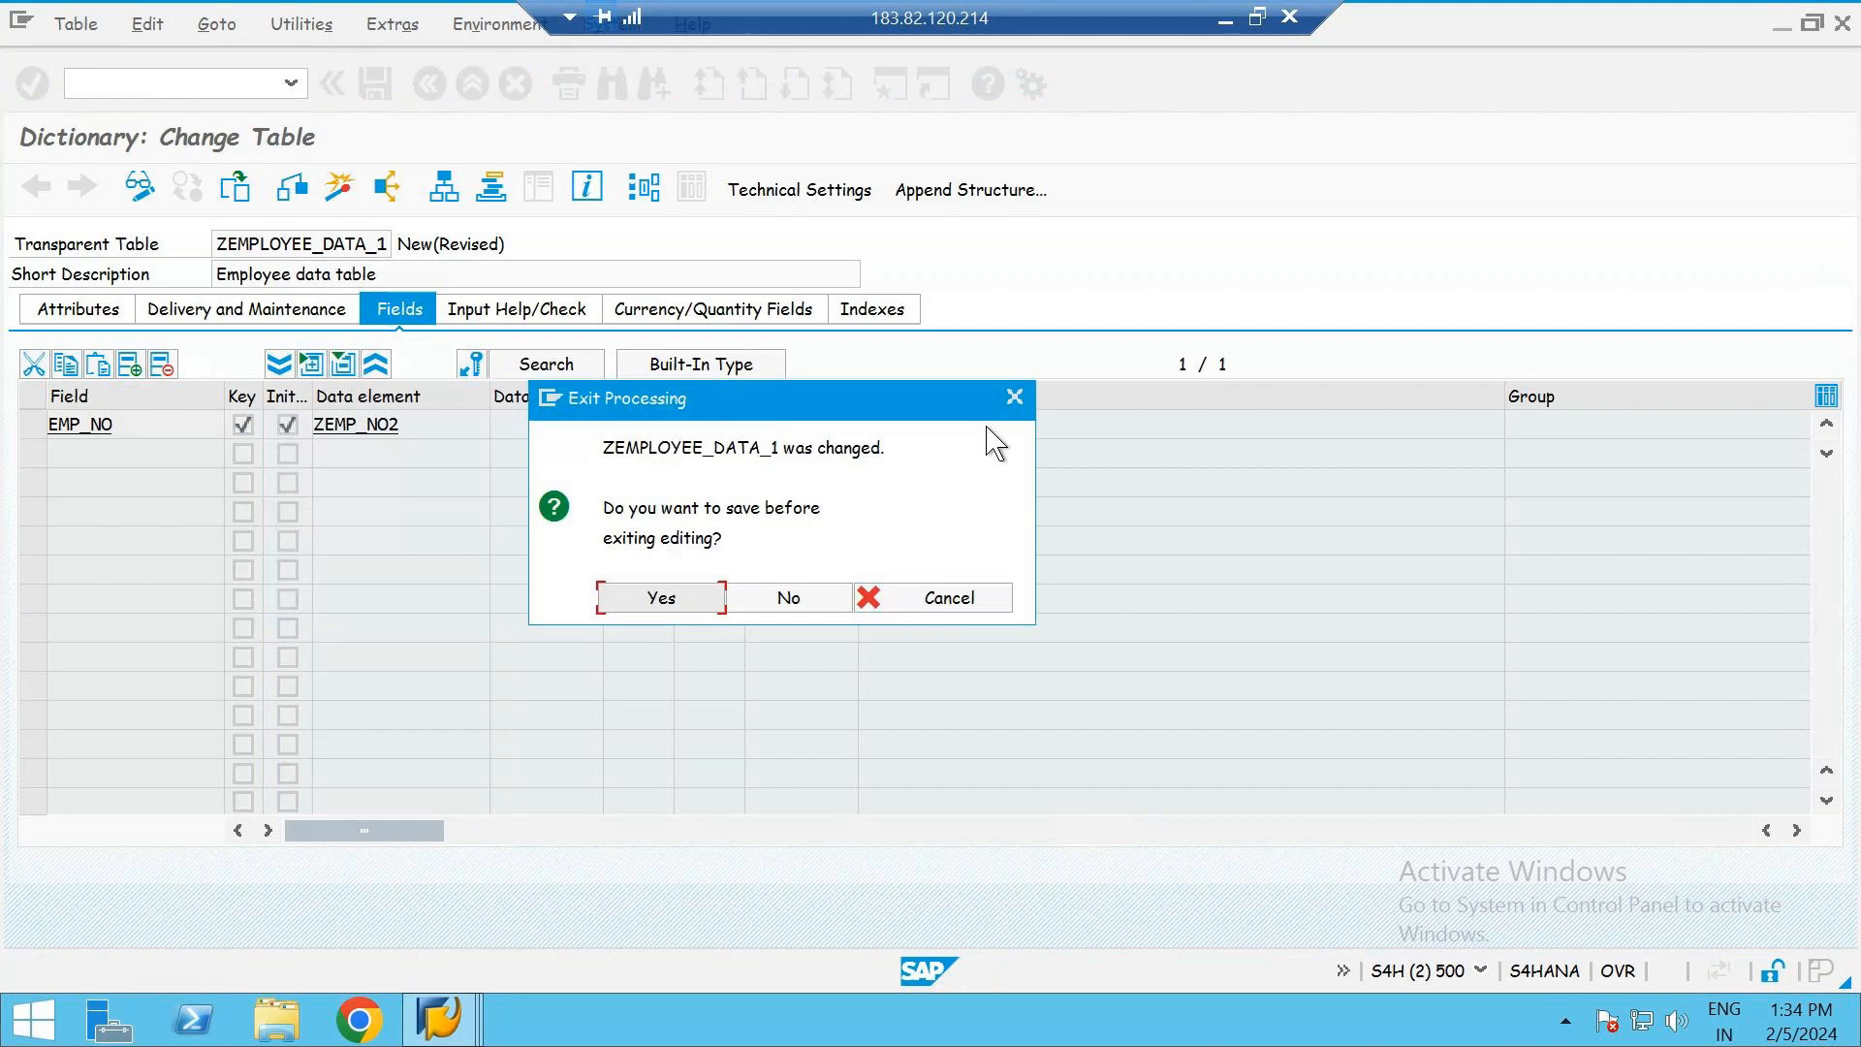
- Open data element ZEMP_NO2 from the EMP_NO field, saving table ZEMPLOYEE_DATA_1 as a local object
{"action": "left_click", "coordinate": [1013, 398]}
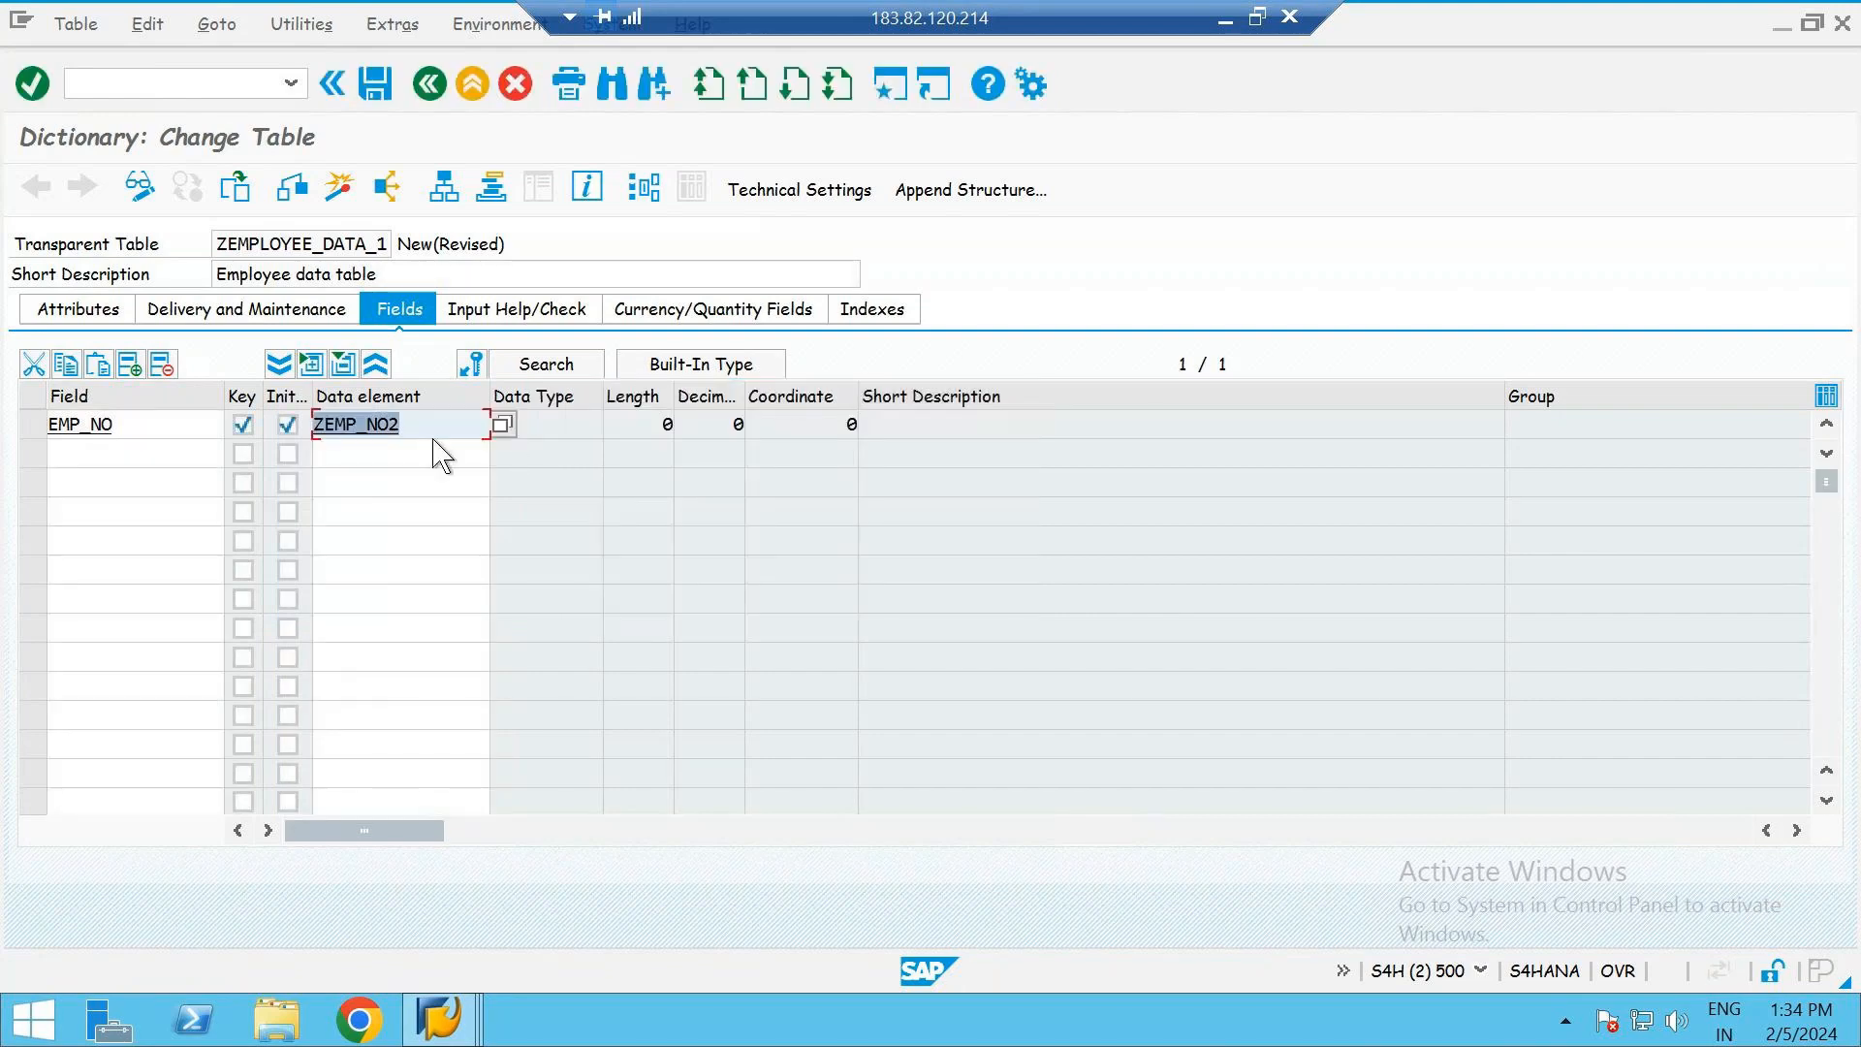
{"action": "double_click", "coordinate": [367, 423]}
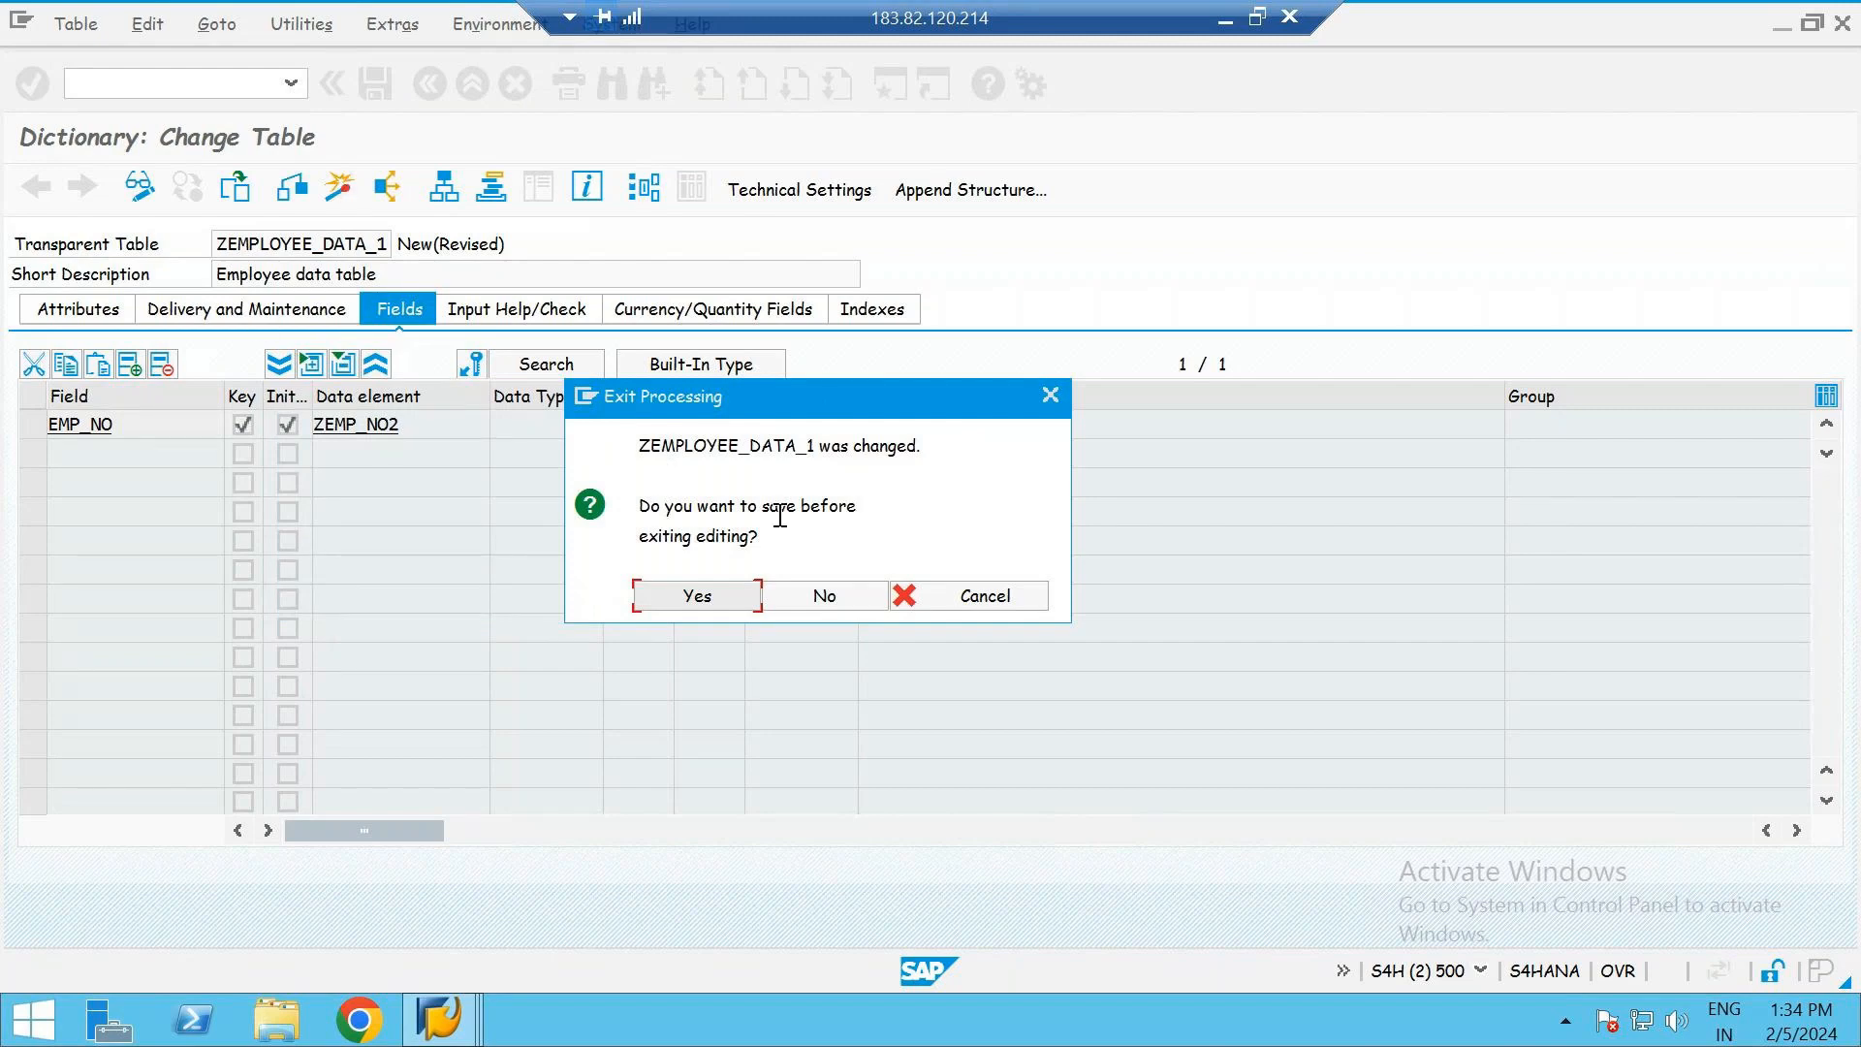
{"action": "left_click", "coordinate": [670, 595]}
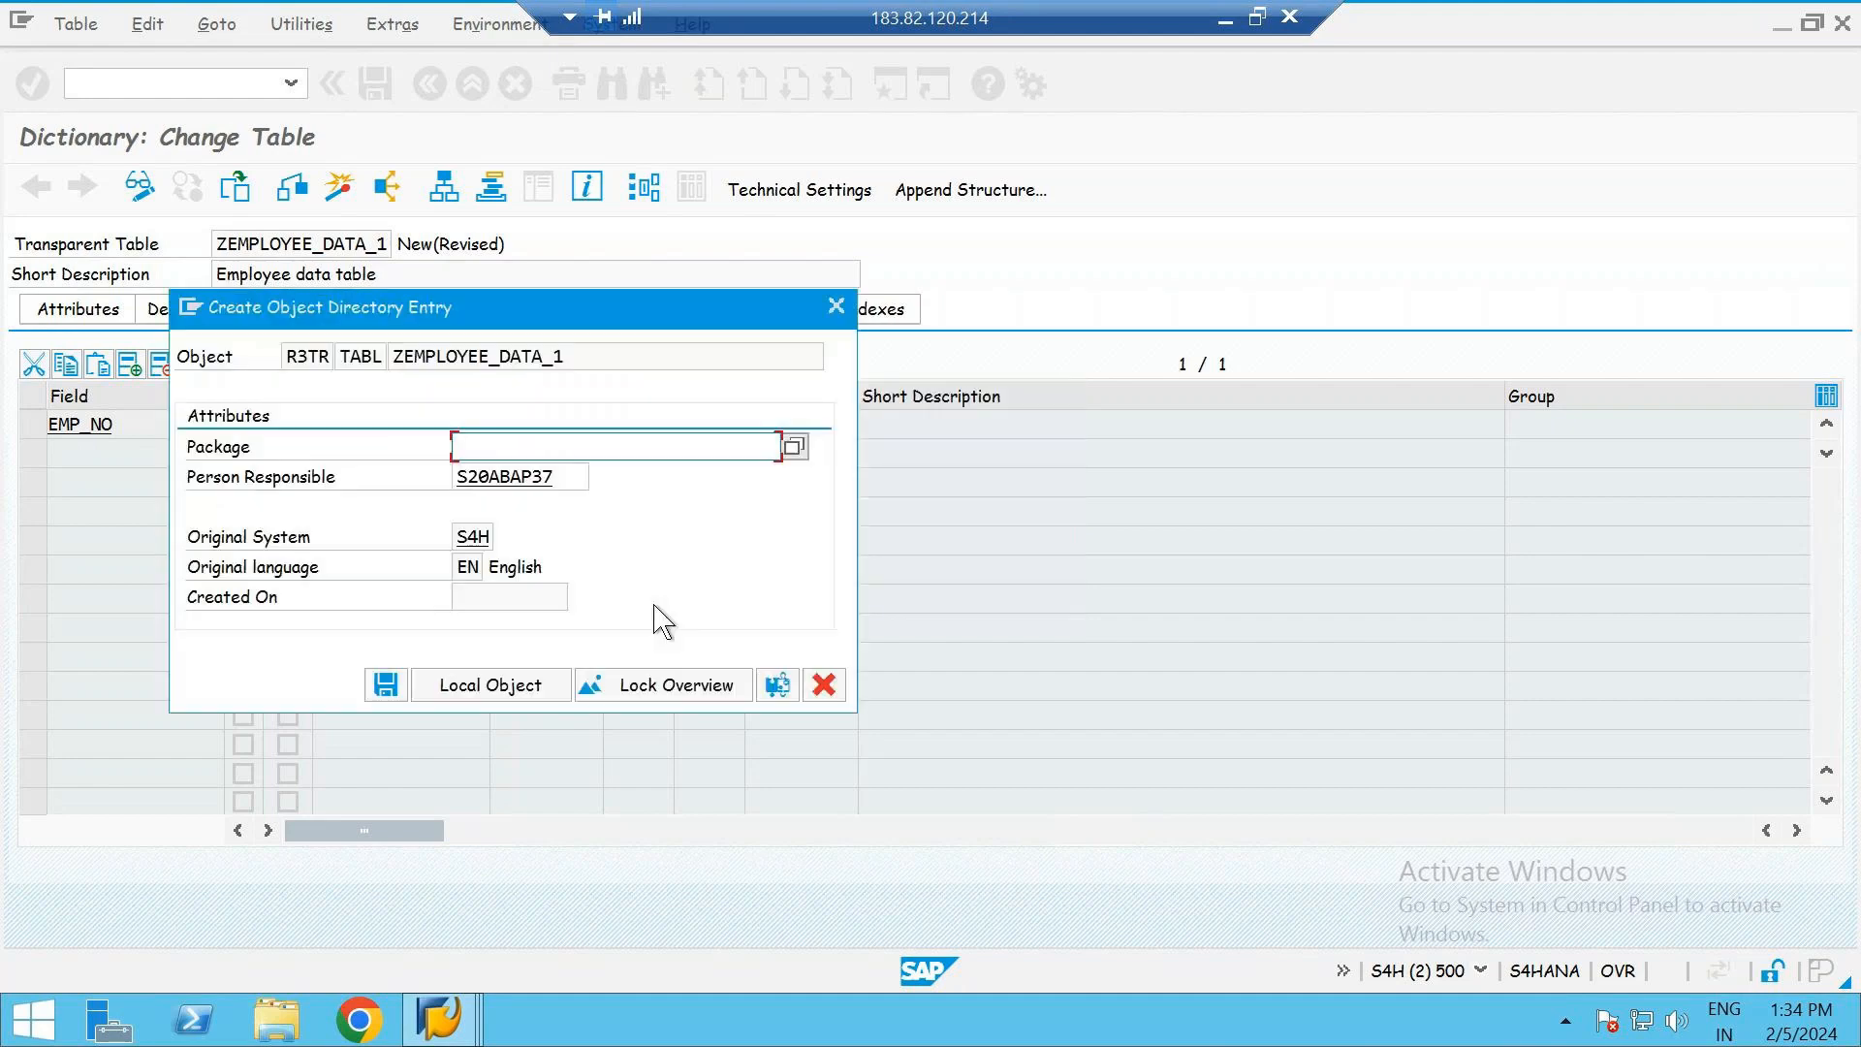
{"action": "left_click_drag", "start_coordinate": [574, 297], "coordinate": [1039, 238]}
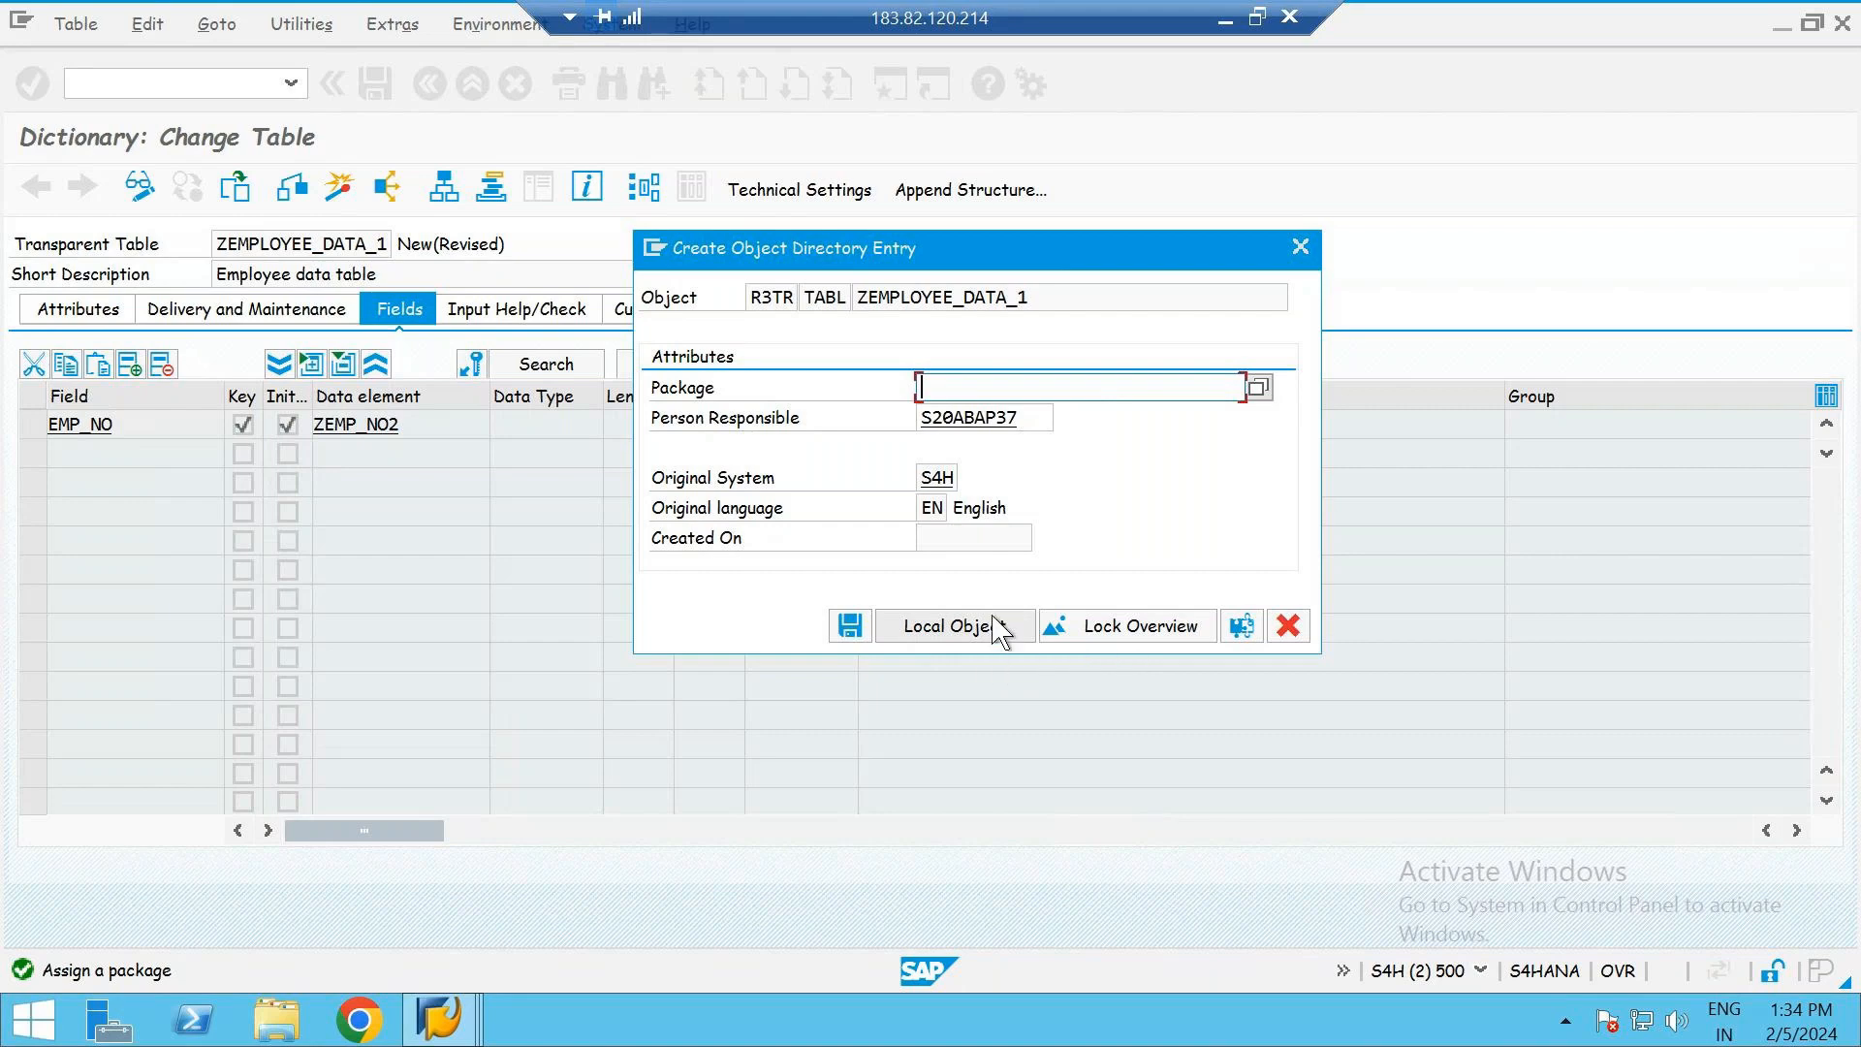
{"action": "left_click", "coordinate": [928, 641]}
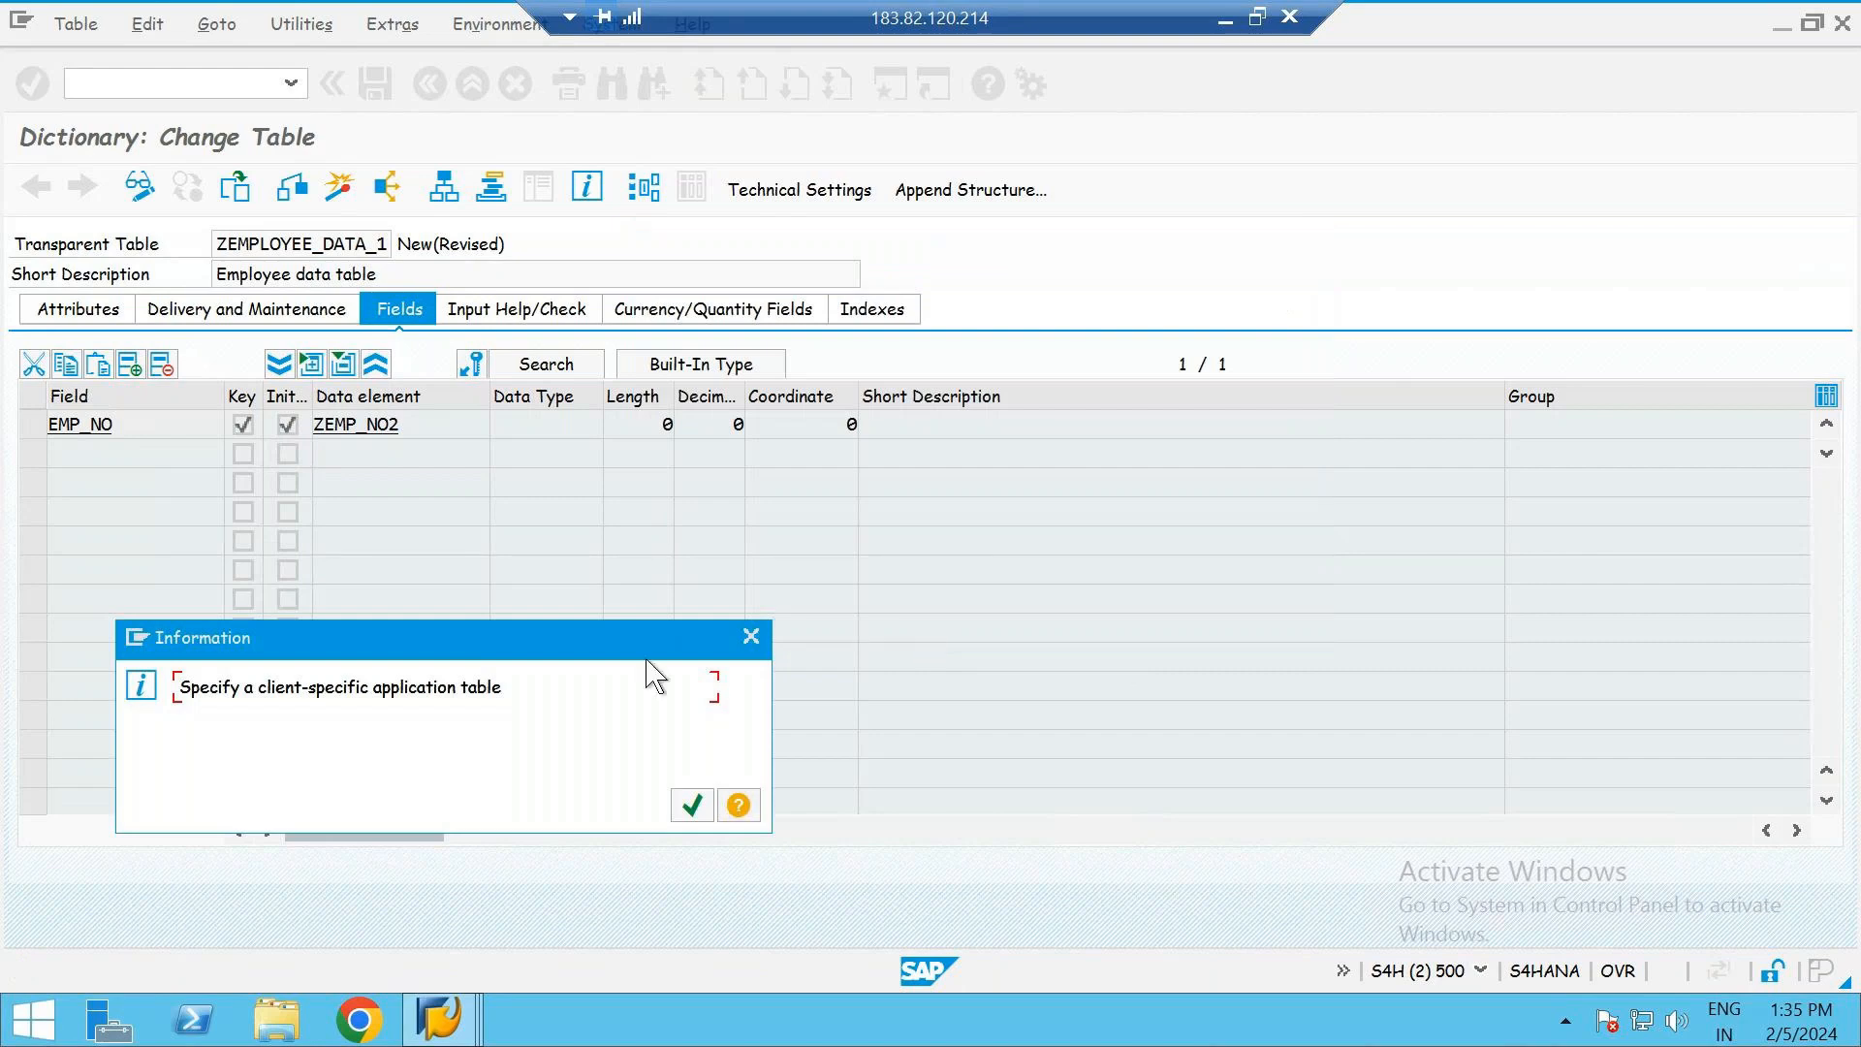
- Create the data element ZEMP_NO2 with the short description "Employee number"
{"action": "key", "text": "Return"}
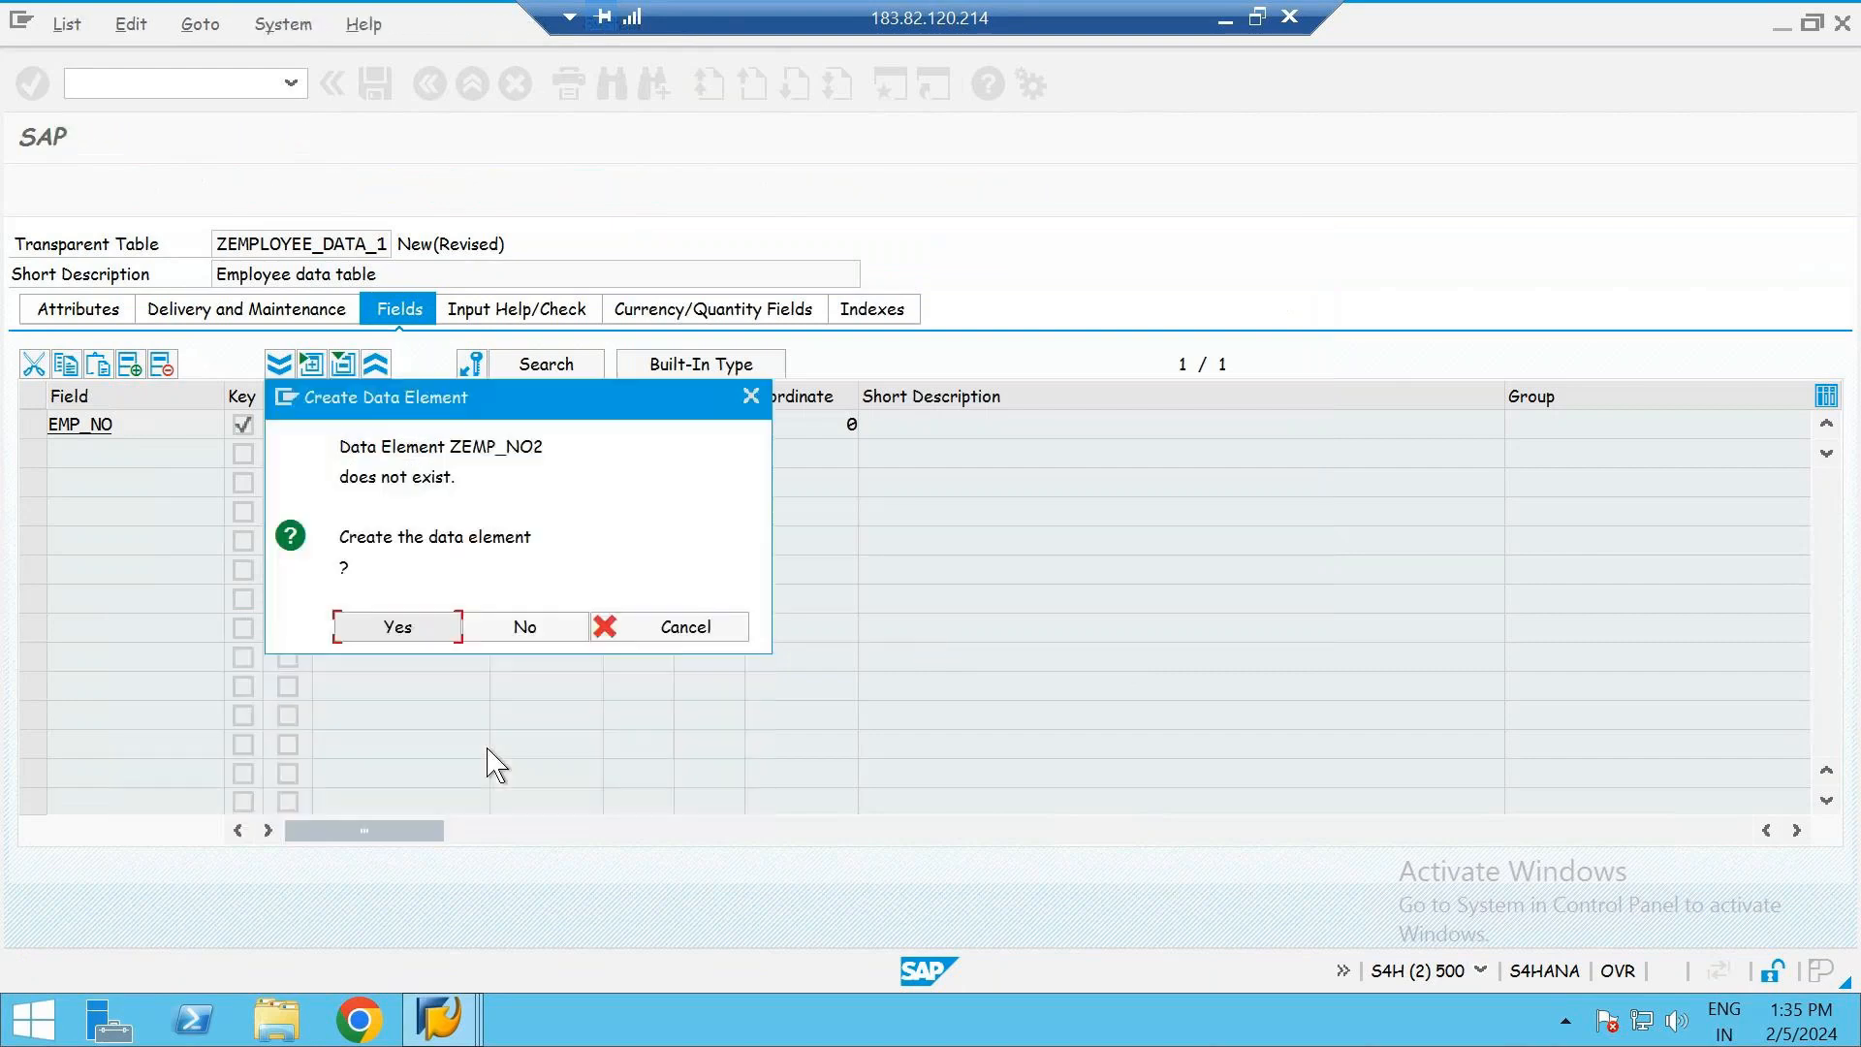
{"action": "key", "text": "Return"}
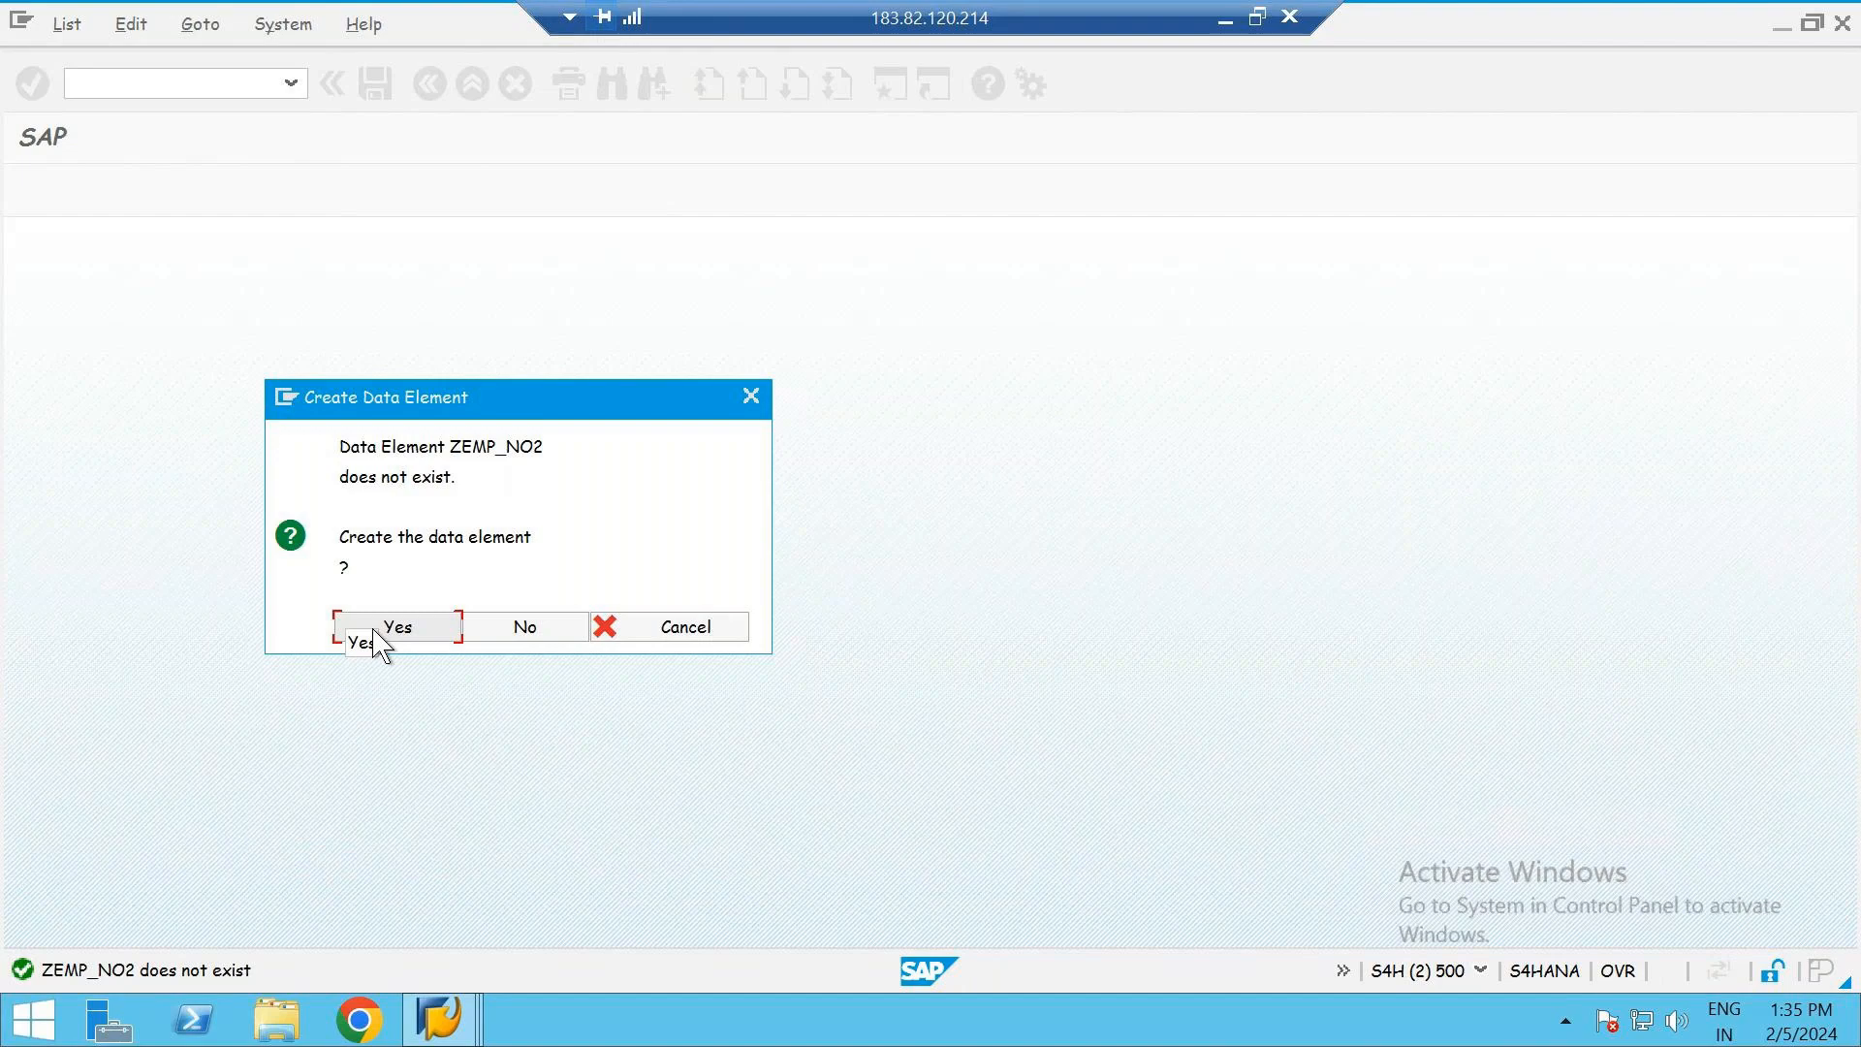
{"action": "left_click", "coordinate": [403, 630]}
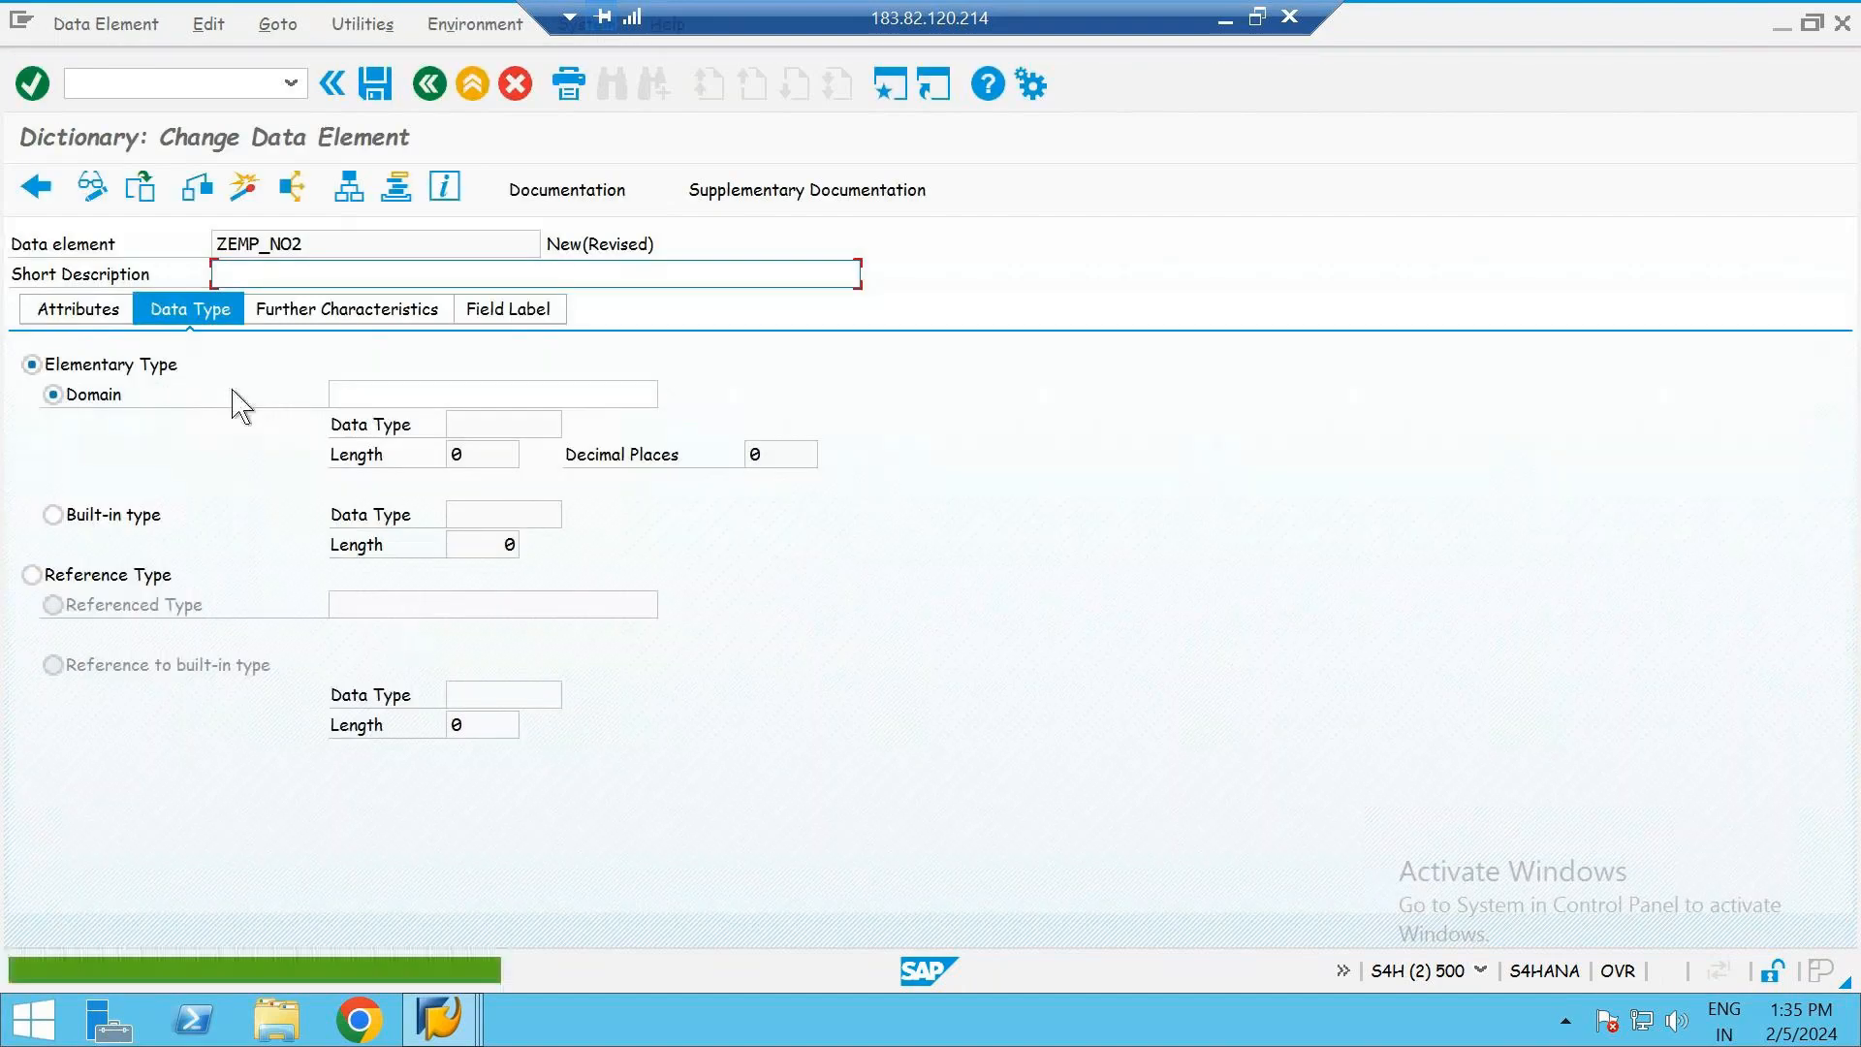
{"action": "type", "text": "E"}
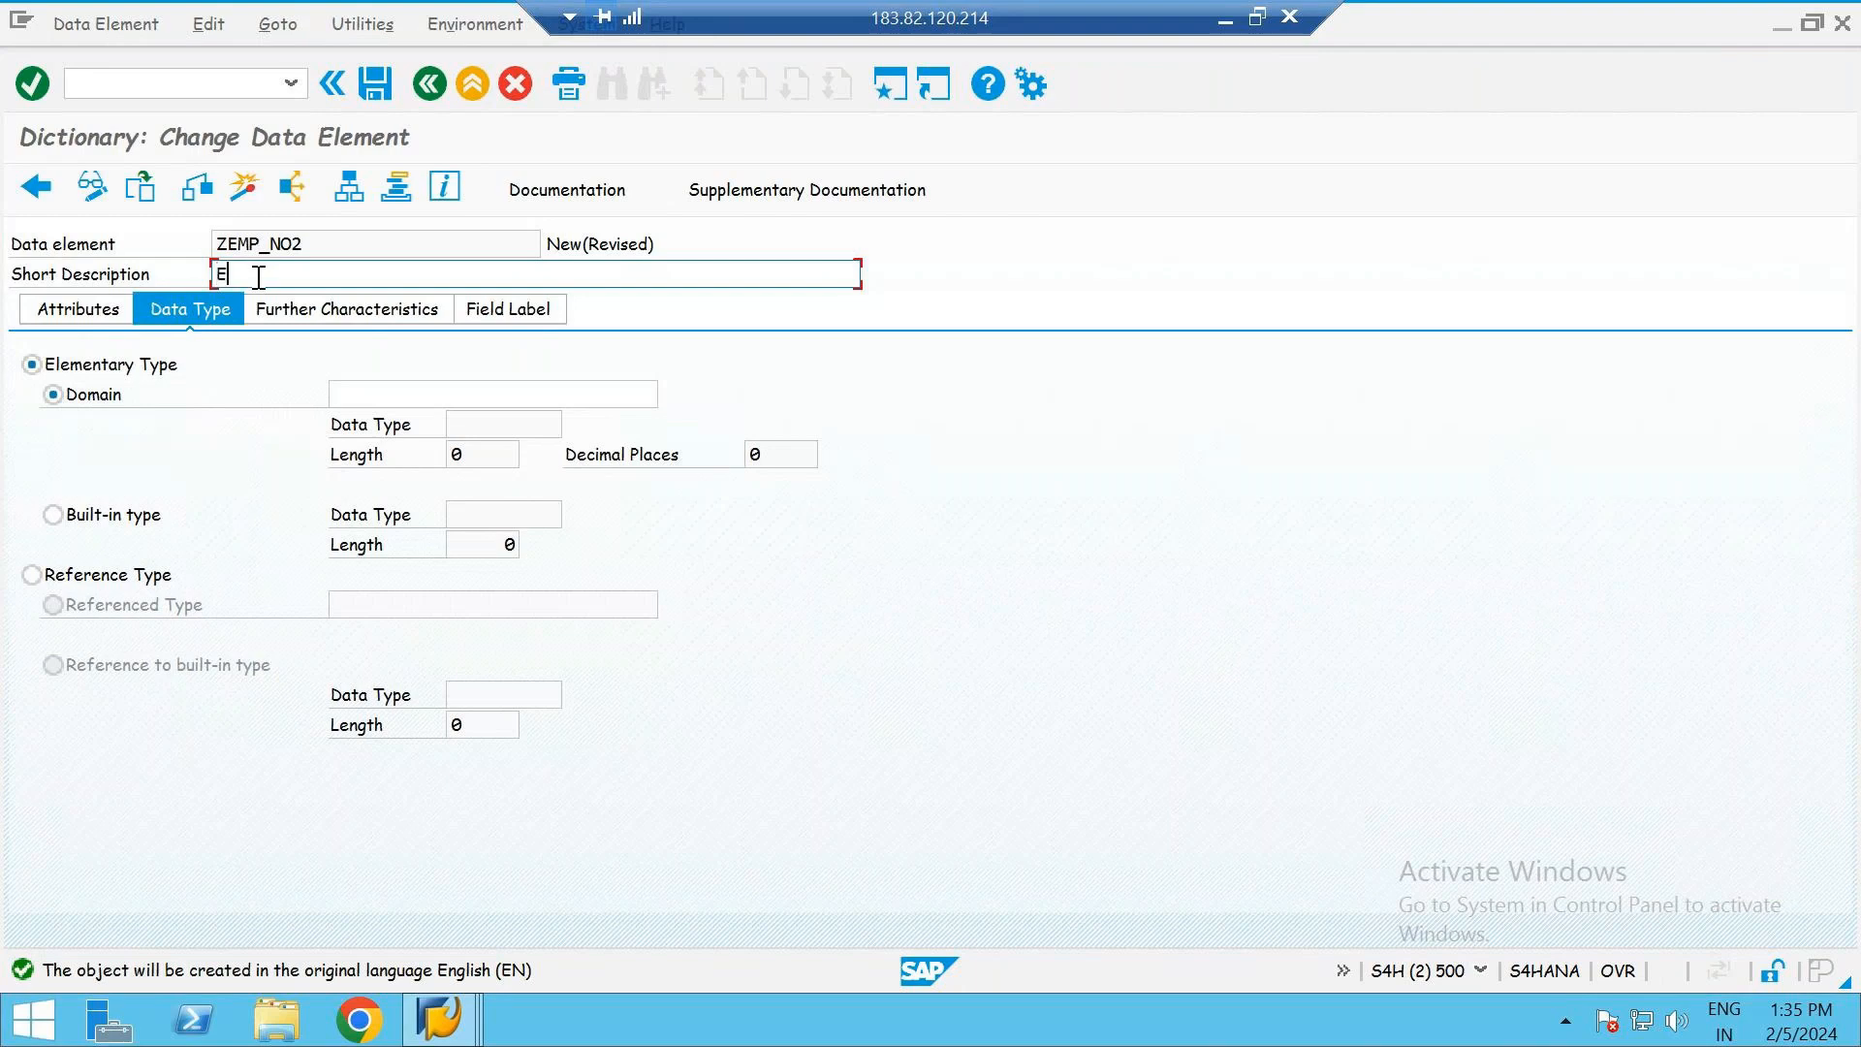
{"action": "type", "text": "mployee number"}
{"action": "left_click", "coordinate": [369, 397]}
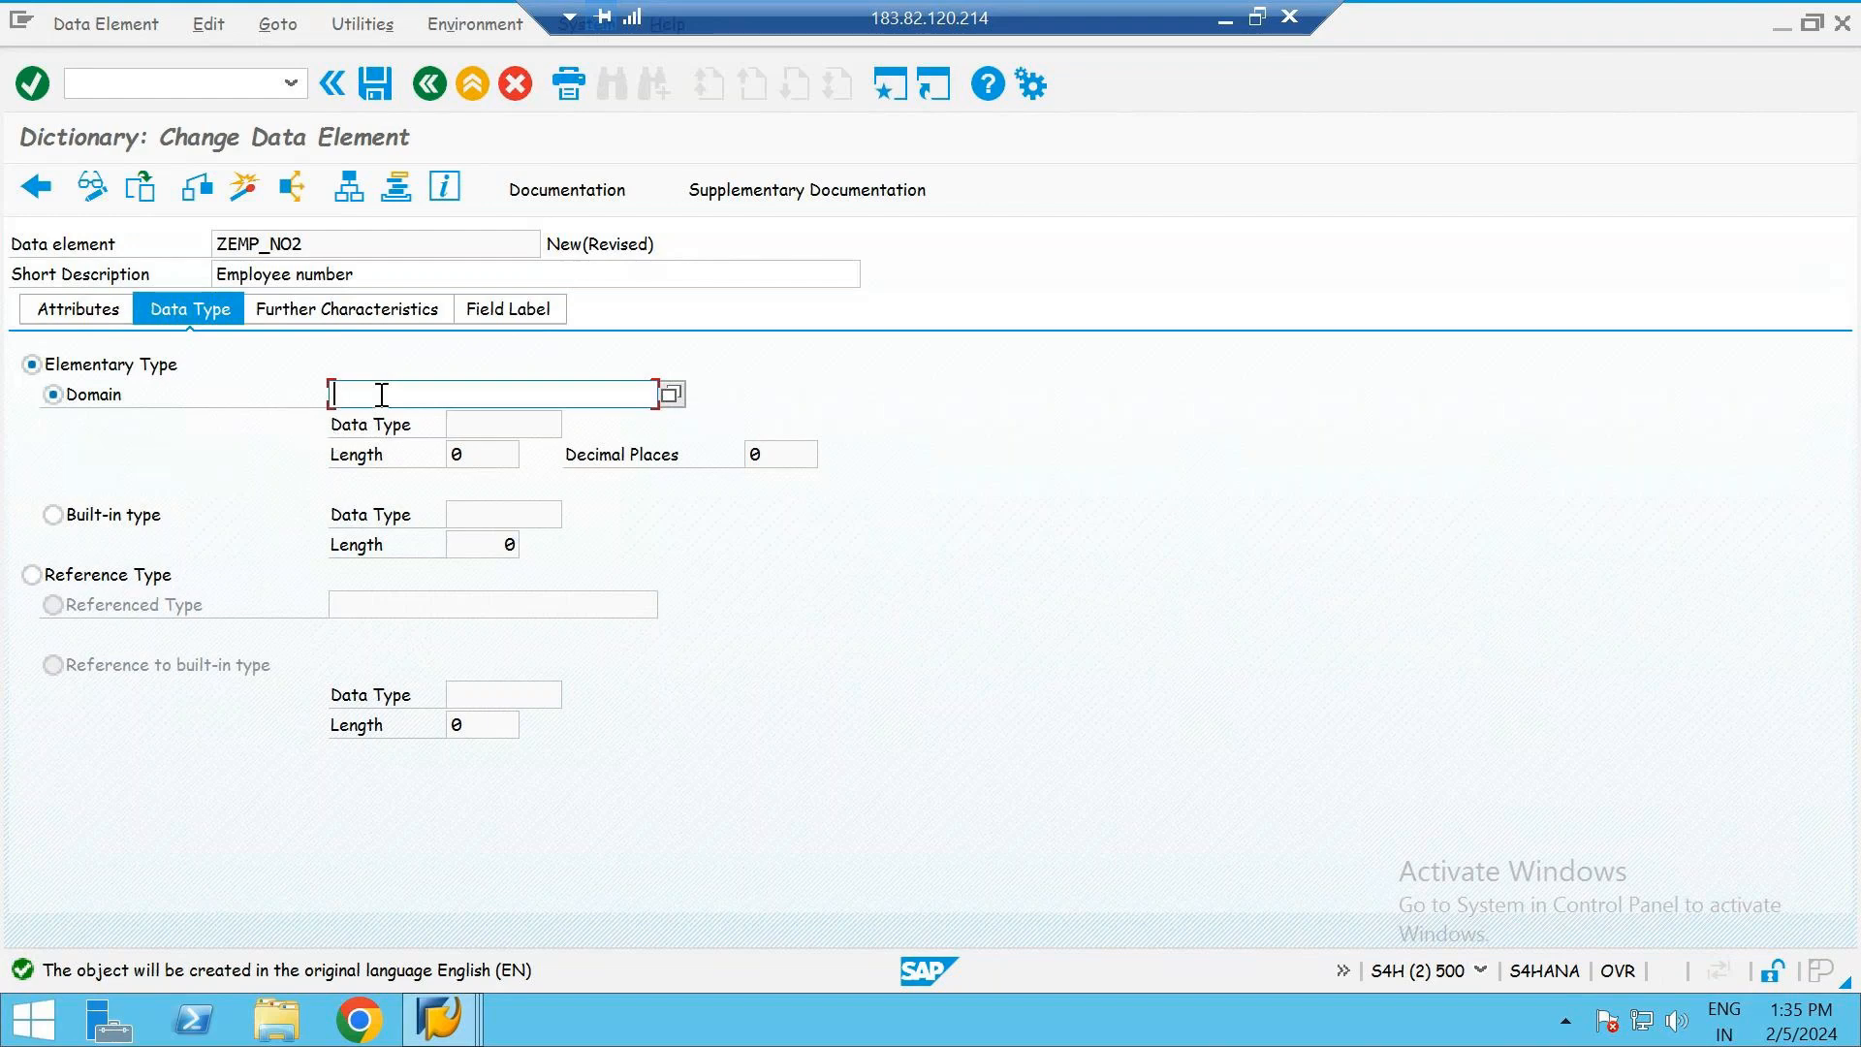
{"action": "left_click", "coordinate": [329, 243]}
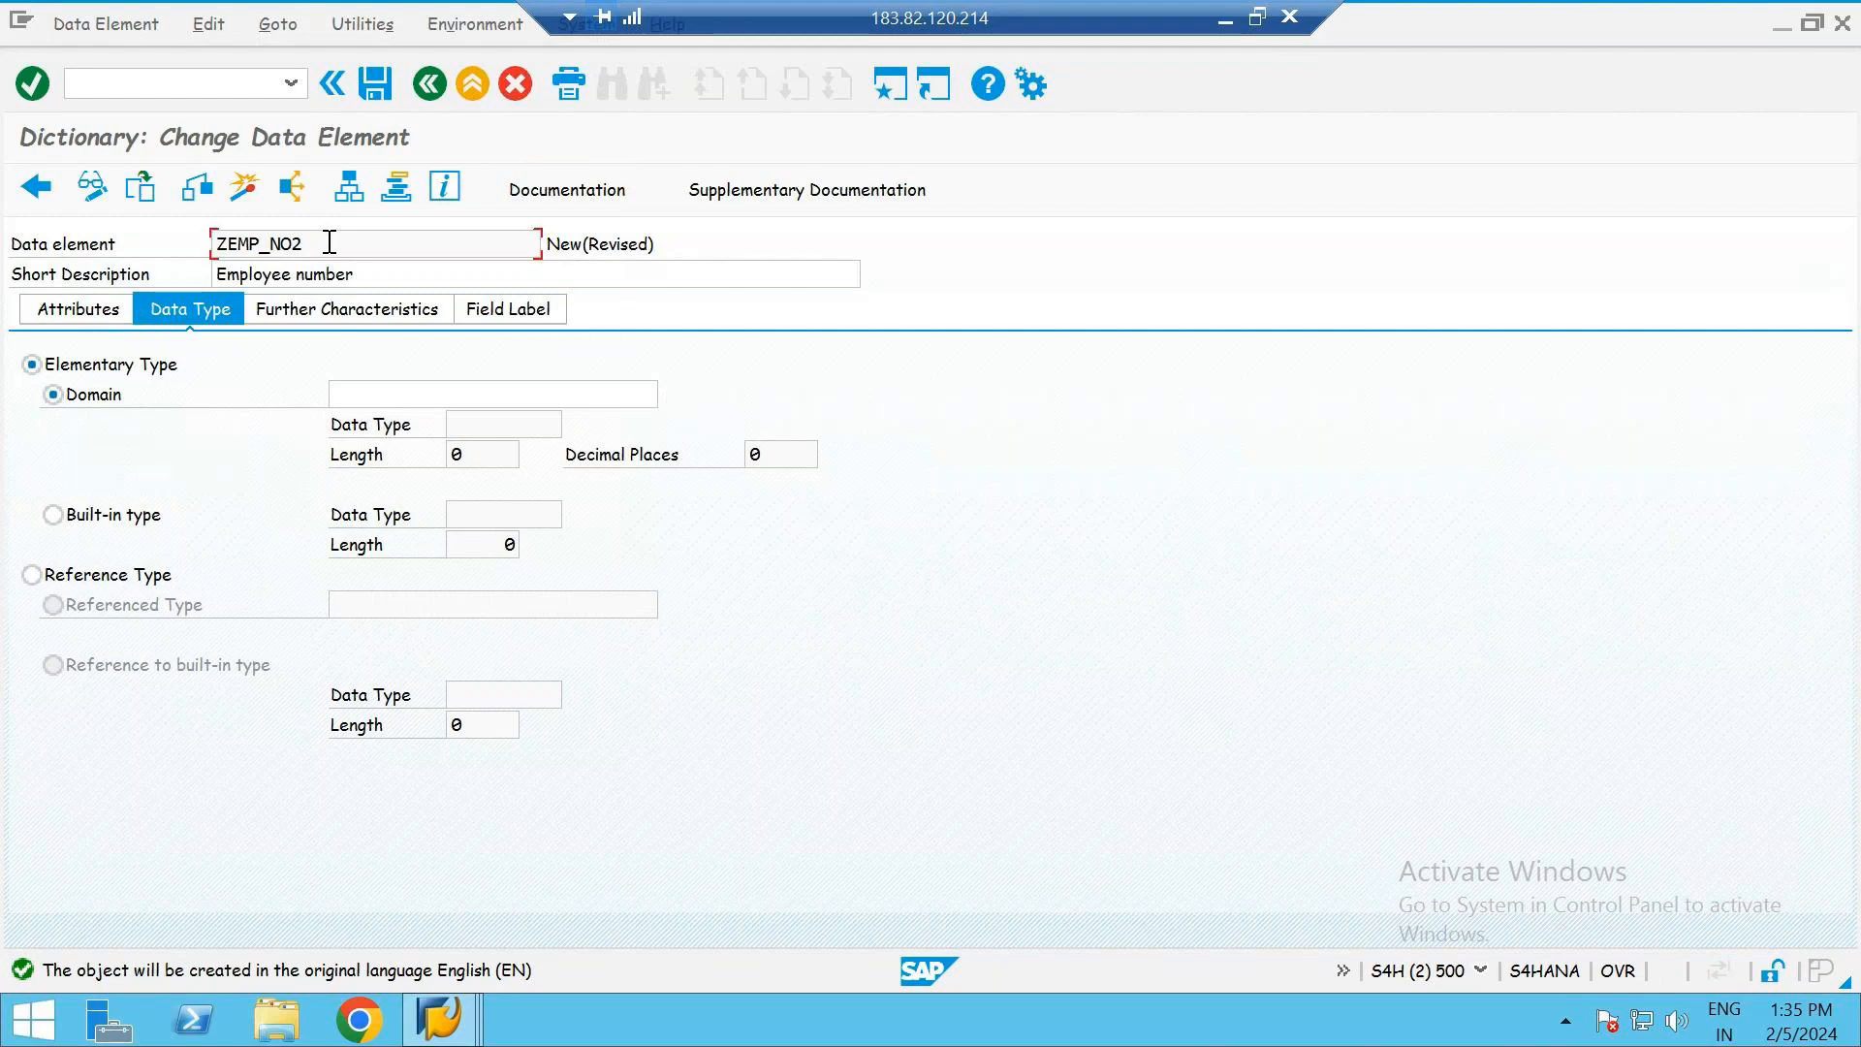
{"action": "double_click", "coordinate": [330, 242]}
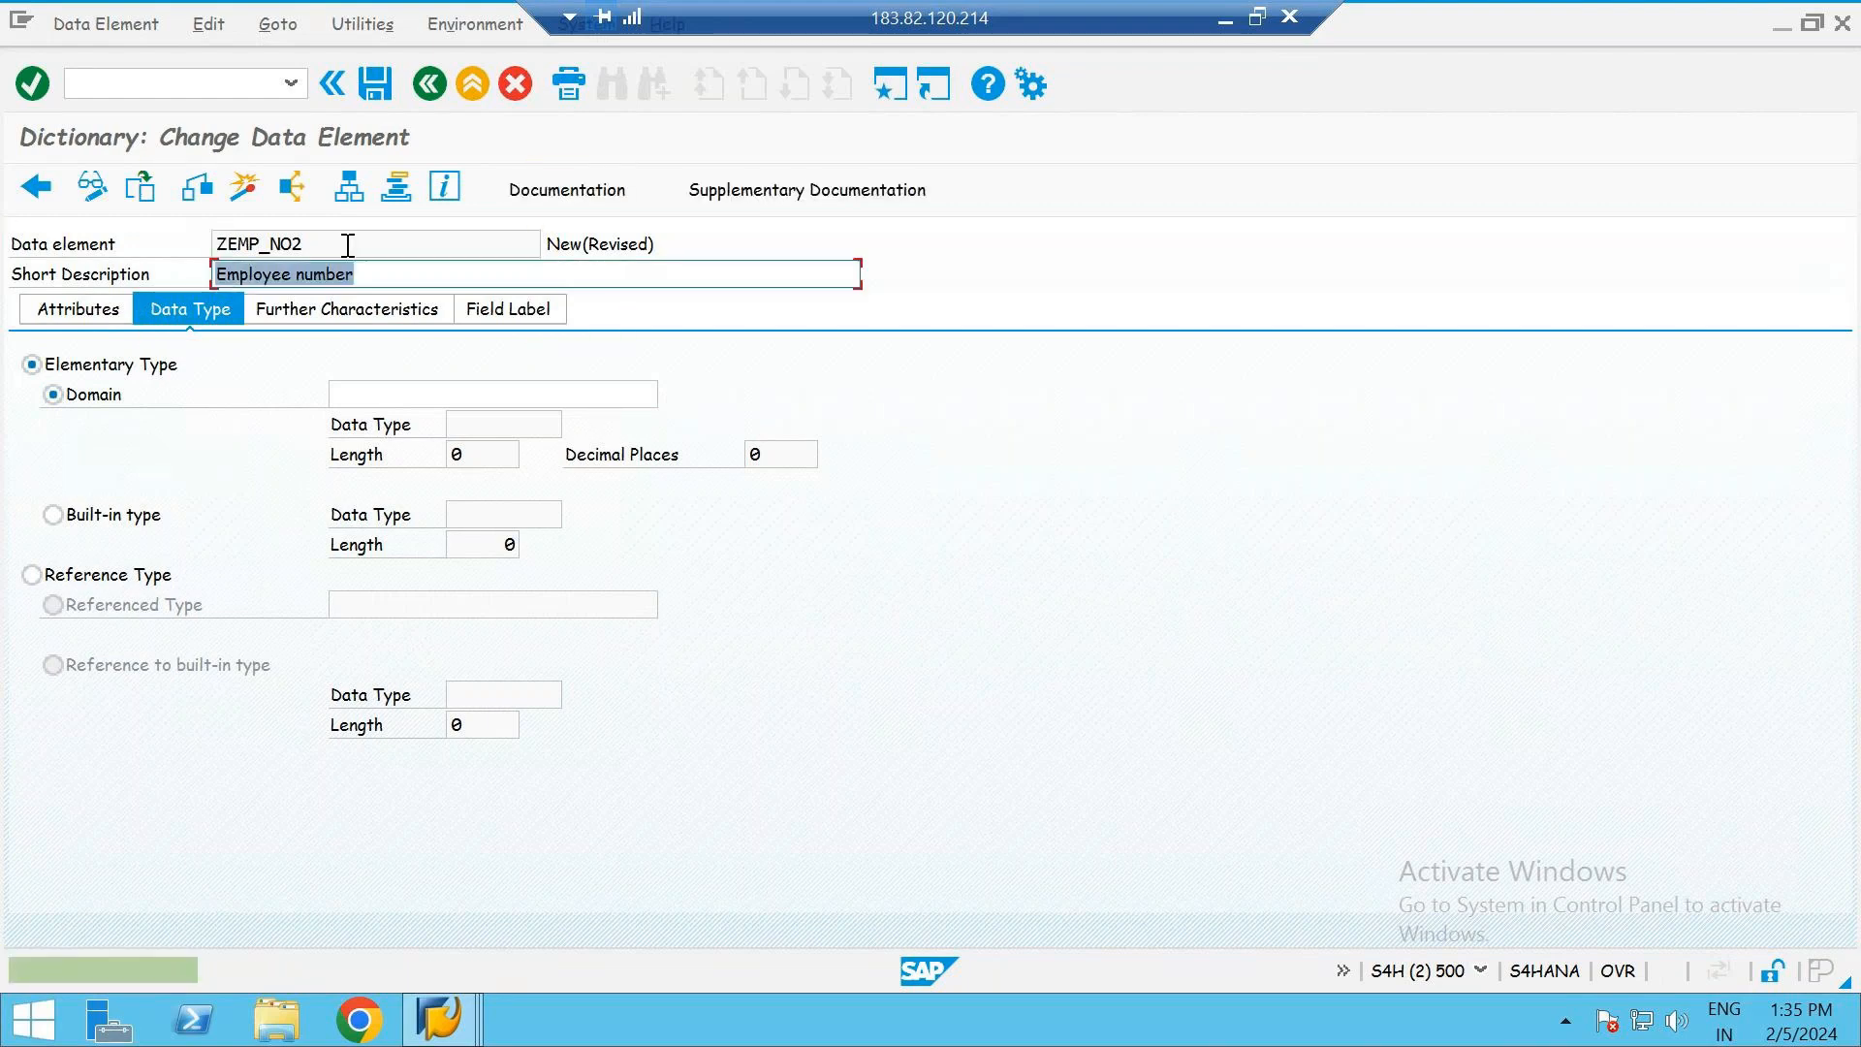
{"action": "left_click_drag", "start_coordinate": [307, 244], "coordinate": [221, 243]}
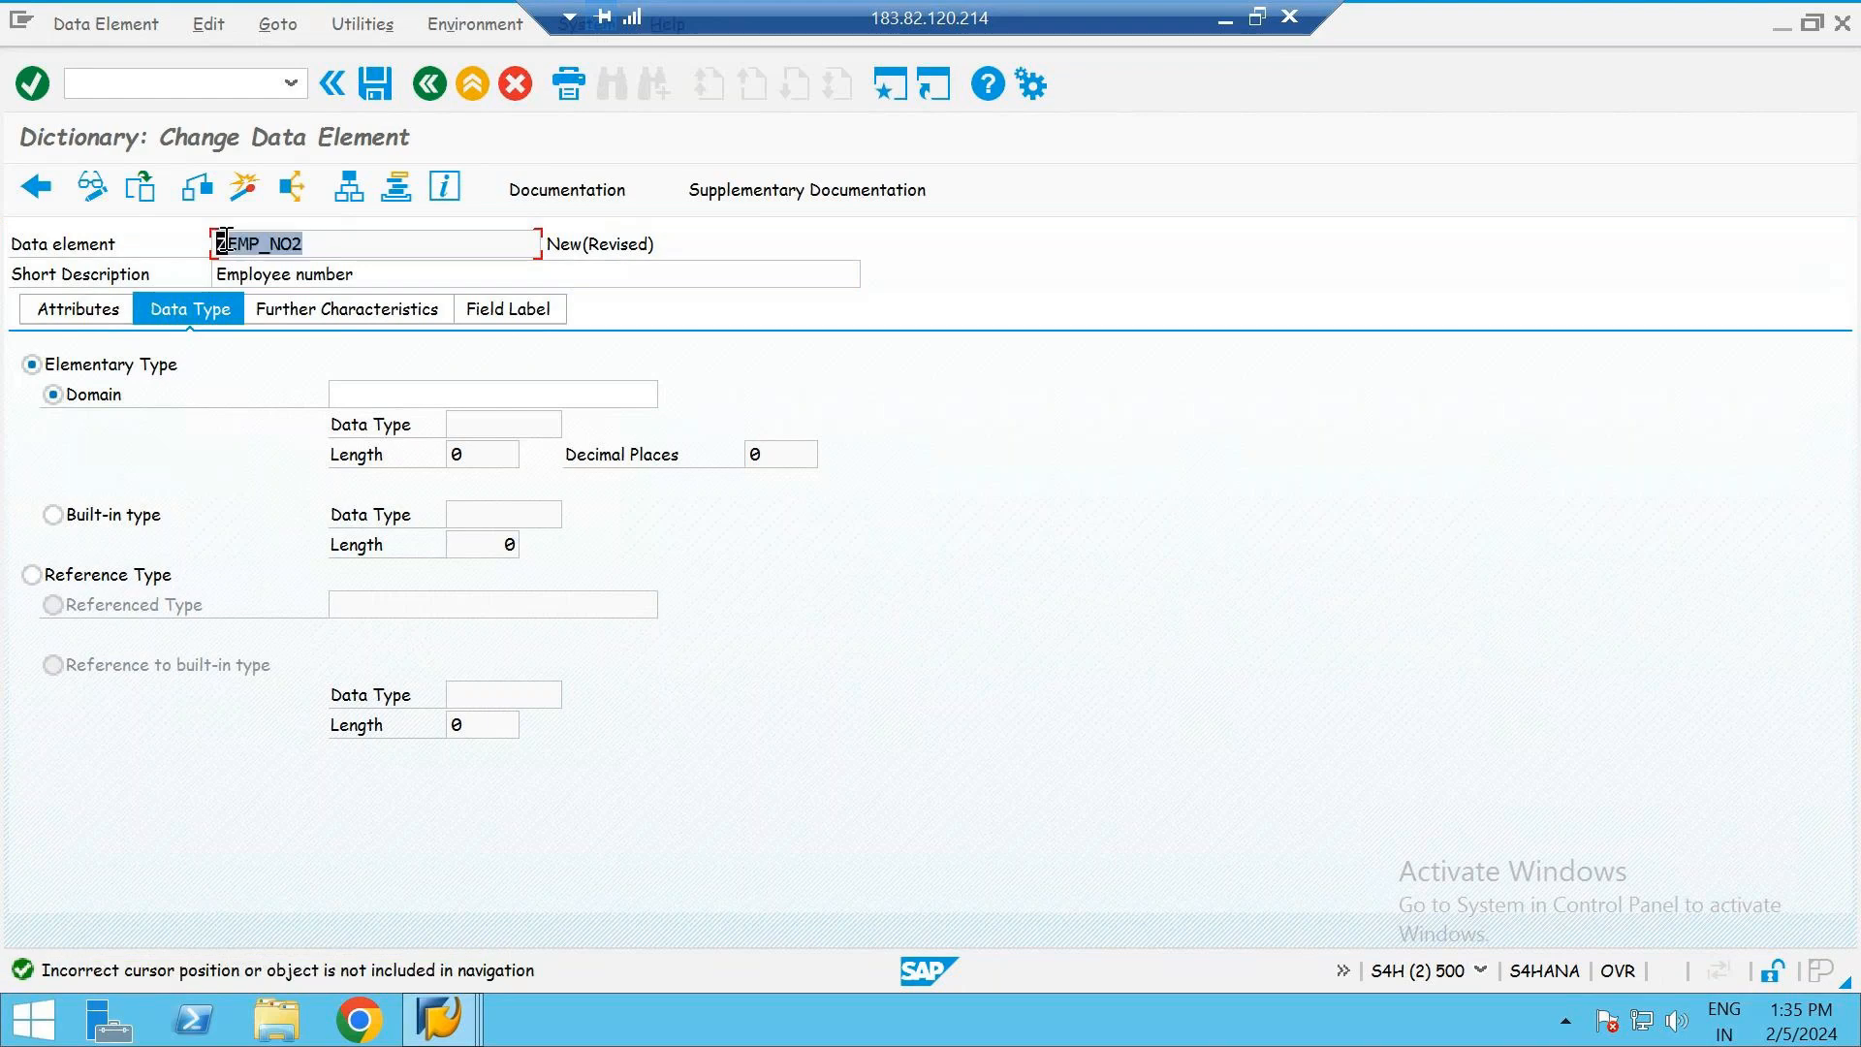
{"action": "key", "text": "ctrl+c"}
{"action": "left_click", "coordinate": [387, 393]}
{"action": "key", "text": "ctrl+v"}
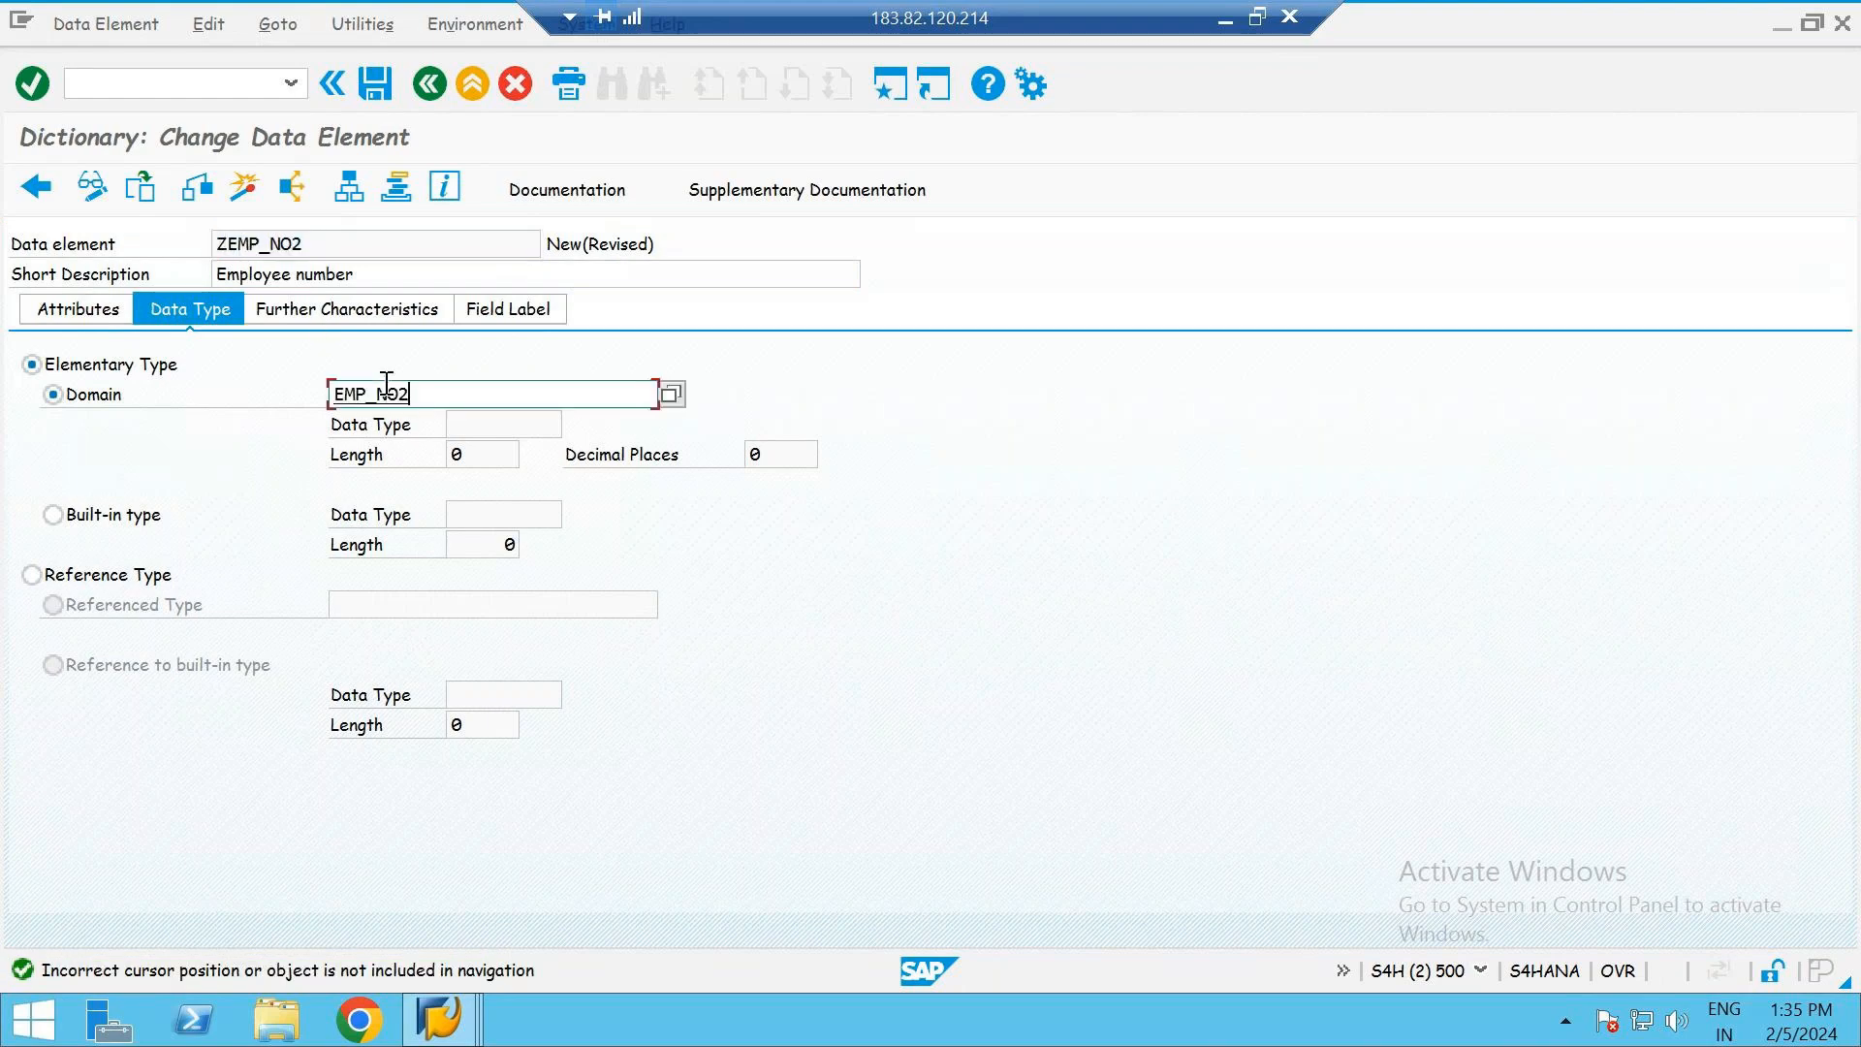
{"action": "key", "text": "Home"}
{"action": "key", "text": "Delete"}
{"action": "key", "text": "Delete"}
{"action": "key", "text": "Delete"}
{"action": "key", "text": "Delete"}
{"action": "key", "text": "Delete"}
{"action": "key", "text": "Delete"}
{"action": "key", "text": "Delete"}
- Assign the domain ZEMP_NO2 to the data element by copying the data element's full name
{"action": "left_click_drag", "start_coordinate": [321, 243], "coordinate": [215, 239]}
{"action": "key", "text": "ctrl+c"}
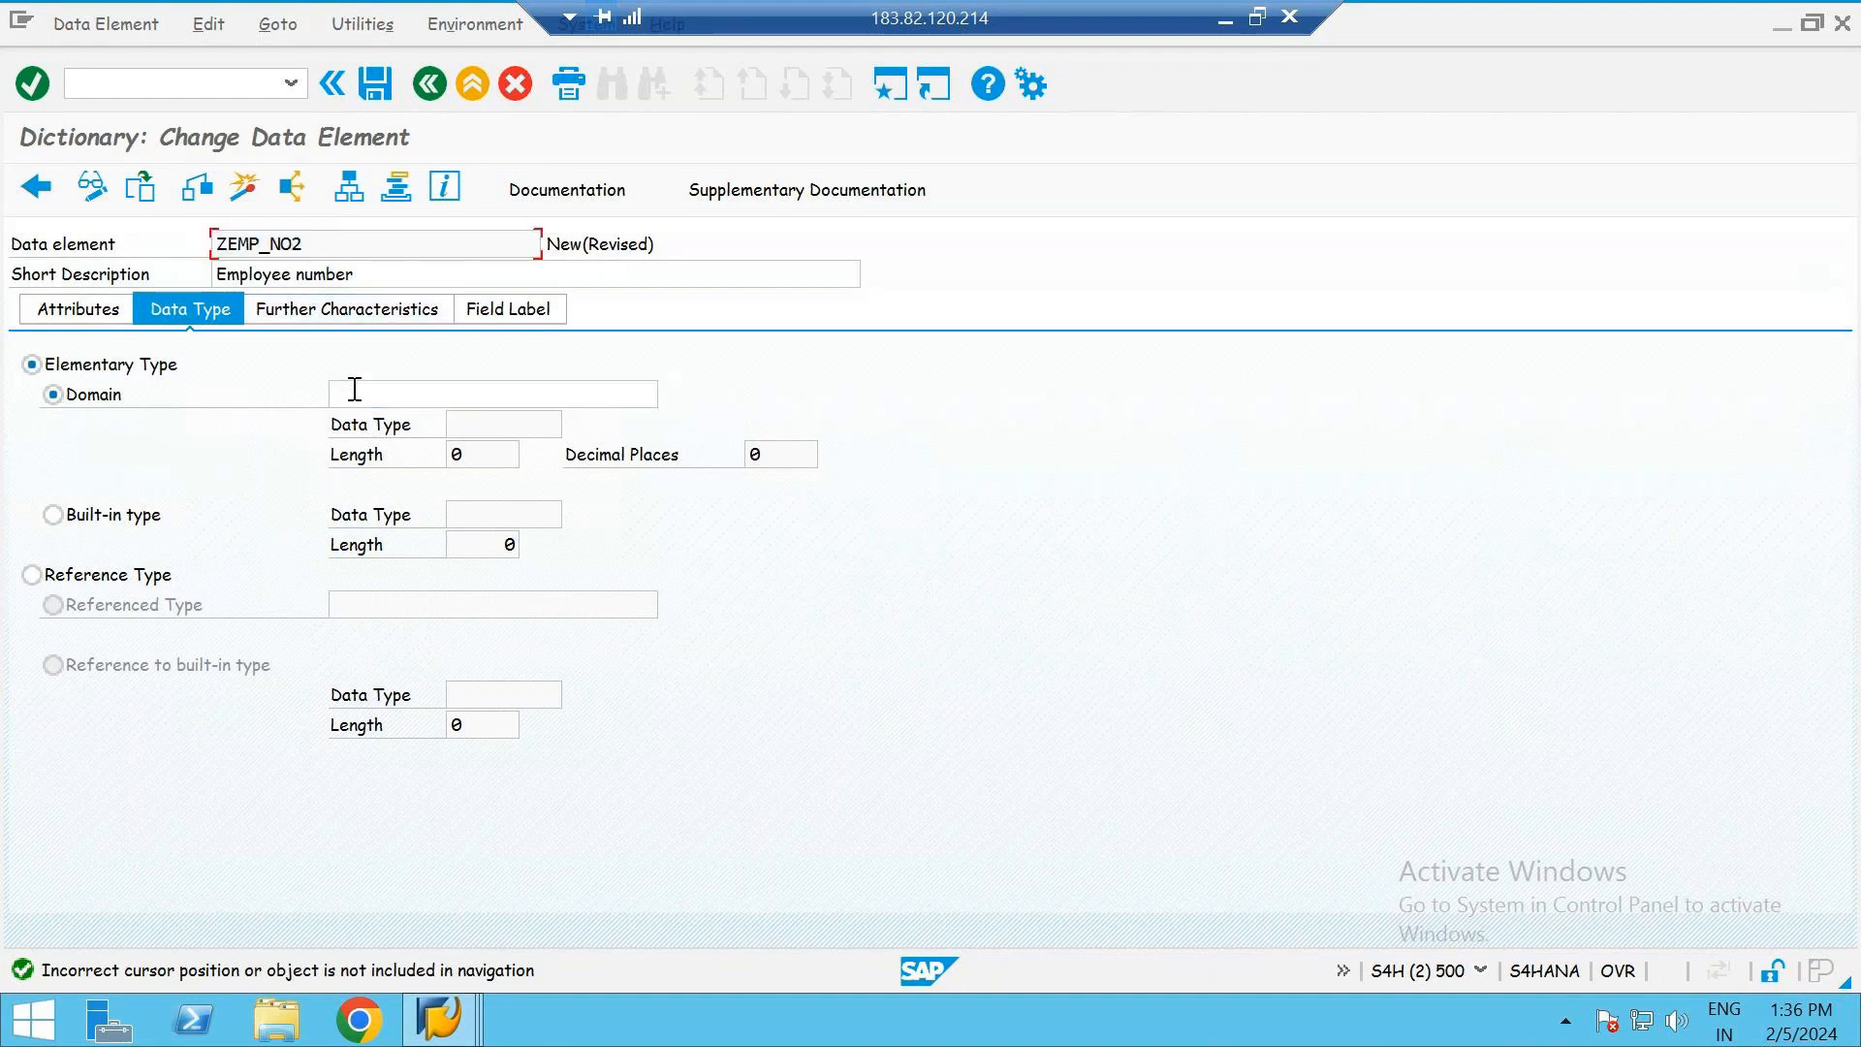
{"action": "left_click", "coordinate": [353, 393]}
{"action": "key", "text": "ctrl+v"}
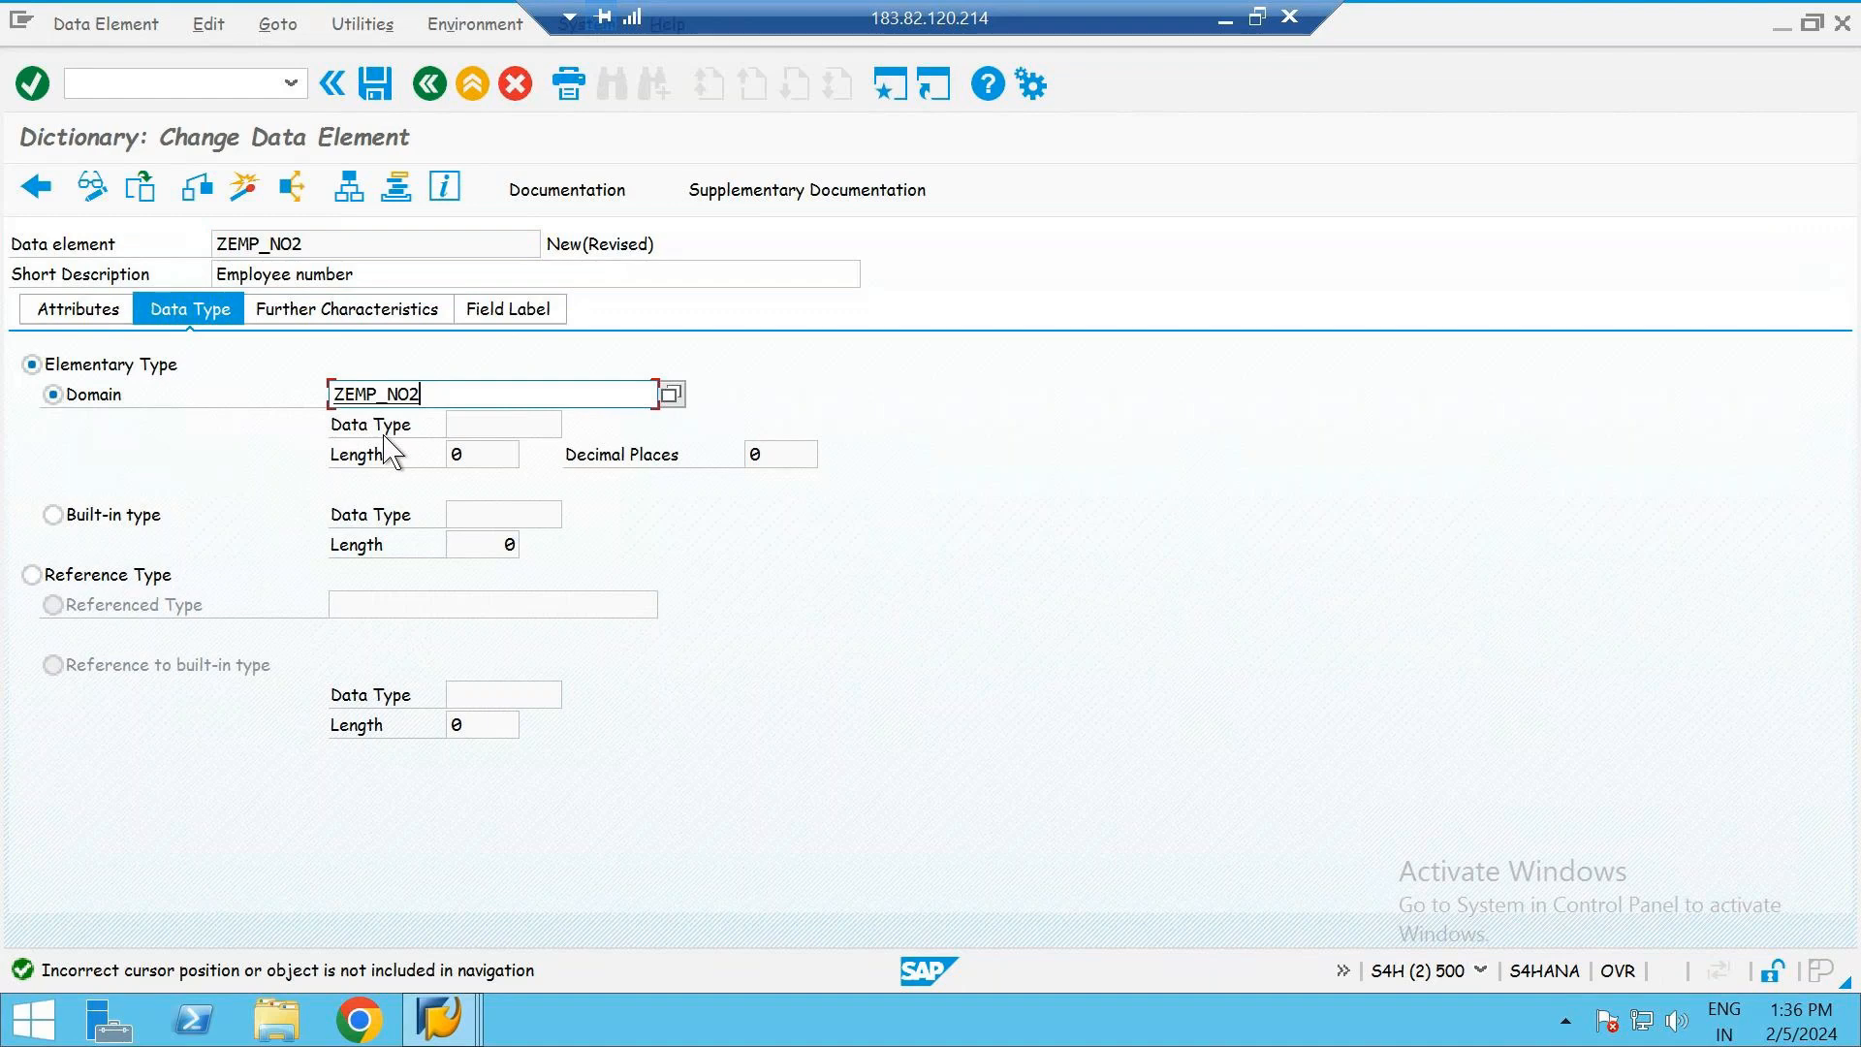
{"action": "key", "text": "Return"}
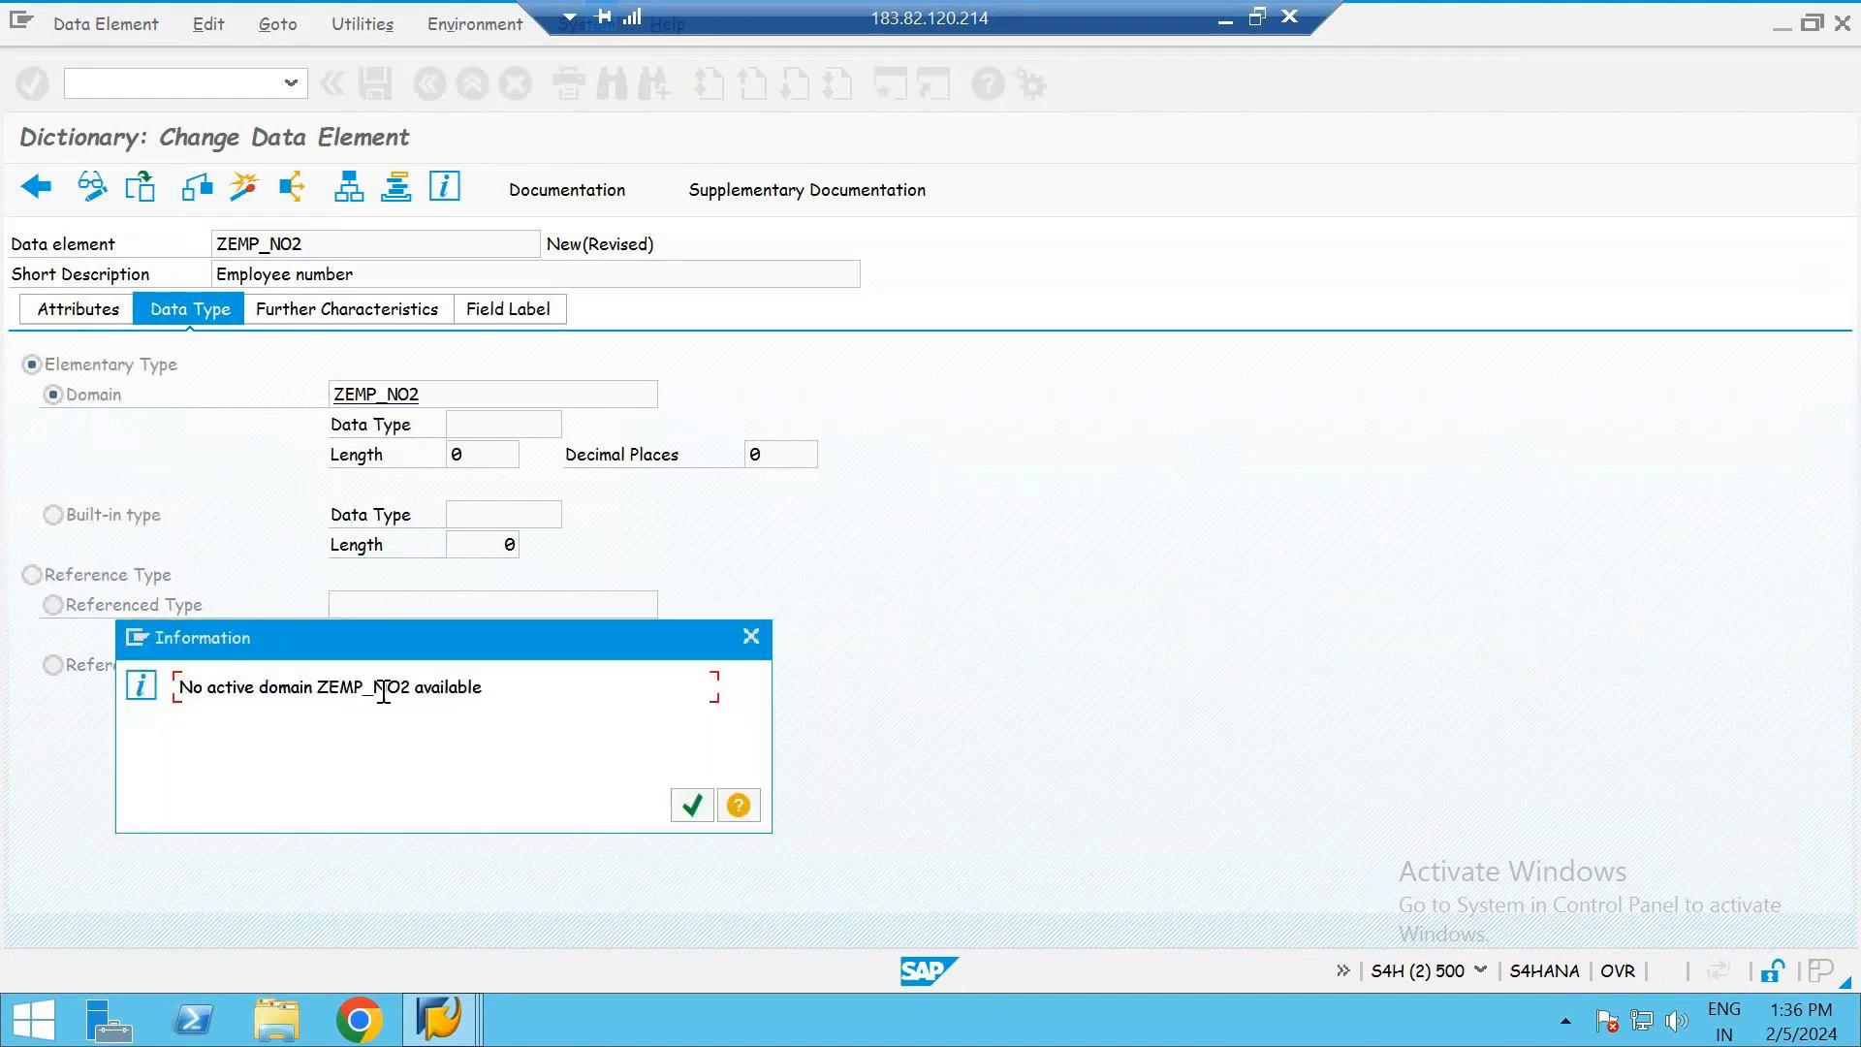
{"action": "left_click", "coordinate": [691, 804]}
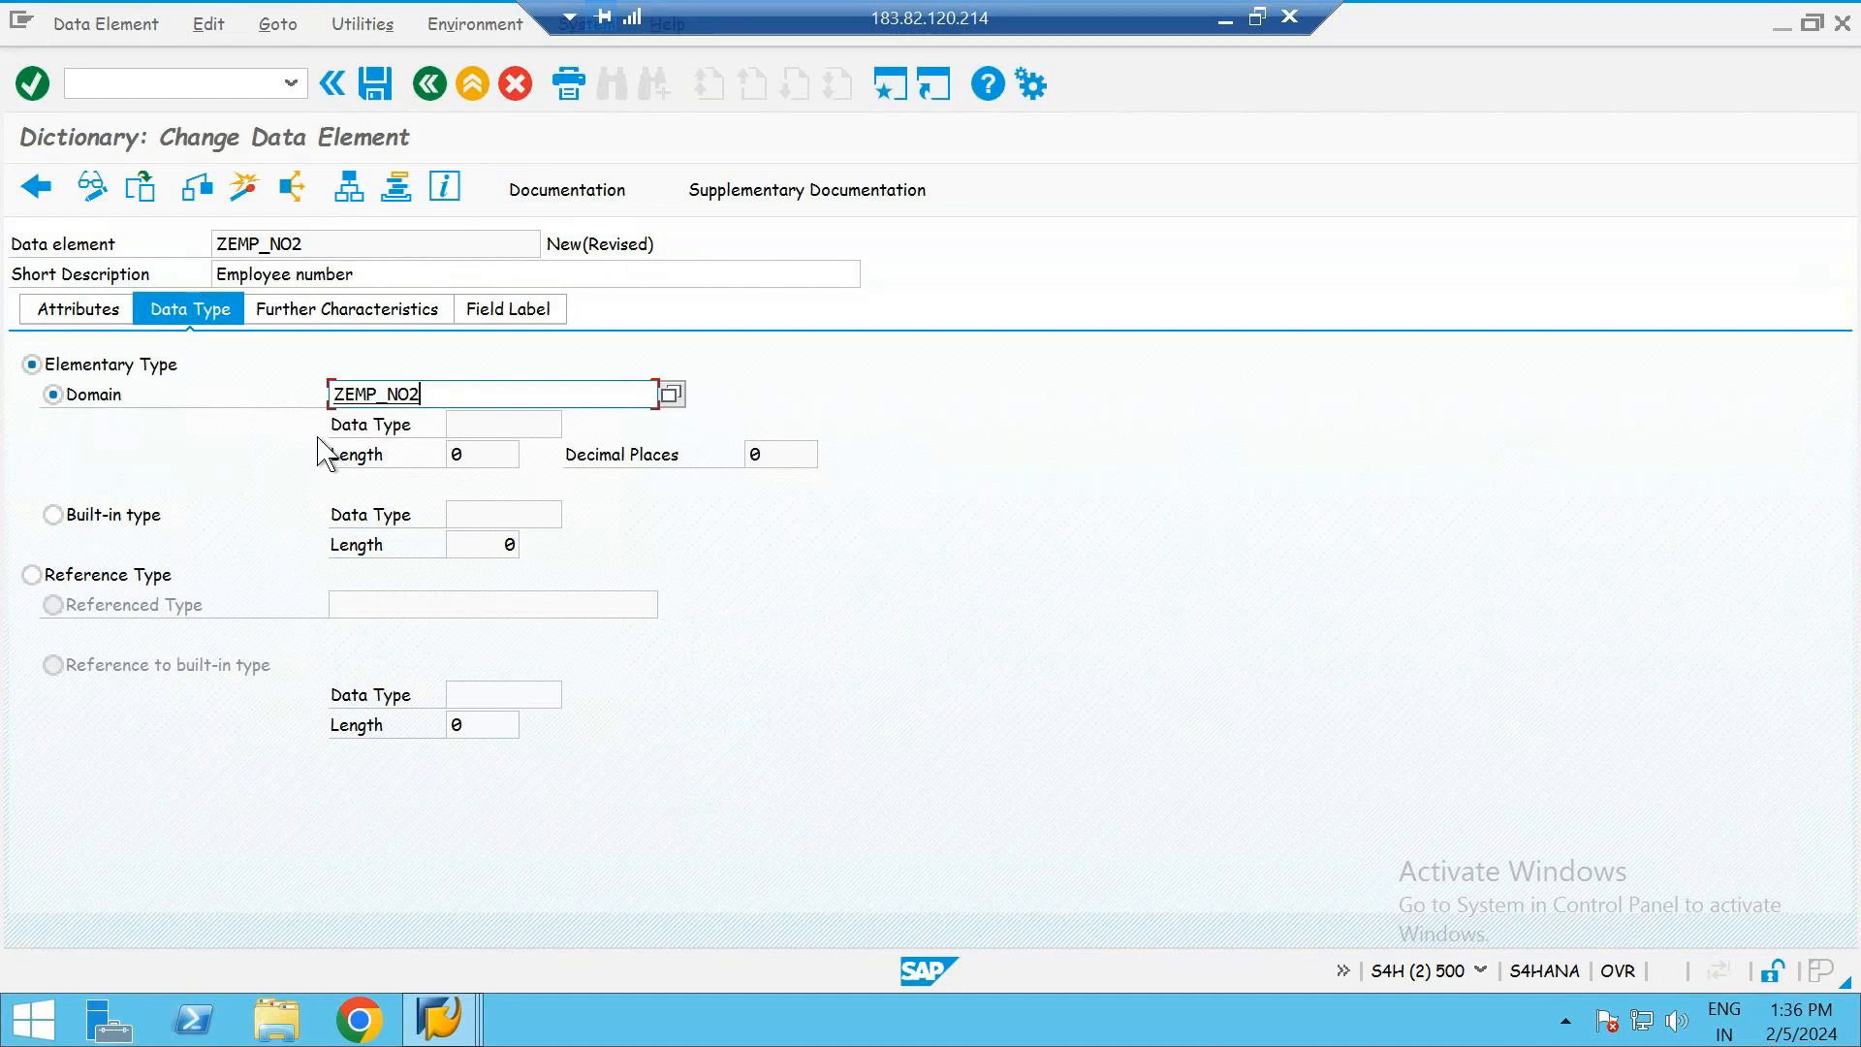
- Open the domain ZEMP_NO2 from the data element, saving the data element as a local object
{"action": "double_click", "coordinate": [385, 385]}
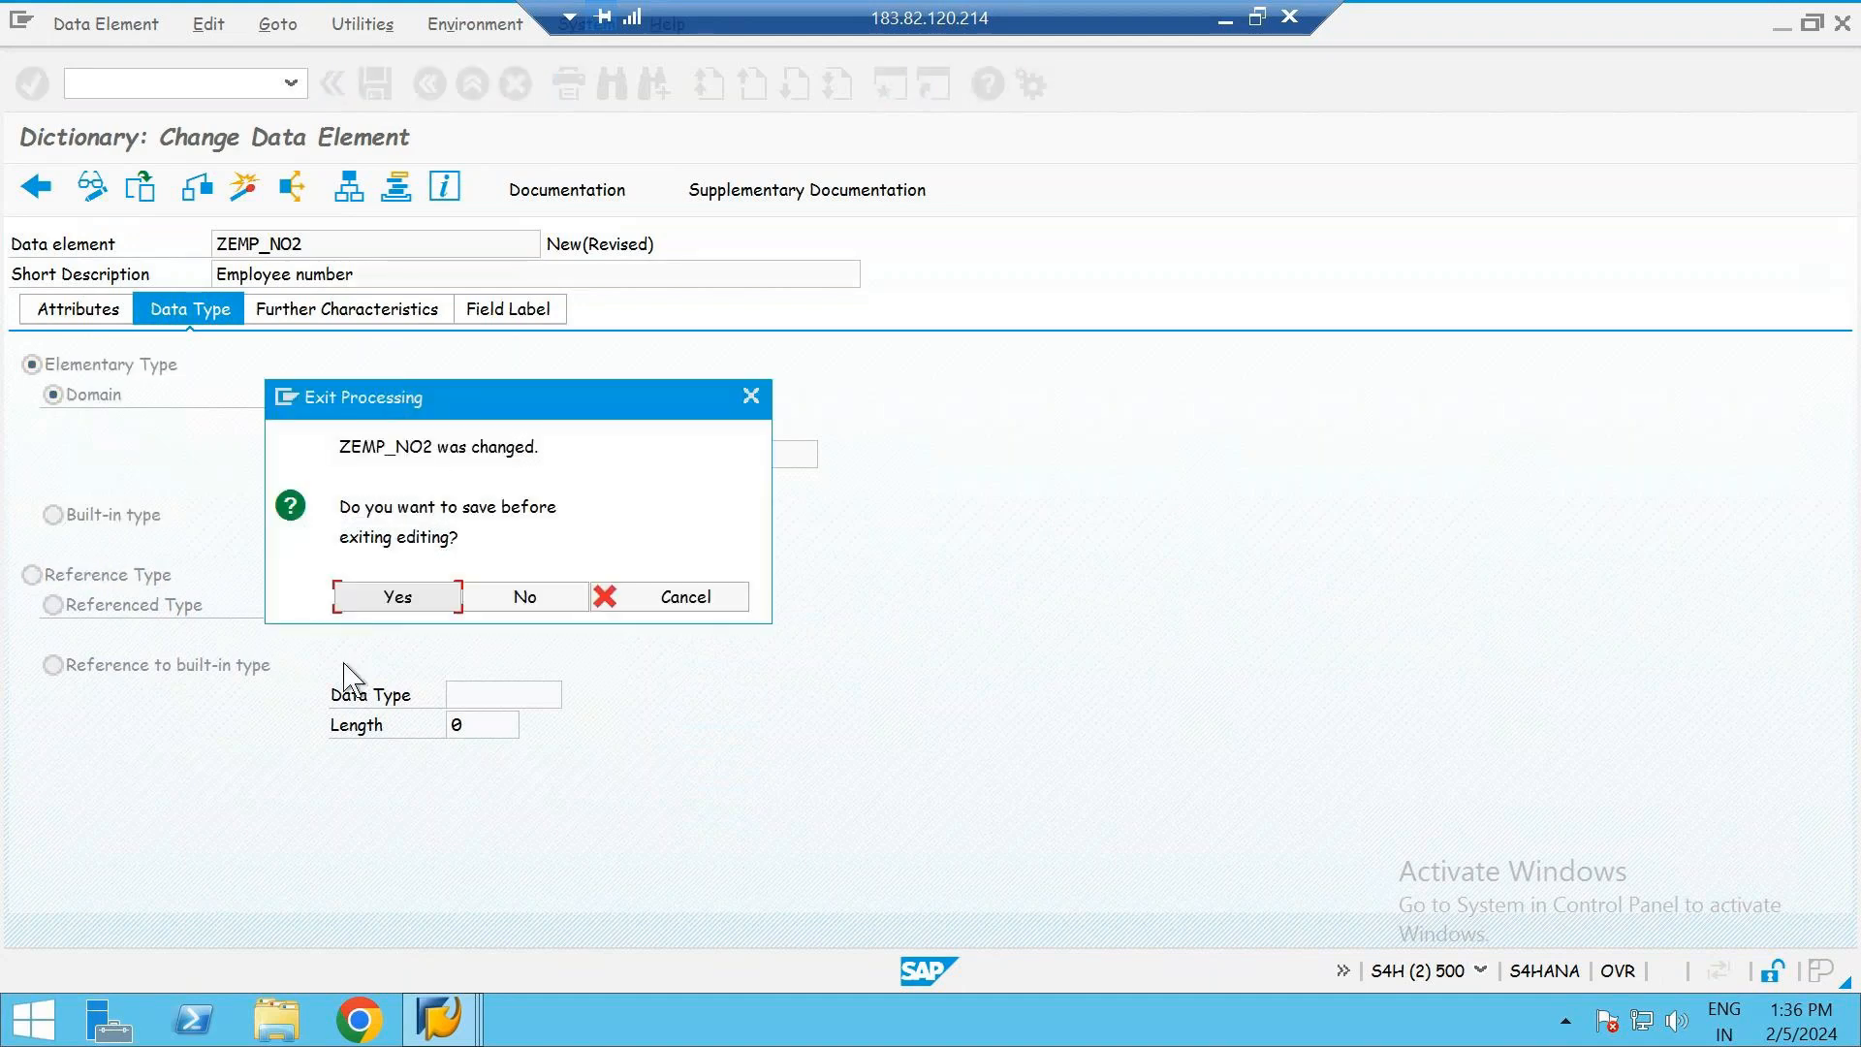
{"action": "left_click", "coordinate": [397, 597]}
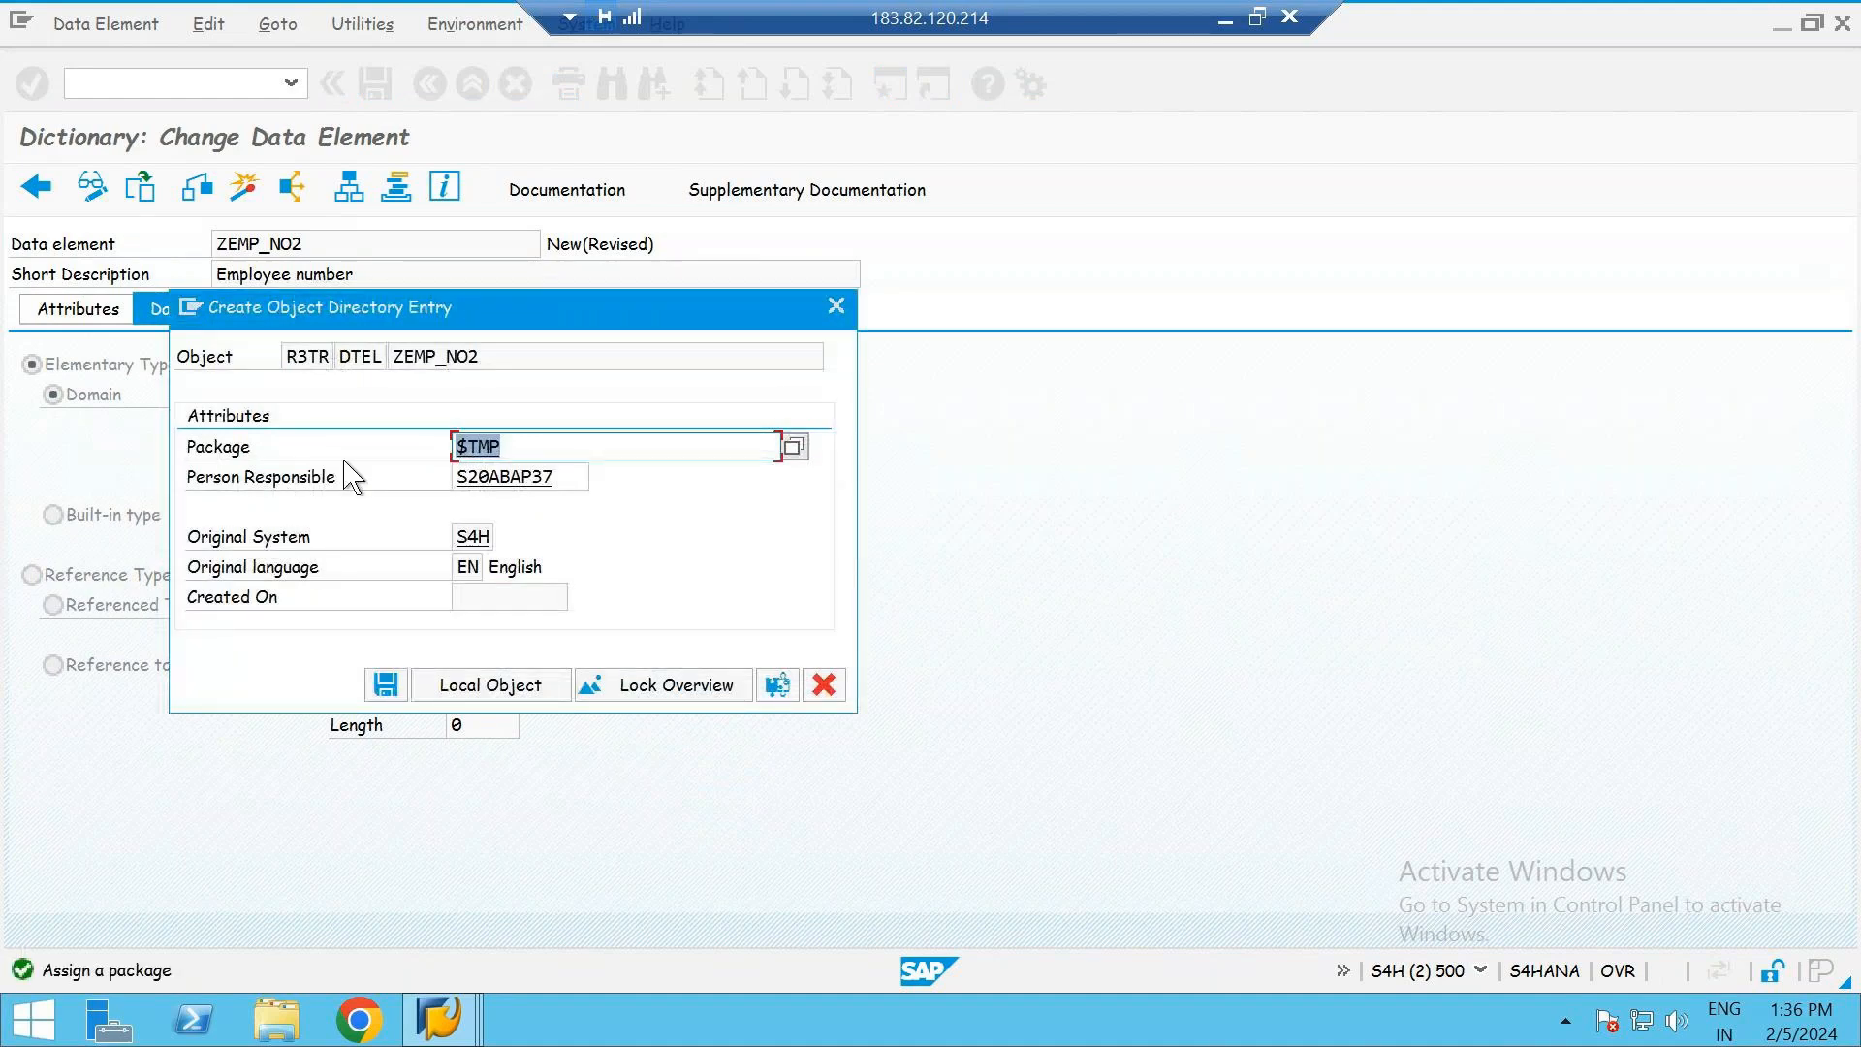
{"action": "left_click", "coordinate": [550, 449]}
{"action": "left_click", "coordinate": [503, 690]}
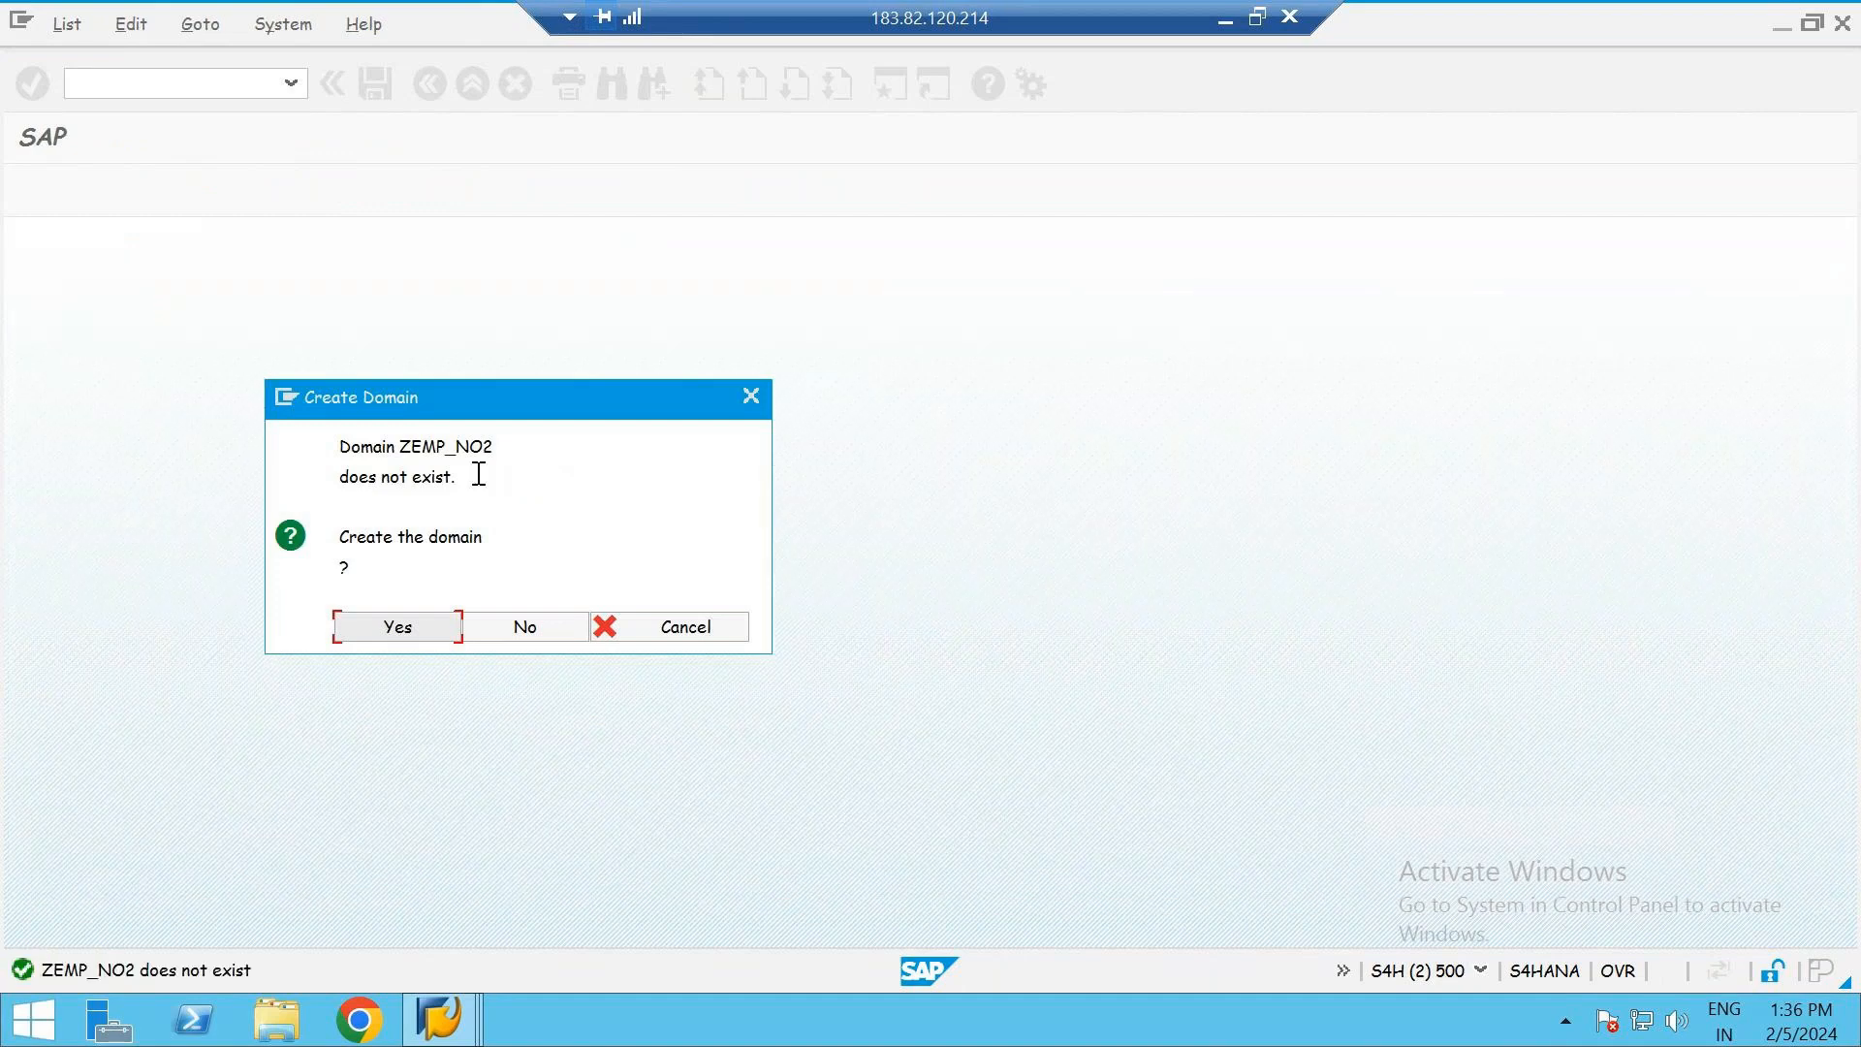
- Create the domain ZEMP_NO2 with the short description "Employee number"
{"action": "left_click", "coordinate": [417, 636]}
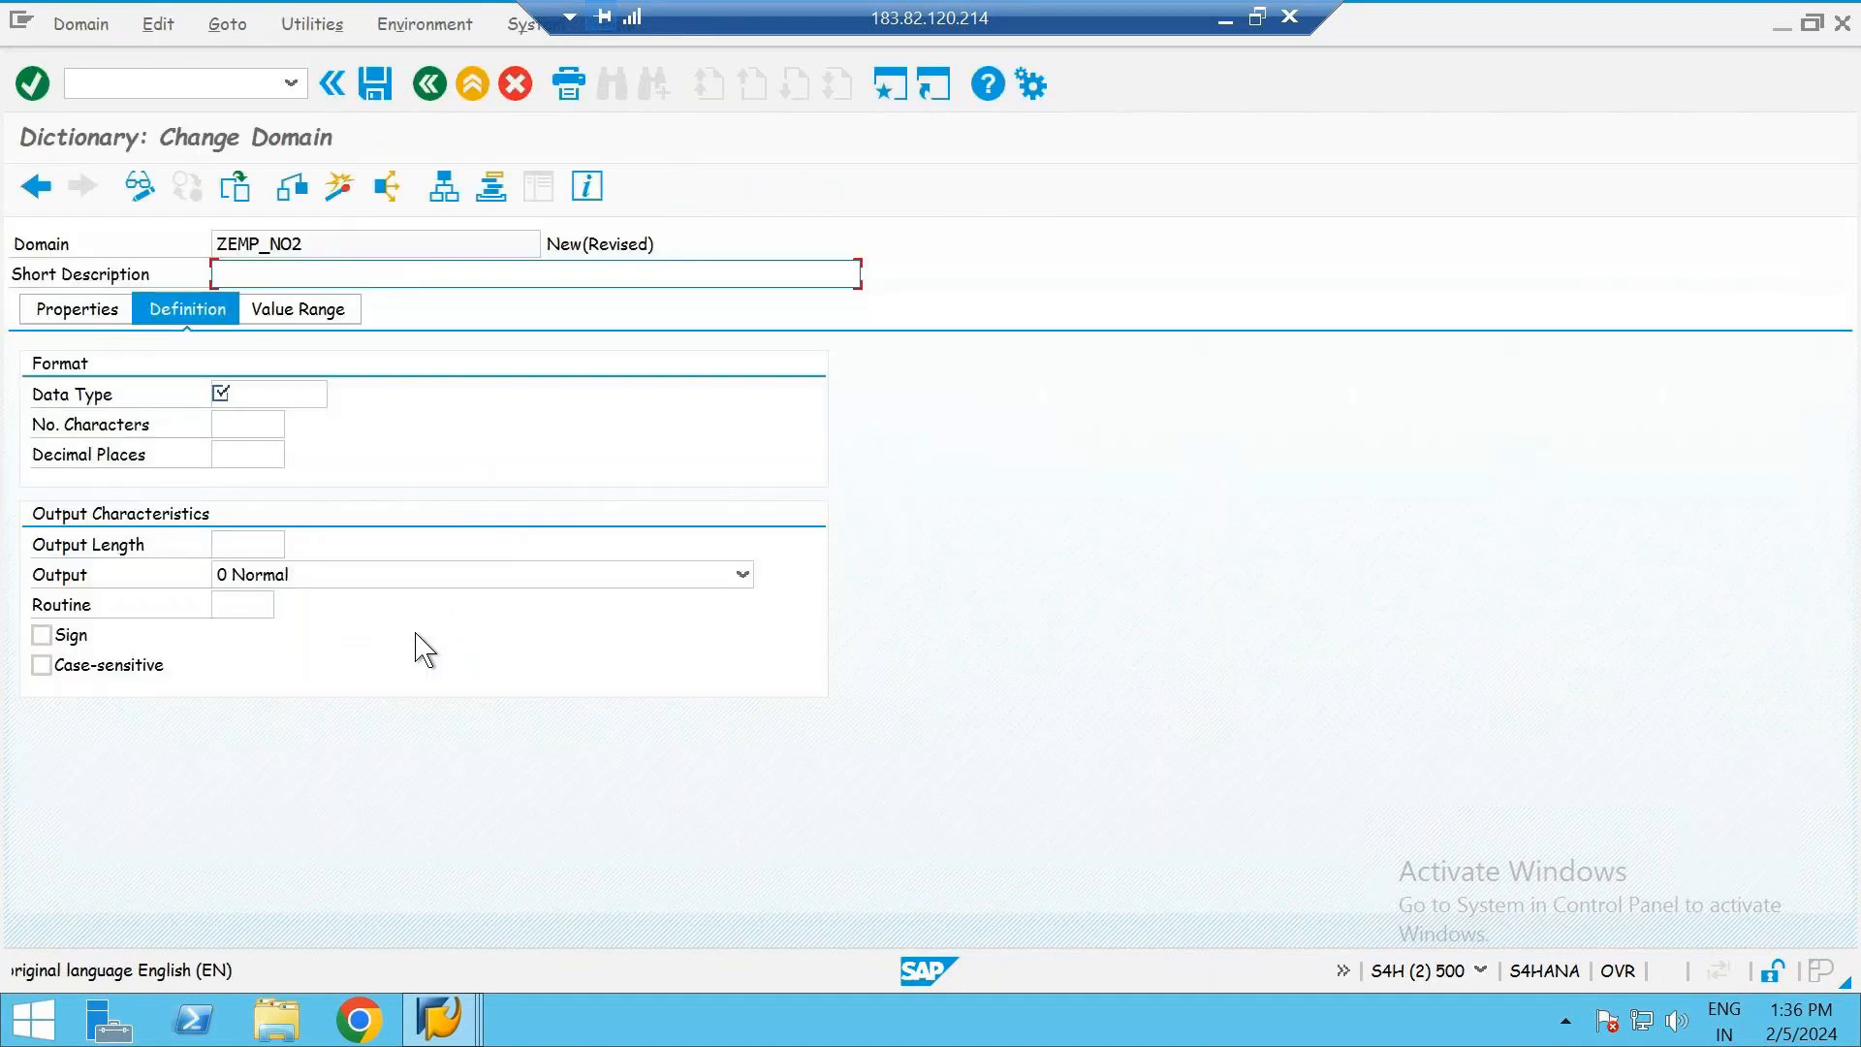
{"action": "type", "text": "Emp"}
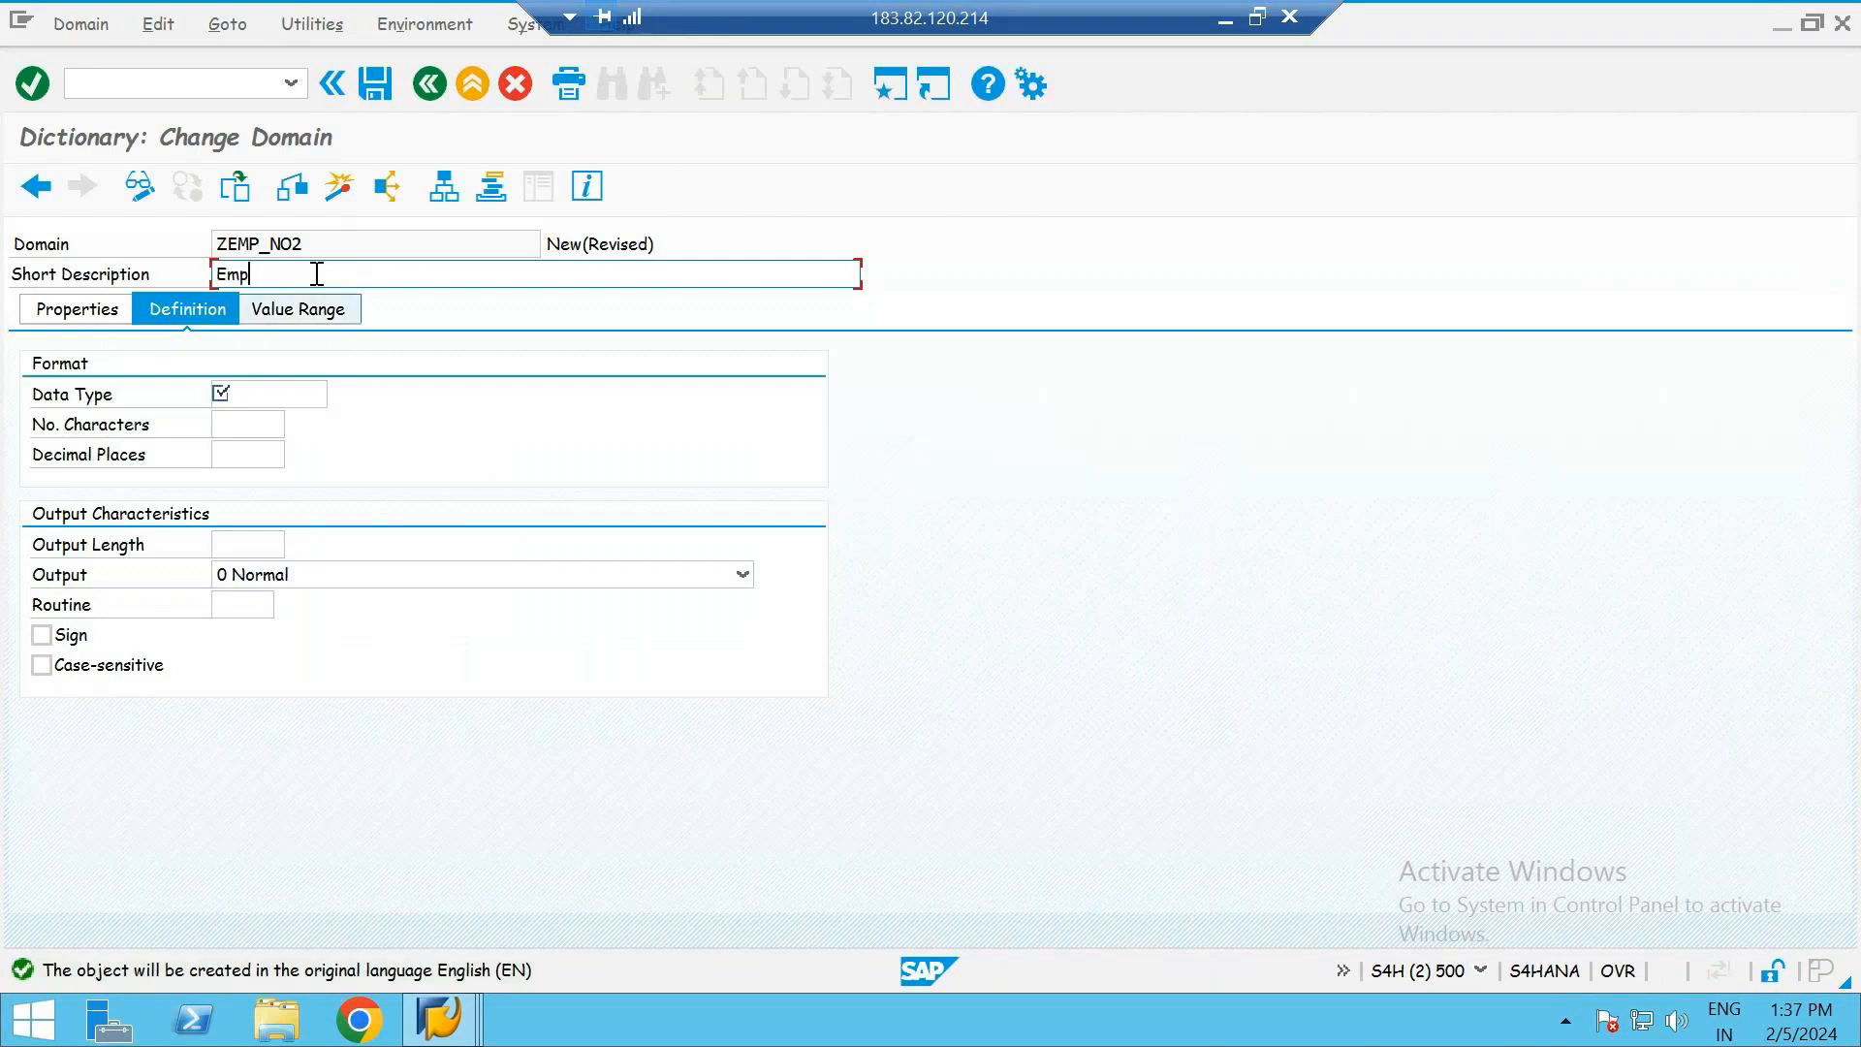
{"action": "type", "text": "loyee number"}
- Define the domain's format as data type CHAR with 10 characters
{"action": "left_click", "coordinate": [254, 398]}
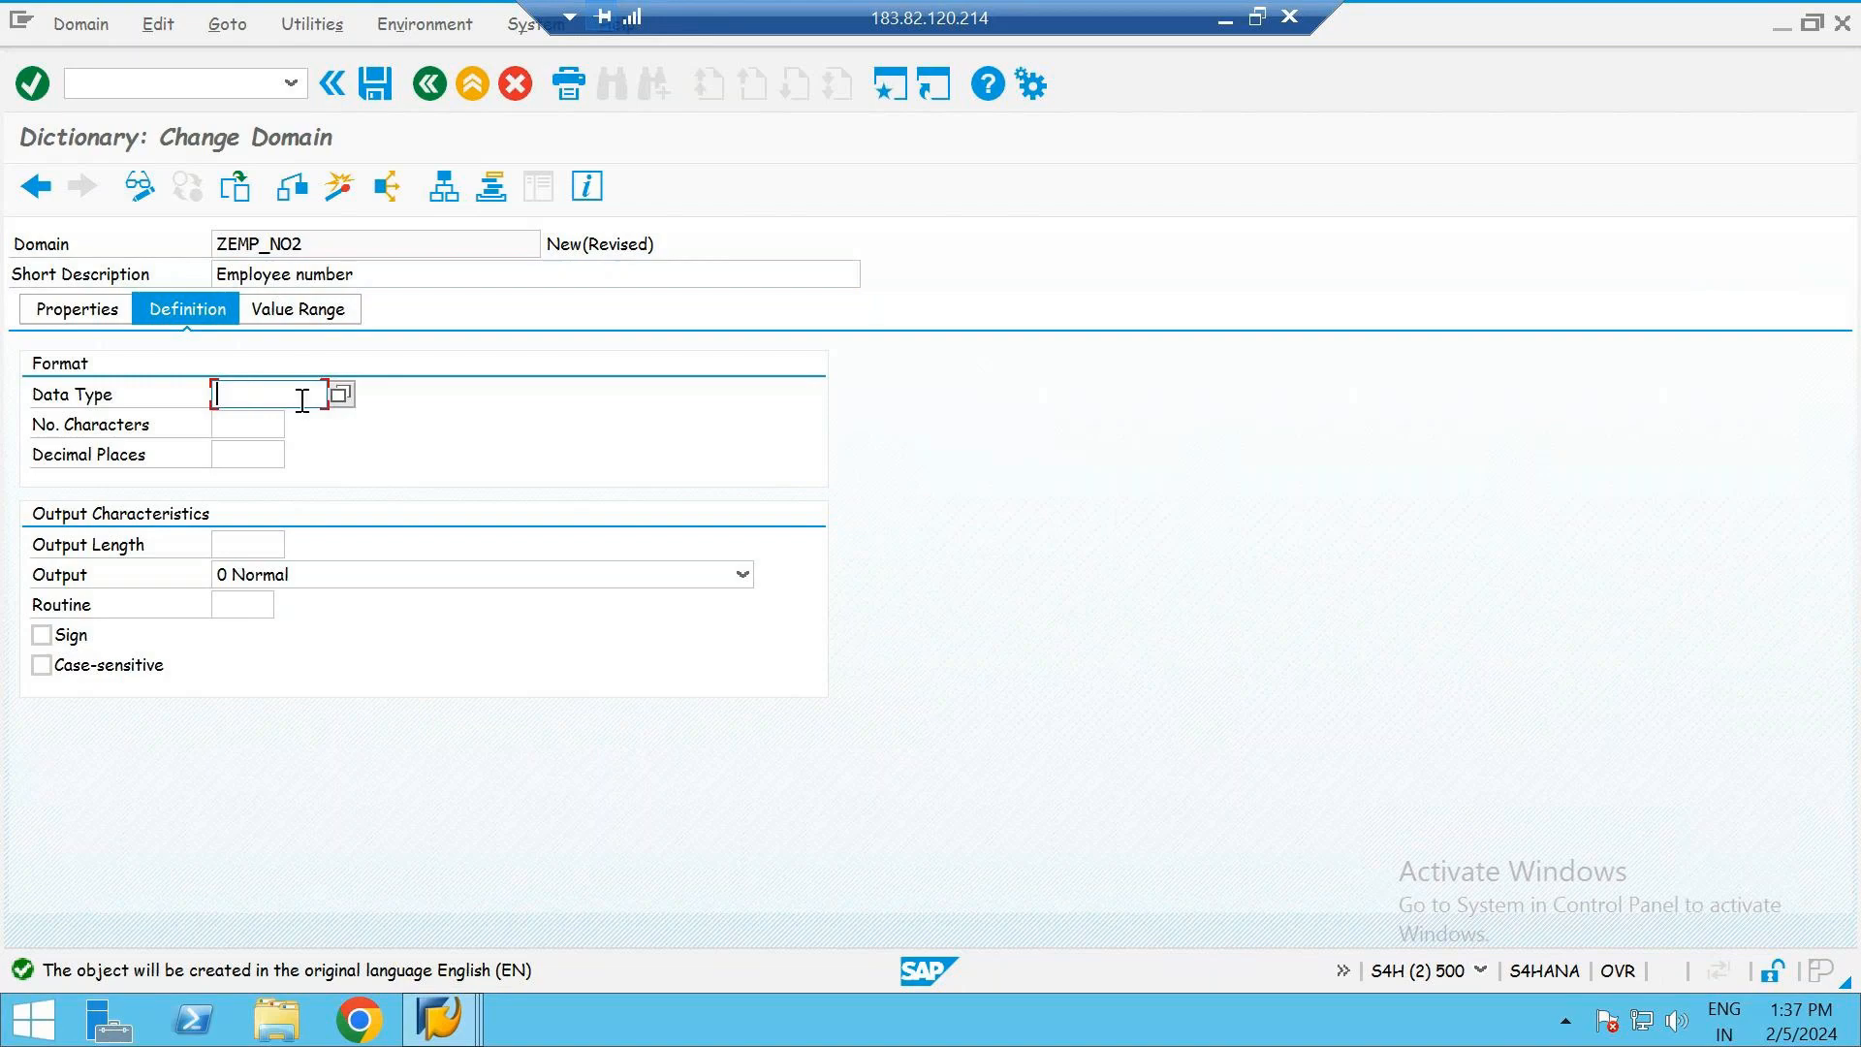
{"action": "left_click", "coordinate": [339, 395]}
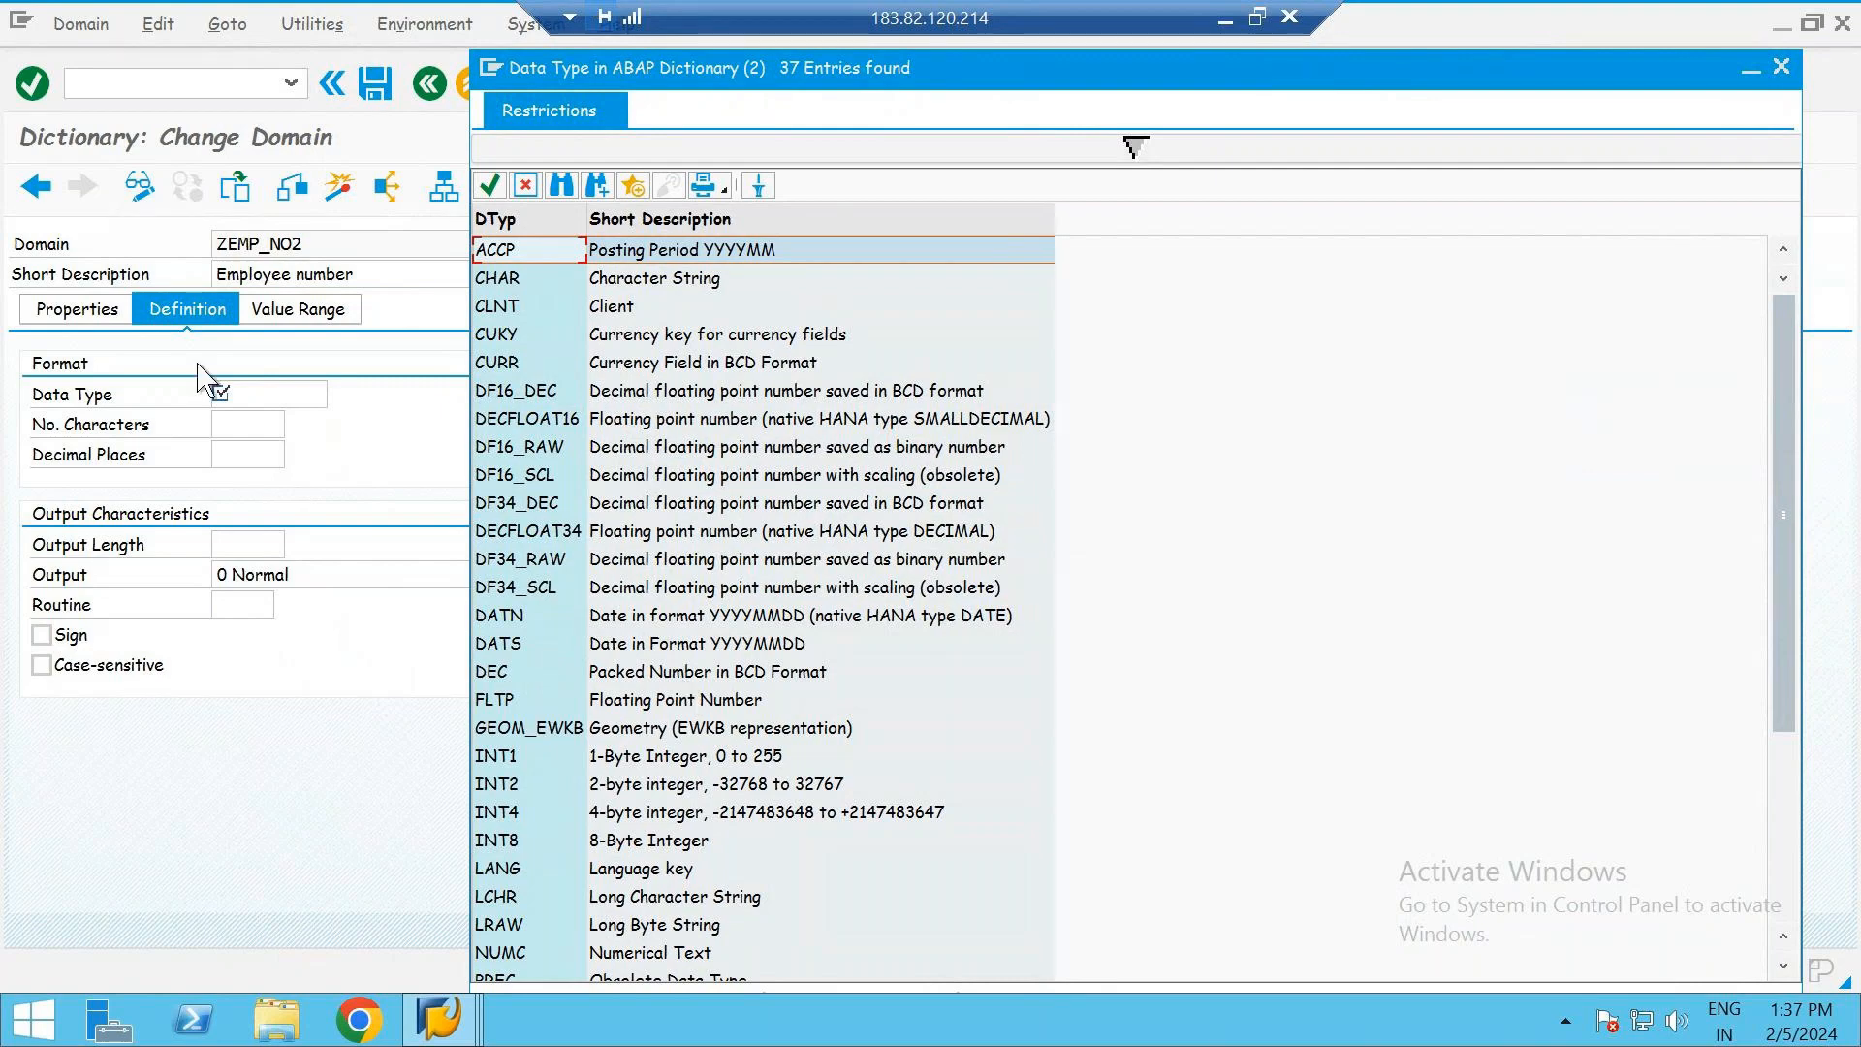
{"action": "left_click", "coordinate": [634, 279]}
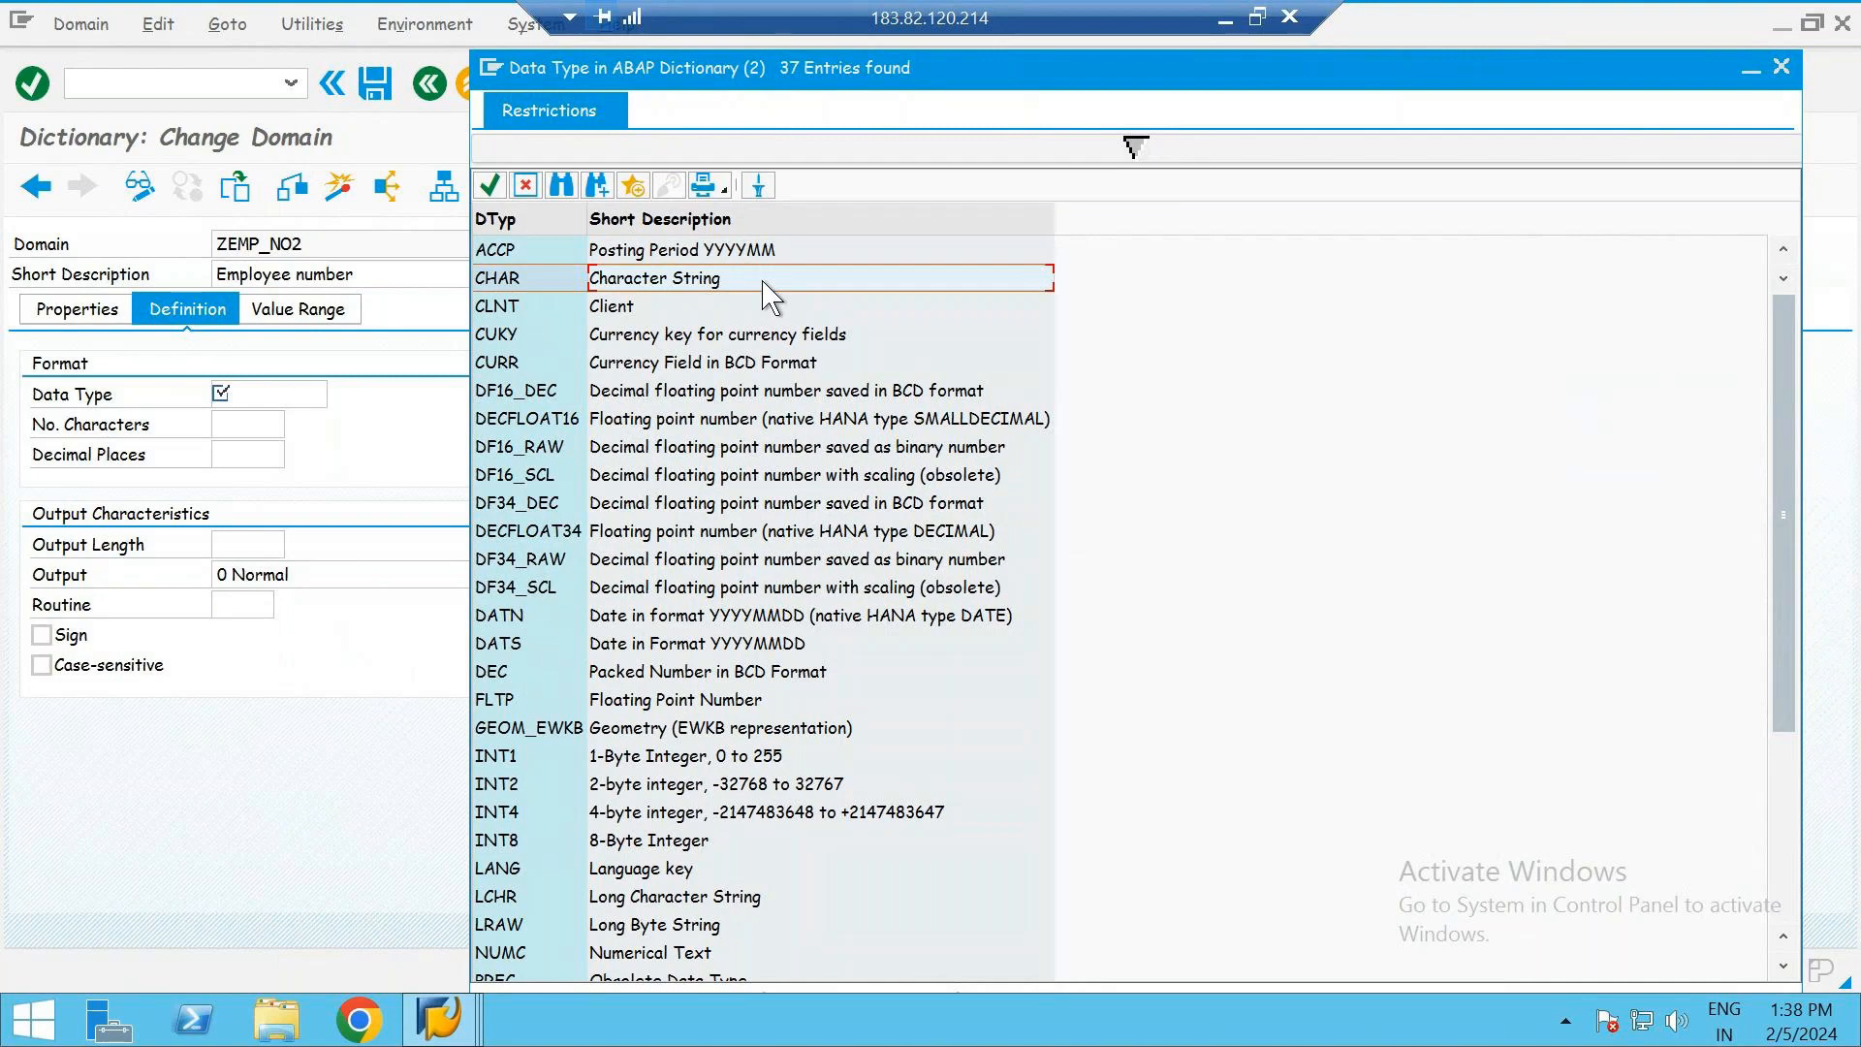
{"action": "double_click", "coordinate": [647, 281]}
{"action": "left_click", "coordinate": [279, 426]}
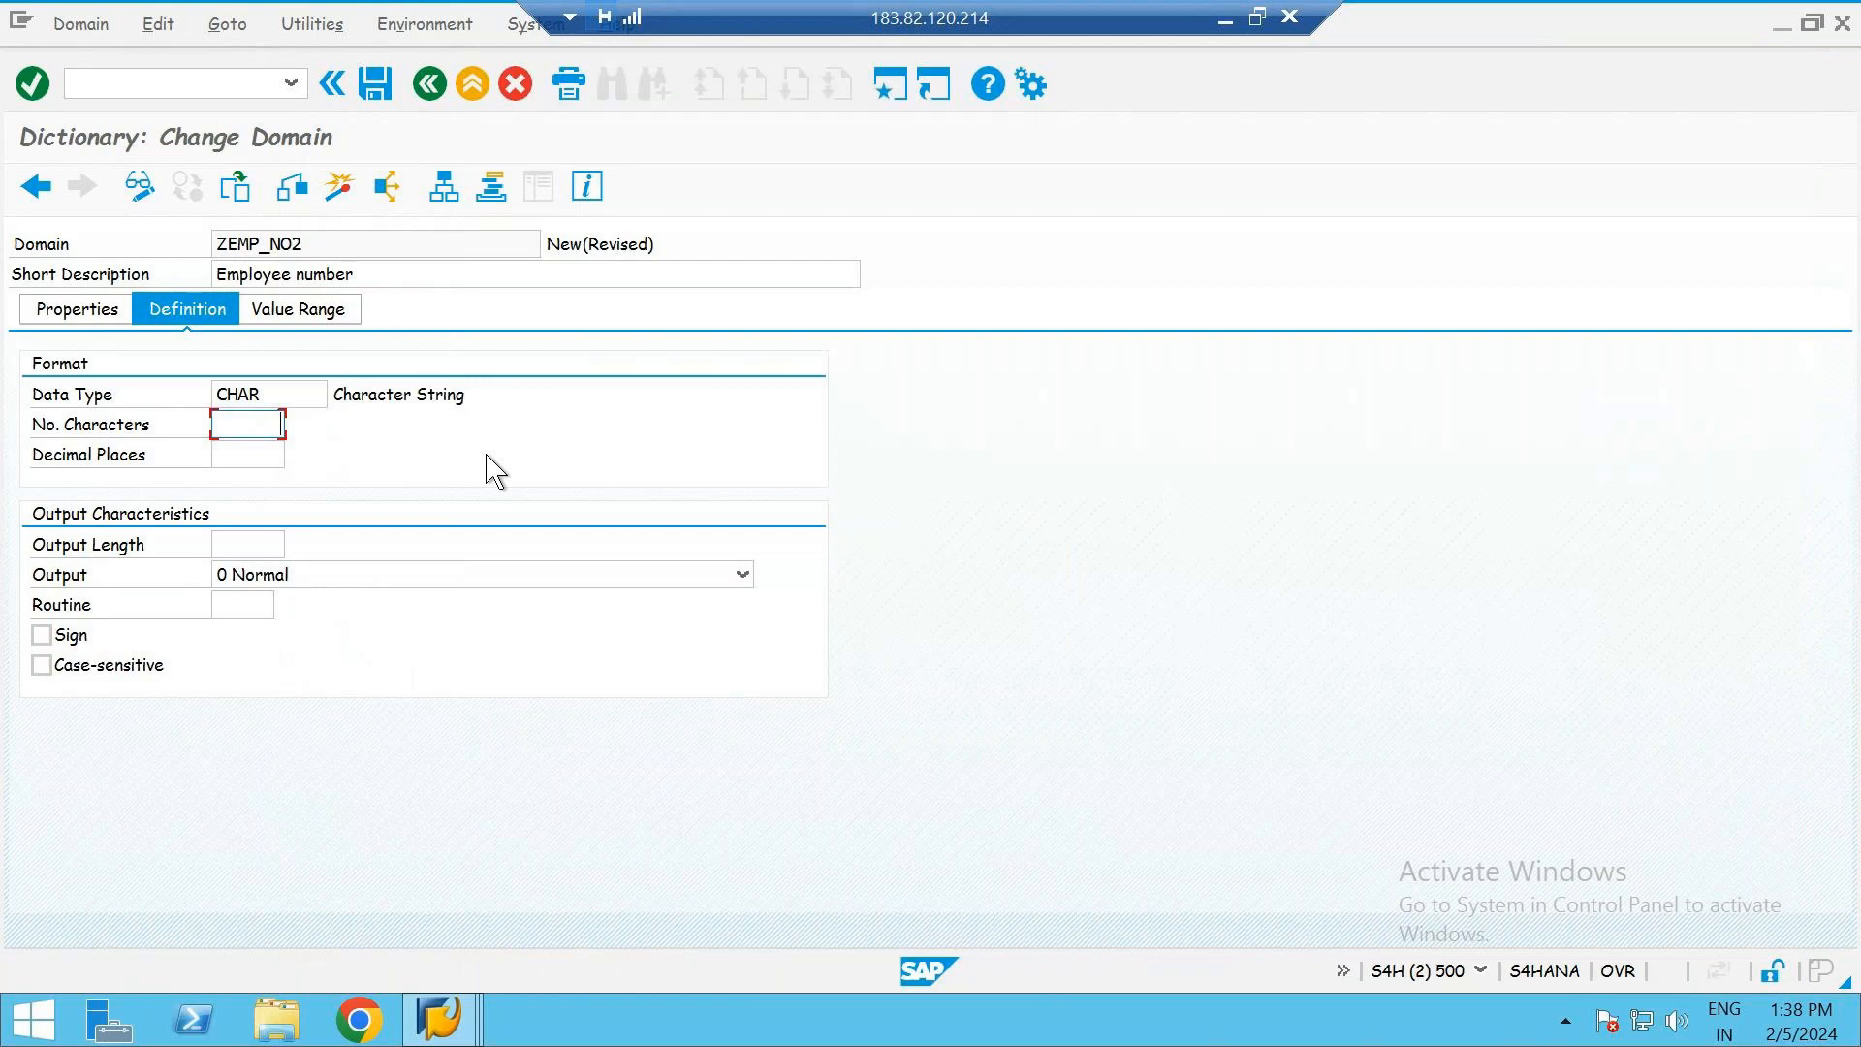
{"action": "type", "text": "10"}
{"action": "key", "text": "Return"}
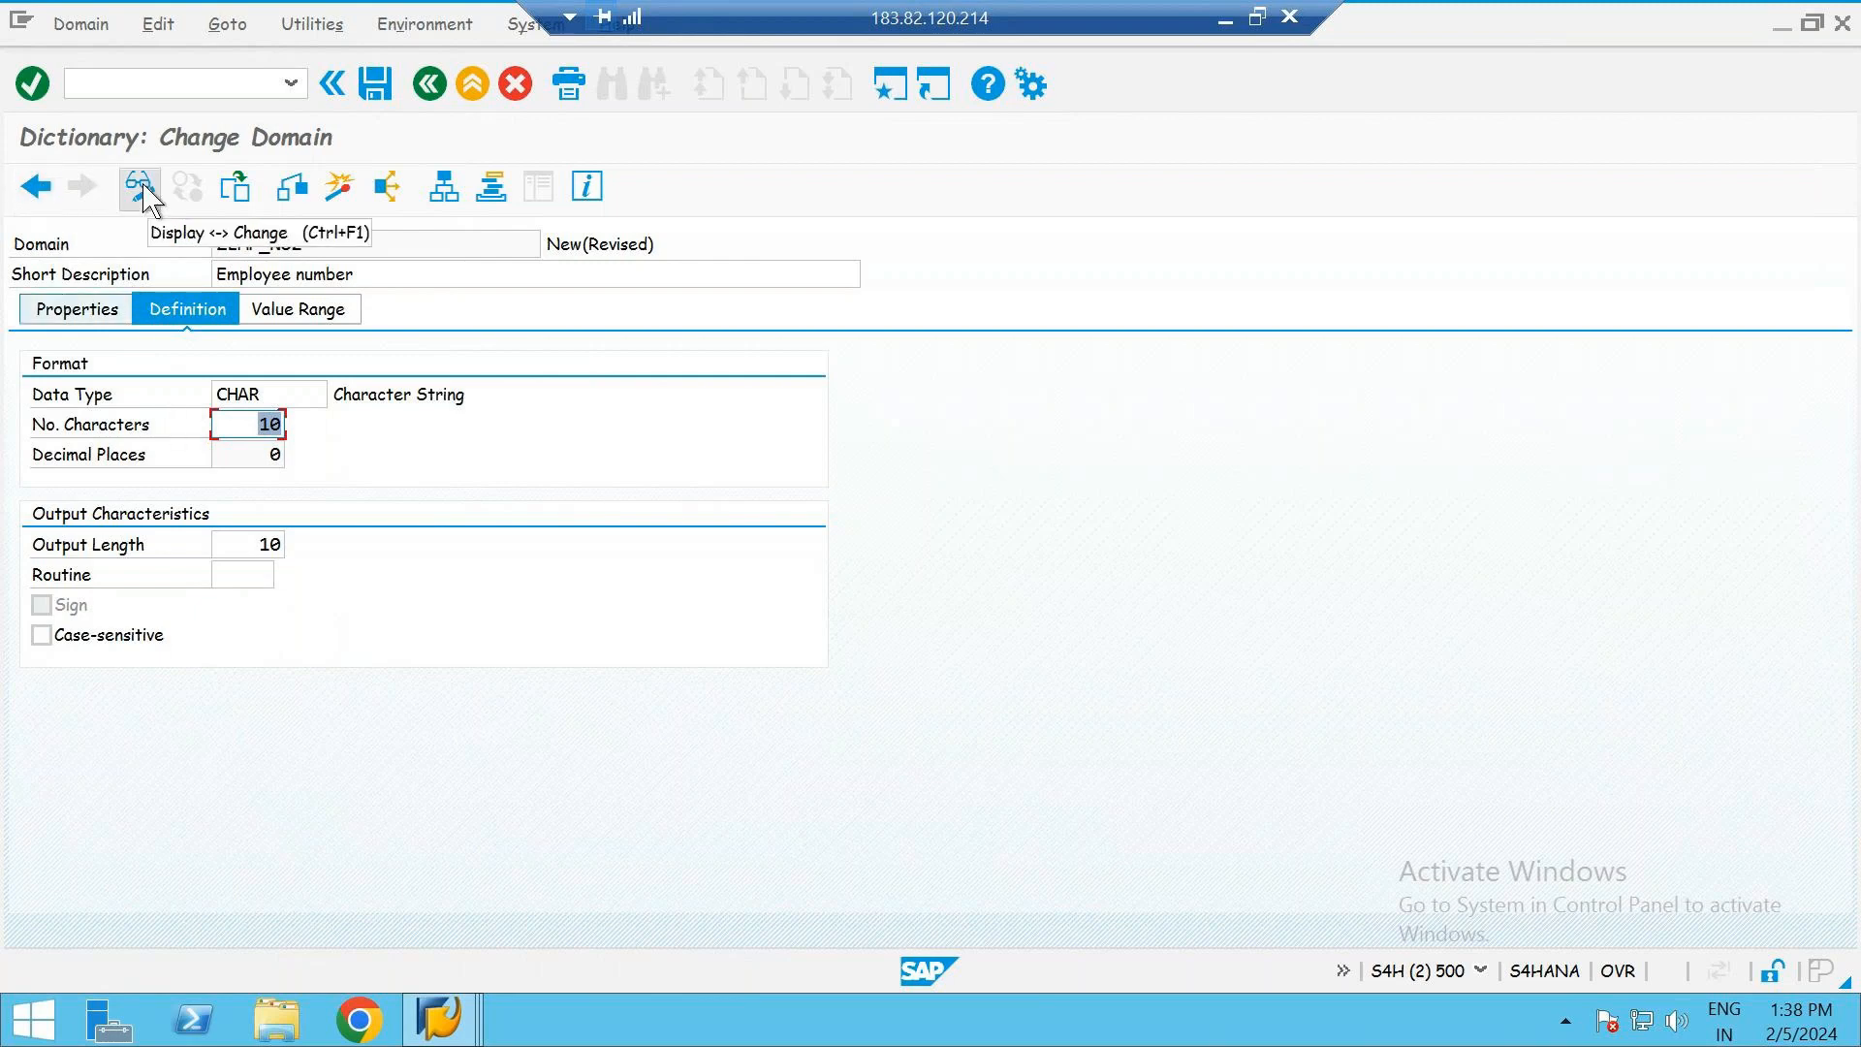
- Check the domain ZEMP_NO2 for consistency, saving it as a local object
{"action": "left_click", "coordinate": [293, 190]}
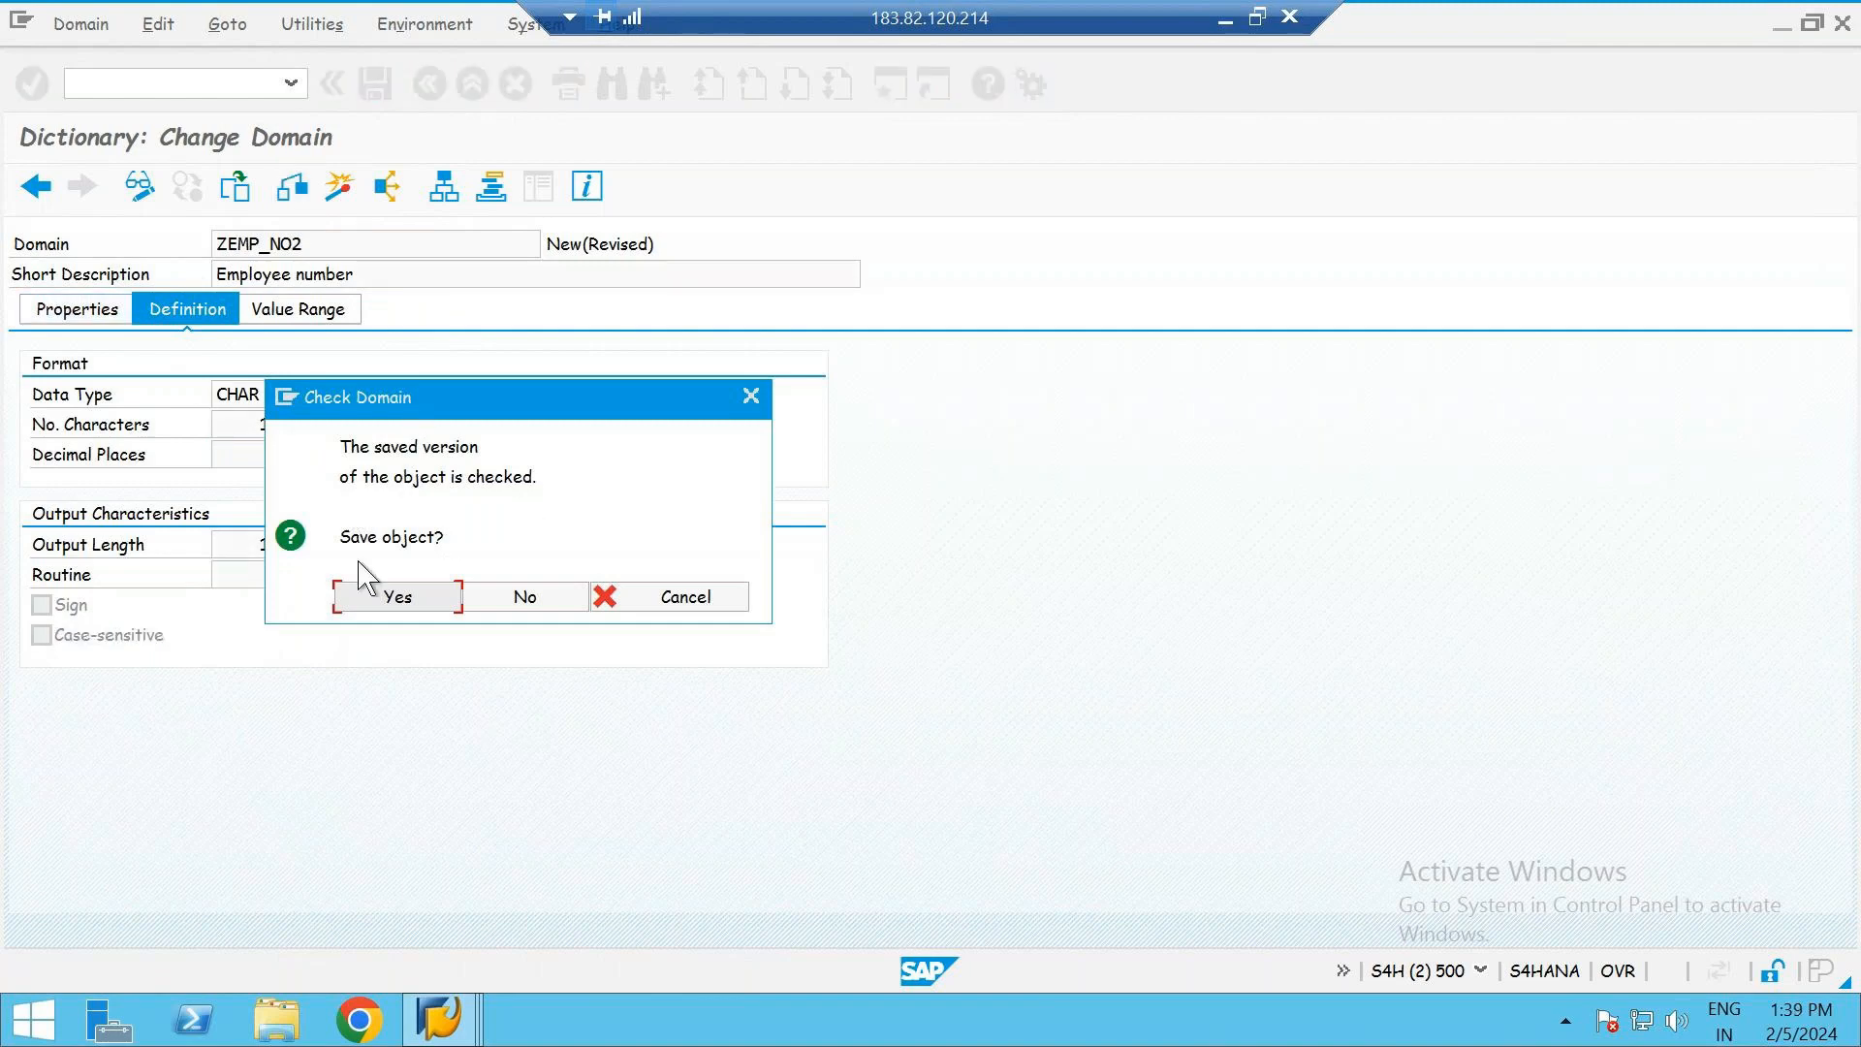
{"action": "left_click", "coordinate": [408, 601]}
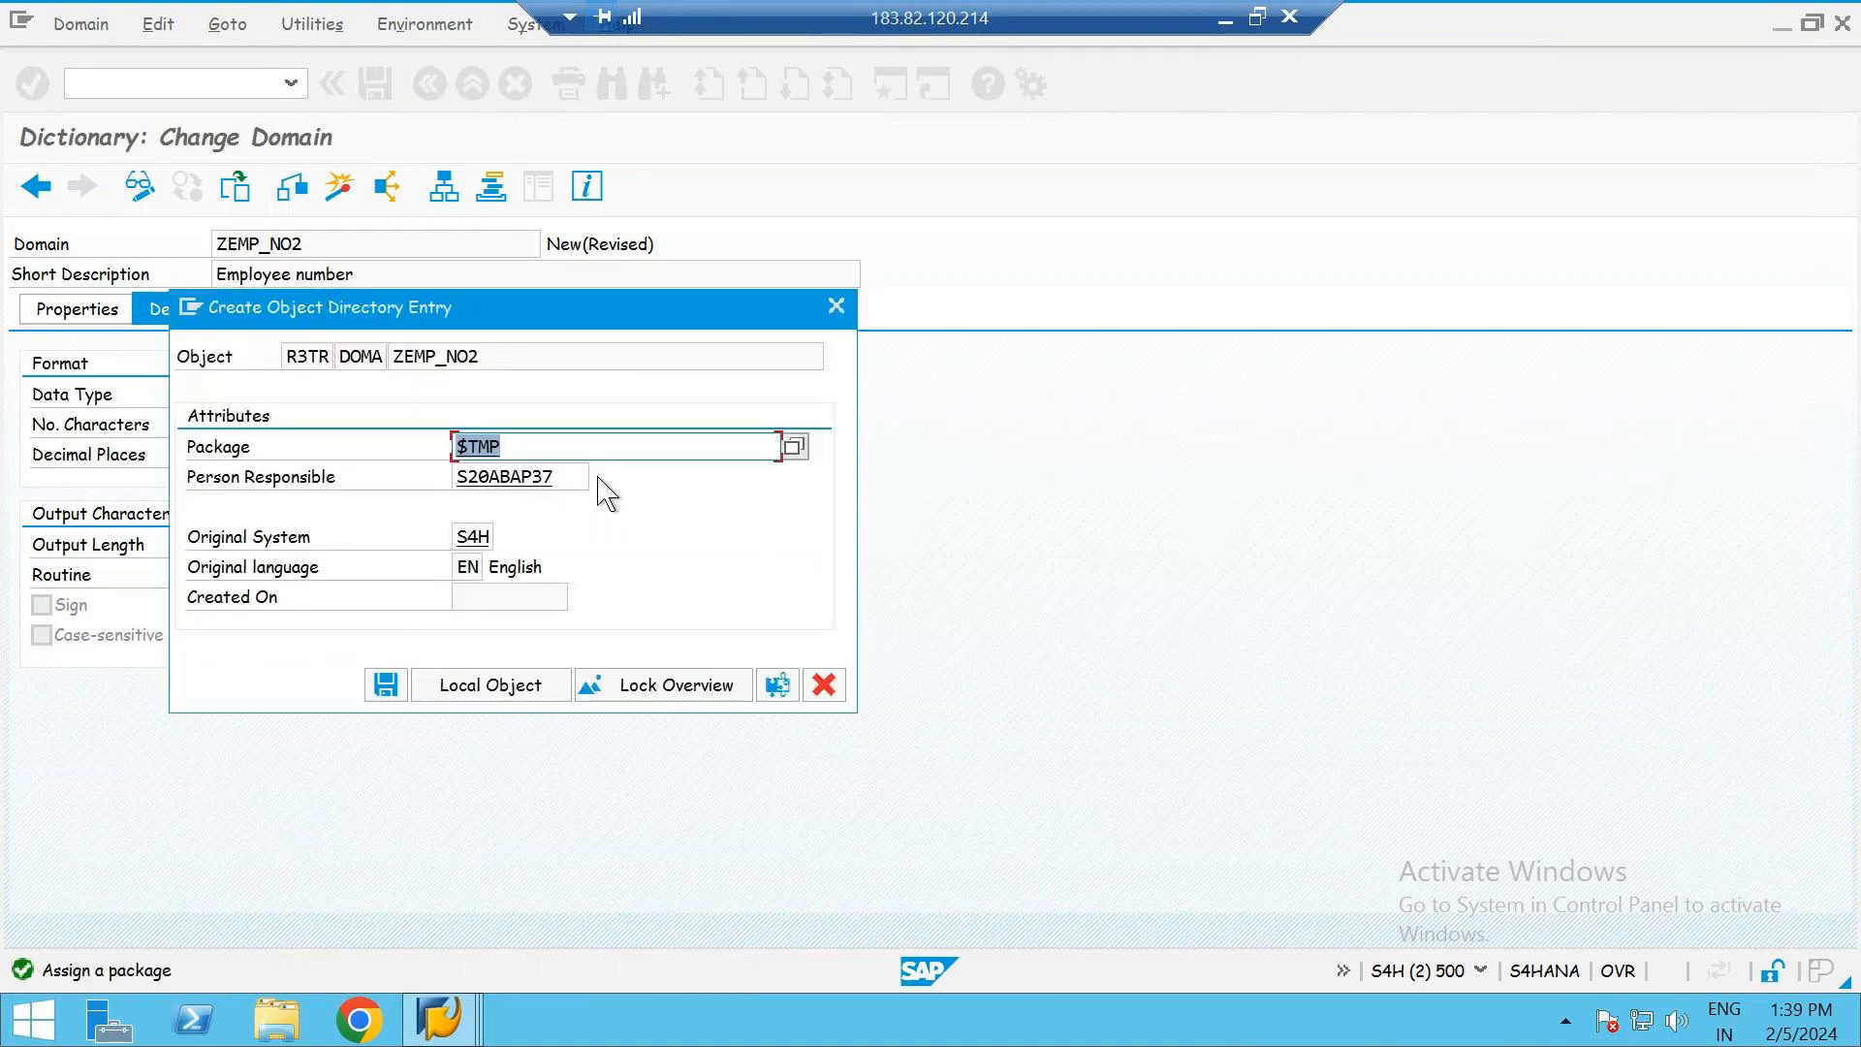
{"action": "left_click", "coordinate": [513, 701]}
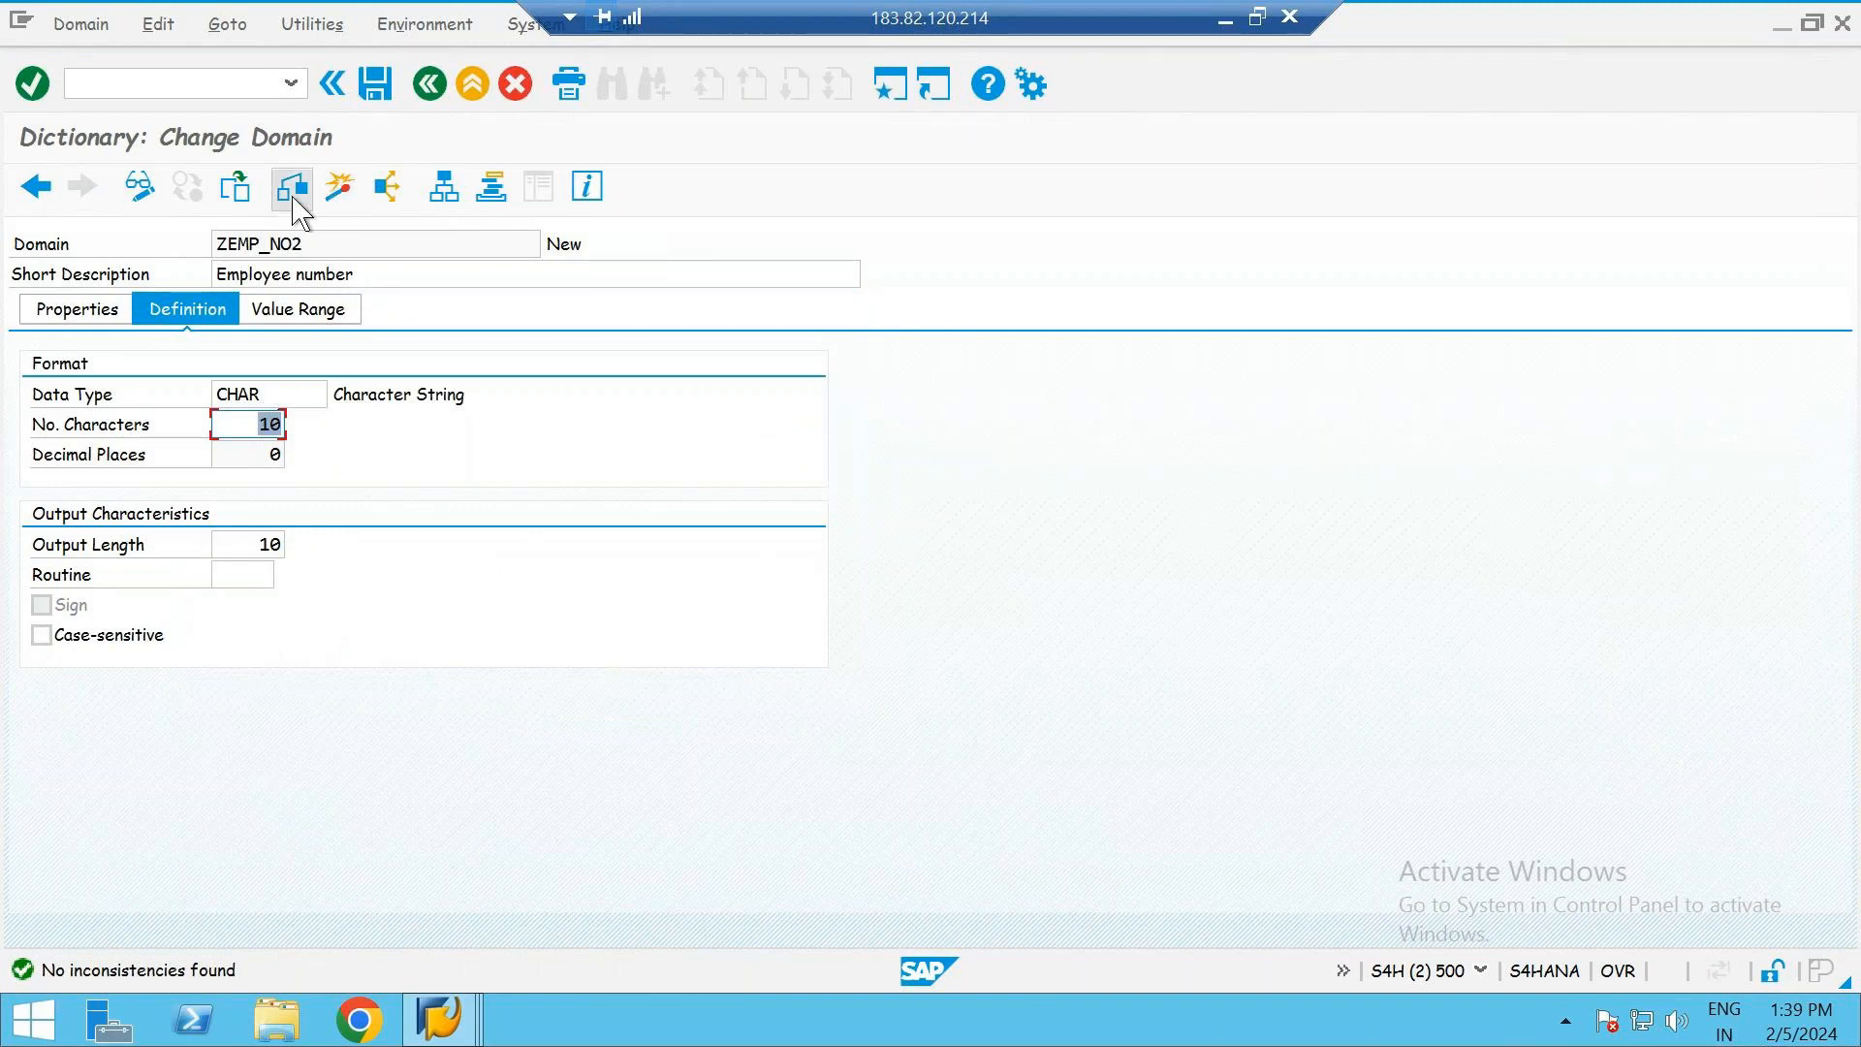
- Activate the domain ZEMP_NO2 and return to its data element
{"action": "left_click", "coordinate": [341, 207]}
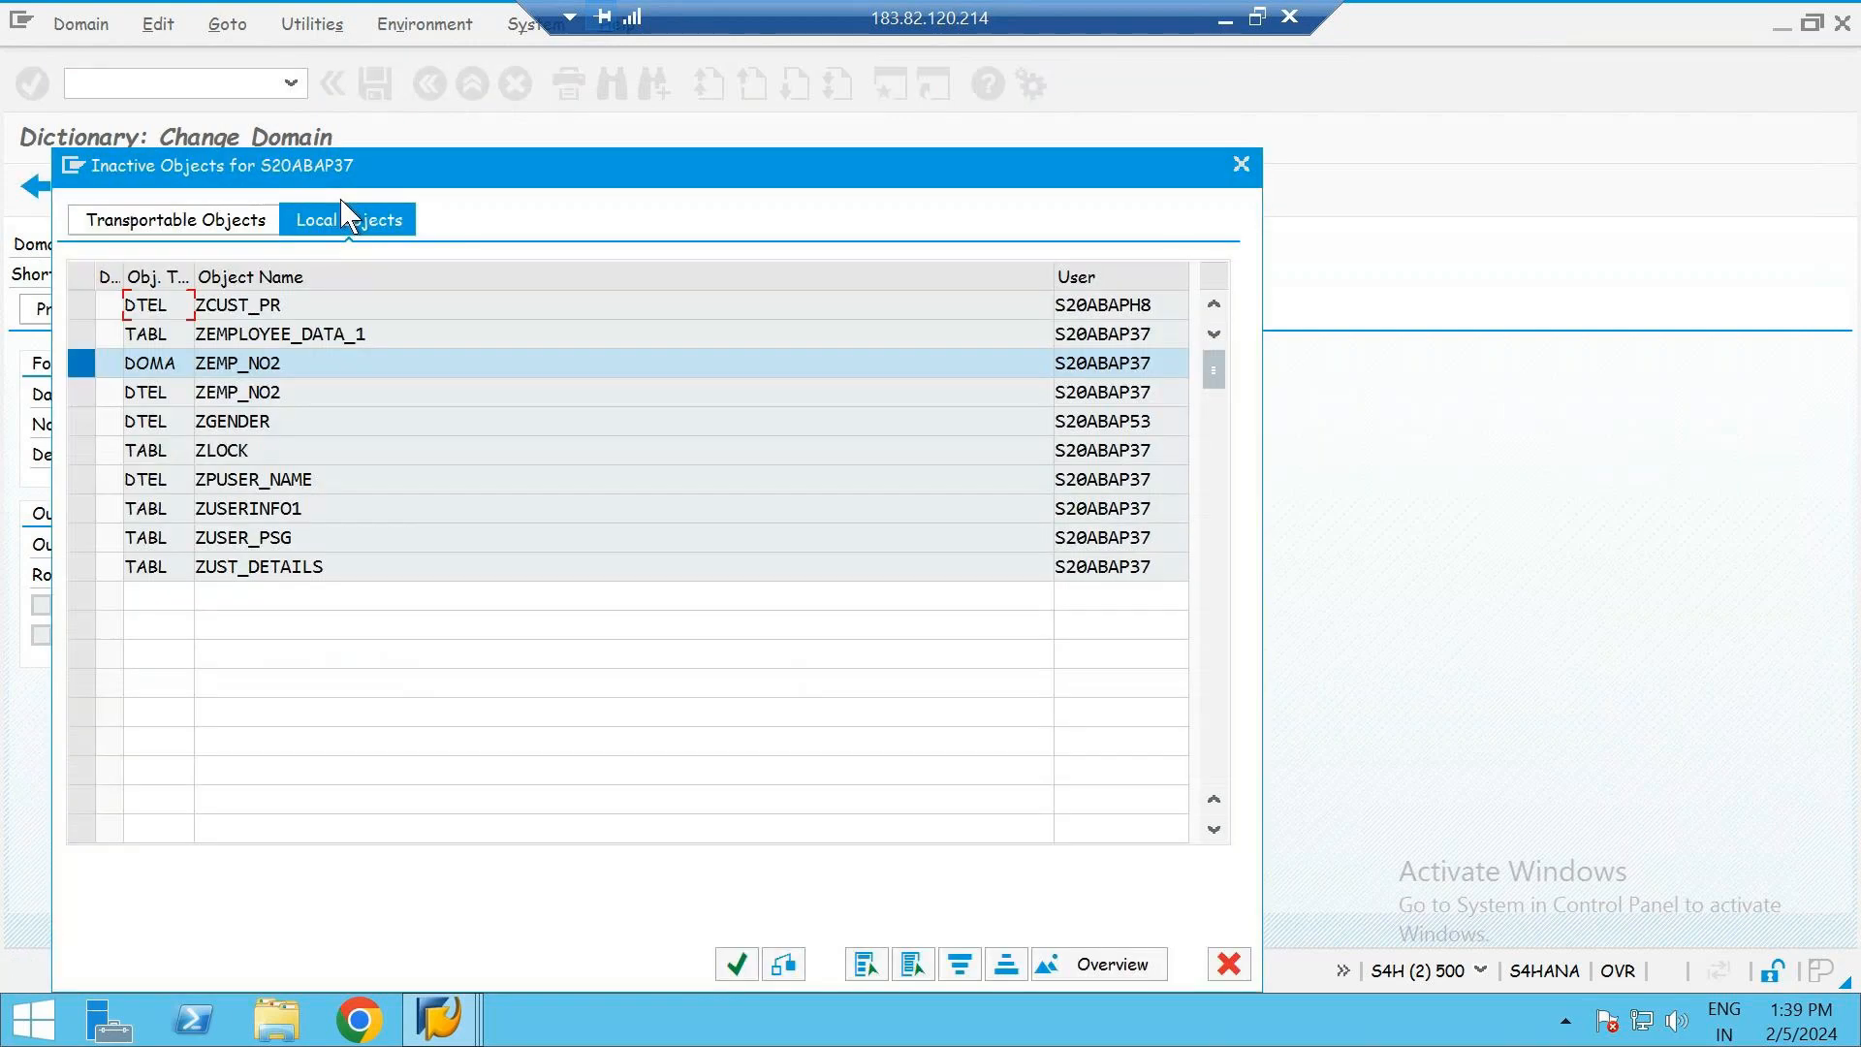
{"action": "key", "text": "Return"}
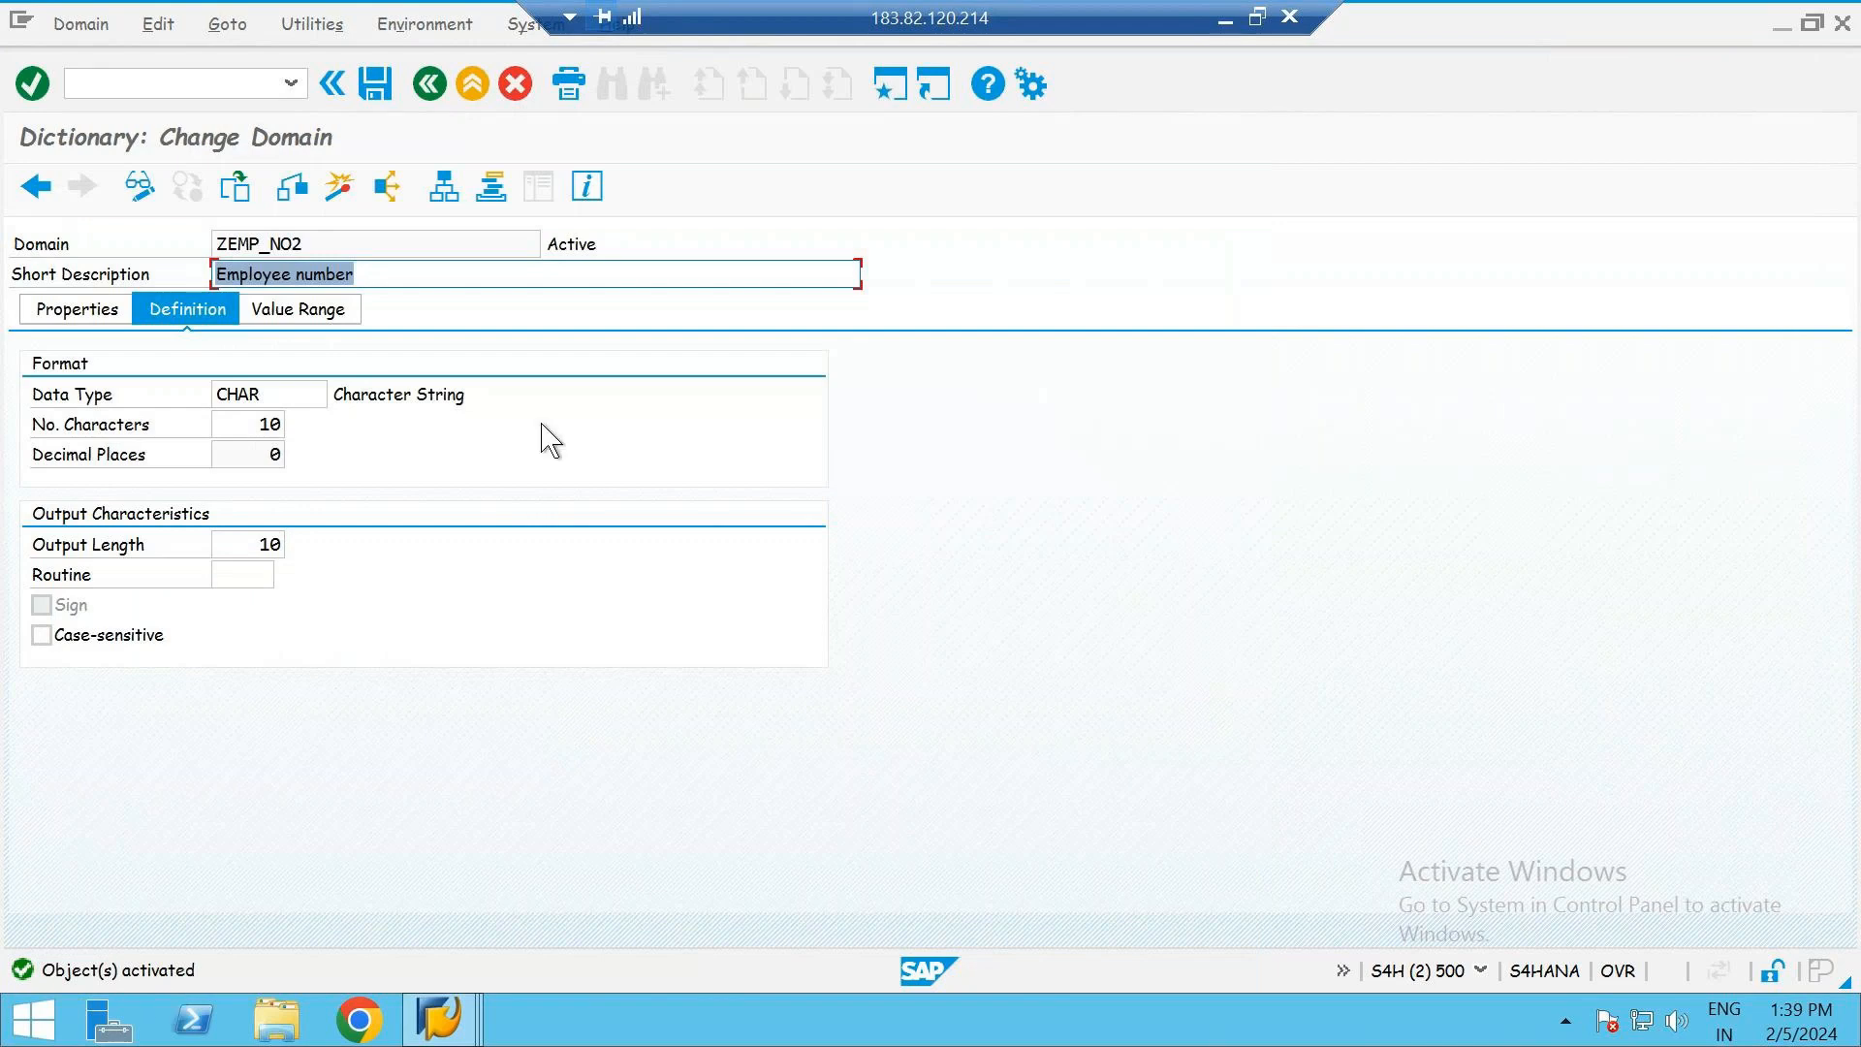
{"action": "left_click", "coordinate": [609, 247]}
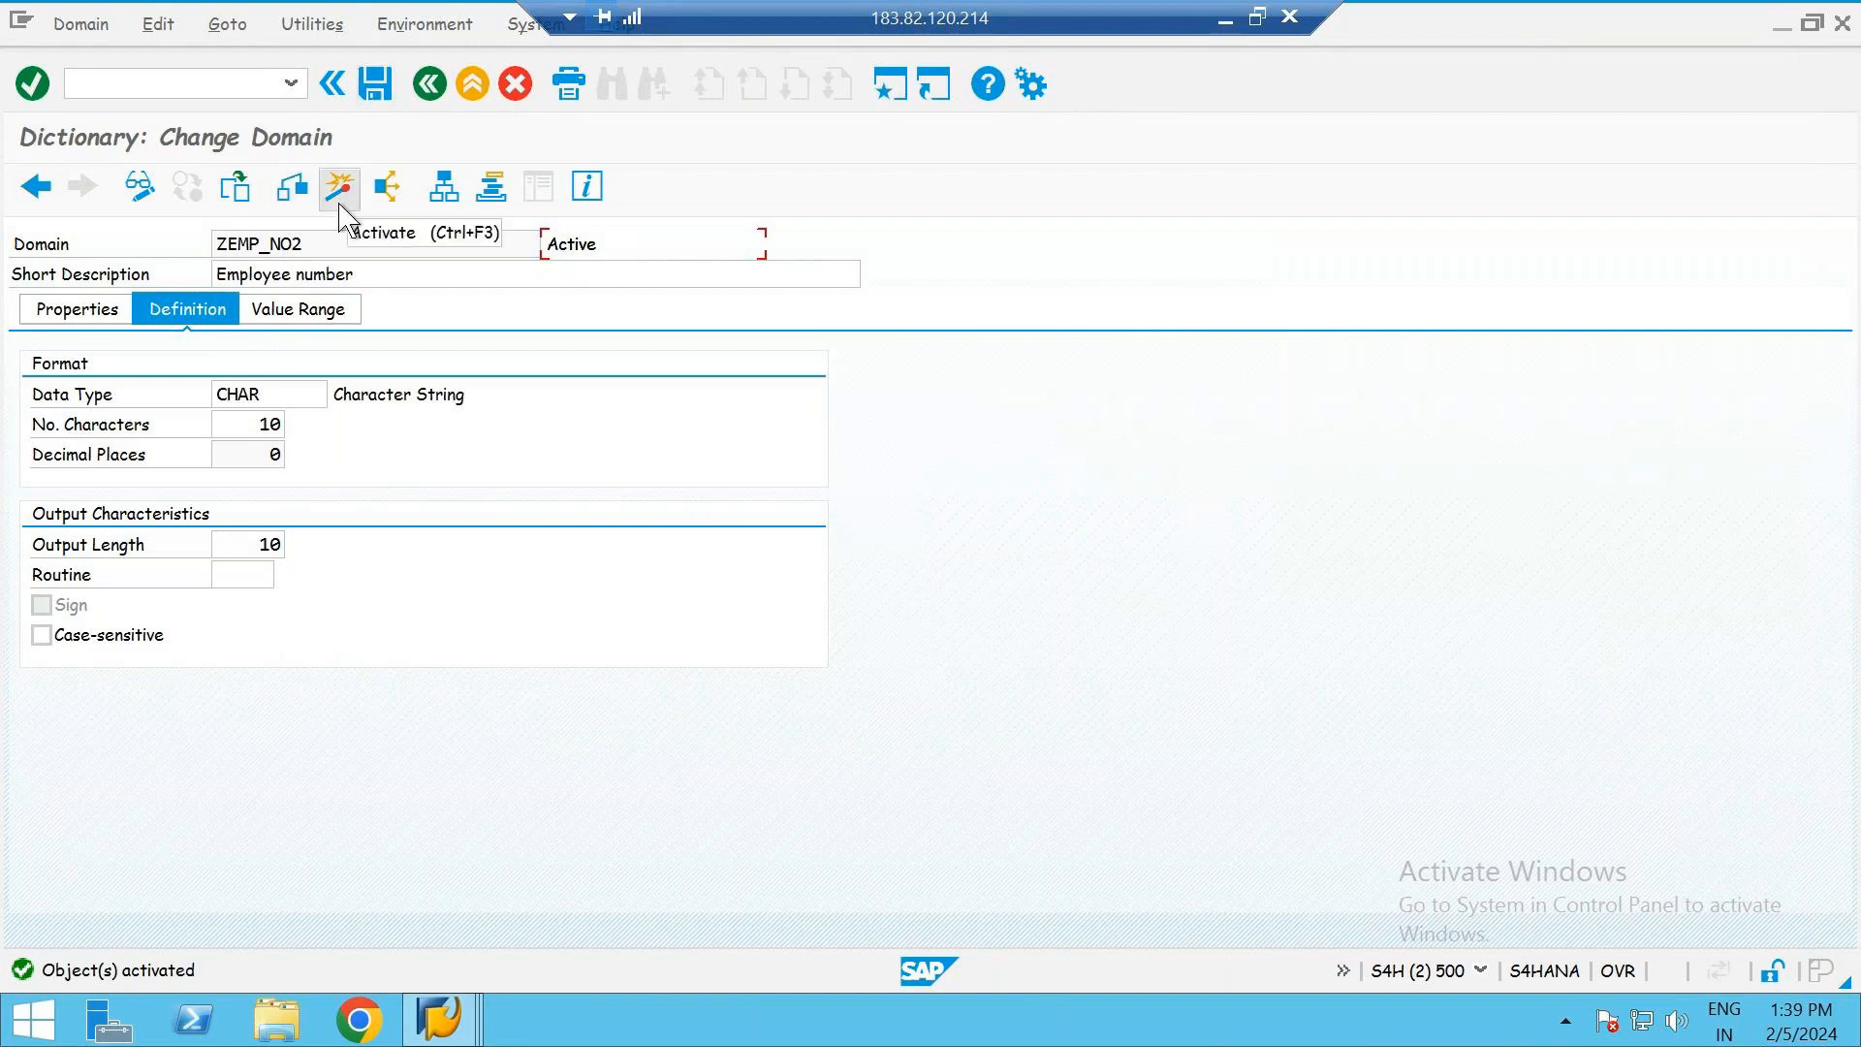
{"action": "left_click", "coordinate": [432, 85]}
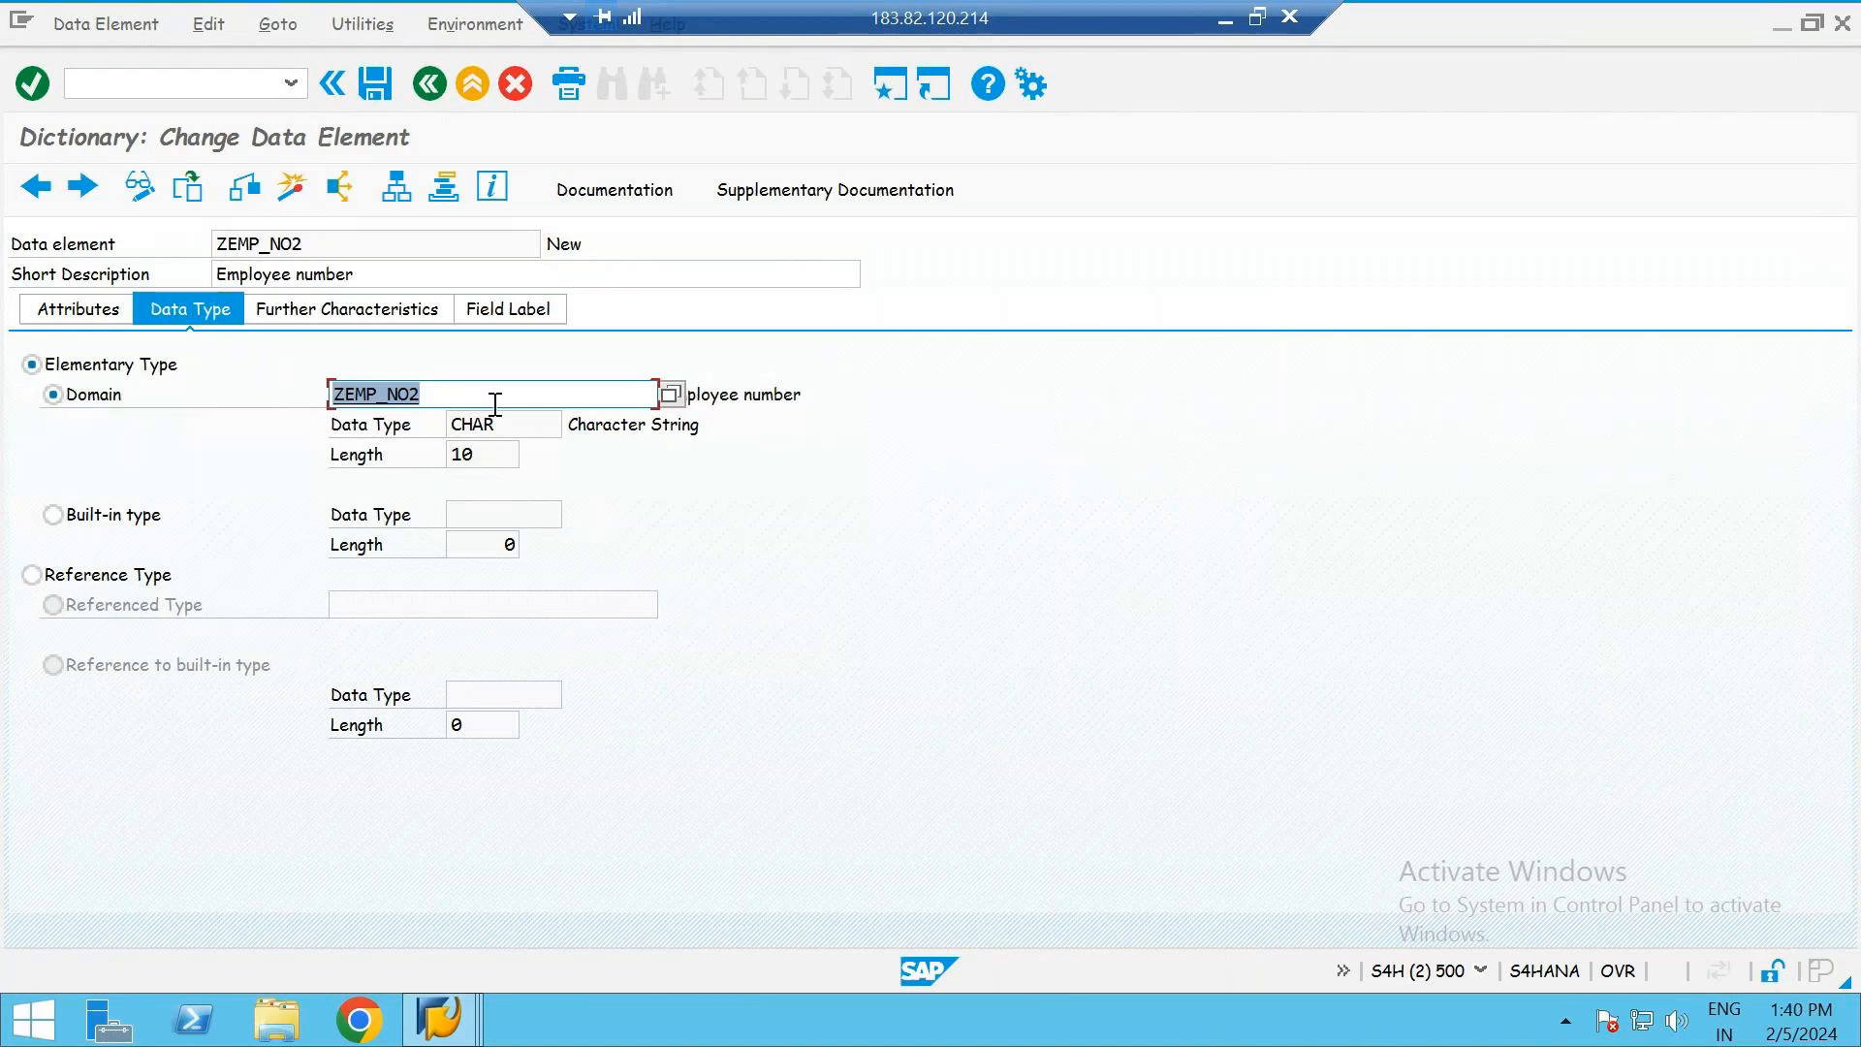
- Activate the data element ZEMP_NO2 and return to the fields of table ZEMPLOYEE_DATA_1
{"action": "left_click", "coordinate": [580, 250]}
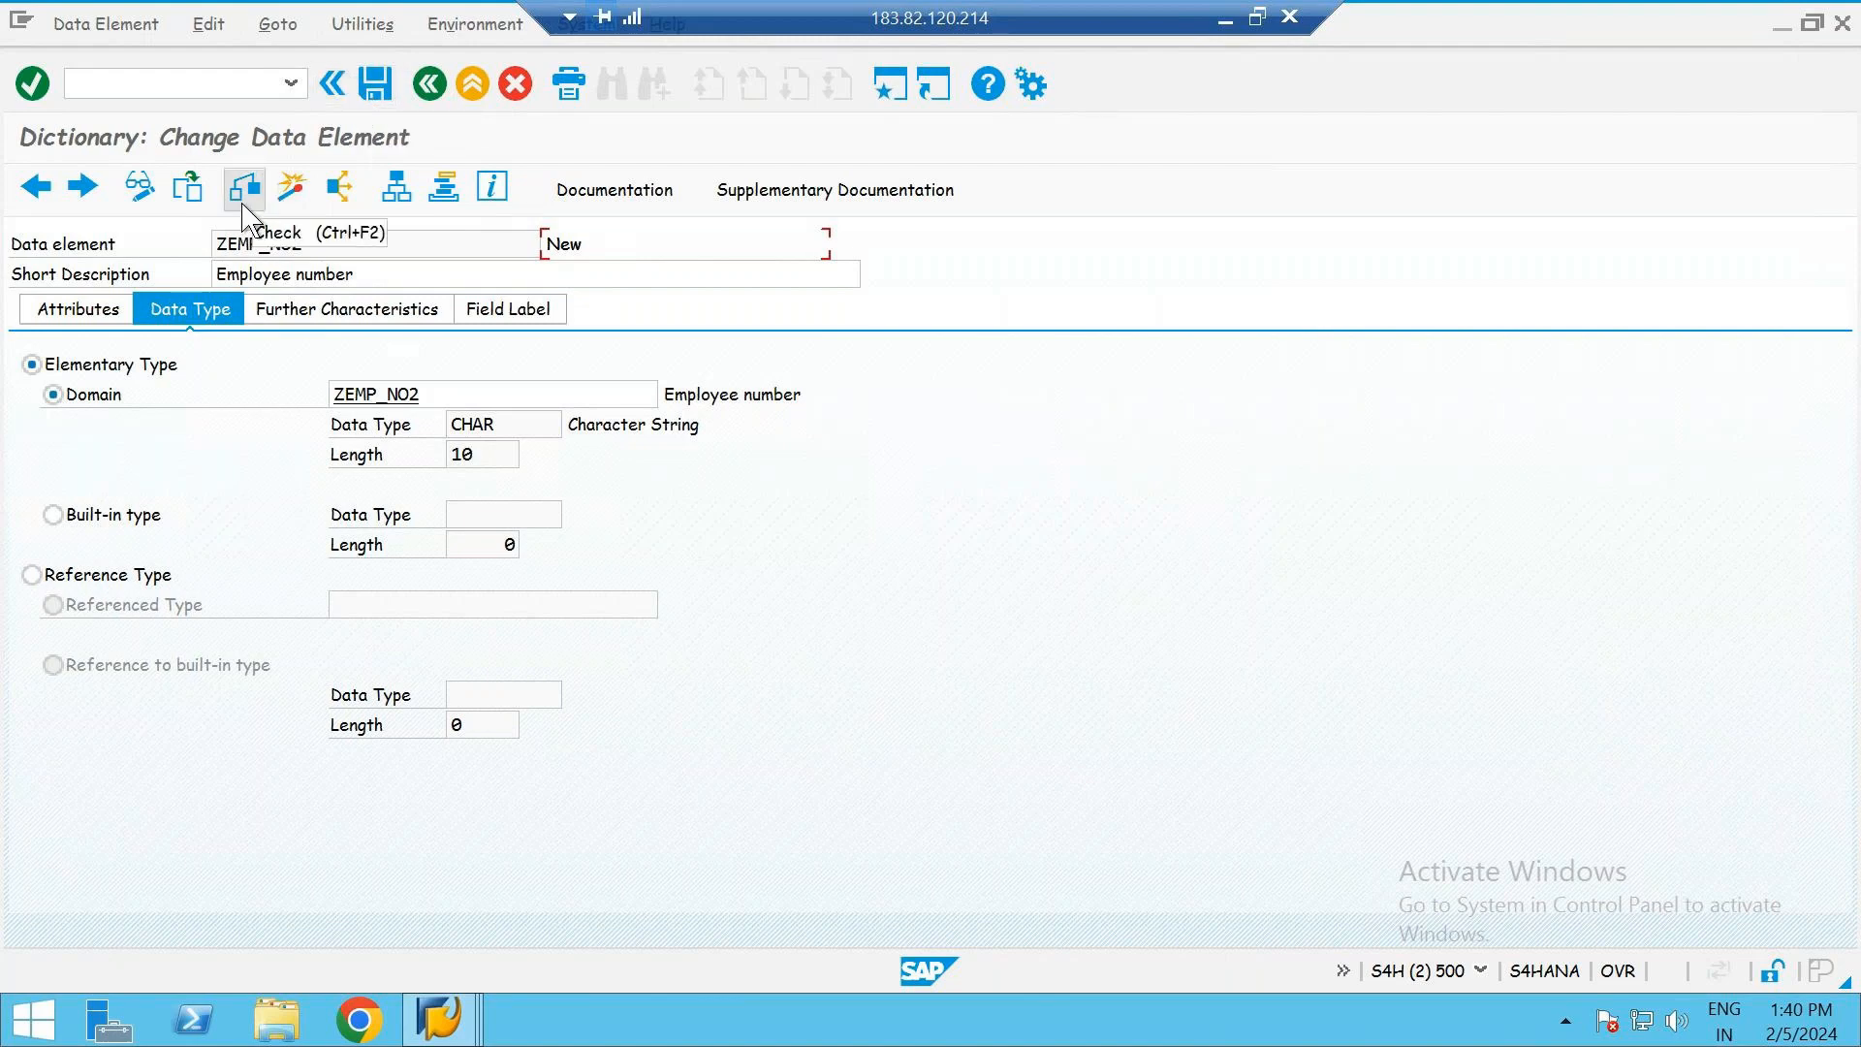
{"action": "left_click", "coordinate": [297, 204]}
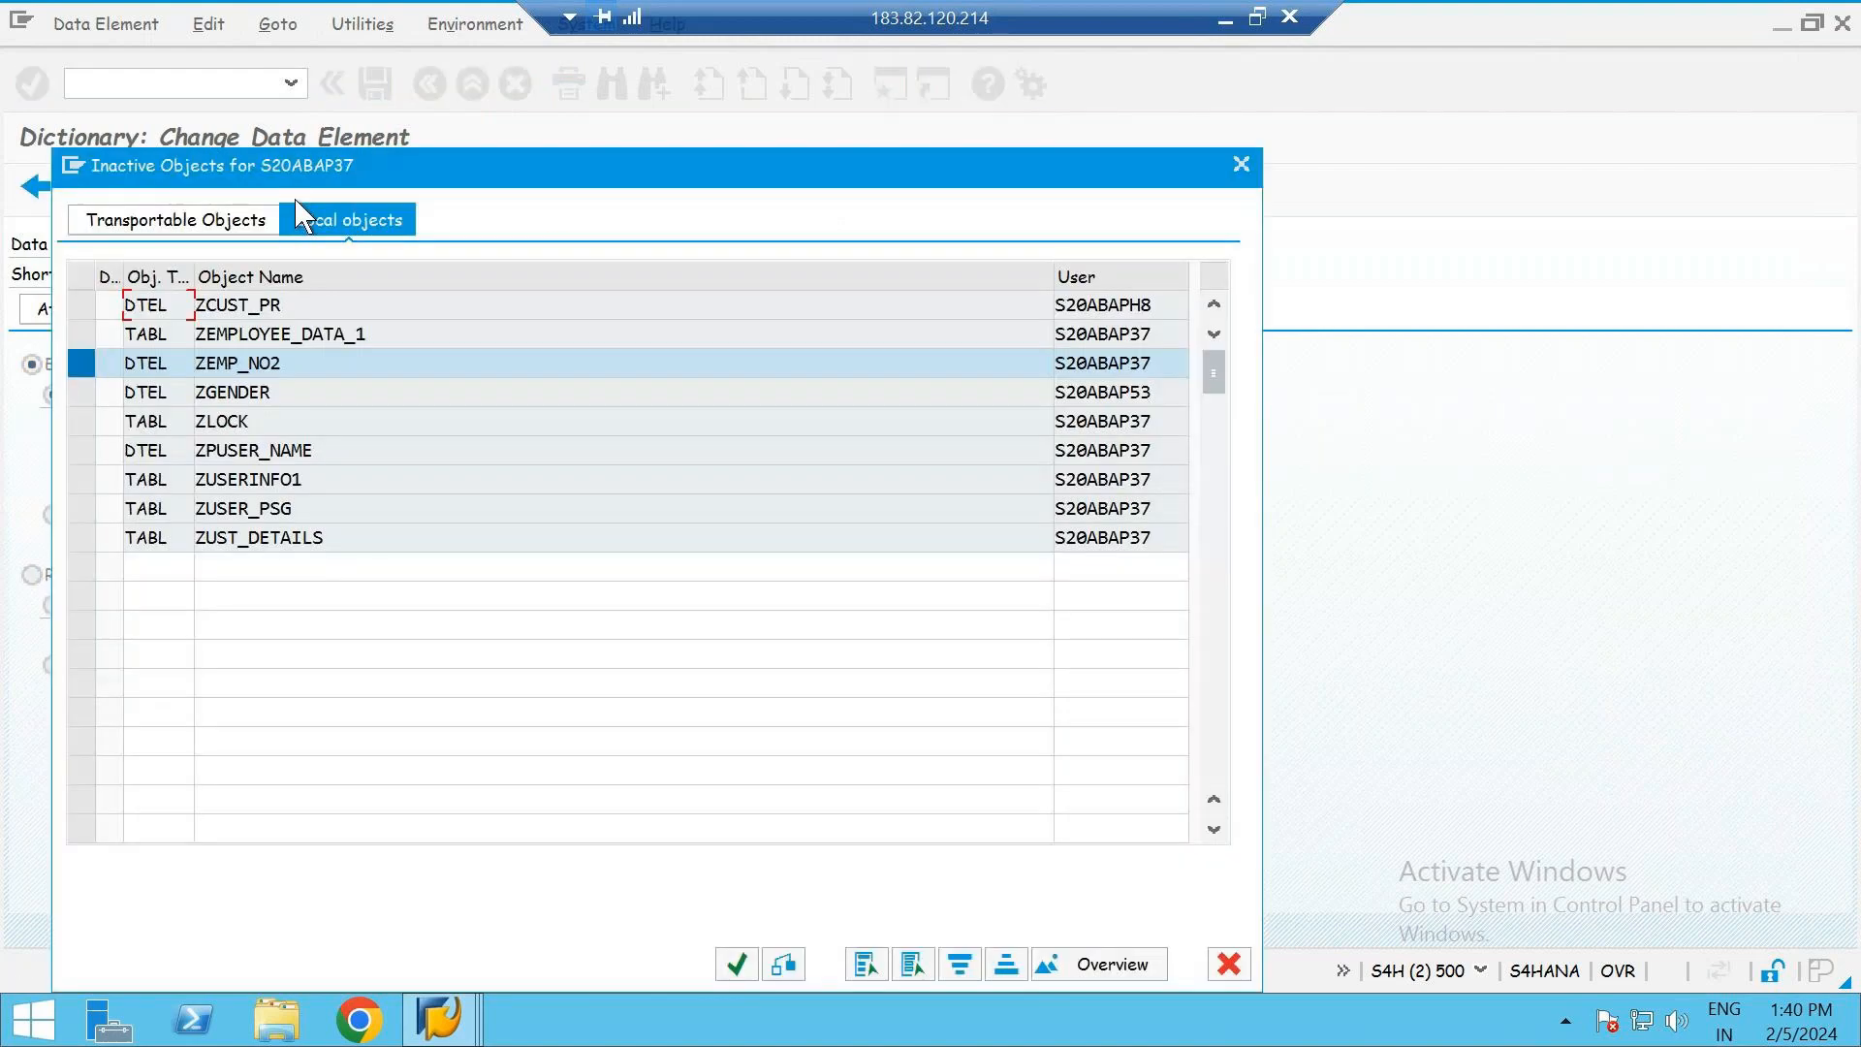
{"action": "key", "text": "Return"}
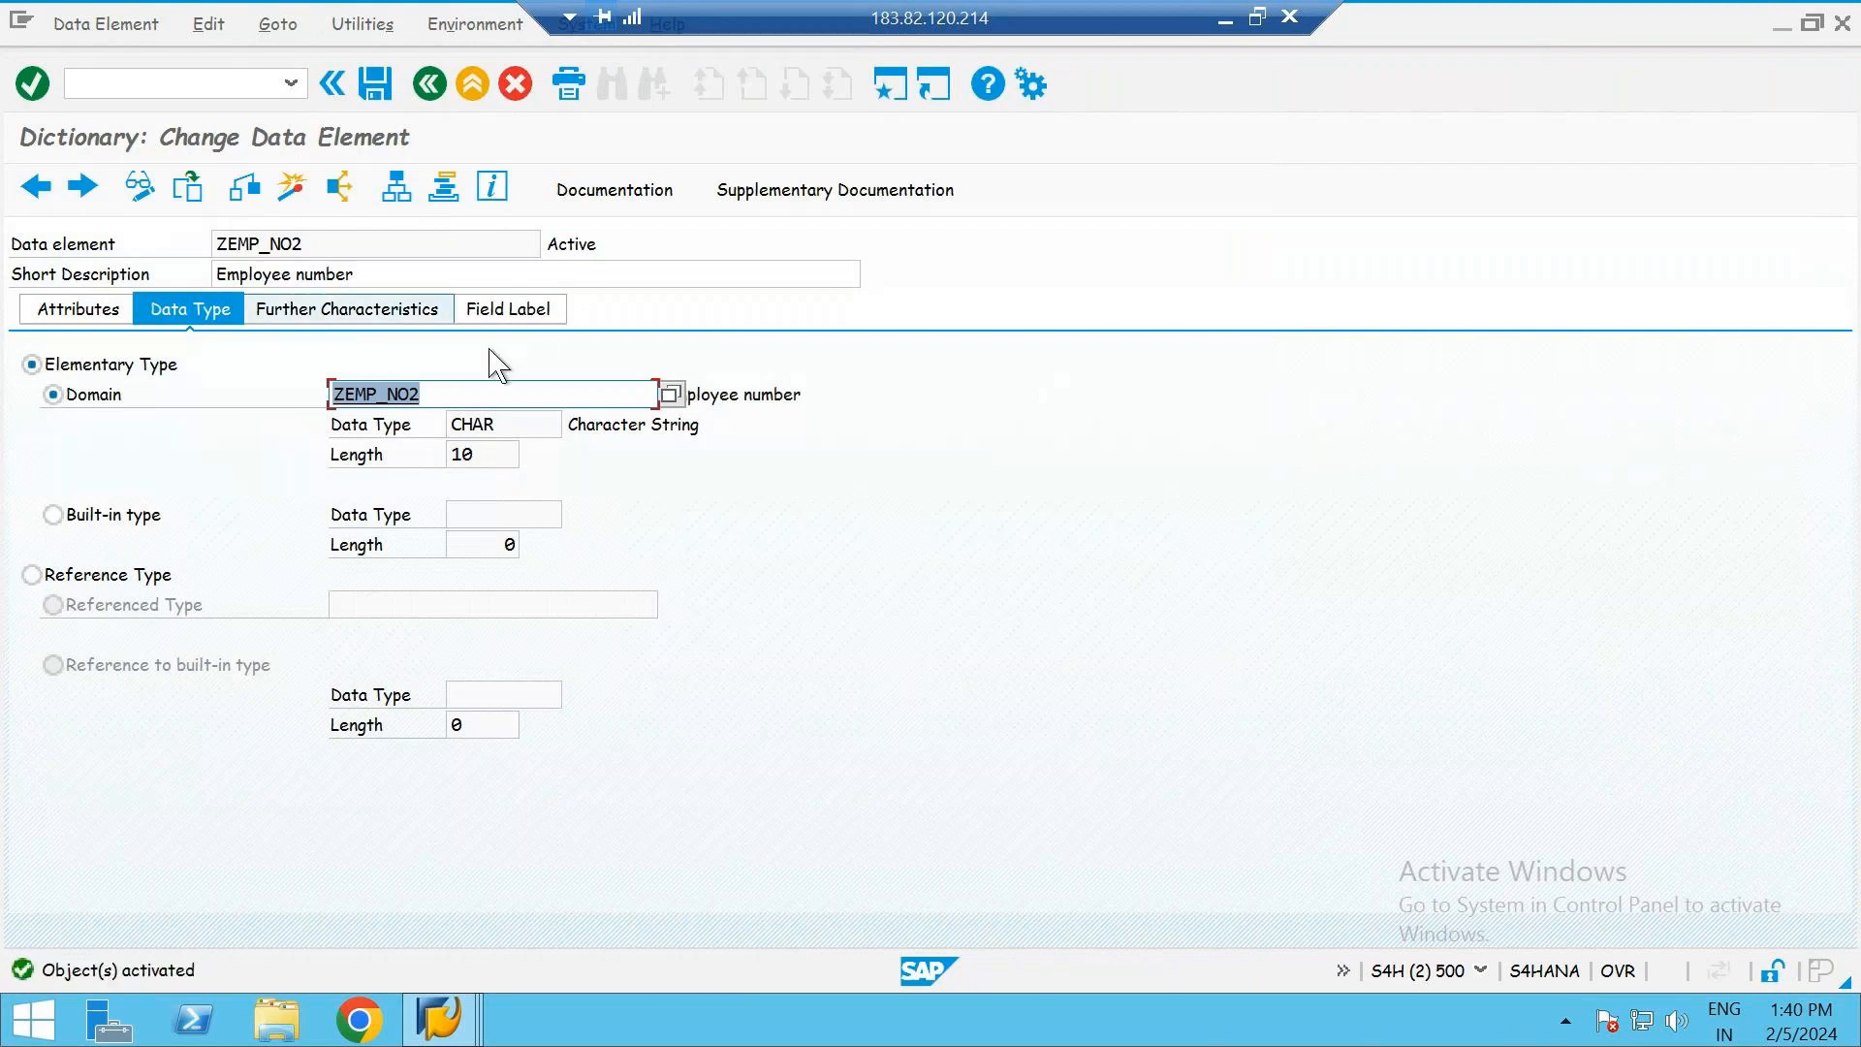
{"action": "left_click", "coordinate": [429, 84]}
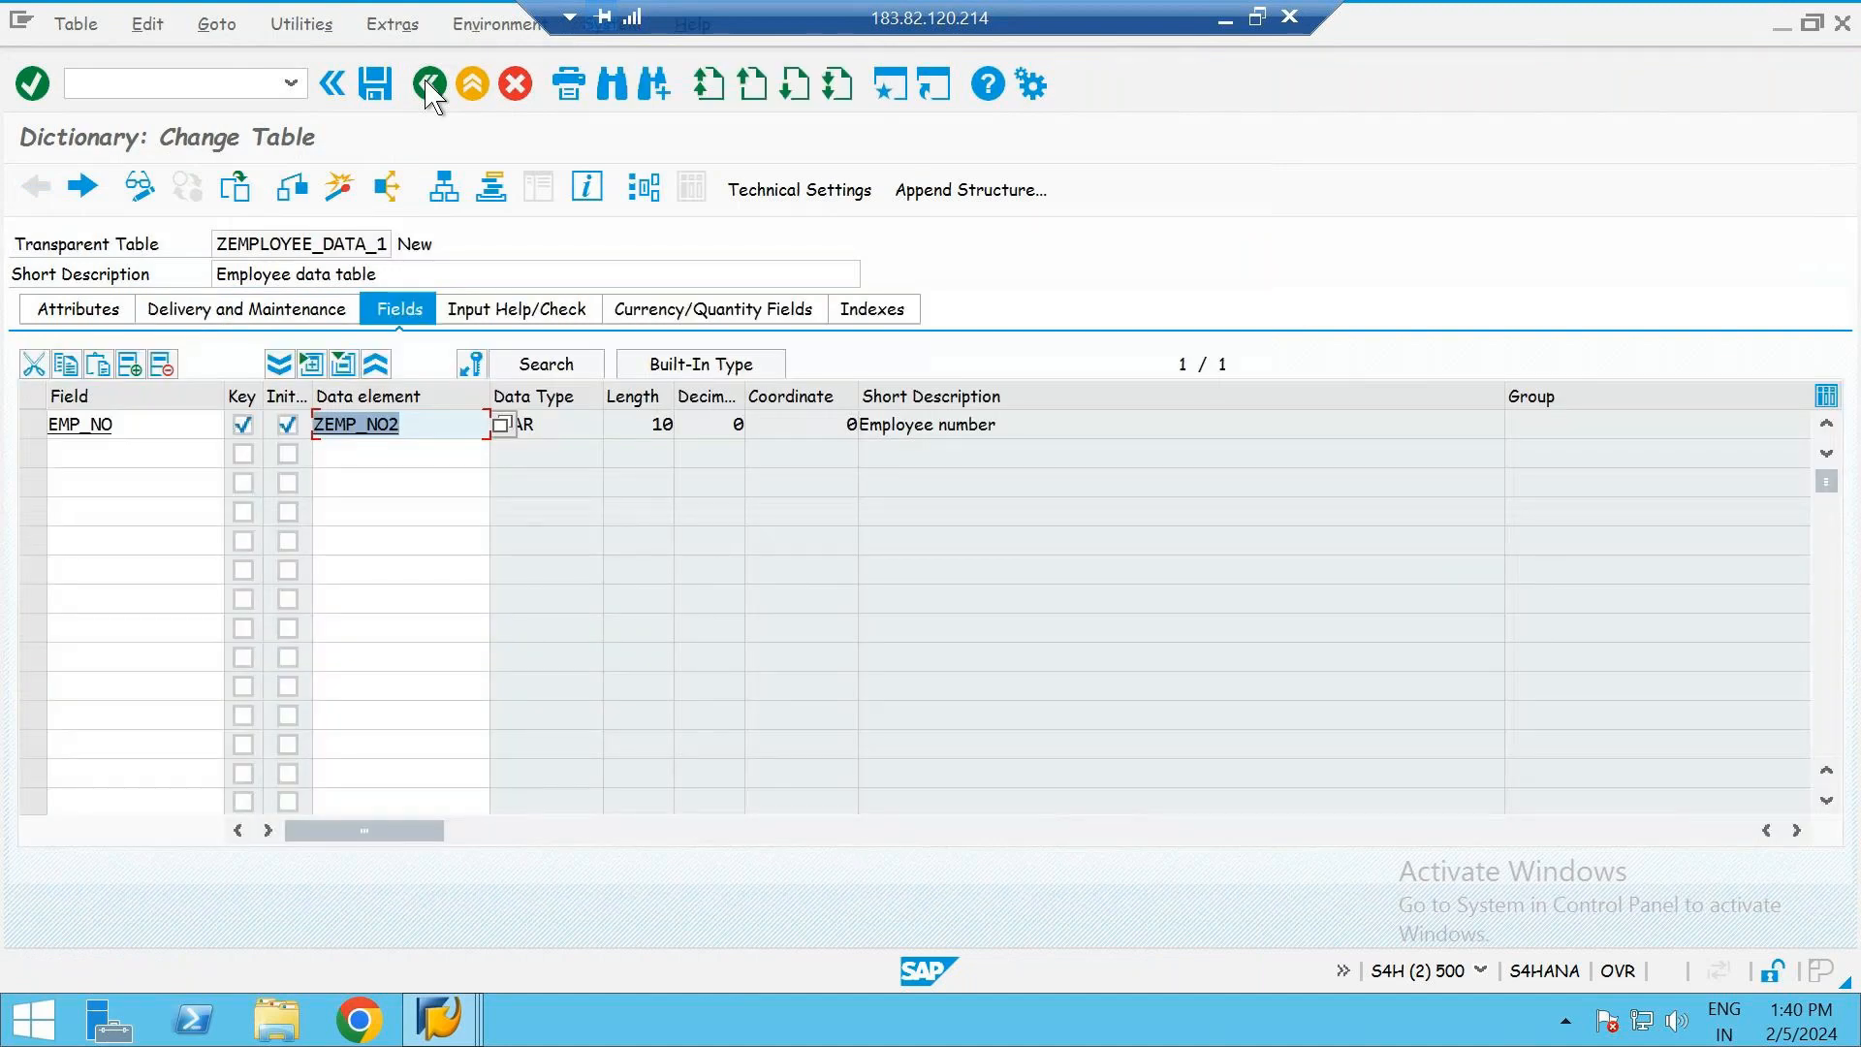
{"action": "left_click", "coordinate": [446, 243]}
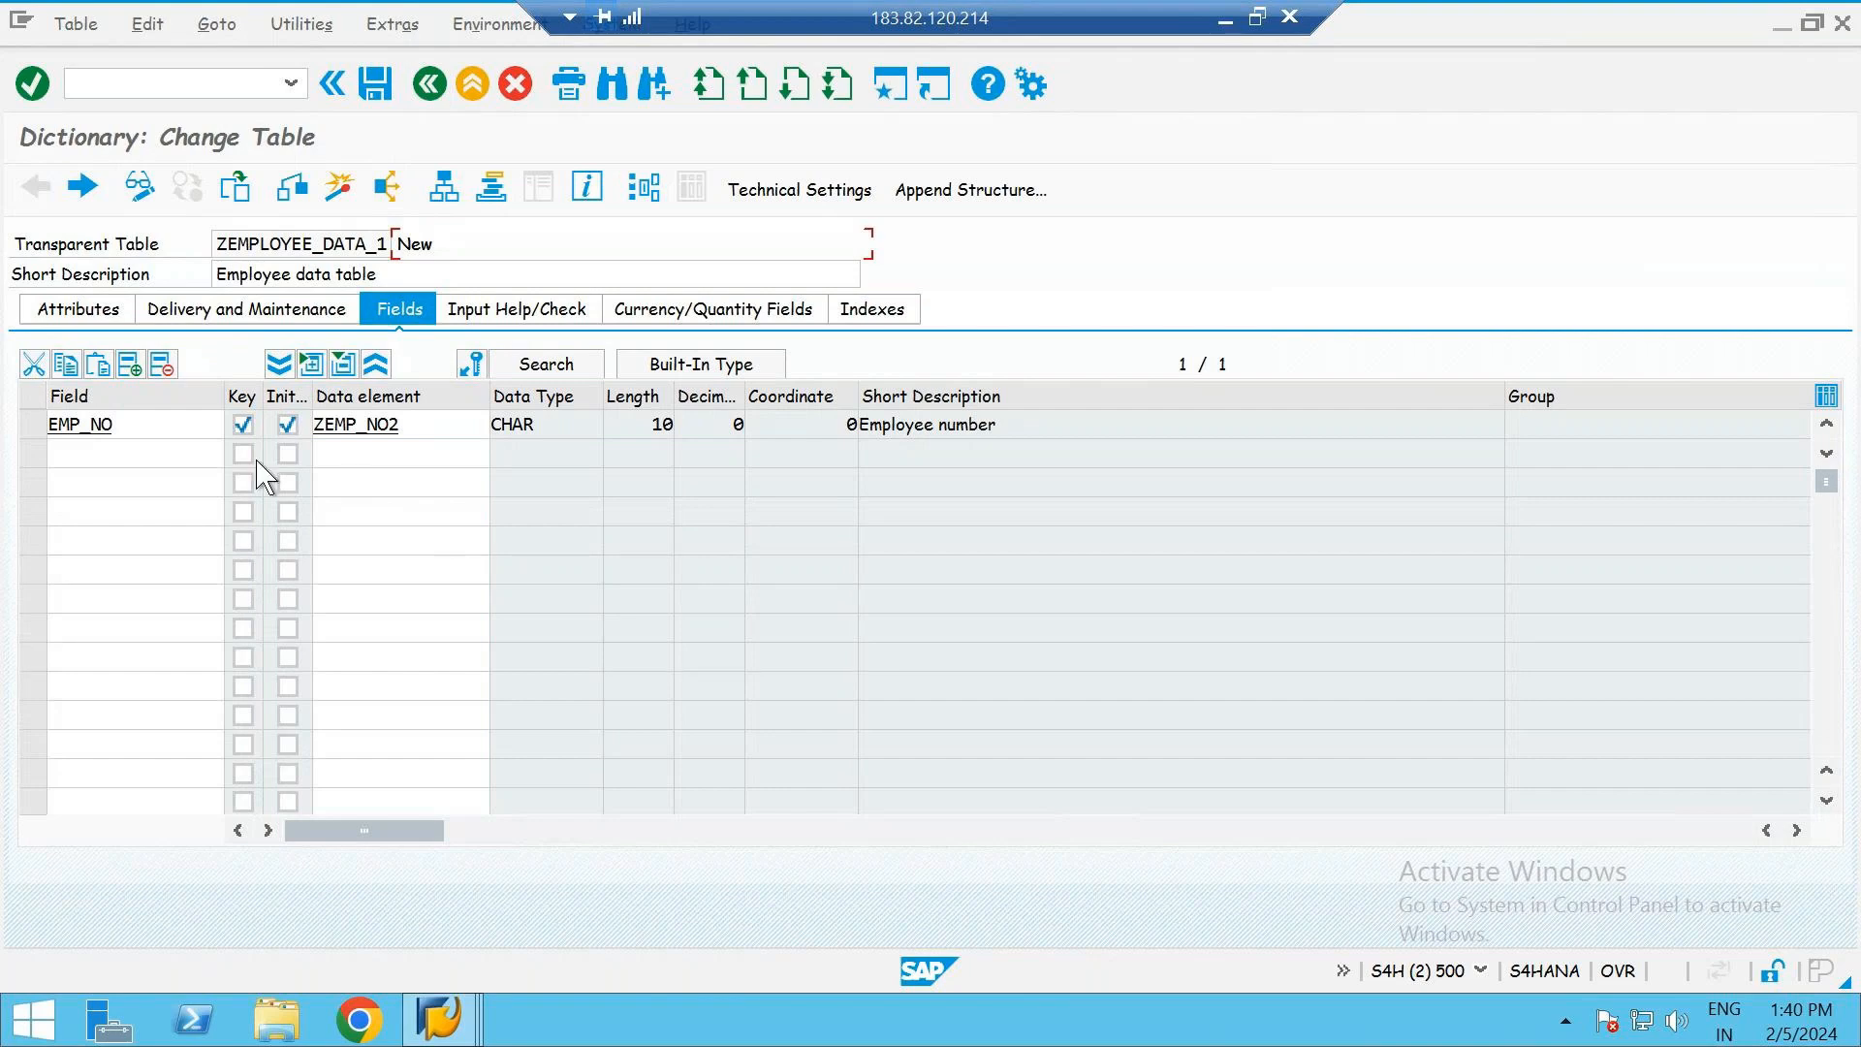
- Consult the employee table slide in PowerPoint, return to SAP and add a second table field named EMP_F_NAME
{"action": "left_click", "coordinate": [114, 453]}
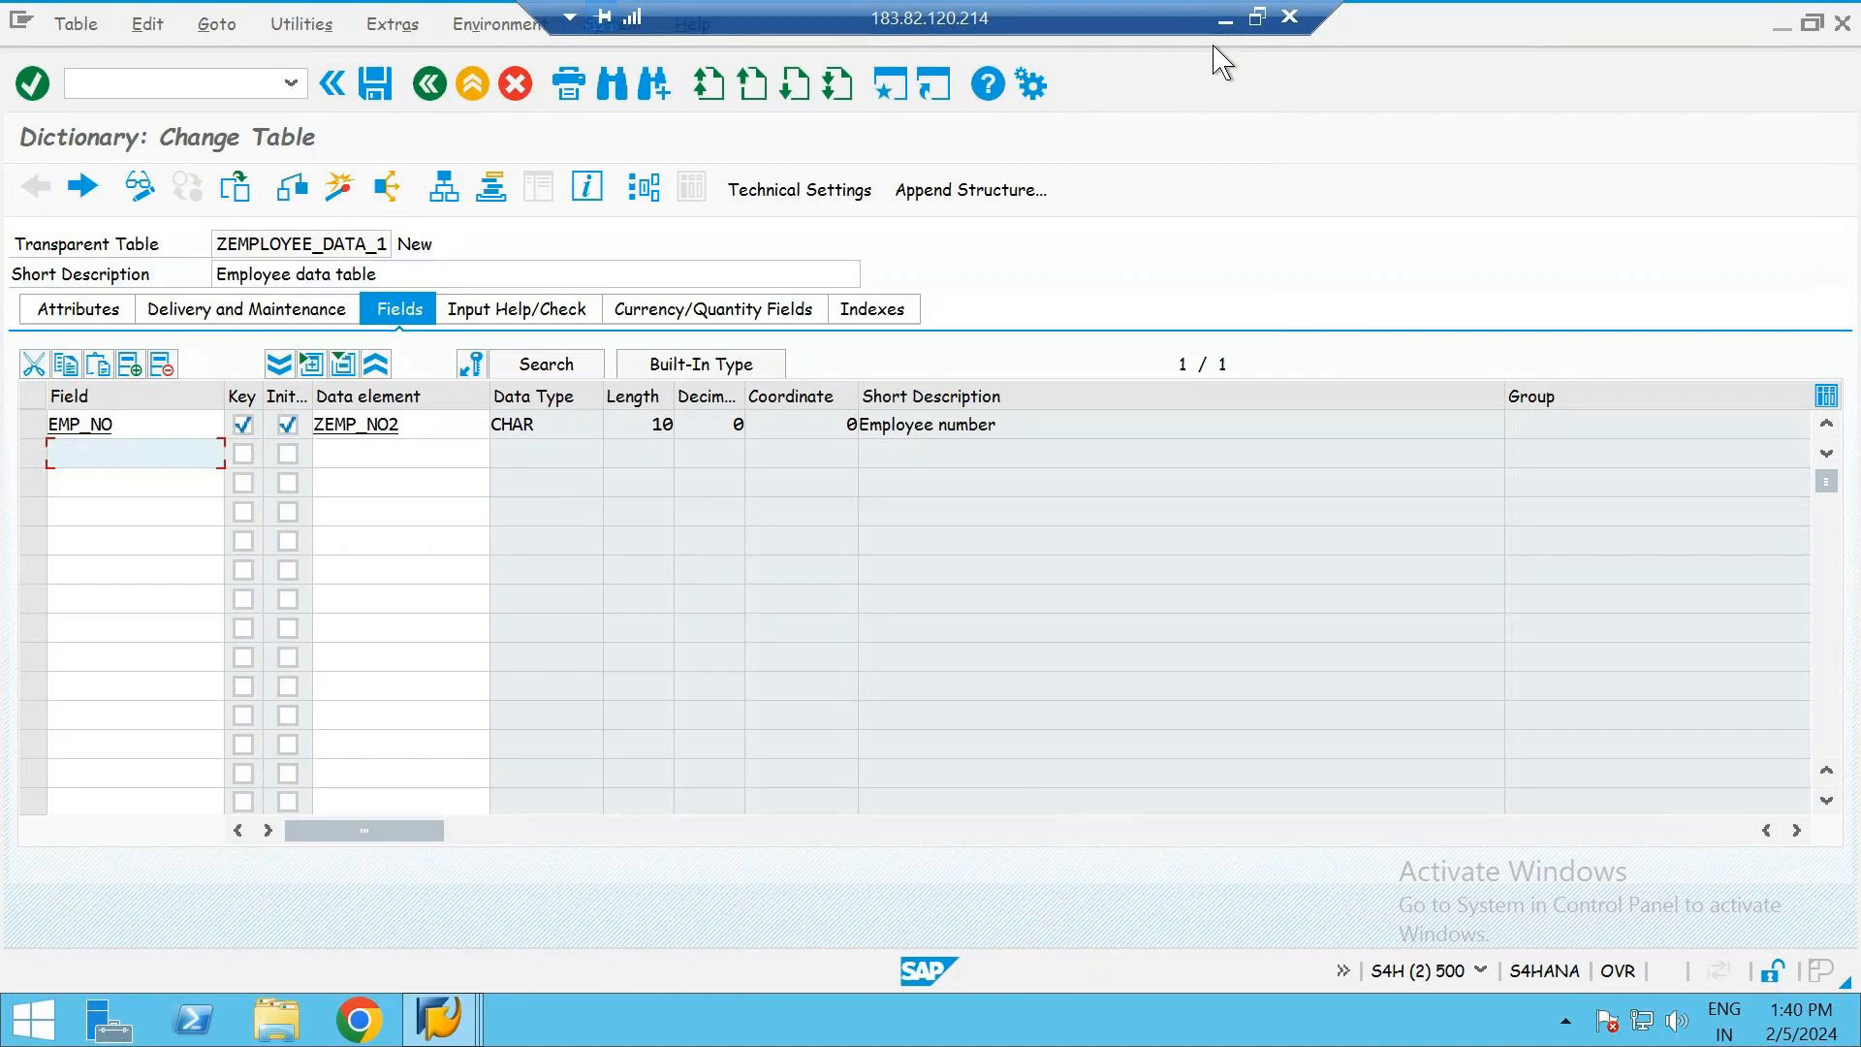
{"action": "left_click", "coordinate": [1225, 17]}
{"action": "left_click", "coordinate": [77, 828]}
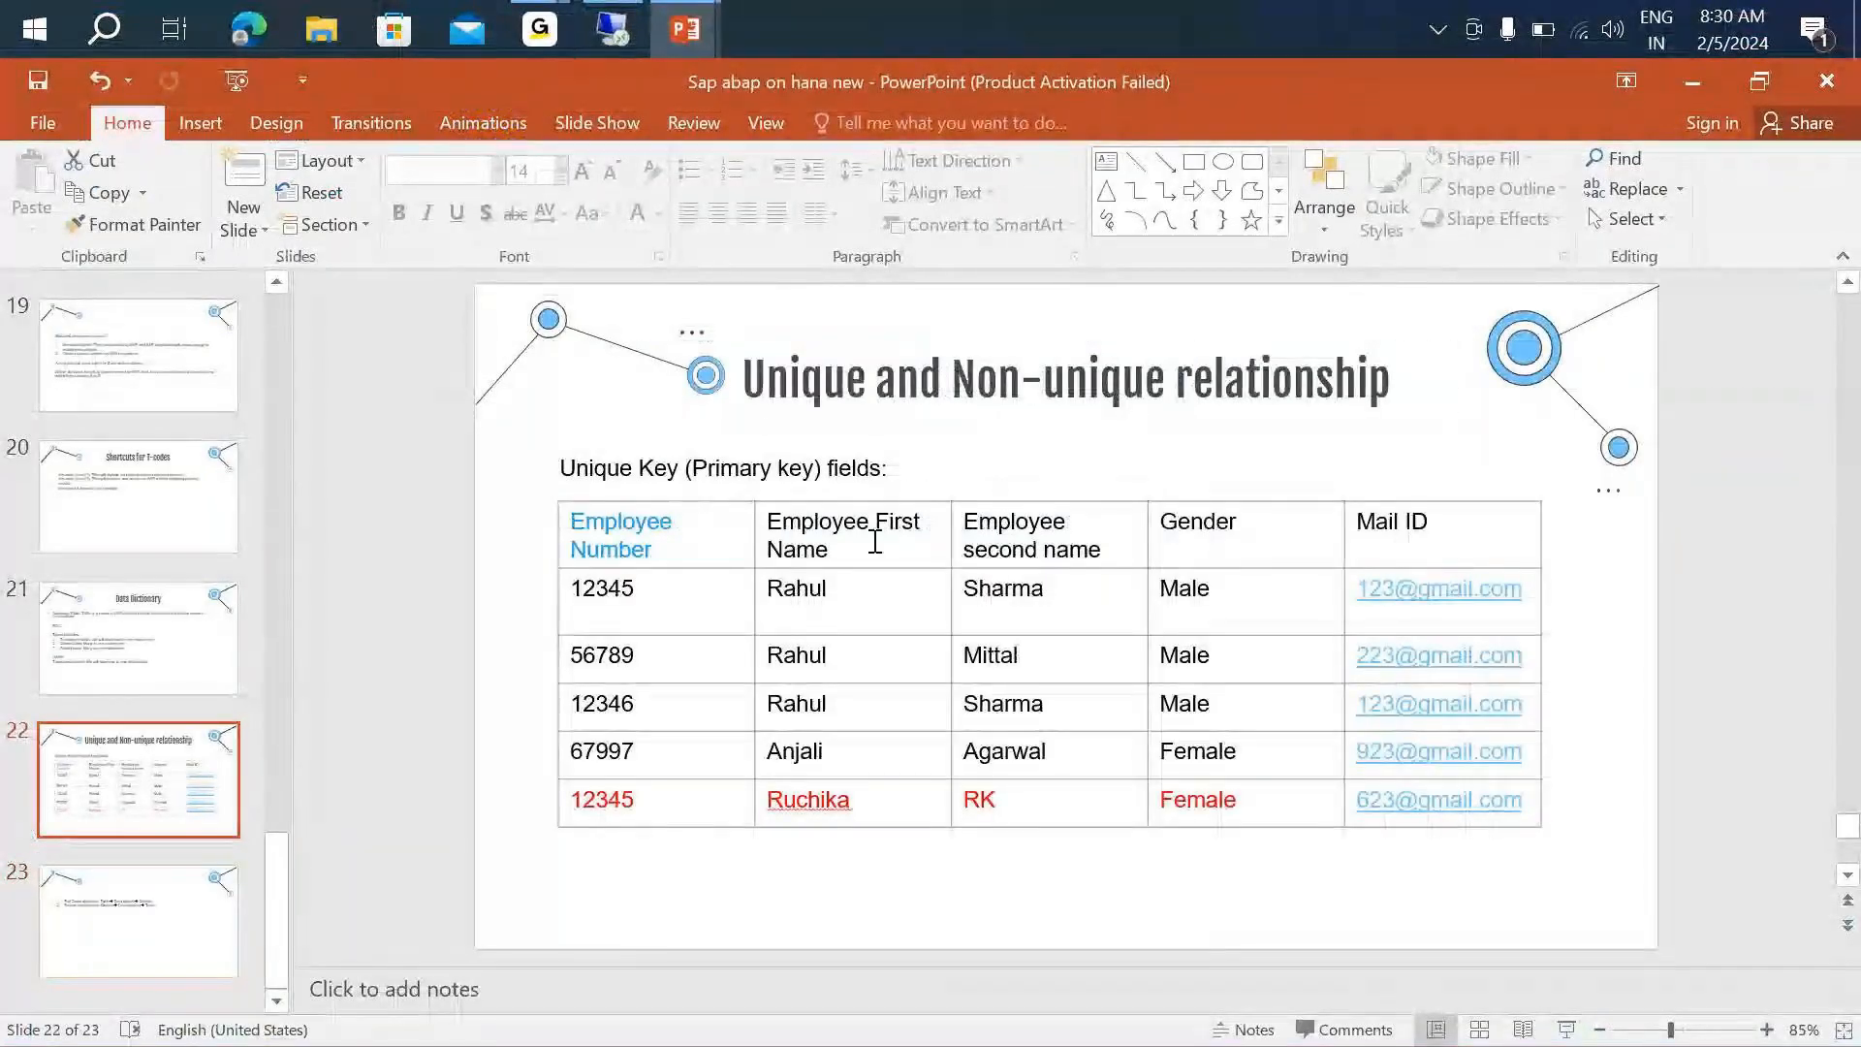
{"action": "key", "text": "alt+Tab"}
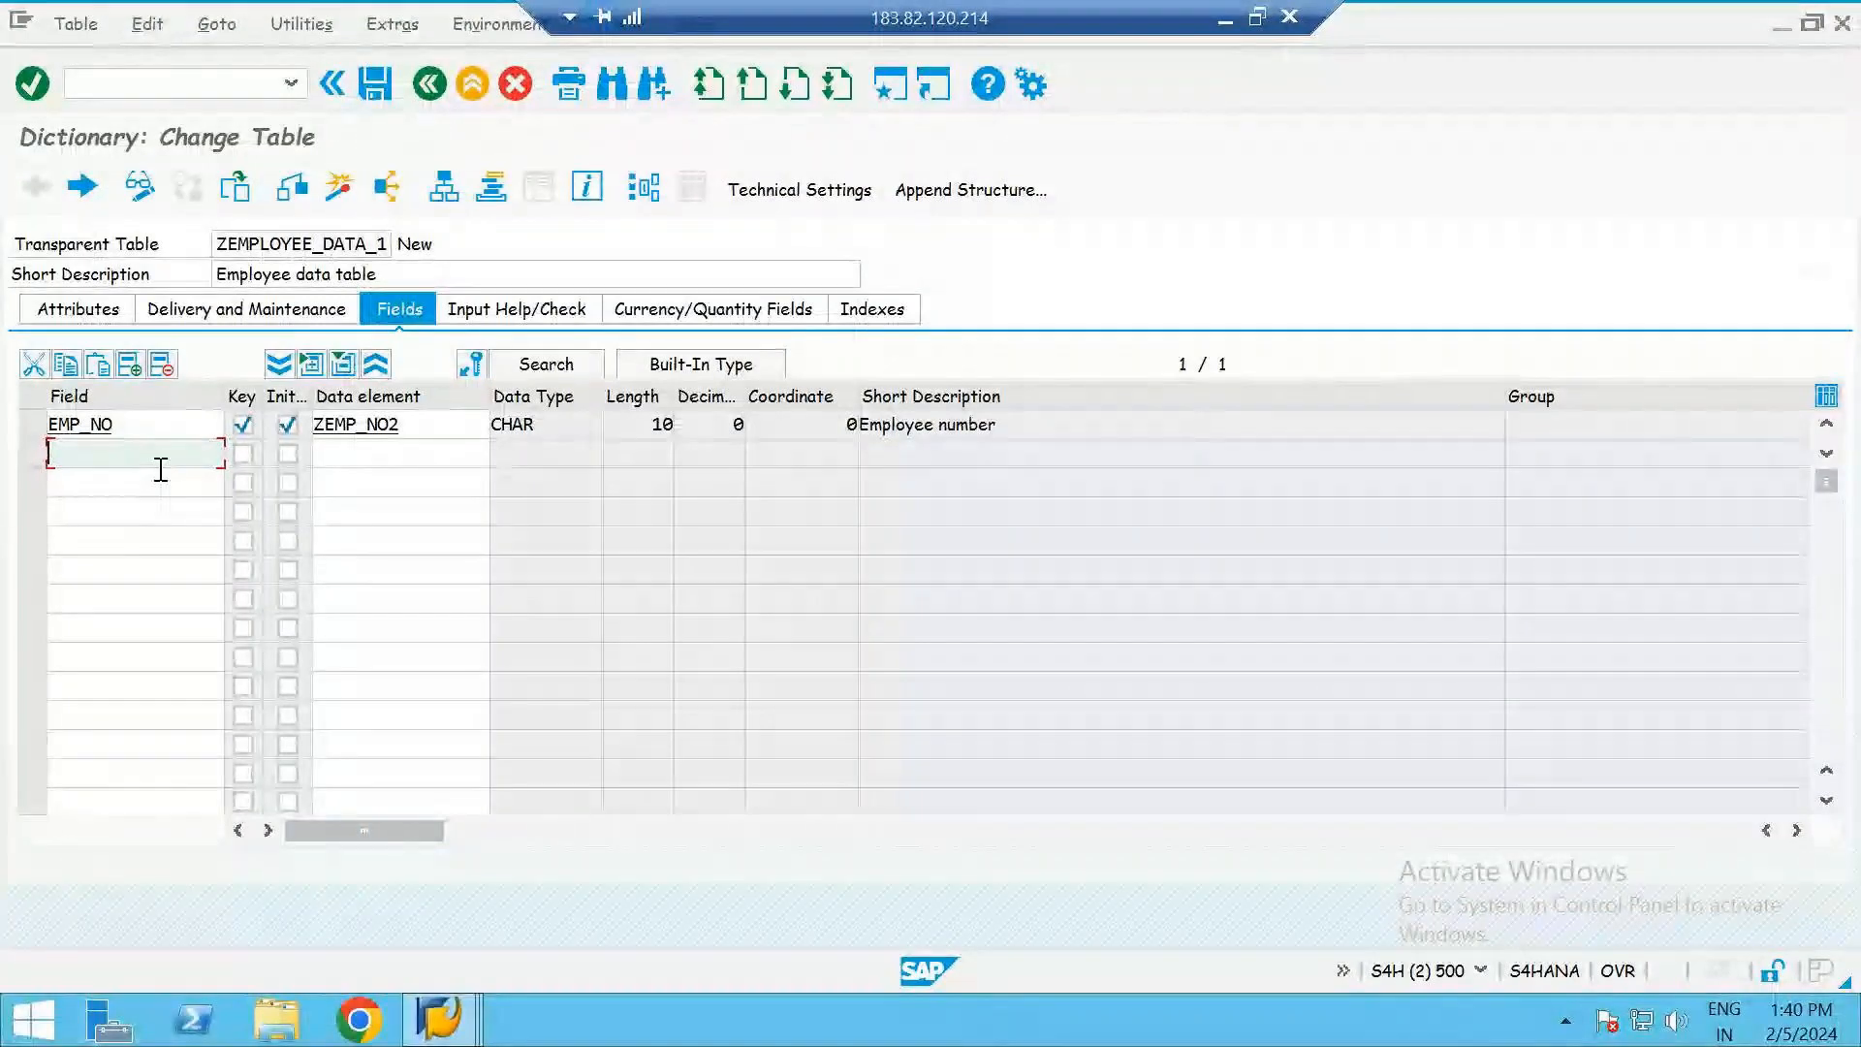
{"action": "type", "text": "EMP_"}
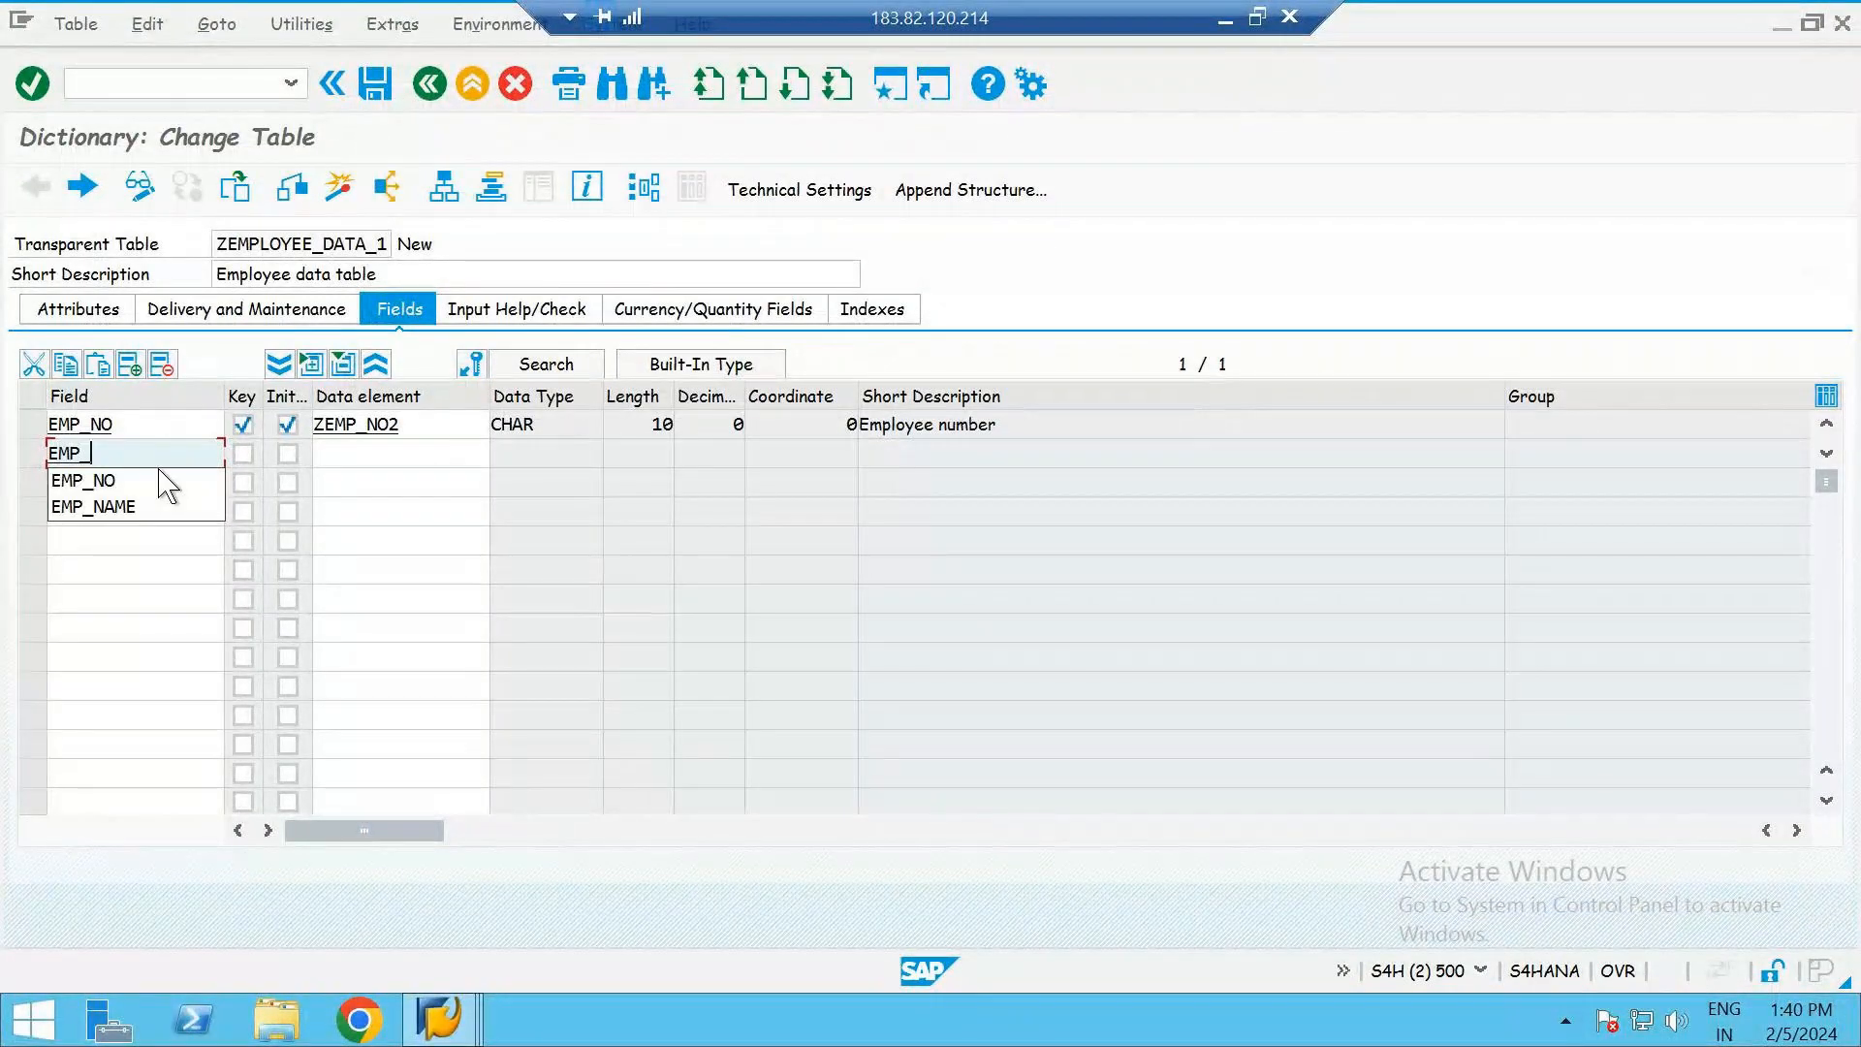
{"action": "type", "text": "F_NAME"}
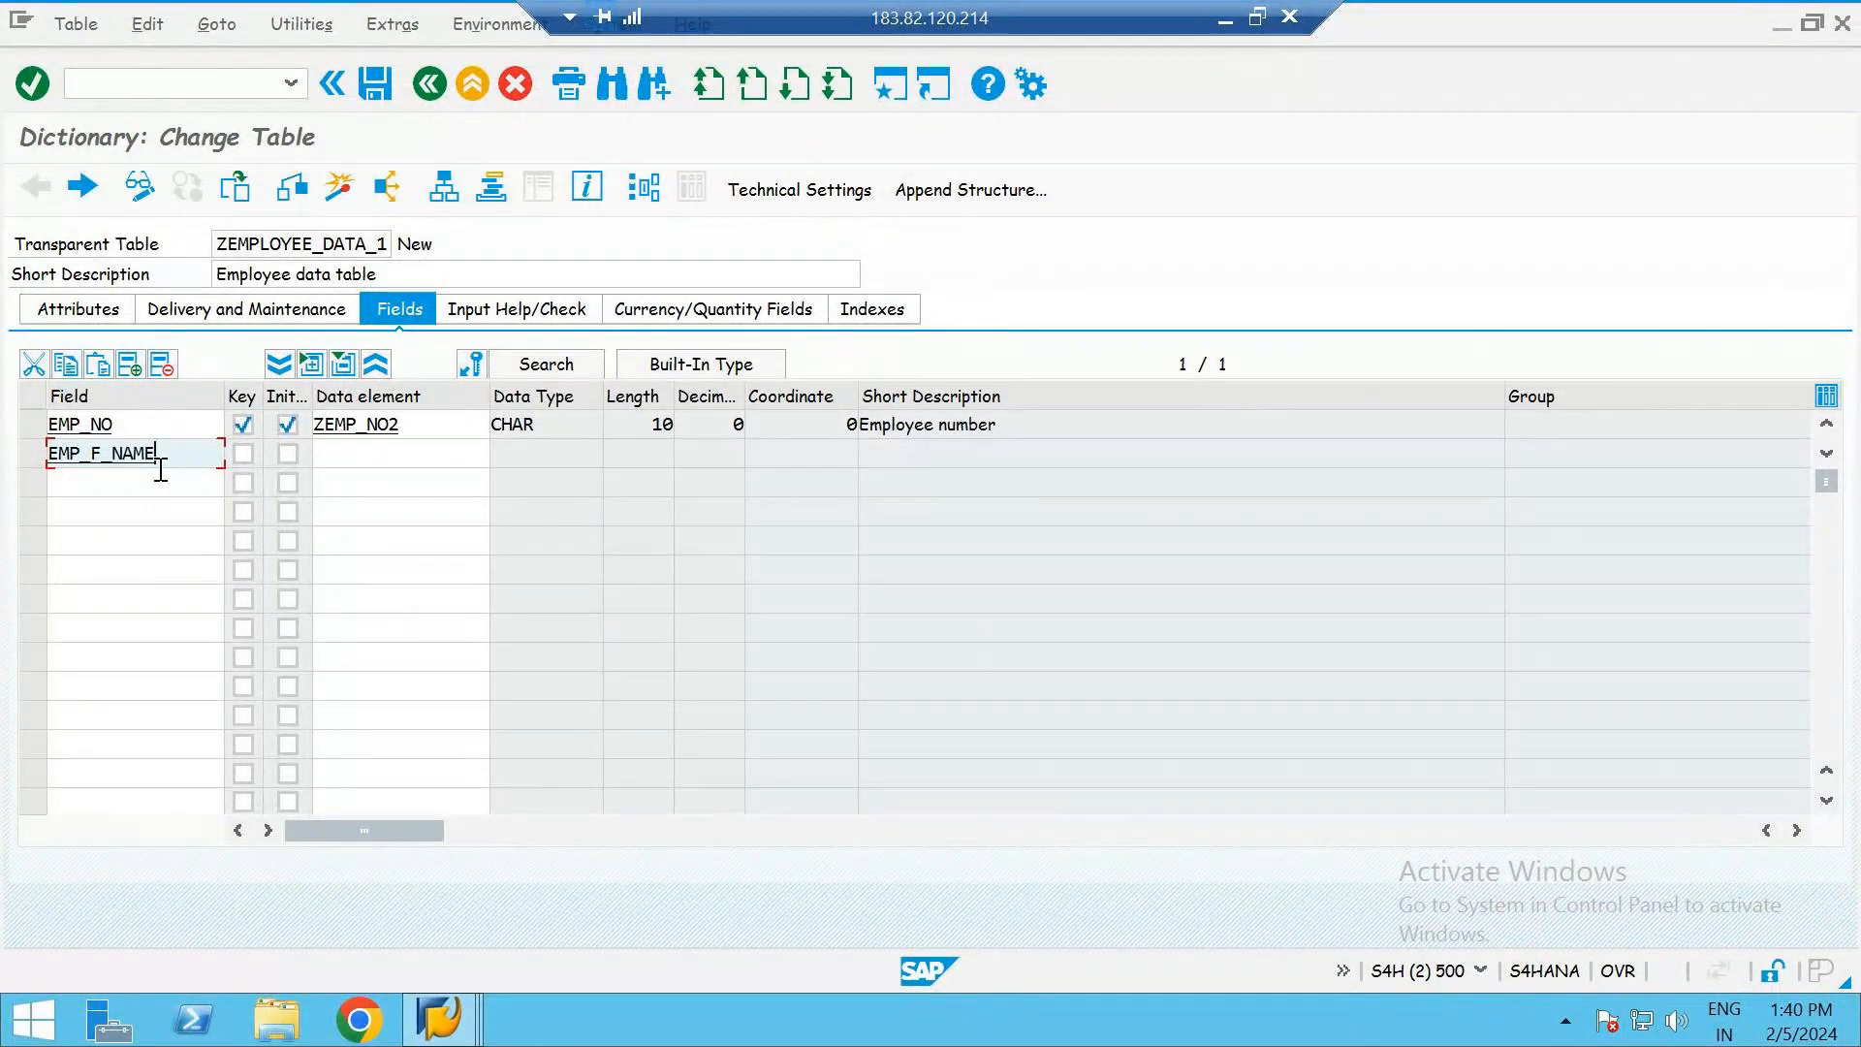
- Assign the data element ZEMP_NAMEF to the EMP_F_NAME field
{"action": "left_click", "coordinate": [355, 457]}
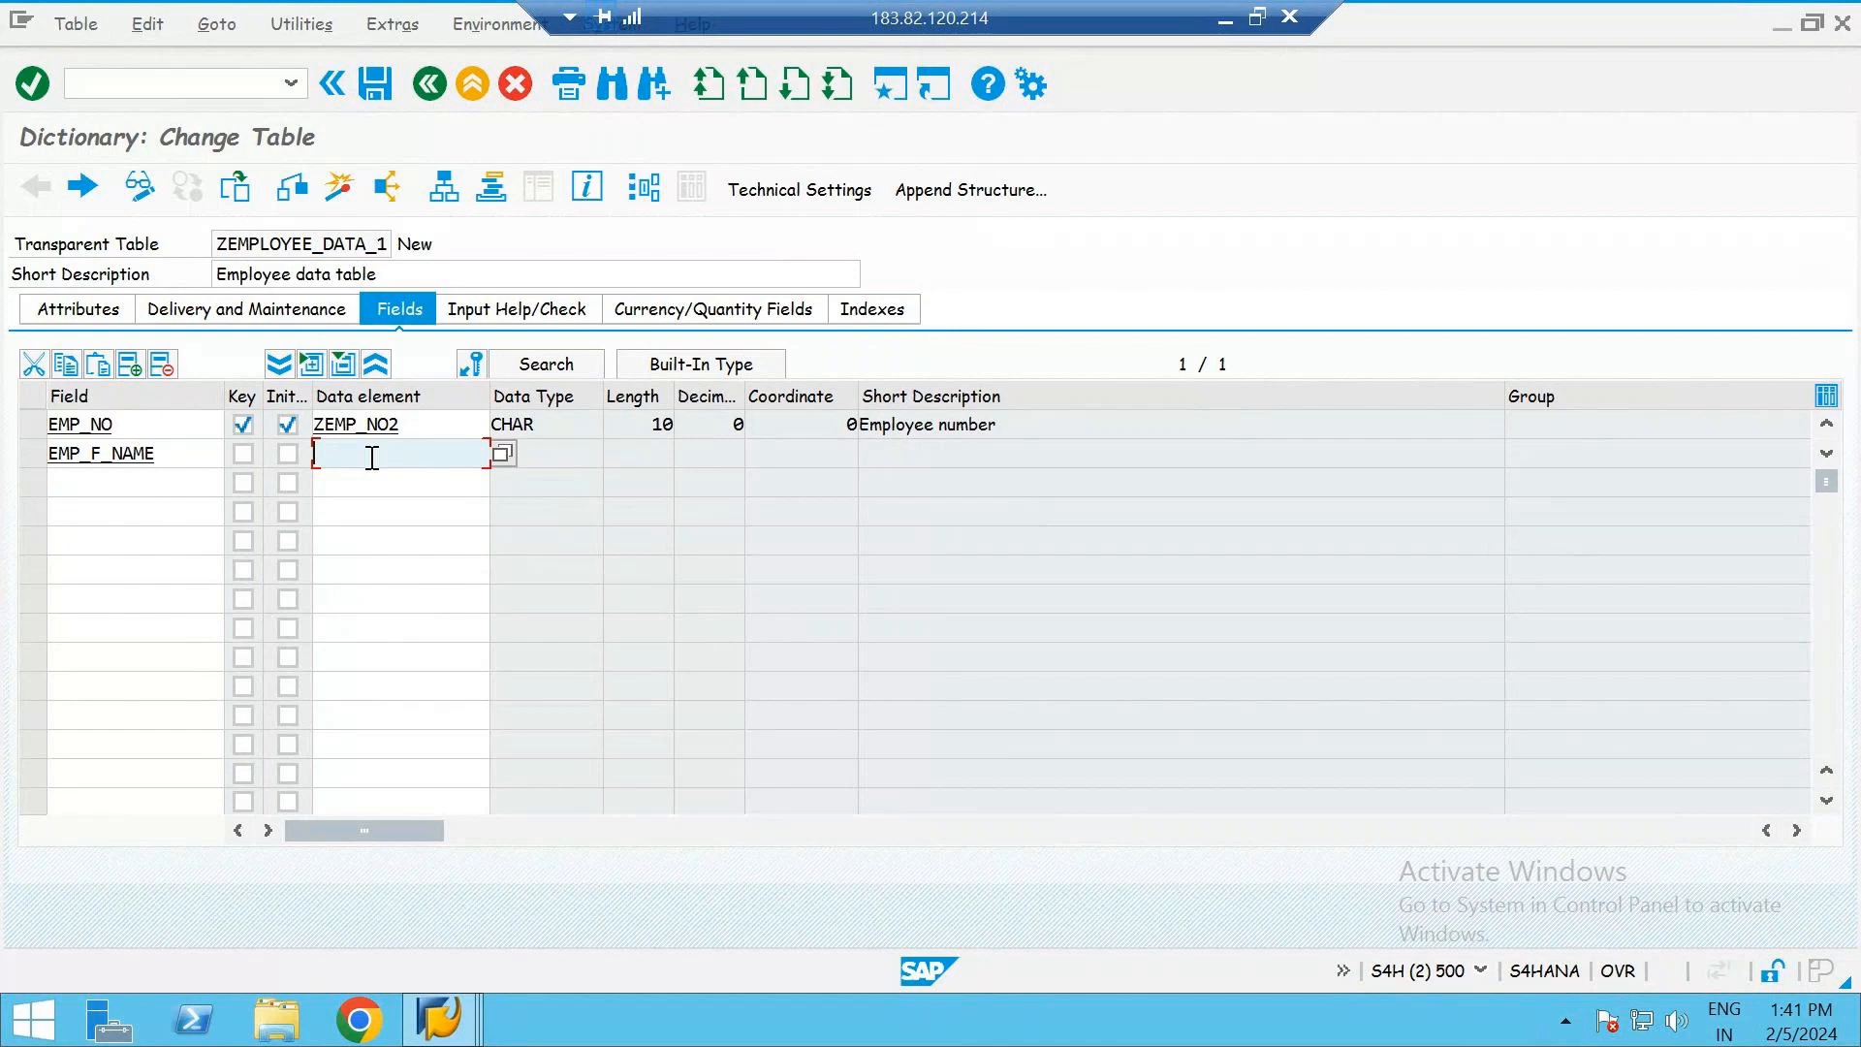
{"action": "type", "text": "Z"}
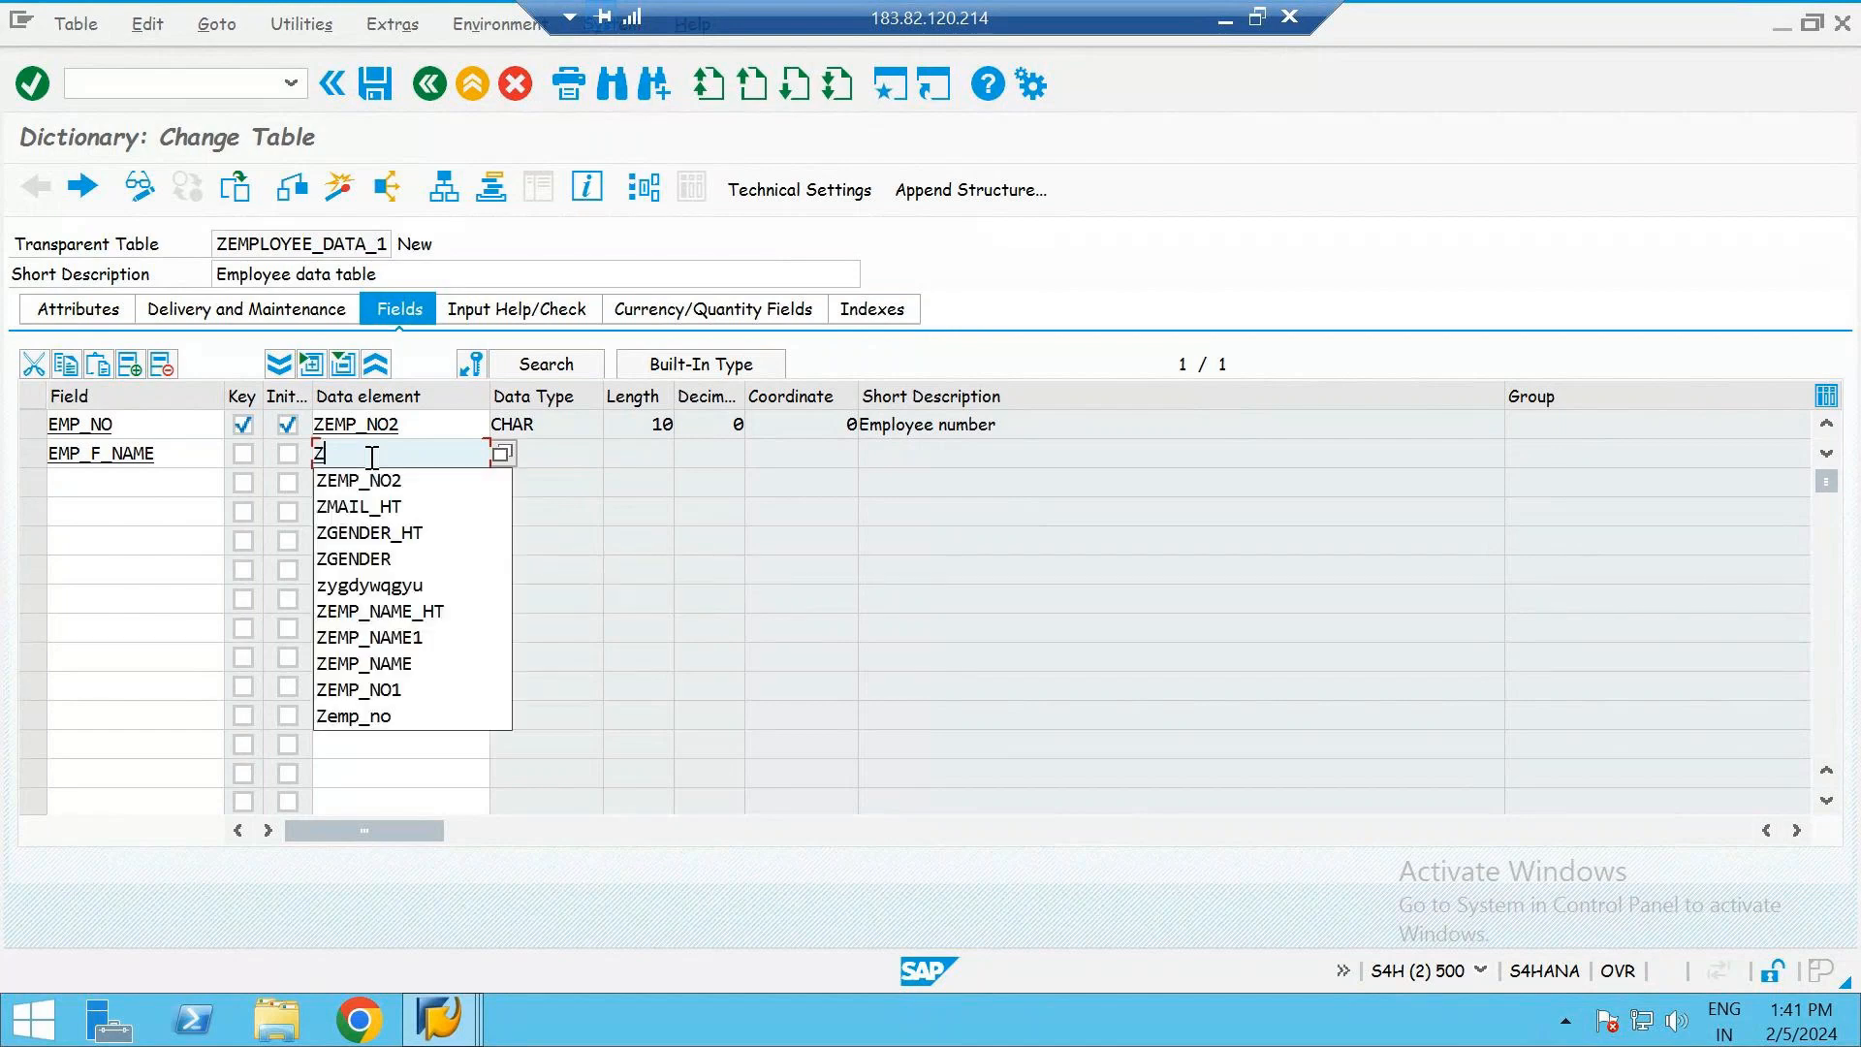
{"action": "type", "text": "EM"}
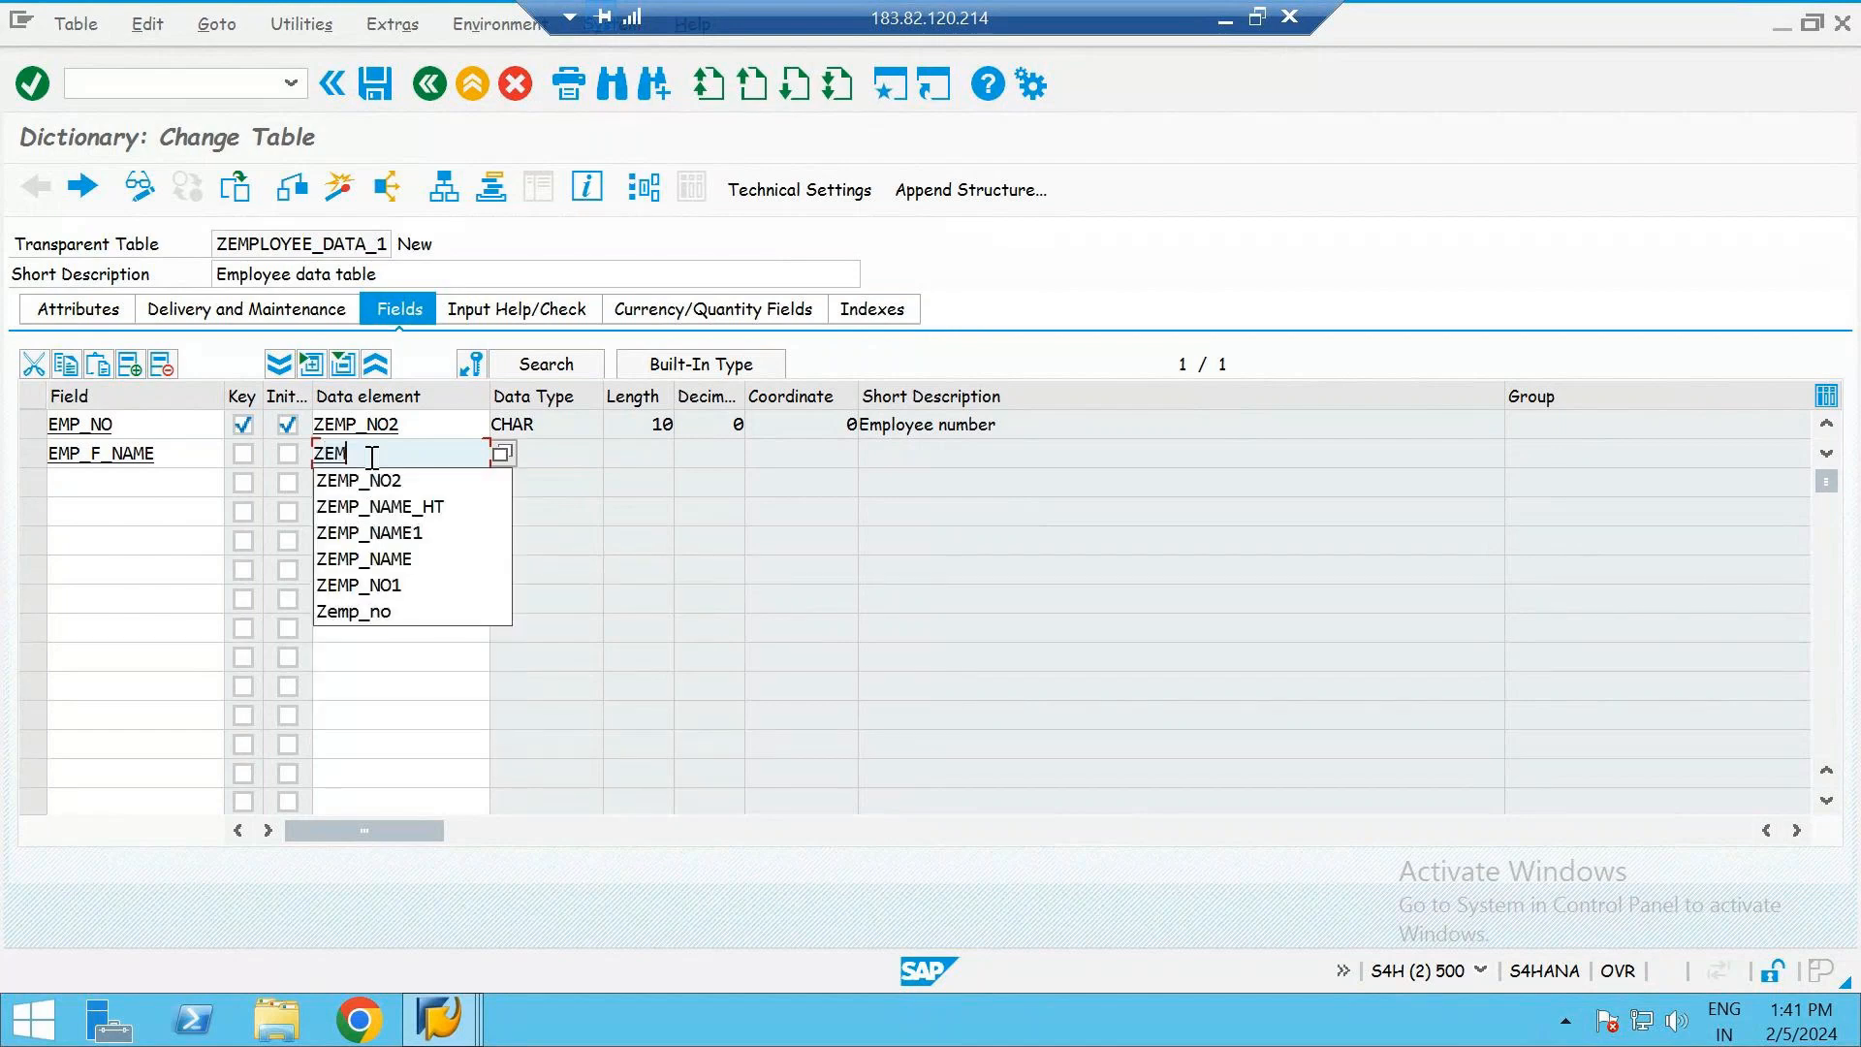
{"action": "type", "text": "P_NAM"}
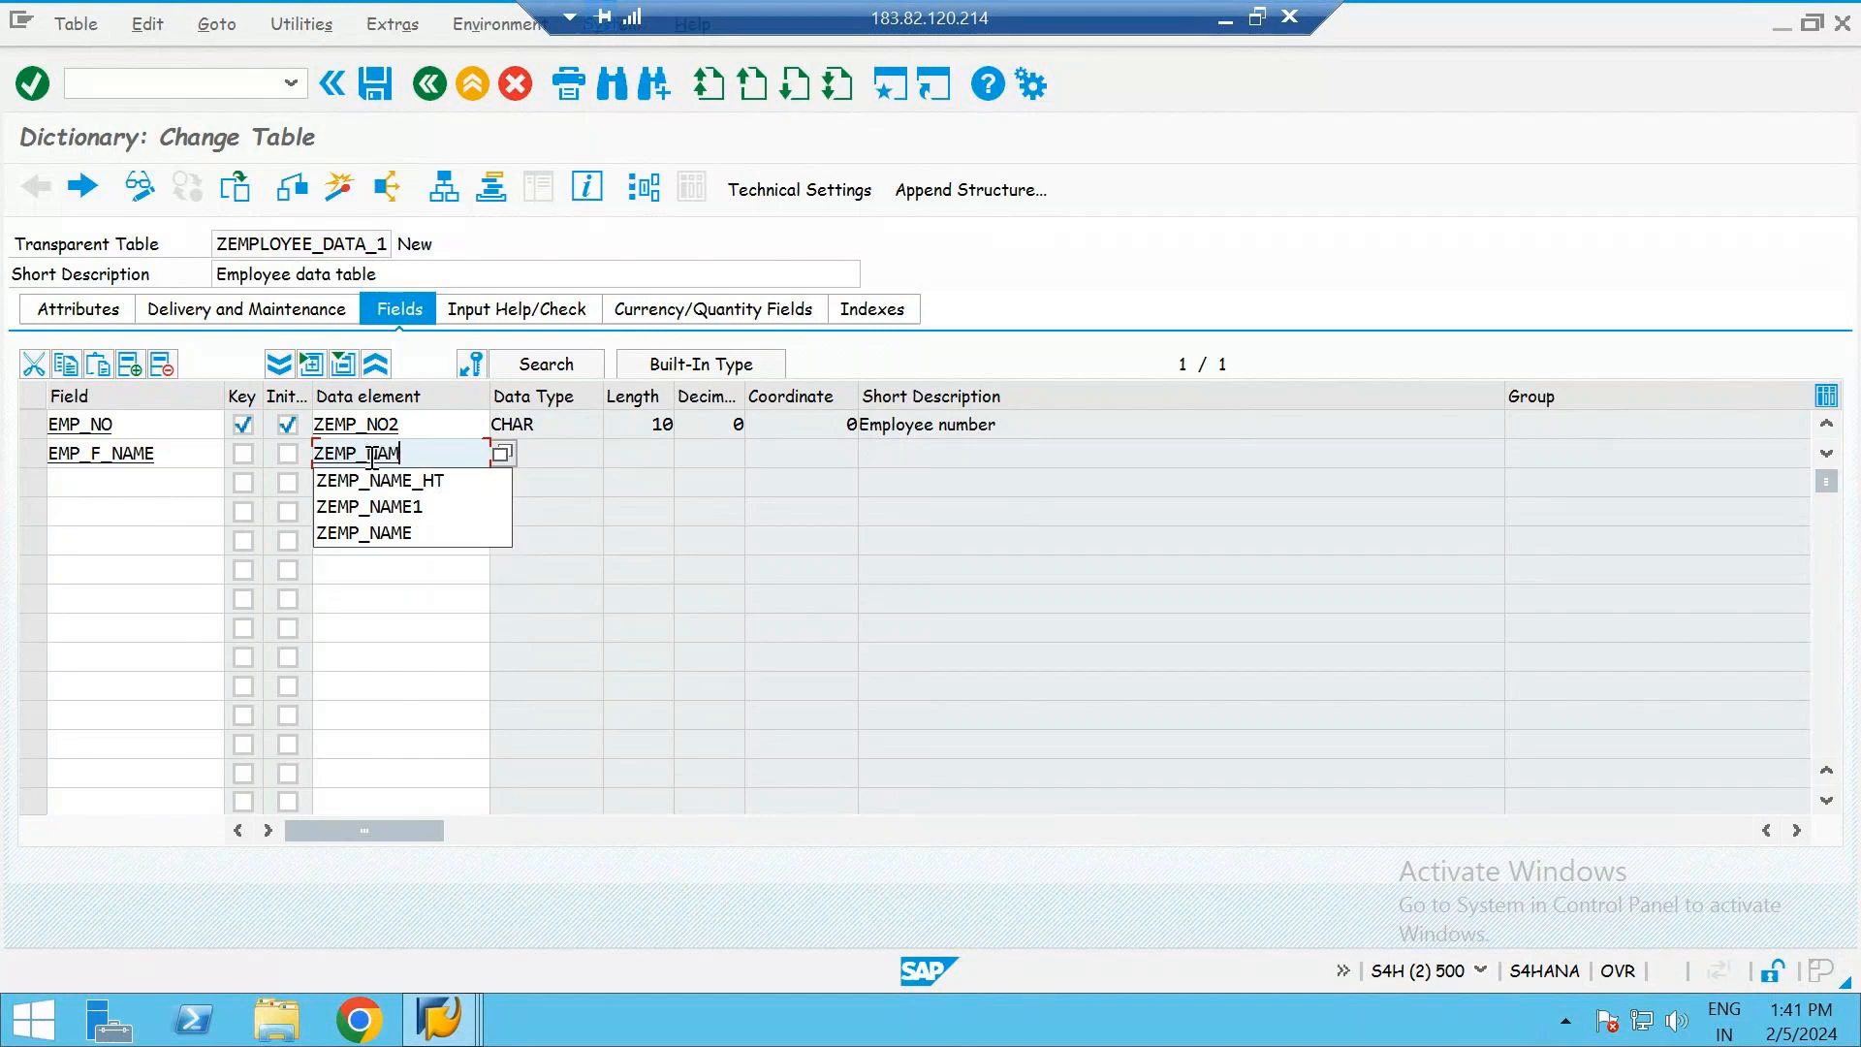
{"action": "type", "text": "EF"}
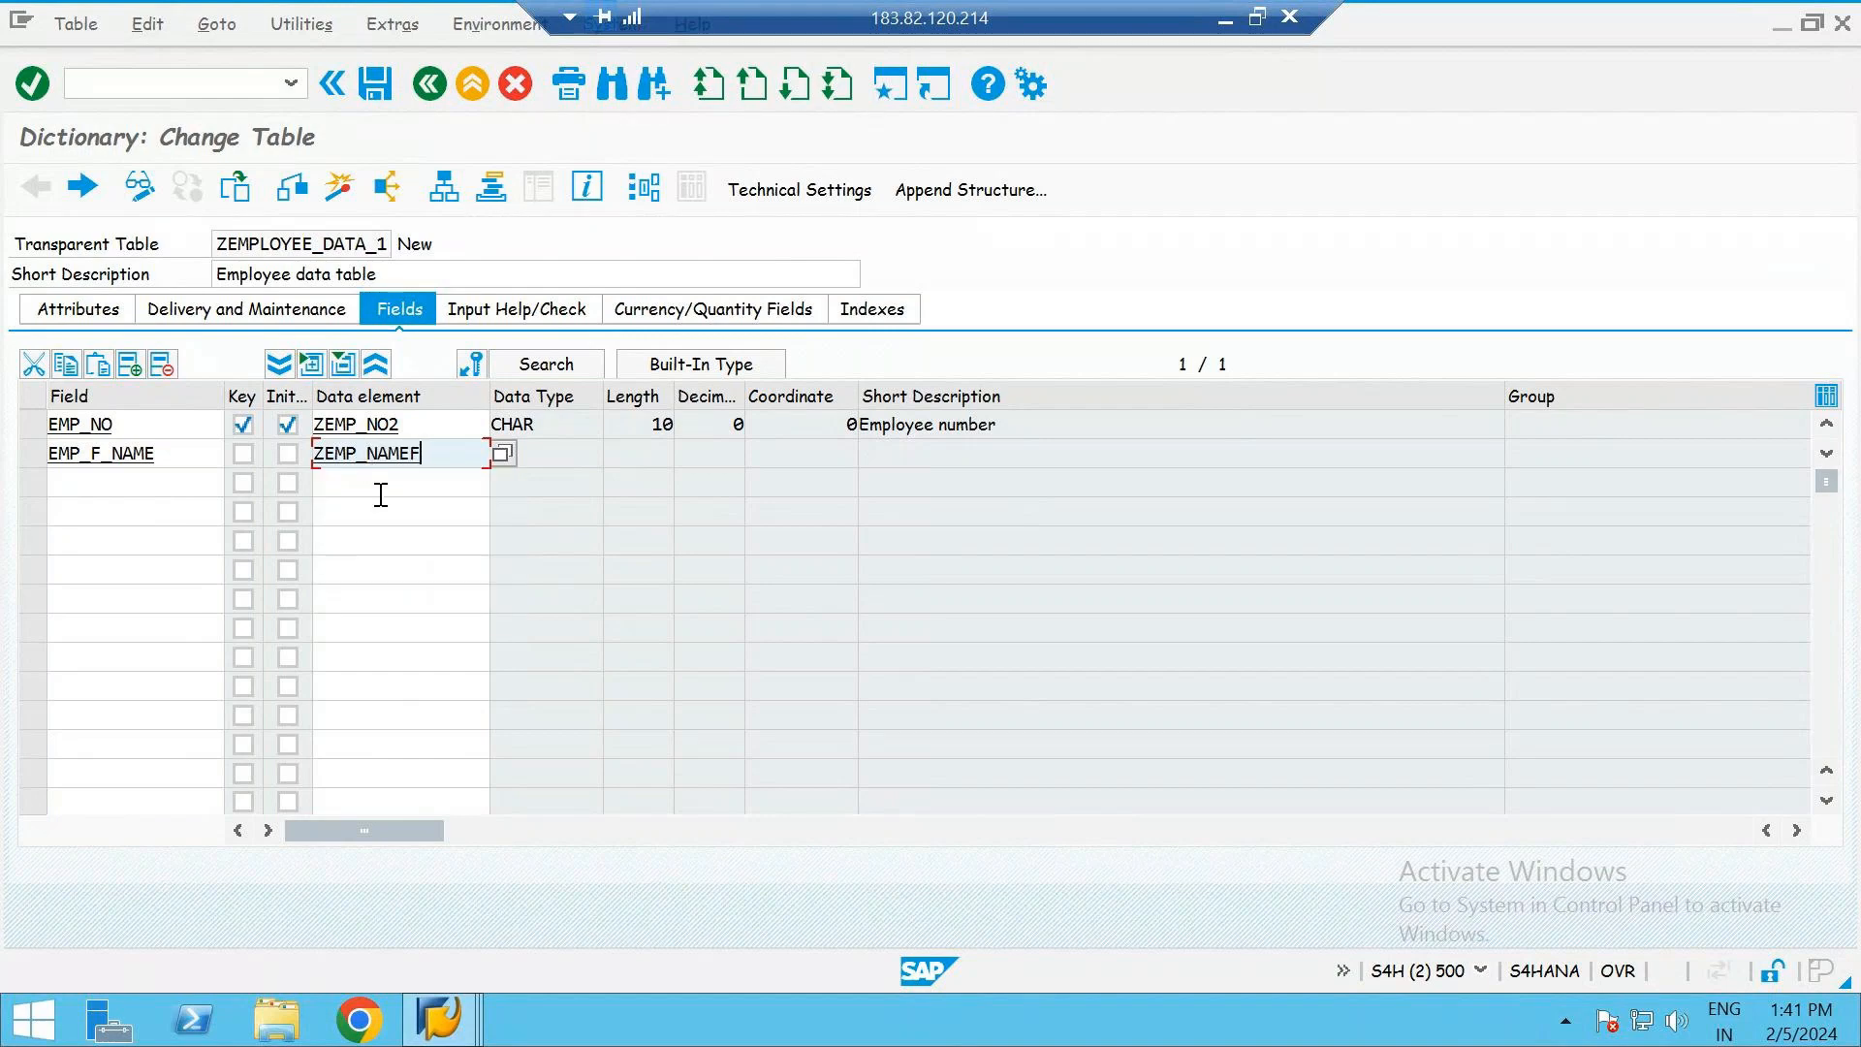
{"action": "key", "text": "Return"}
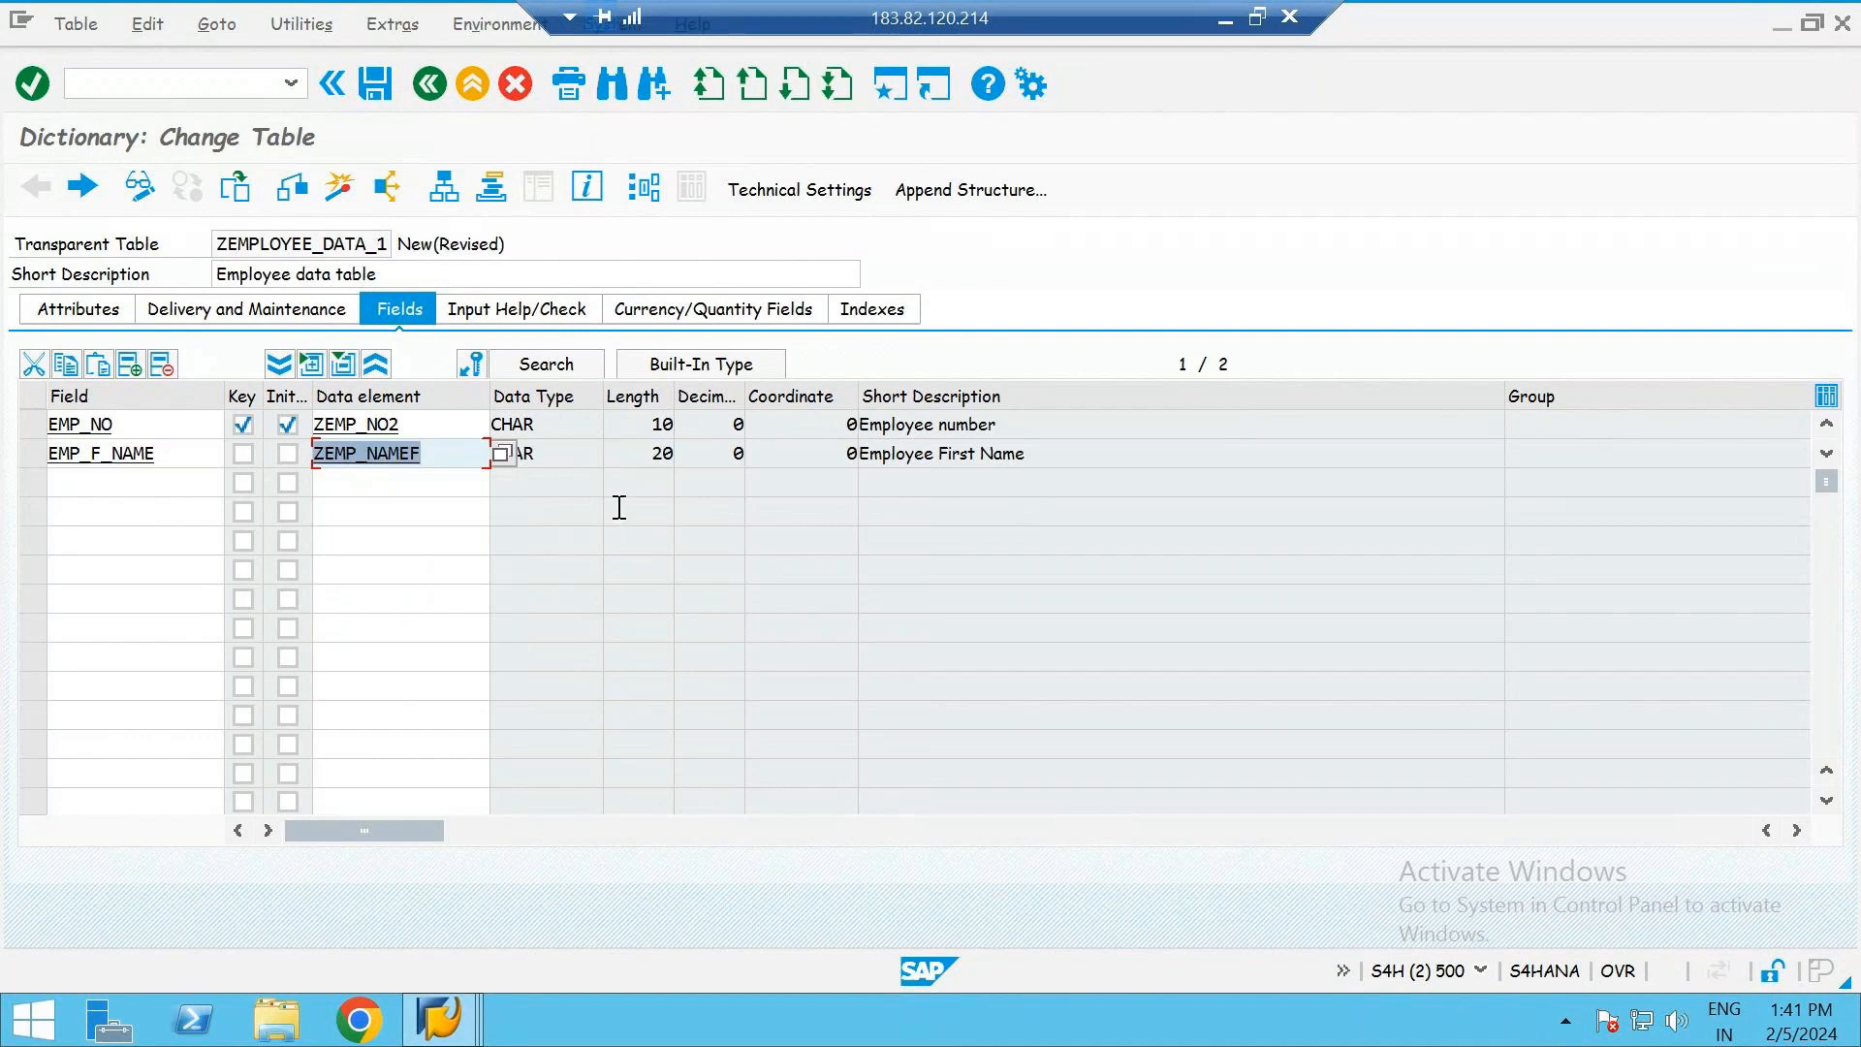
{"action": "left_click", "coordinate": [1043, 456]}
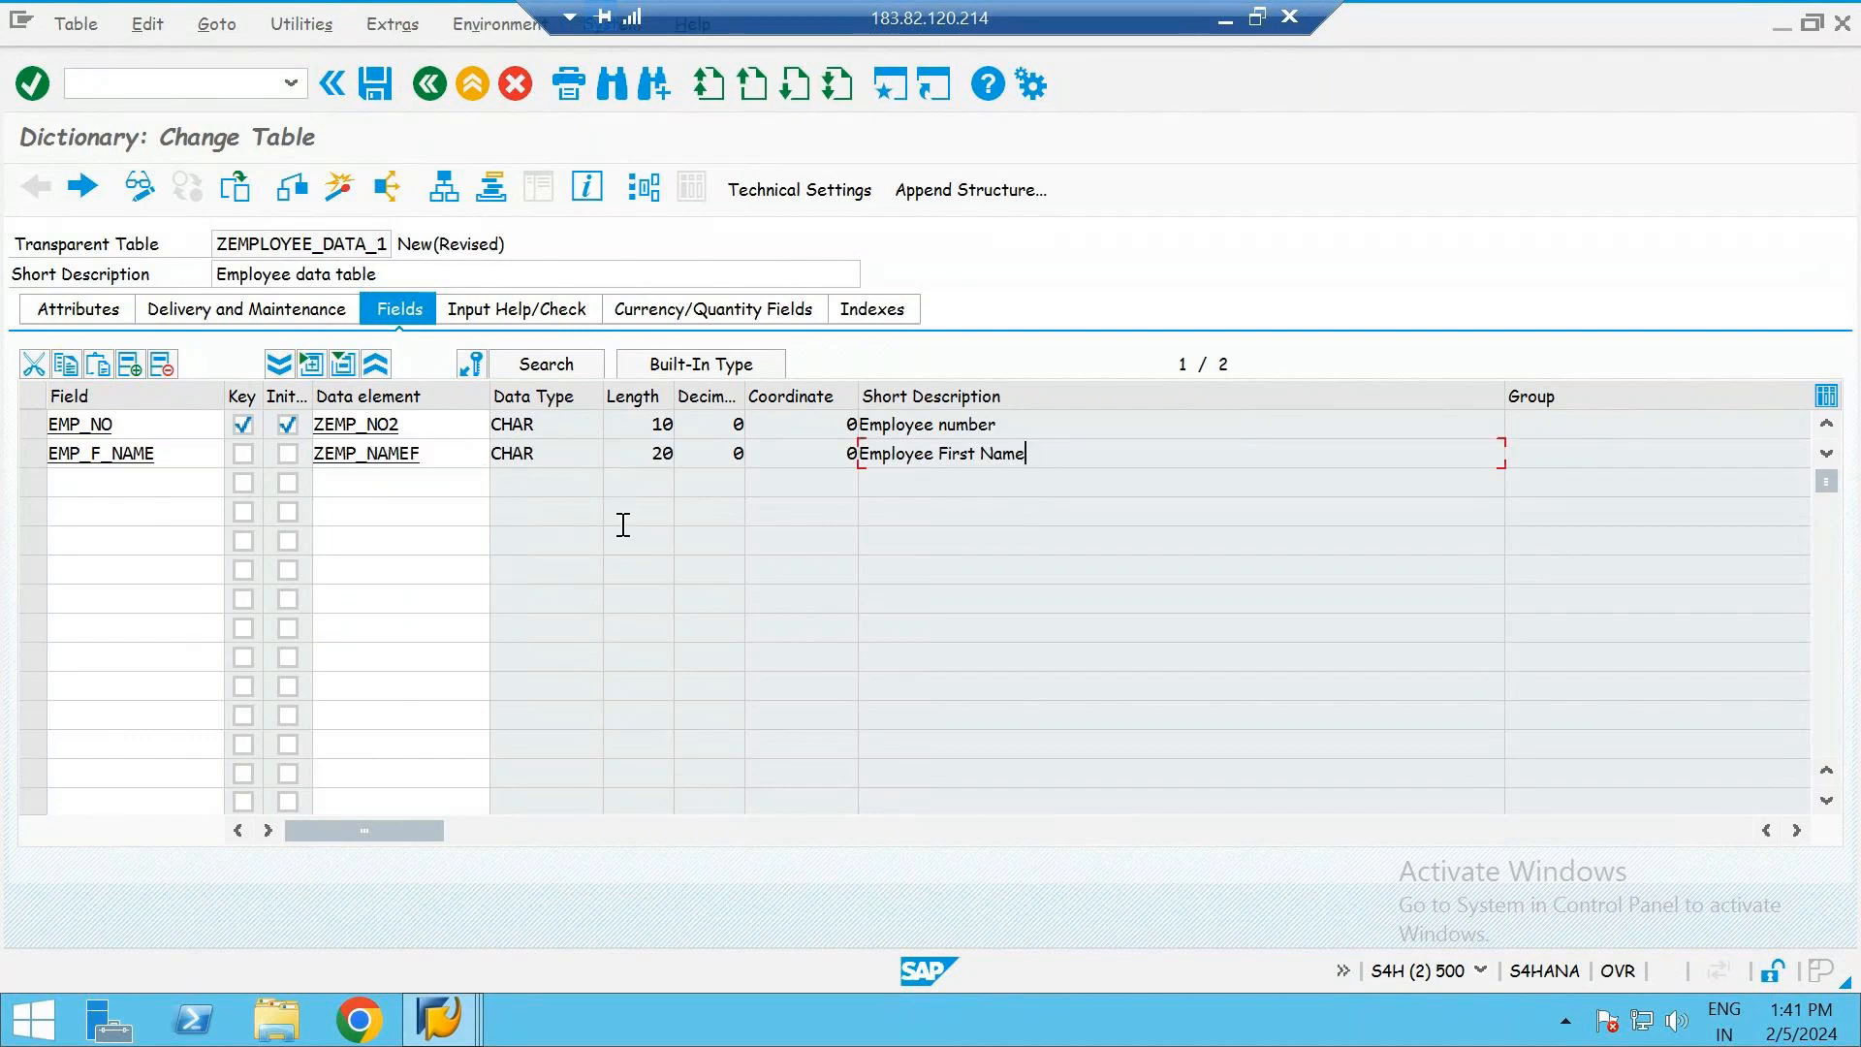
- Inspect the definition of data element ZEMP_NAMEF, saving the changed table on the way, and return to the table's fields
{"action": "double_click", "coordinate": [362, 453]}
{"action": "key", "text": "ctrl+c"}
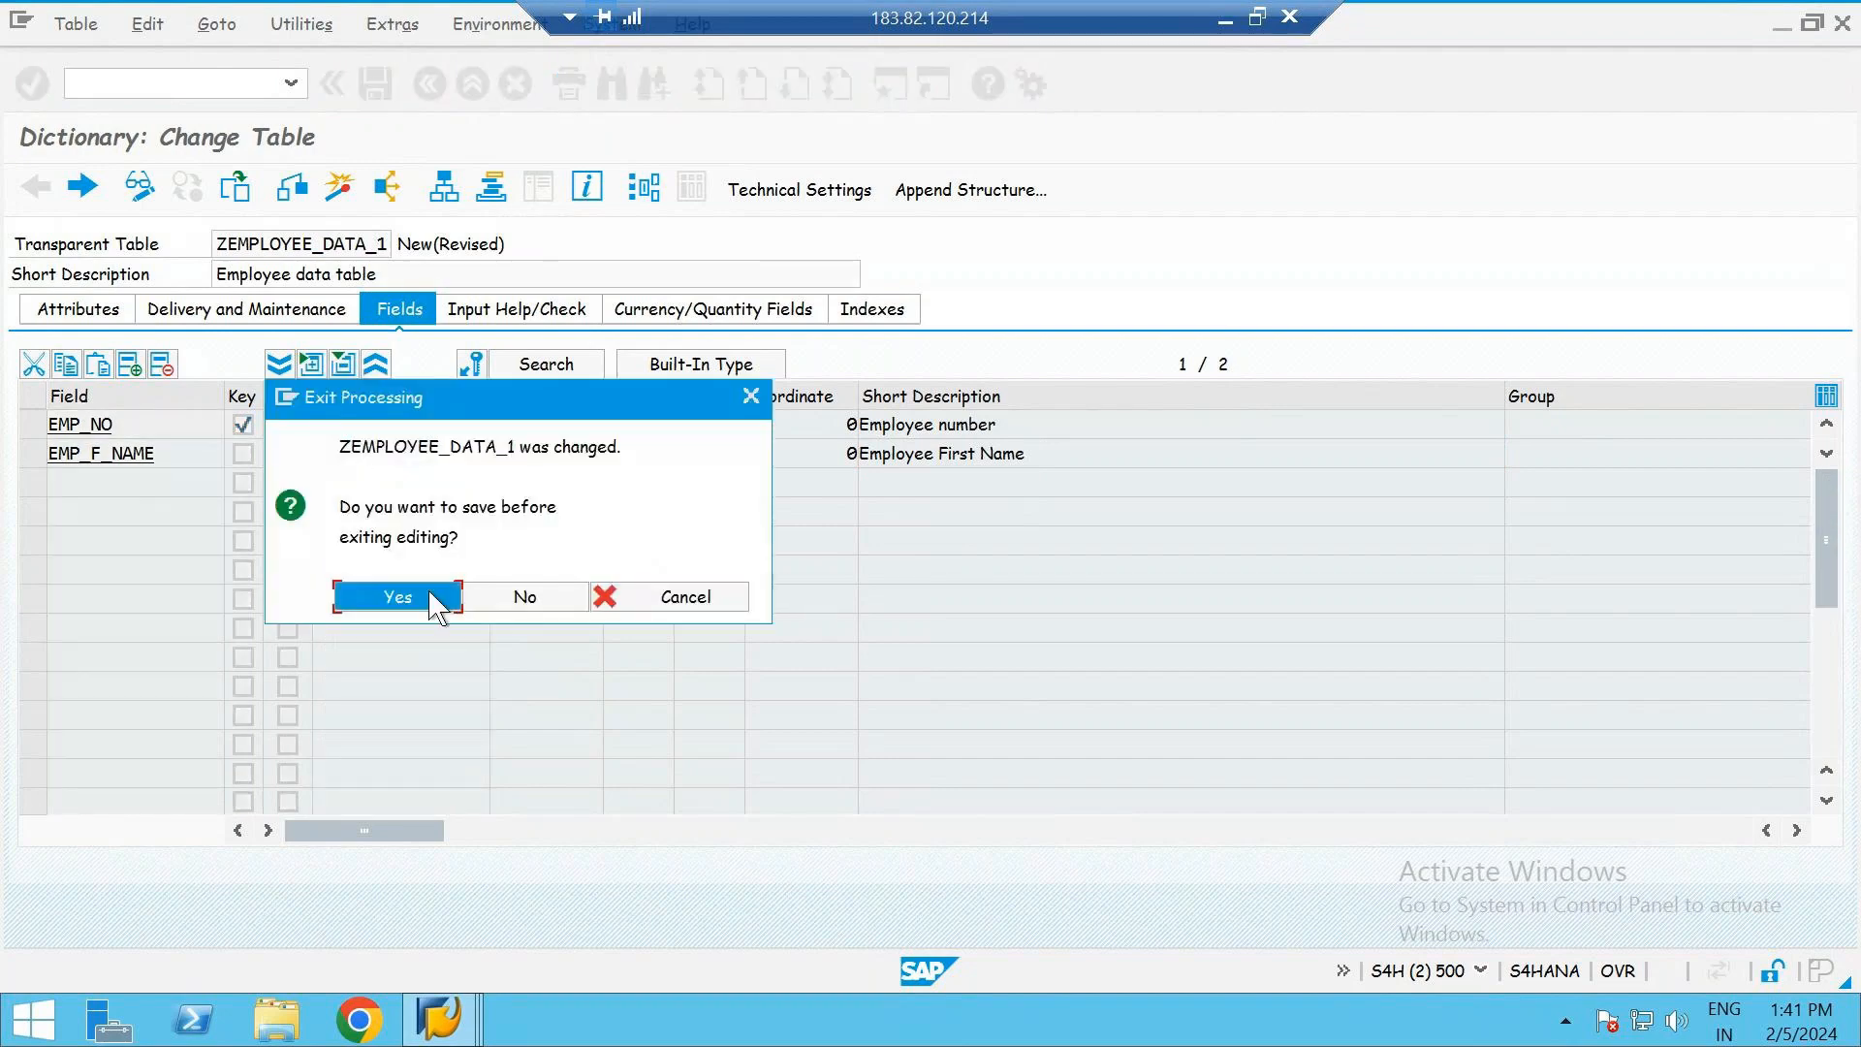
{"action": "left_click", "coordinate": [397, 596]}
{"action": "key", "text": "Return"}
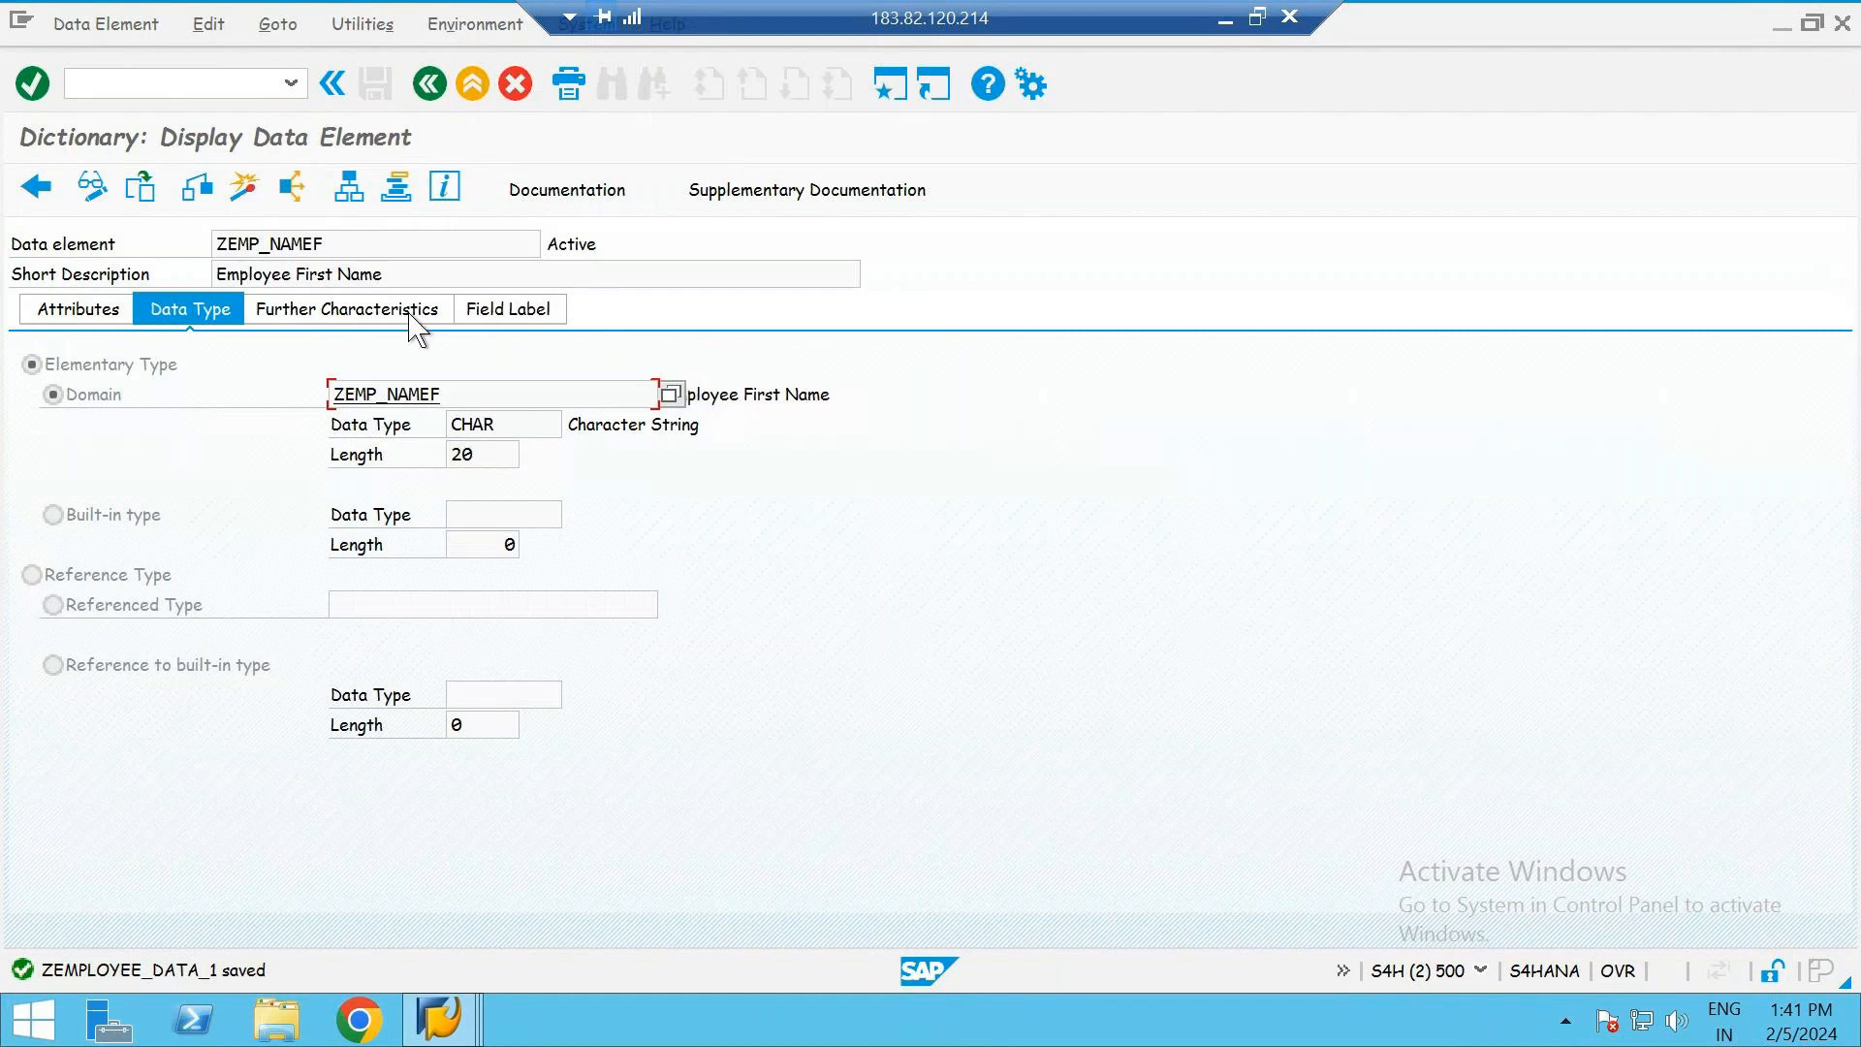
{"action": "left_click", "coordinate": [430, 85]}
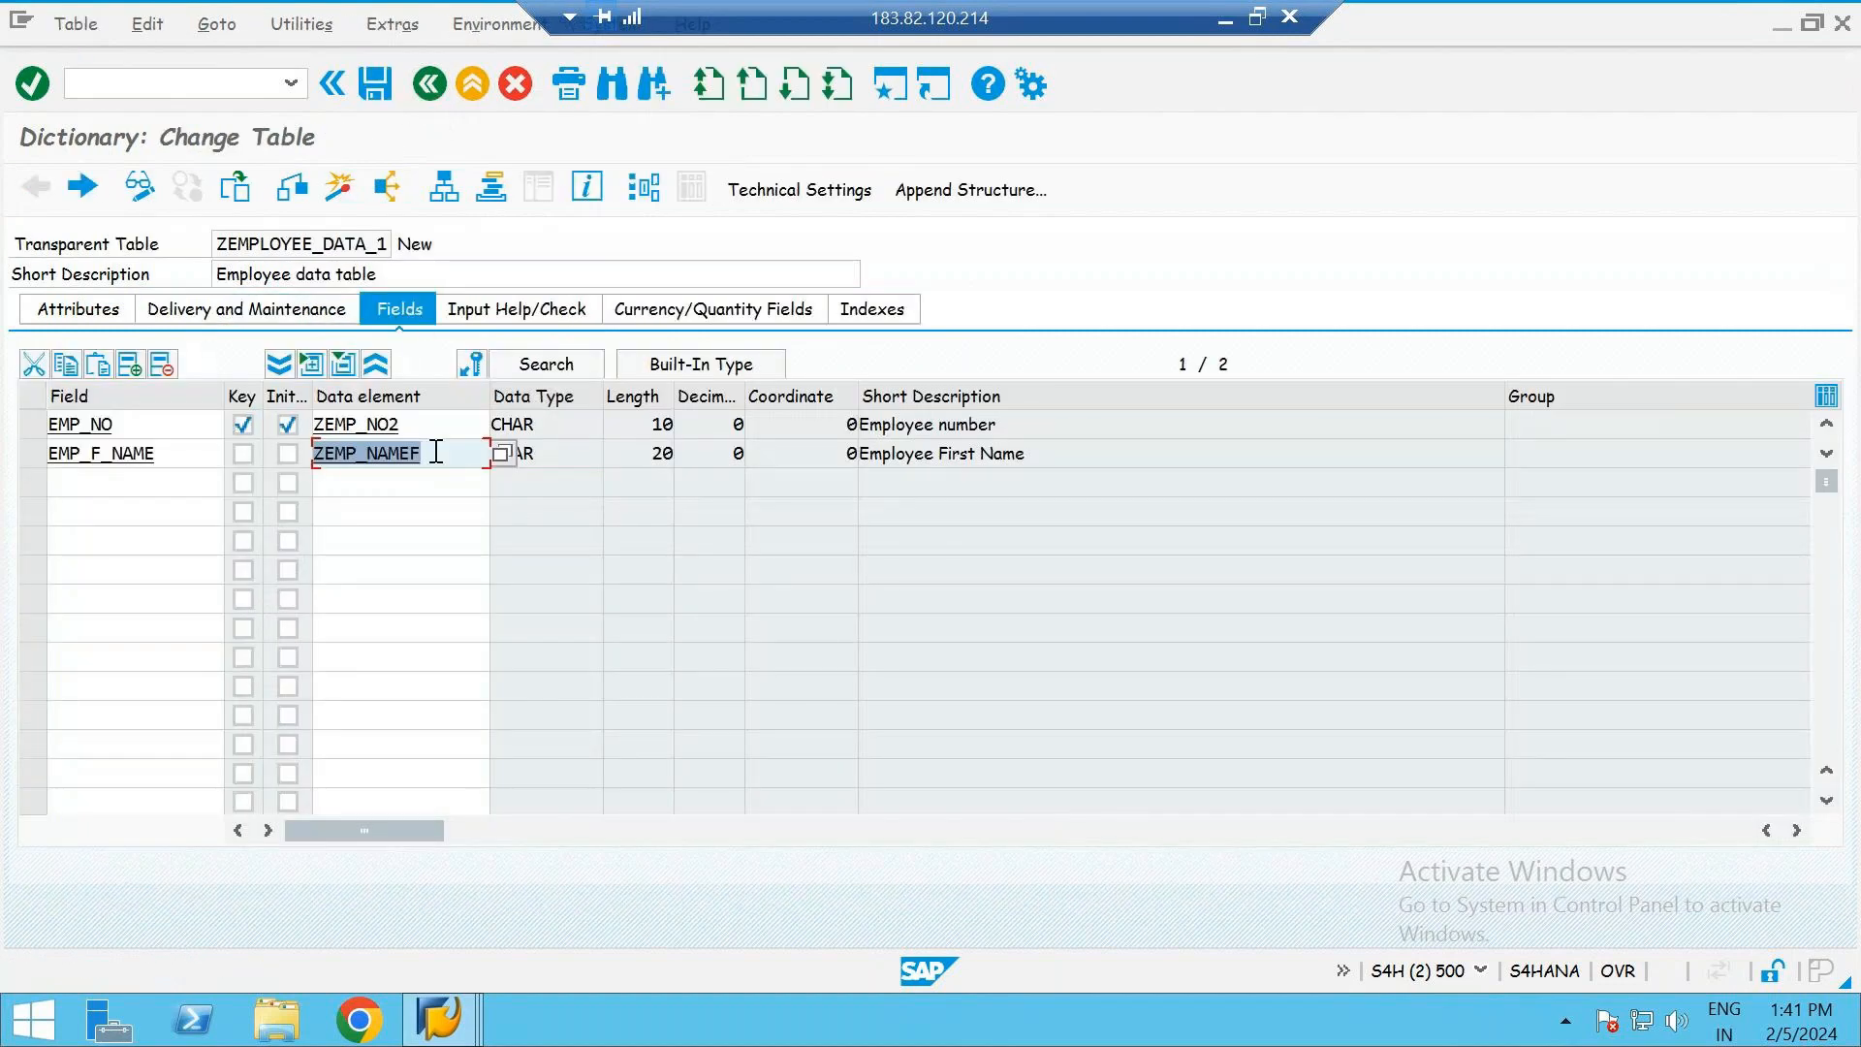
{"action": "left_click", "coordinate": [436, 453]}
{"action": "left_click", "coordinate": [414, 425]}
{"action": "left_click", "coordinate": [449, 453]}
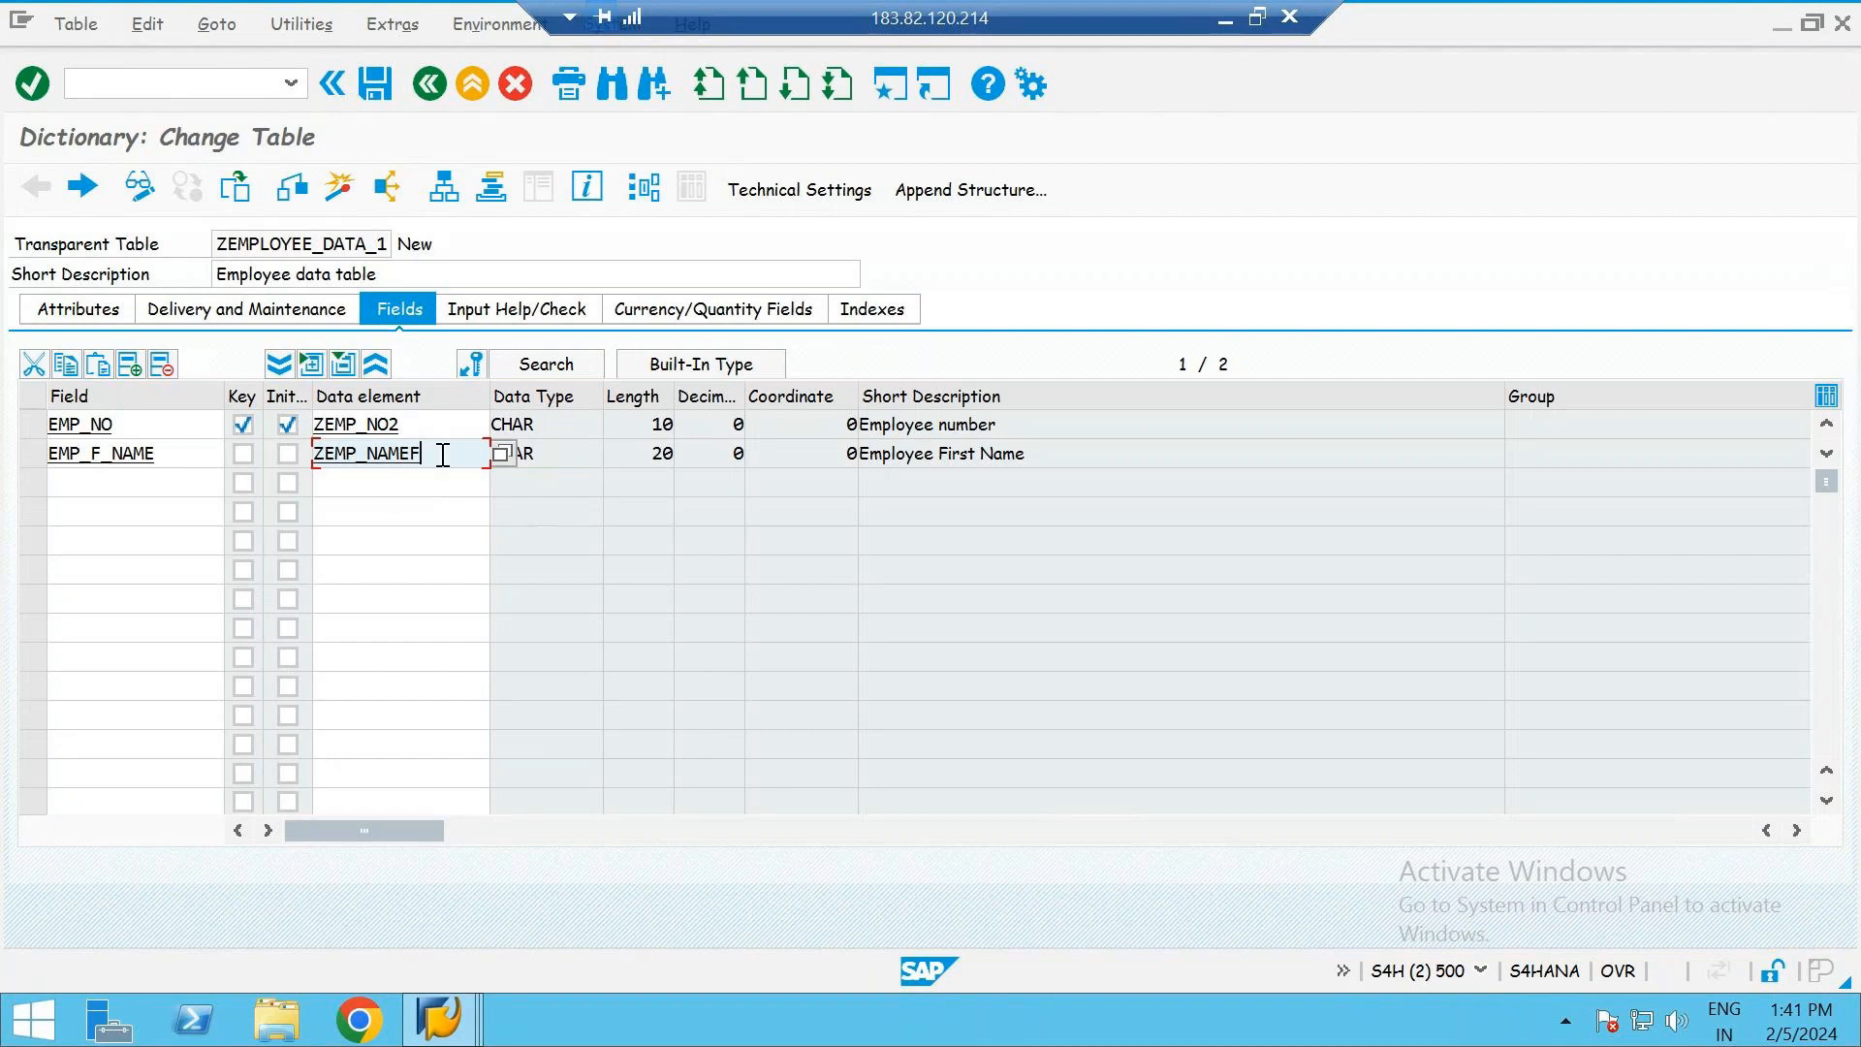
- Copy the field name EMP_F_NAME into the third row and change it to EMP_L_NAME
{"action": "left_click", "coordinate": [181, 453]}
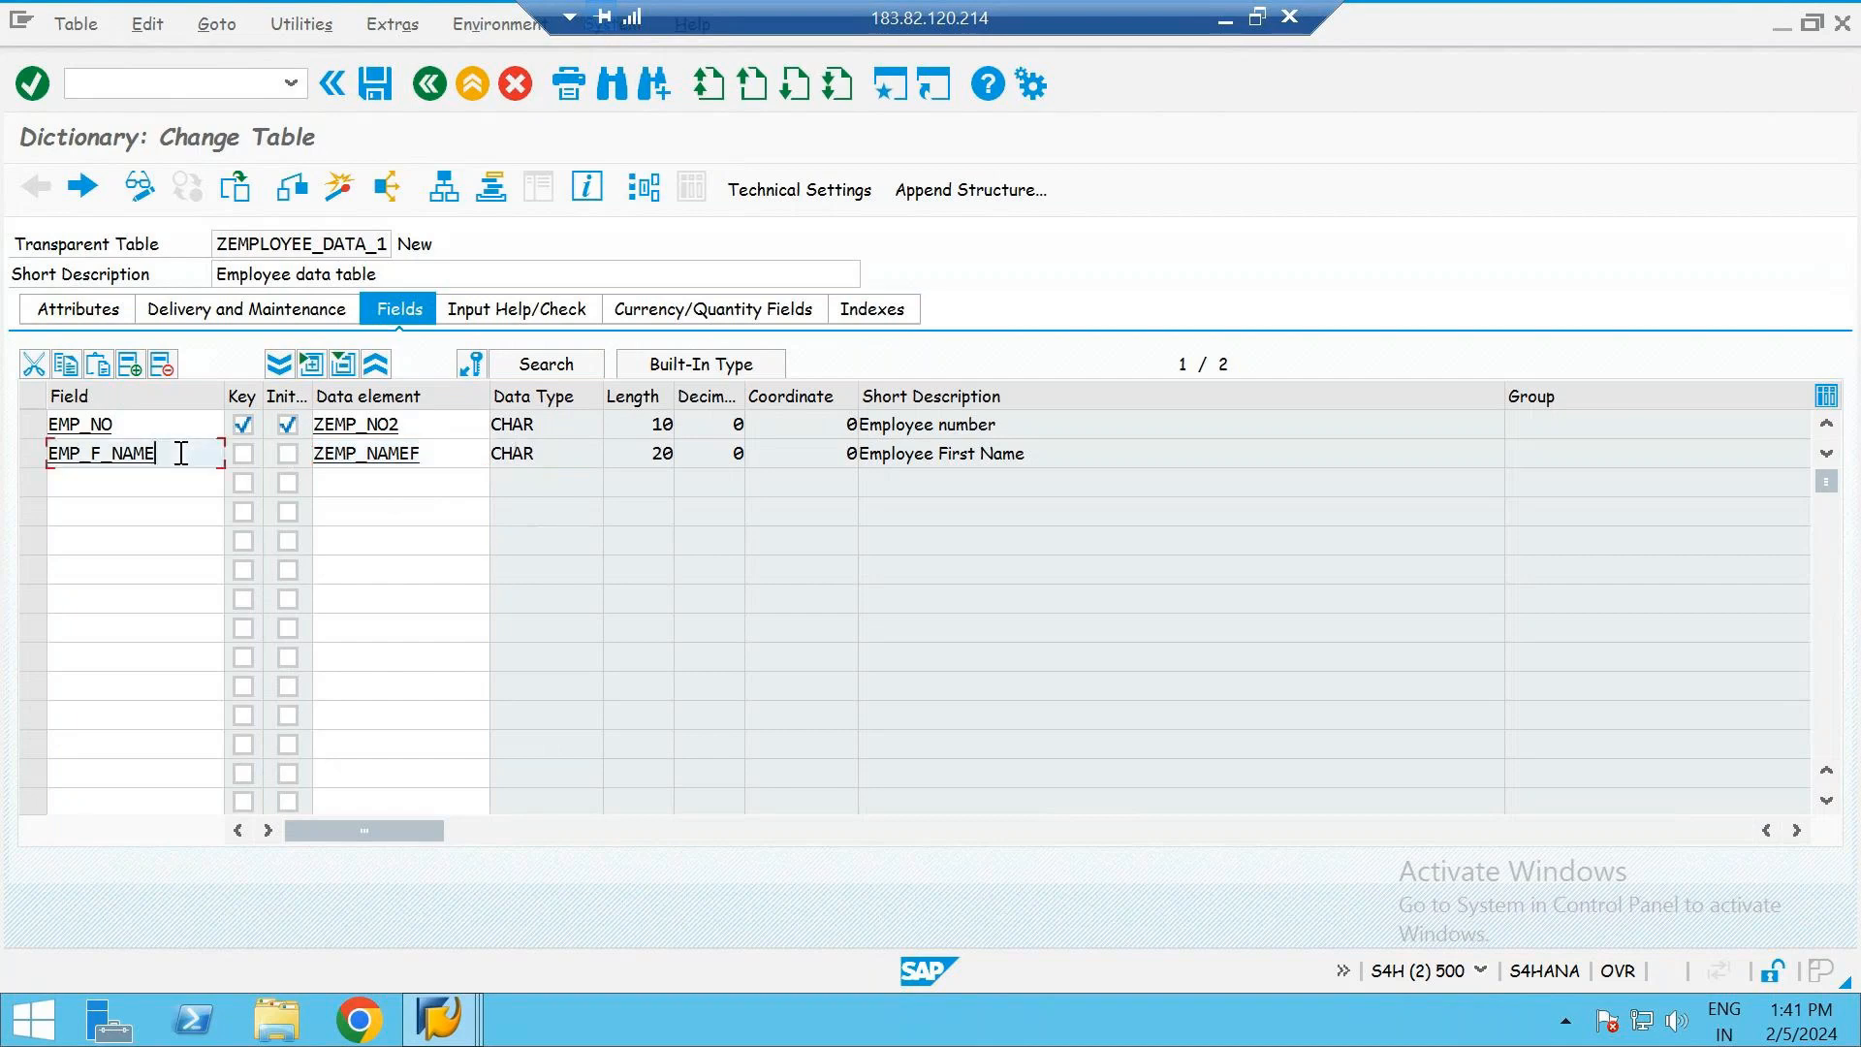
{"action": "type", "text": "ac"}
{"action": "key", "text": "BackSpace"}
{"action": "key", "text": "BackSpace"}
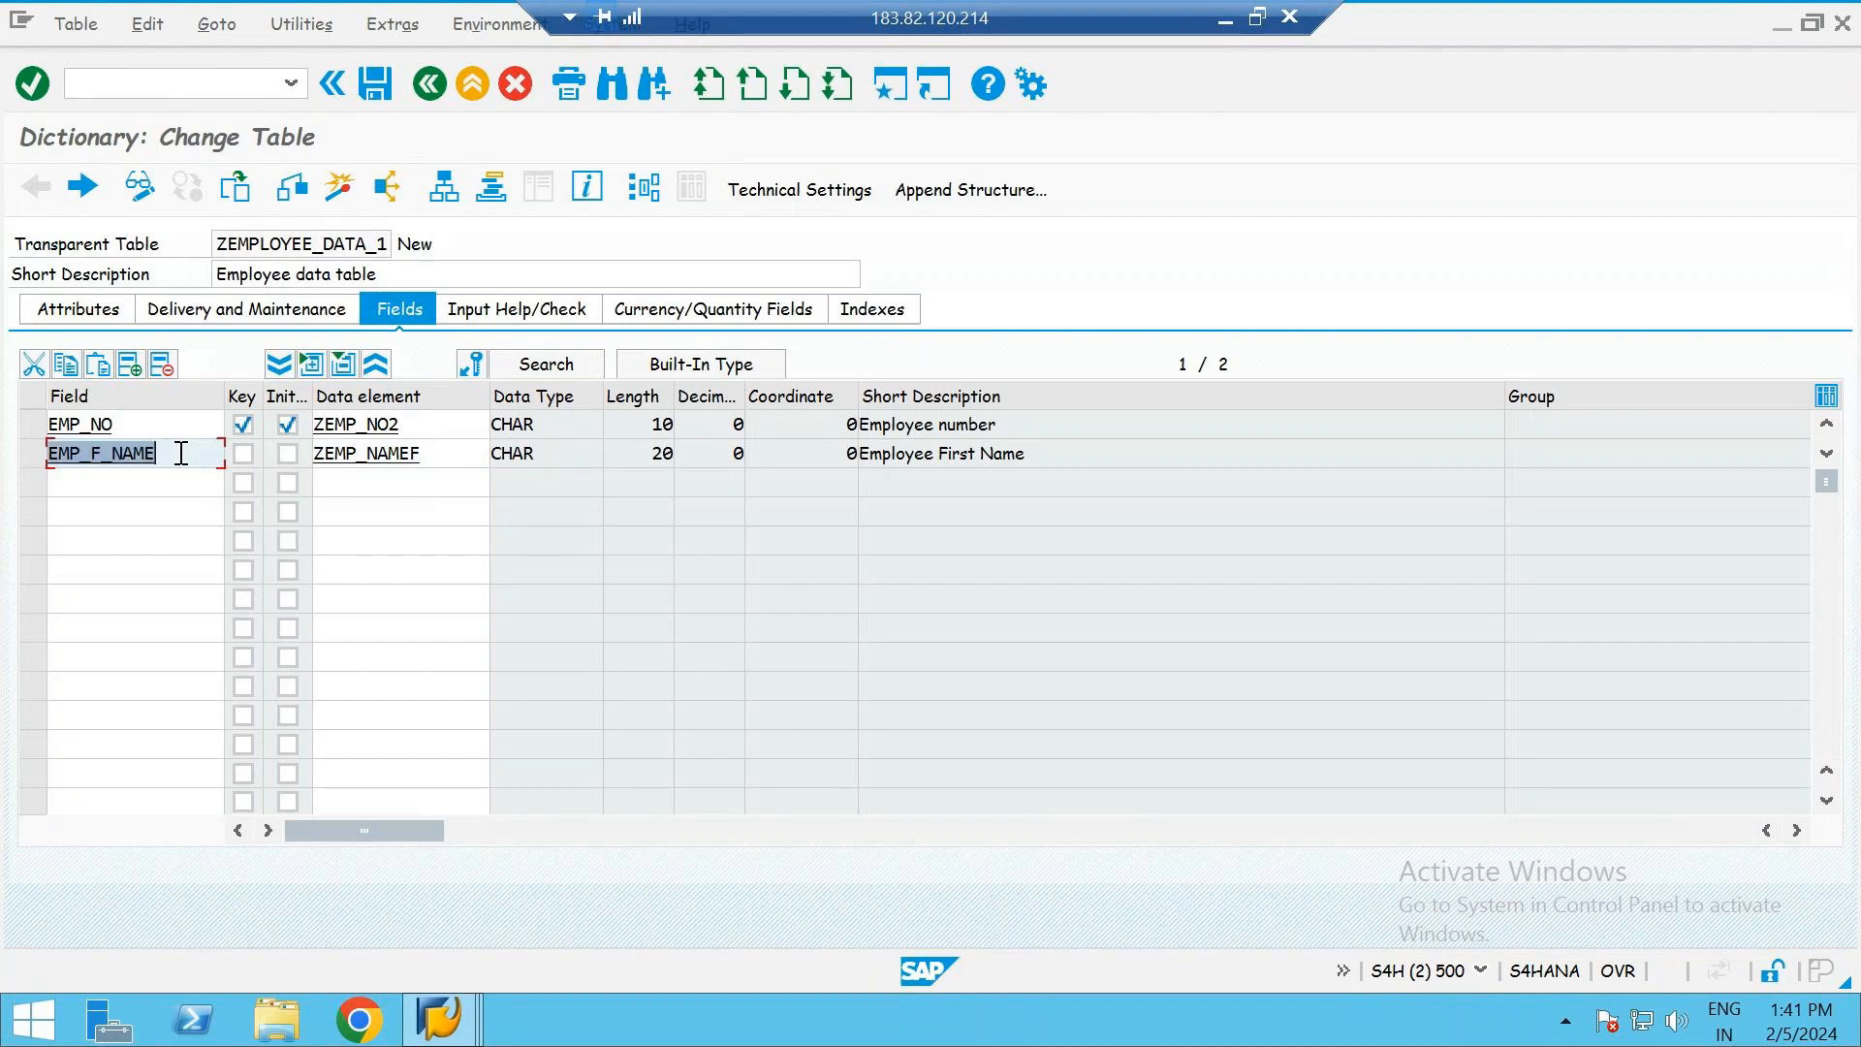
{"action": "key", "text": "Down"}
{"action": "type", "text": "EMP_F_NAME"}
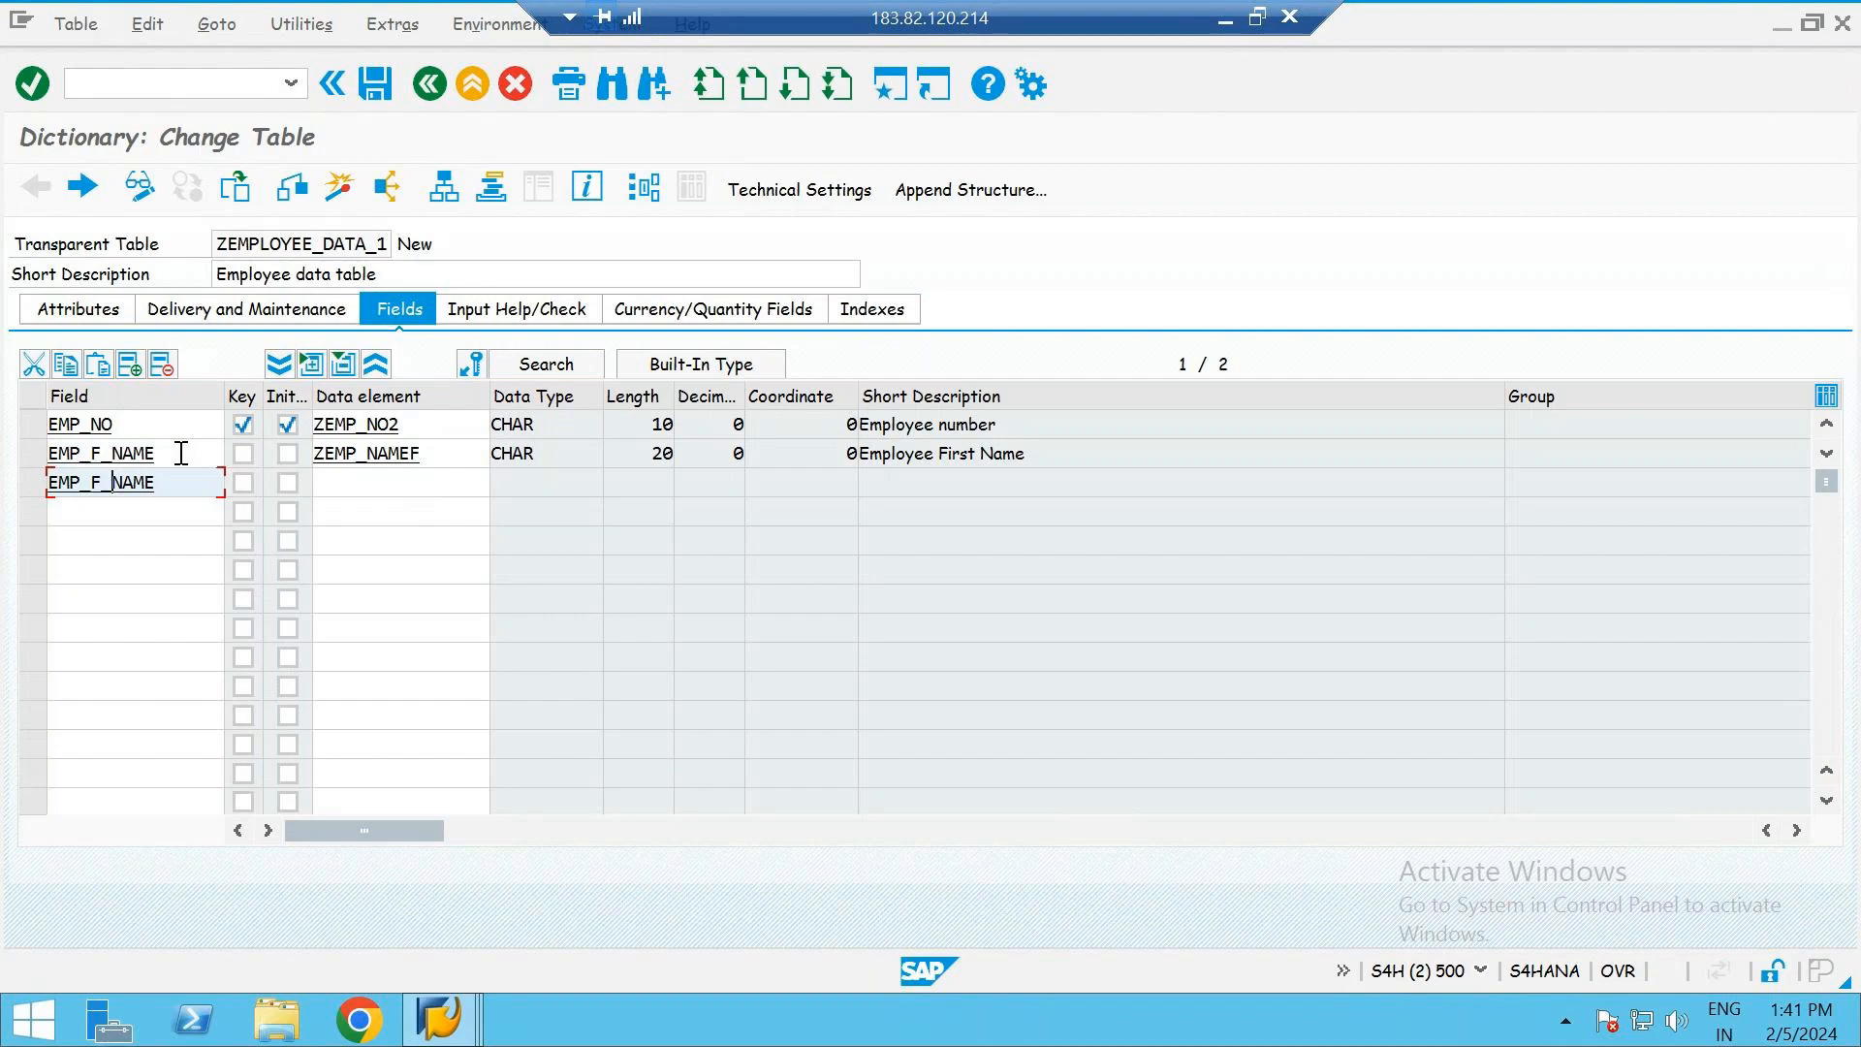
{"action": "key", "text": "Left"}
{"action": "key", "text": "Left"}
{"action": "type", "text": "L"}
- Assign the data element ZEMP_NAMEL to the EMP_L_NAME field, reusing the name of the first-name data element
{"action": "left_click", "coordinate": [349, 482]}
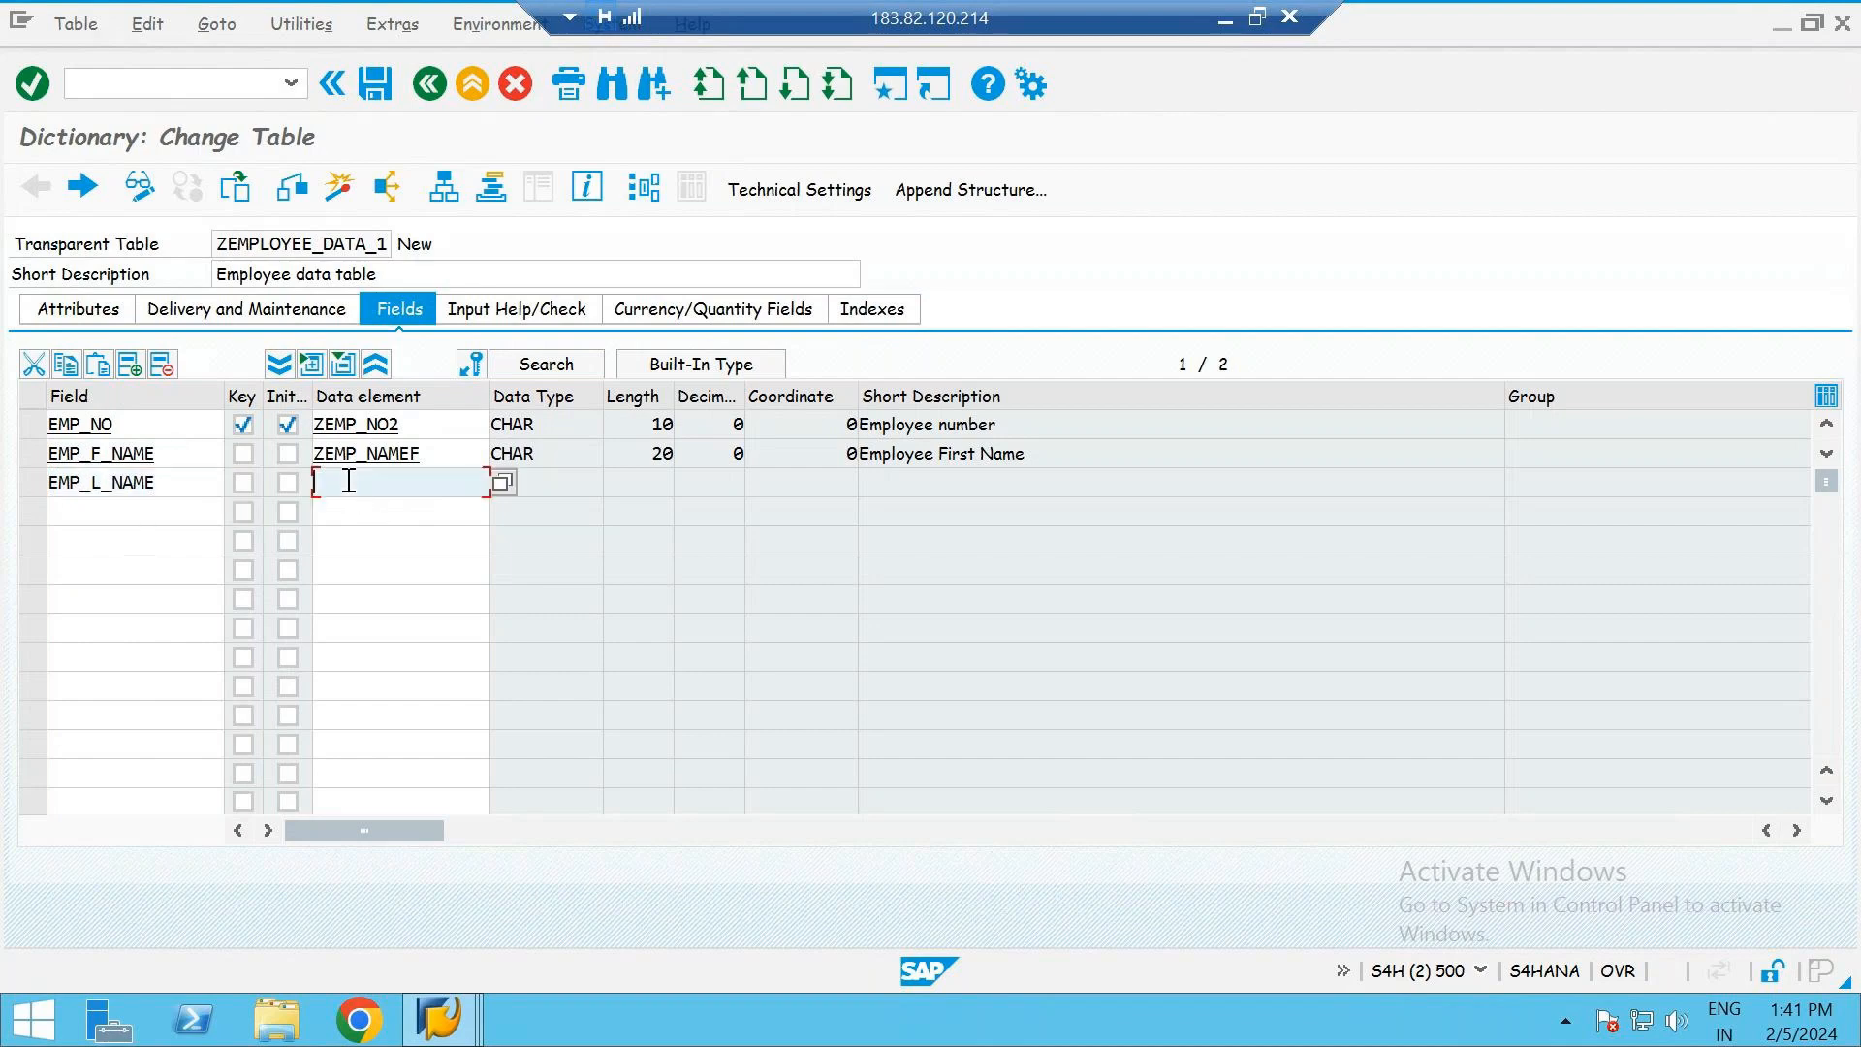
{"action": "key", "text": "Up"}
{"action": "key", "text": "Down"}
{"action": "key", "text": "ctrl+v"}
{"action": "key", "text": "BackSpace"}
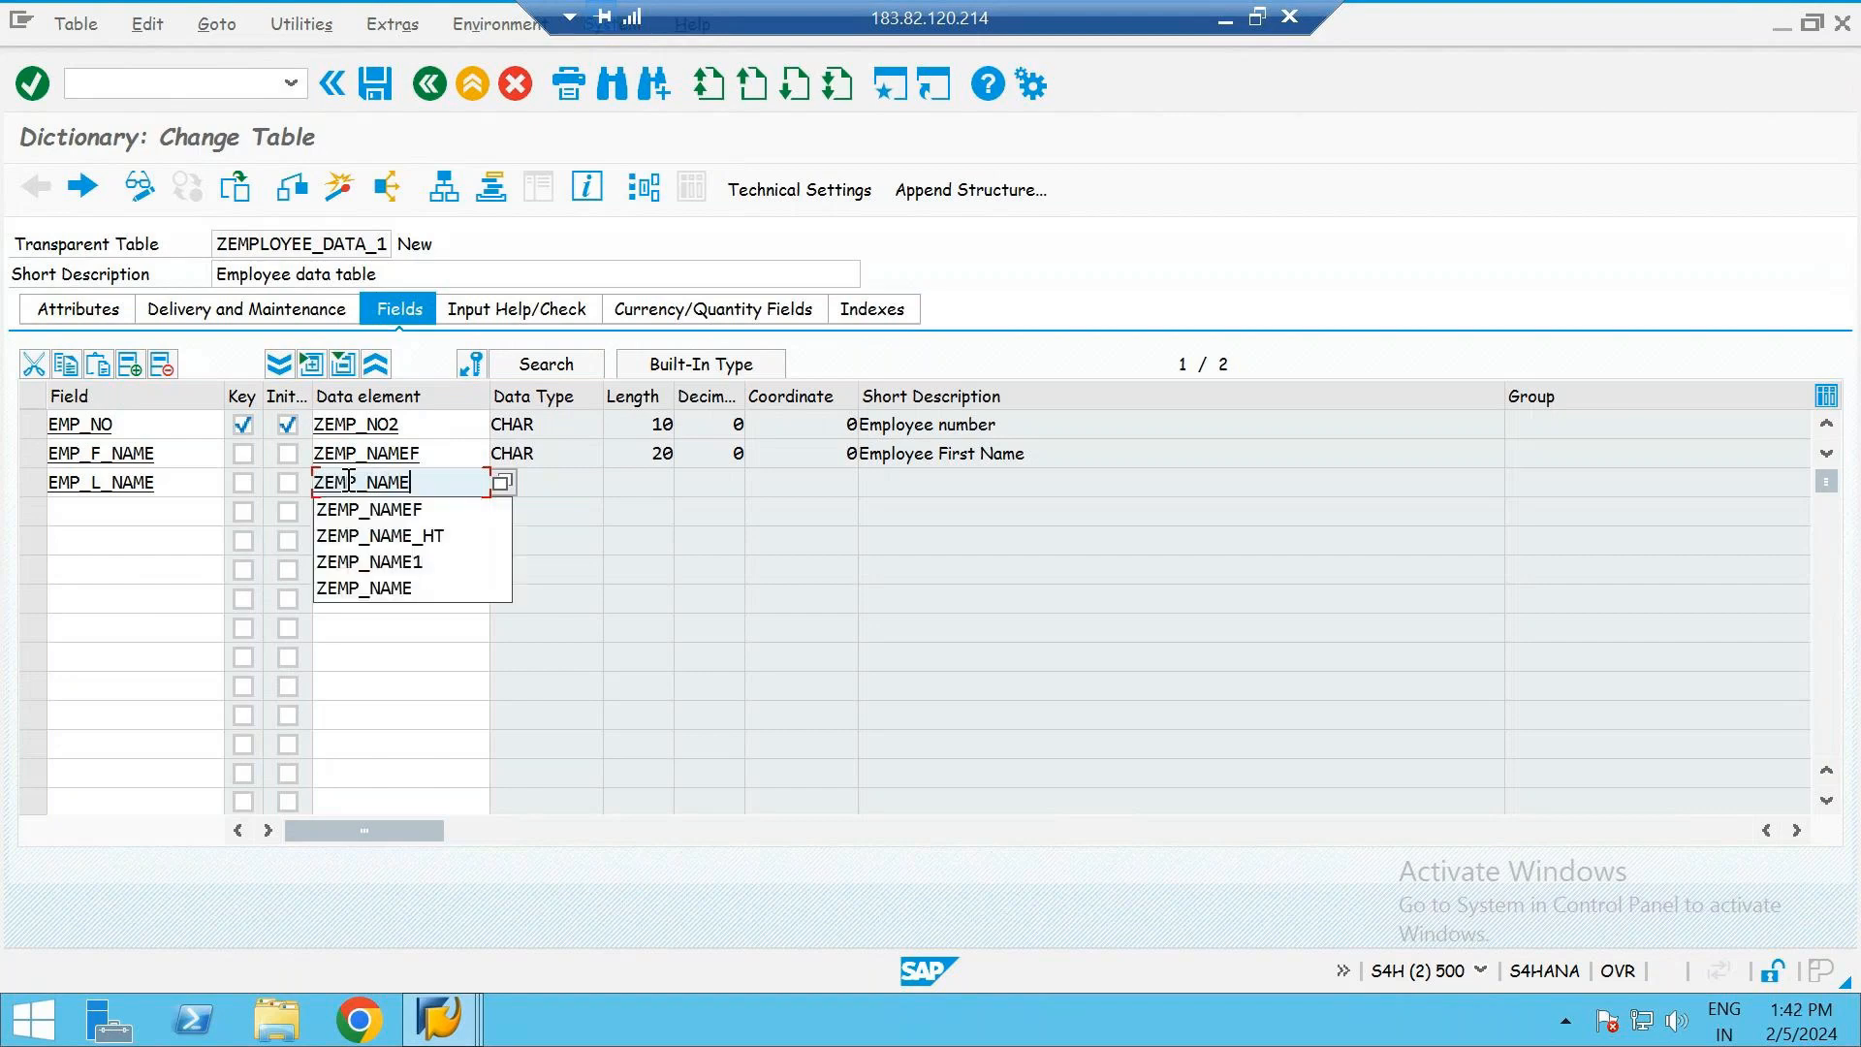
{"action": "type", "text": "L"}
{"action": "key", "text": "Return"}
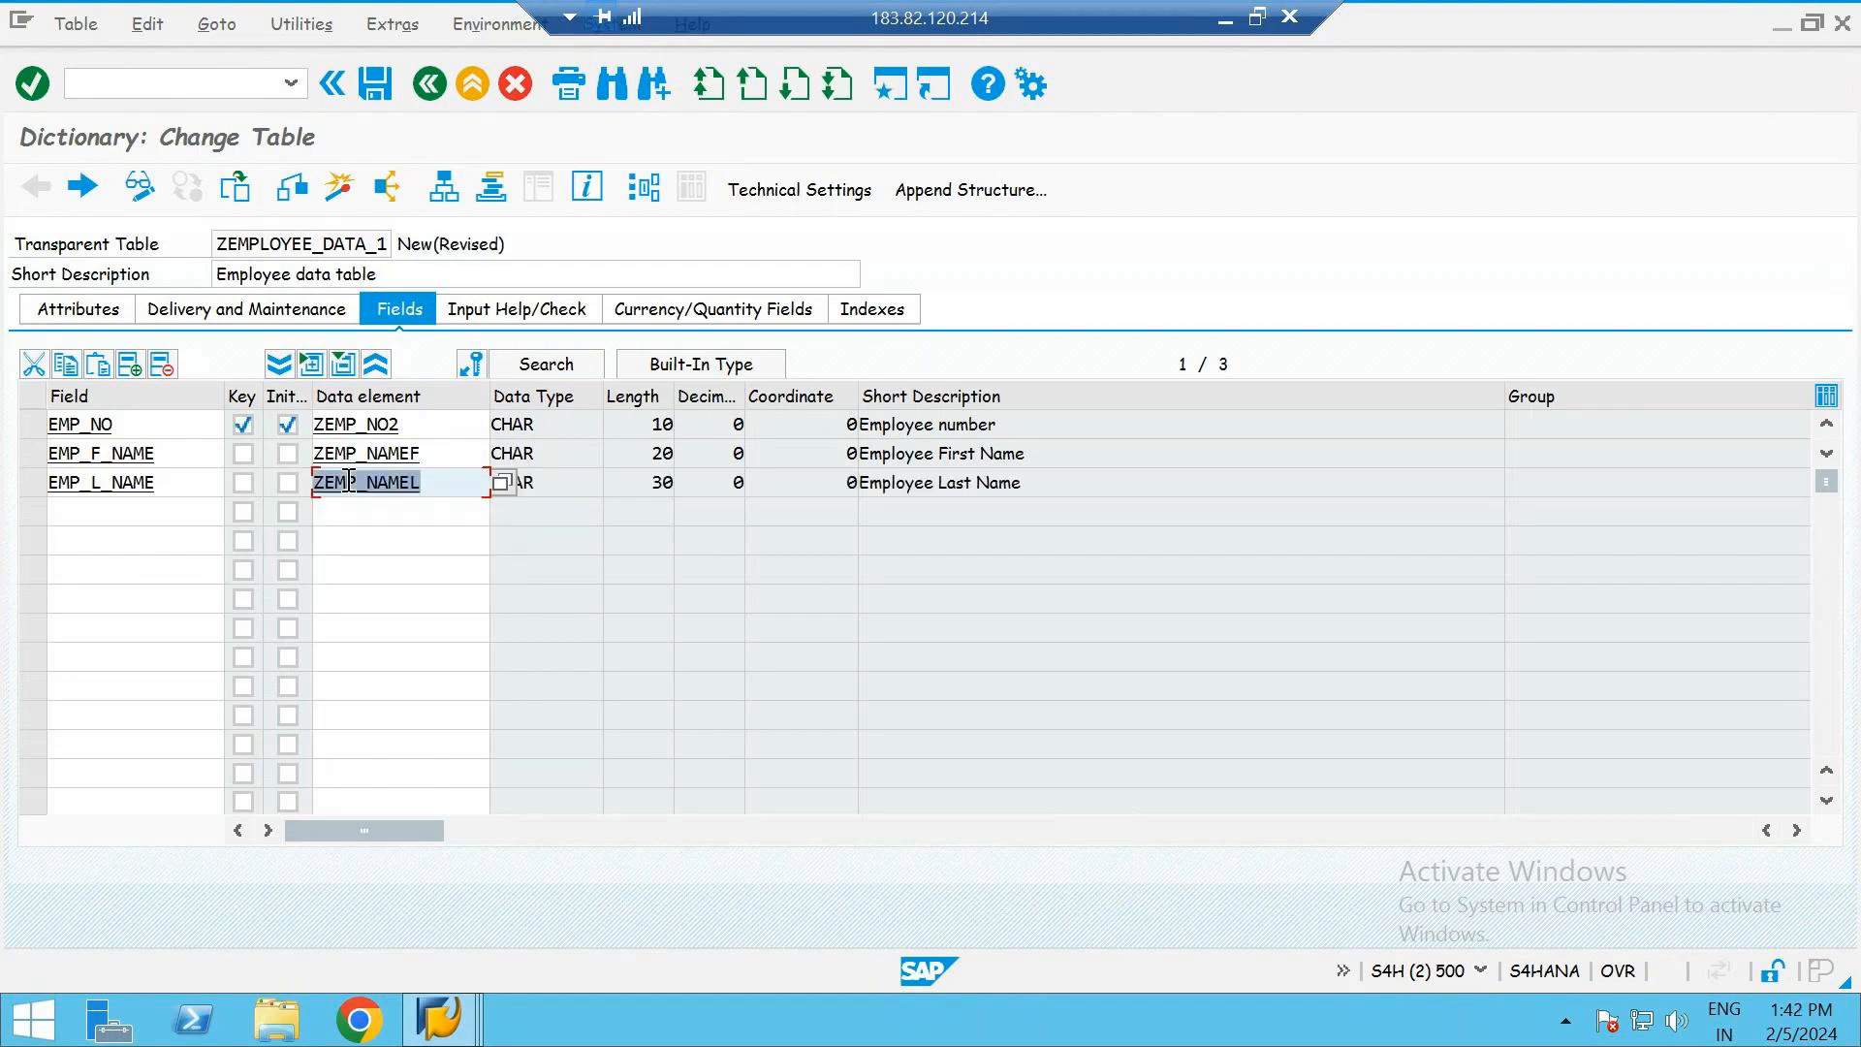
- Change the data element of the EMP_L_NAME field to ZEMP_NAME_L1
{"action": "left_click", "coordinate": [466, 483]}
{"action": "key", "text": "BackSpace"}
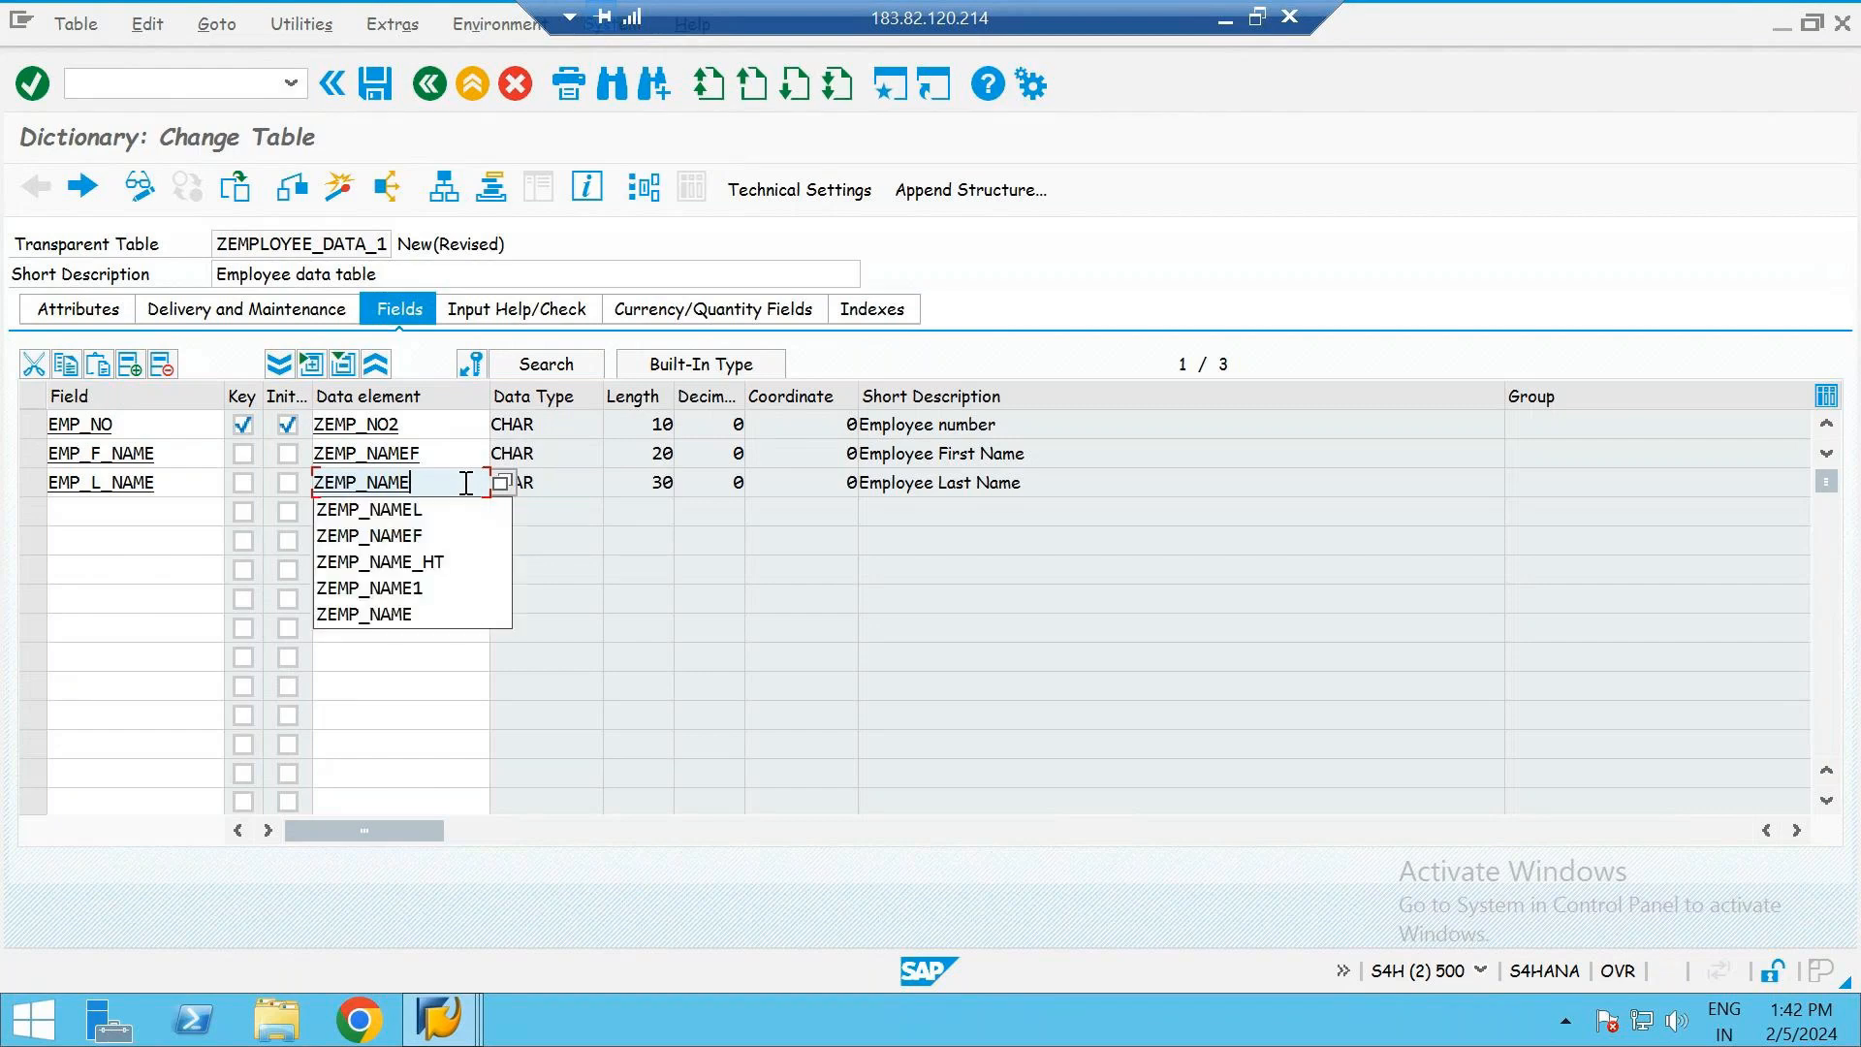
{"action": "type", "text": "_"}
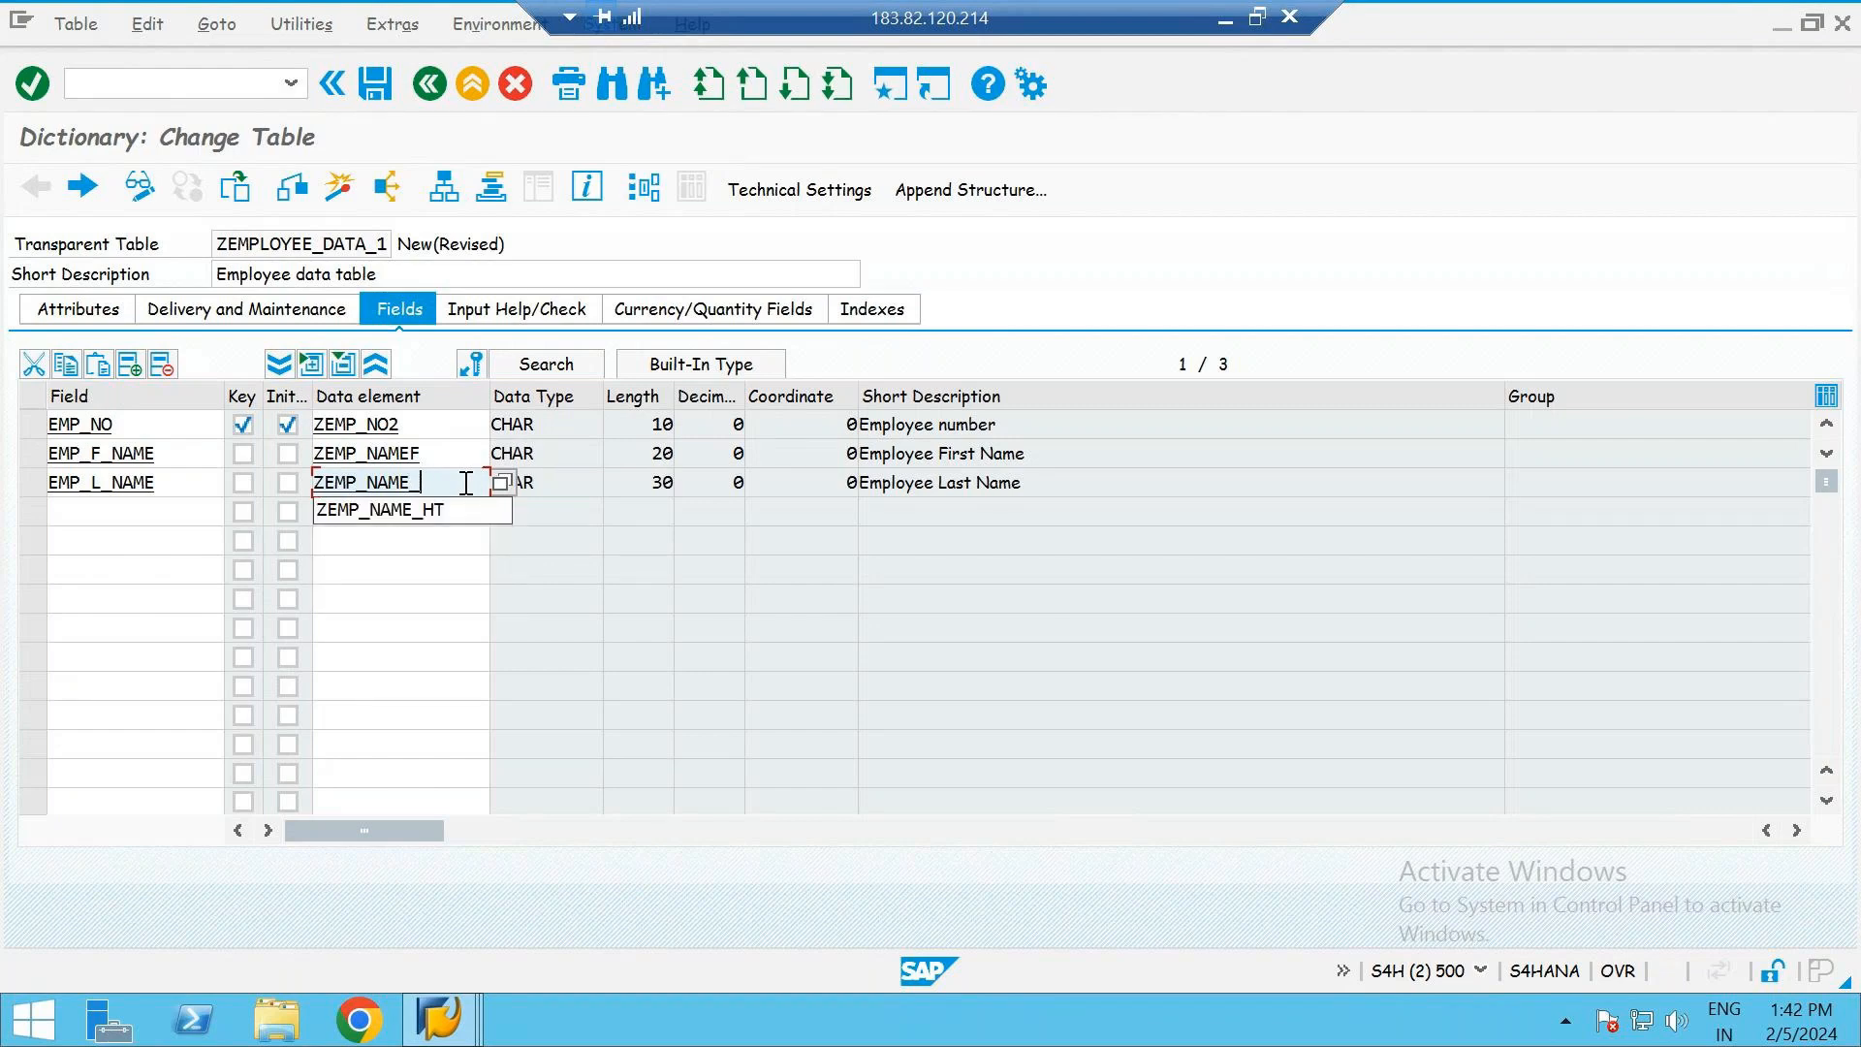
{"action": "type", "text": "L1"}
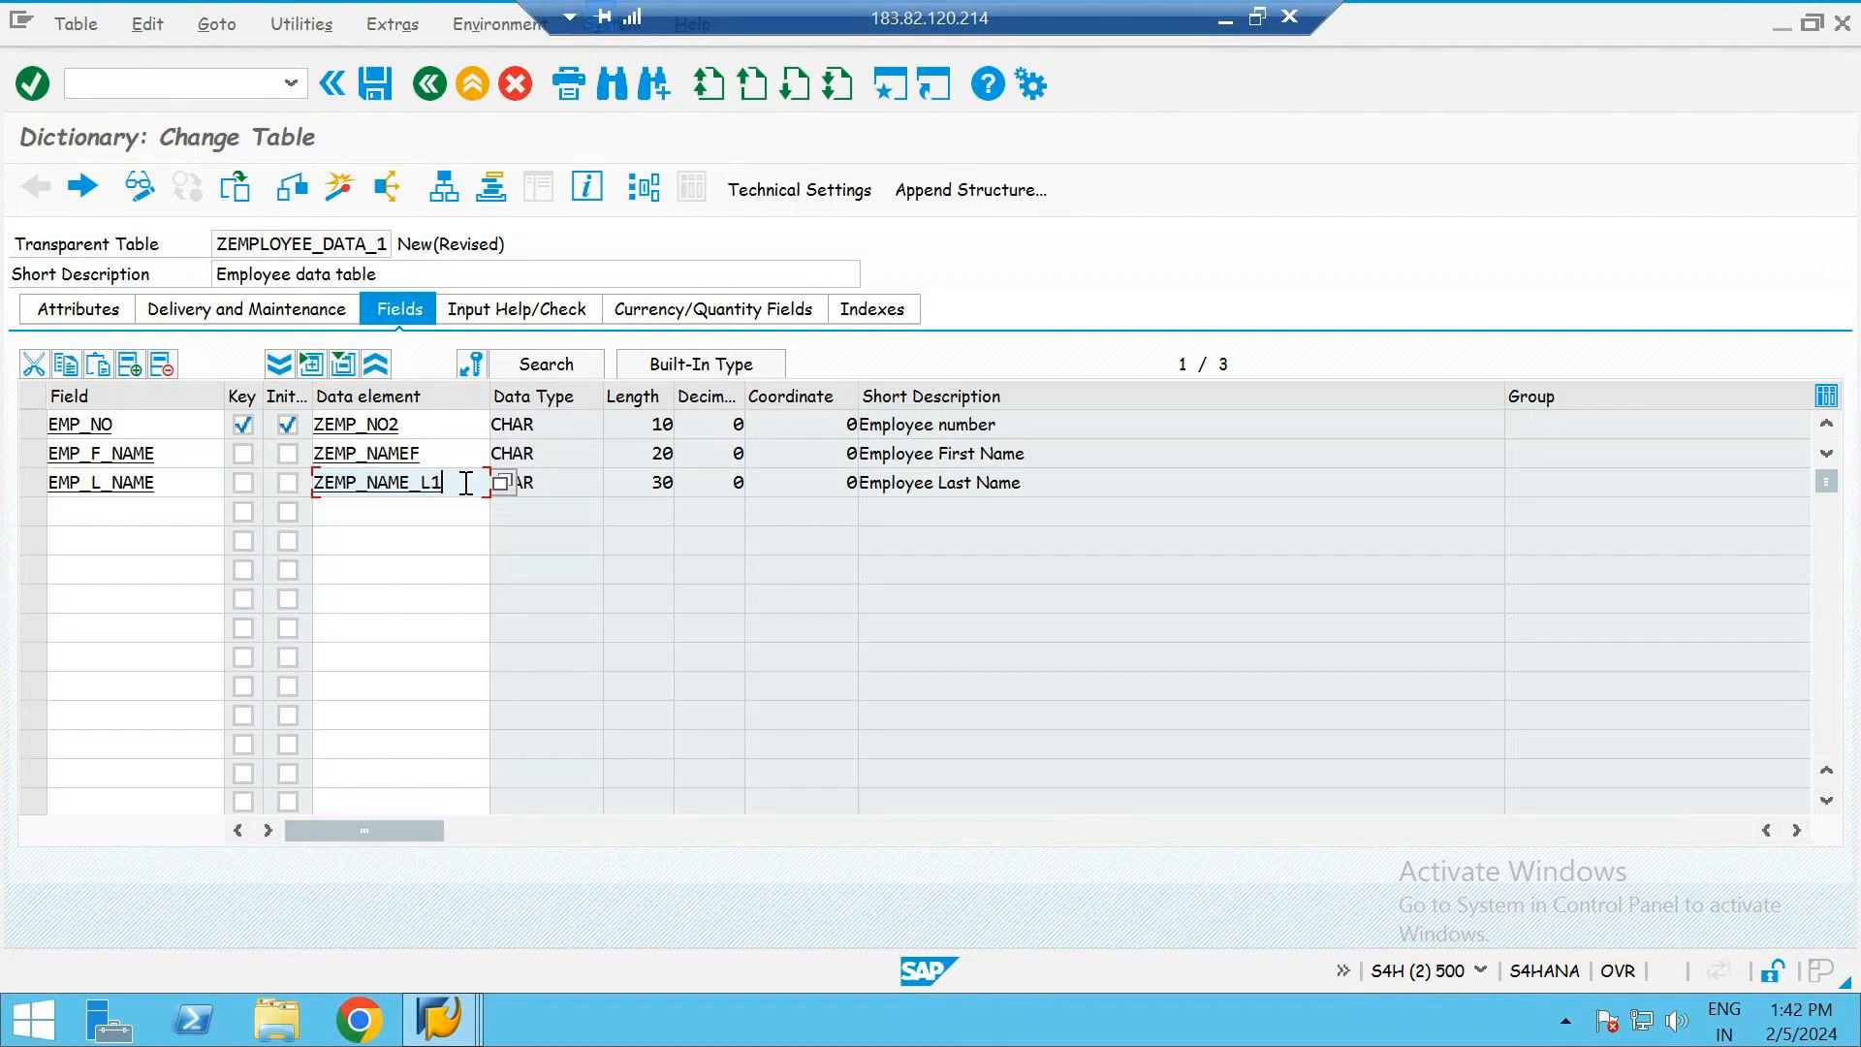
{"action": "key", "text": "Return"}
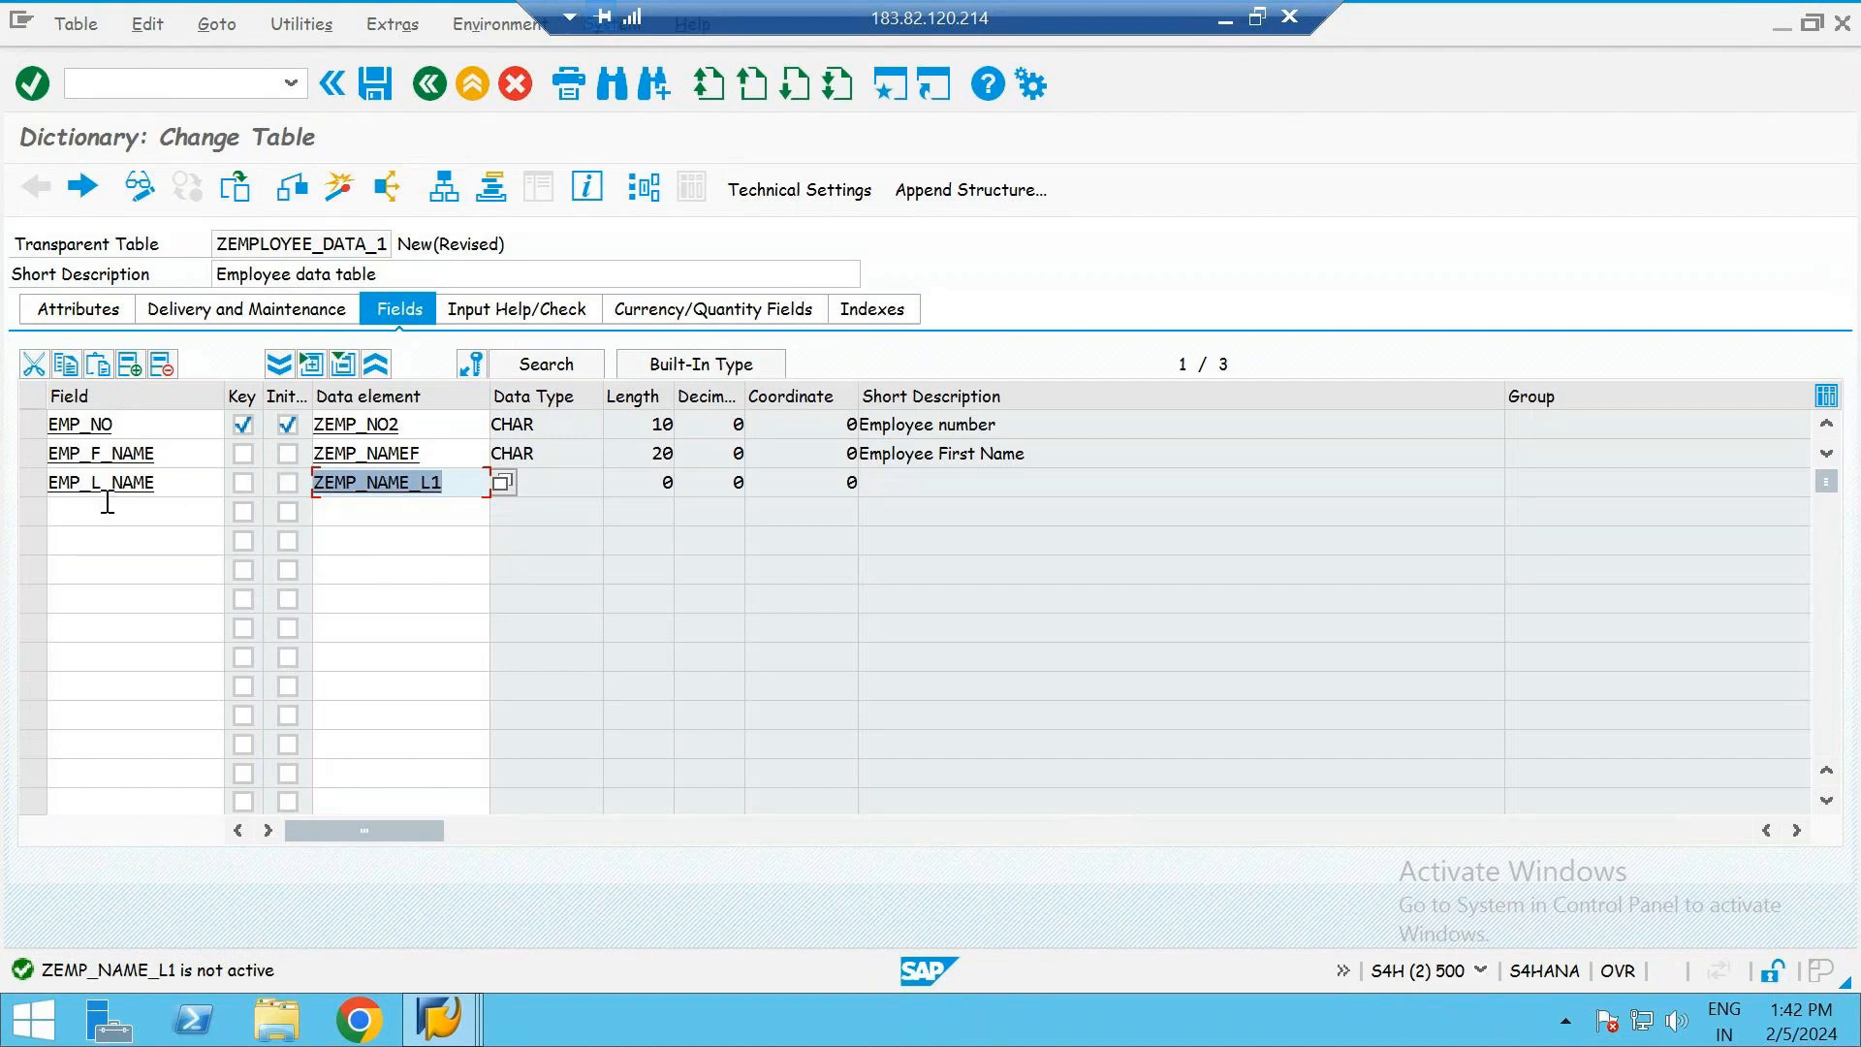
- Save the changed table and create the missing data element ZEMP_NAME_L1 from the EMP_L_NAME row
{"action": "double_click", "coordinate": [386, 484]}
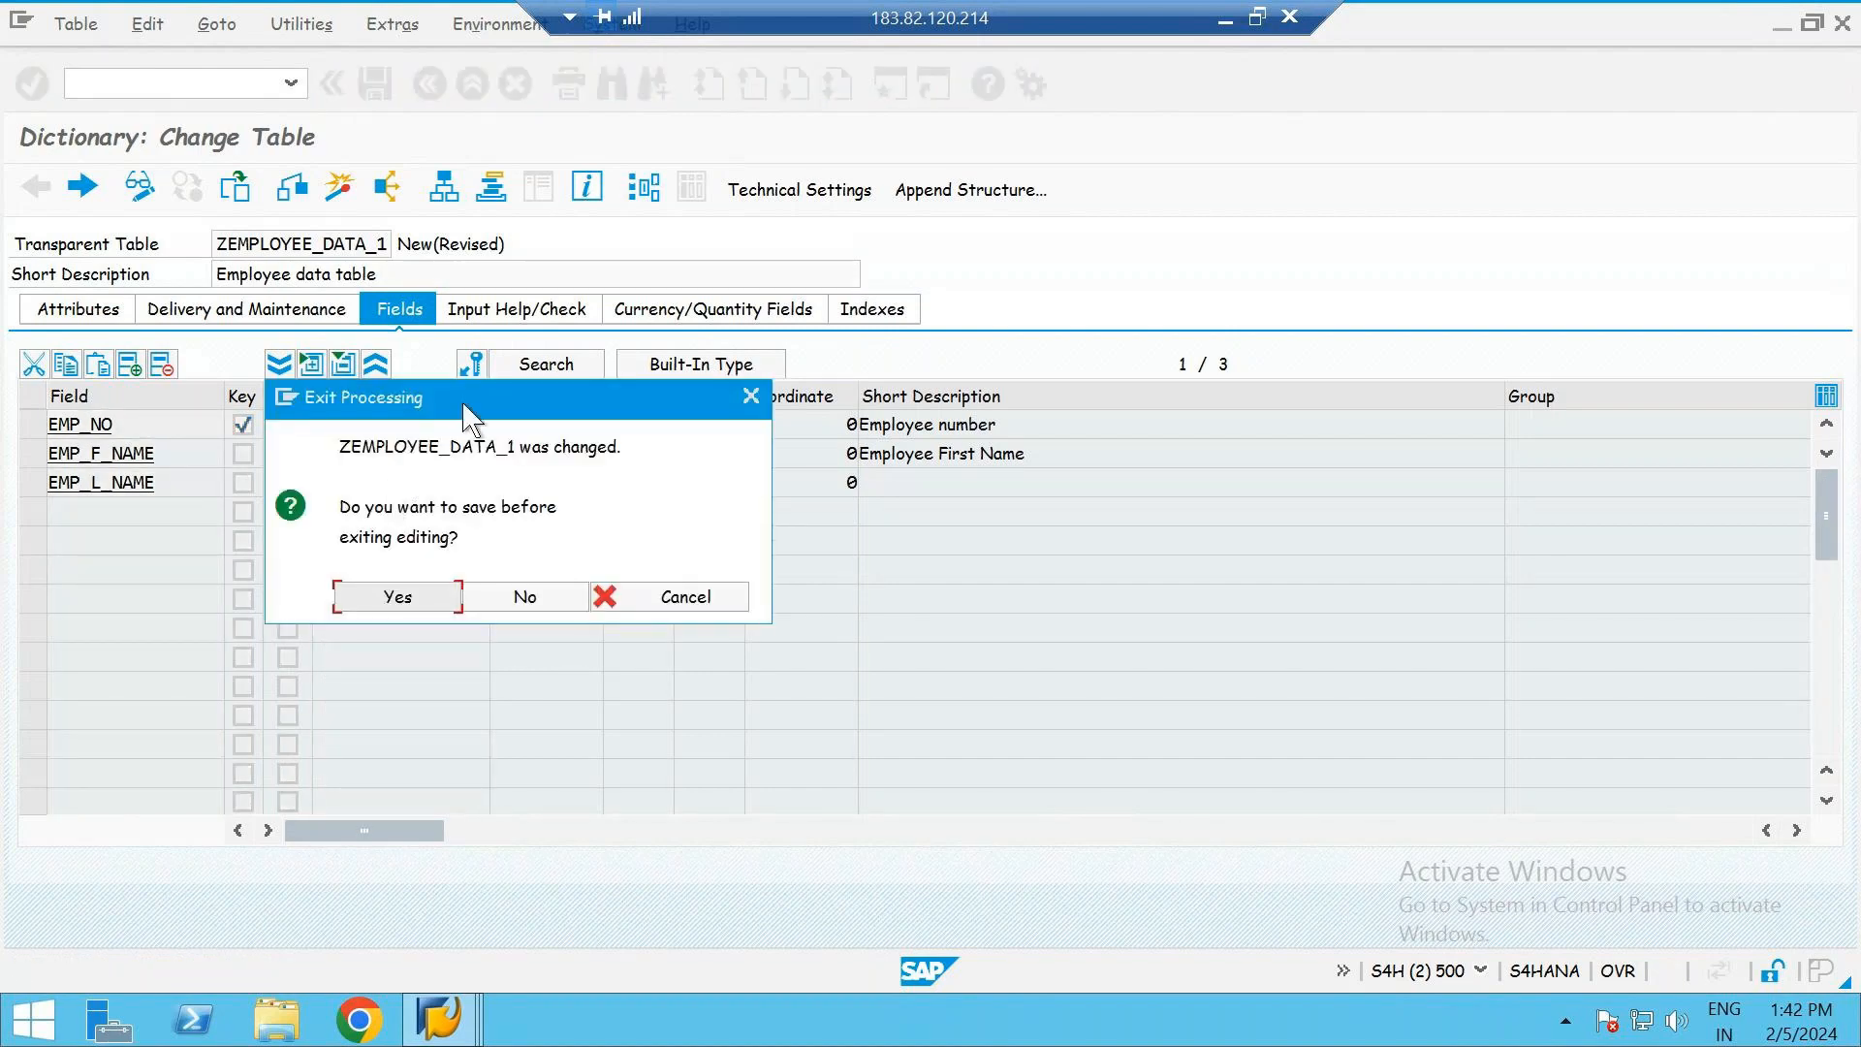
{"action": "left_click_drag", "start_coordinate": [466, 401], "coordinate": [873, 316]}
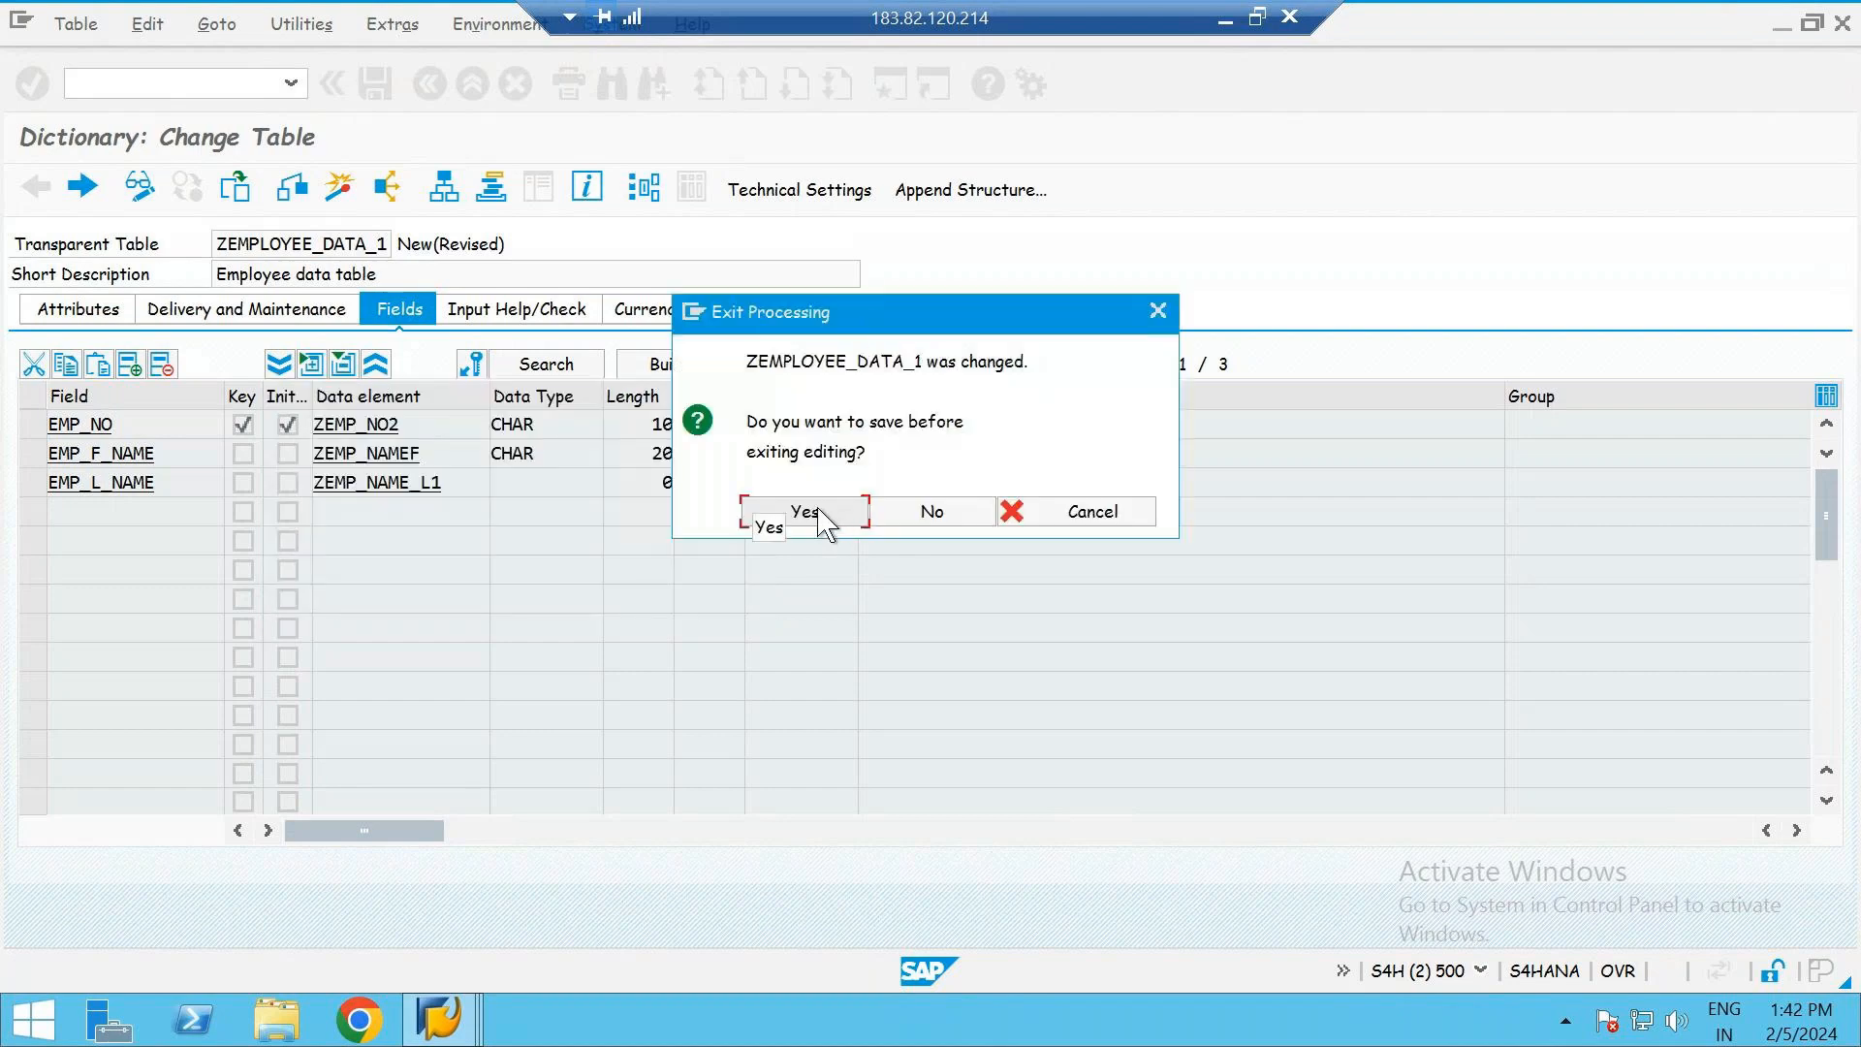
{"action": "left_click", "coordinate": [822, 516]}
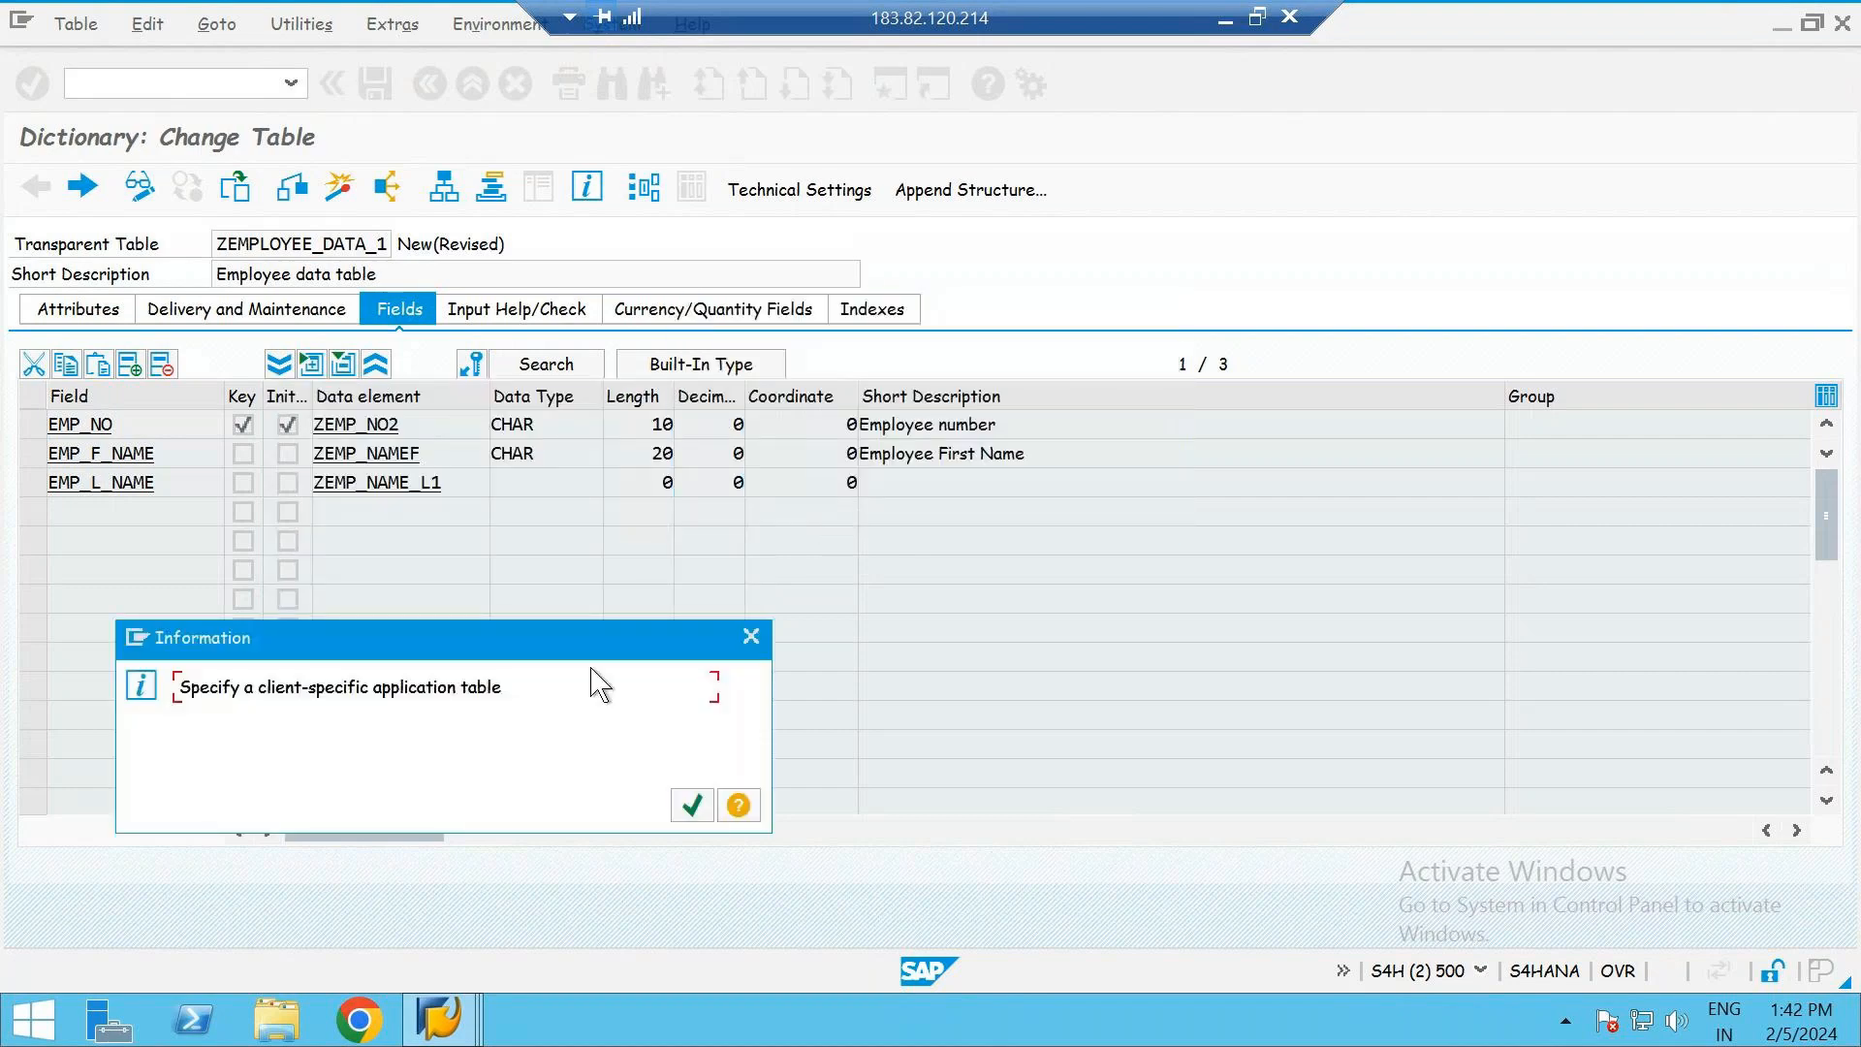
{"action": "key", "text": "Return"}
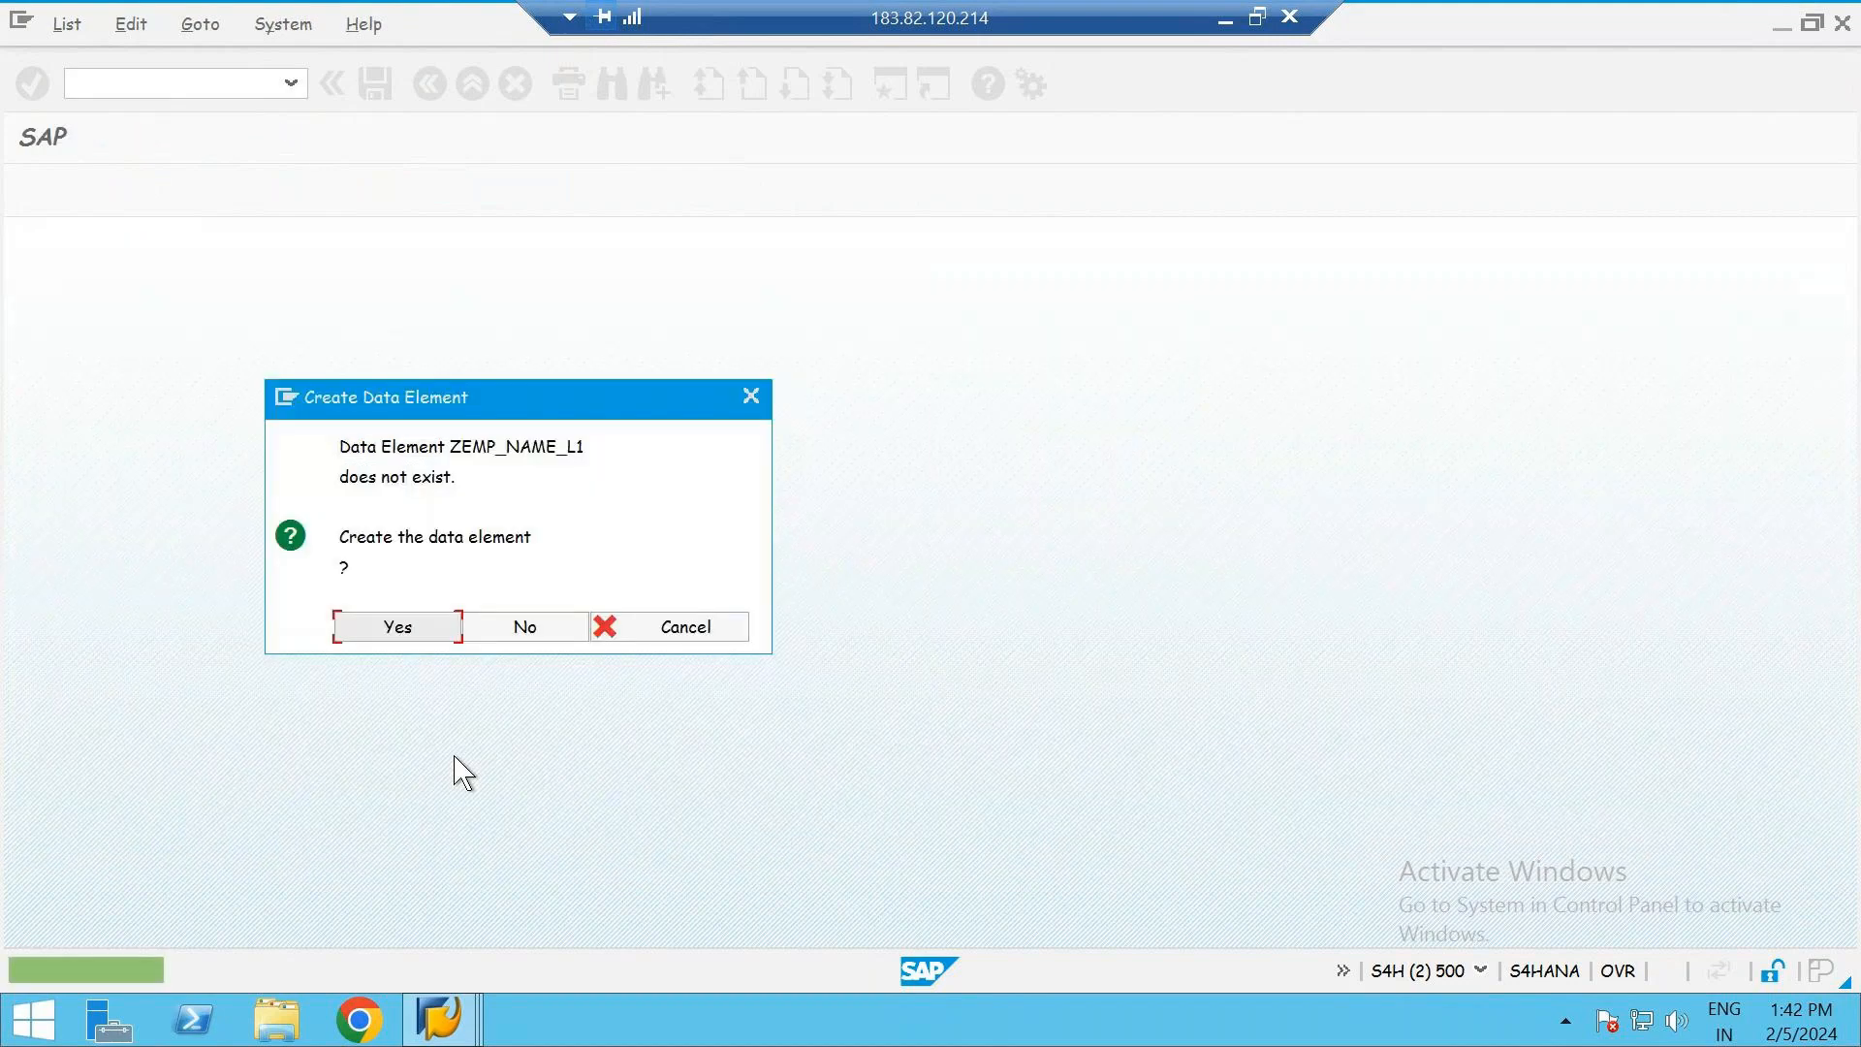
{"action": "left_click", "coordinate": [416, 631]}
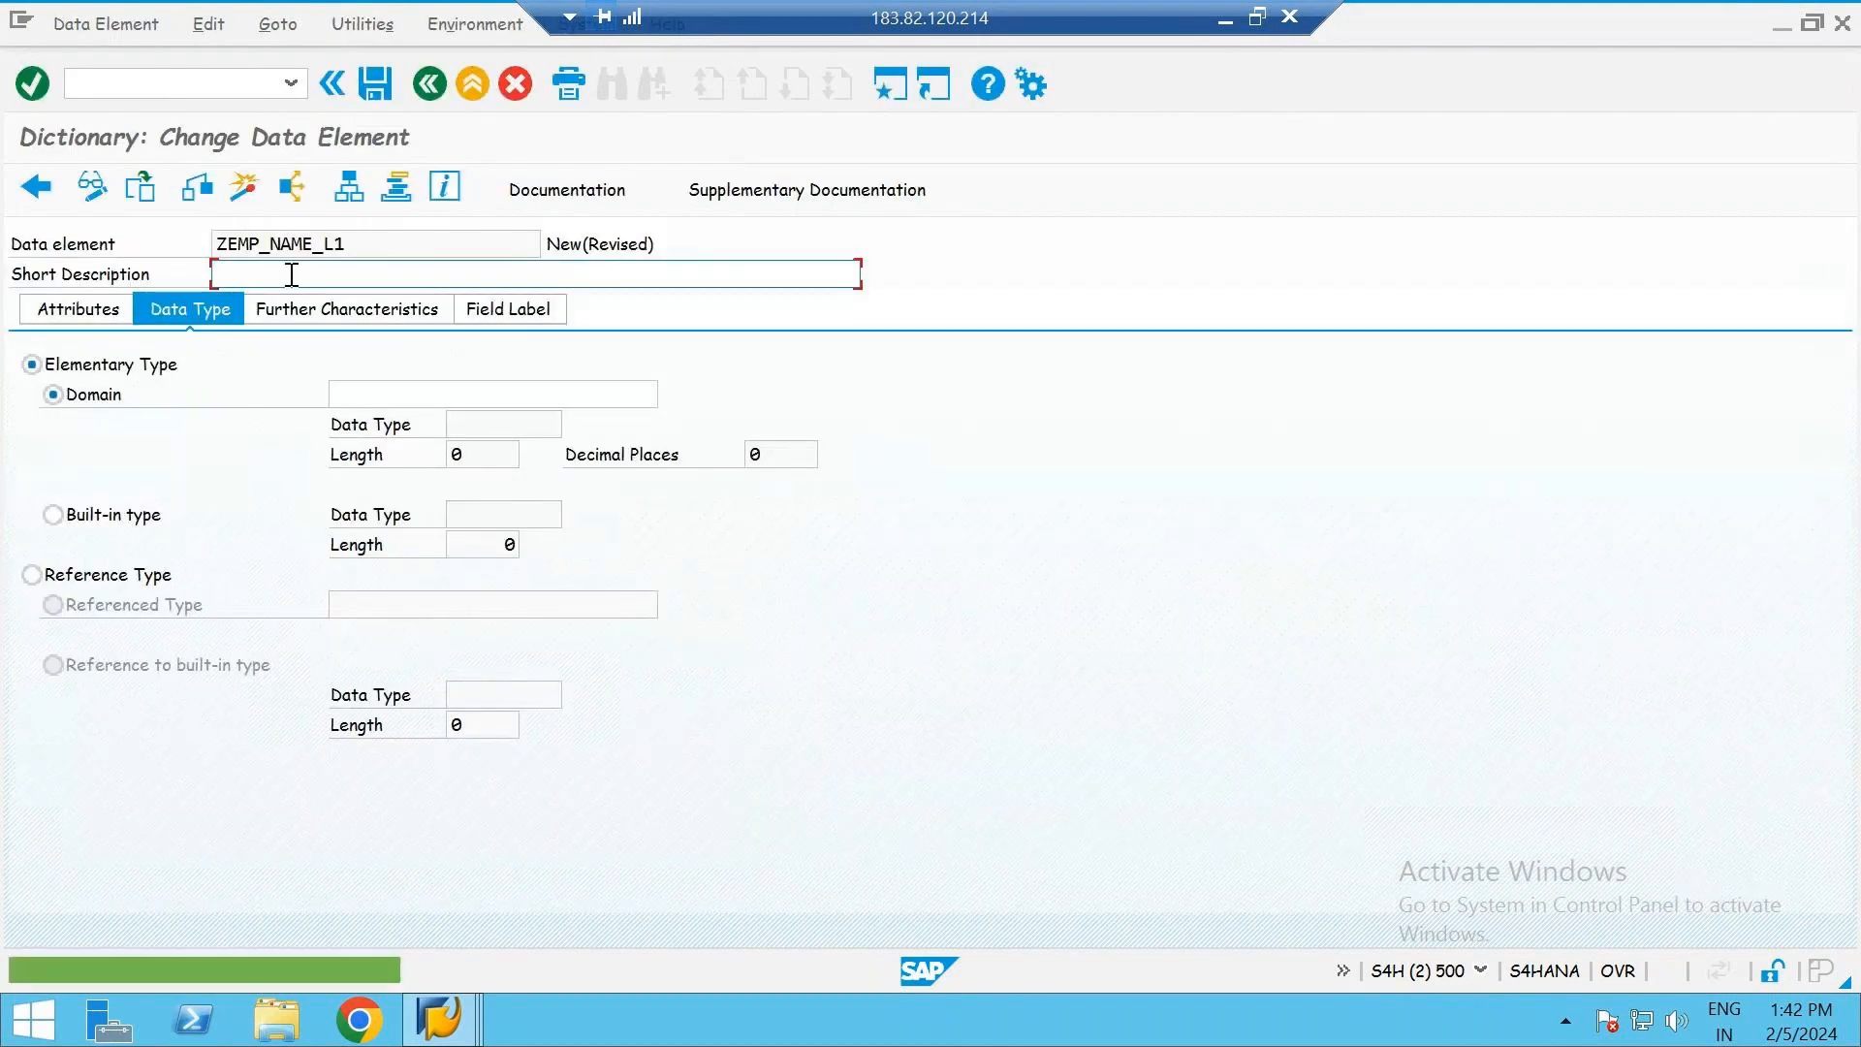
- Enter "Lst name of Employee" as the short description of data element ZEMP_NAME_L1
{"action": "type", "text": "a"}
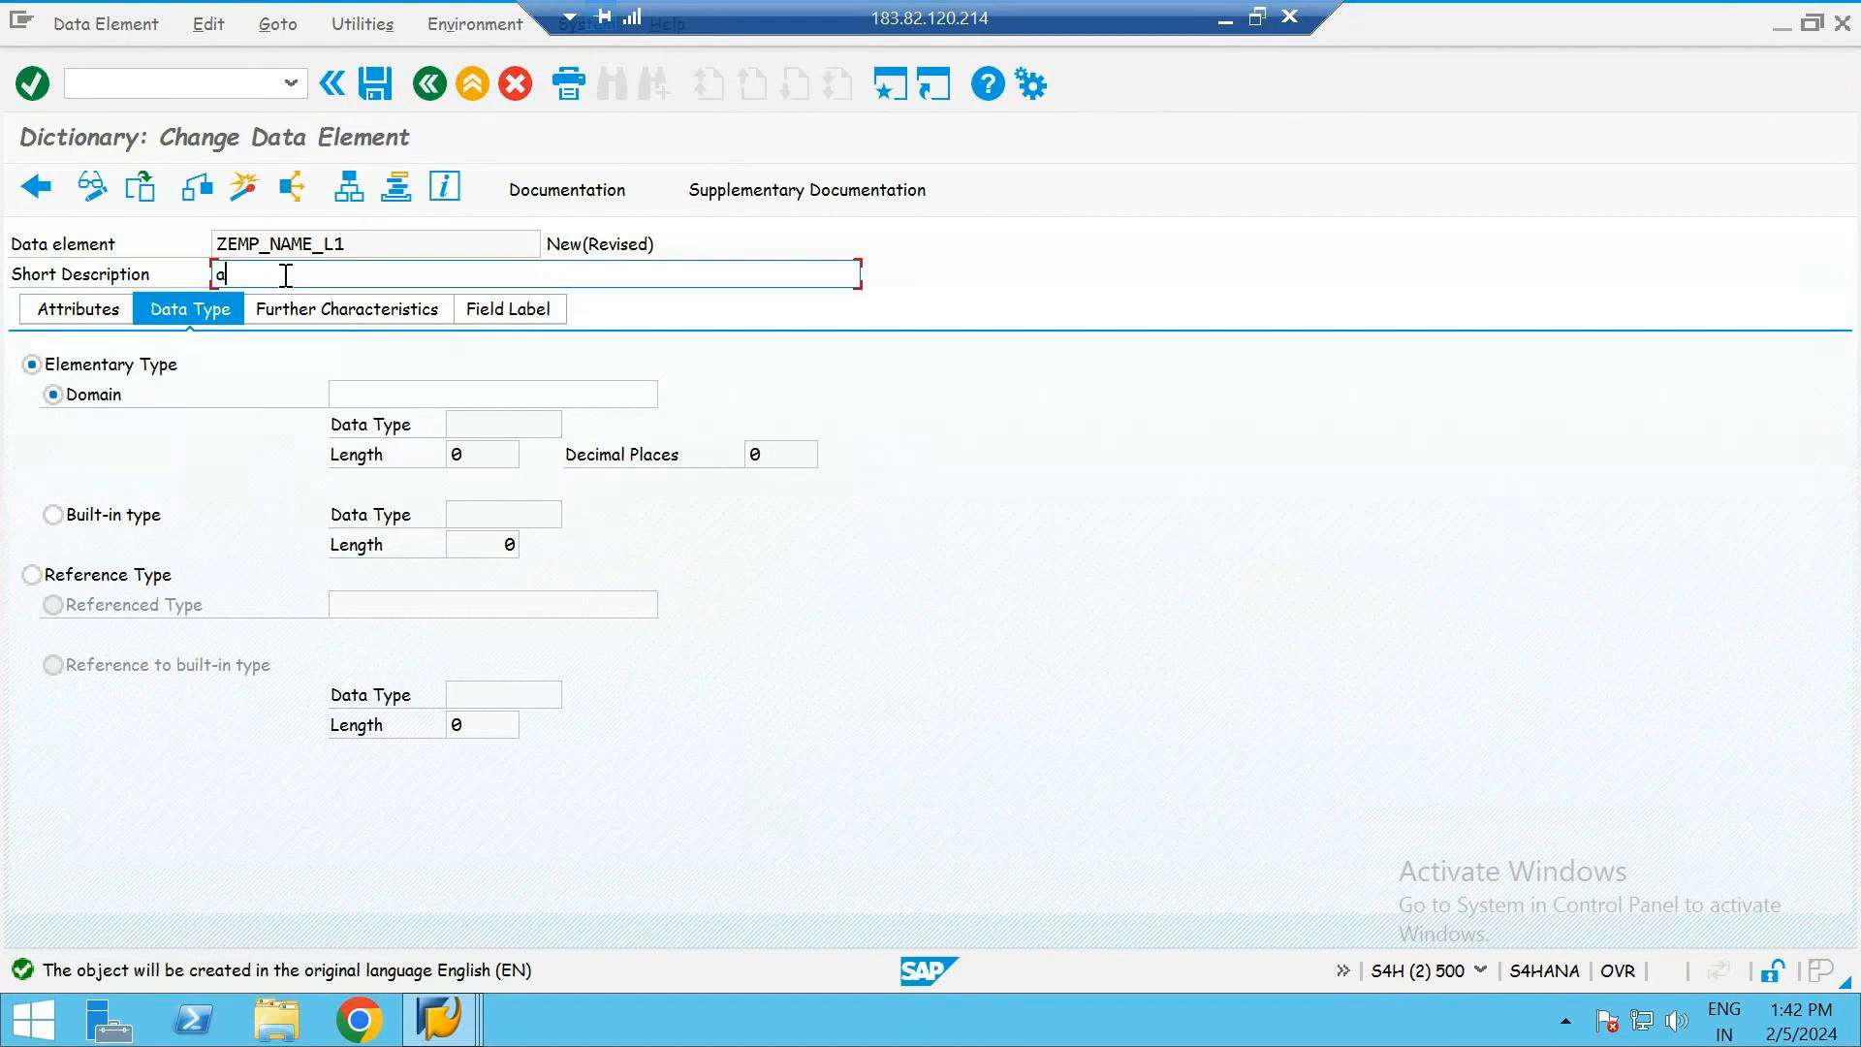
{"action": "type", "text": "st name of Employee"}
{"action": "left_click", "coordinate": [399, 397]}
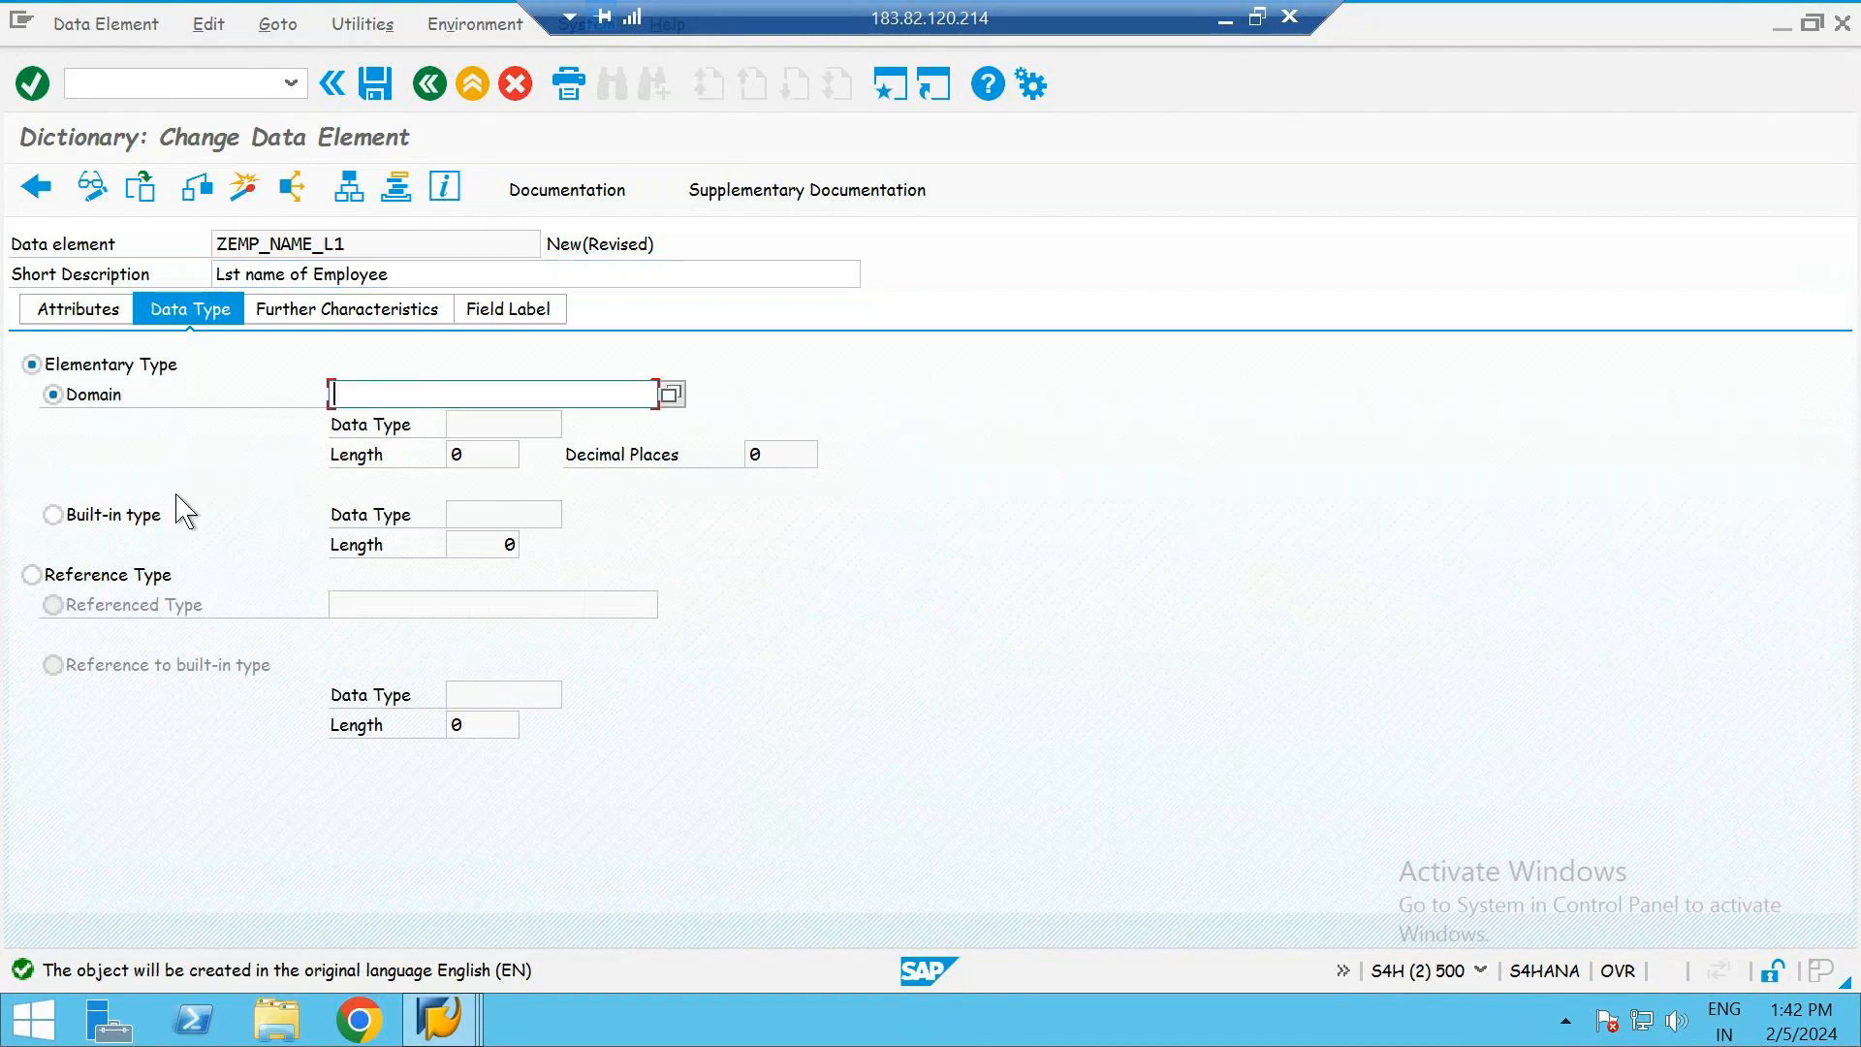
{"action": "left_click", "coordinate": [70, 514]}
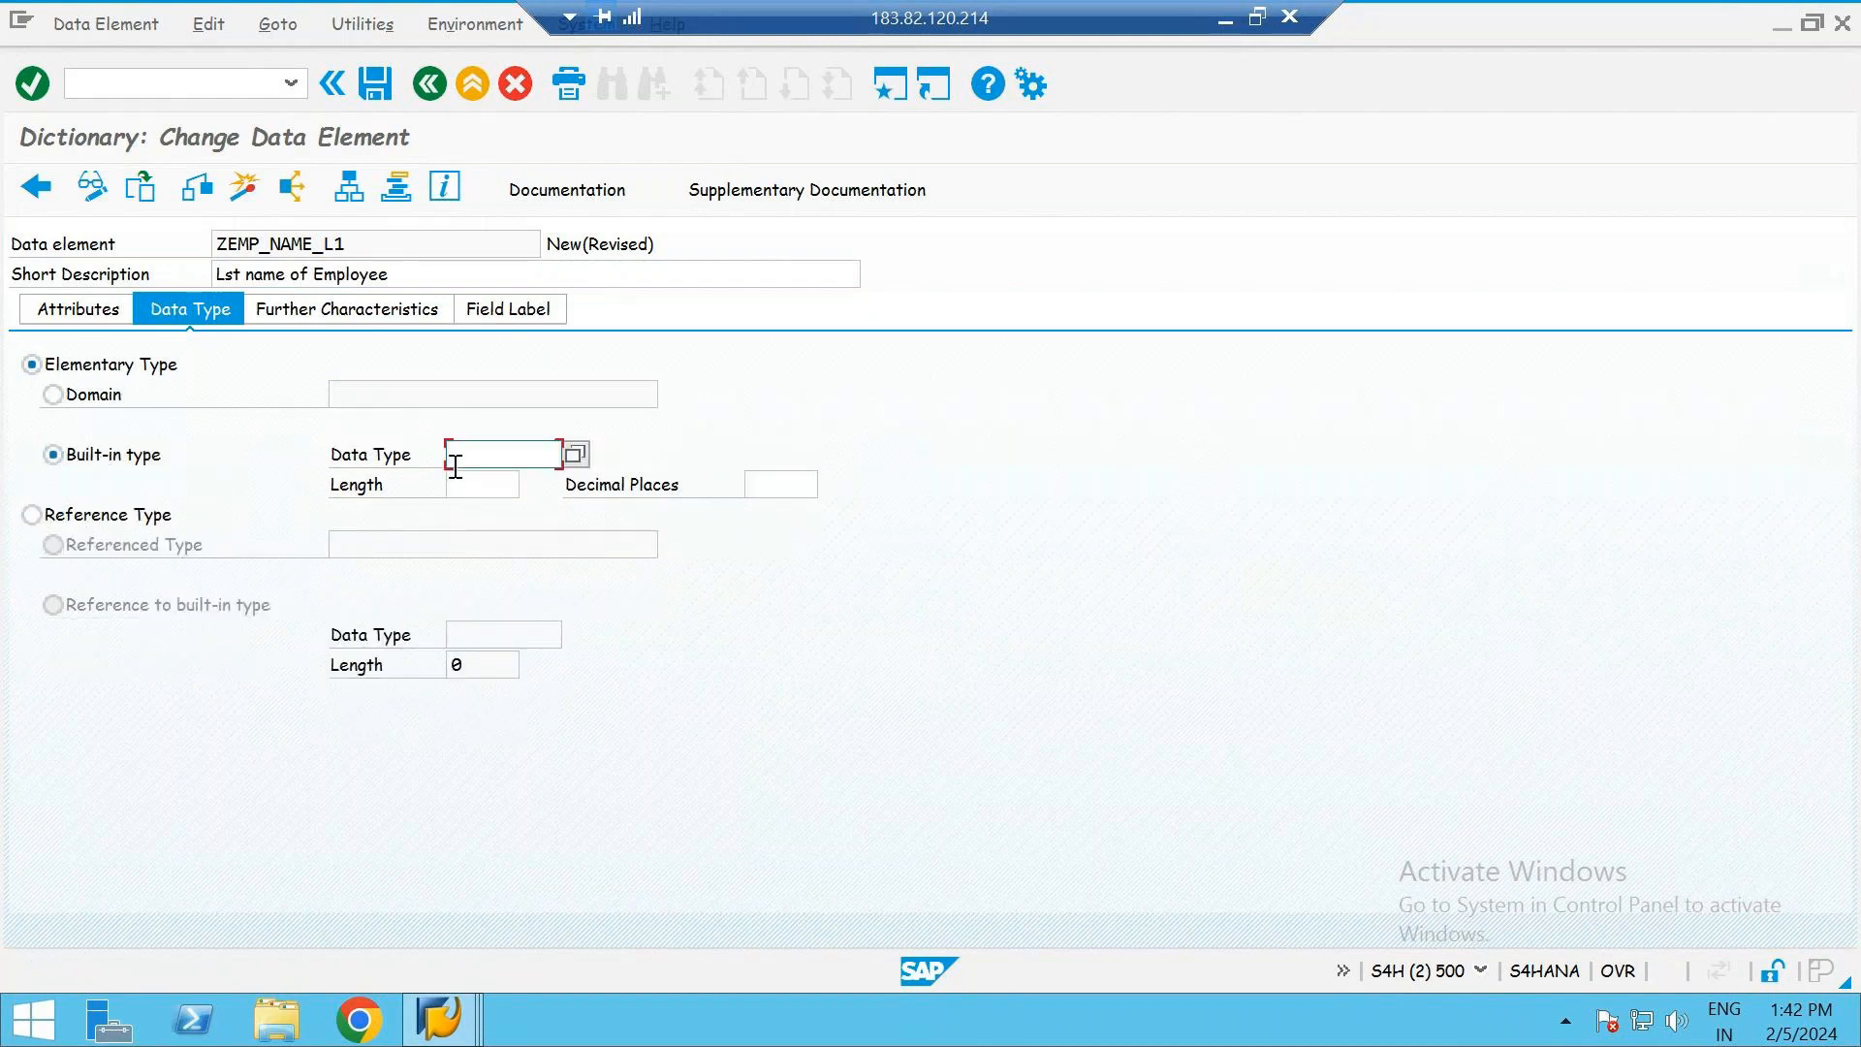
{"action": "left_click", "coordinate": [487, 485]}
{"action": "left_click", "coordinate": [474, 450]}
{"action": "left_click", "coordinate": [487, 482]}
{"action": "left_click", "coordinate": [474, 453]}
{"action": "left_click", "coordinate": [480, 483]}
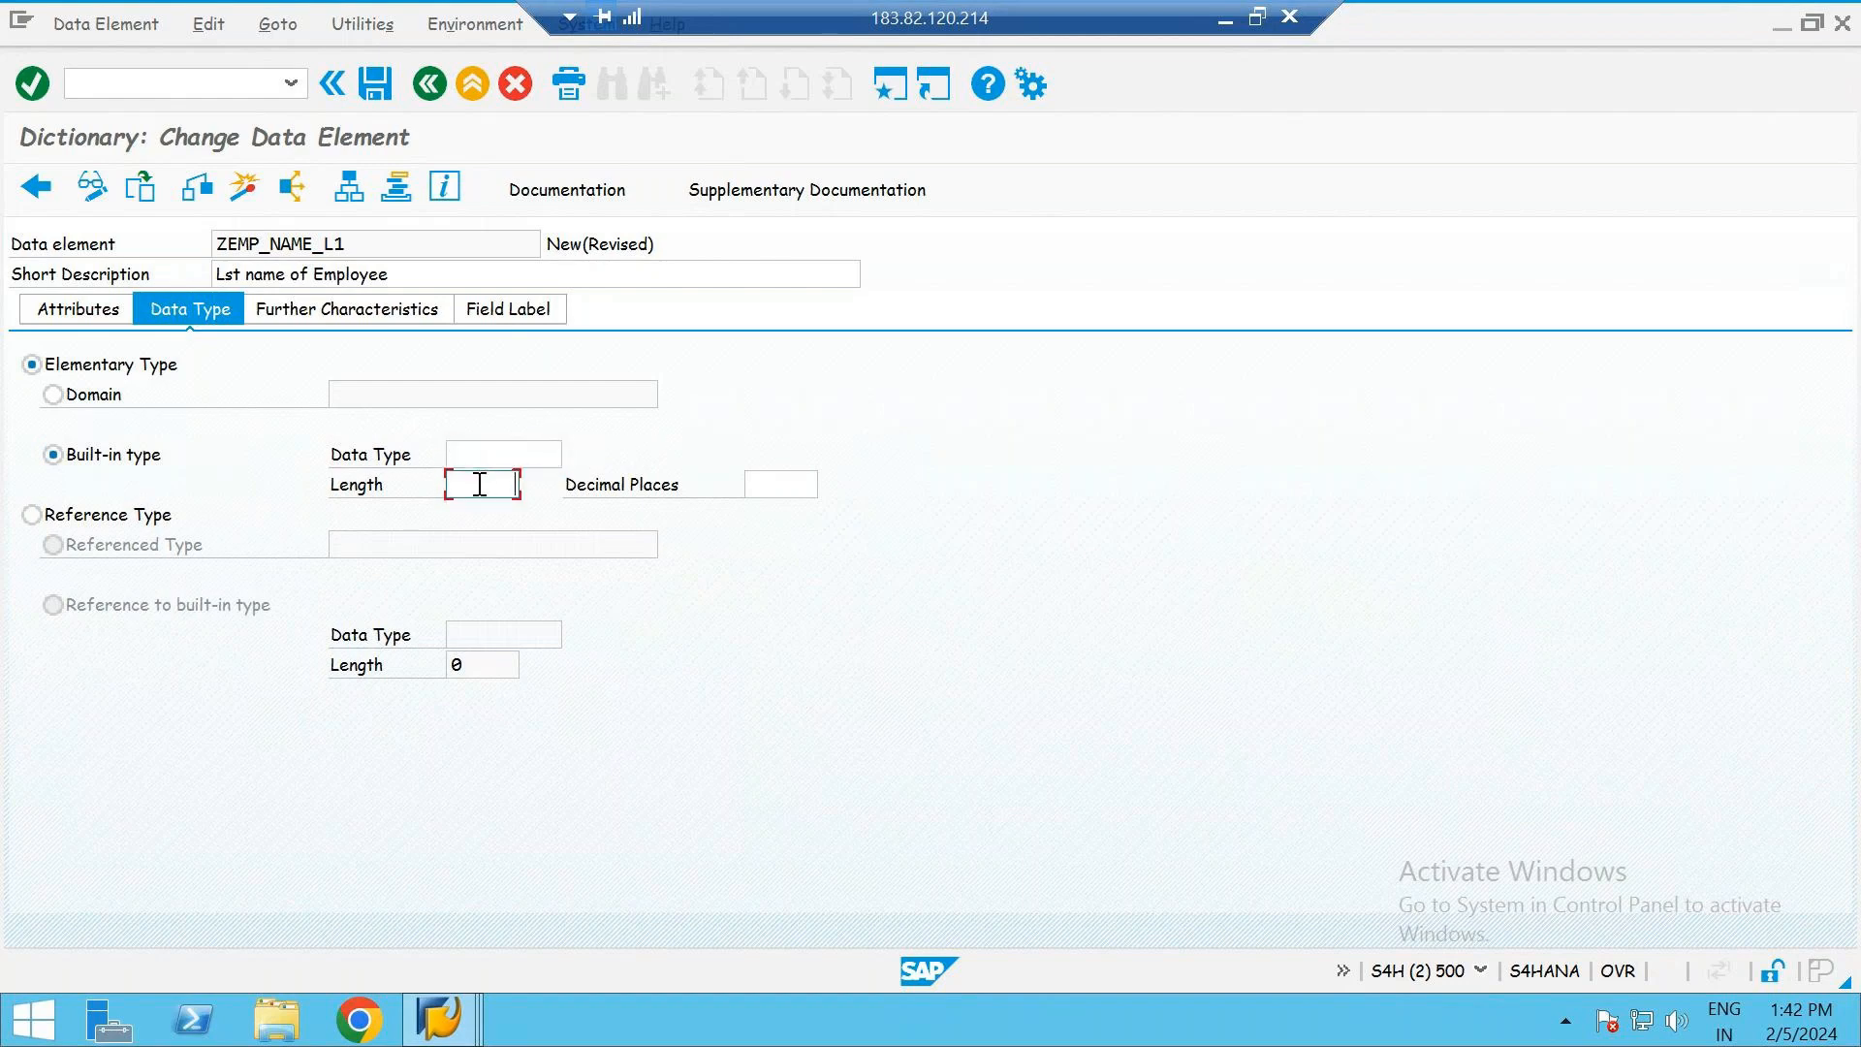
{"action": "left_click", "coordinate": [115, 393]}
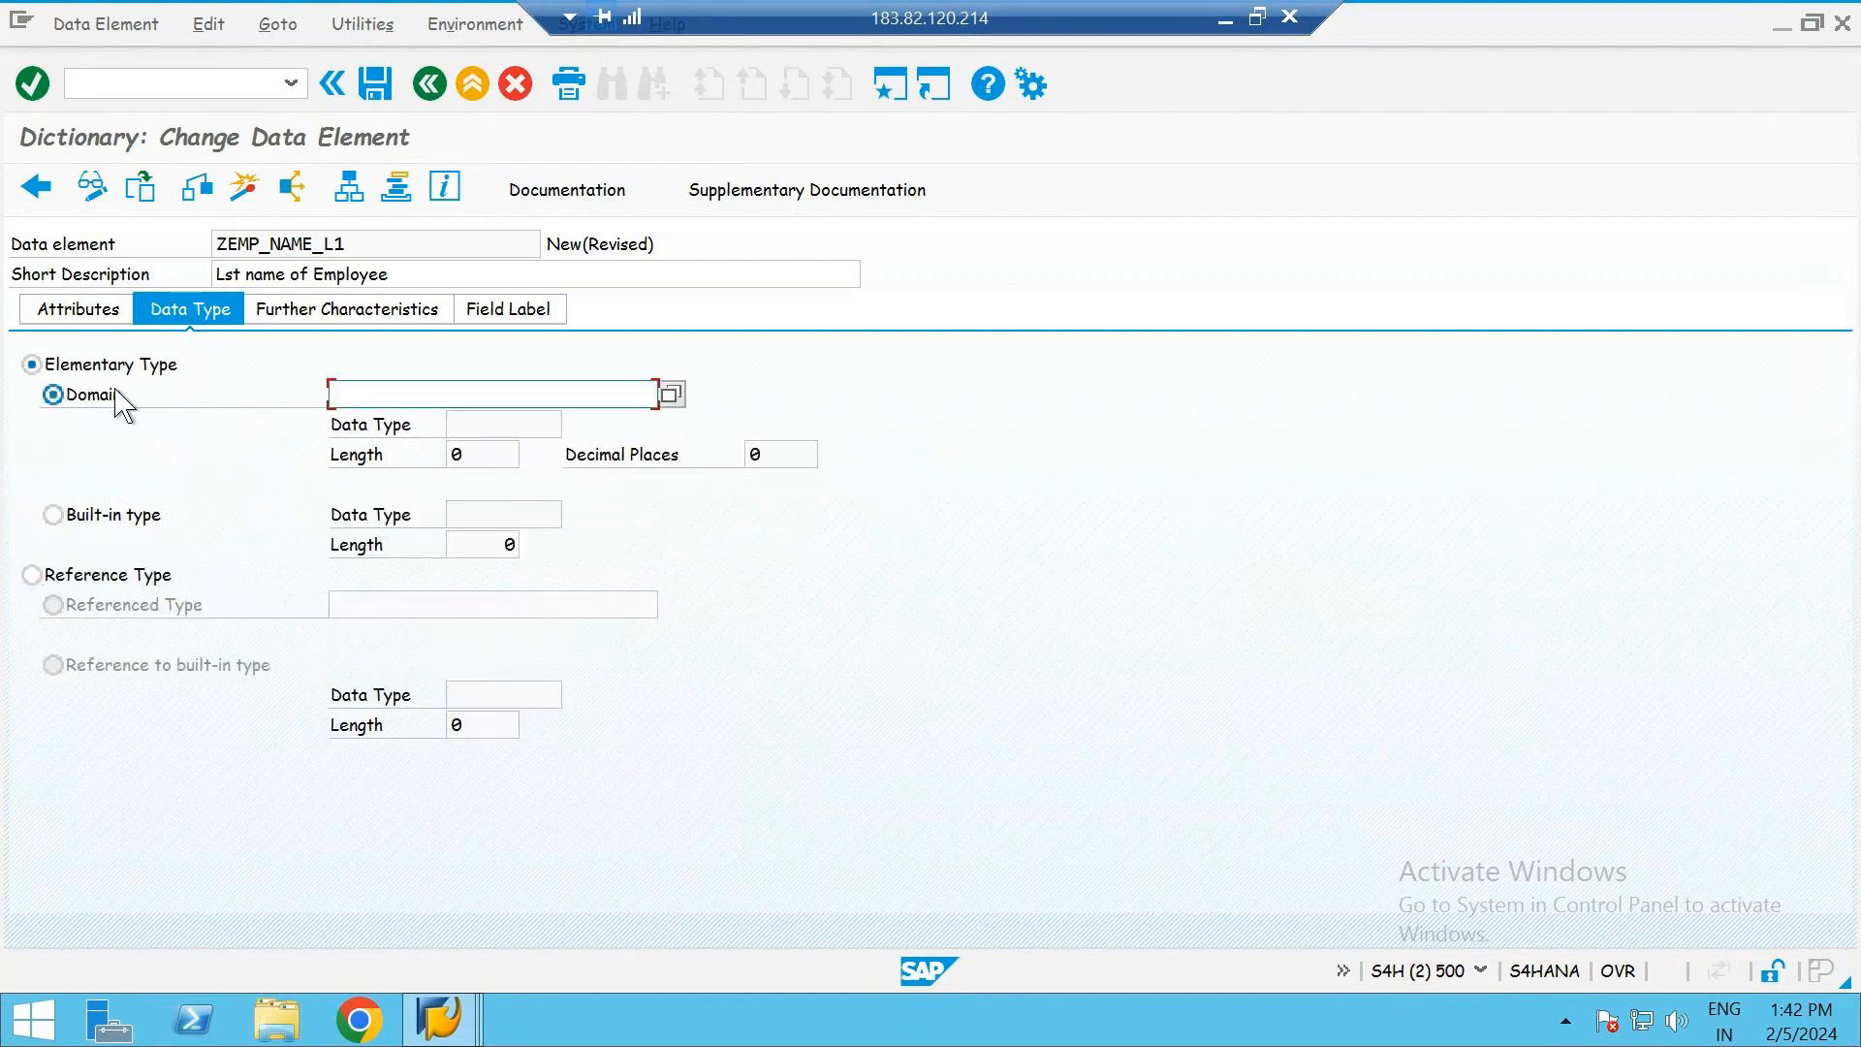
{"action": "left_click", "coordinate": [421, 396]}
- Define the data element with the built-in type CHAR and a length of 20 instead of a domain
{"action": "left_click", "coordinate": [129, 516]}
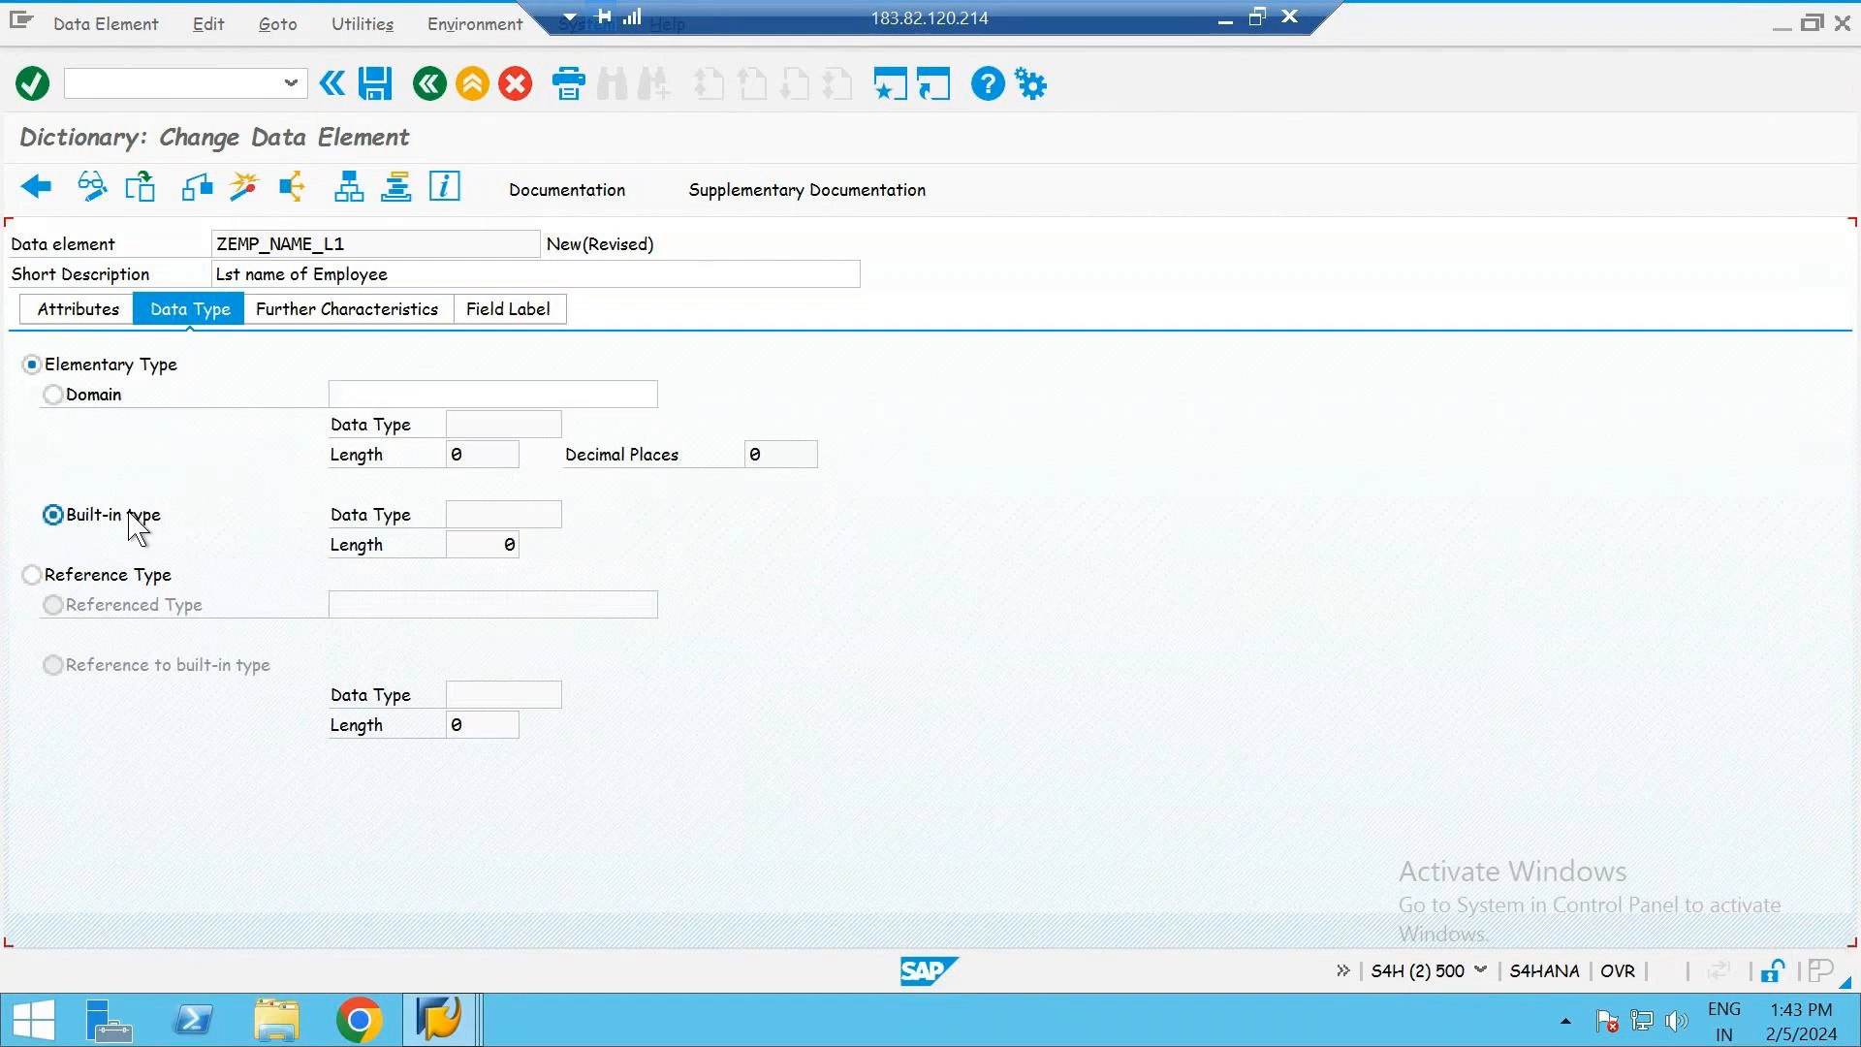
{"action": "left_click", "coordinate": [473, 455]}
{"action": "left_click", "coordinate": [579, 460]}
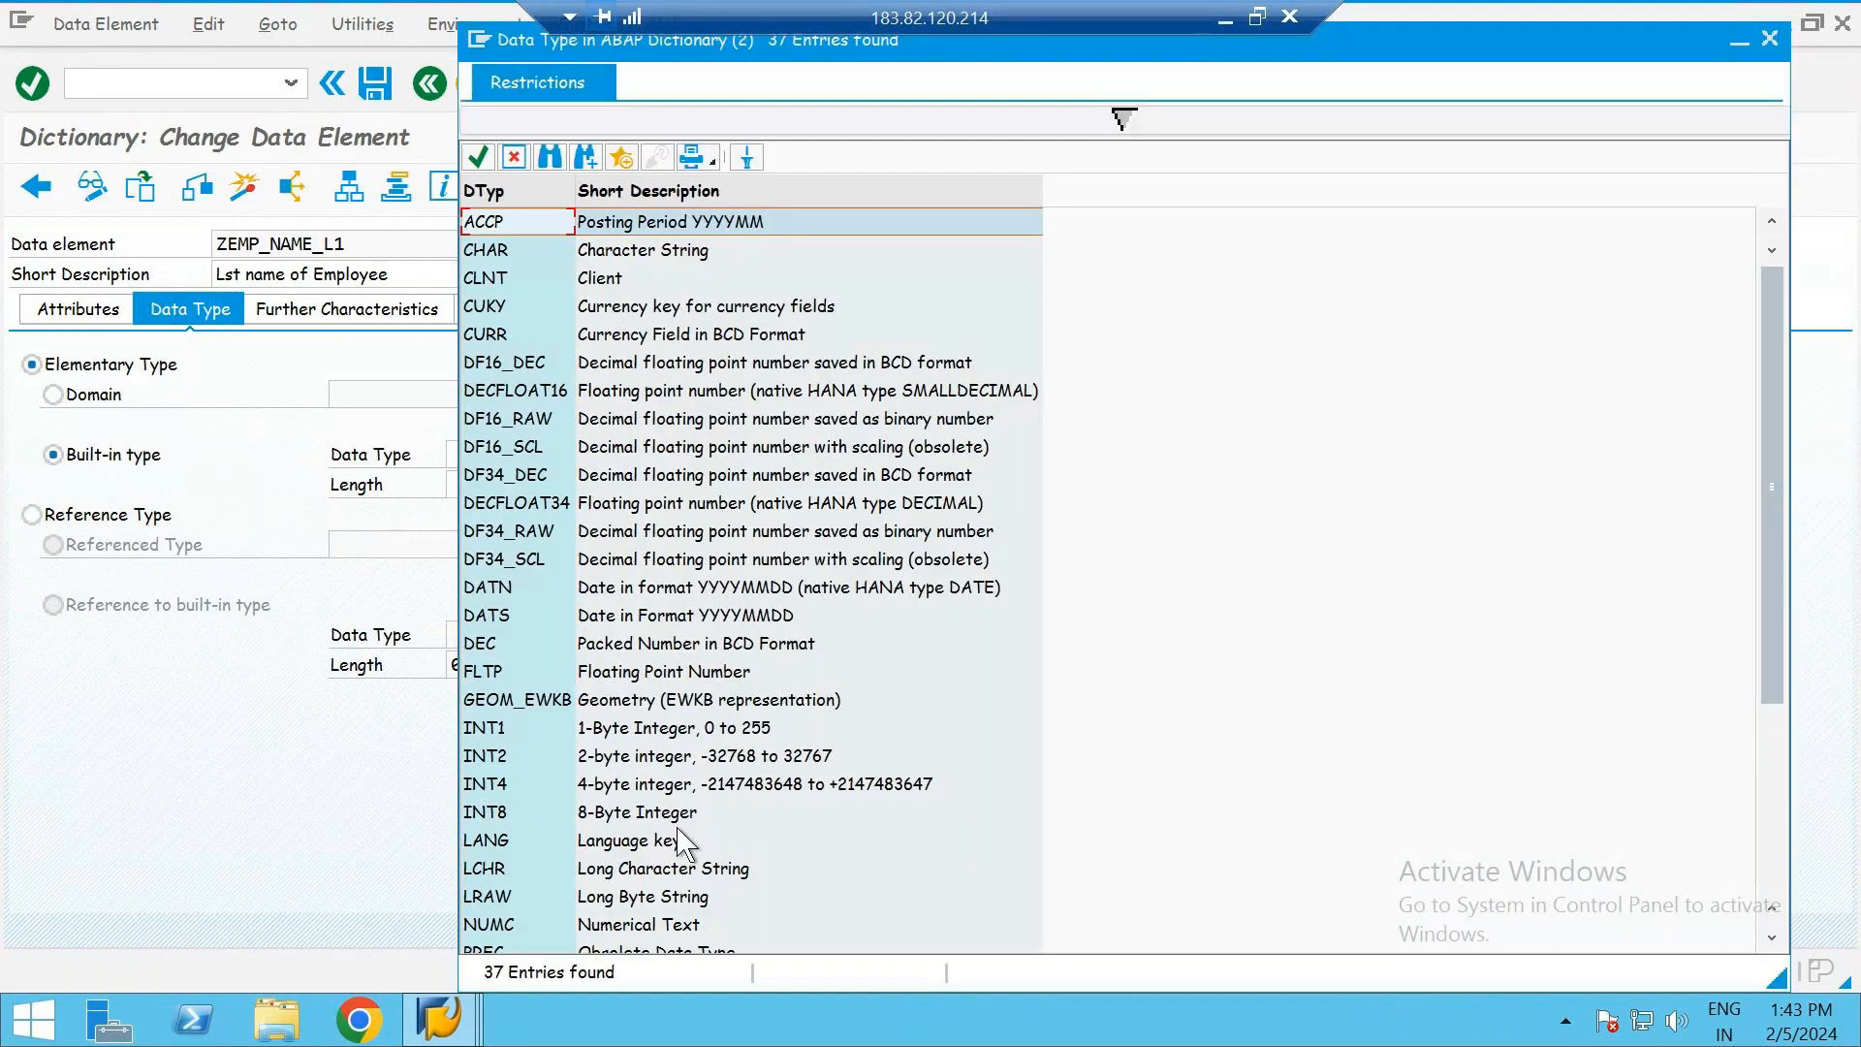
{"action": "left_click", "coordinate": [637, 254]}
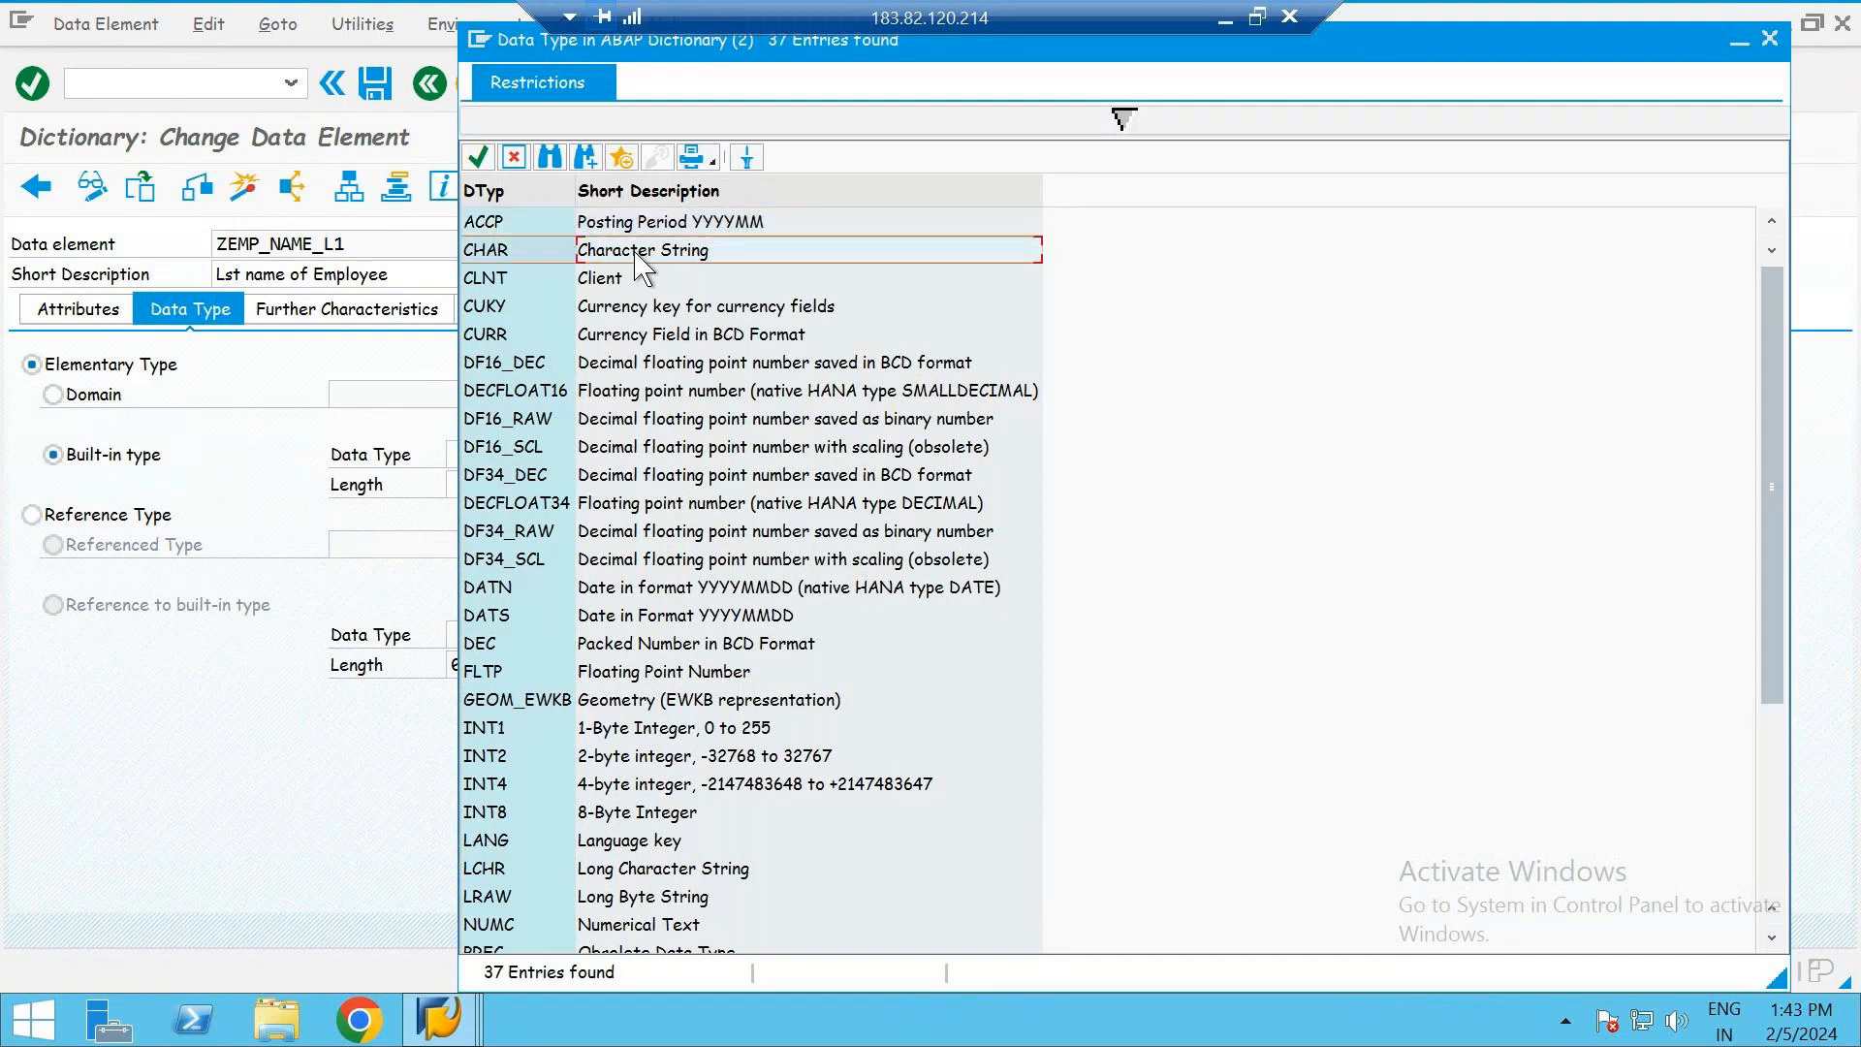
{"action": "double_click", "coordinate": [642, 267]}
{"action": "left_click", "coordinate": [485, 489]}
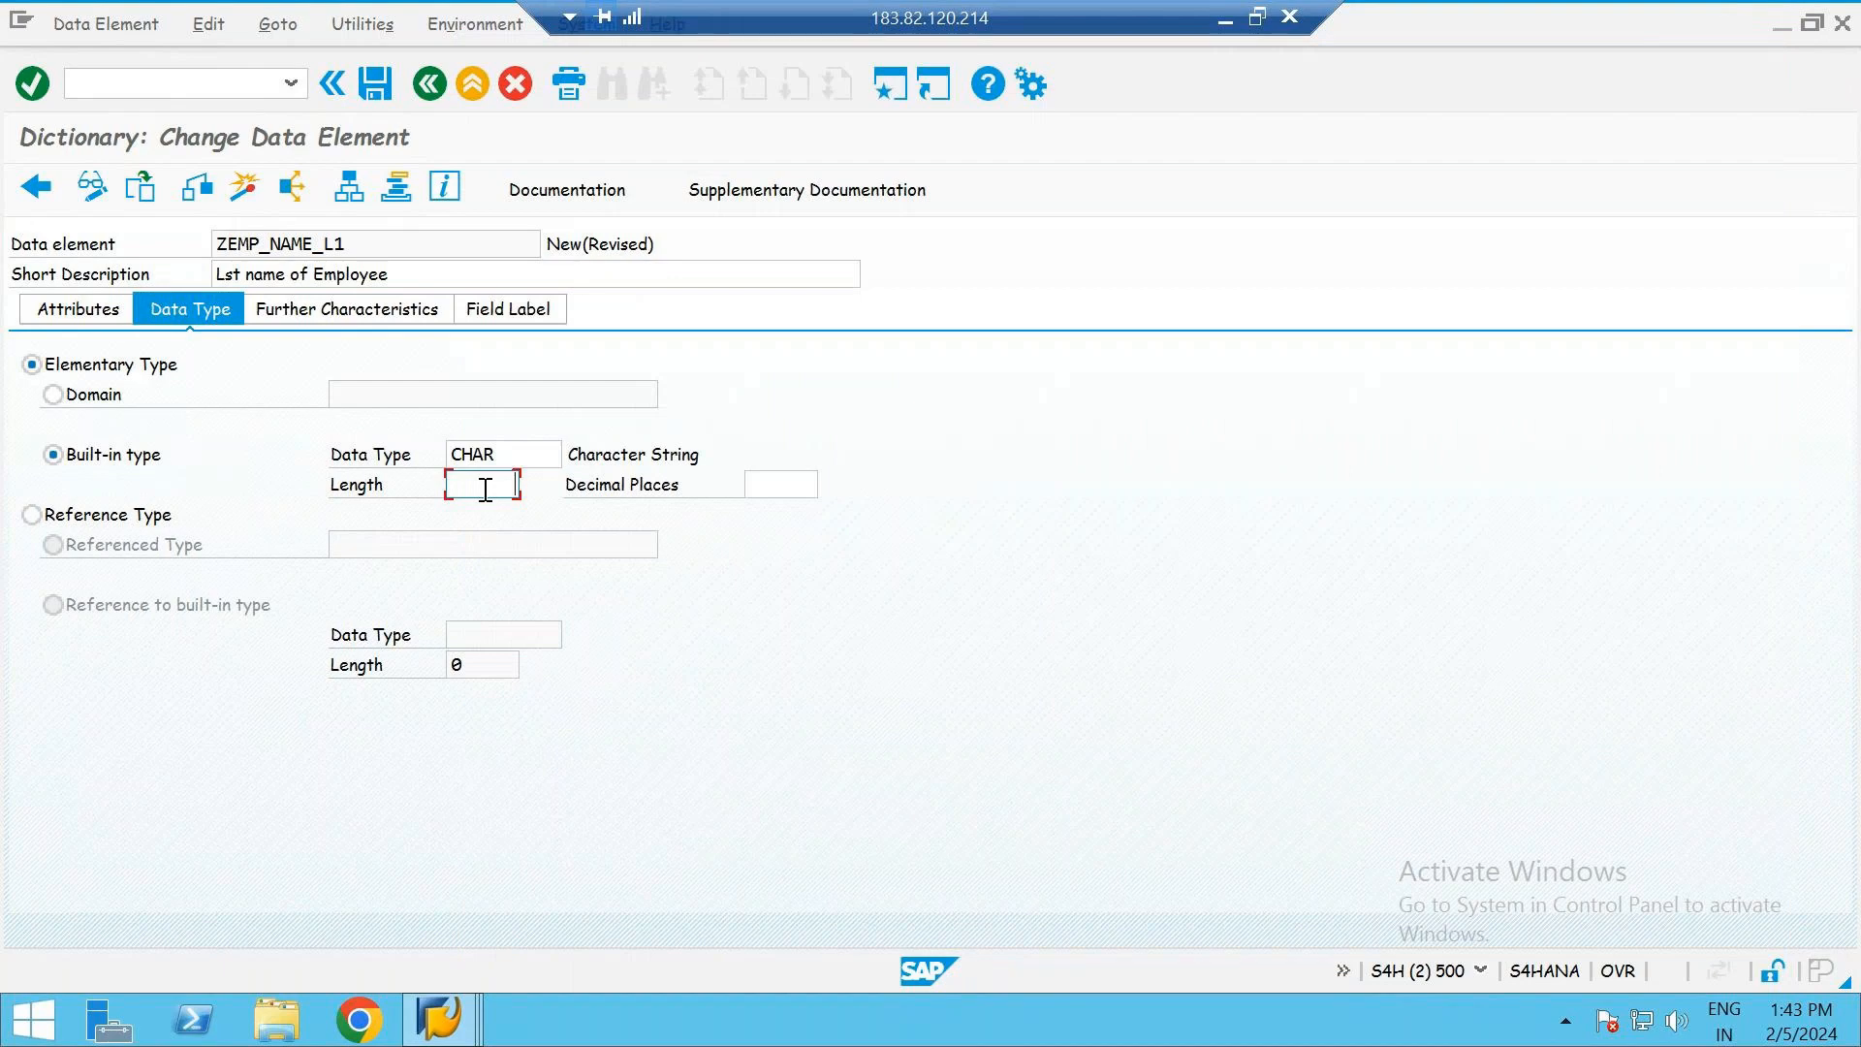
{"action": "type", "text": "20"}
{"action": "key", "text": "Return"}
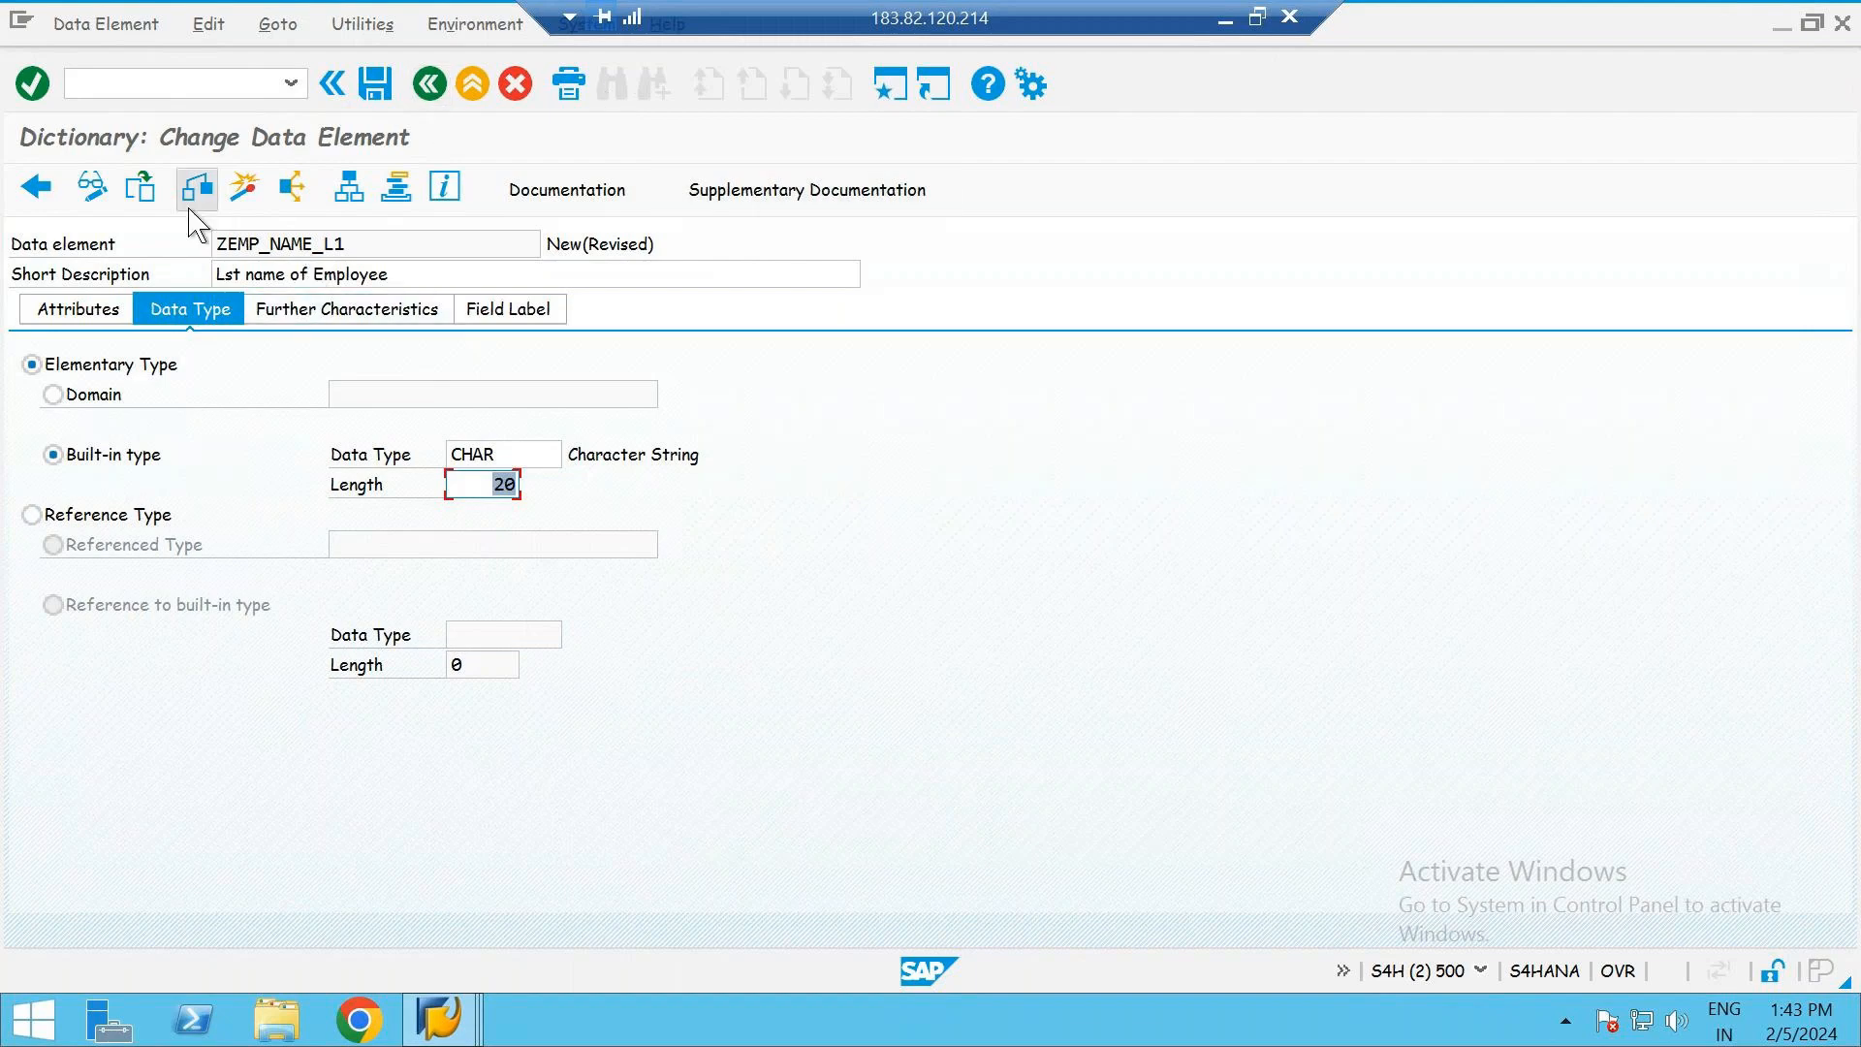
- Activate data element ZEMP_NAME_L1 as a local object and return to the table's fields
{"action": "left_click", "coordinate": [254, 199]}
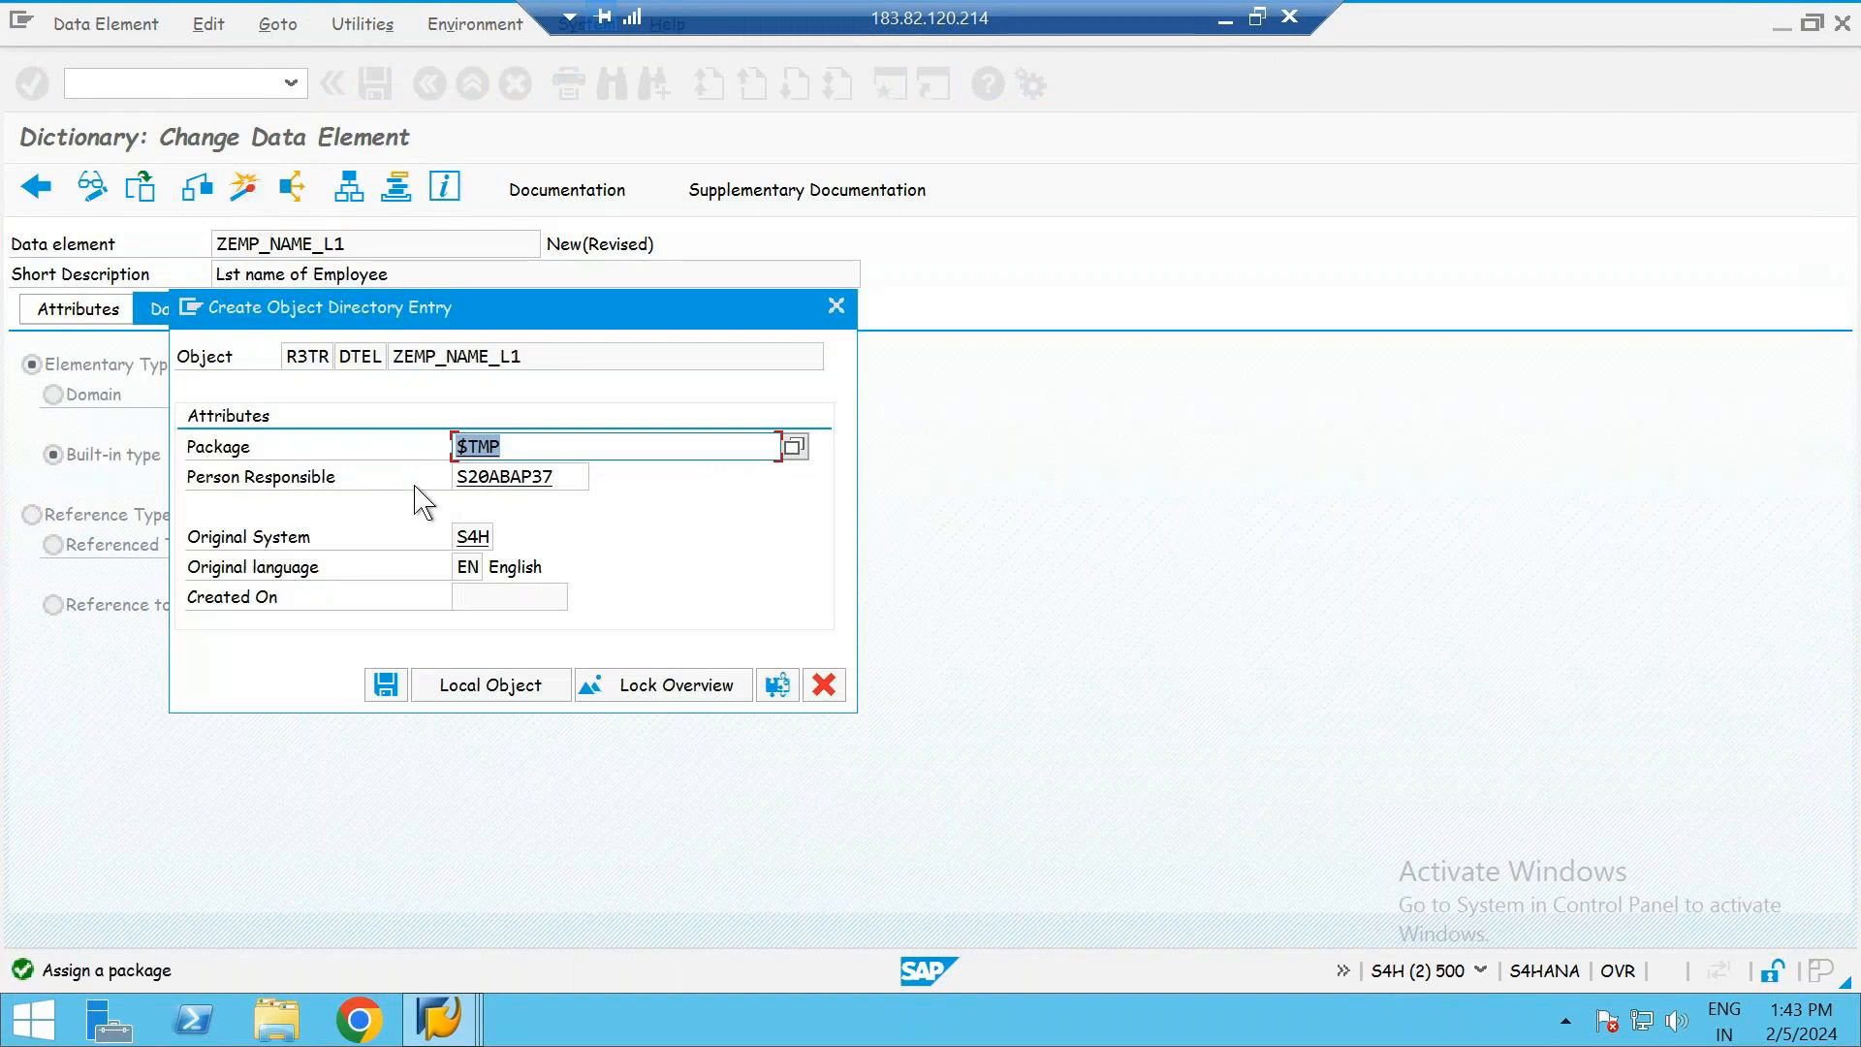
{"action": "left_click", "coordinate": [501, 693]}
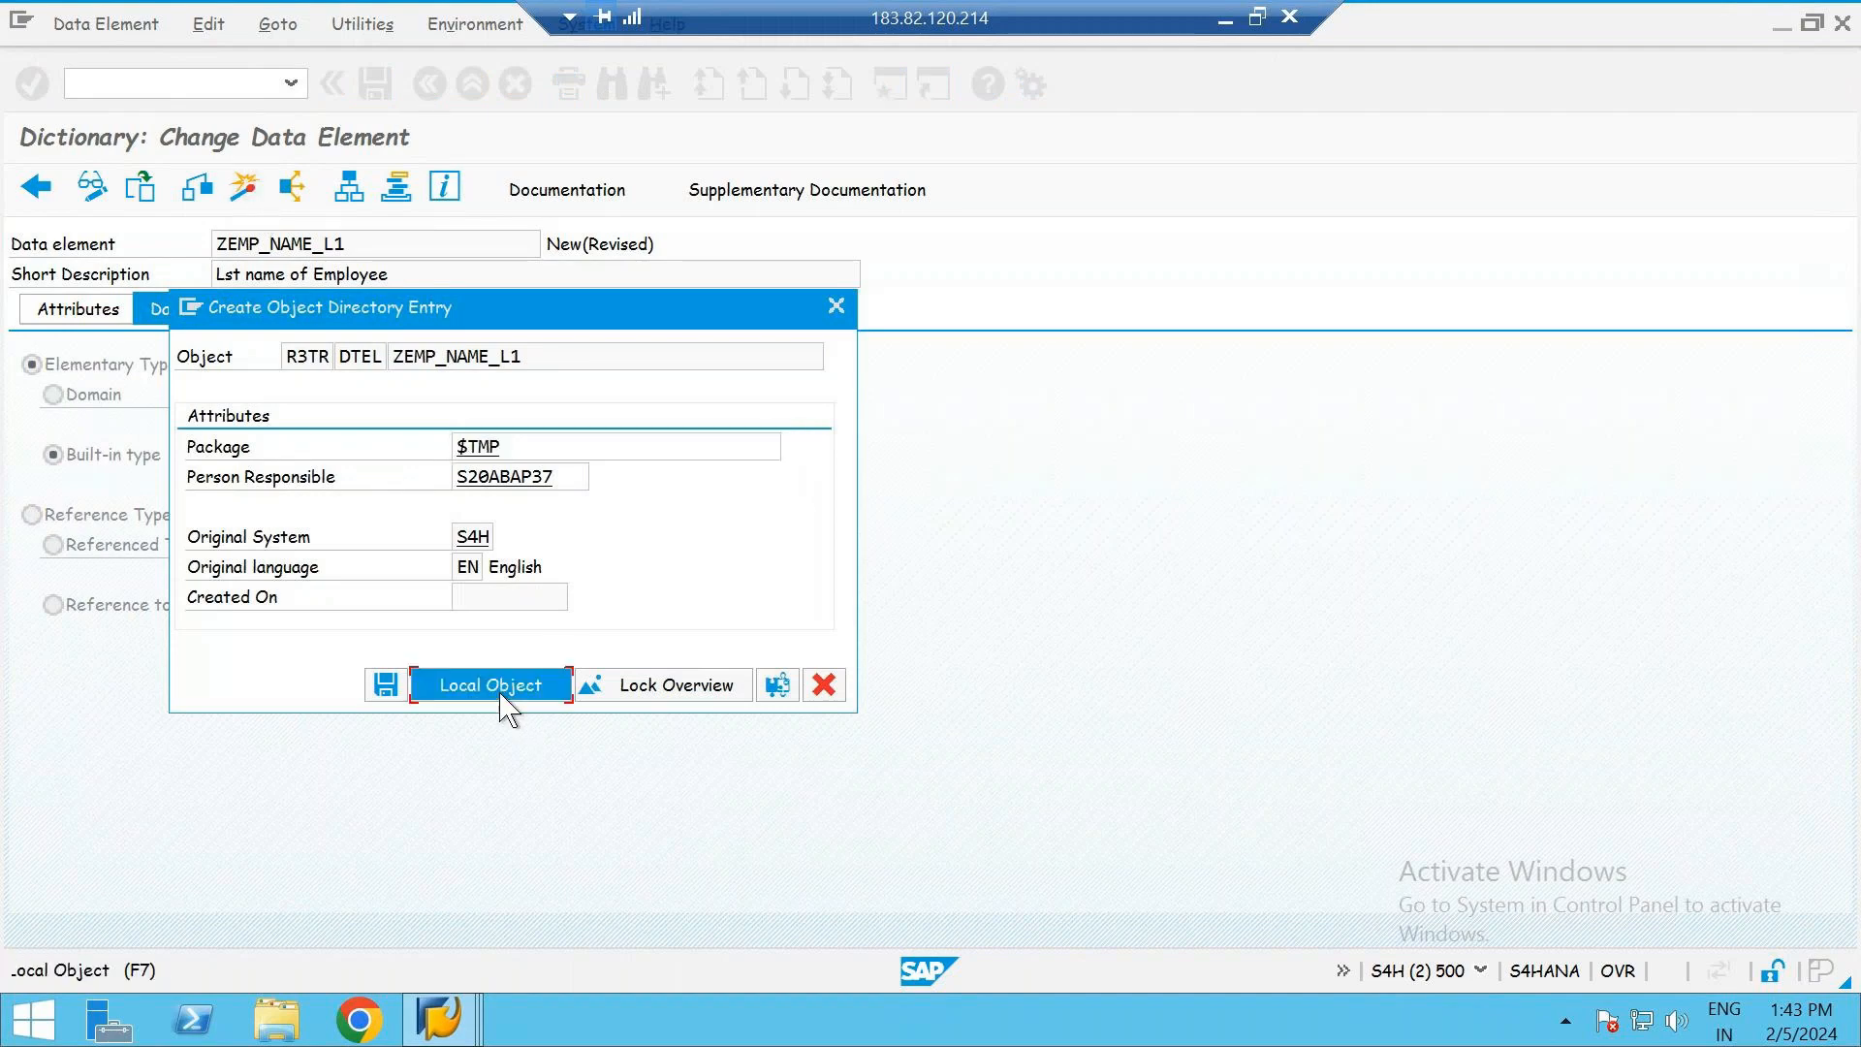
{"action": "key", "text": "Return"}
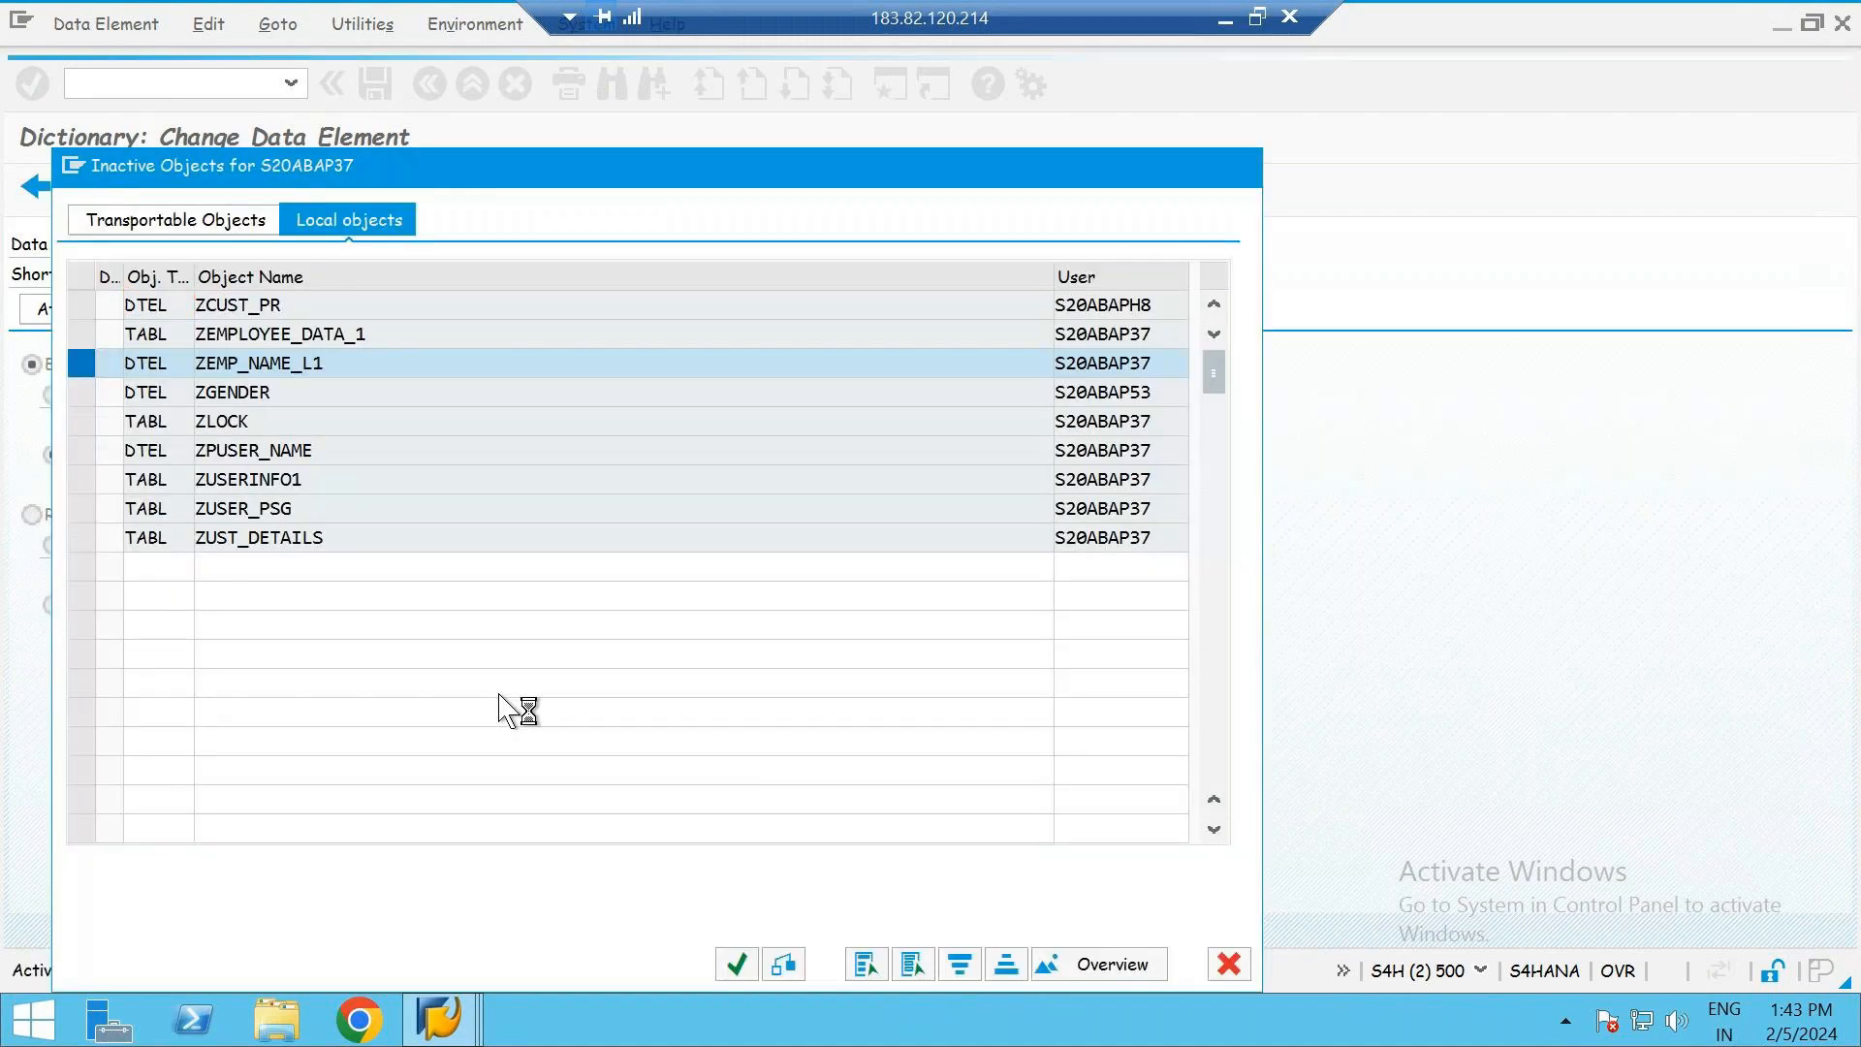
{"action": "key", "text": "Return"}
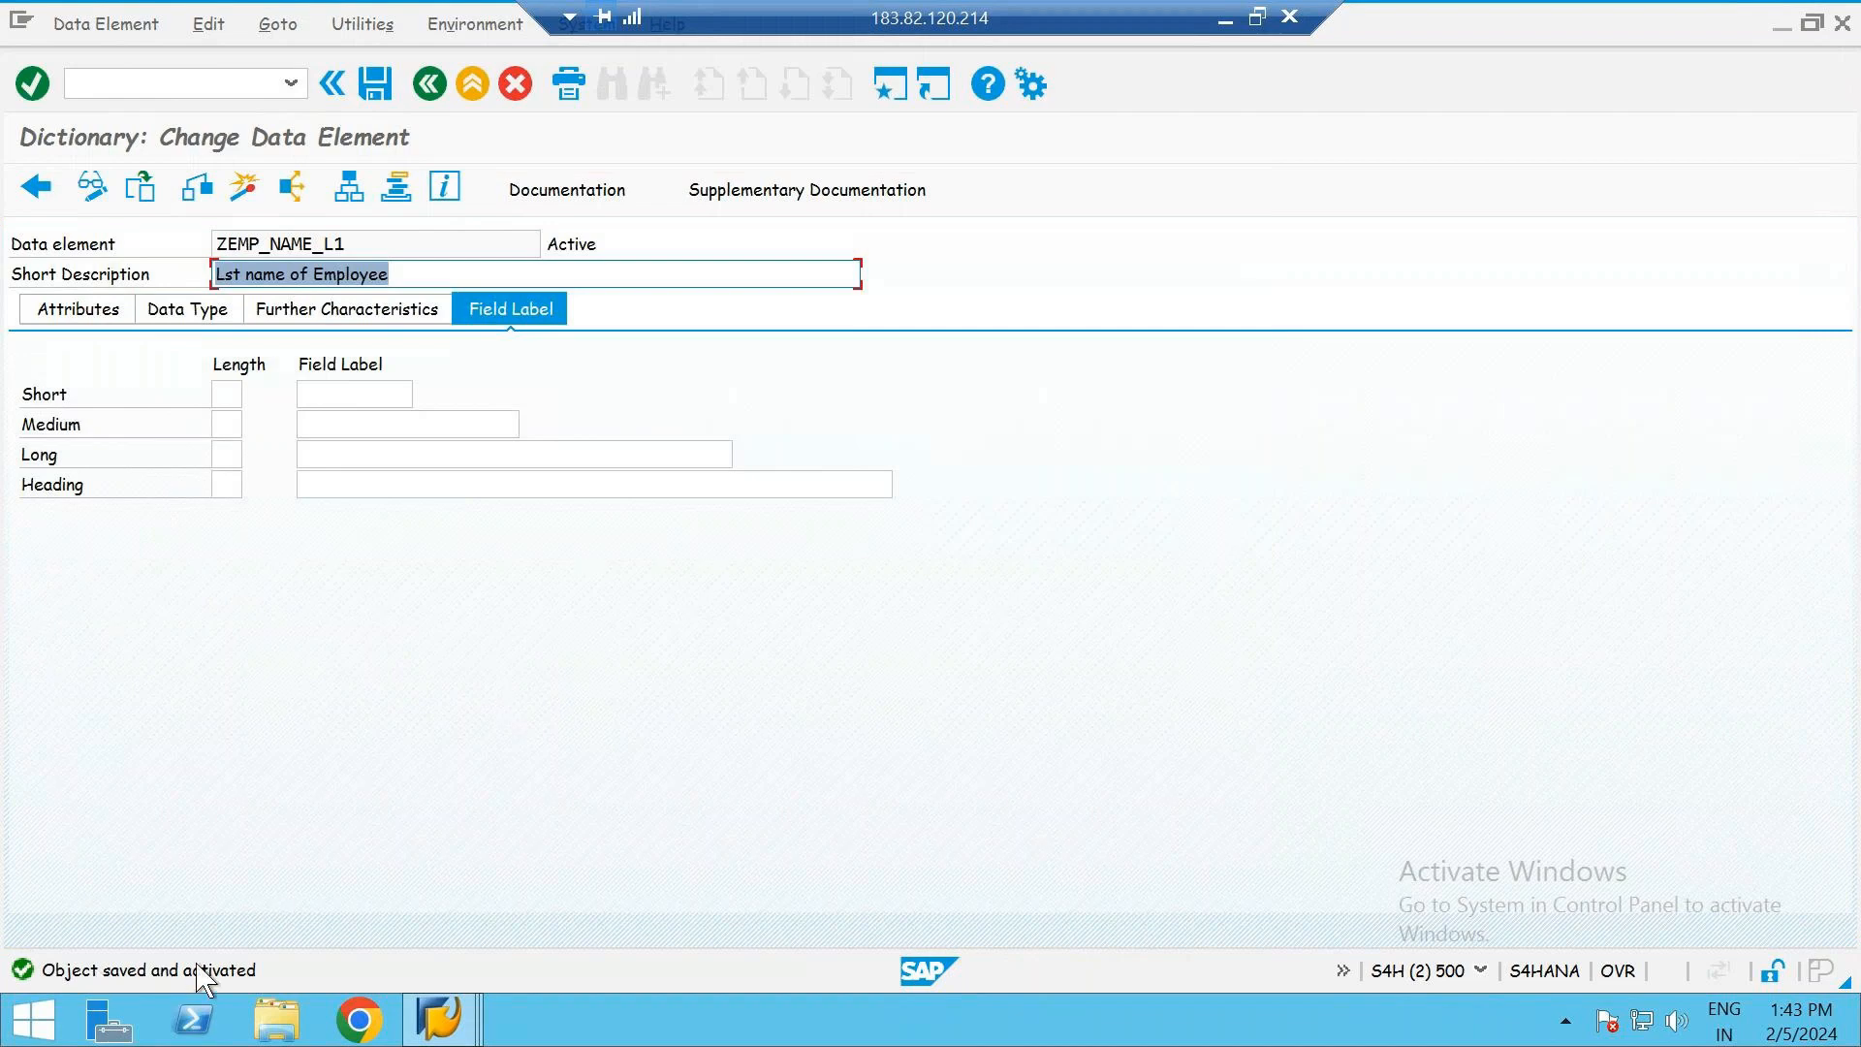
{"action": "left_click", "coordinate": [609, 246]}
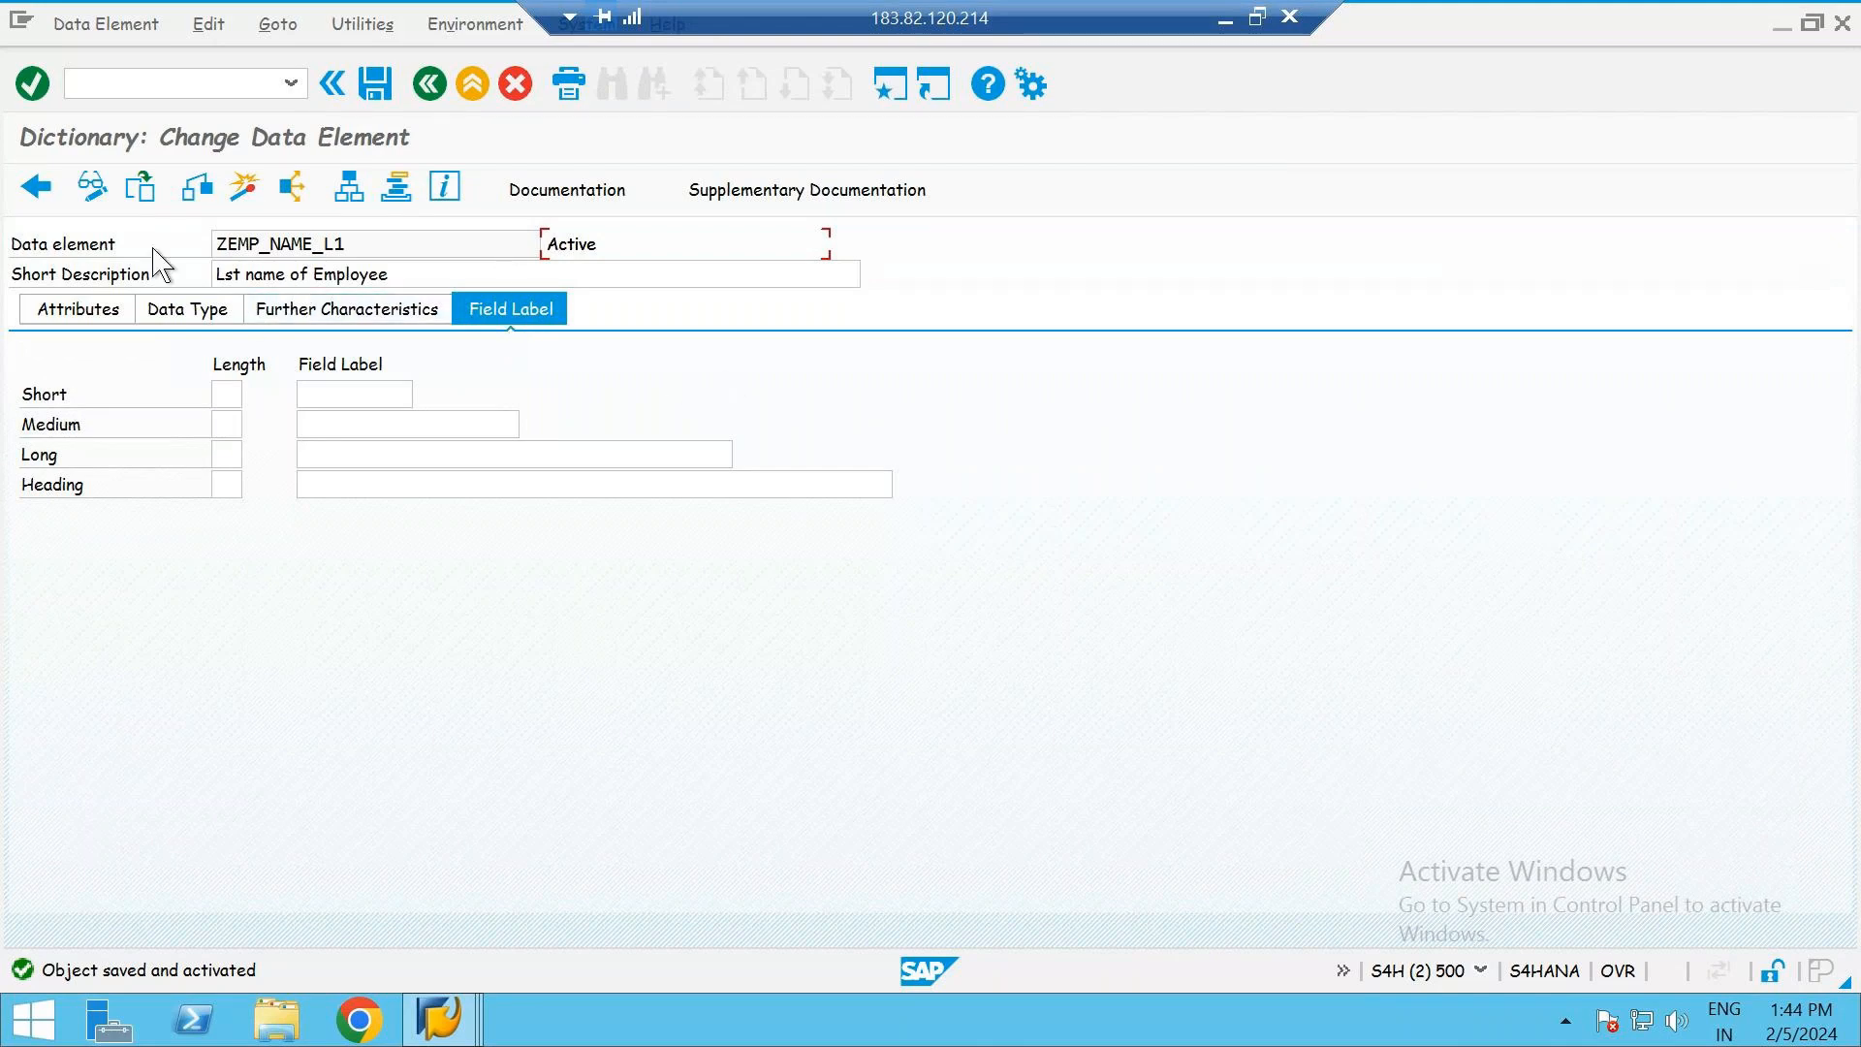
{"action": "left_click", "coordinate": [427, 89]}
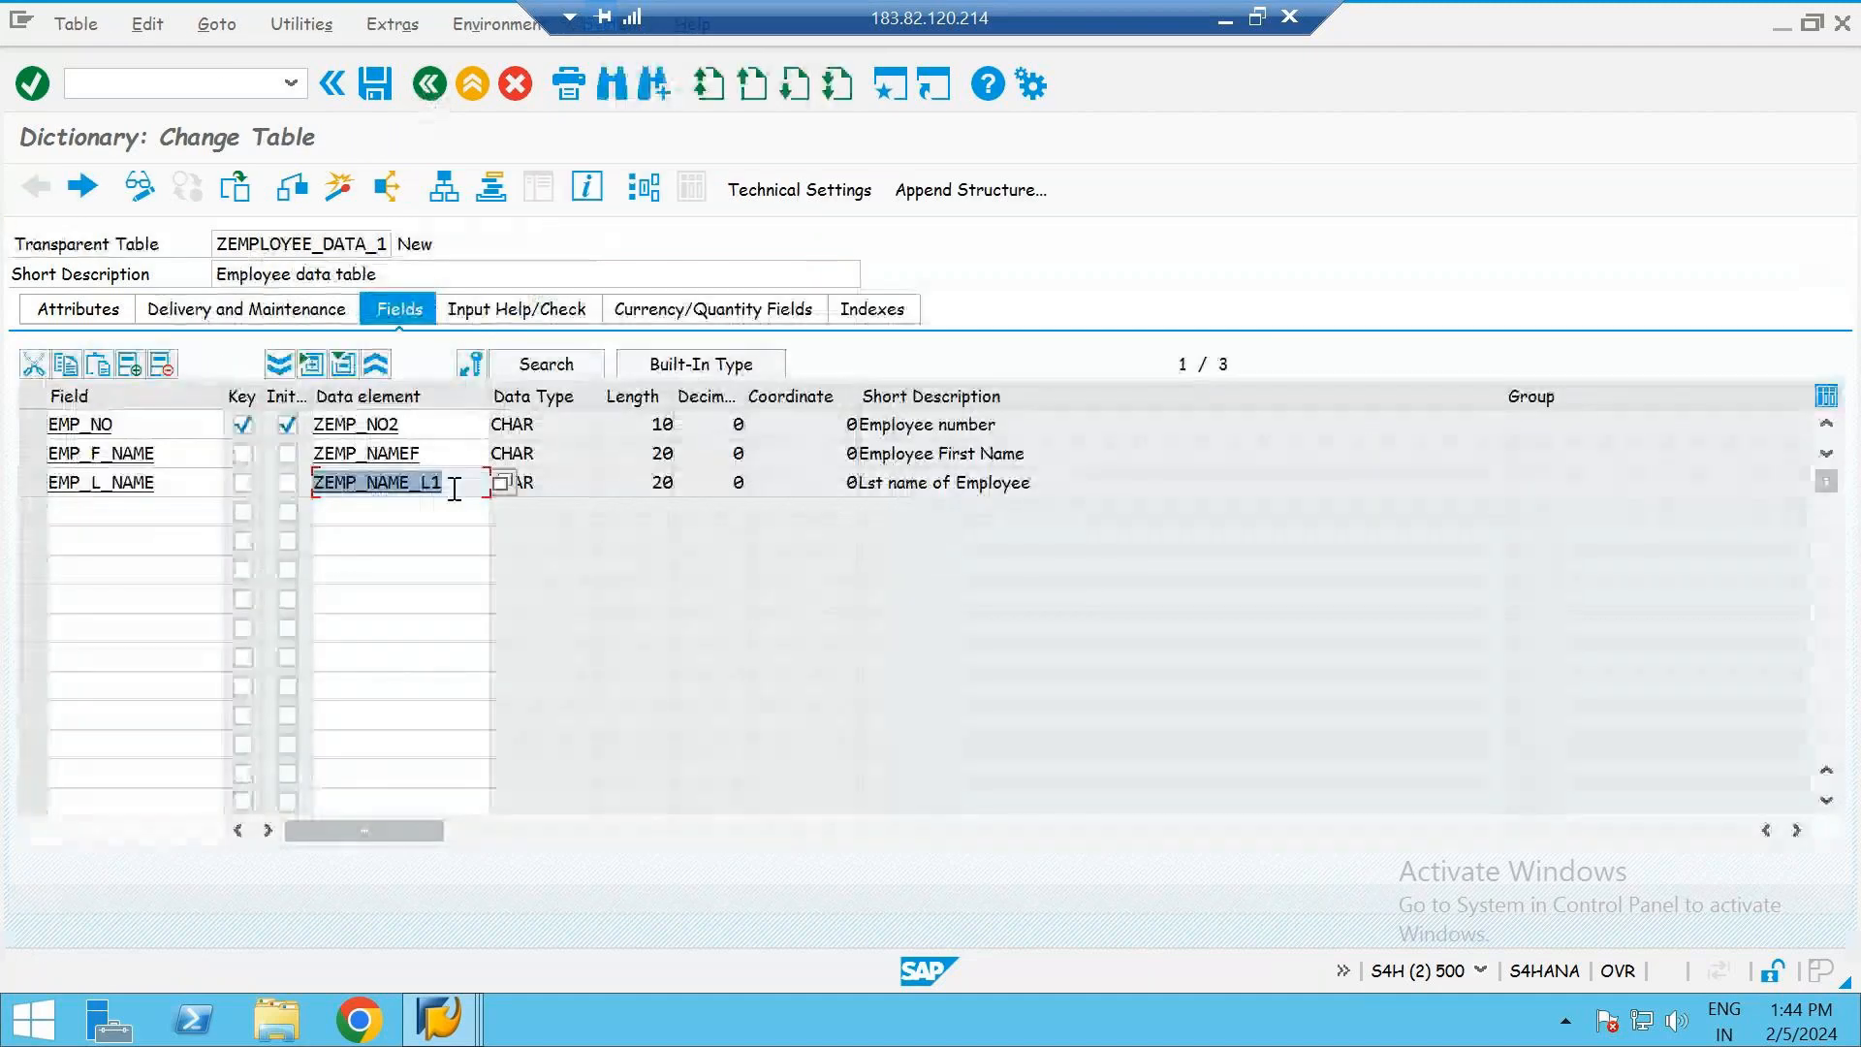
- Inspect the data type and domain definition behind data element ZEMP_NO2, and return to the table's fields
{"action": "left_click", "coordinate": [452, 485]}
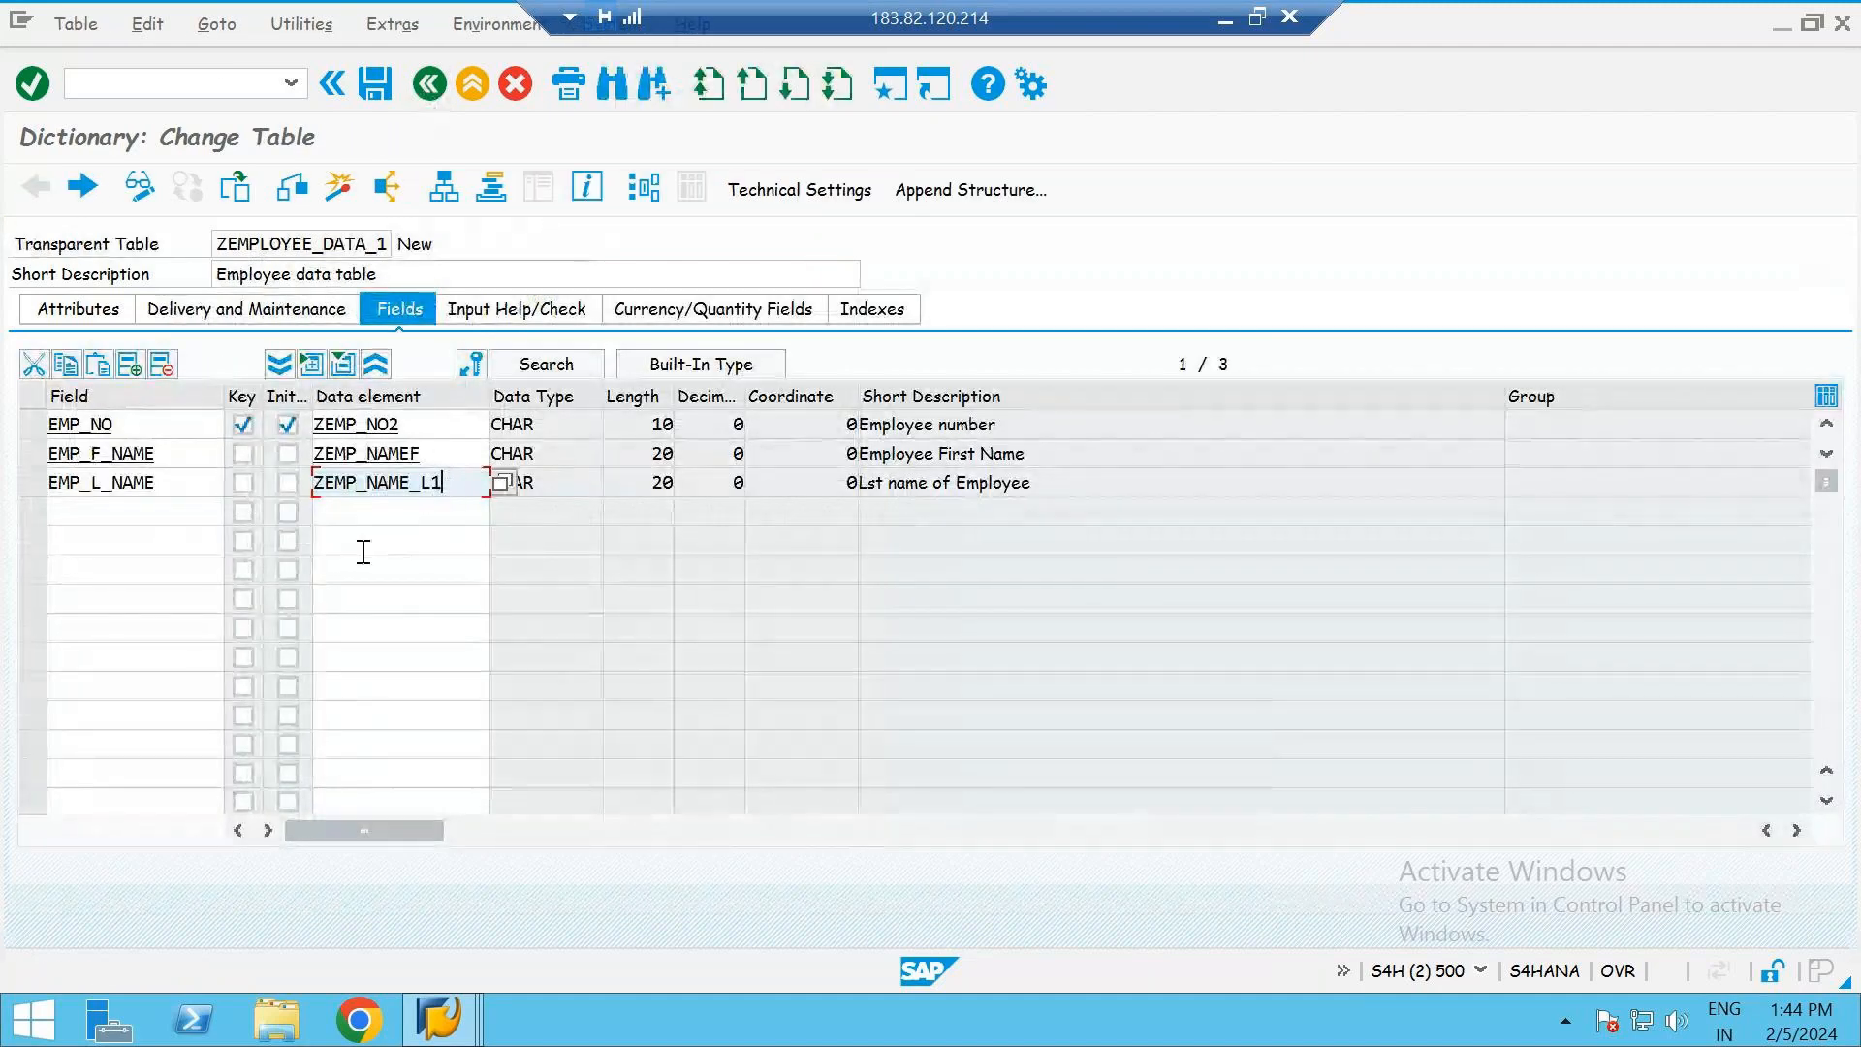
{"action": "left_click", "coordinate": [424, 425]}
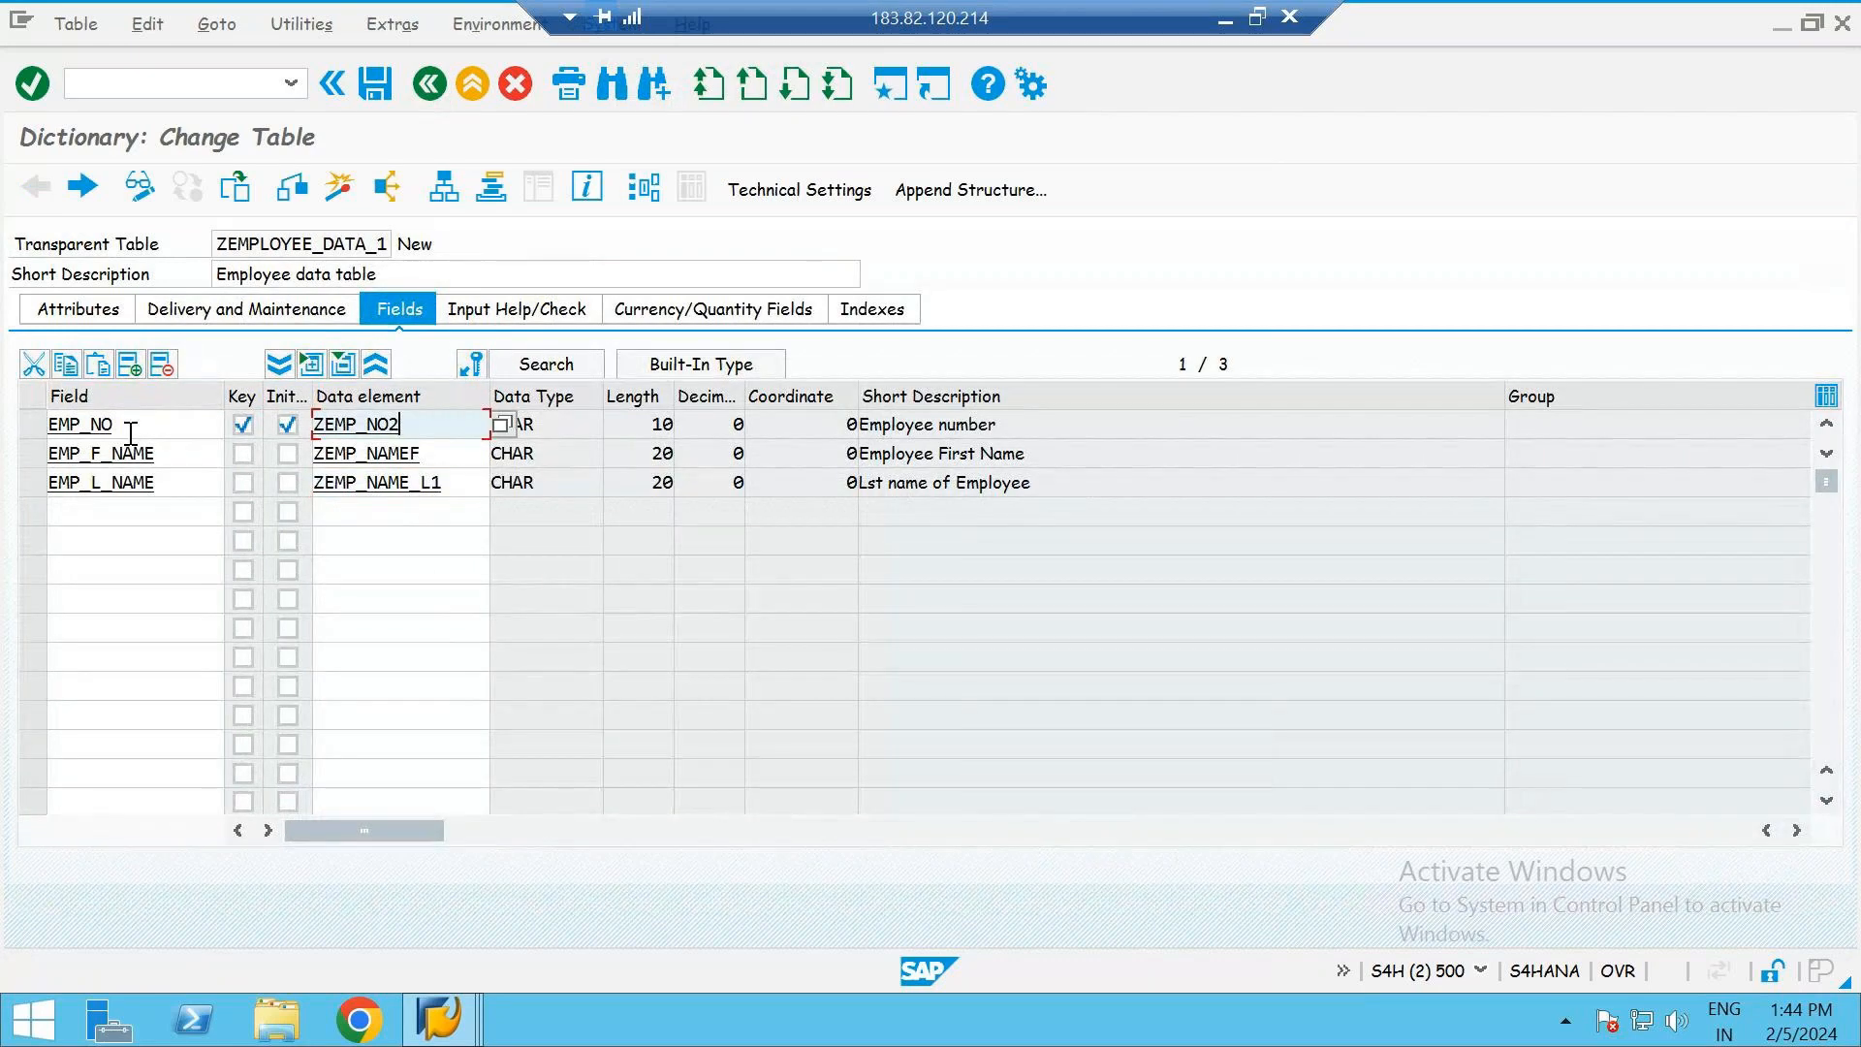
{"action": "double_click", "coordinate": [390, 424]}
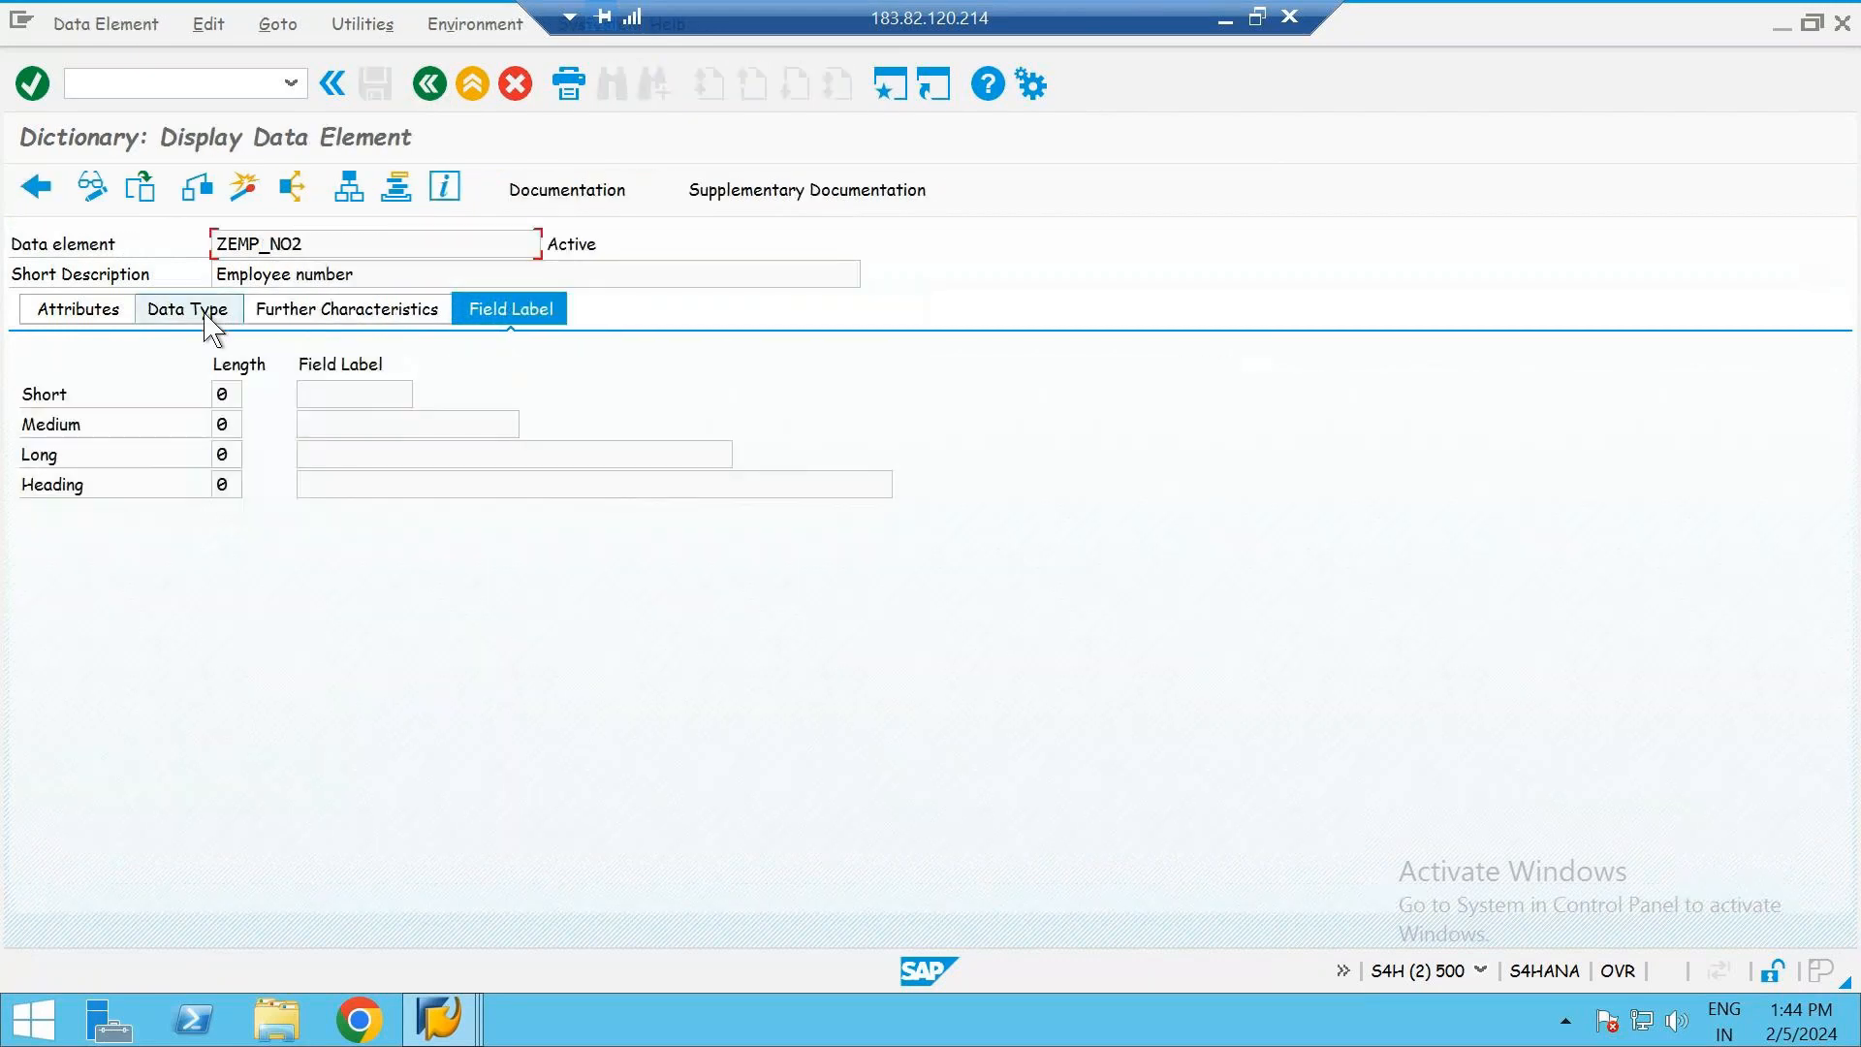
{"action": "left_click", "coordinate": [209, 323]}
{"action": "double_click", "coordinate": [366, 398]}
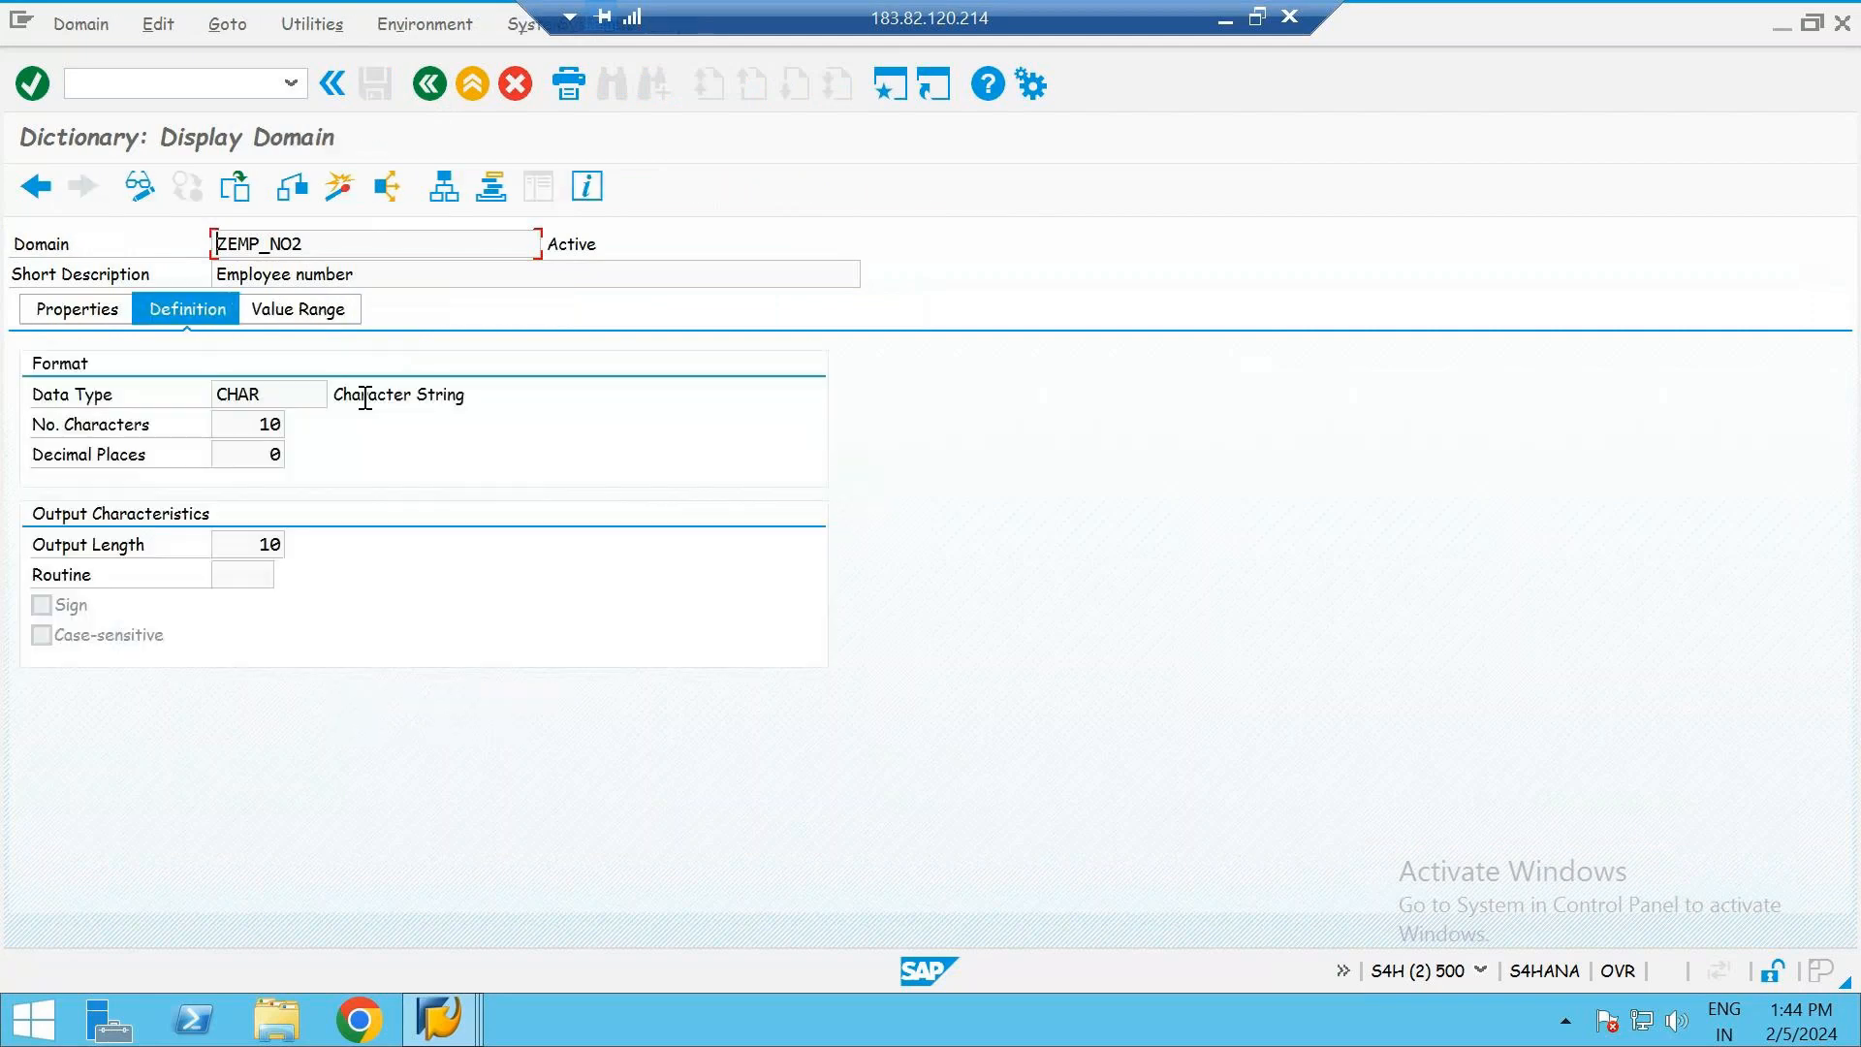
{"action": "left_click", "coordinate": [427, 87]}
{"action": "left_click", "coordinate": [429, 90]}
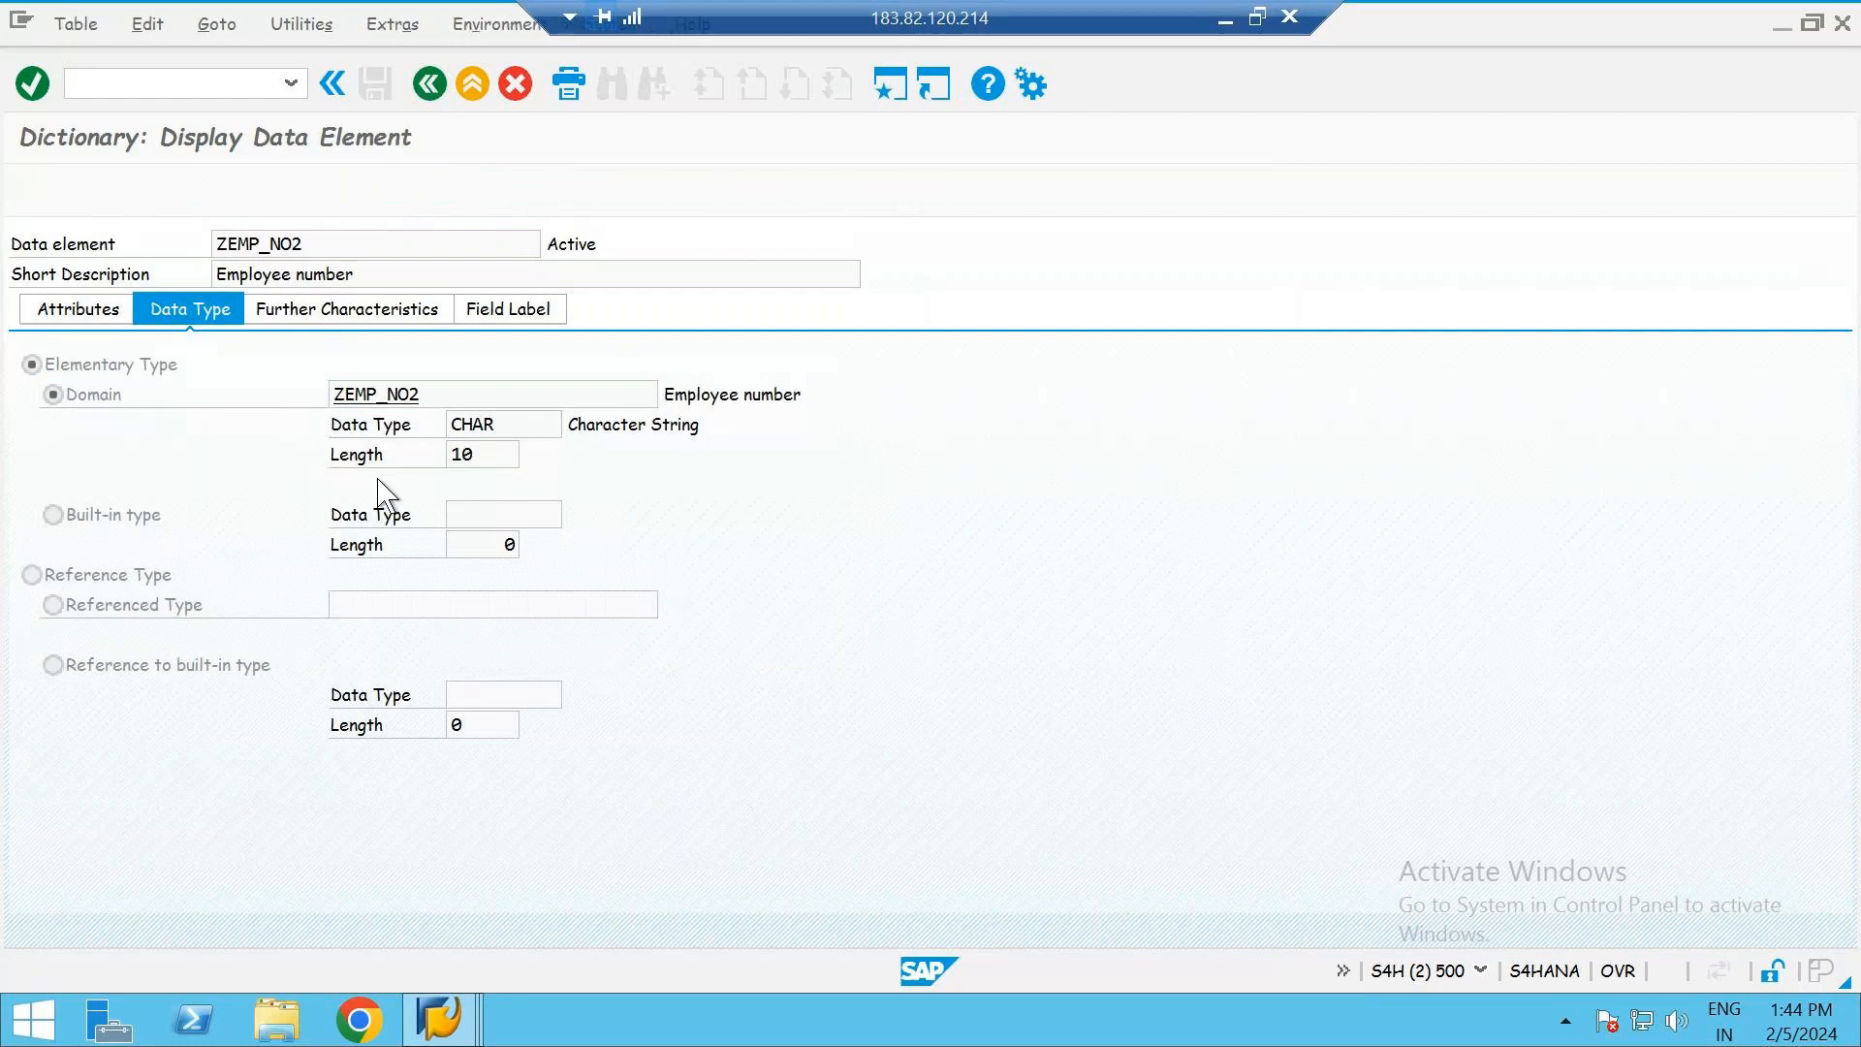
- Examine the domain definition behind data element ZEMP_NAMEF and return to the table's fields
{"action": "left_click", "coordinate": [356, 455]}
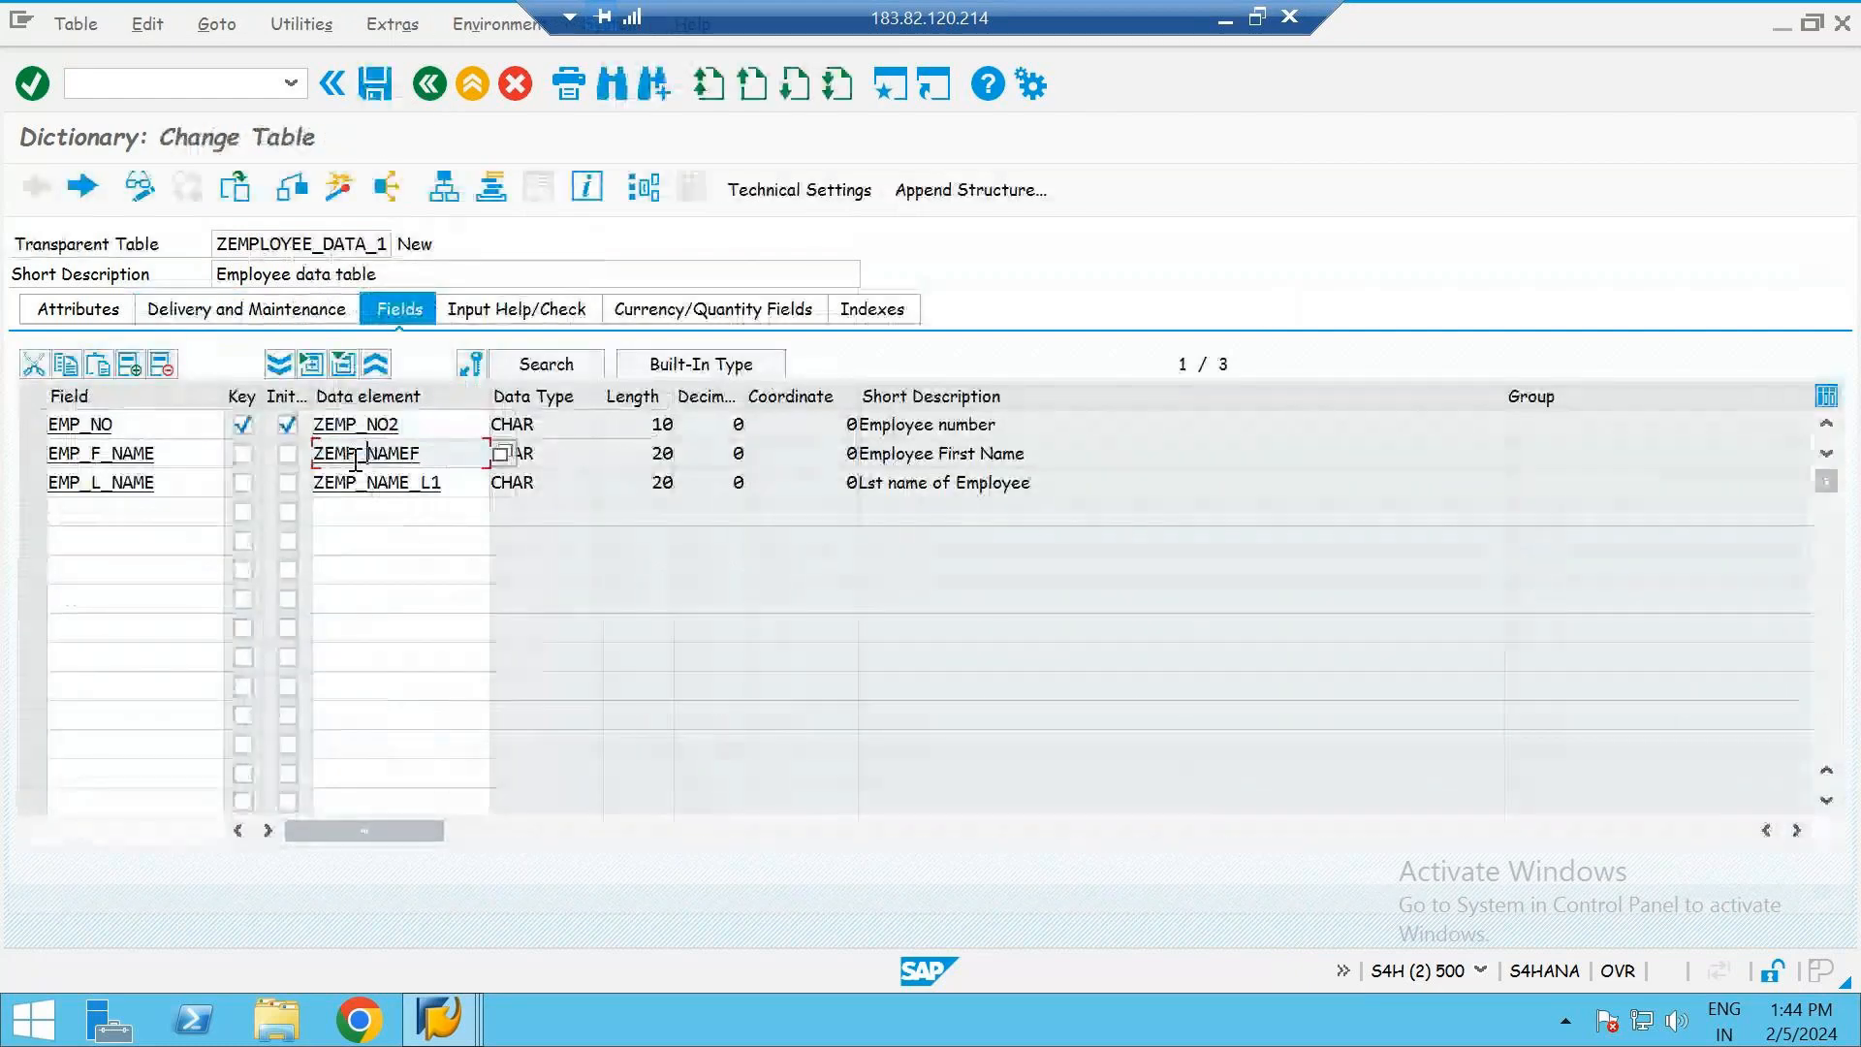
{"action": "double_click", "coordinate": [380, 453]}
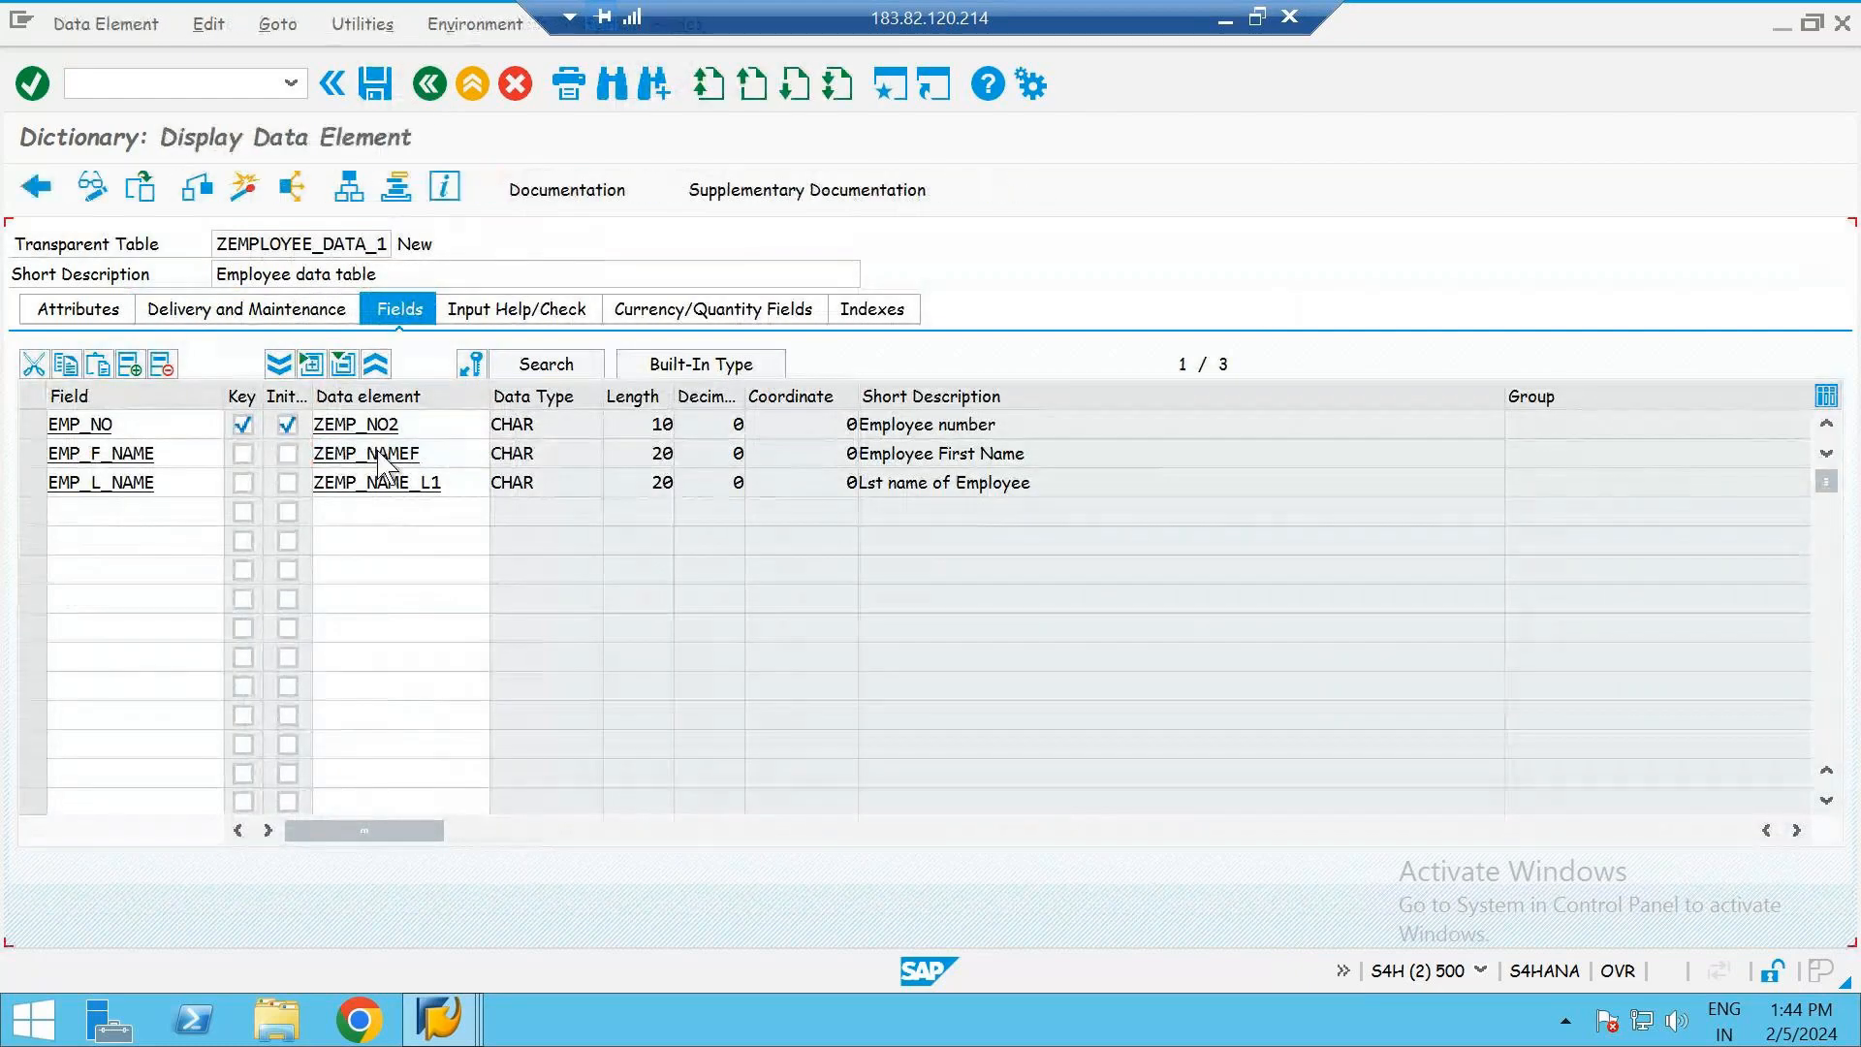
{"action": "double_click", "coordinate": [371, 388]}
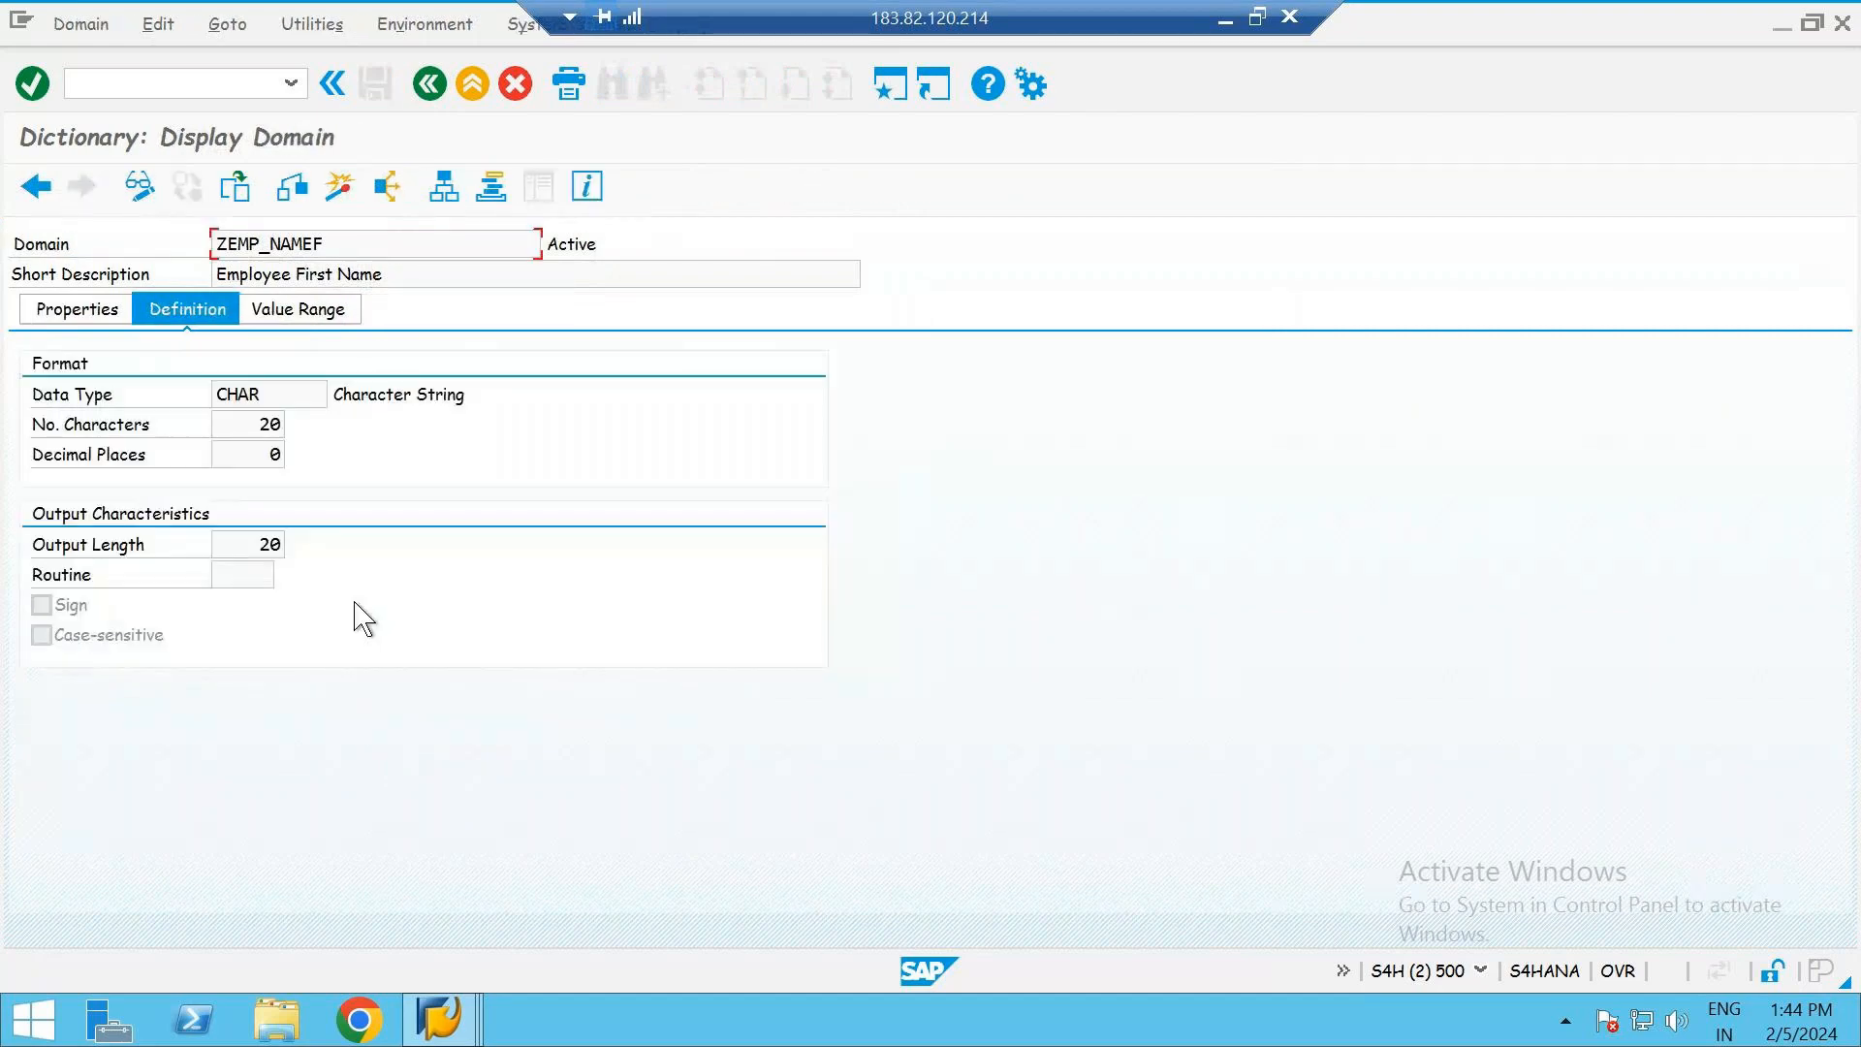
{"action": "left_click", "coordinate": [429, 85]}
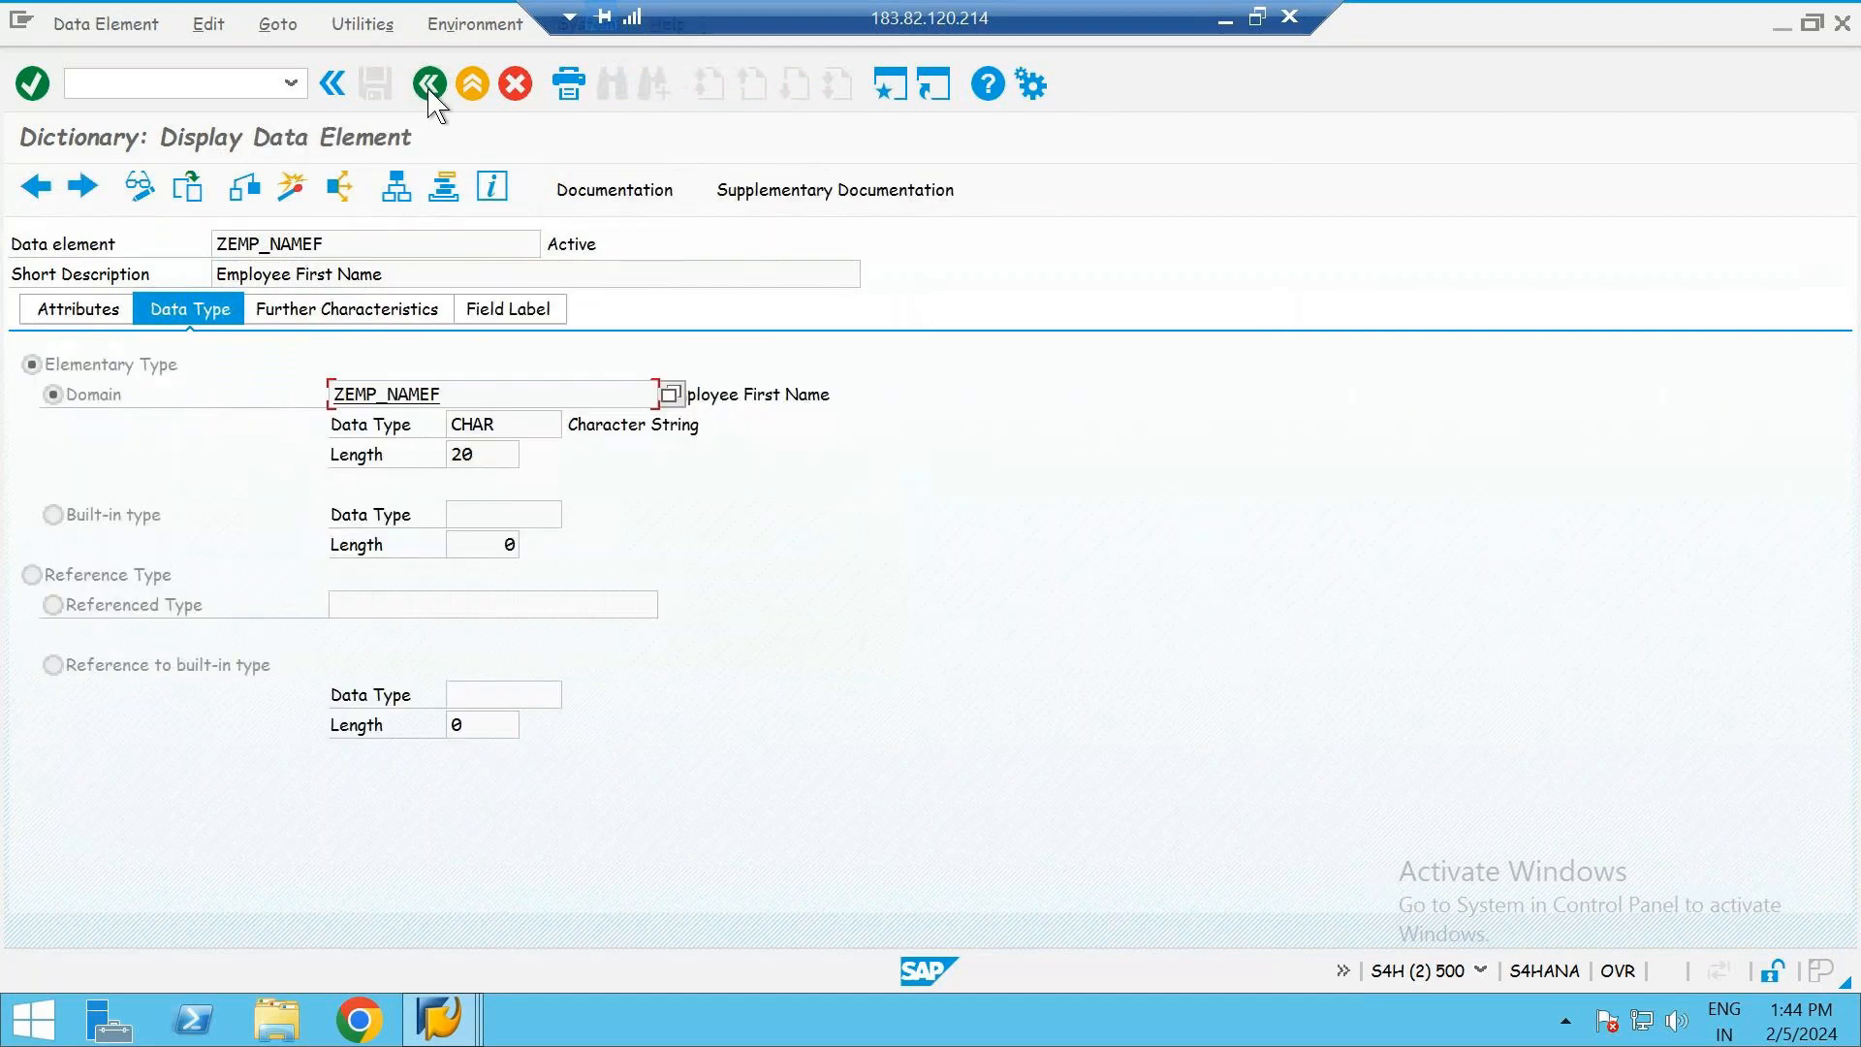
{"action": "left_click", "coordinate": [432, 86]}
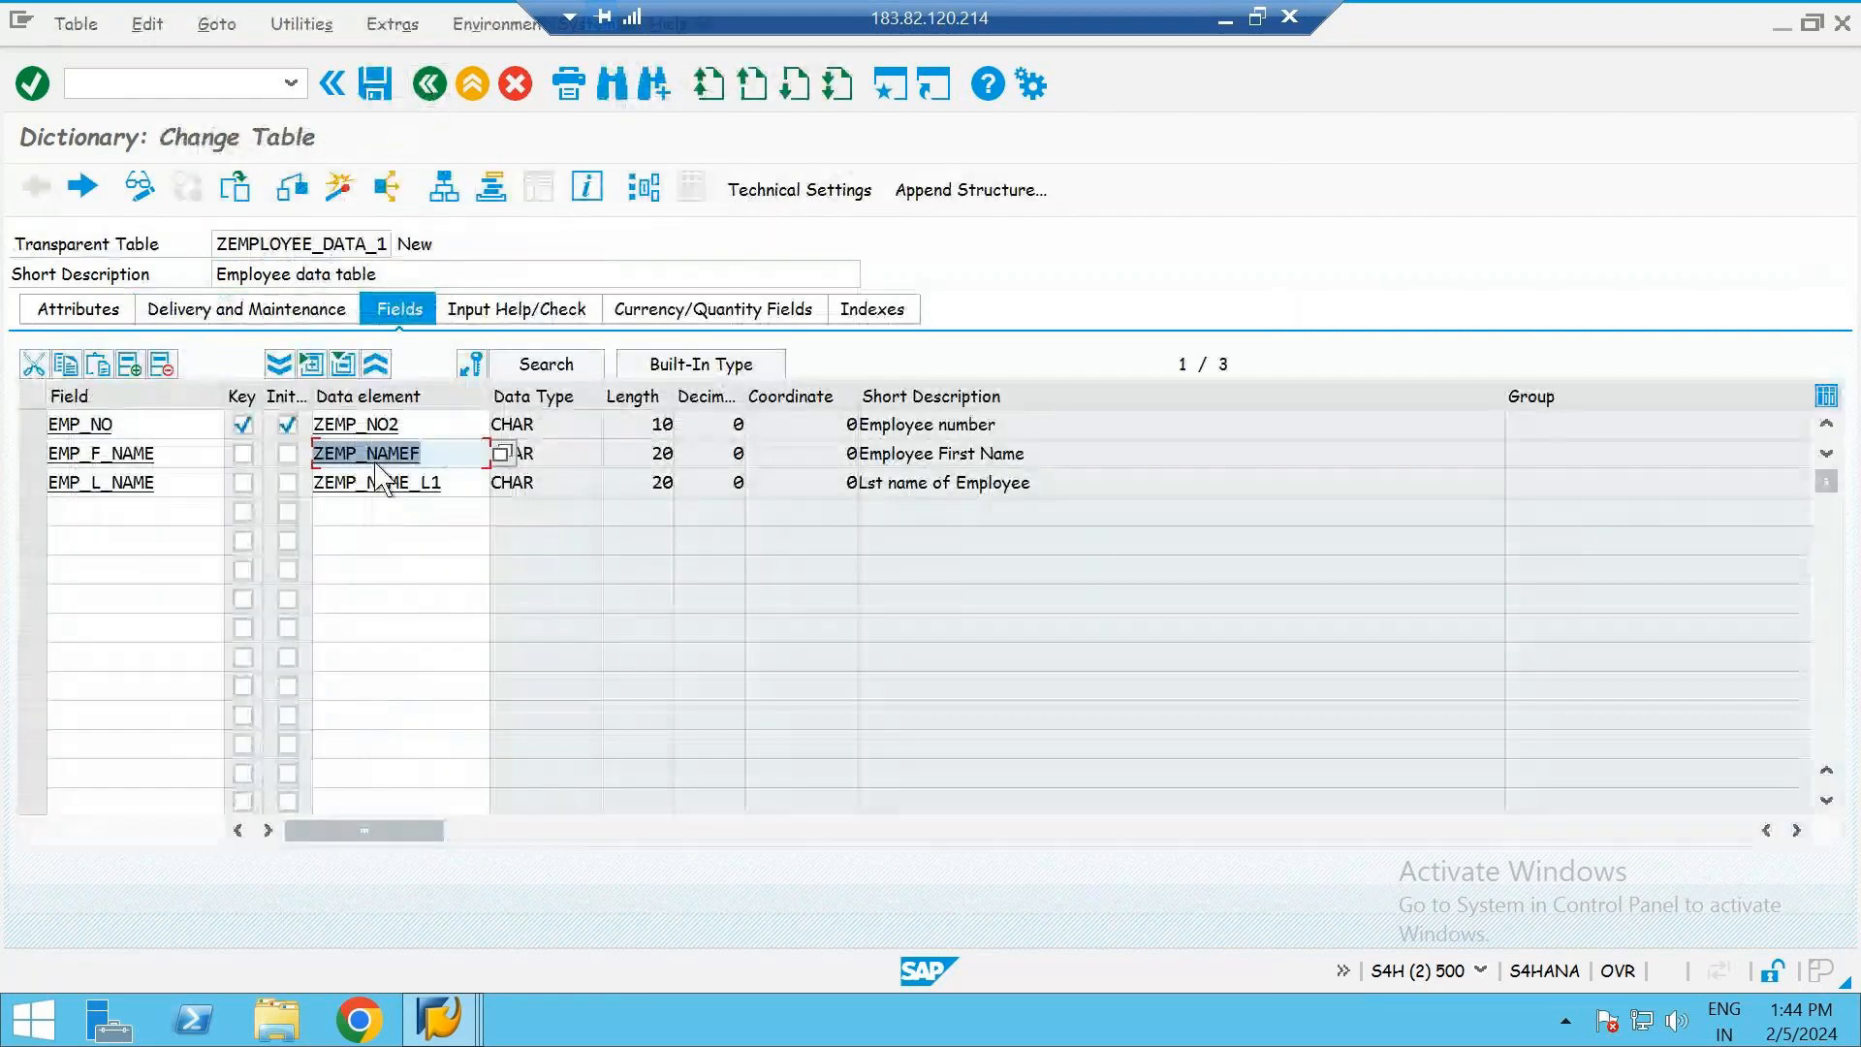
- Review the built-in type definition of data element ZEMP_NAME_L1 and return to the table's fields
{"action": "left_click", "coordinate": [386, 481]}
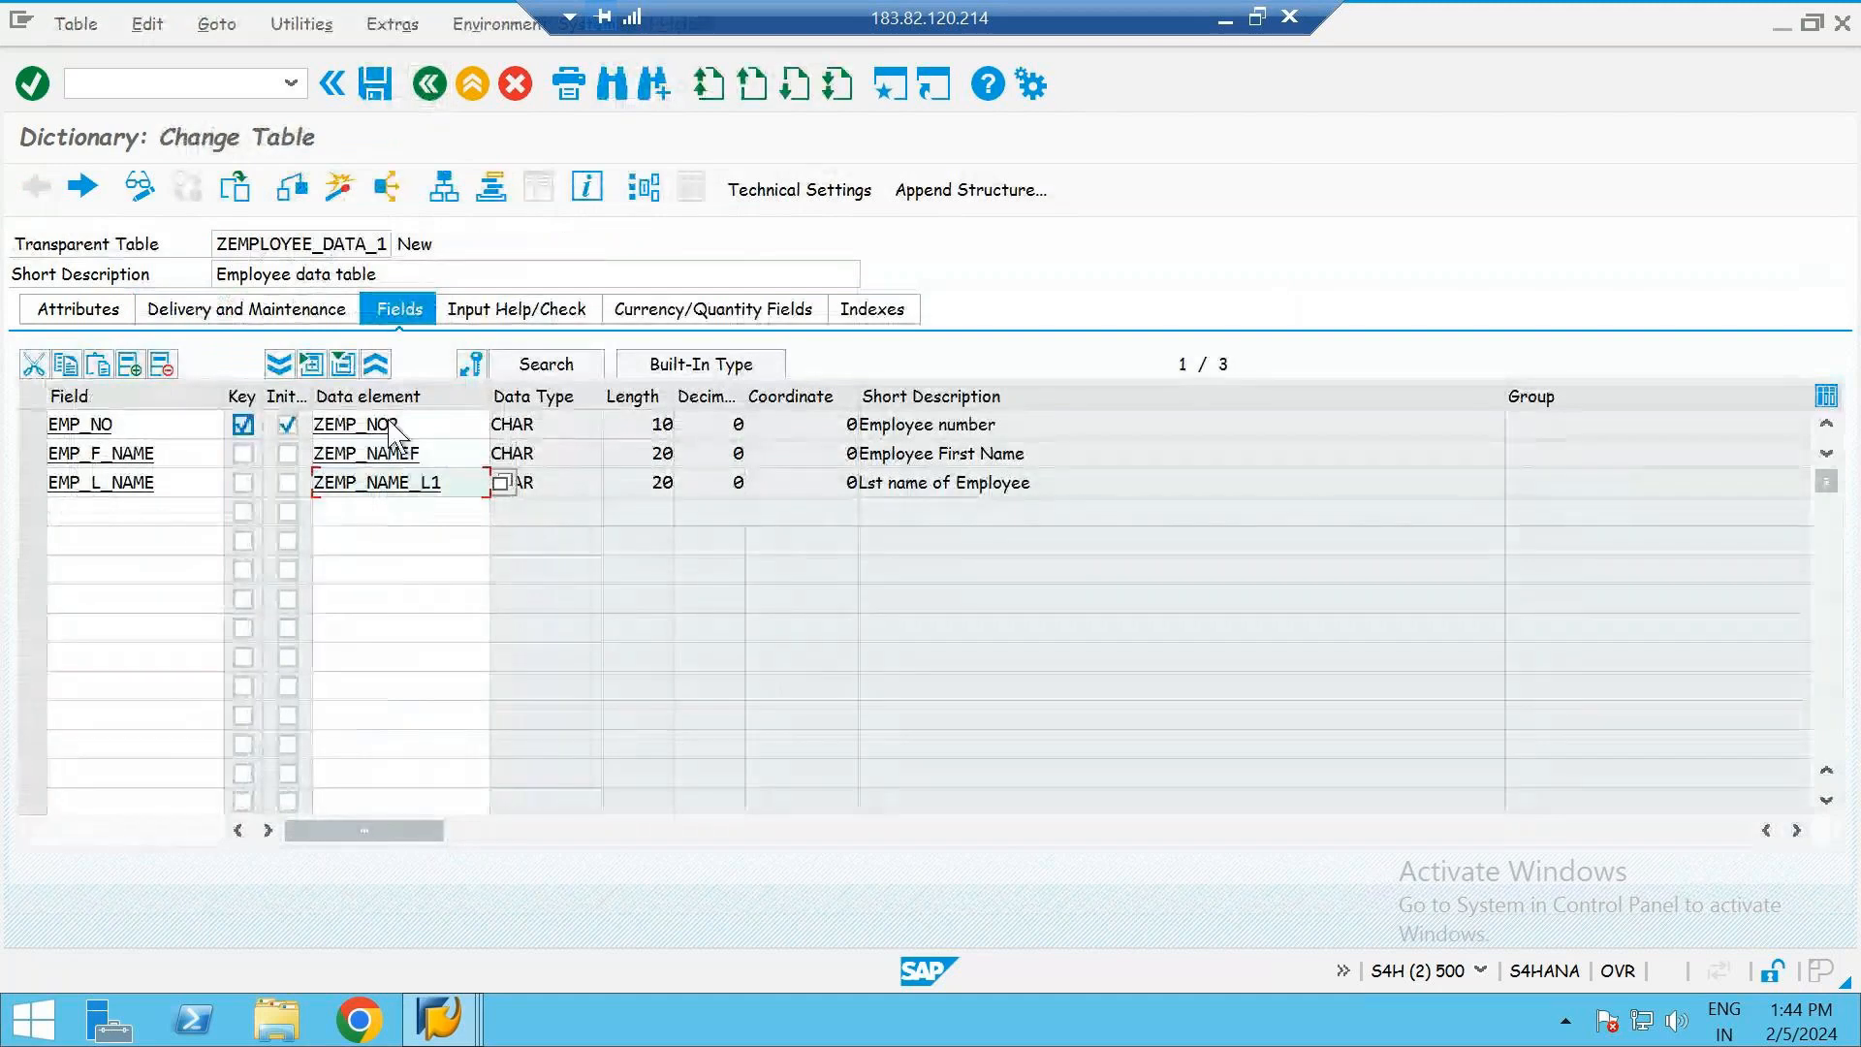
{"action": "double_click", "coordinate": [375, 483]}
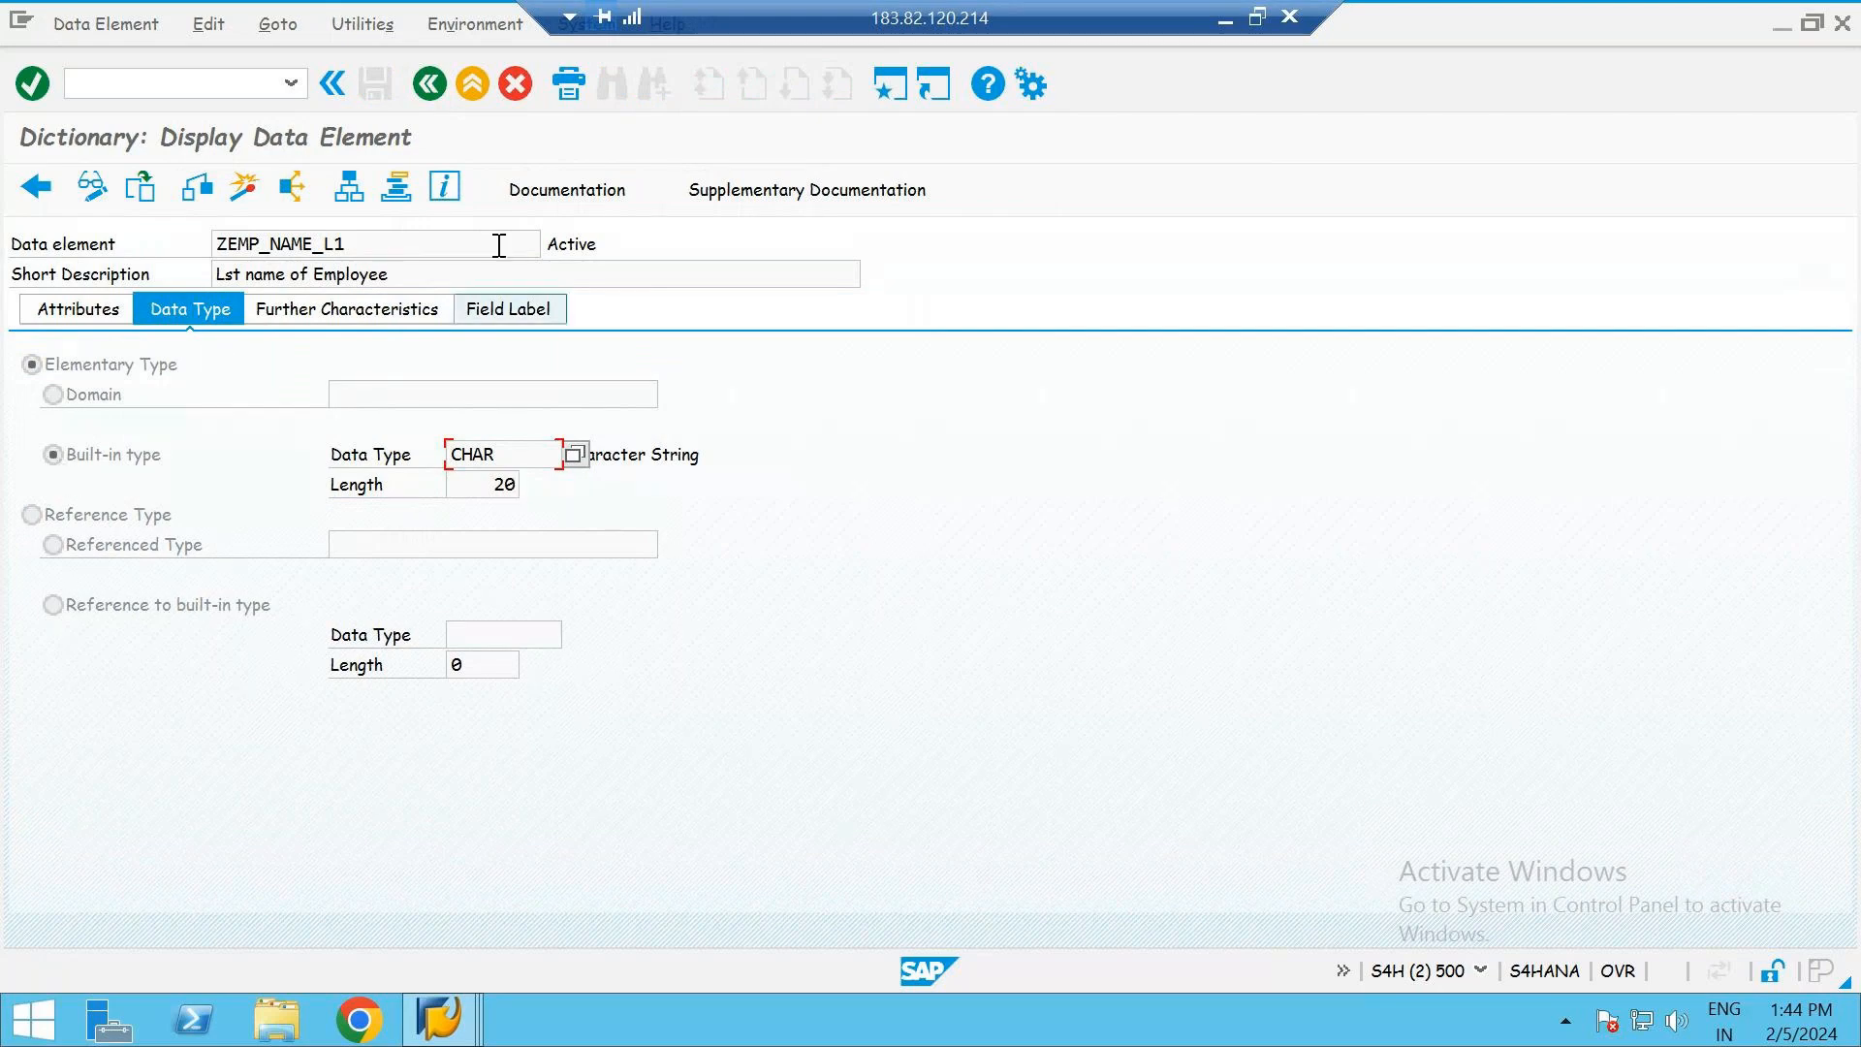
{"action": "left_click", "coordinate": [429, 85]}
- Add a GENDER field below EMP_L_NAME and assign it the data element CHAR10
{"action": "left_click", "coordinate": [187, 506]}
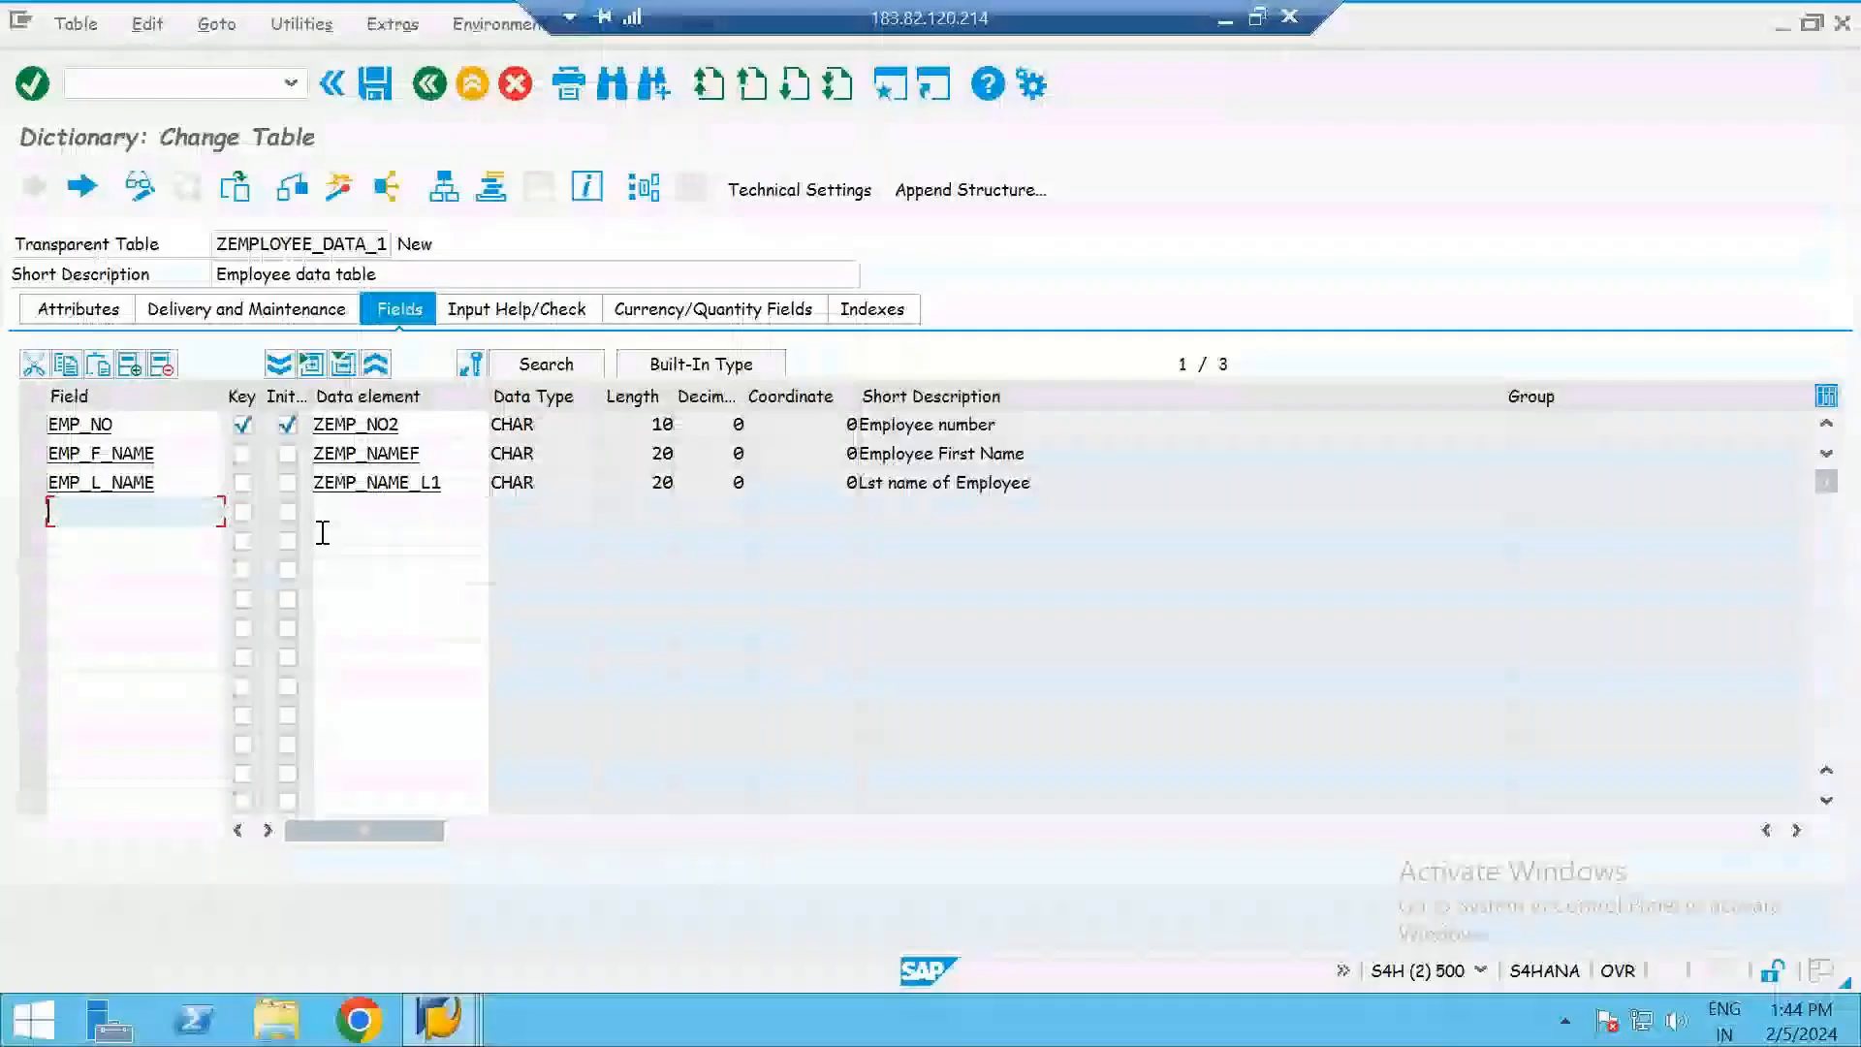
{"action": "type", "text": "G"}
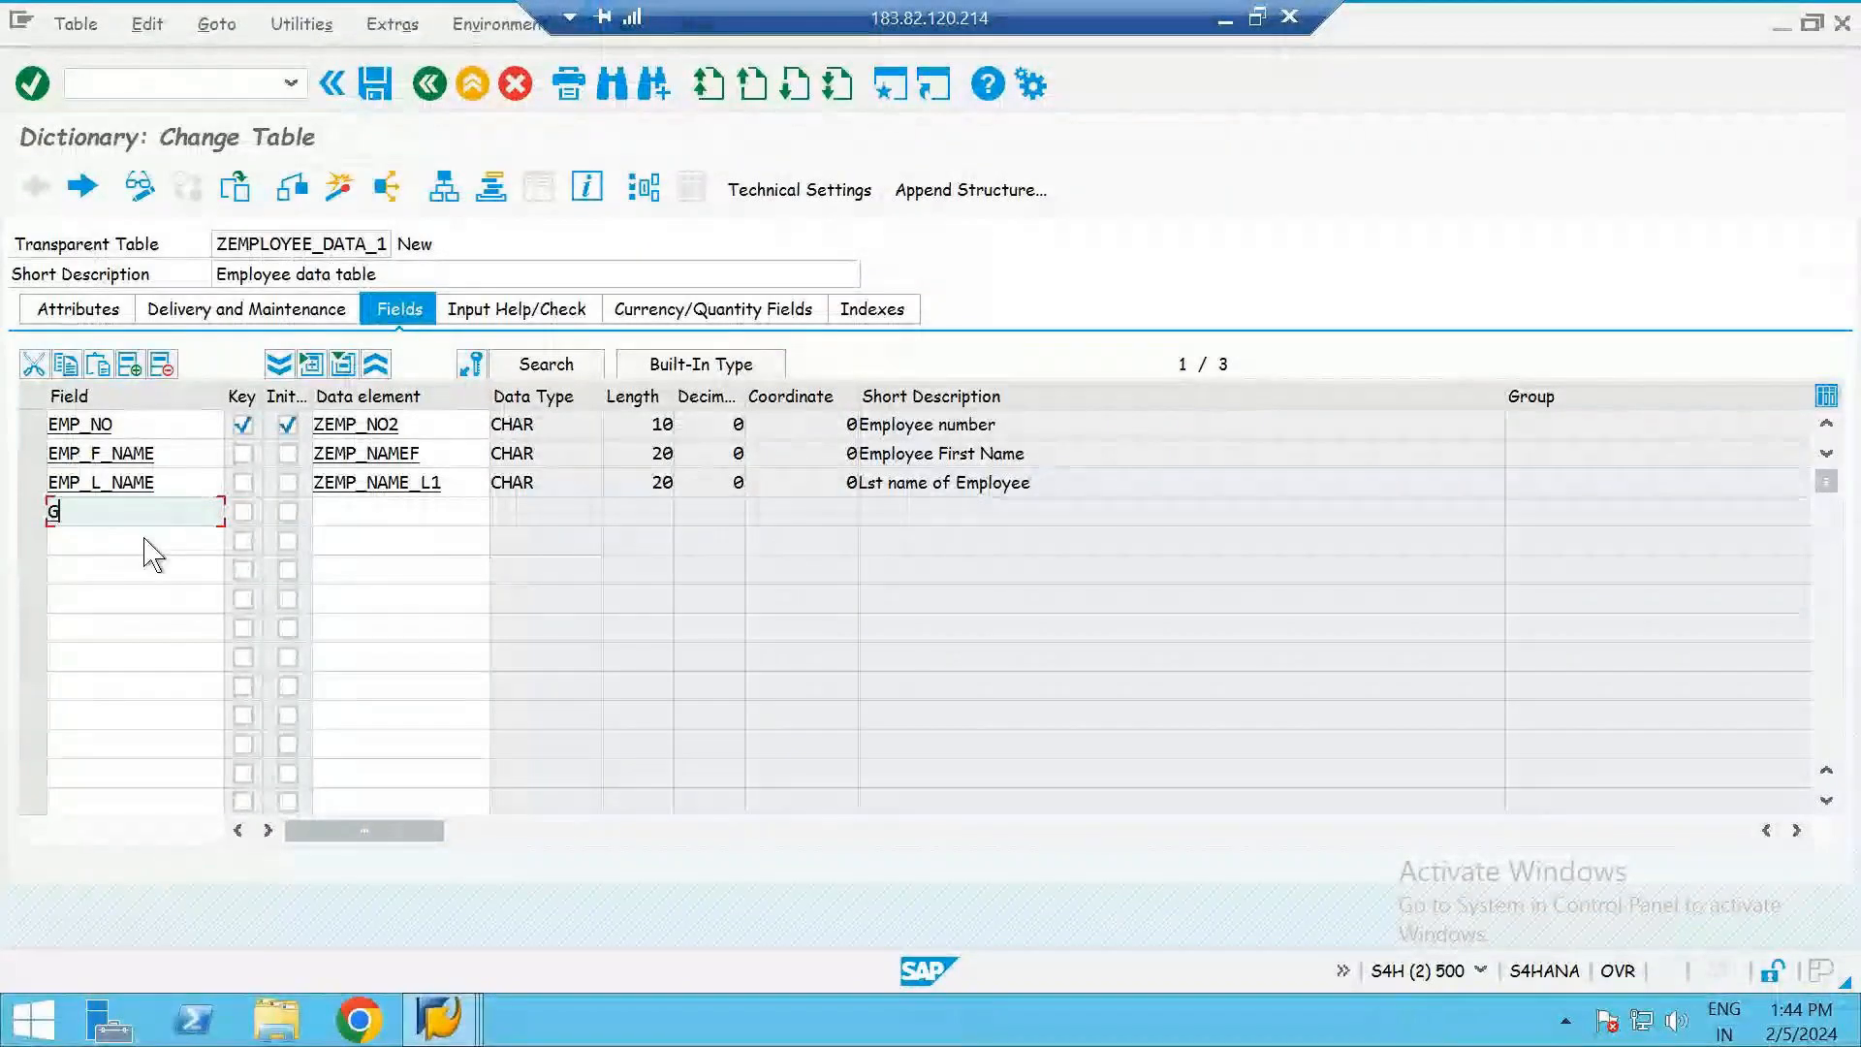
{"action": "type", "text": "ENDER"}
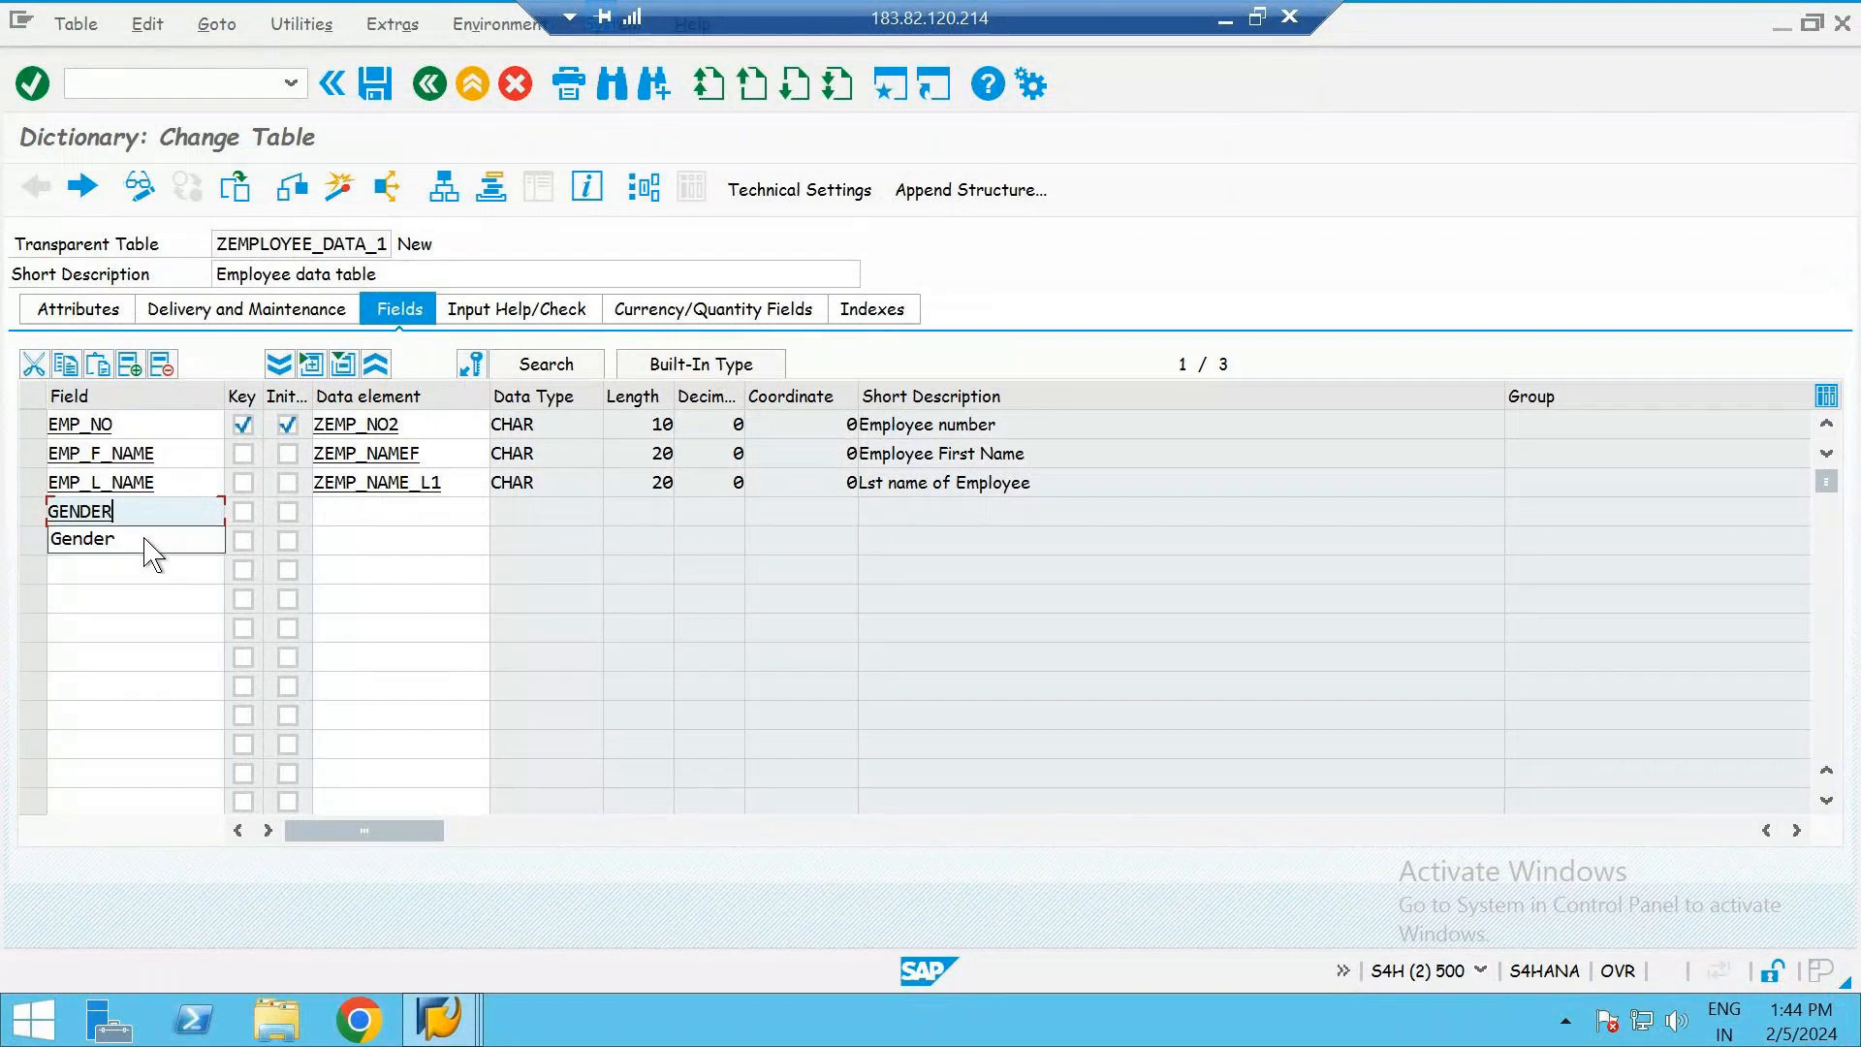
{"action": "left_click", "coordinate": [369, 514]}
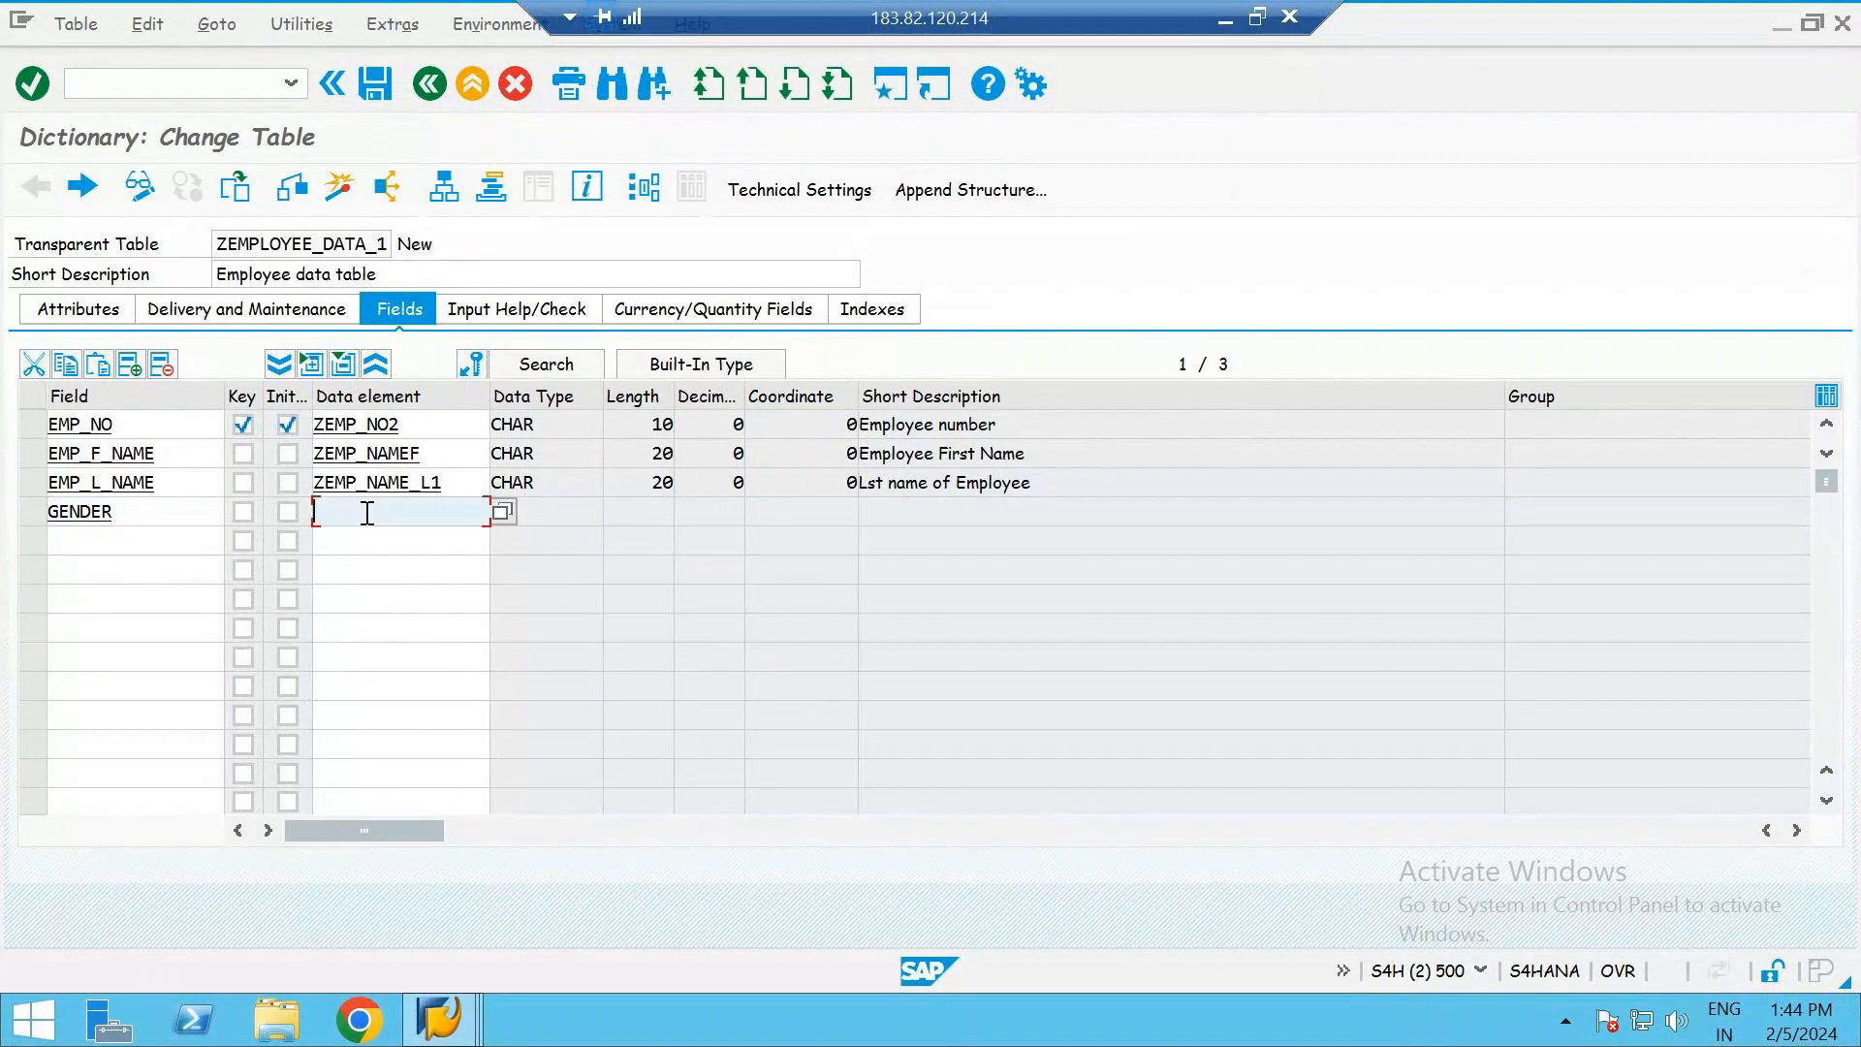
{"action": "type", "text": "Z"}
{"action": "key", "text": "BackSpace"}
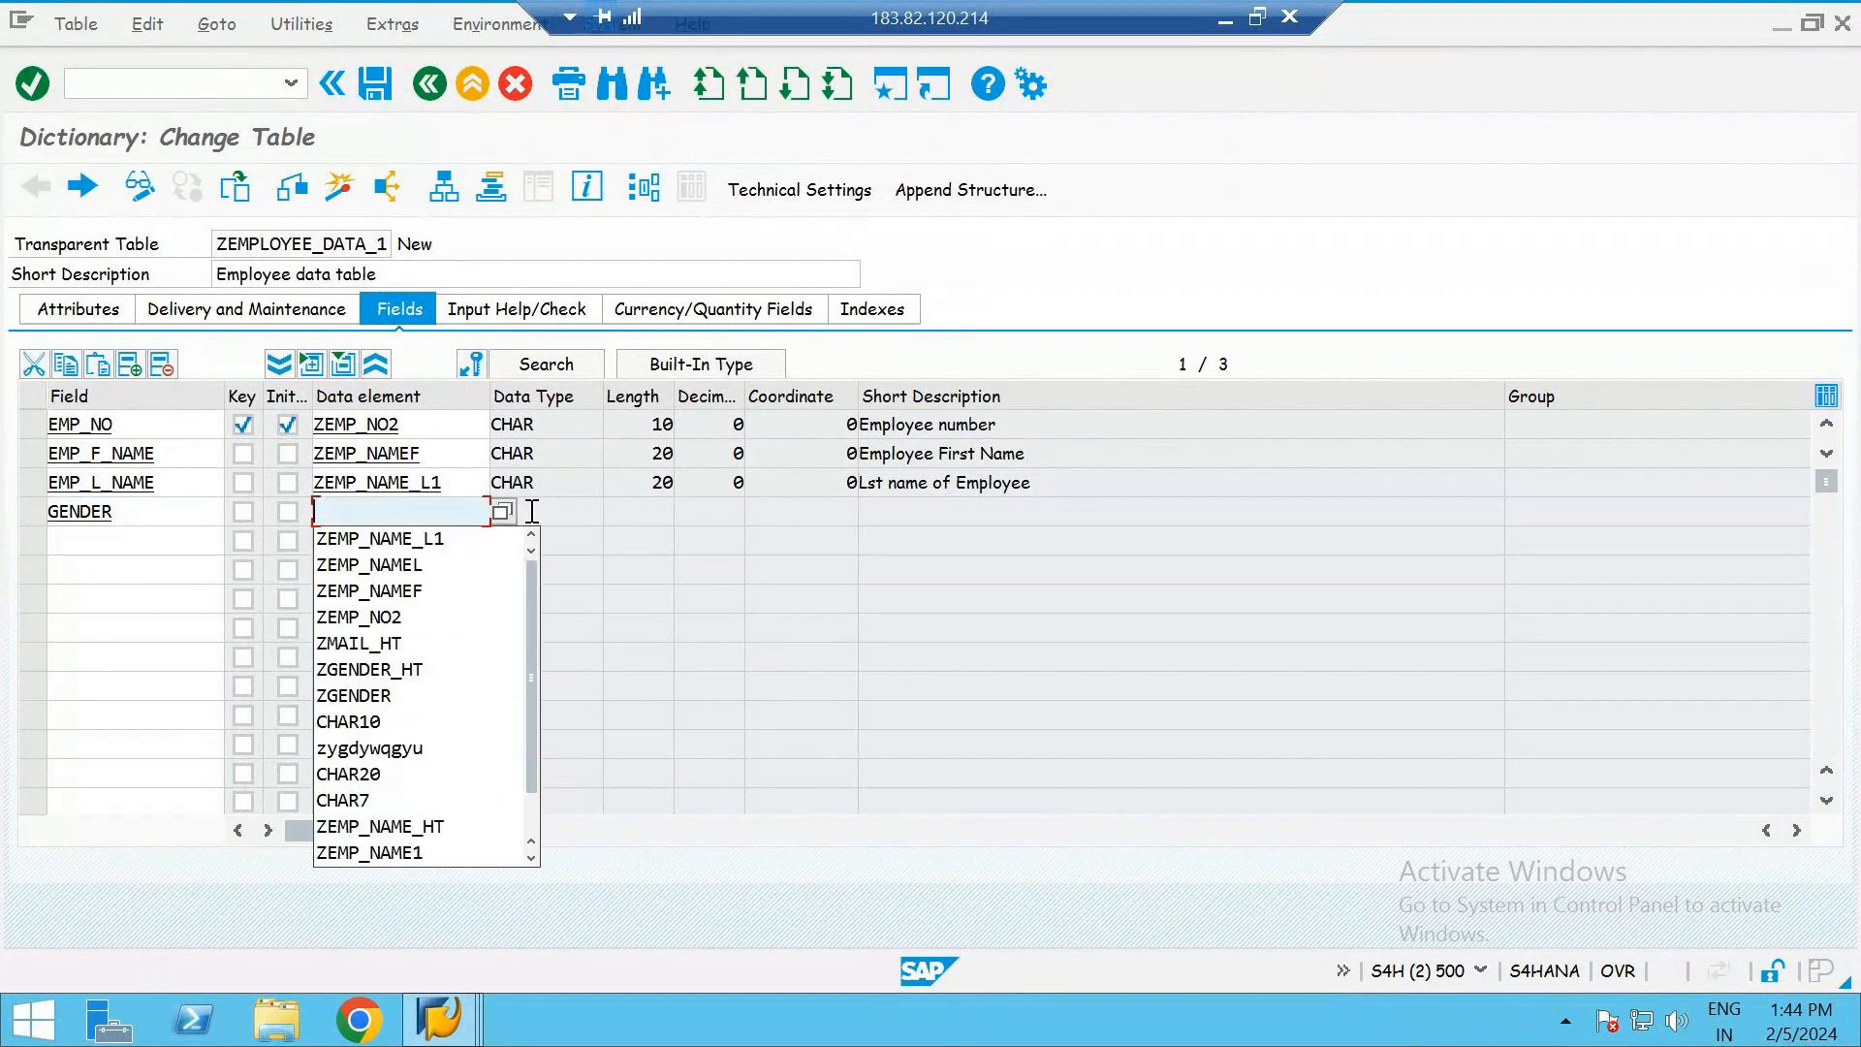
{"action": "left_click", "coordinate": [543, 518]}
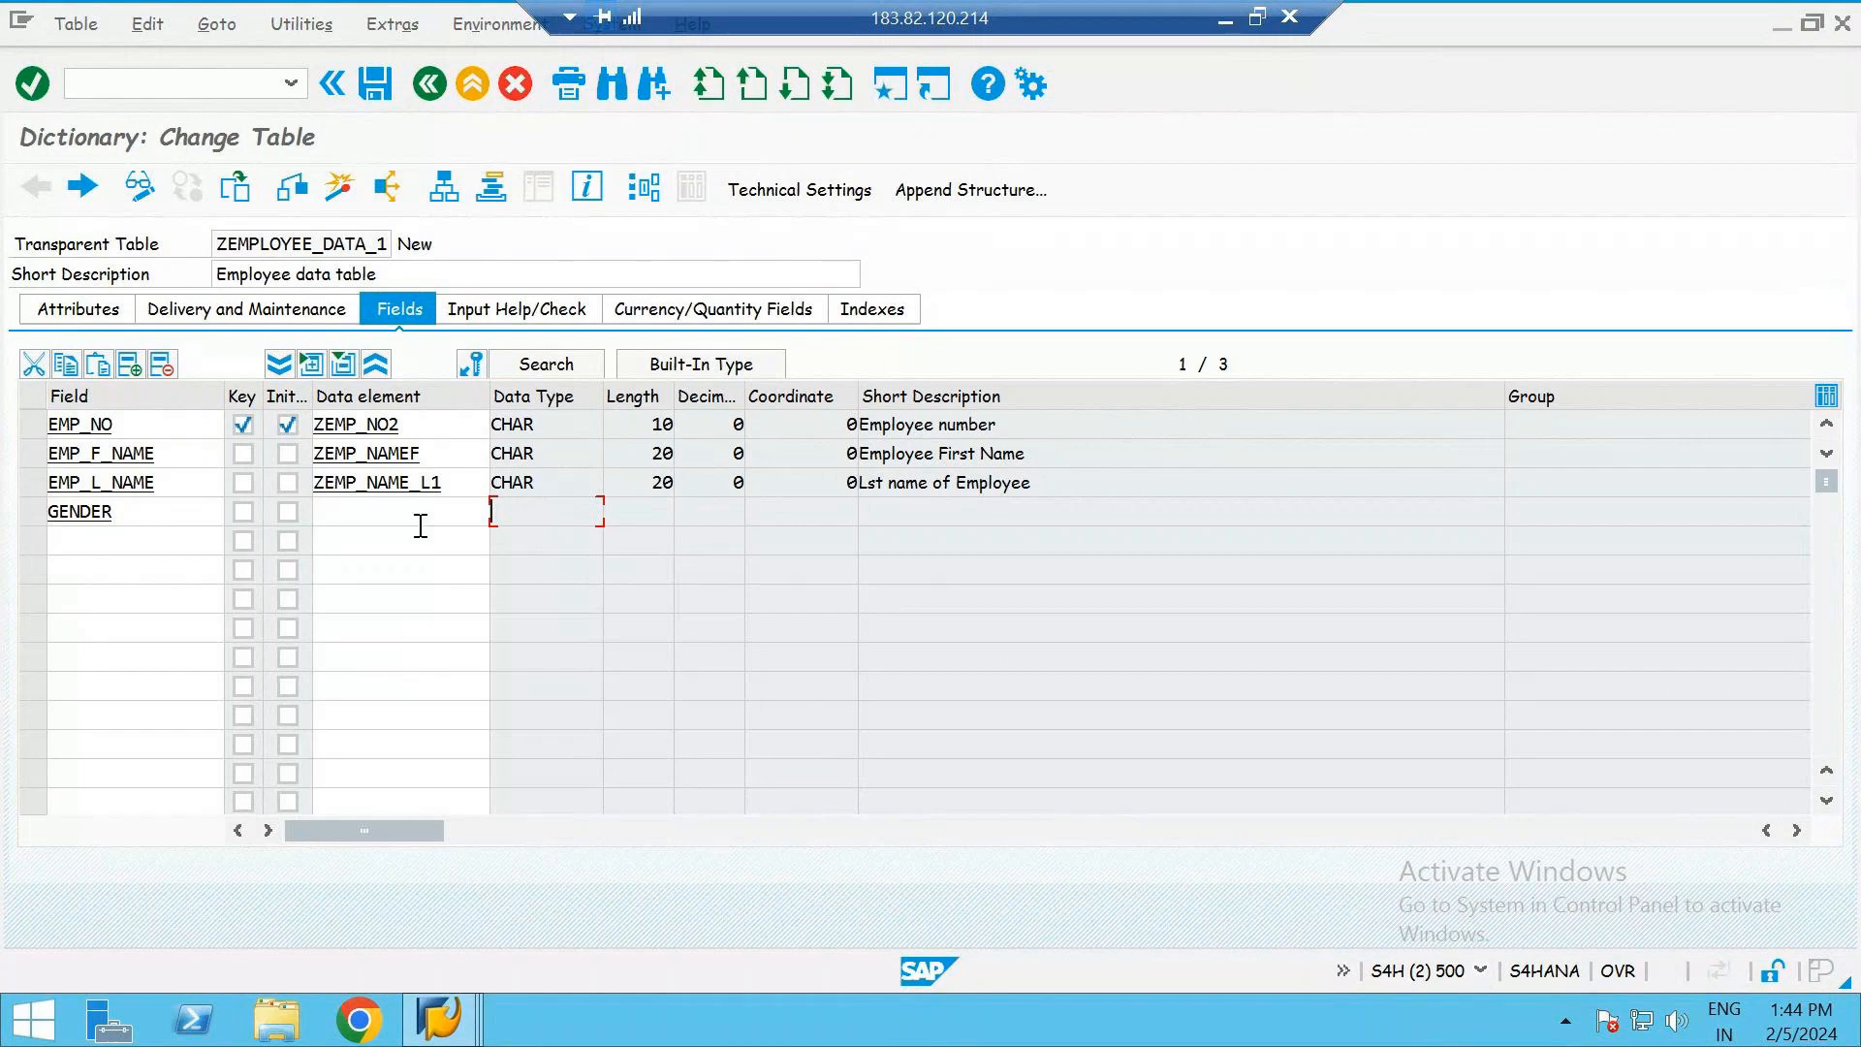
{"action": "left_click", "coordinate": [388, 517]}
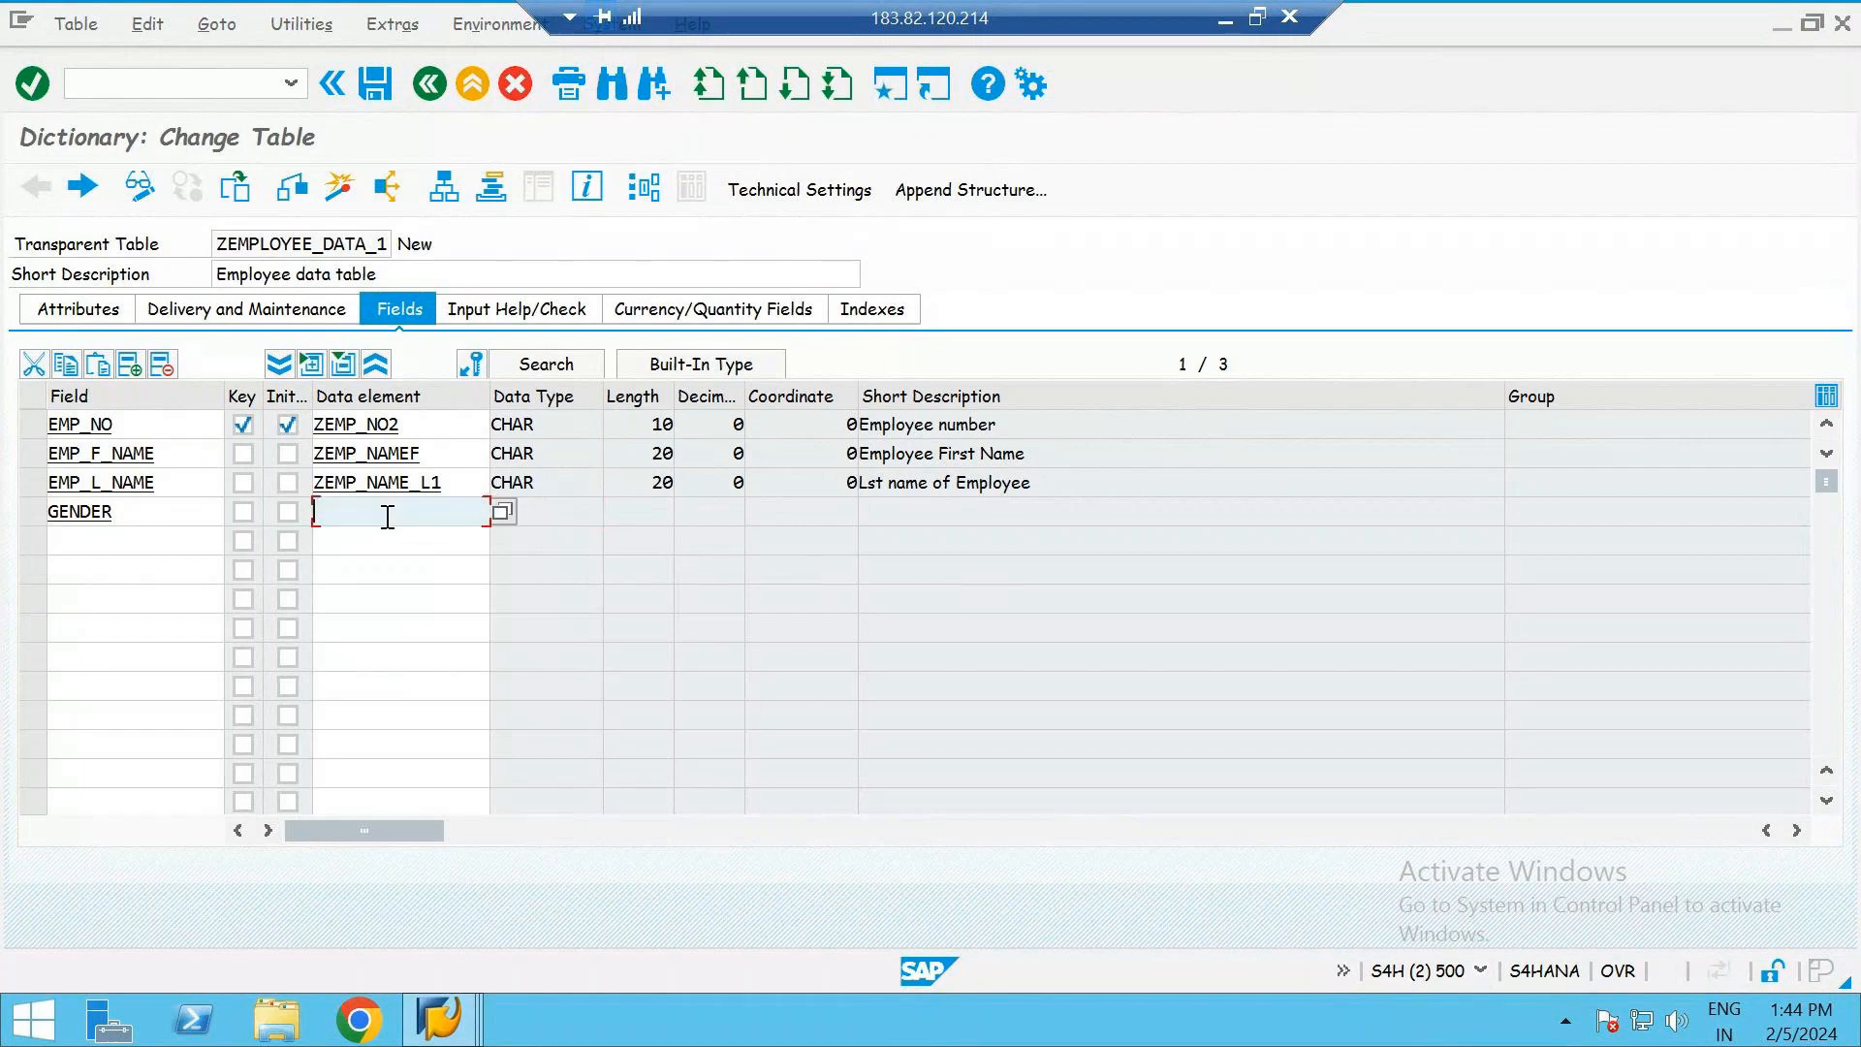
{"action": "type", "text": "CHAR"}
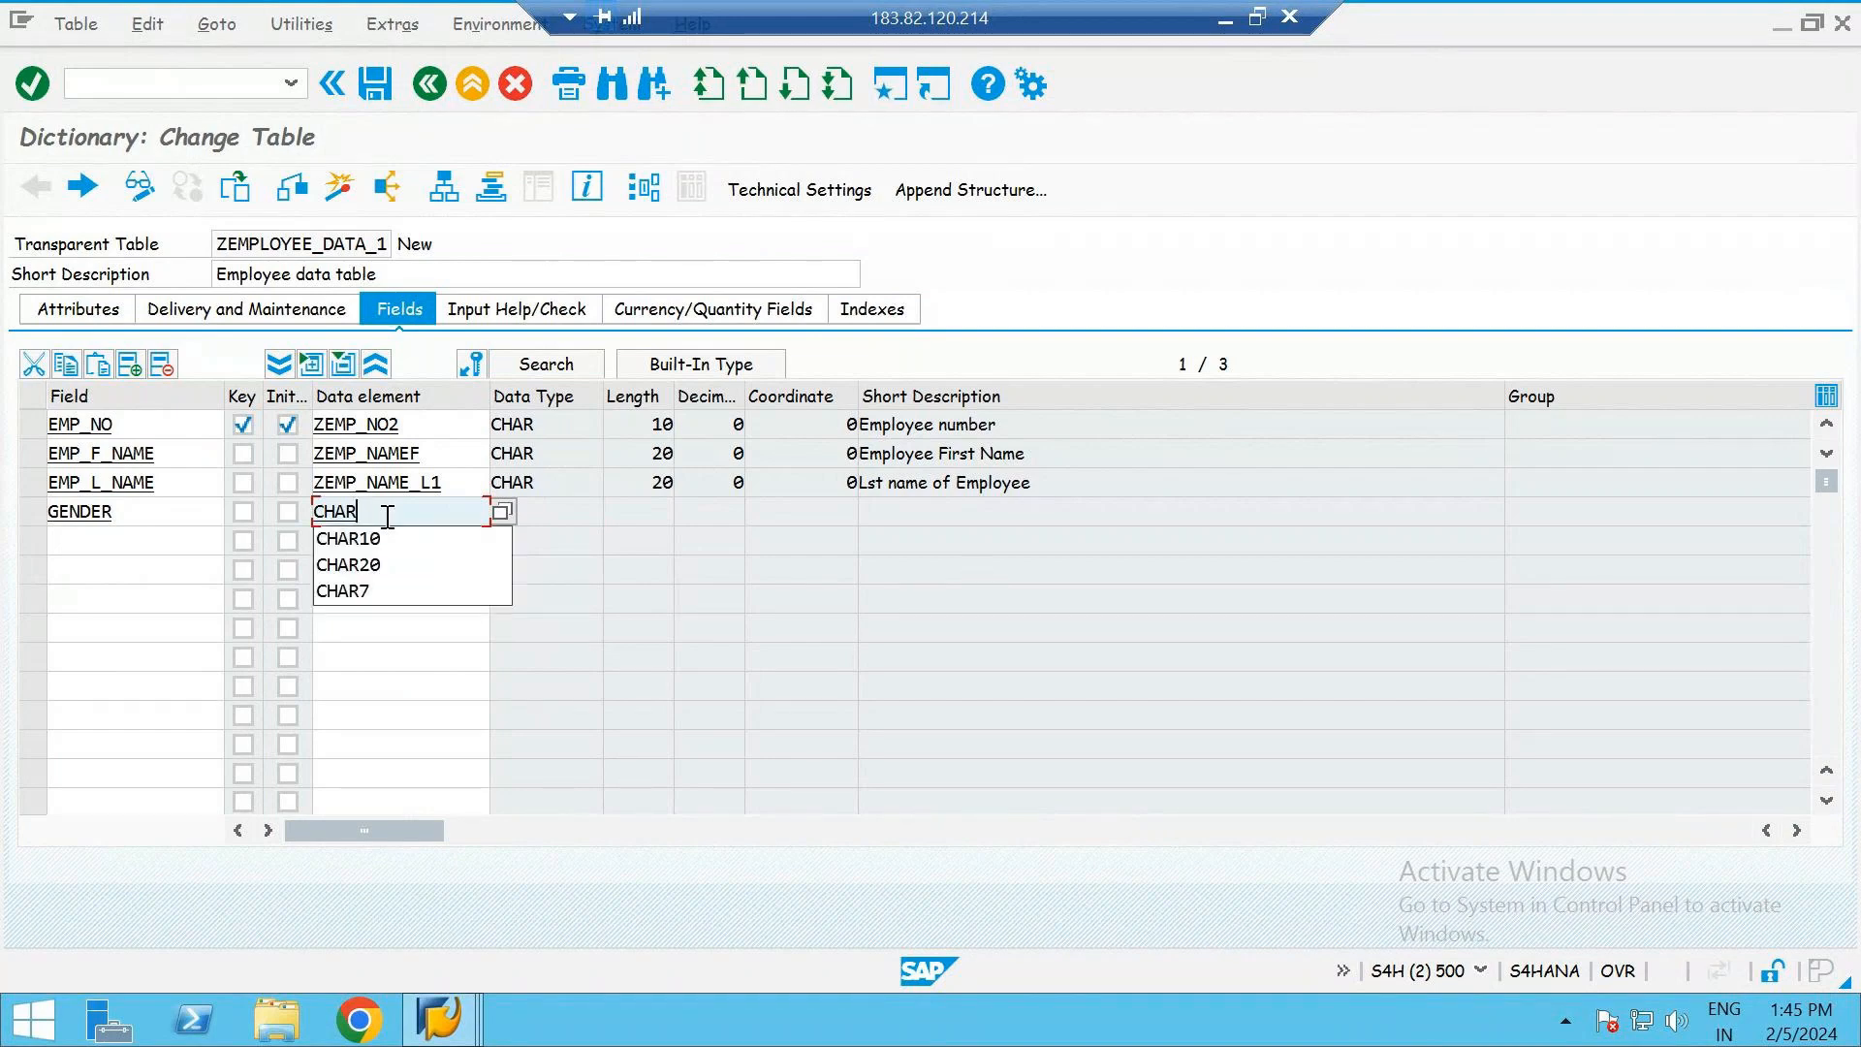
{"action": "type", "text": "10"}
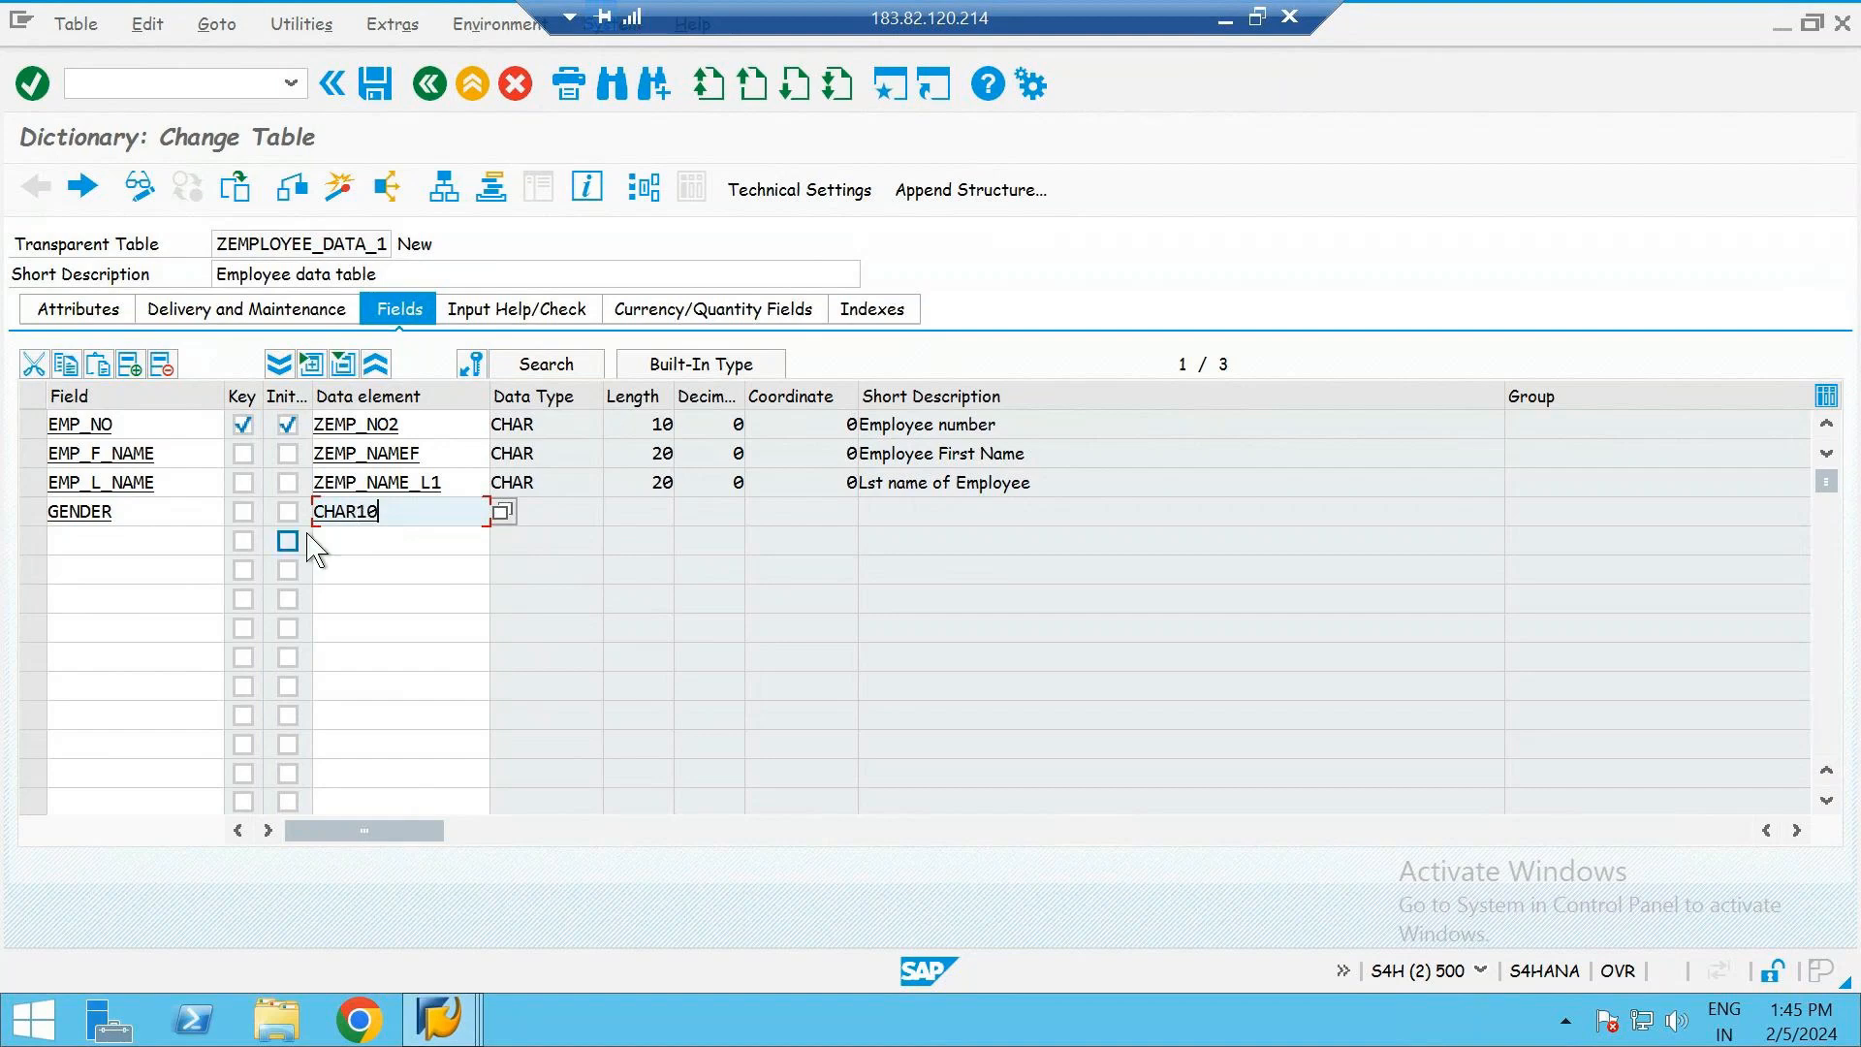
{"action": "key", "text": "Return"}
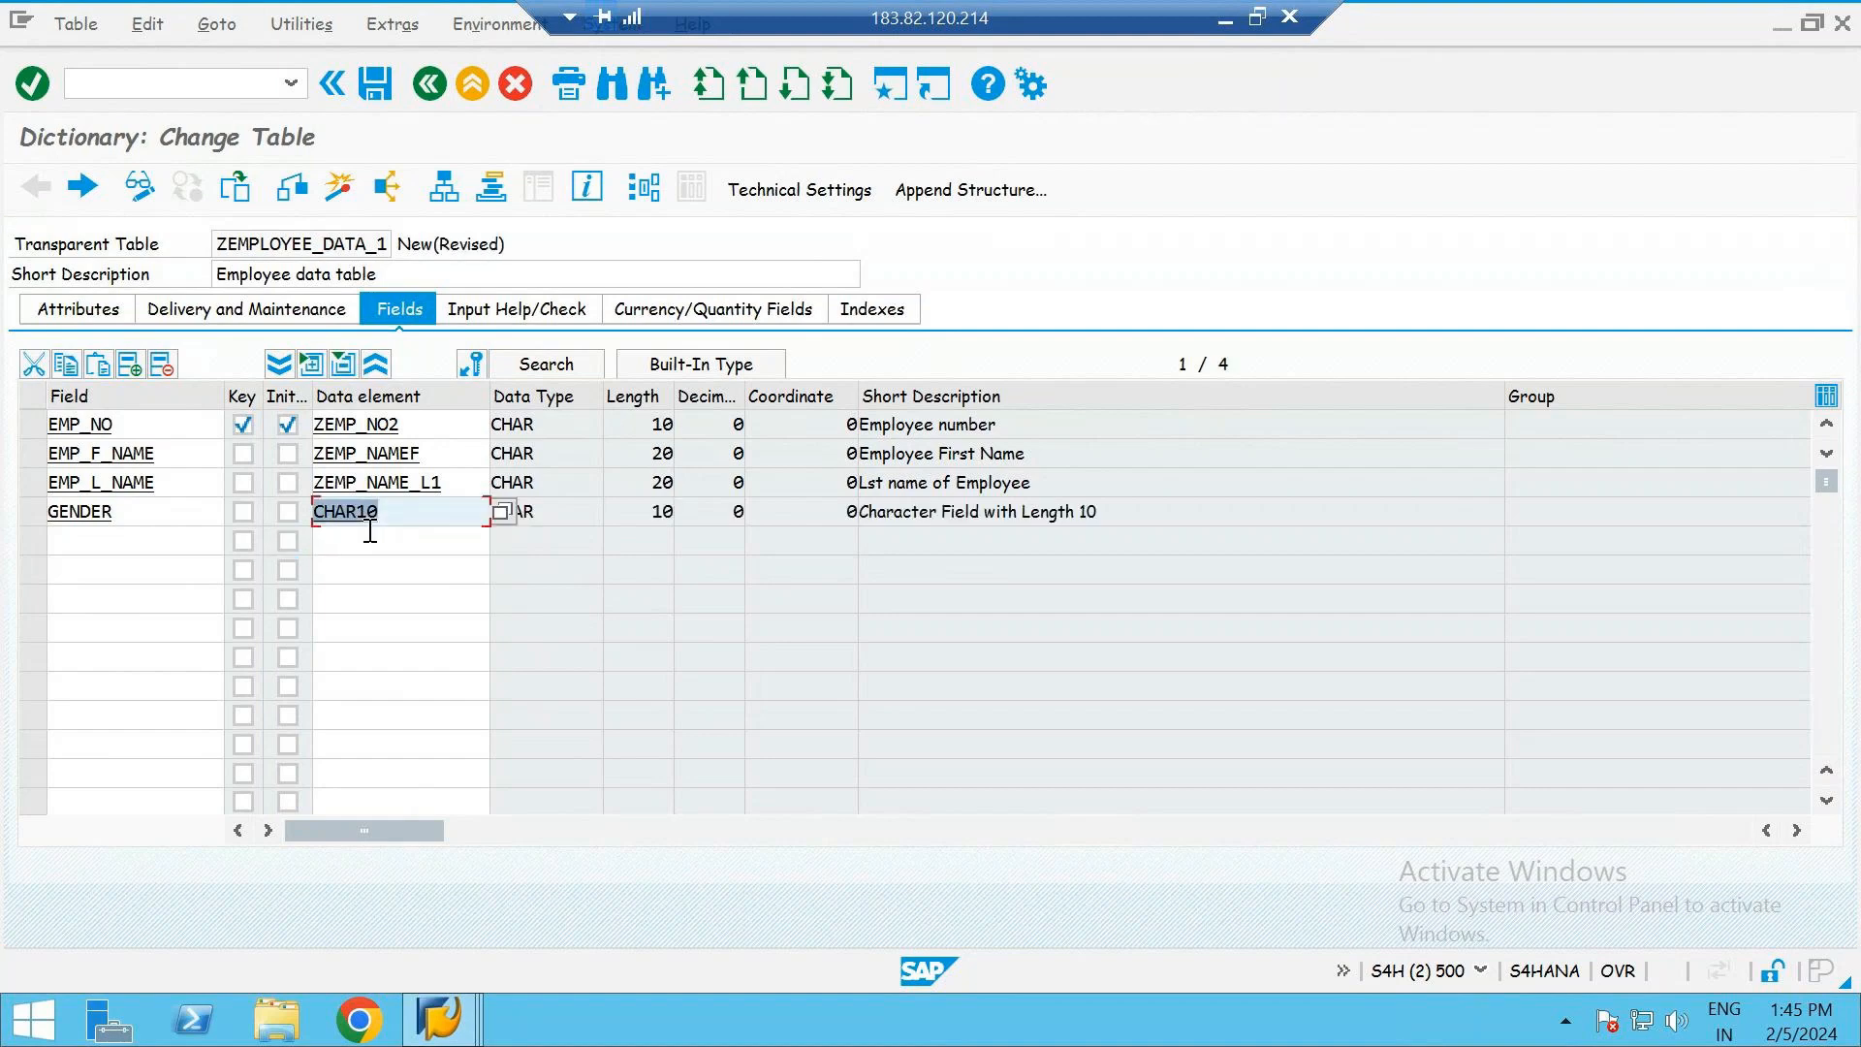
{"action": "left_click", "coordinate": [451, 545]}
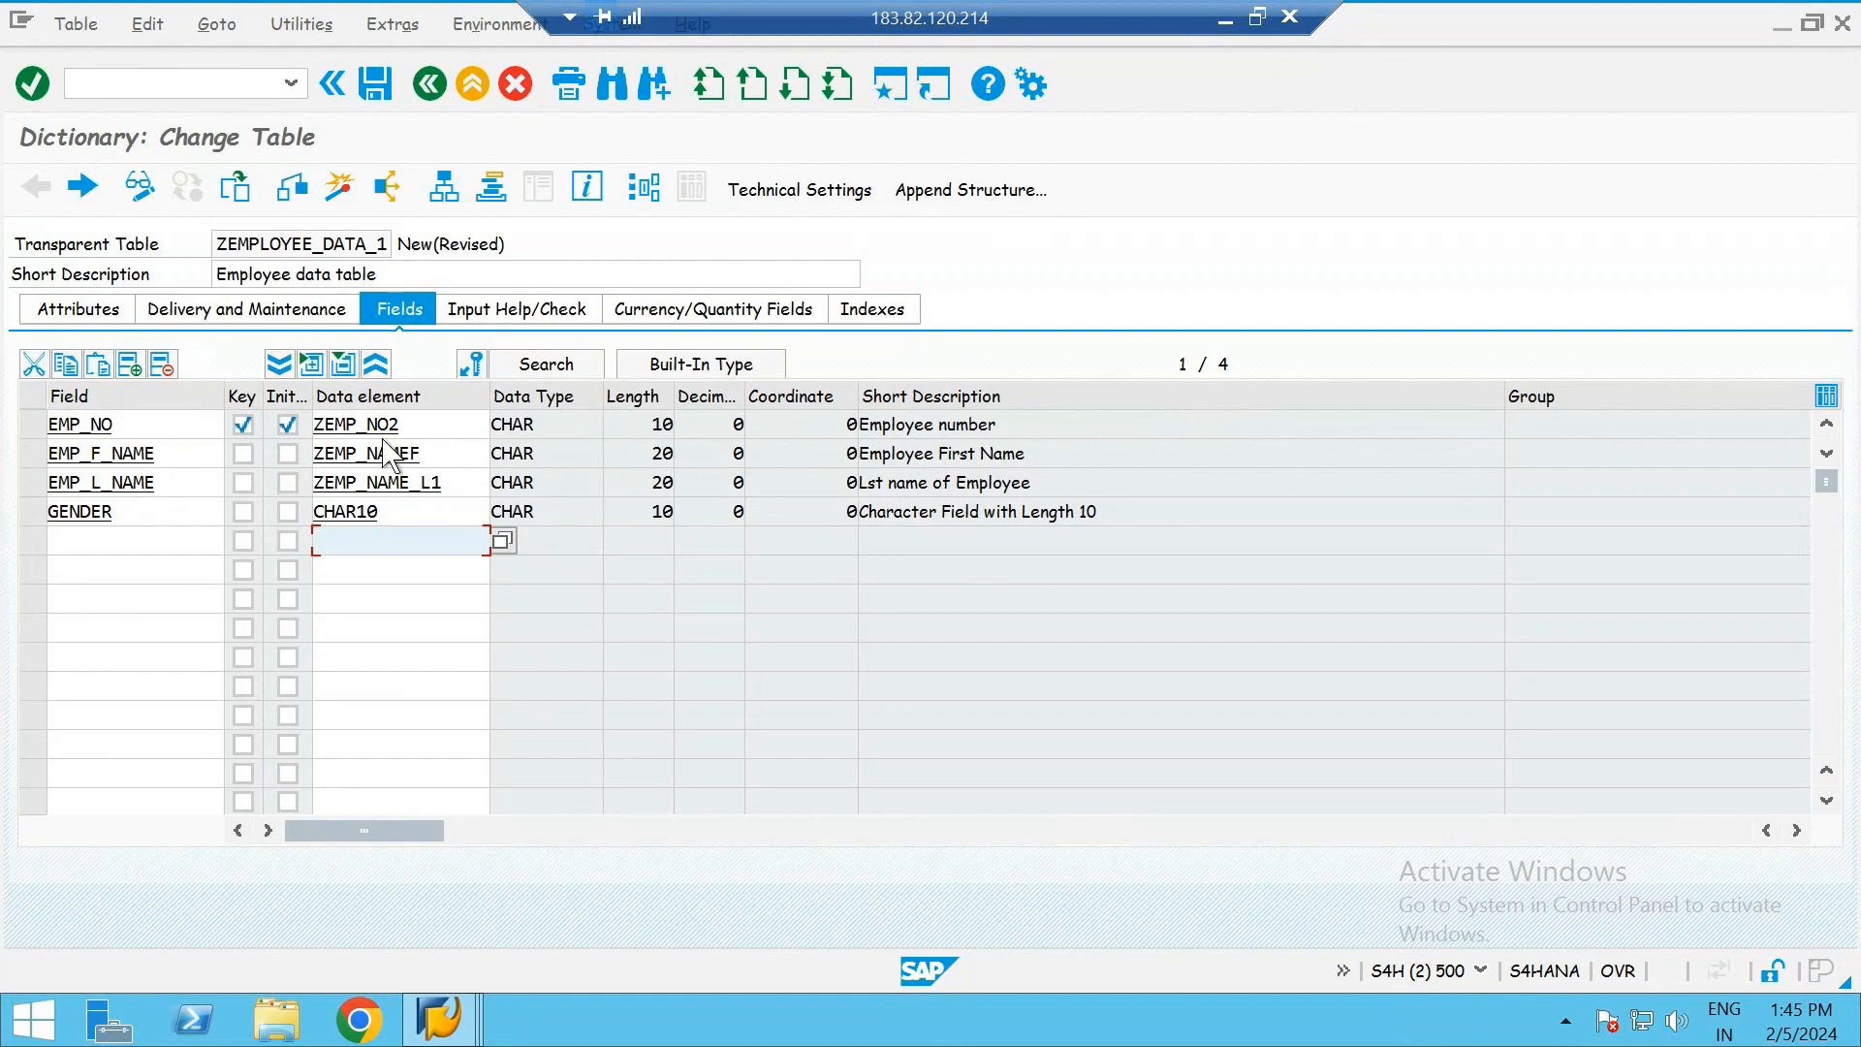
{"action": "left_click", "coordinate": [438, 423]}
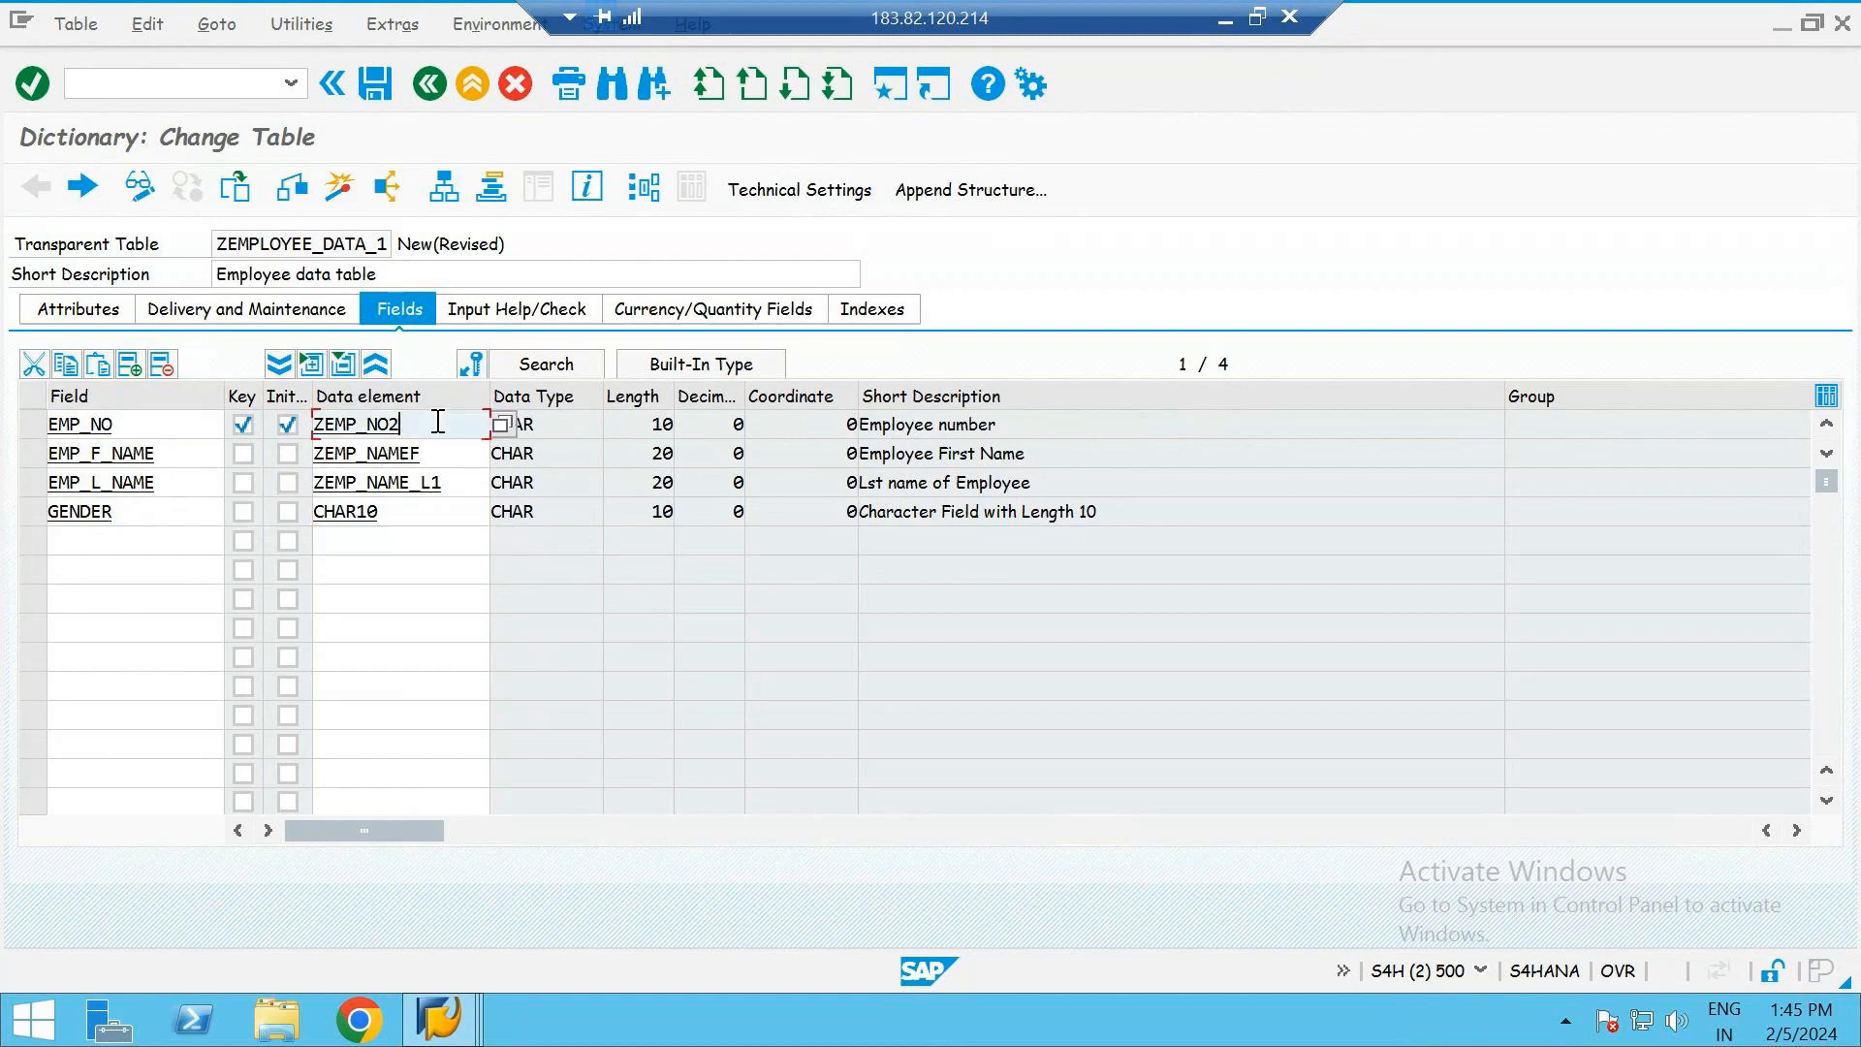
{"action": "left_click", "coordinate": [464, 490]}
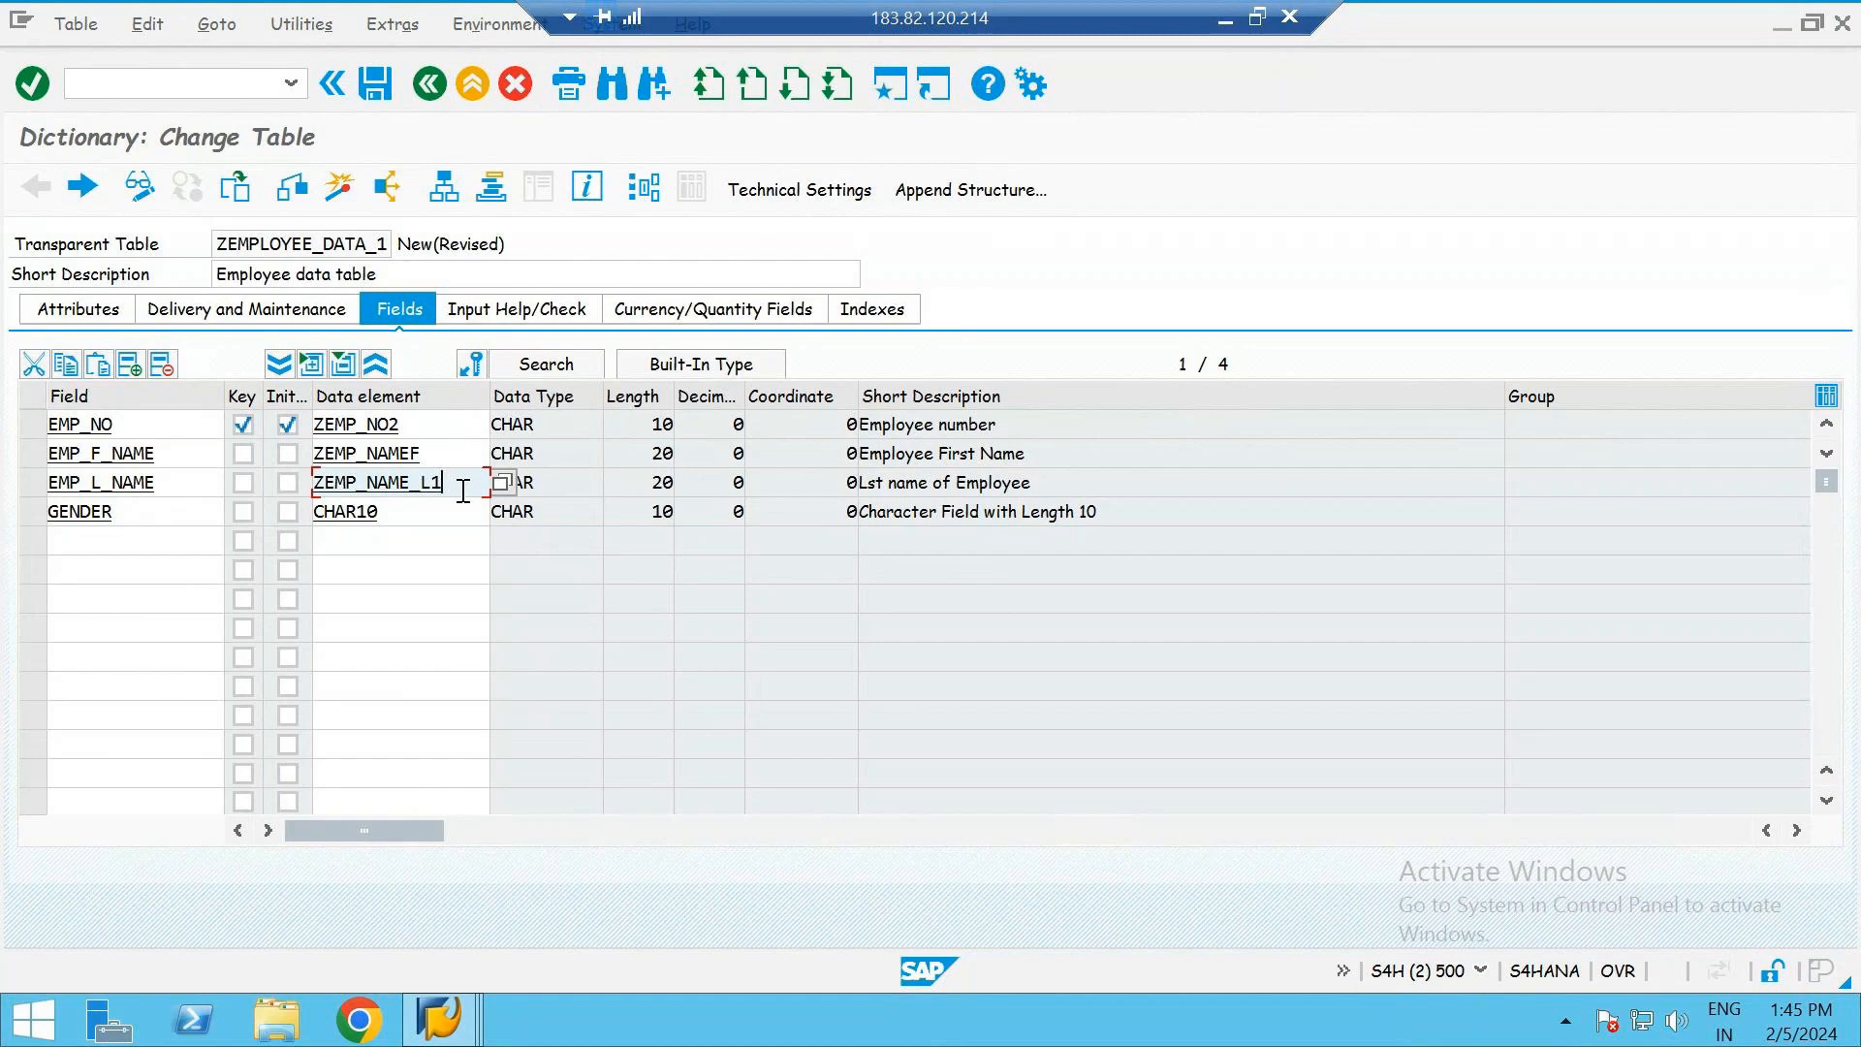
{"action": "left_click", "coordinate": [400, 518]}
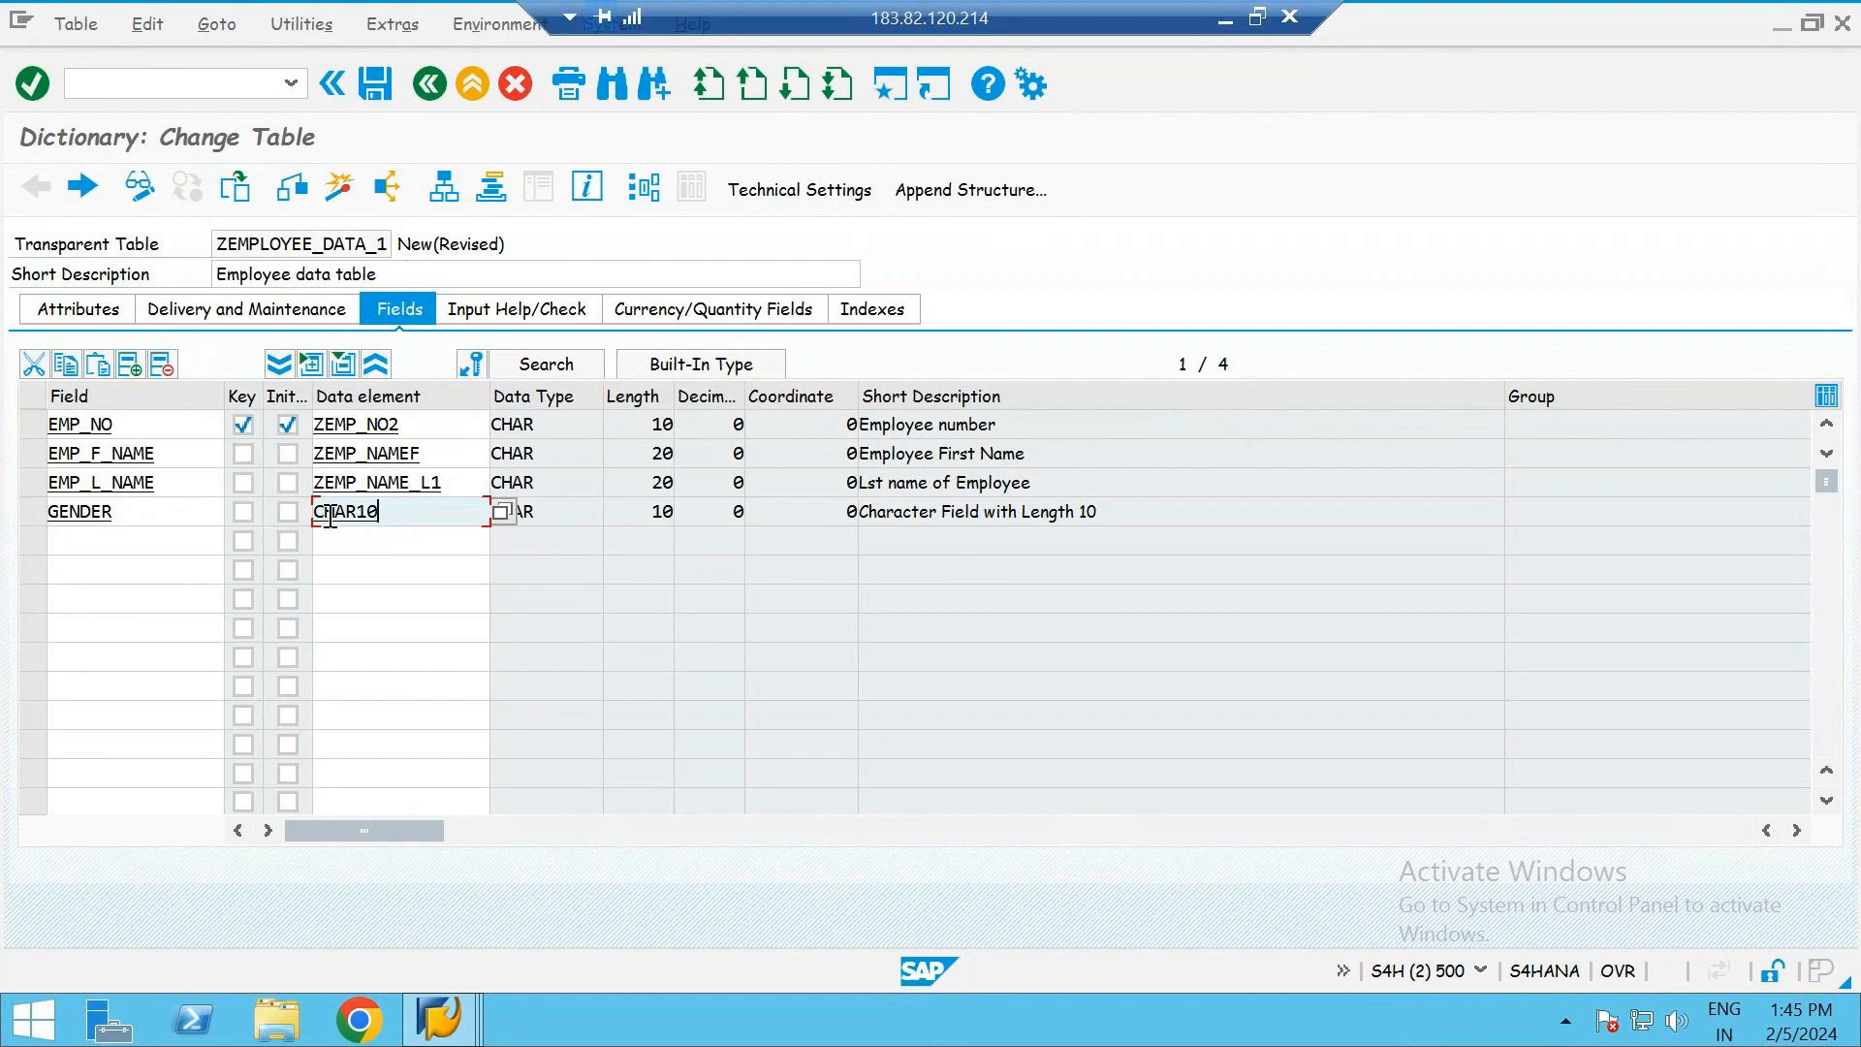
{"action": "left_click_drag", "start_coordinate": [395, 515], "coordinate": [313, 511]}
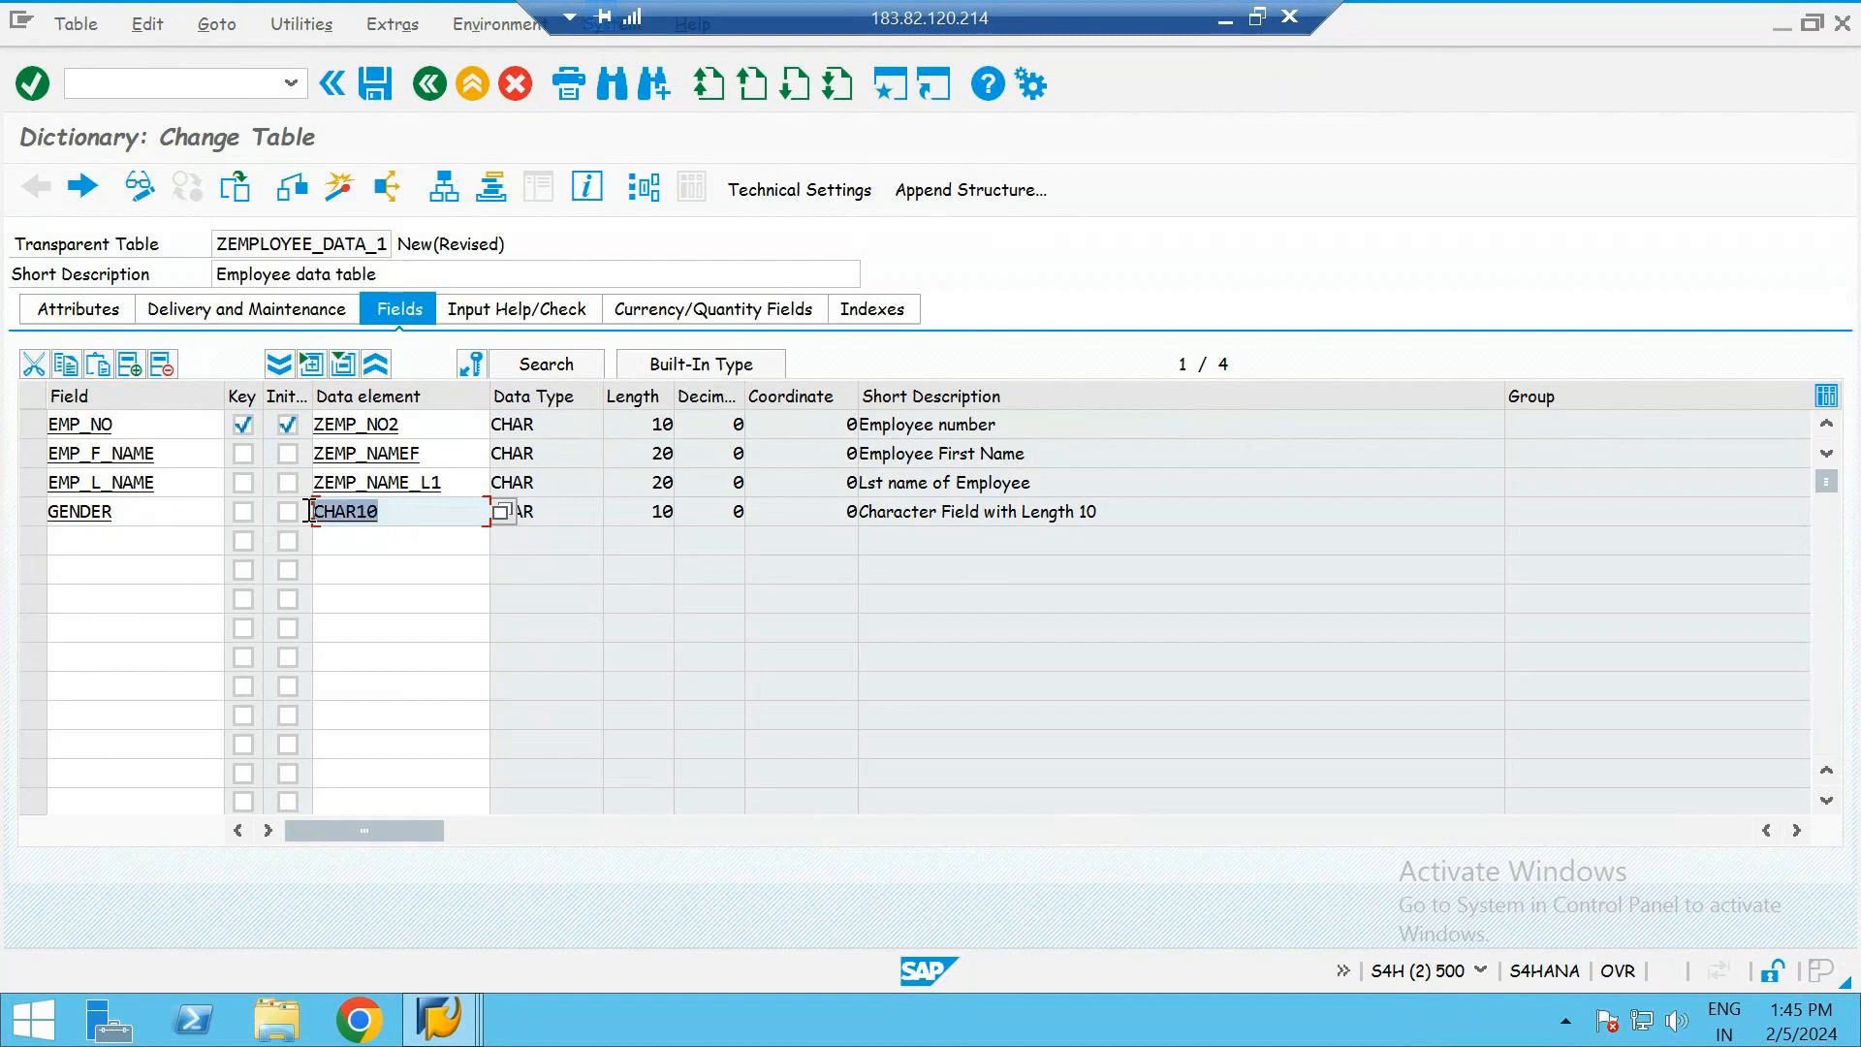
{"action": "left_click", "coordinate": [313, 510]}
- Add a MAIL field below GENDER and assign it the data element CHAR30
{"action": "left_click", "coordinate": [146, 535]}
{"action": "type", "text": "MAIL"}
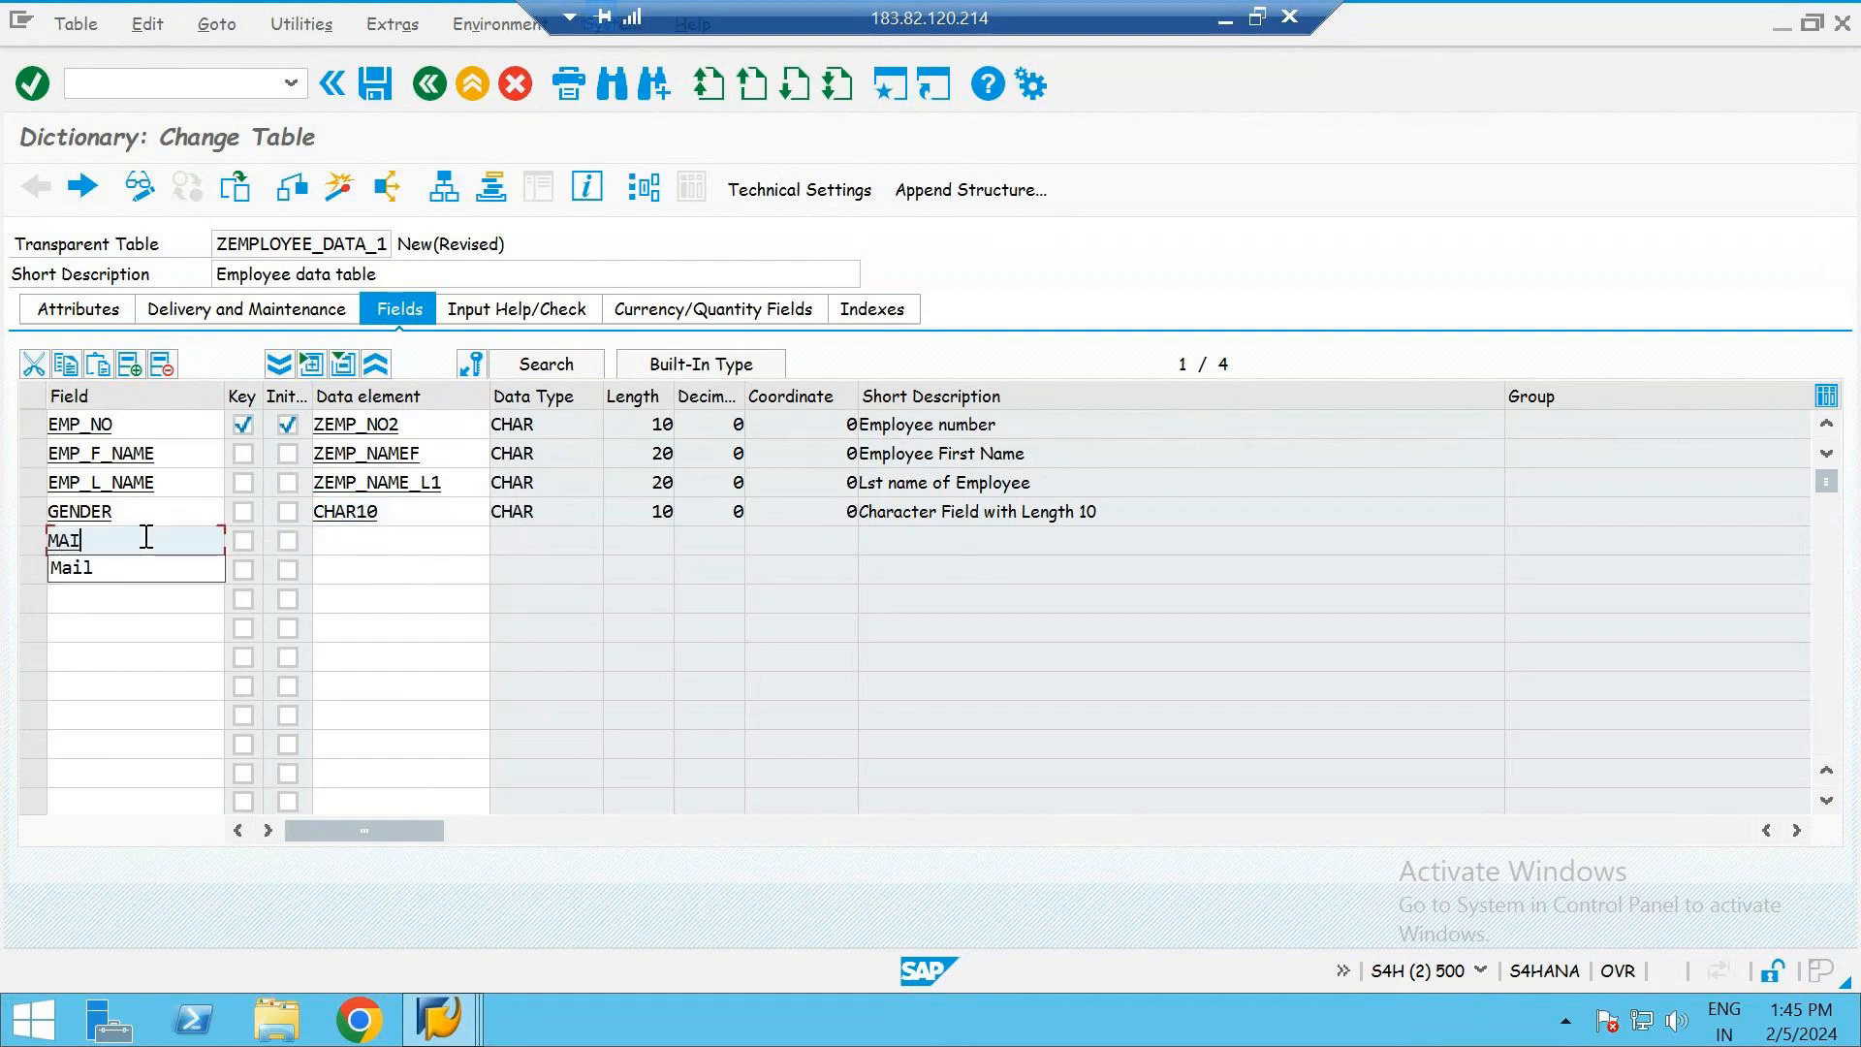
{"action": "left_click", "coordinate": [382, 544]}
{"action": "type", "text": "char30"}
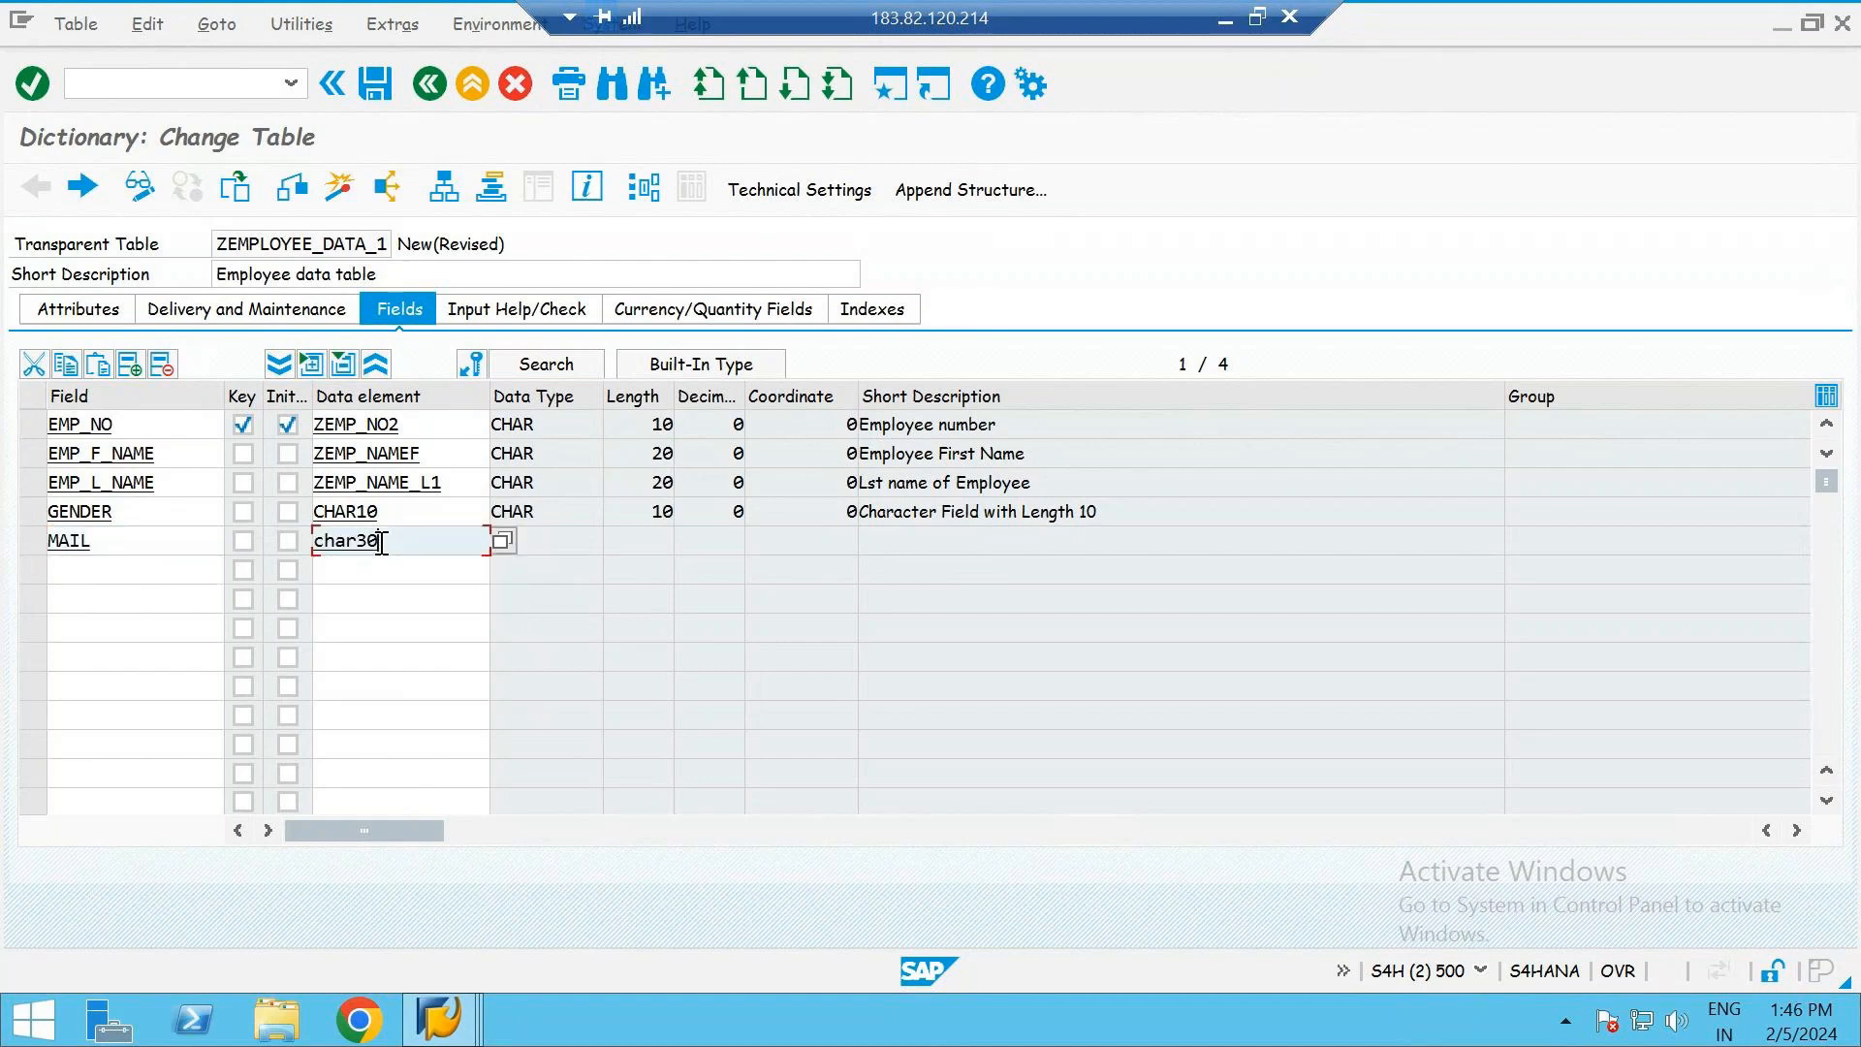
{"action": "key", "text": "Return"}
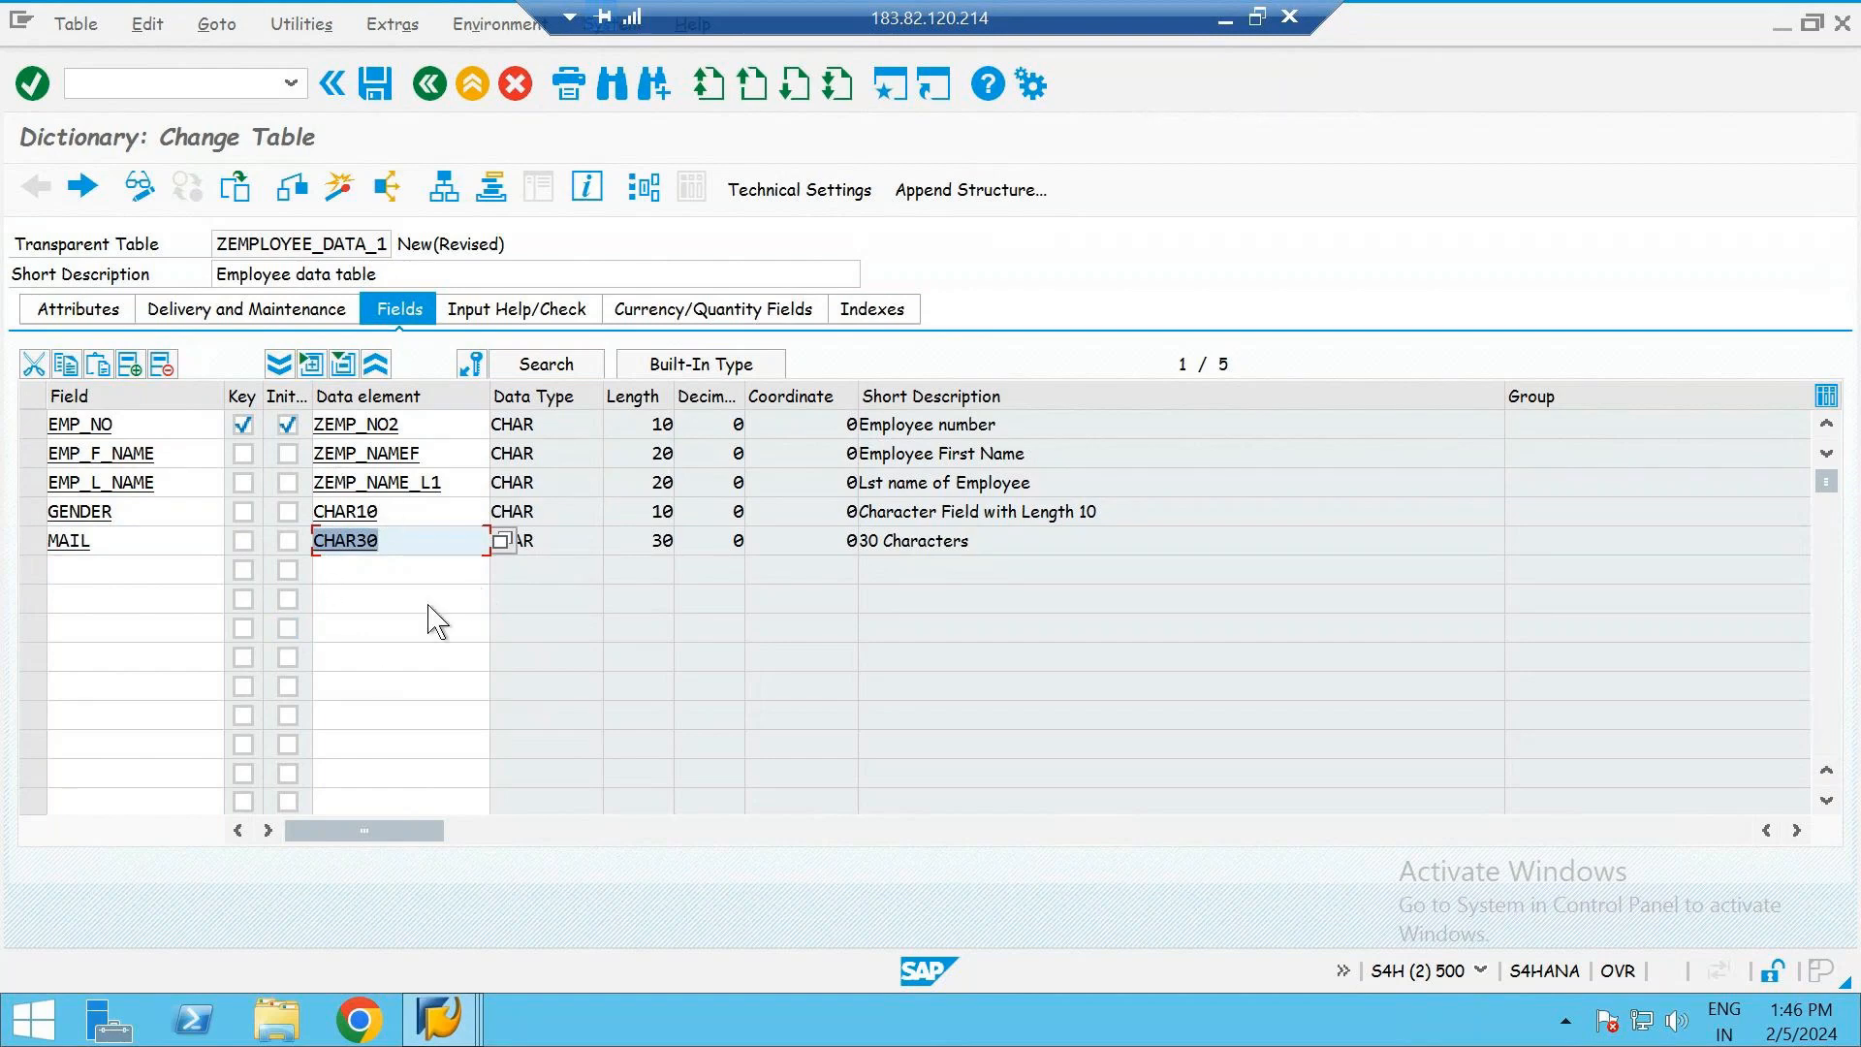
{"action": "left_click", "coordinate": [428, 548]}
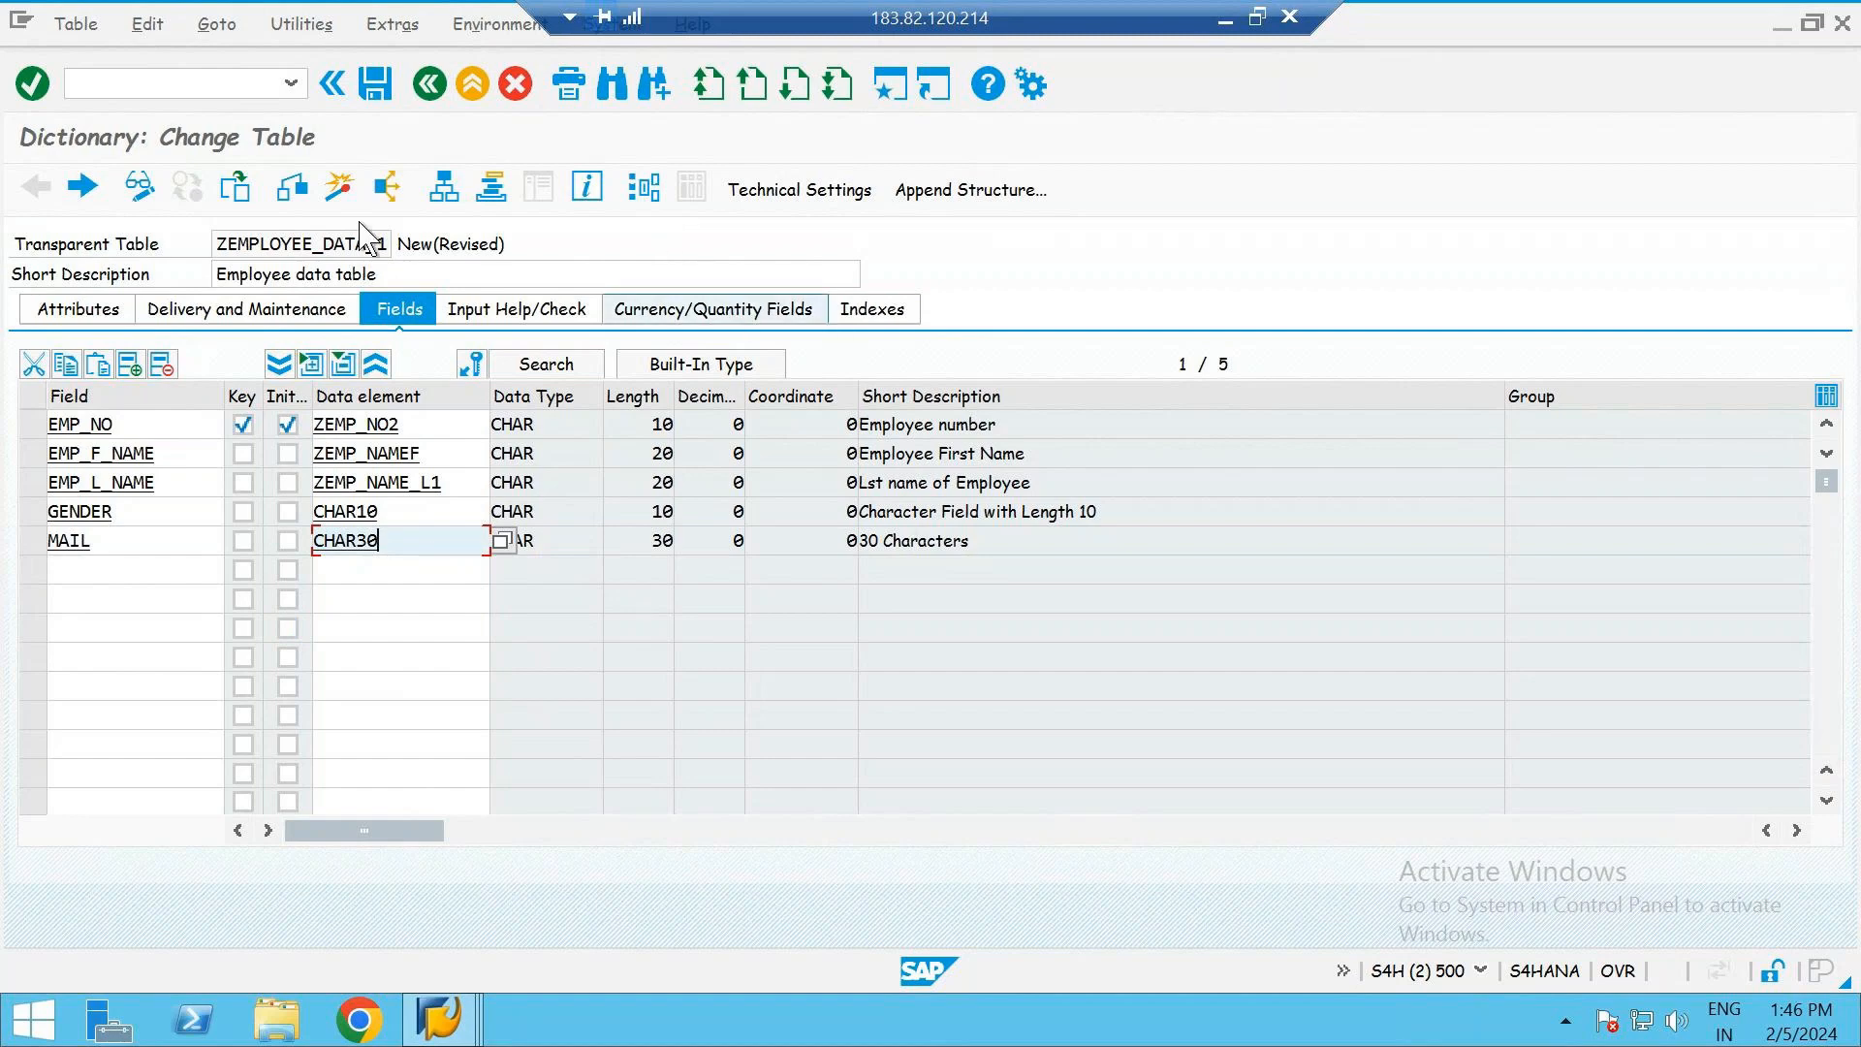
- Save and check table ZEMPLOYEE_DATA_1, and return from the check log to the table's fields
{"action": "left_click", "coordinate": [293, 201]}
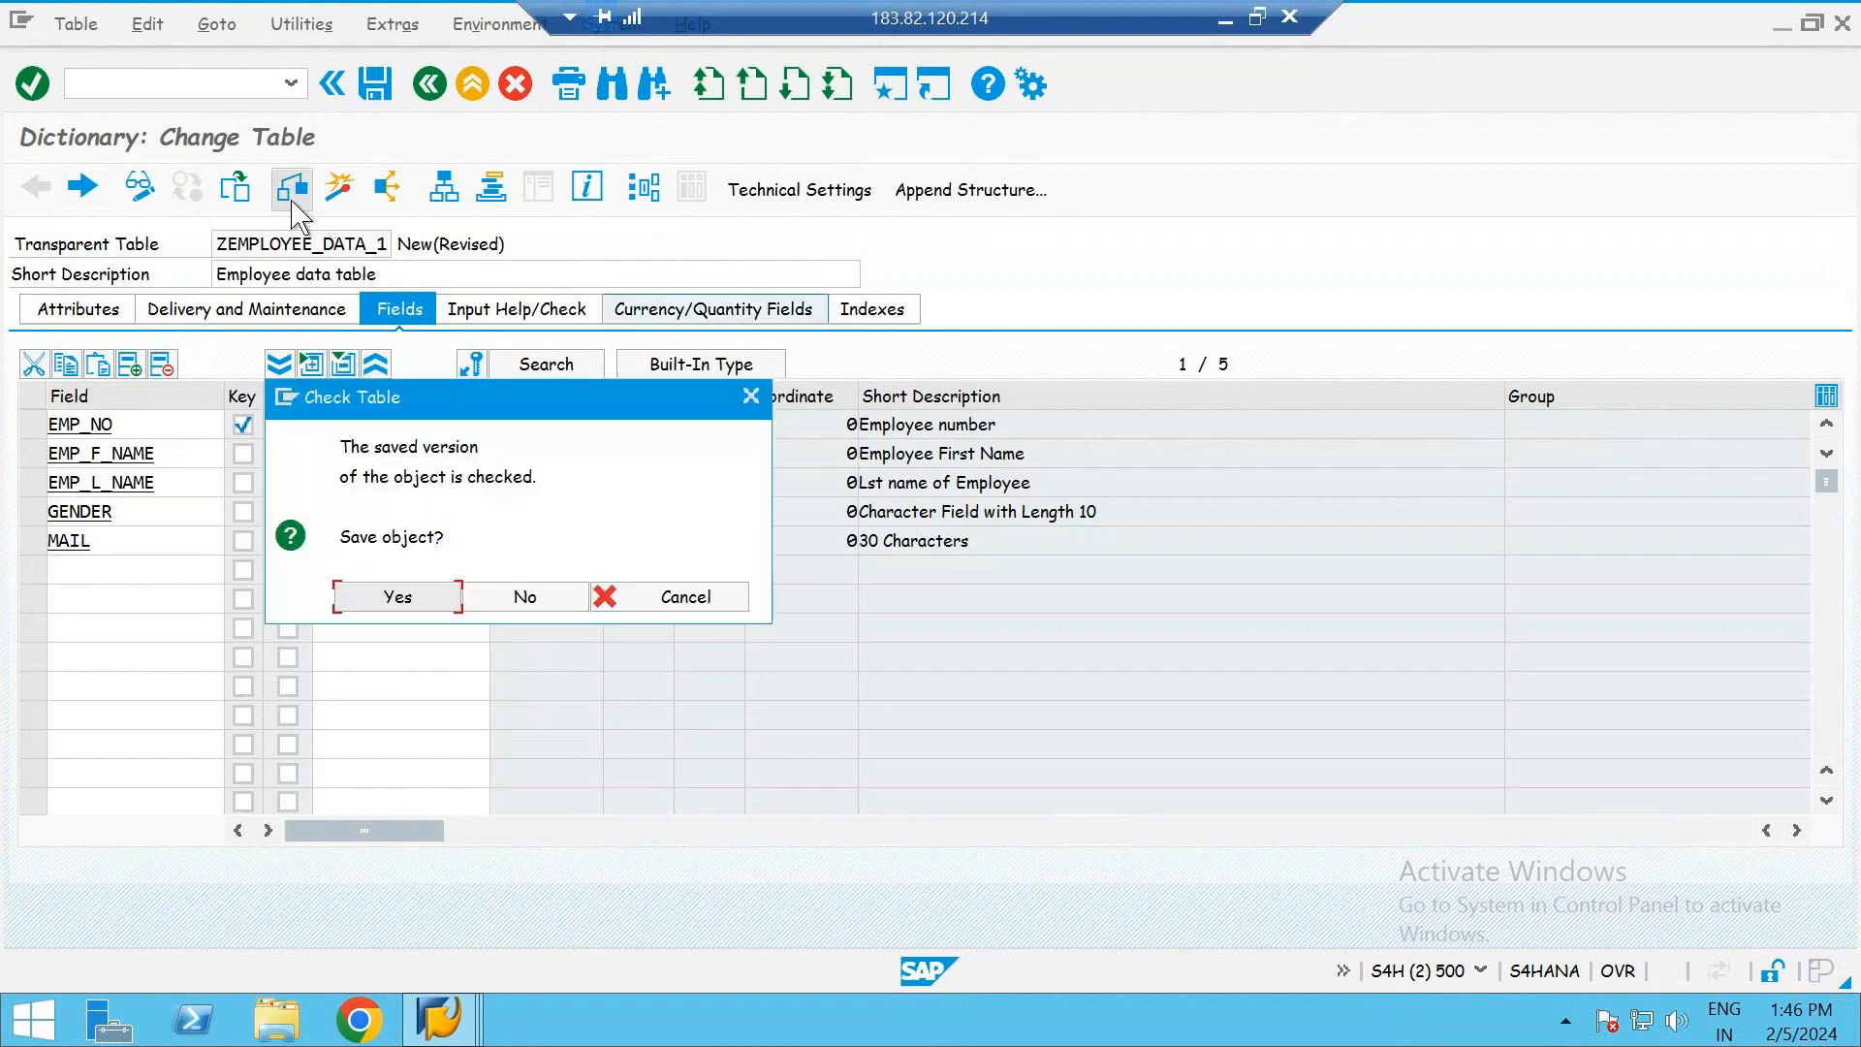
{"action": "left_click", "coordinate": [424, 592]}
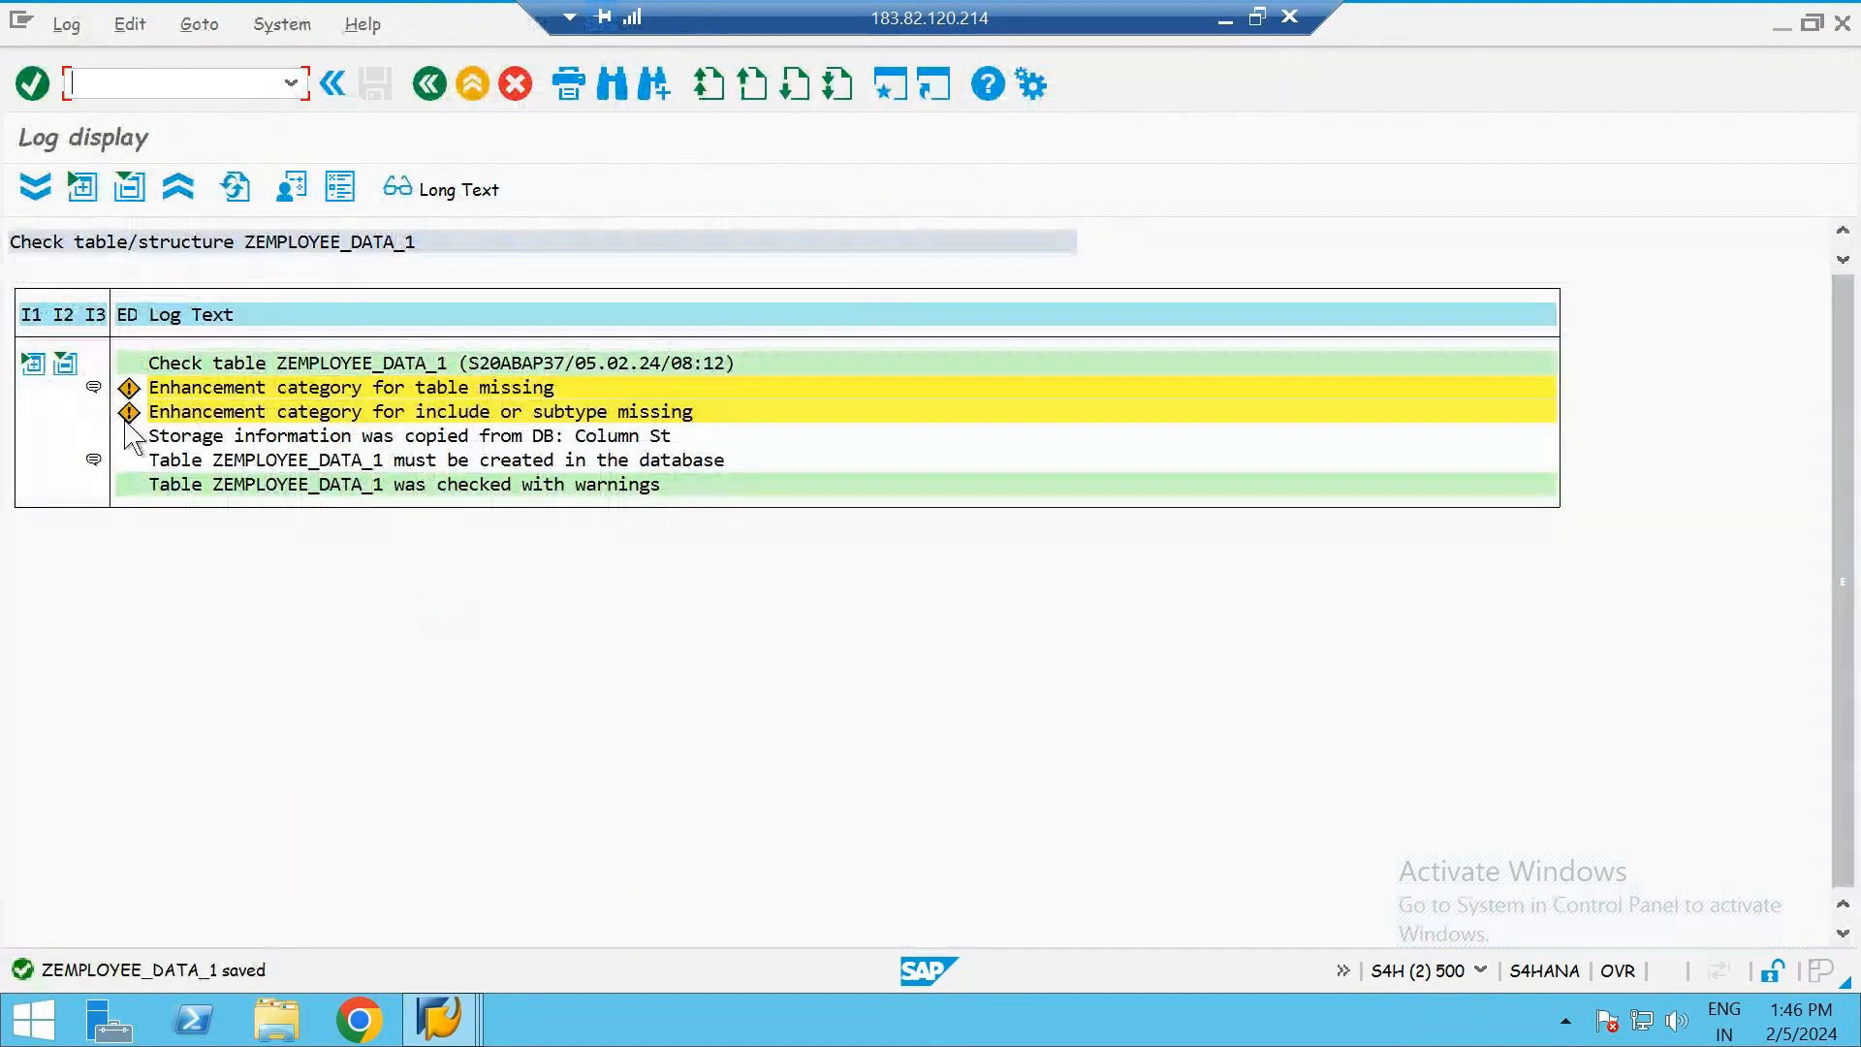
{"action": "left_click", "coordinate": [430, 85]}
{"action": "left_click", "coordinate": [429, 85]}
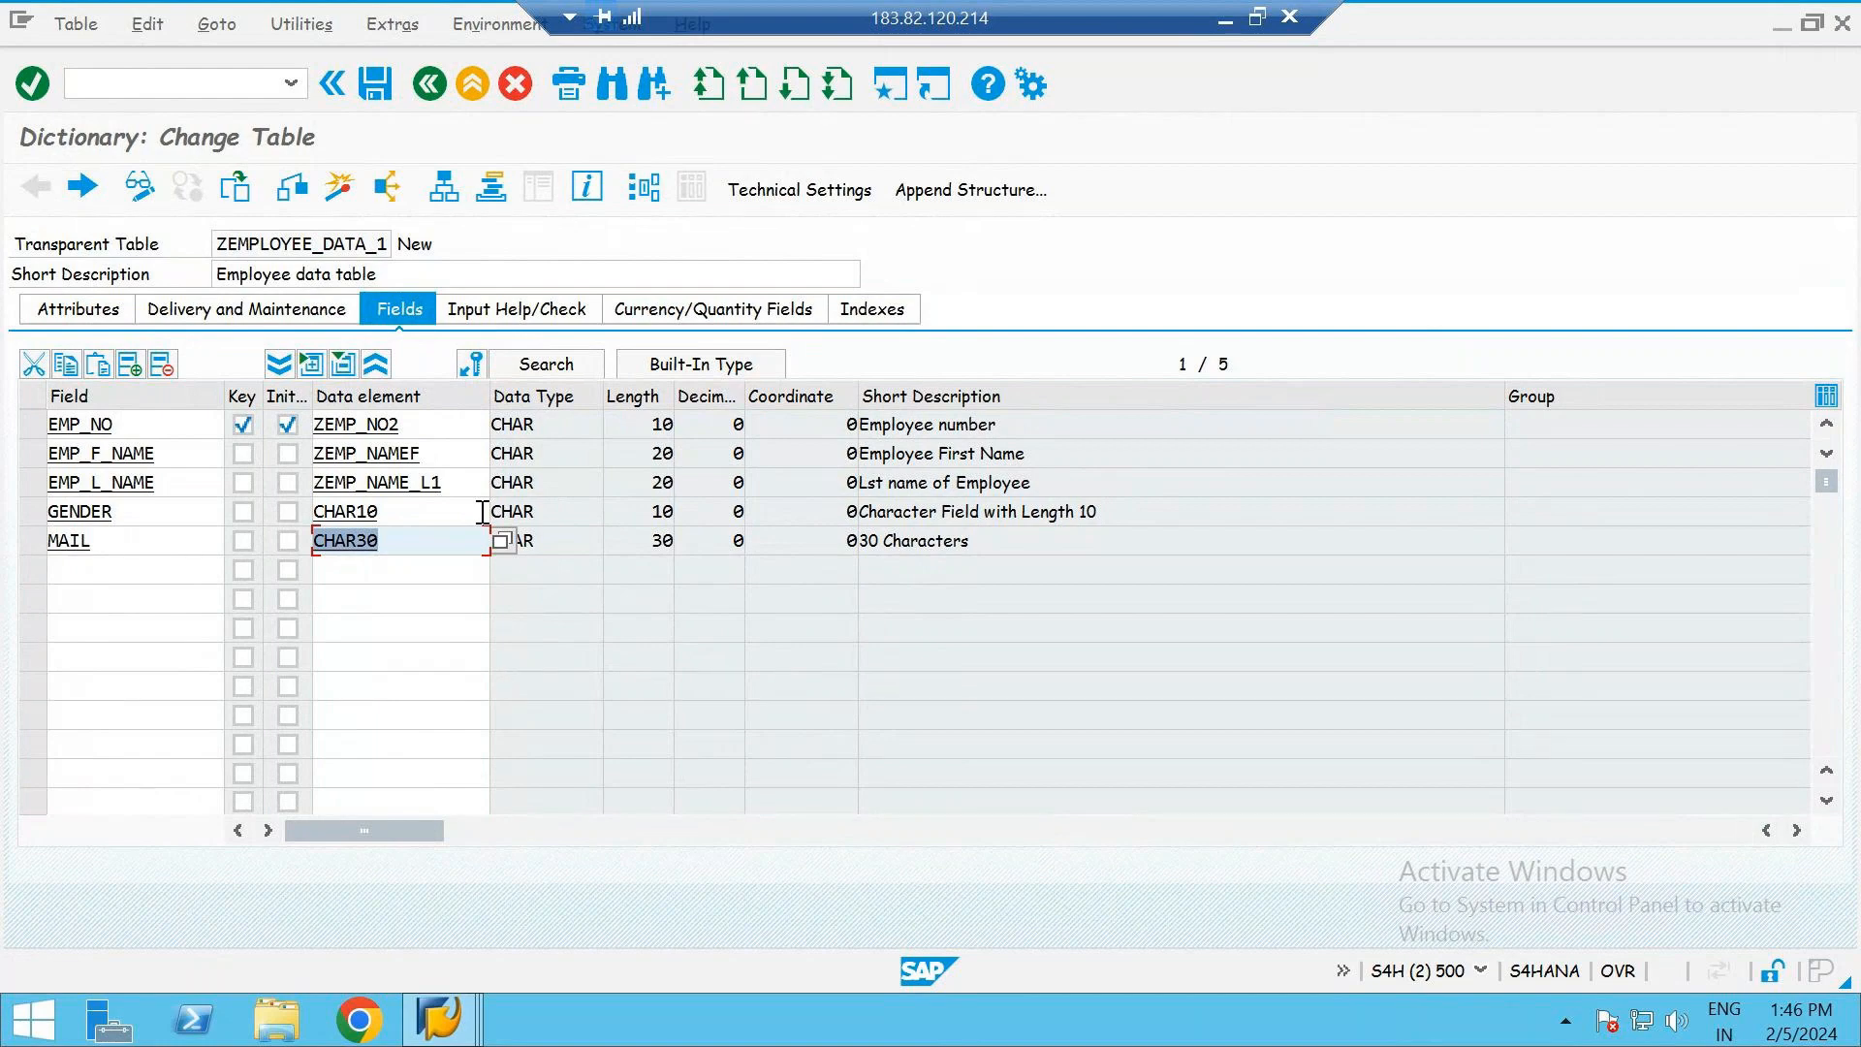
- Start activating the table and choose data class APPL1 for transaction data in its technical settings
{"action": "left_click", "coordinate": [341, 194]}
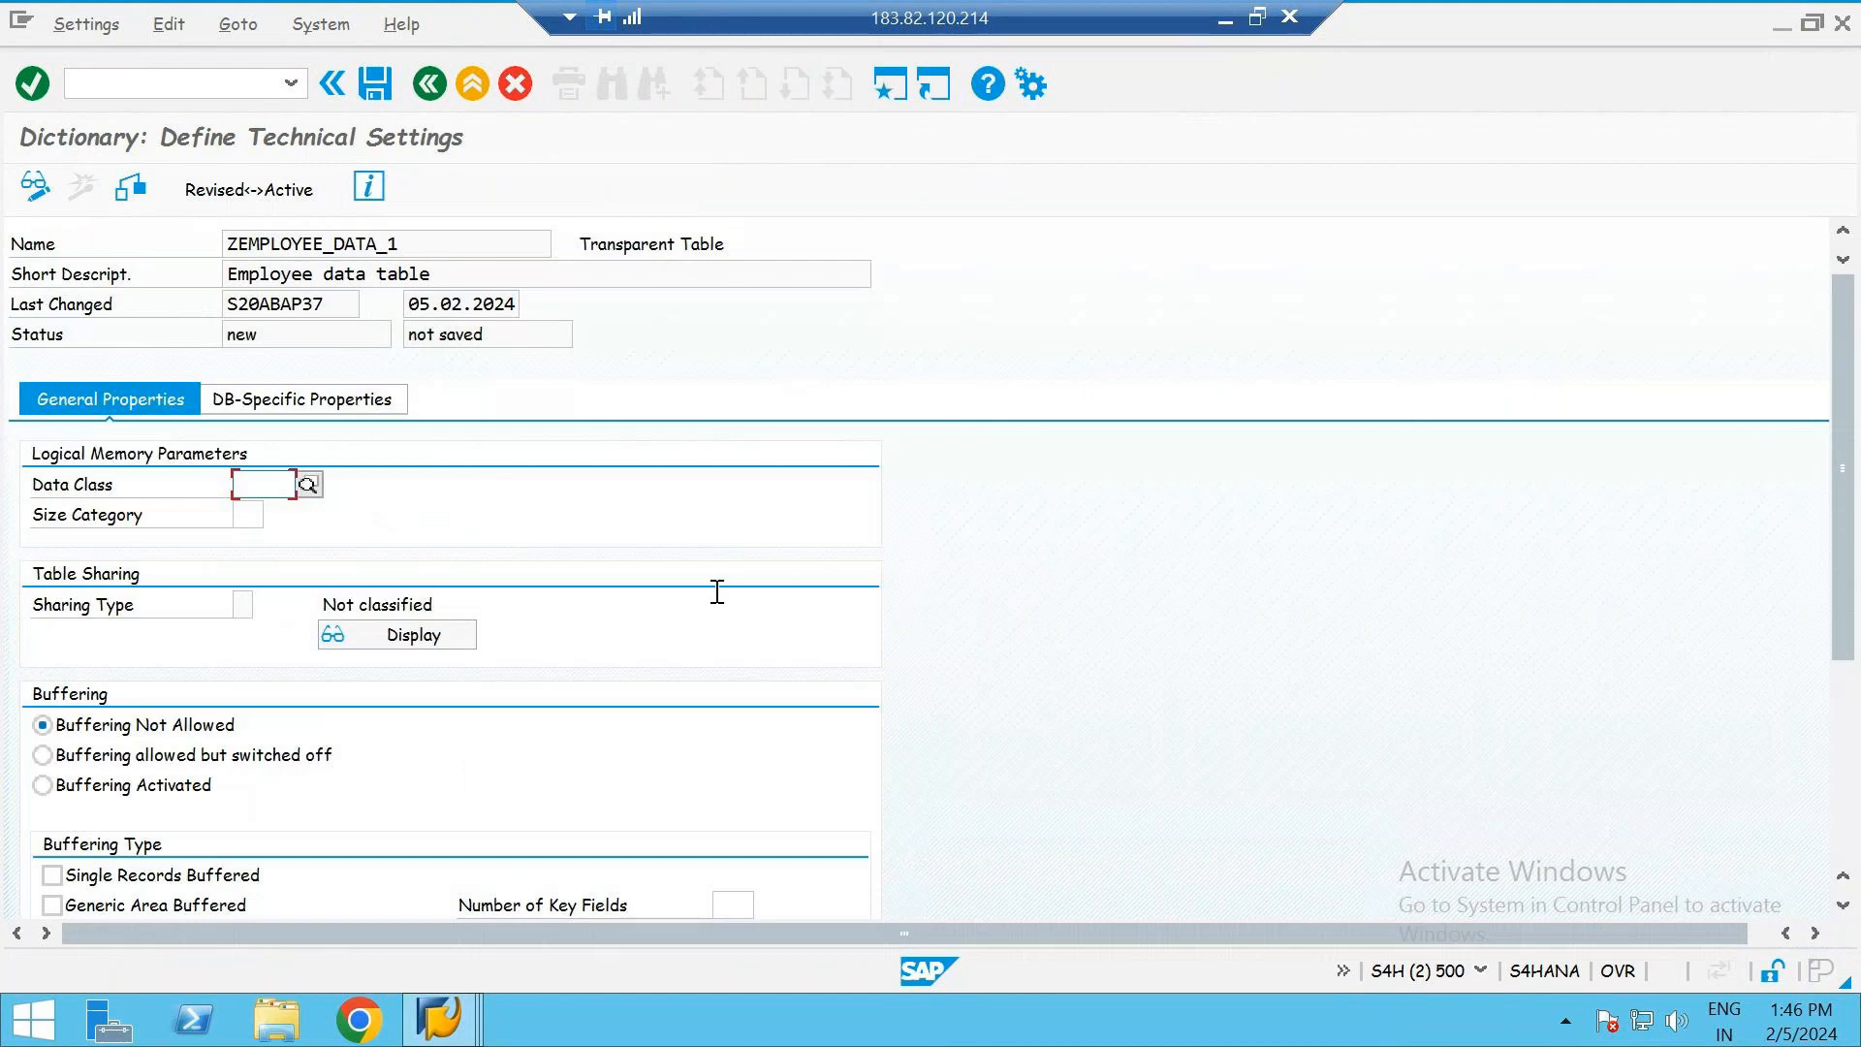
{"action": "left_click", "coordinate": [436, 89]}
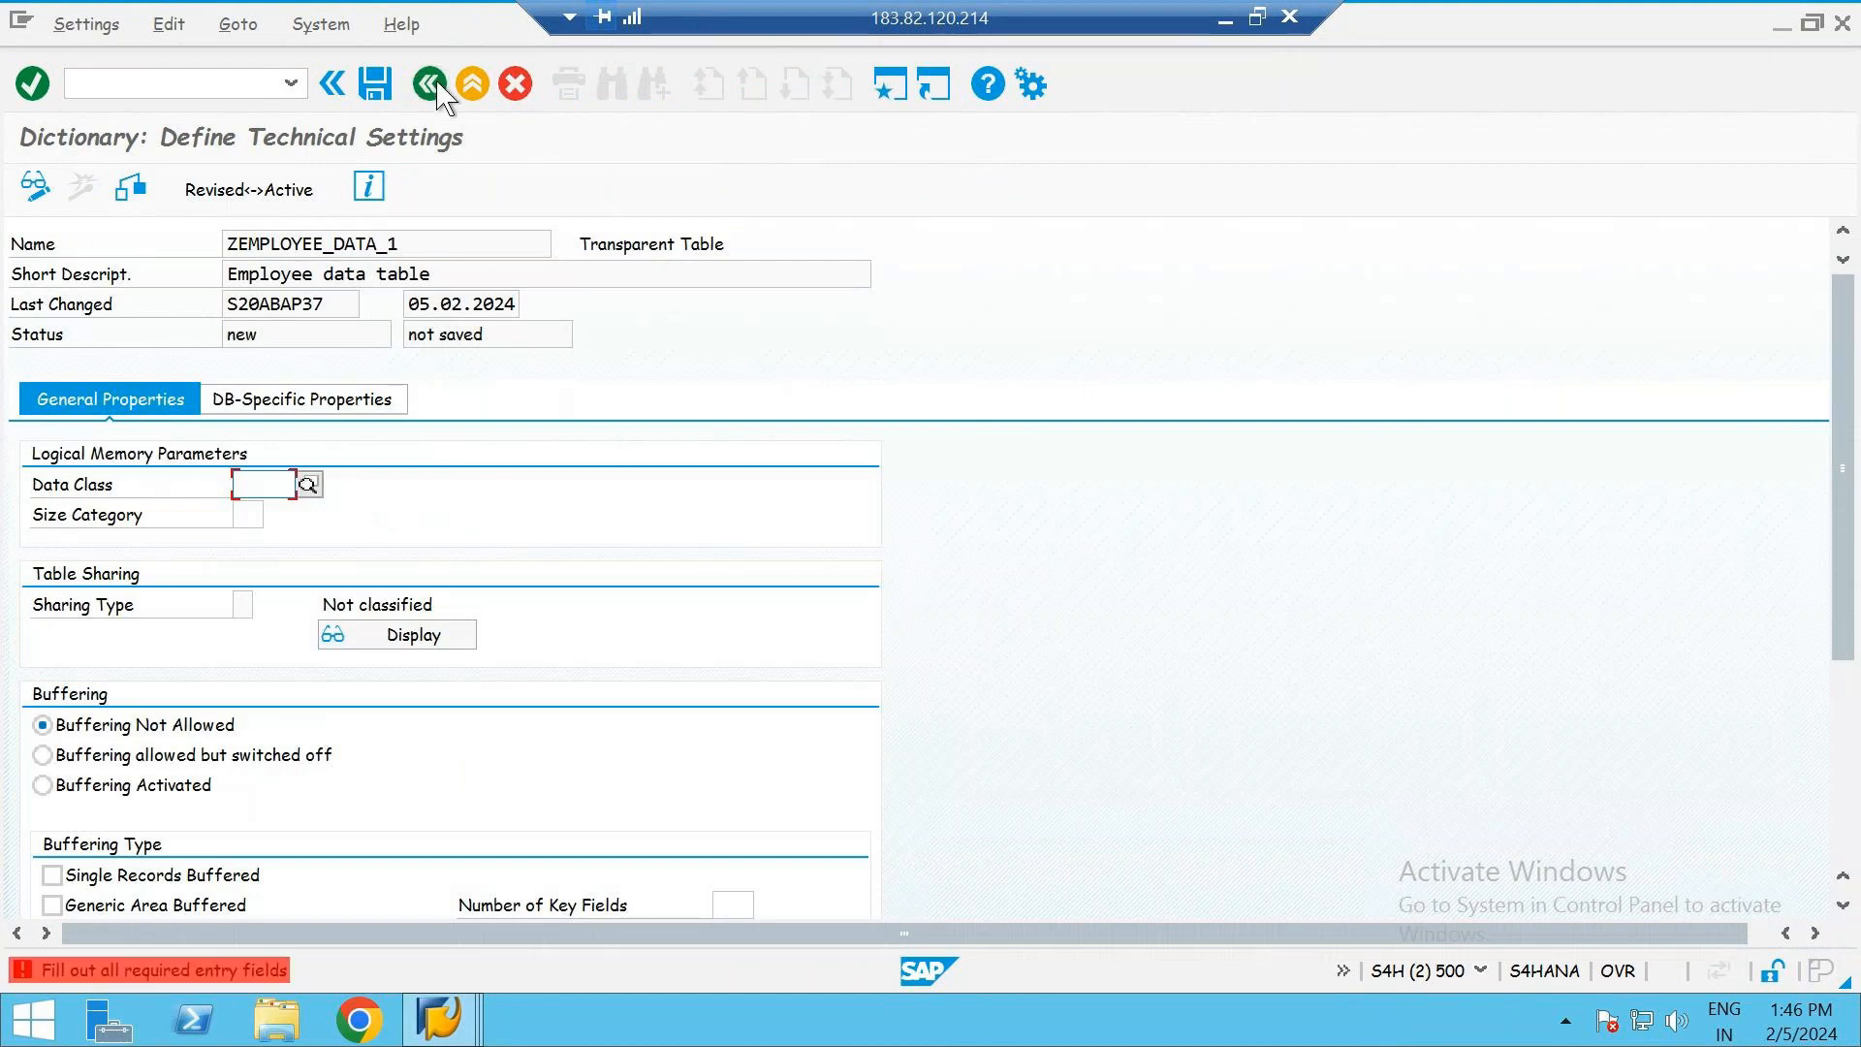
{"action": "left_click", "coordinate": [474, 90]}
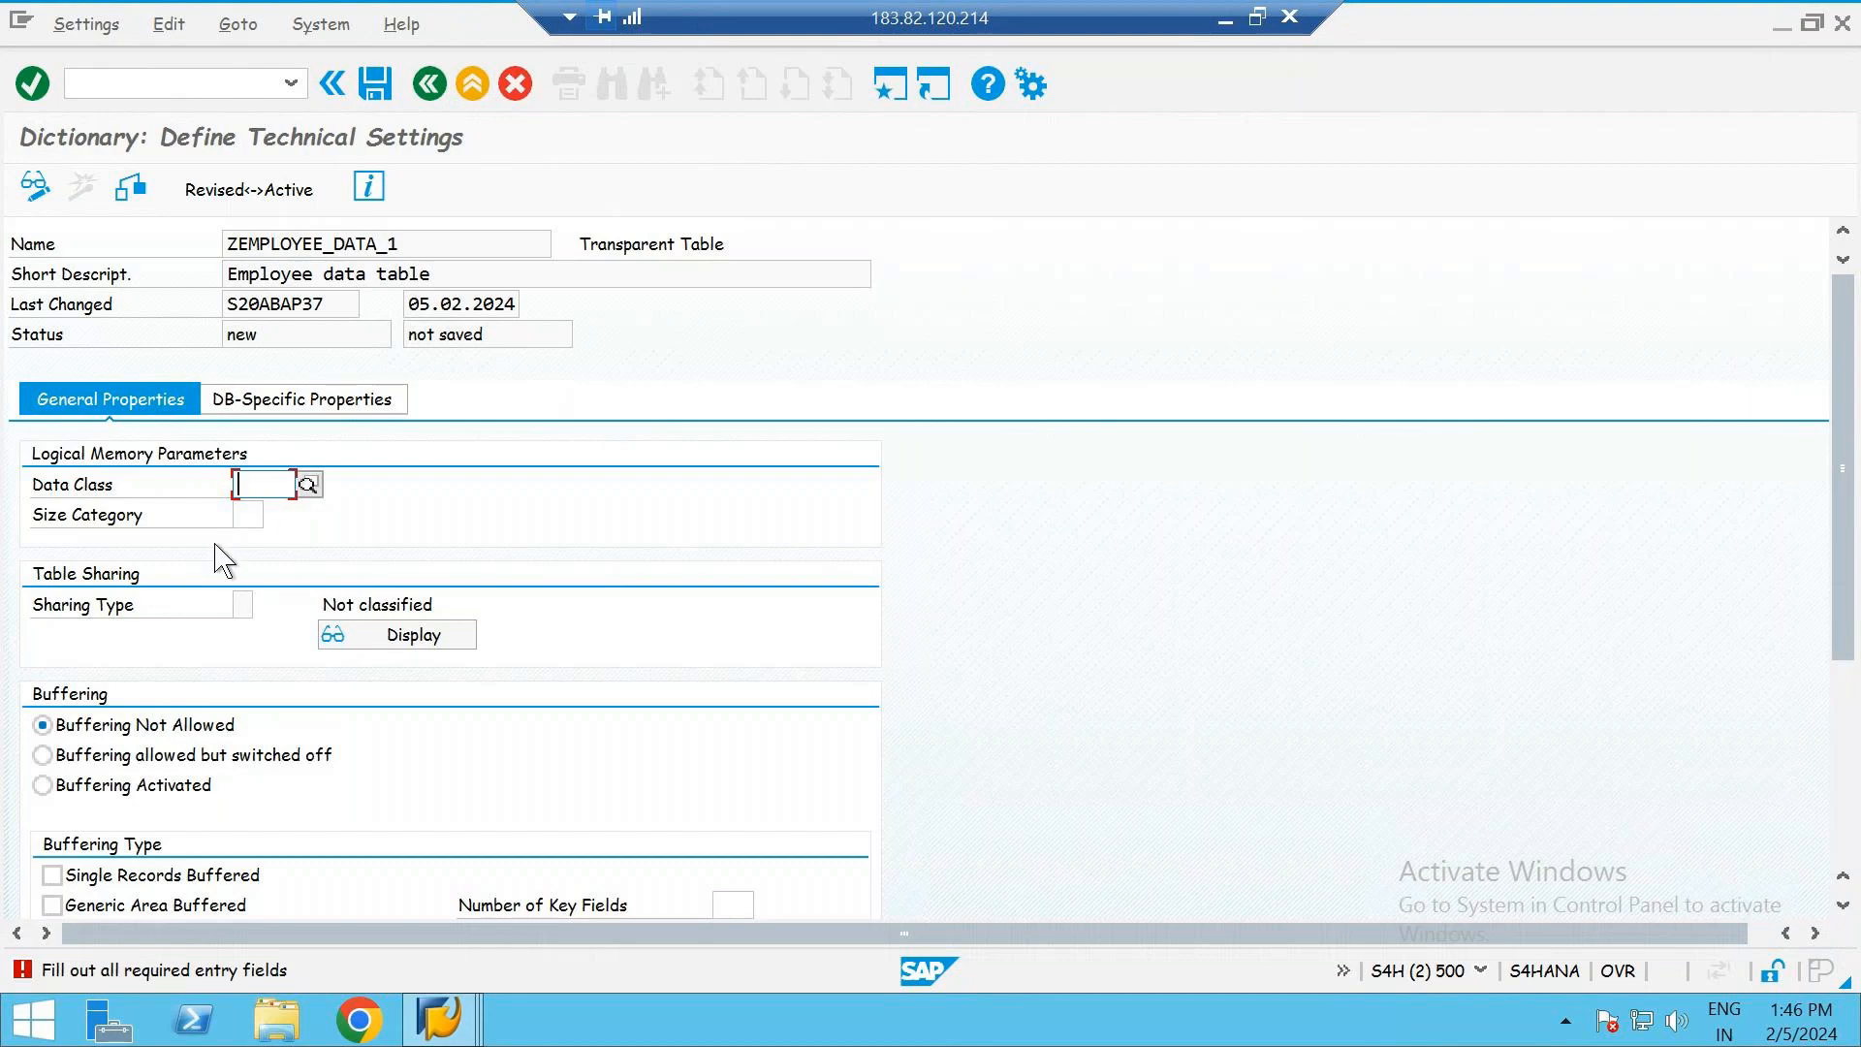
{"action": "left_click", "coordinate": [249, 513]}
{"action": "left_click", "coordinate": [257, 487]}
{"action": "left_click", "coordinate": [308, 484]}
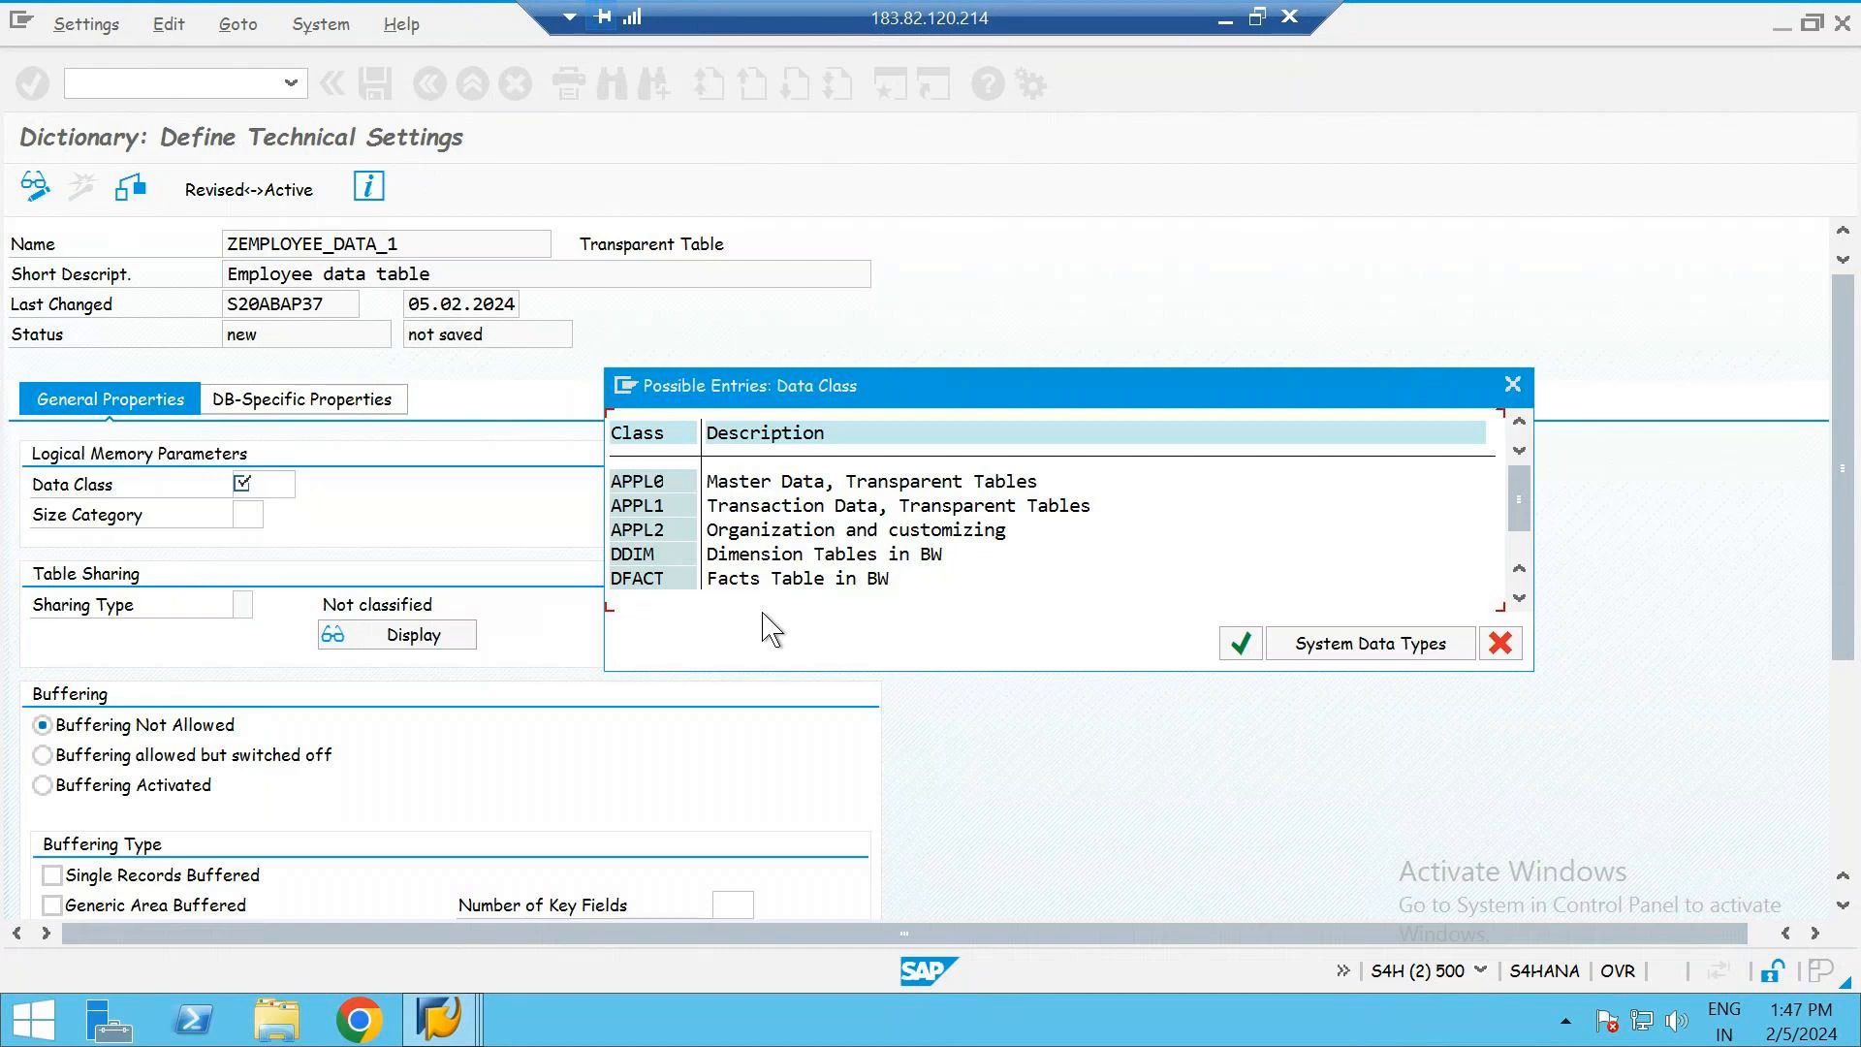
{"action": "left_click", "coordinate": [676, 511]}
{"action": "double_click", "coordinate": [721, 511]}
- Compare size categories 0 and 1, and set the table's size category to 0
{"action": "left_click", "coordinate": [249, 514]}
{"action": "type", "text": "0"}
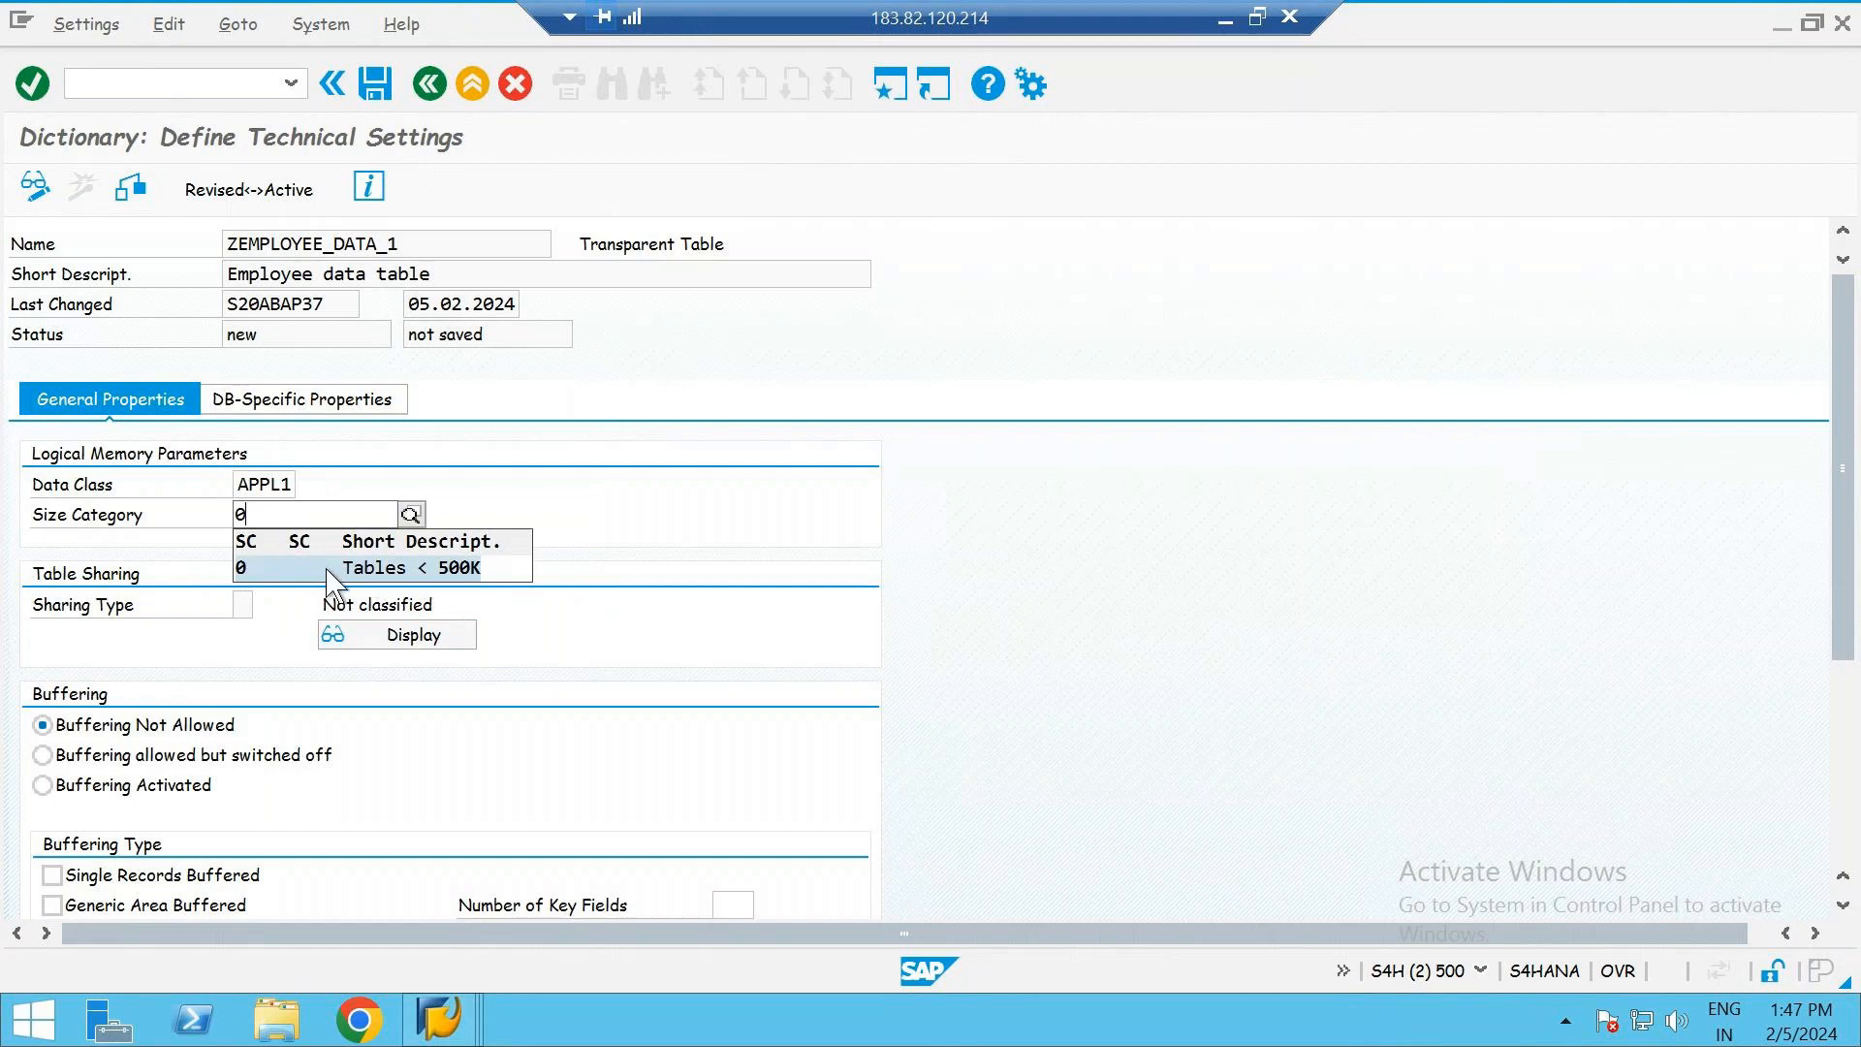
{"action": "left_click", "coordinate": [296, 514]}
{"action": "key", "text": "BackSpace"}
{"action": "type", "text": "1"}
{"action": "key", "text": "F4"}
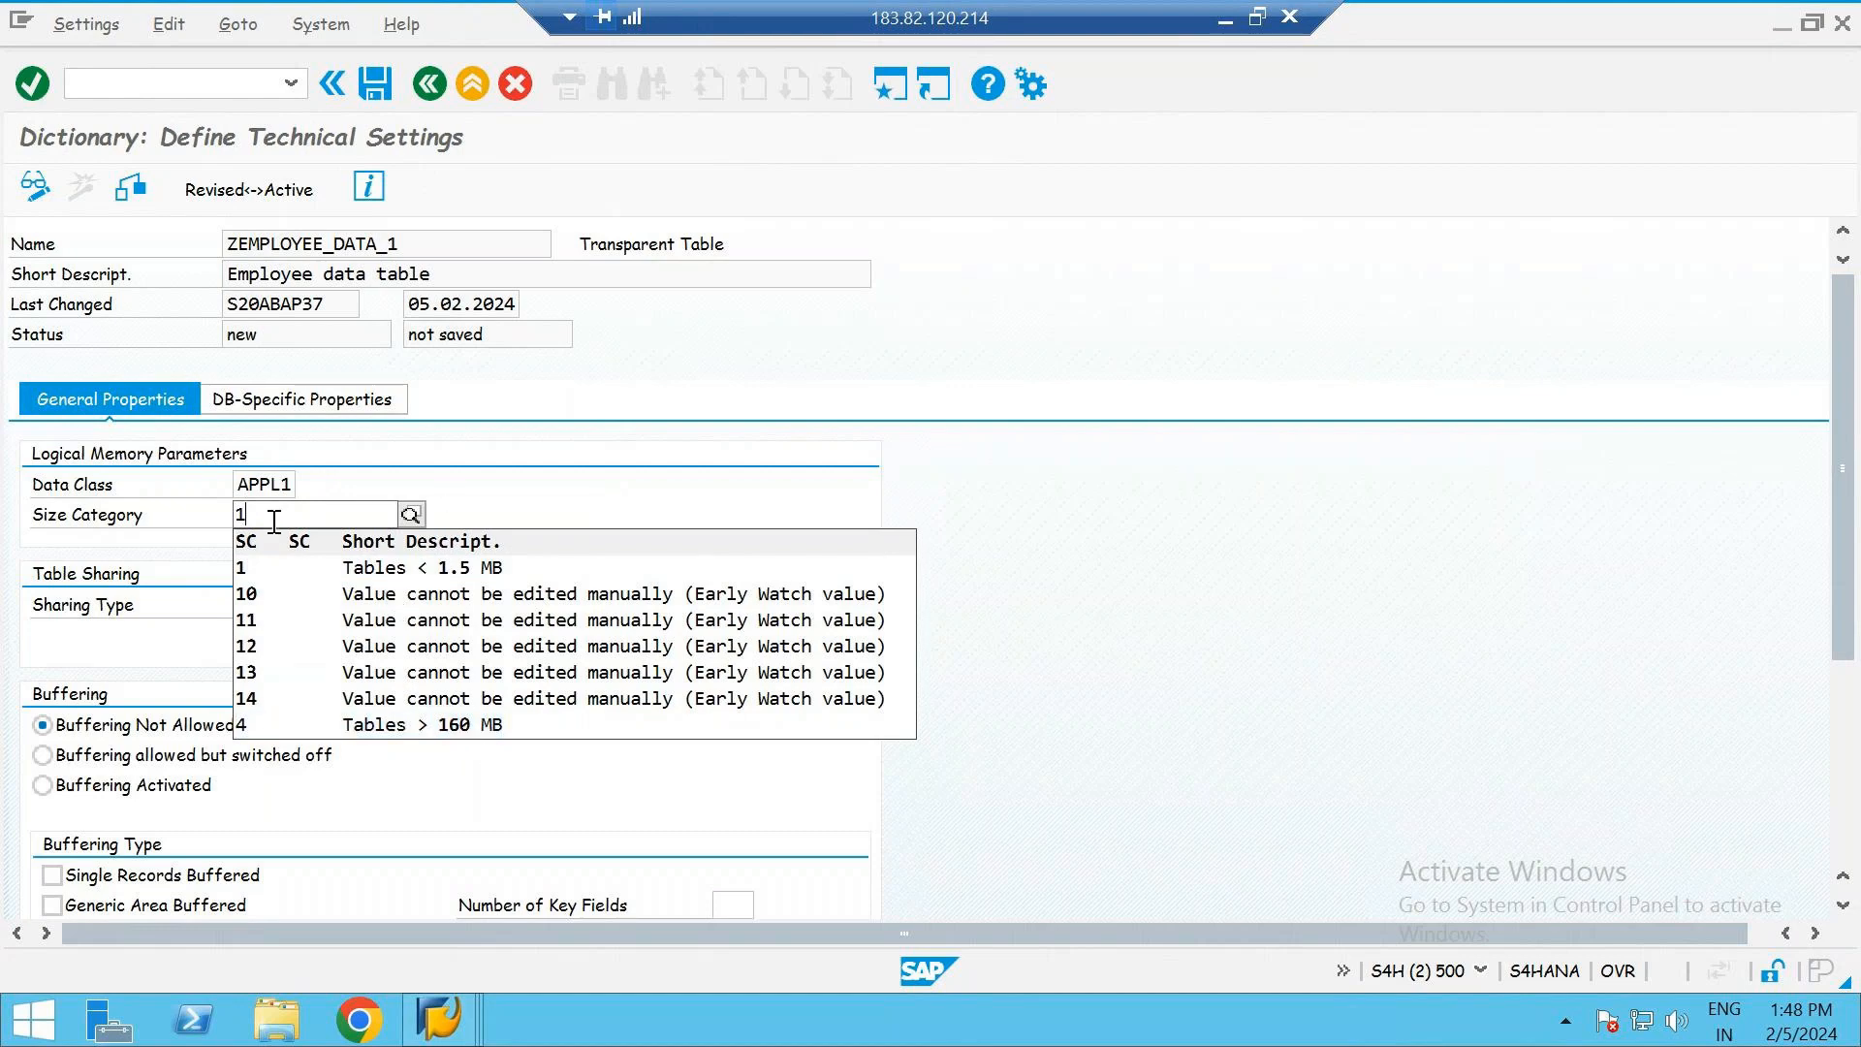
{"action": "key", "text": "BackSpace"}
{"action": "type", "text": "0"}
{"action": "key", "text": "Return"}
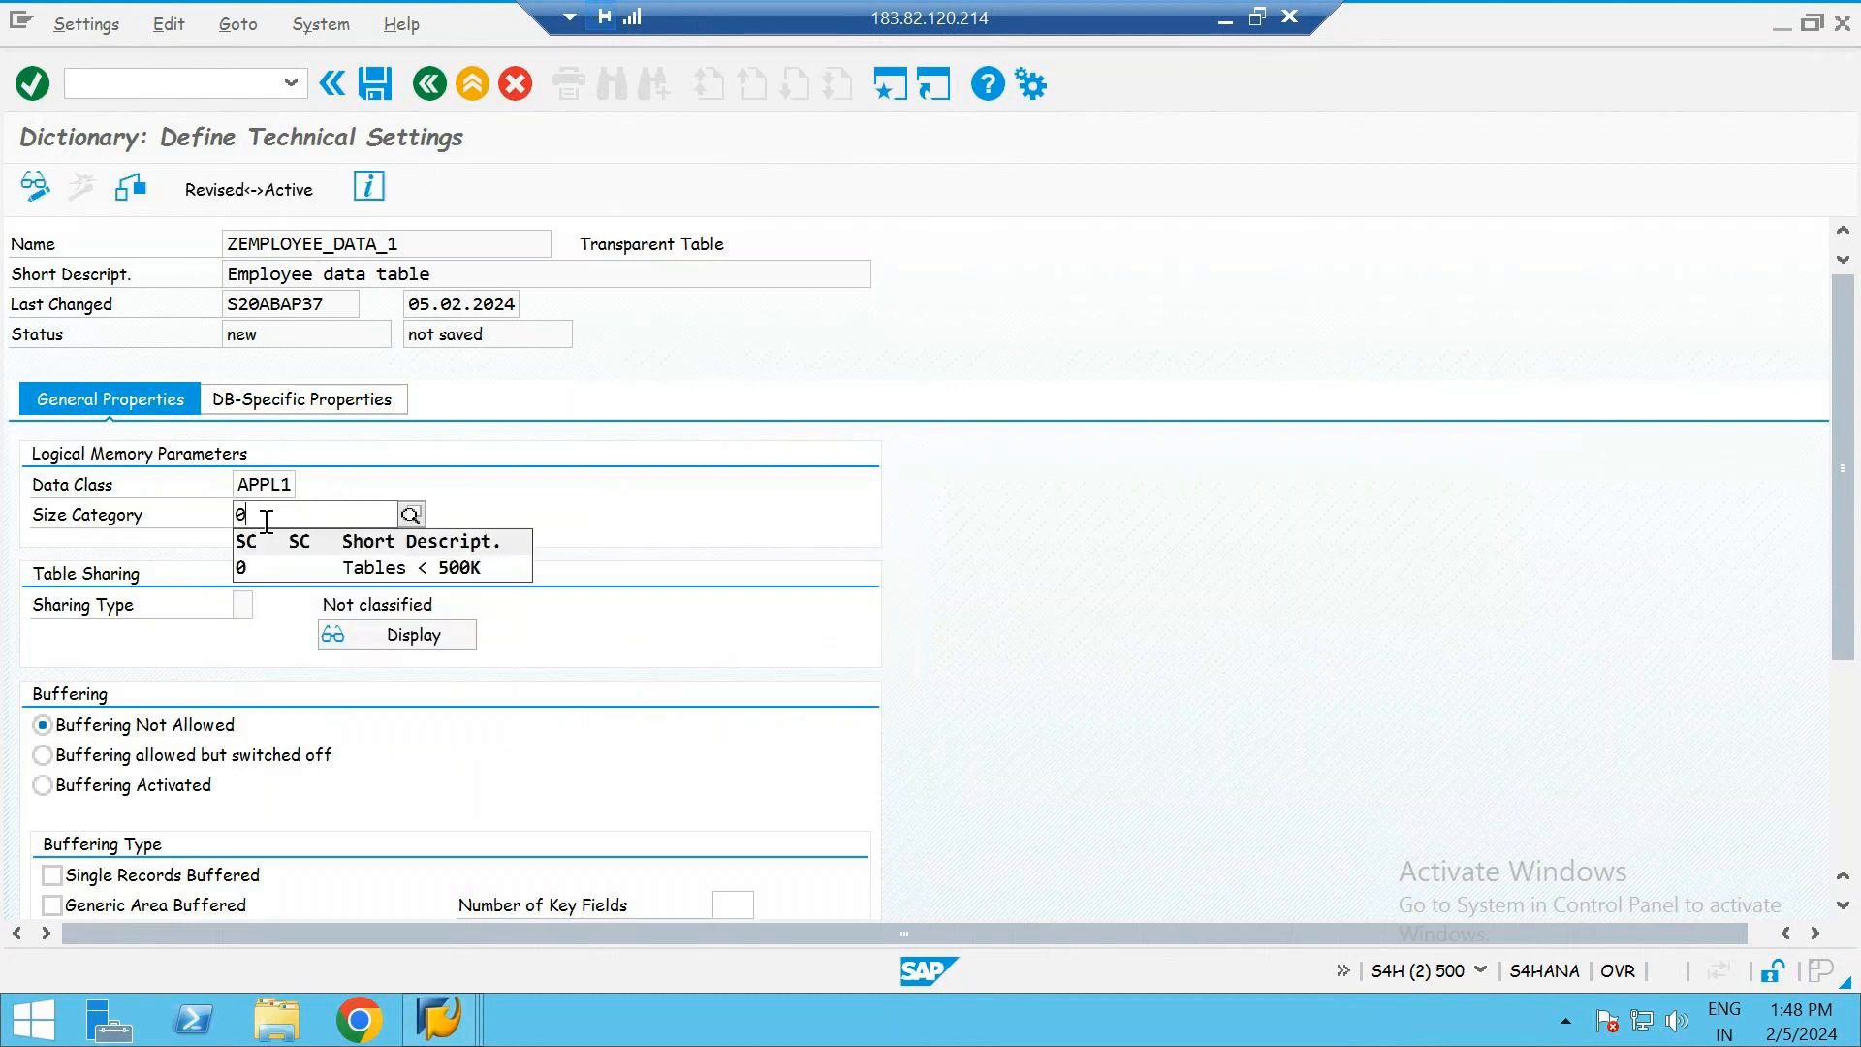
{"action": "left_click", "coordinate": [662, 547]}
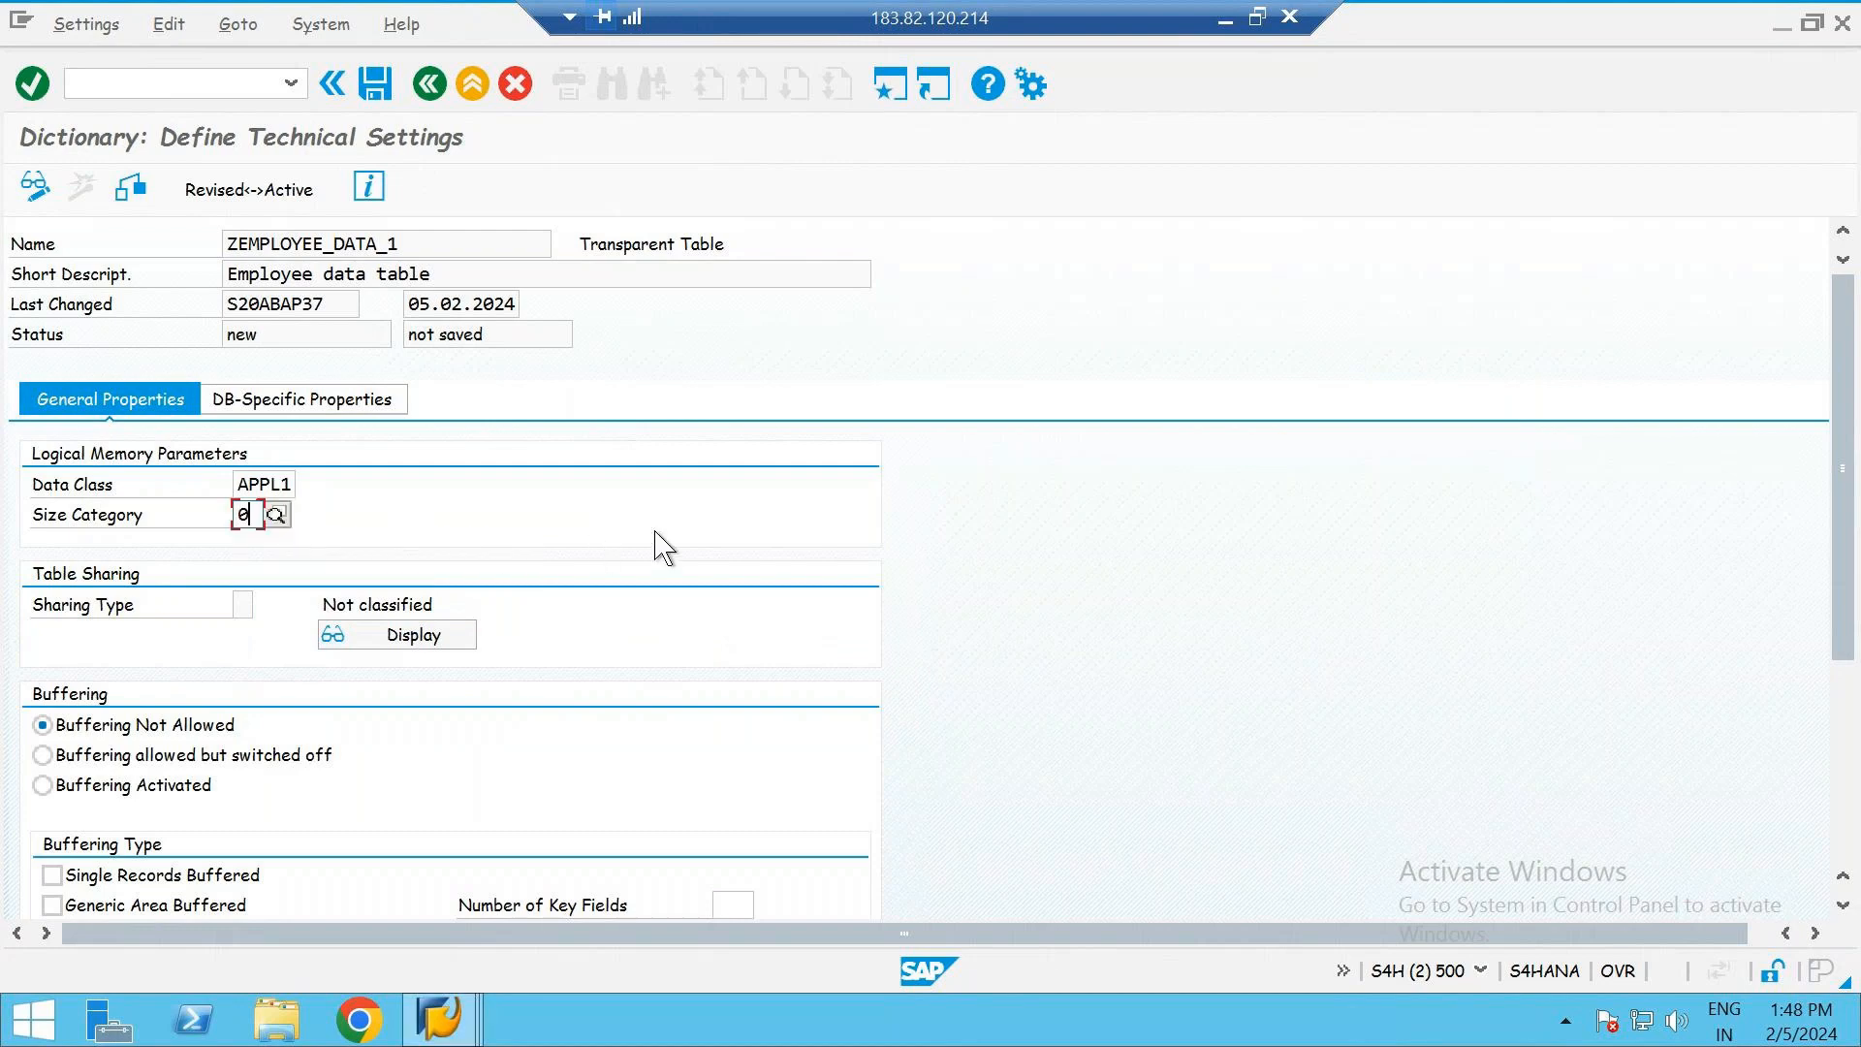
- Examine the buffering, data change logging and data class options in the table's technical settings
{"action": "key", "text": "shift+Tab"}
{"action": "scroll", "coordinate": [622, 603], "scroll_direction": "down", "scroll_amount": 5}
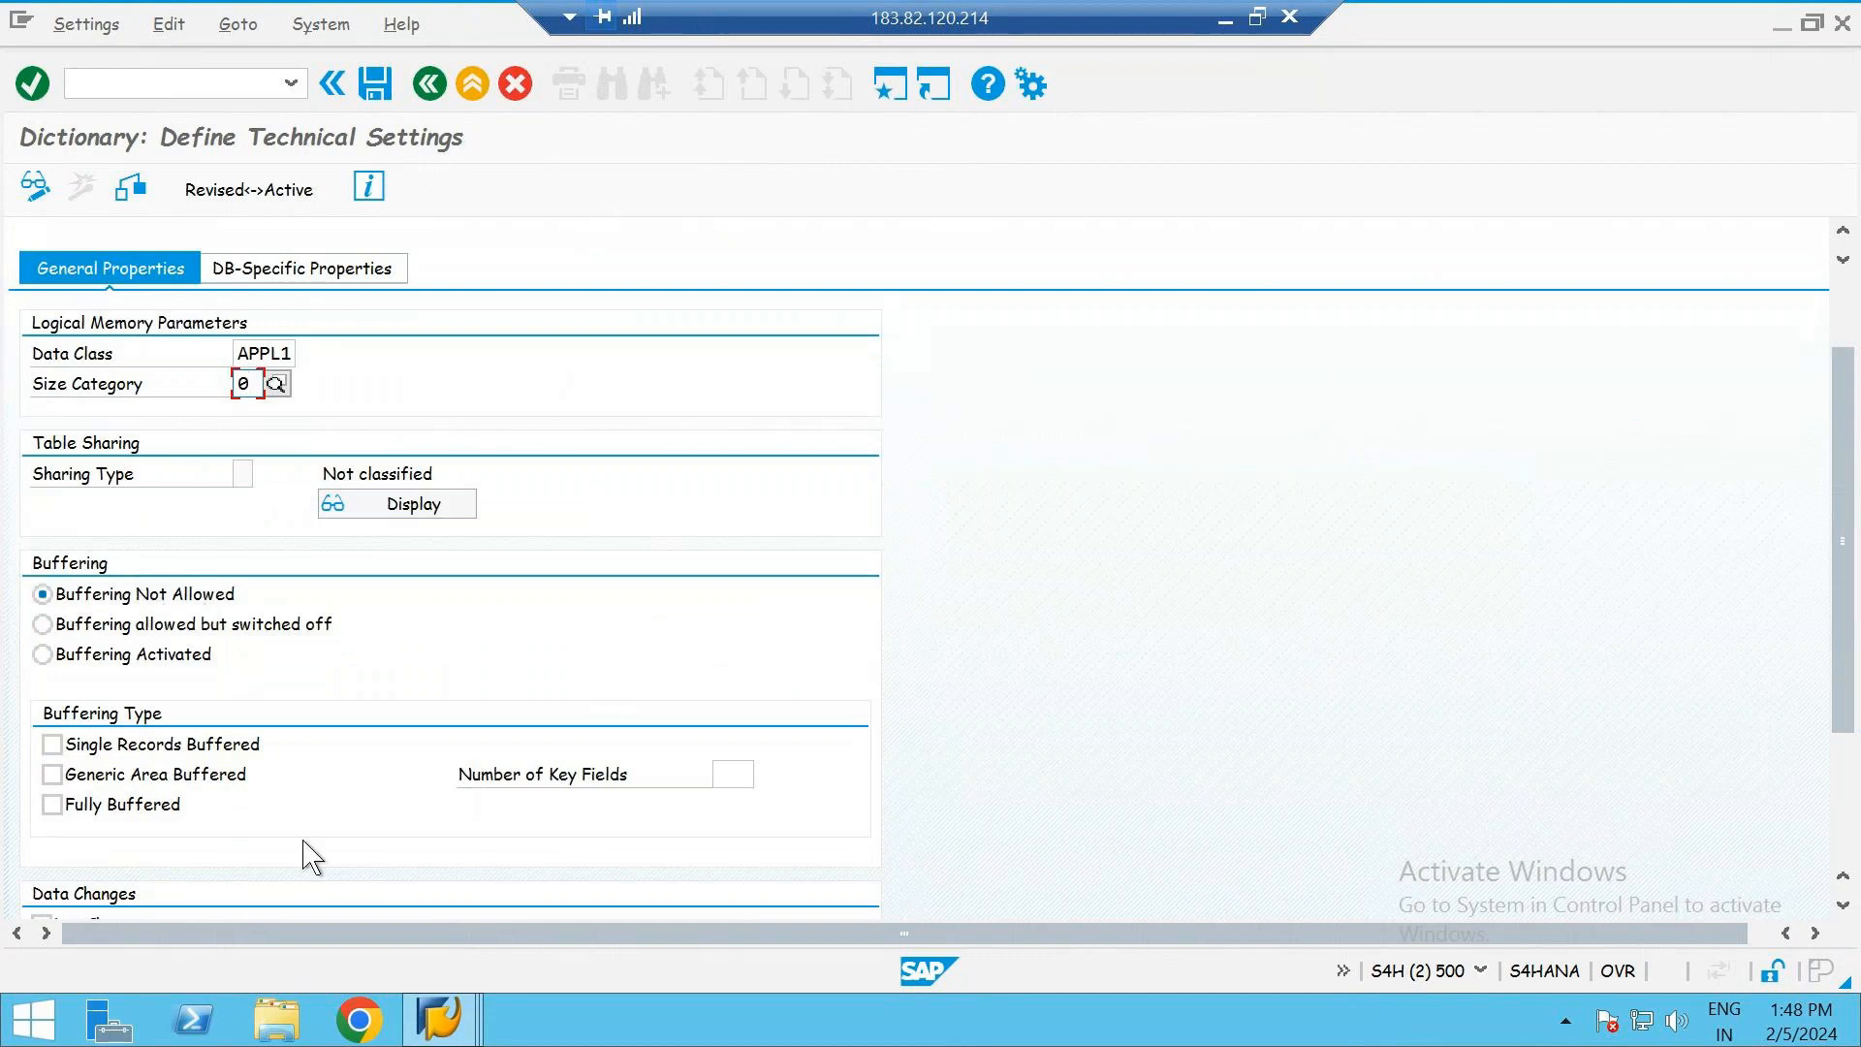
{"action": "scroll", "coordinate": [304, 851], "scroll_direction": "down", "scroll_amount": 8}
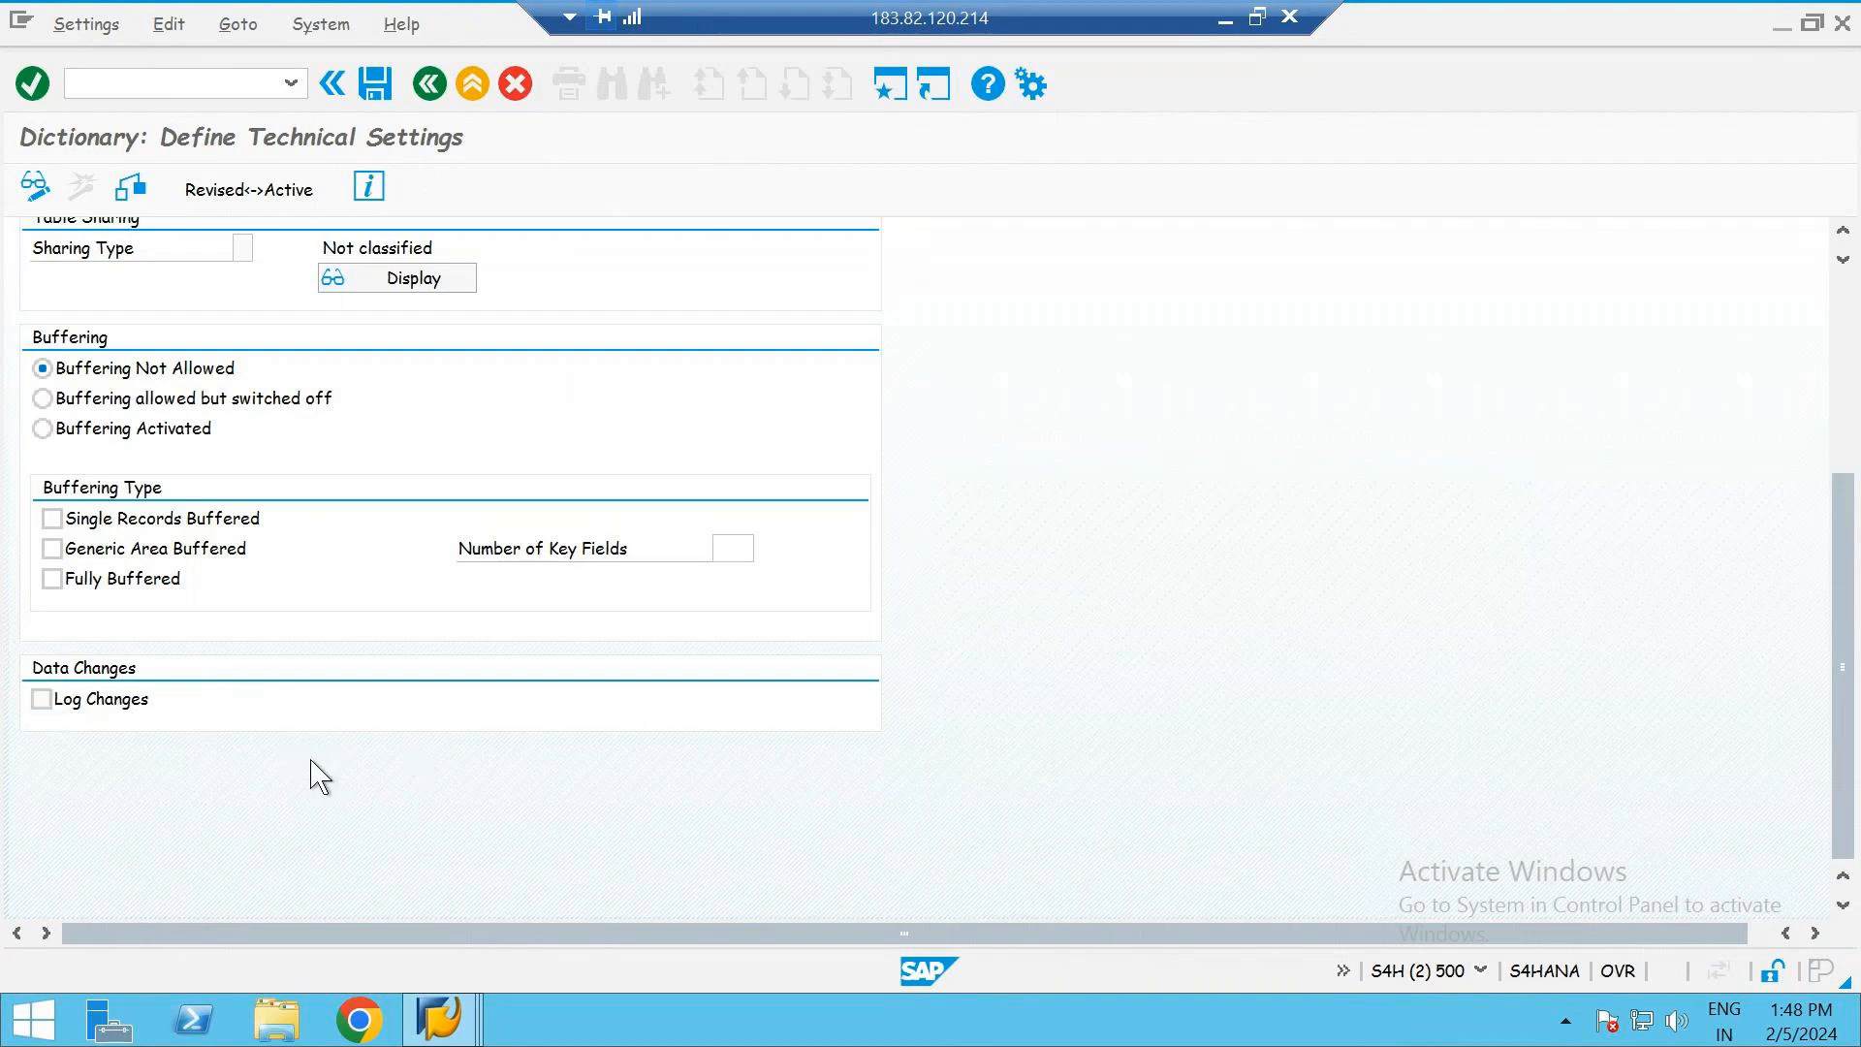
{"action": "scroll", "coordinate": [417, 634], "scroll_direction": "up", "scroll_amount": 2}
{"action": "scroll", "coordinate": [417, 635], "scroll_direction": "up", "scroll_amount": 5}
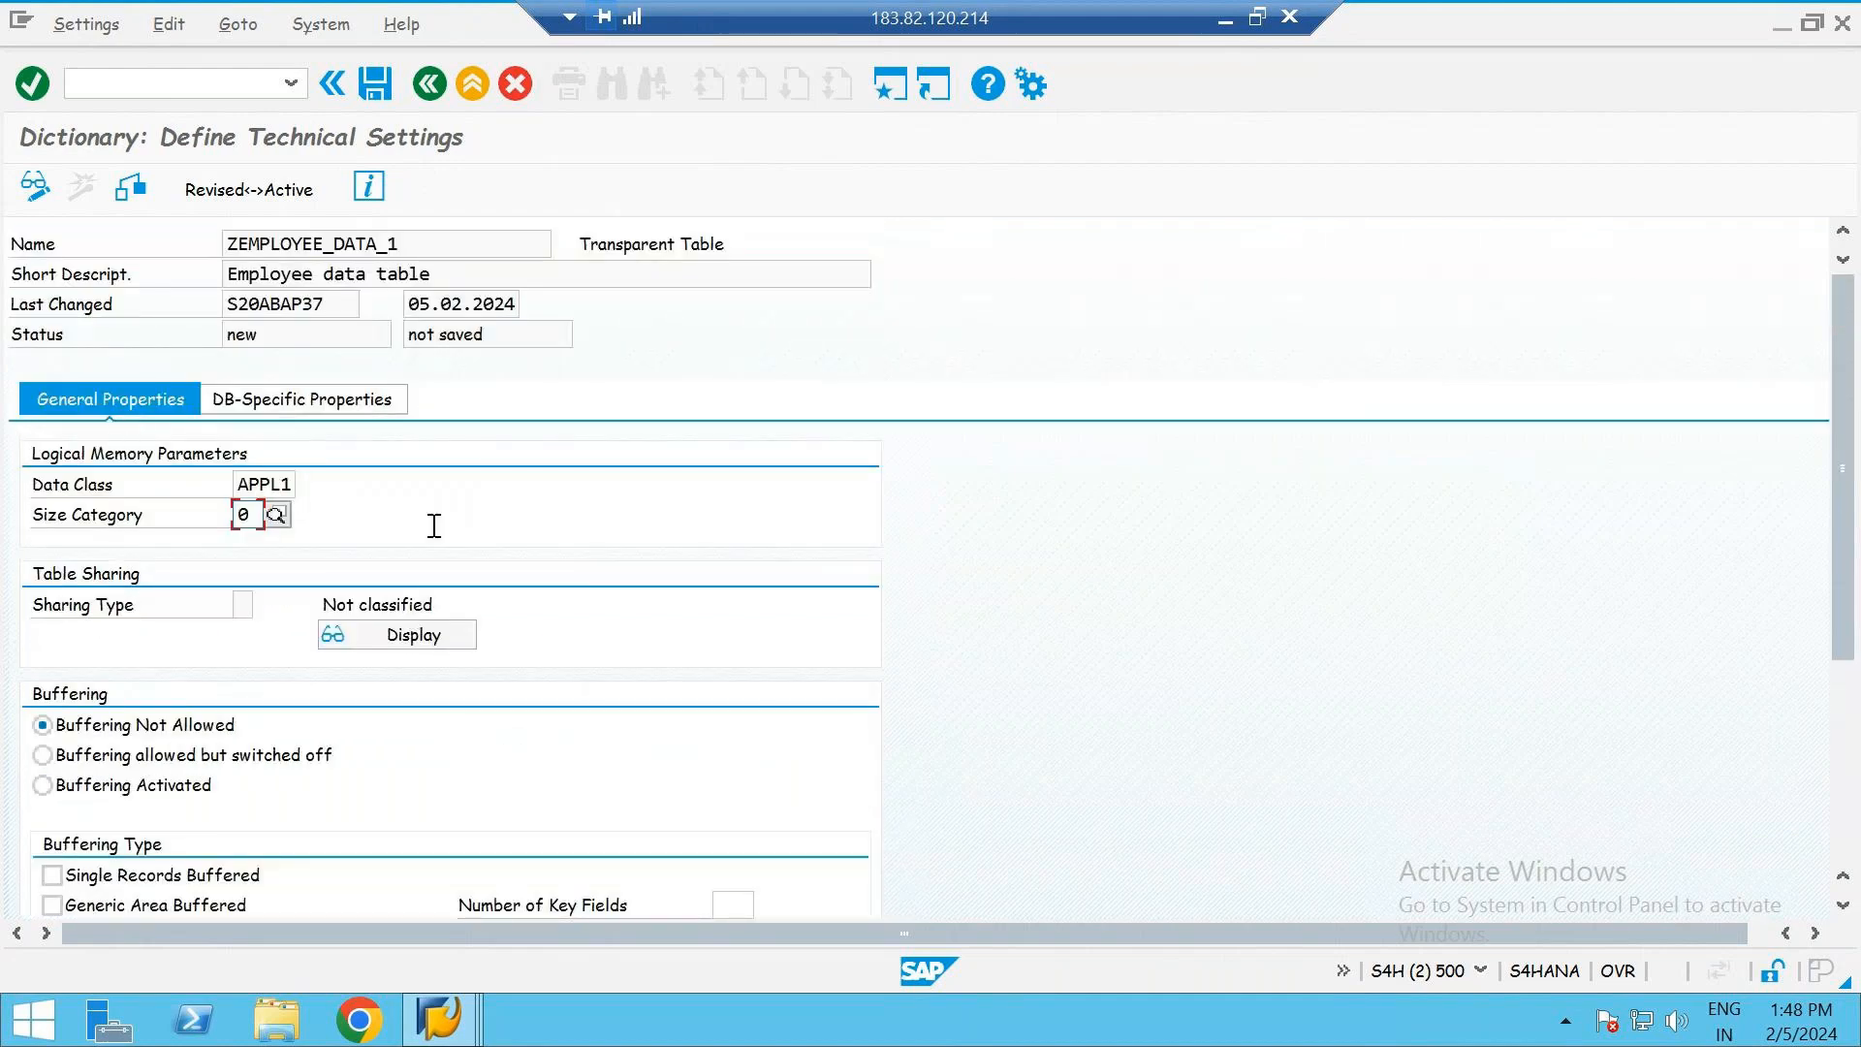
{"action": "left_click", "coordinate": [288, 486]}
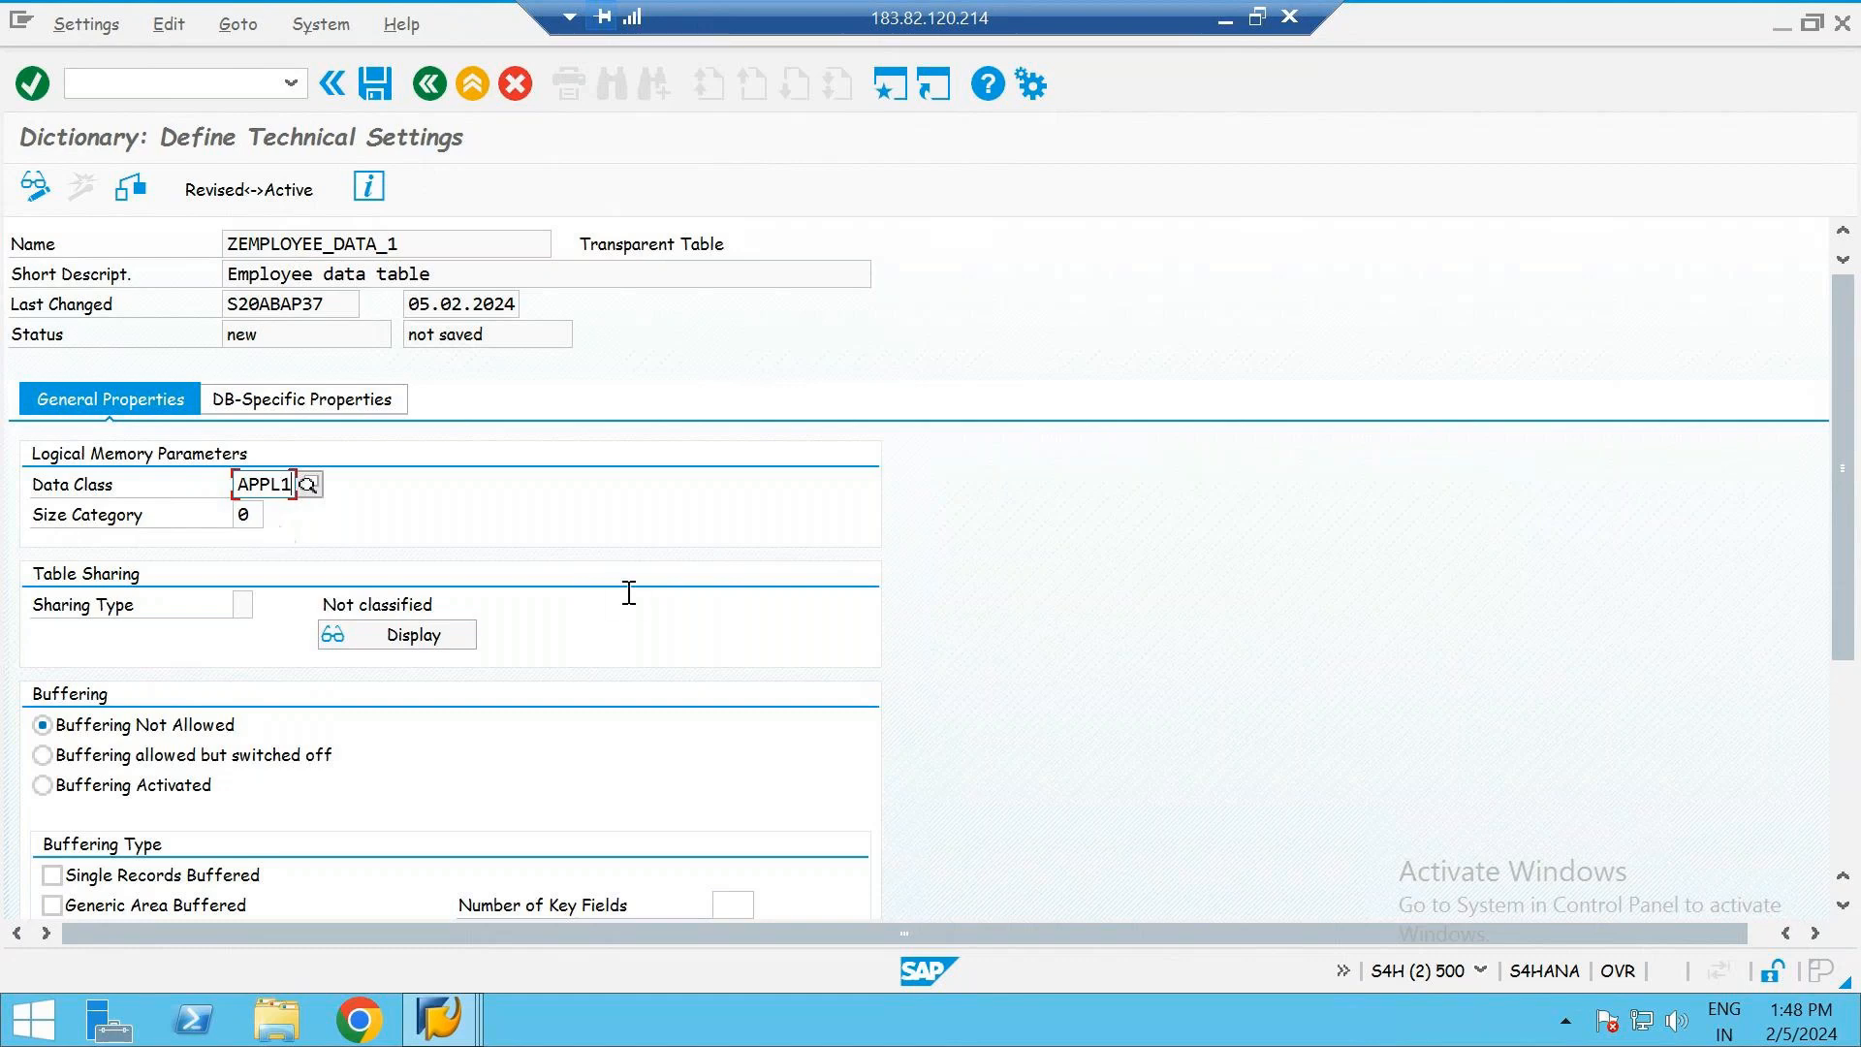
{"action": "scroll", "coordinate": [629, 593], "scroll_direction": "down", "scroll_amount": 3}
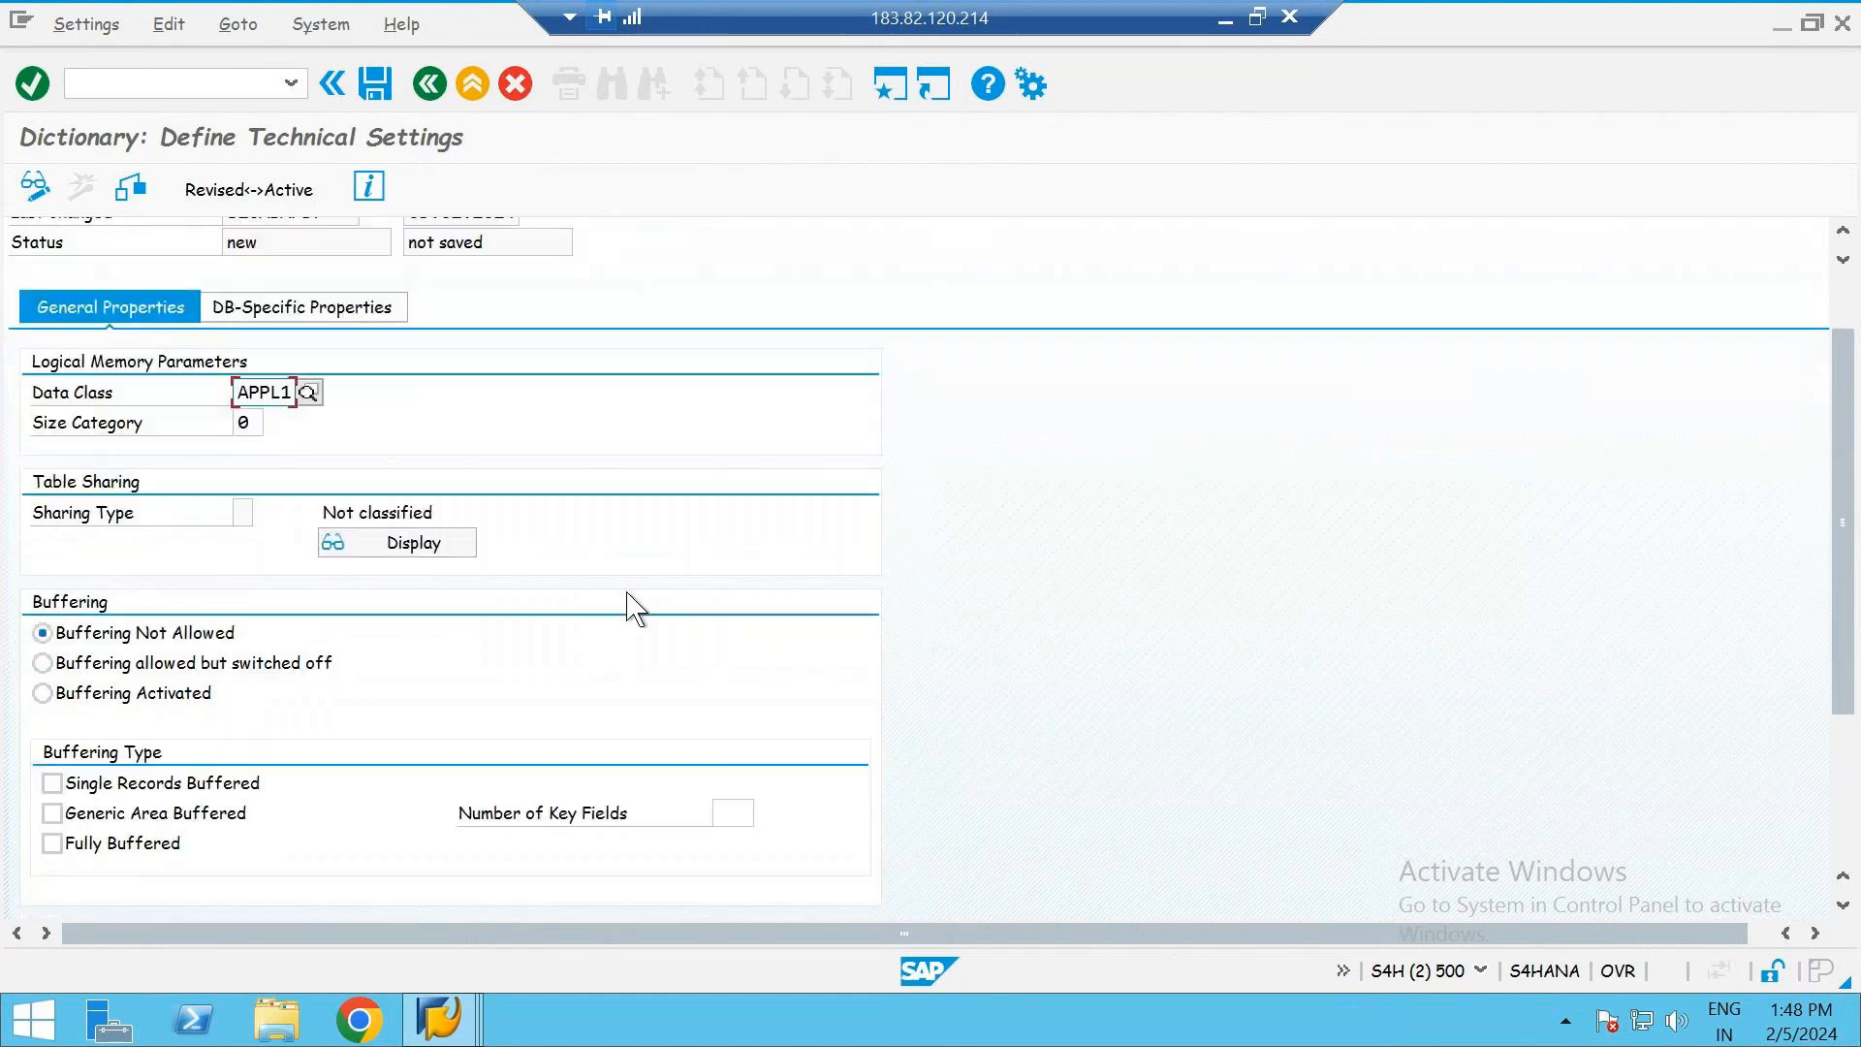
- Keep buffering not allowed in the technical settings and save the parameters while returning to the table activation
{"action": "left_click", "coordinate": [41, 628]}
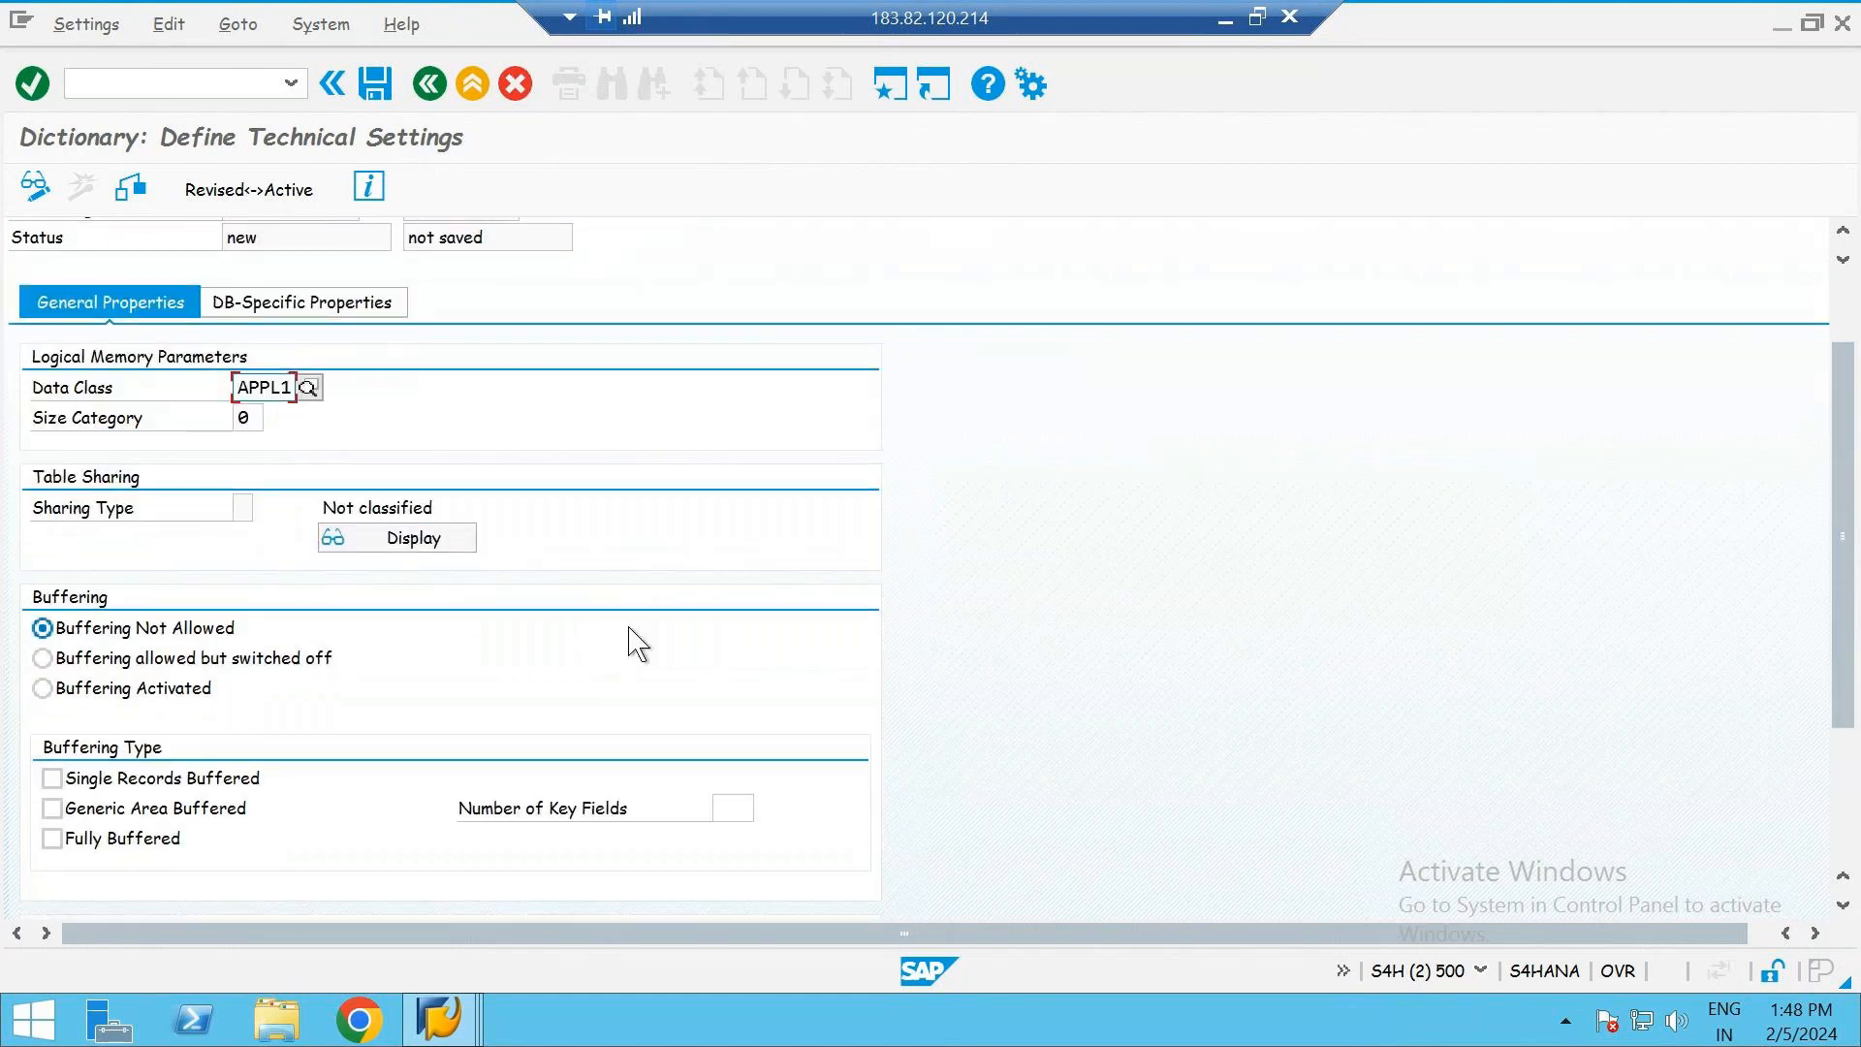
{"action": "scroll", "coordinate": [601, 621], "scroll_direction": "down", "scroll_amount": 8}
{"action": "scroll", "coordinate": [566, 593], "scroll_direction": "up", "scroll_amount": 11}
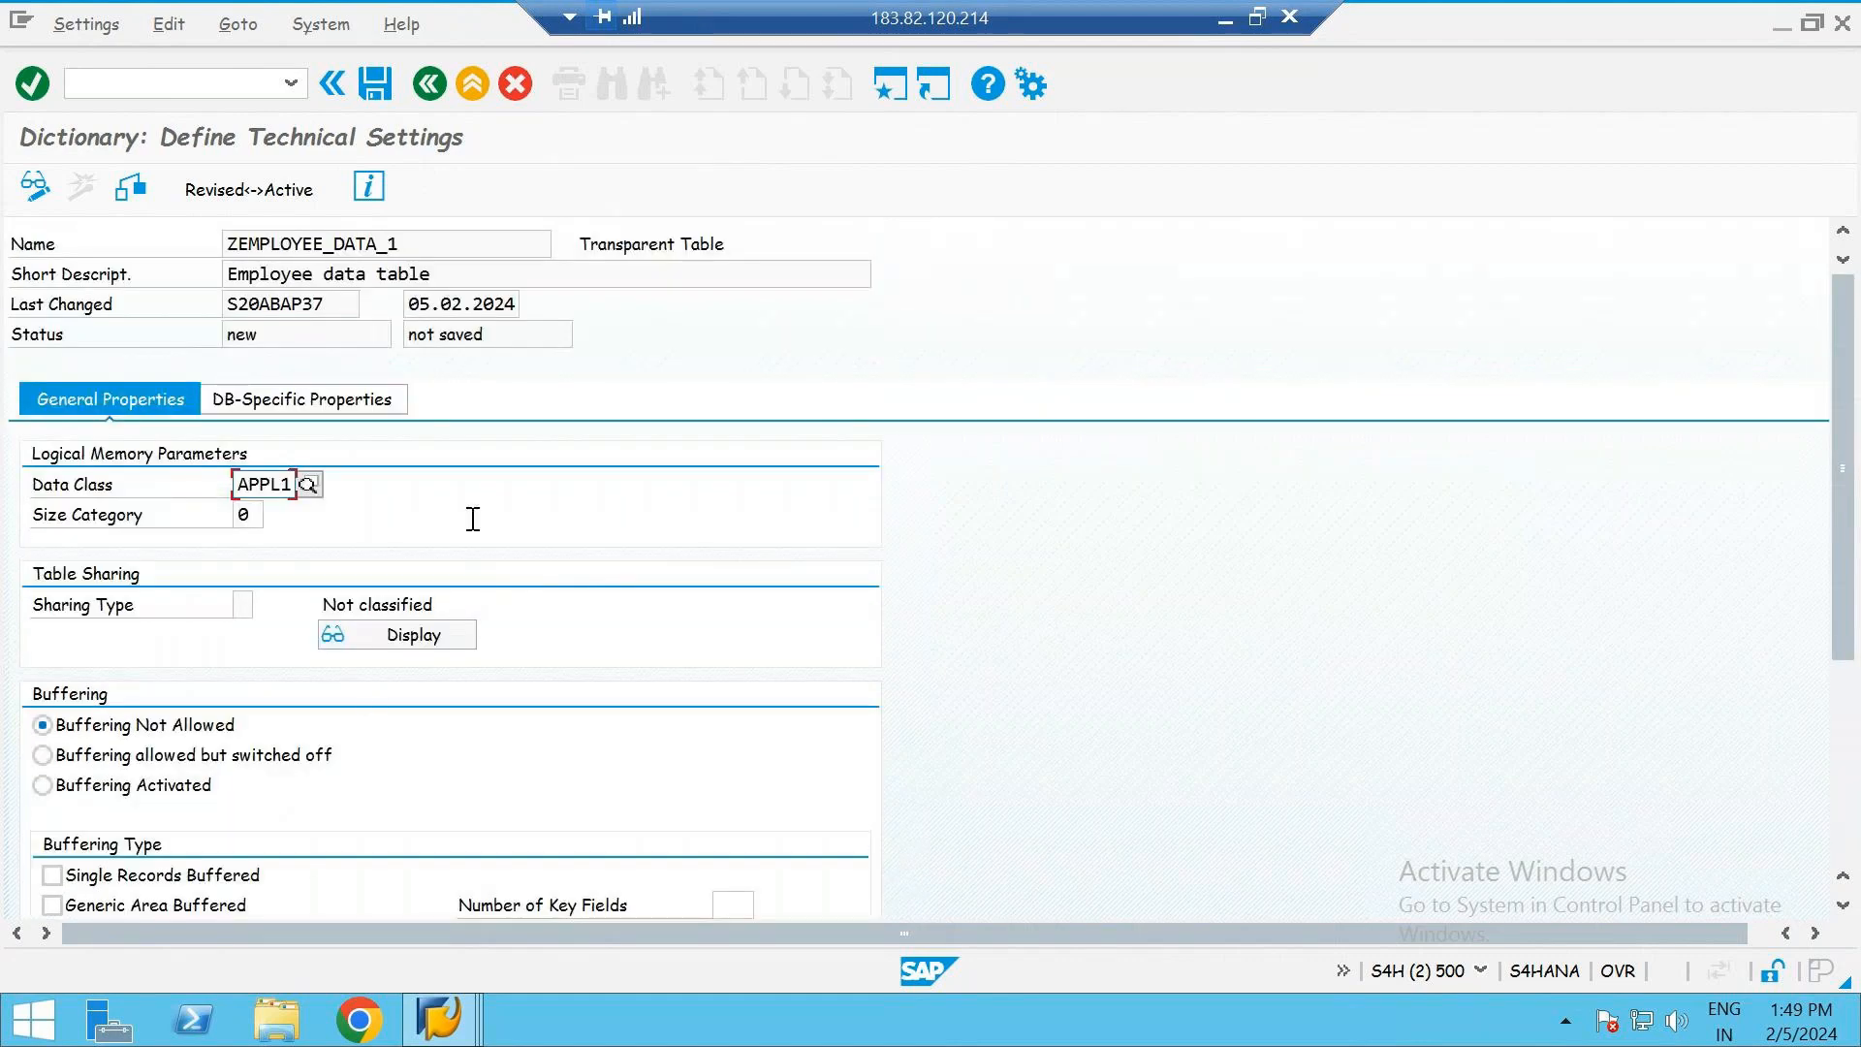
{"action": "left_click", "coordinate": [135, 194]}
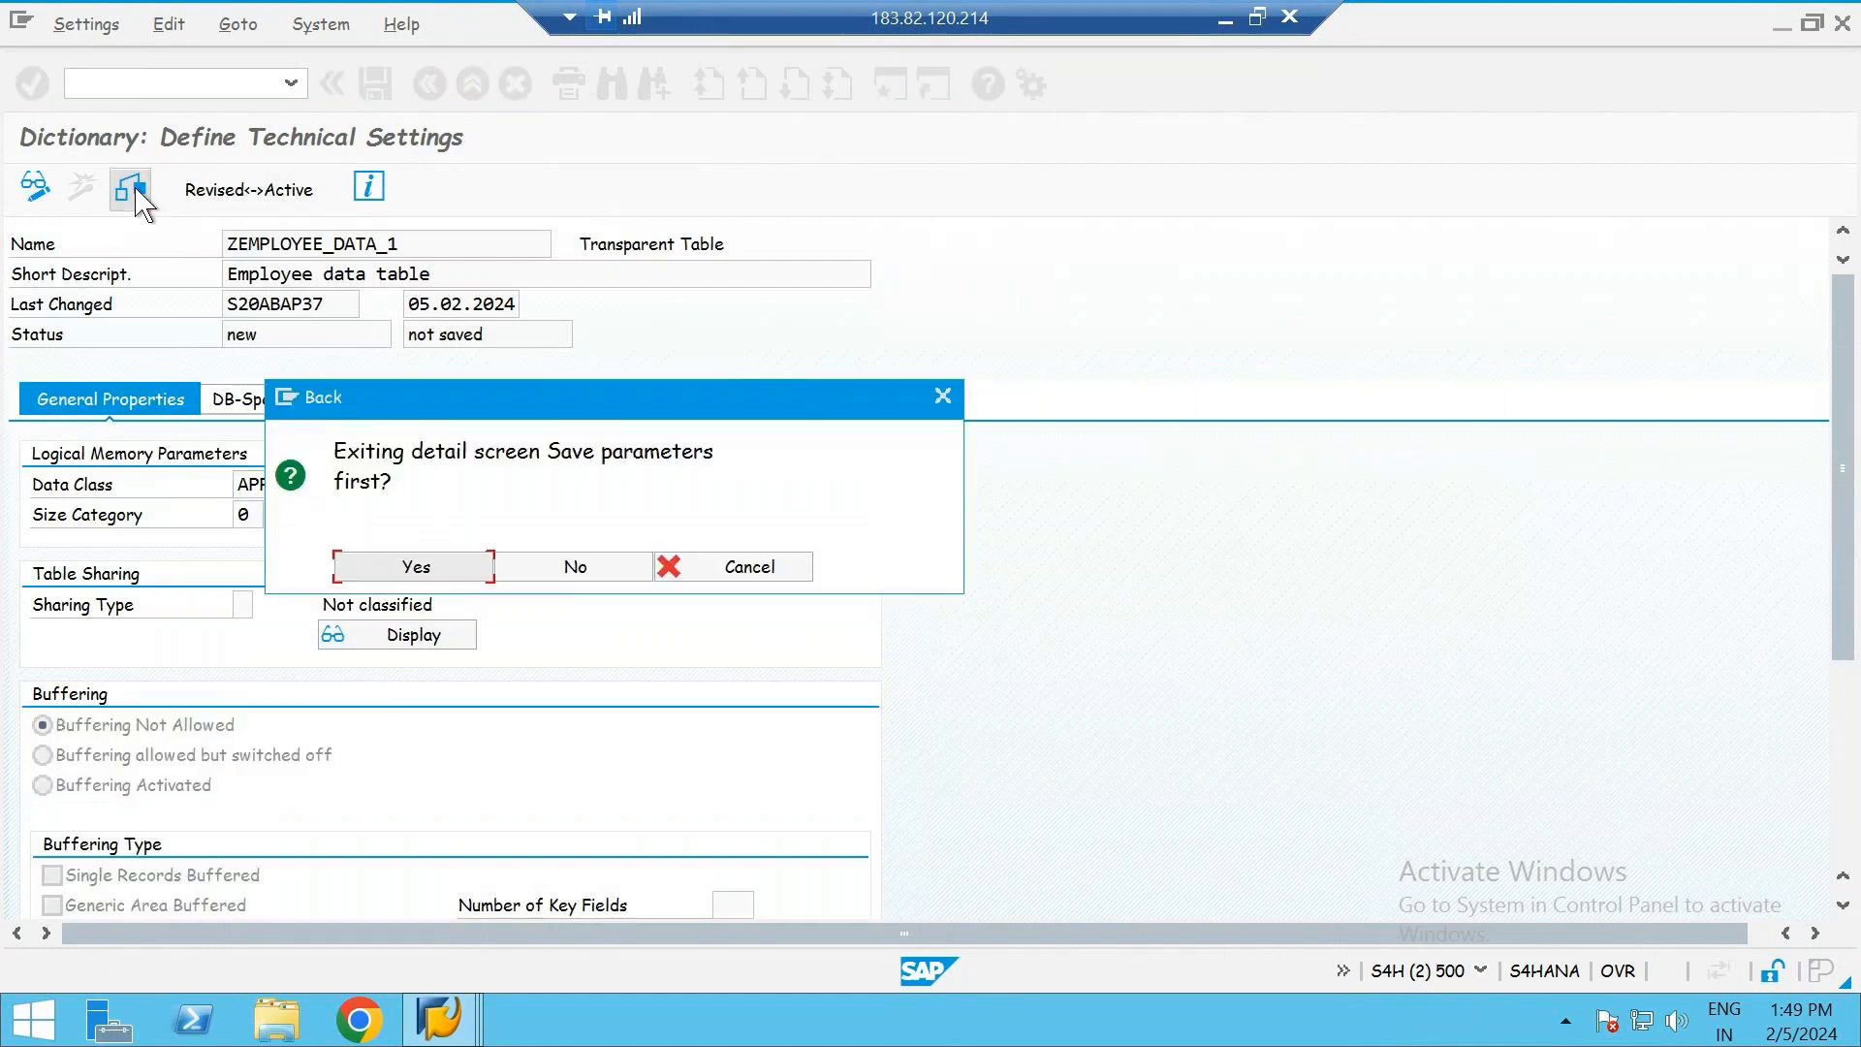
{"action": "left_click", "coordinate": [453, 569]}
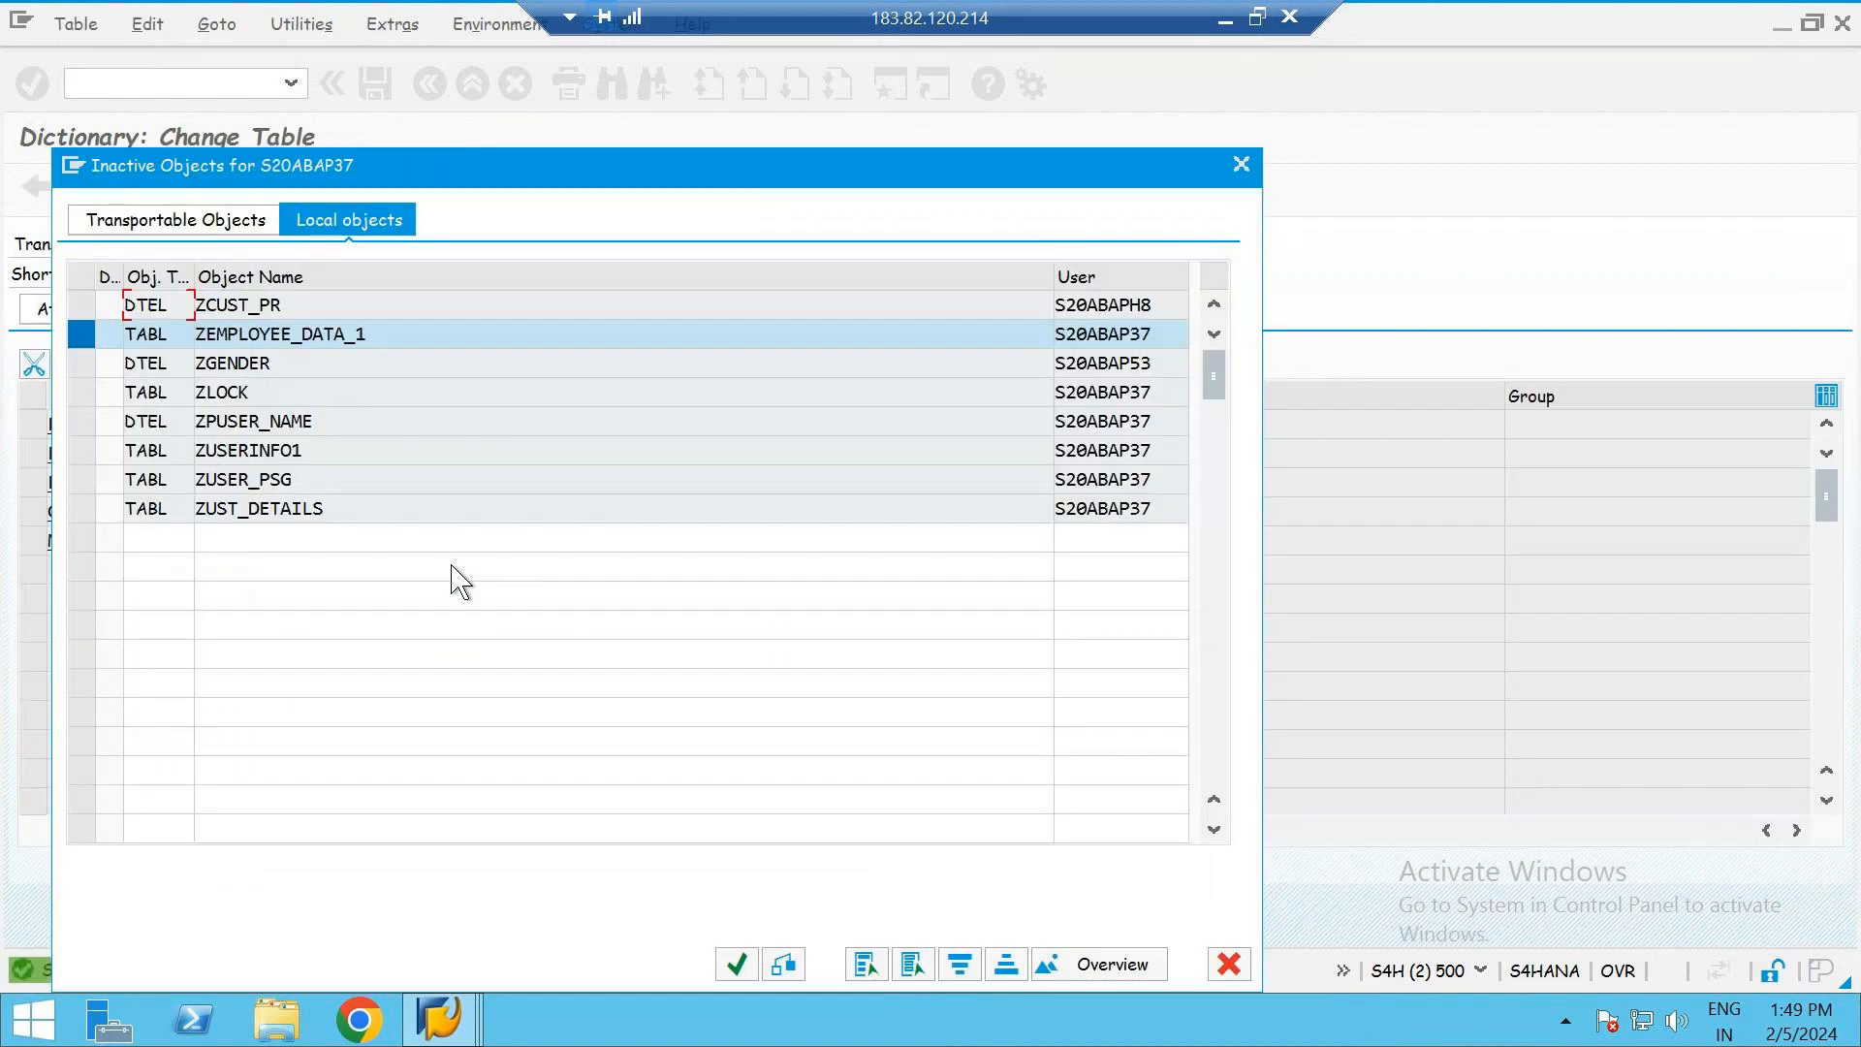
- Activate ZEMPLOYEE_DATA_1 from the inactive local objects, display the activation log and return to the table's fields
{"action": "key", "text": "Return"}
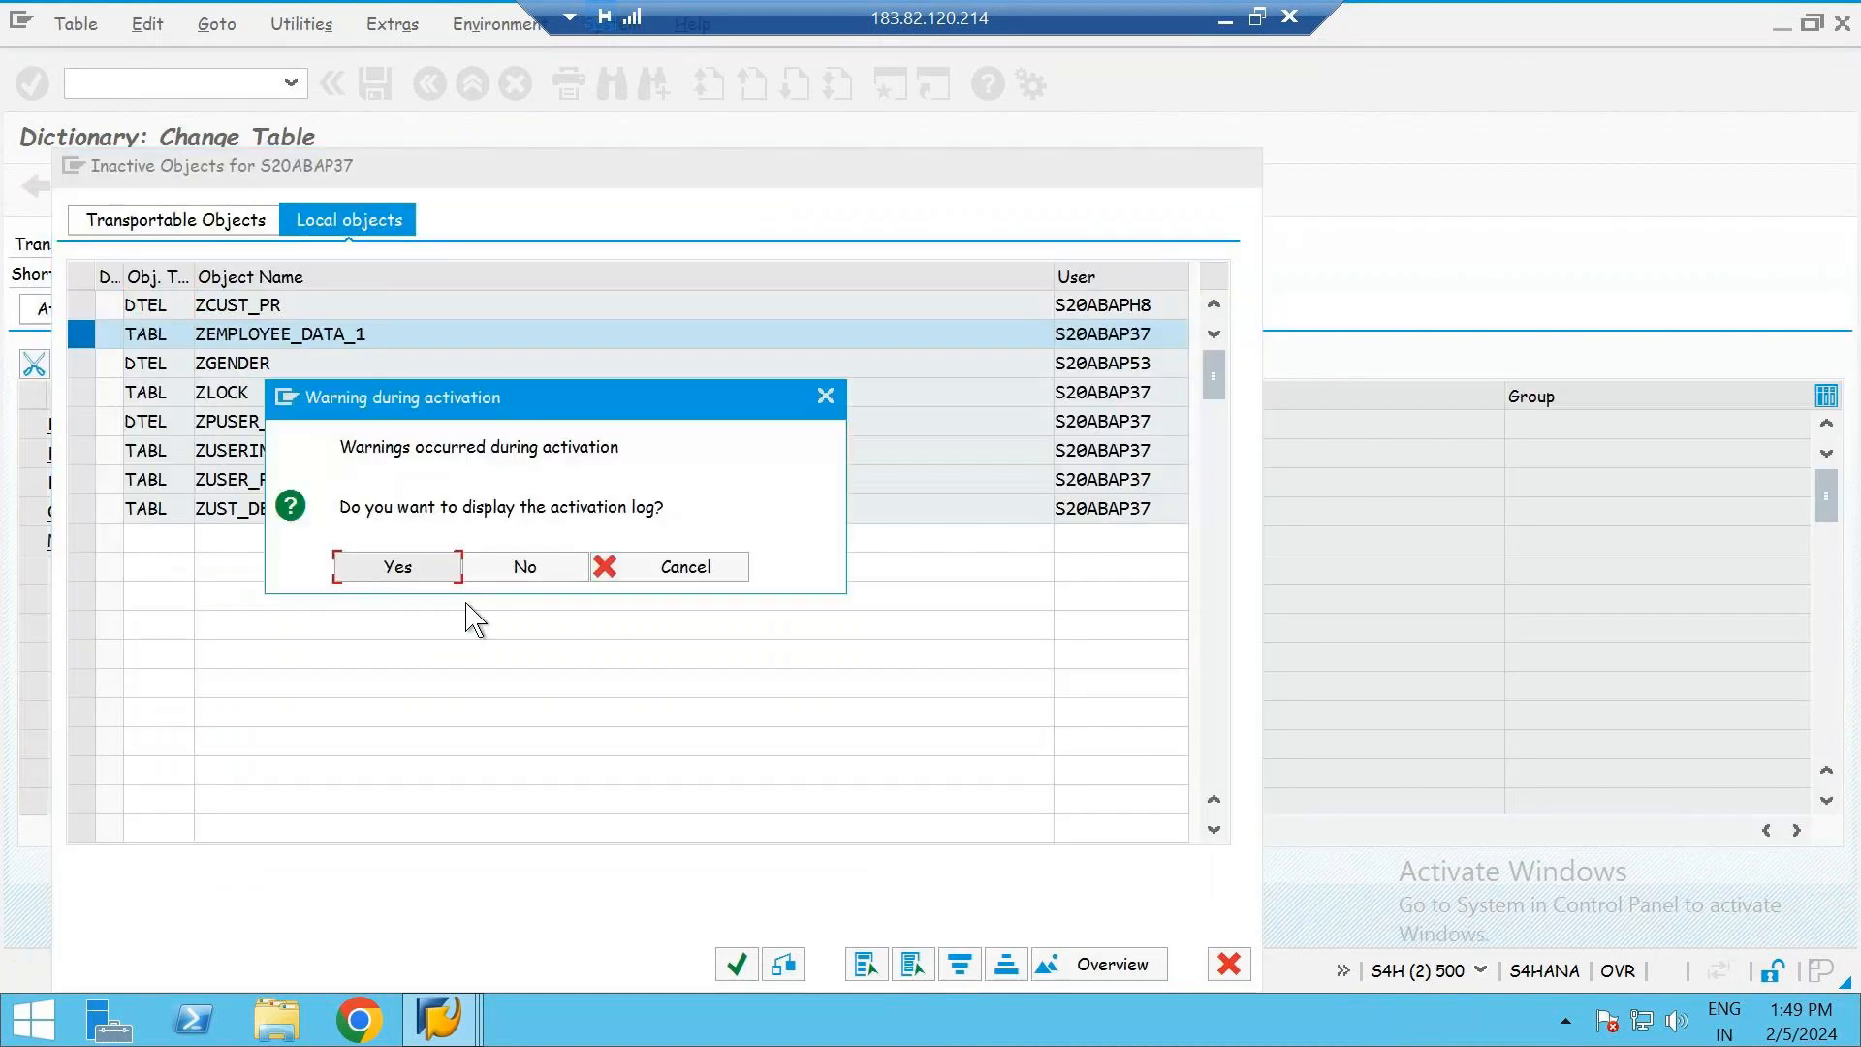
{"action": "left_click", "coordinate": [397, 567]}
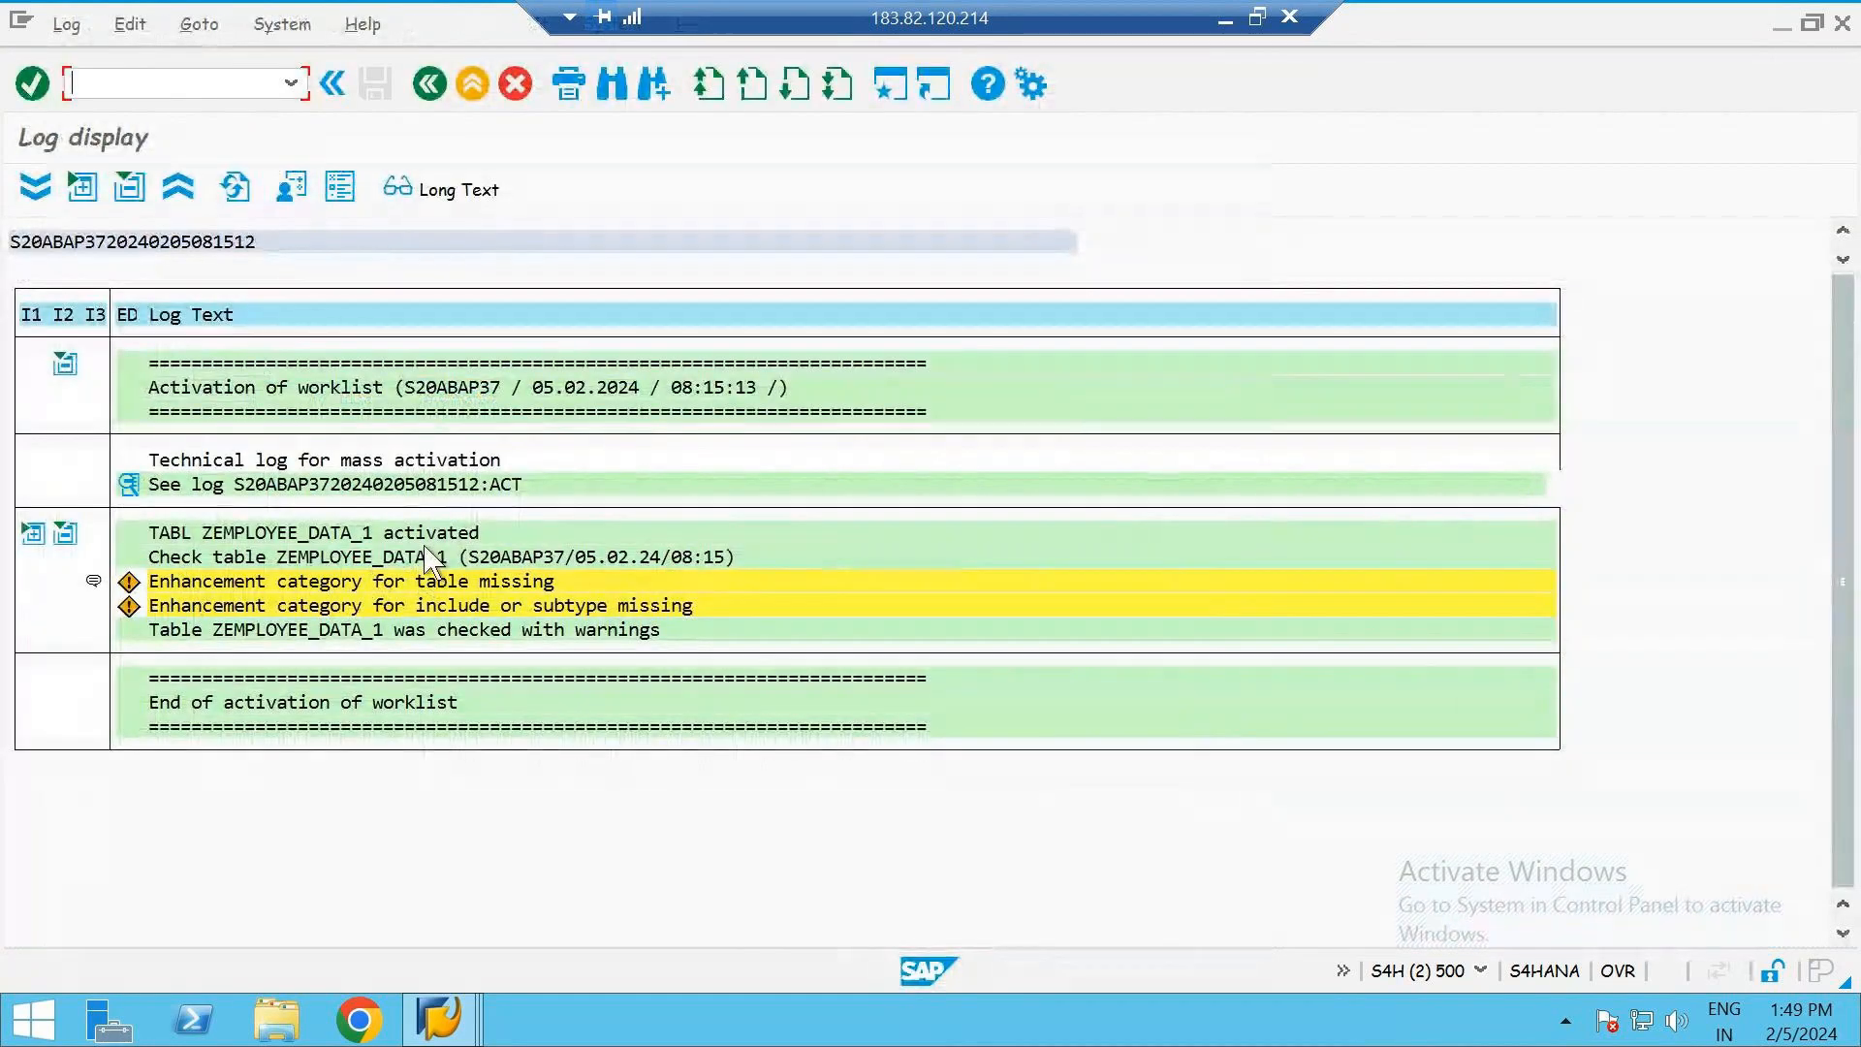
{"action": "left_click", "coordinate": [429, 84]}
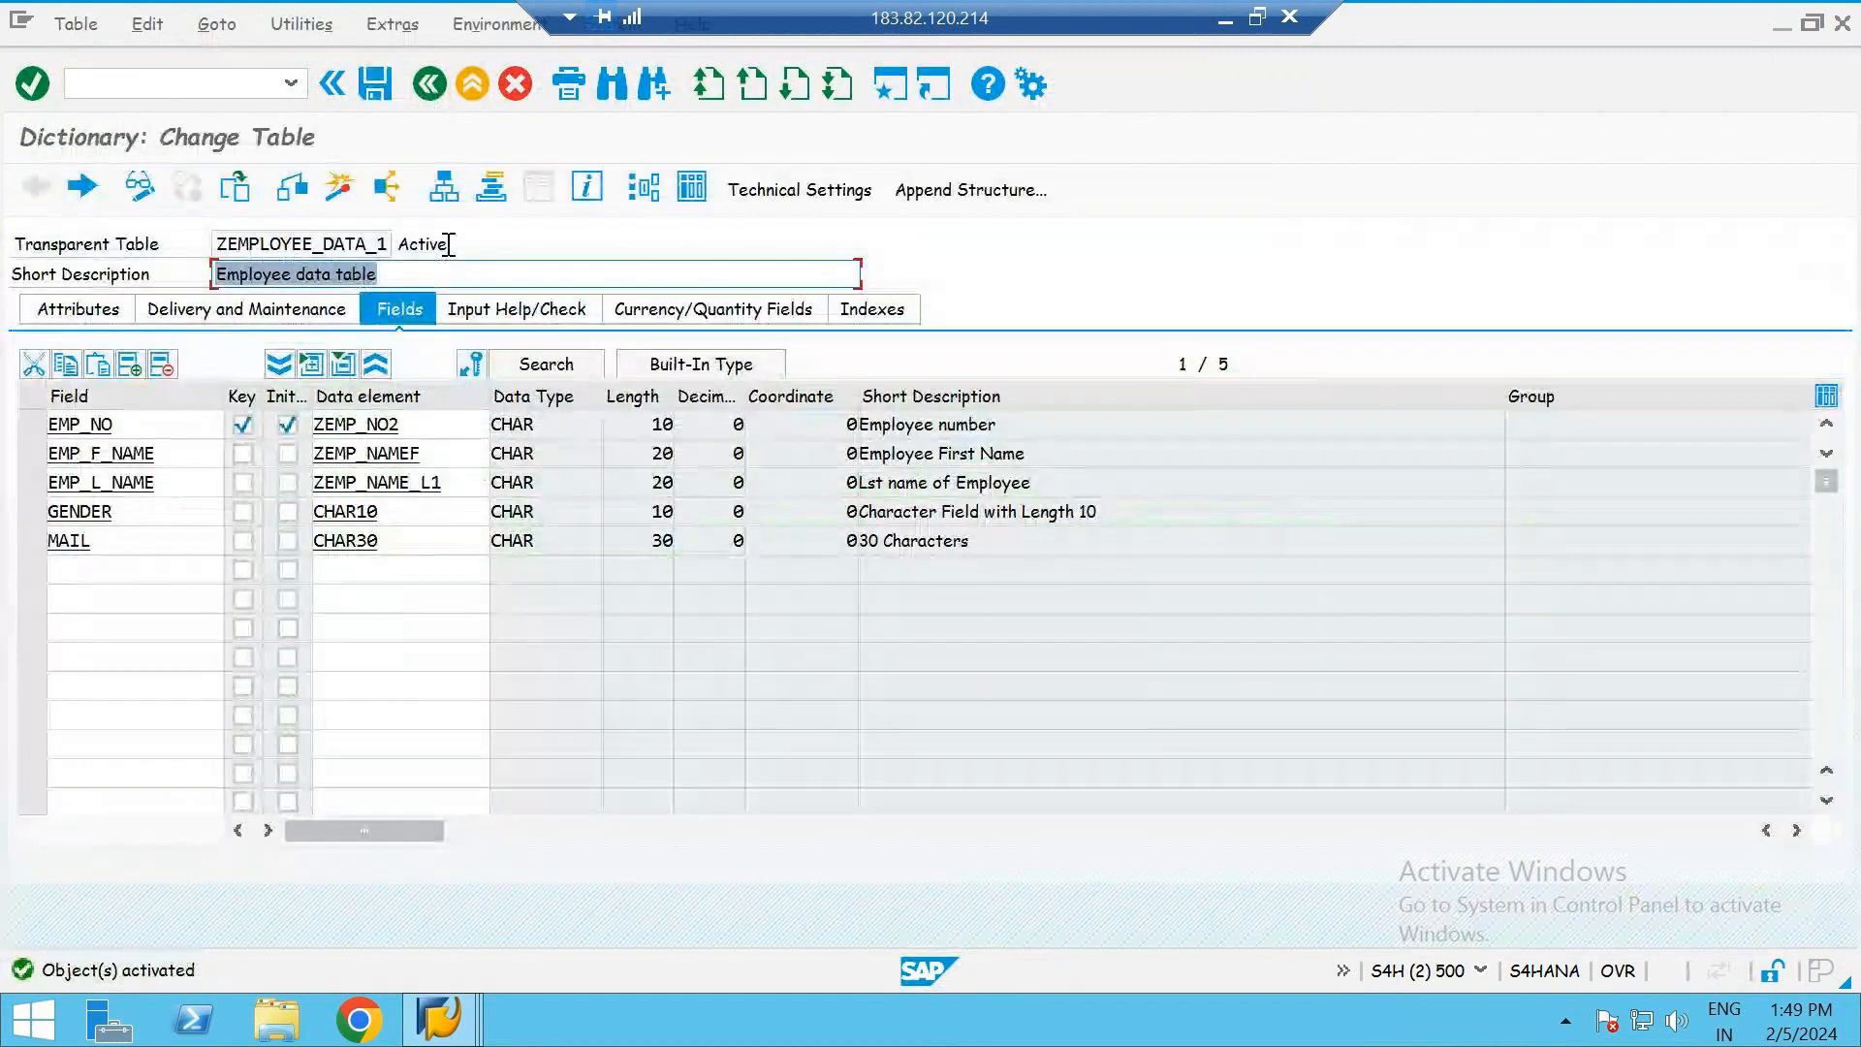
{"action": "left_click", "coordinate": [457, 244]}
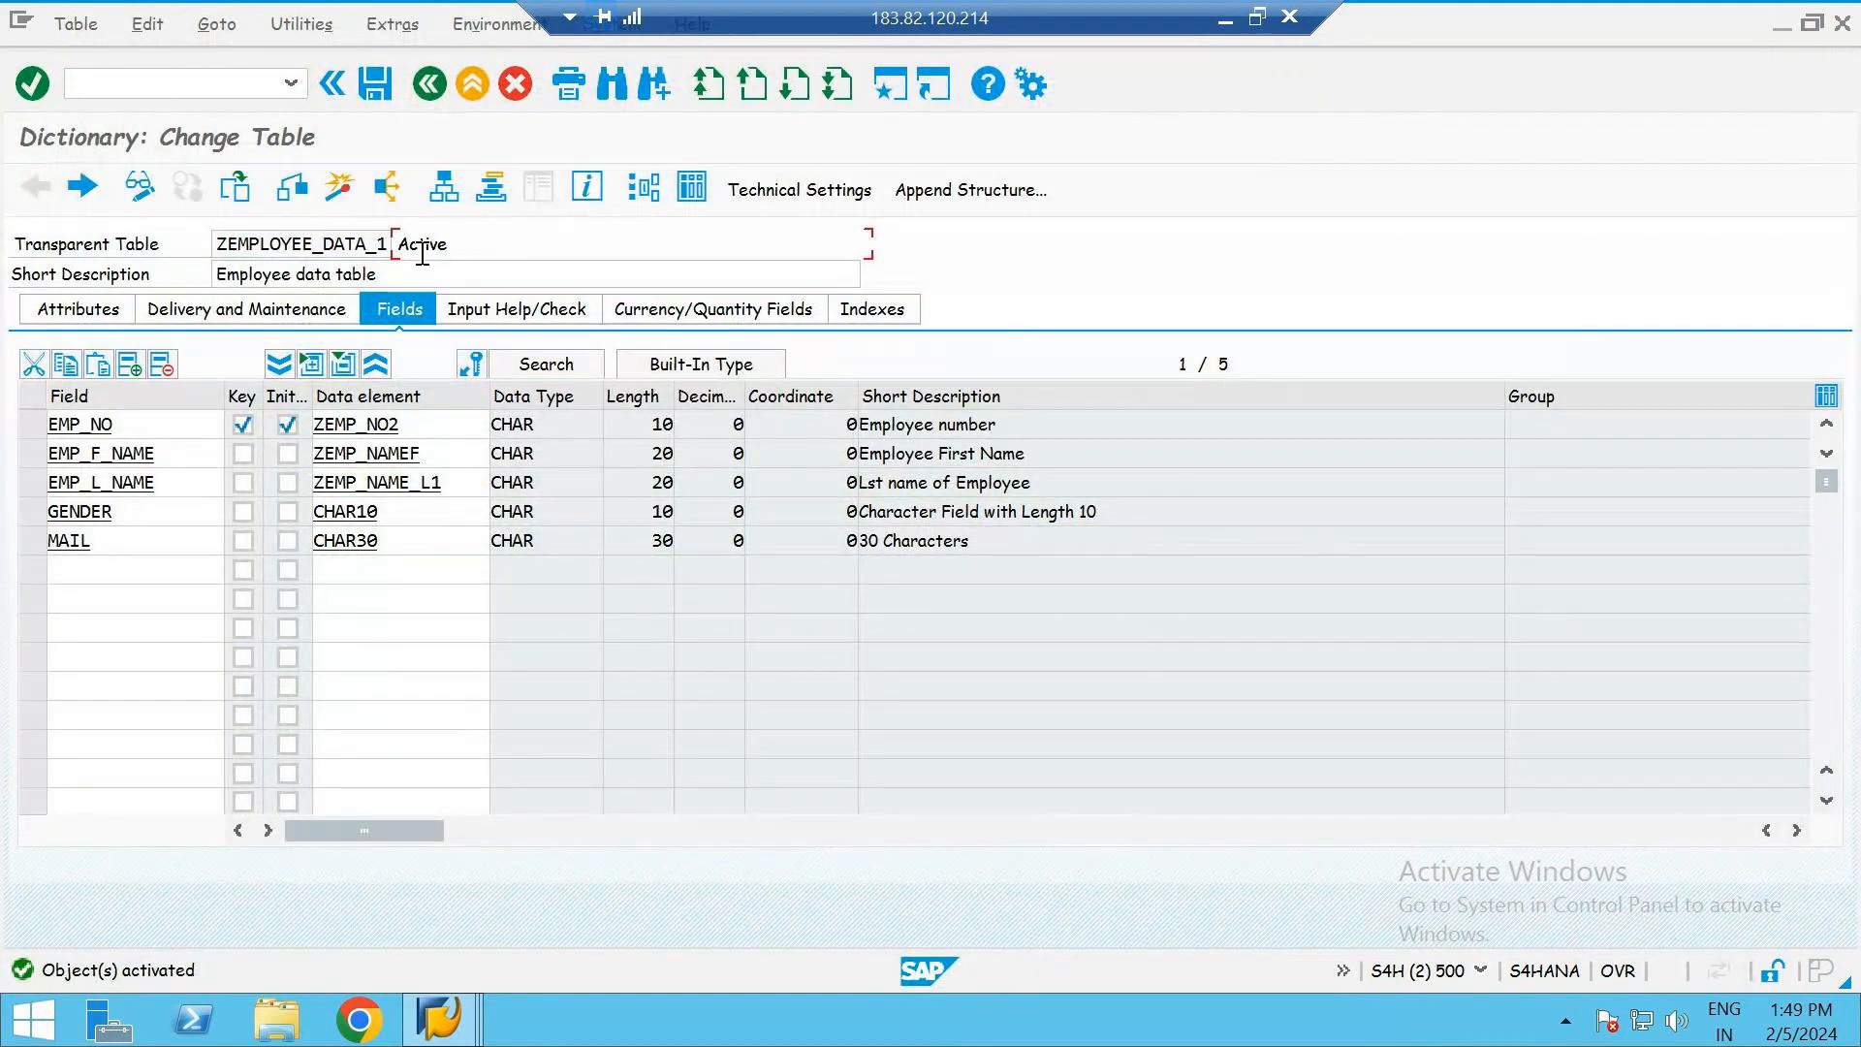
- Review the table's saved data class and size category in the technical settings, and return to its fields
{"action": "left_click", "coordinate": [791, 199]}
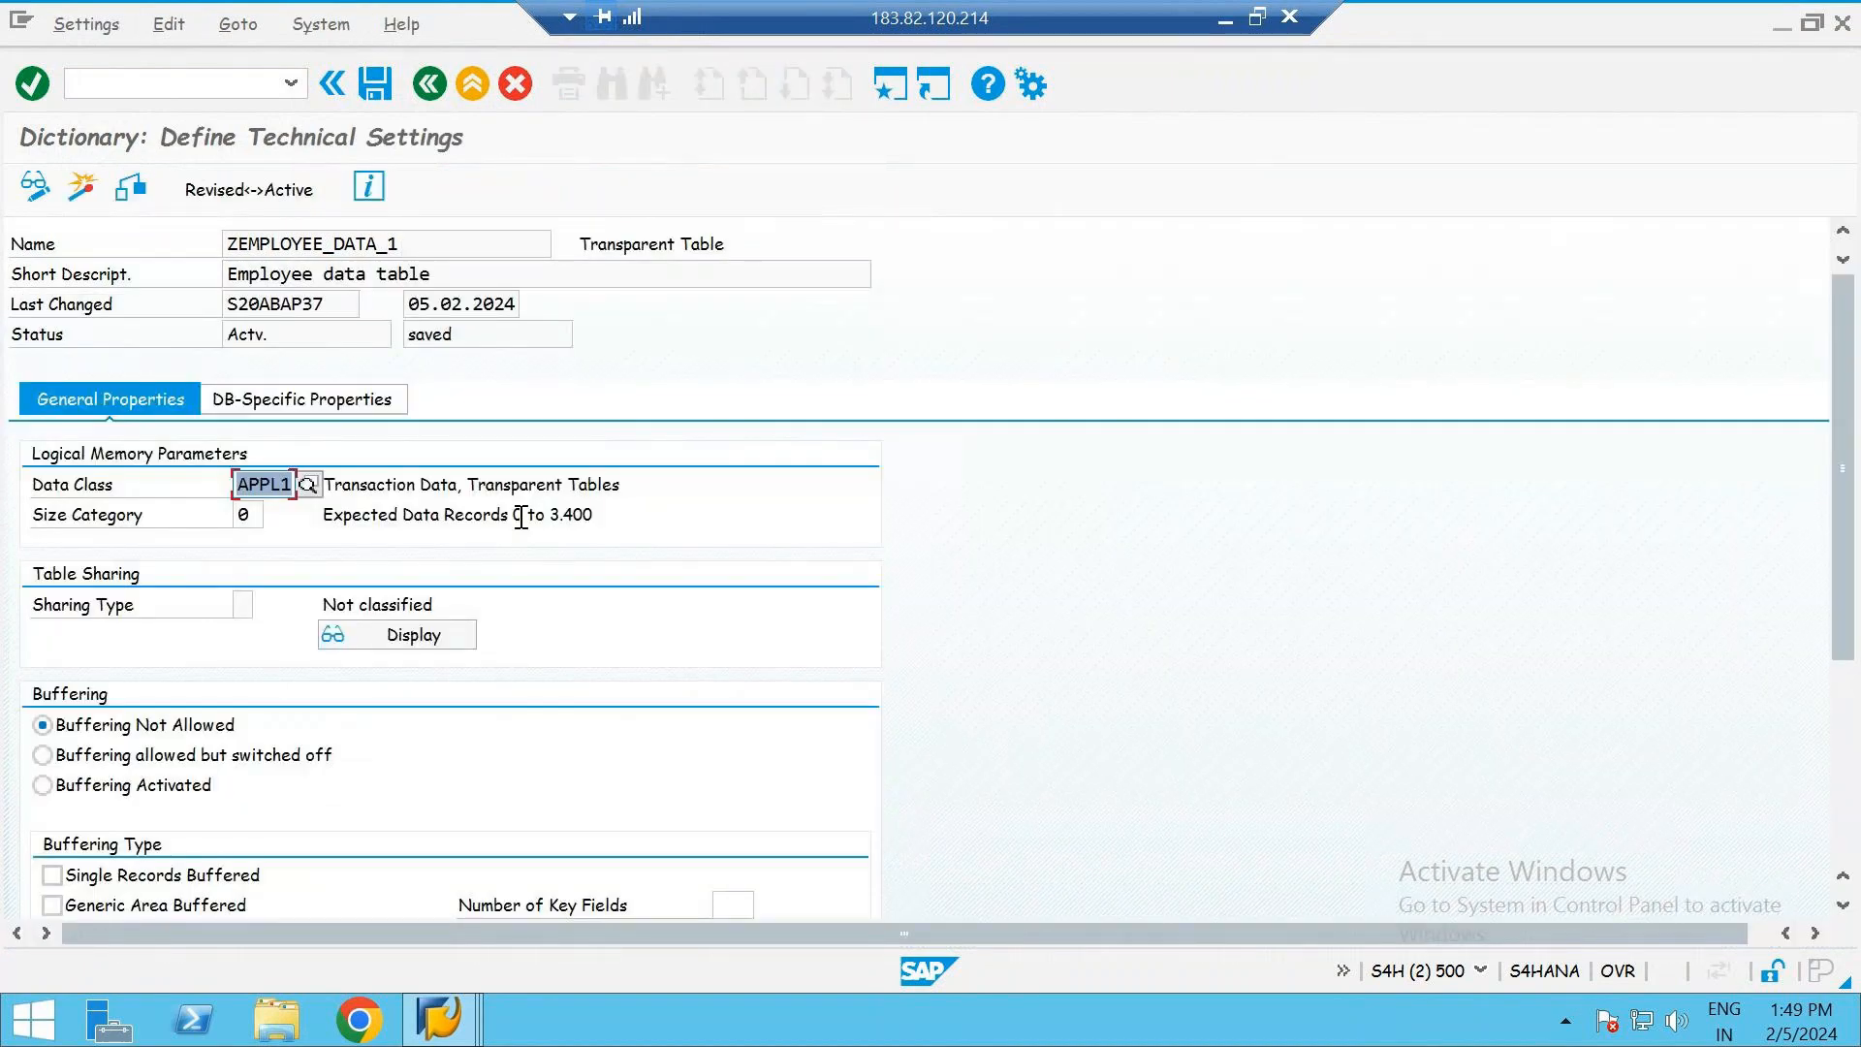
{"action": "left_click", "coordinate": [430, 87]}
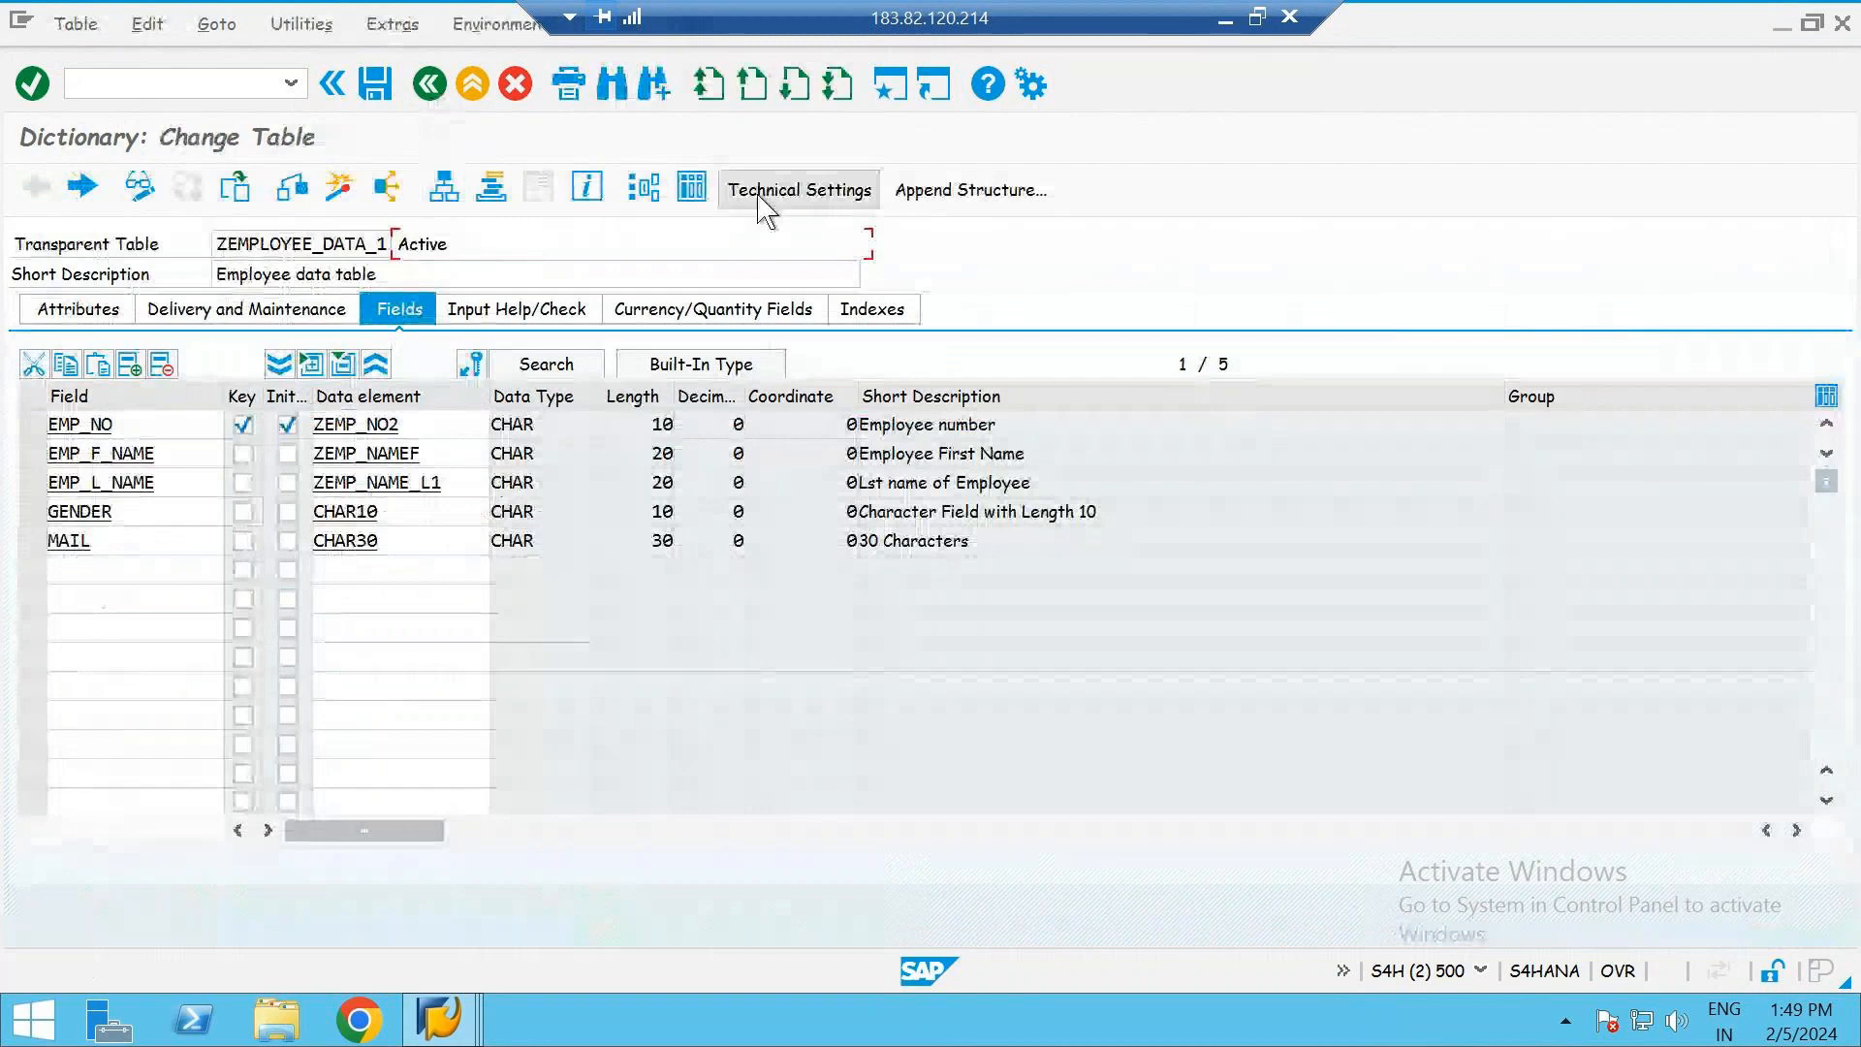
{"action": "left_click", "coordinate": [341, 190]}
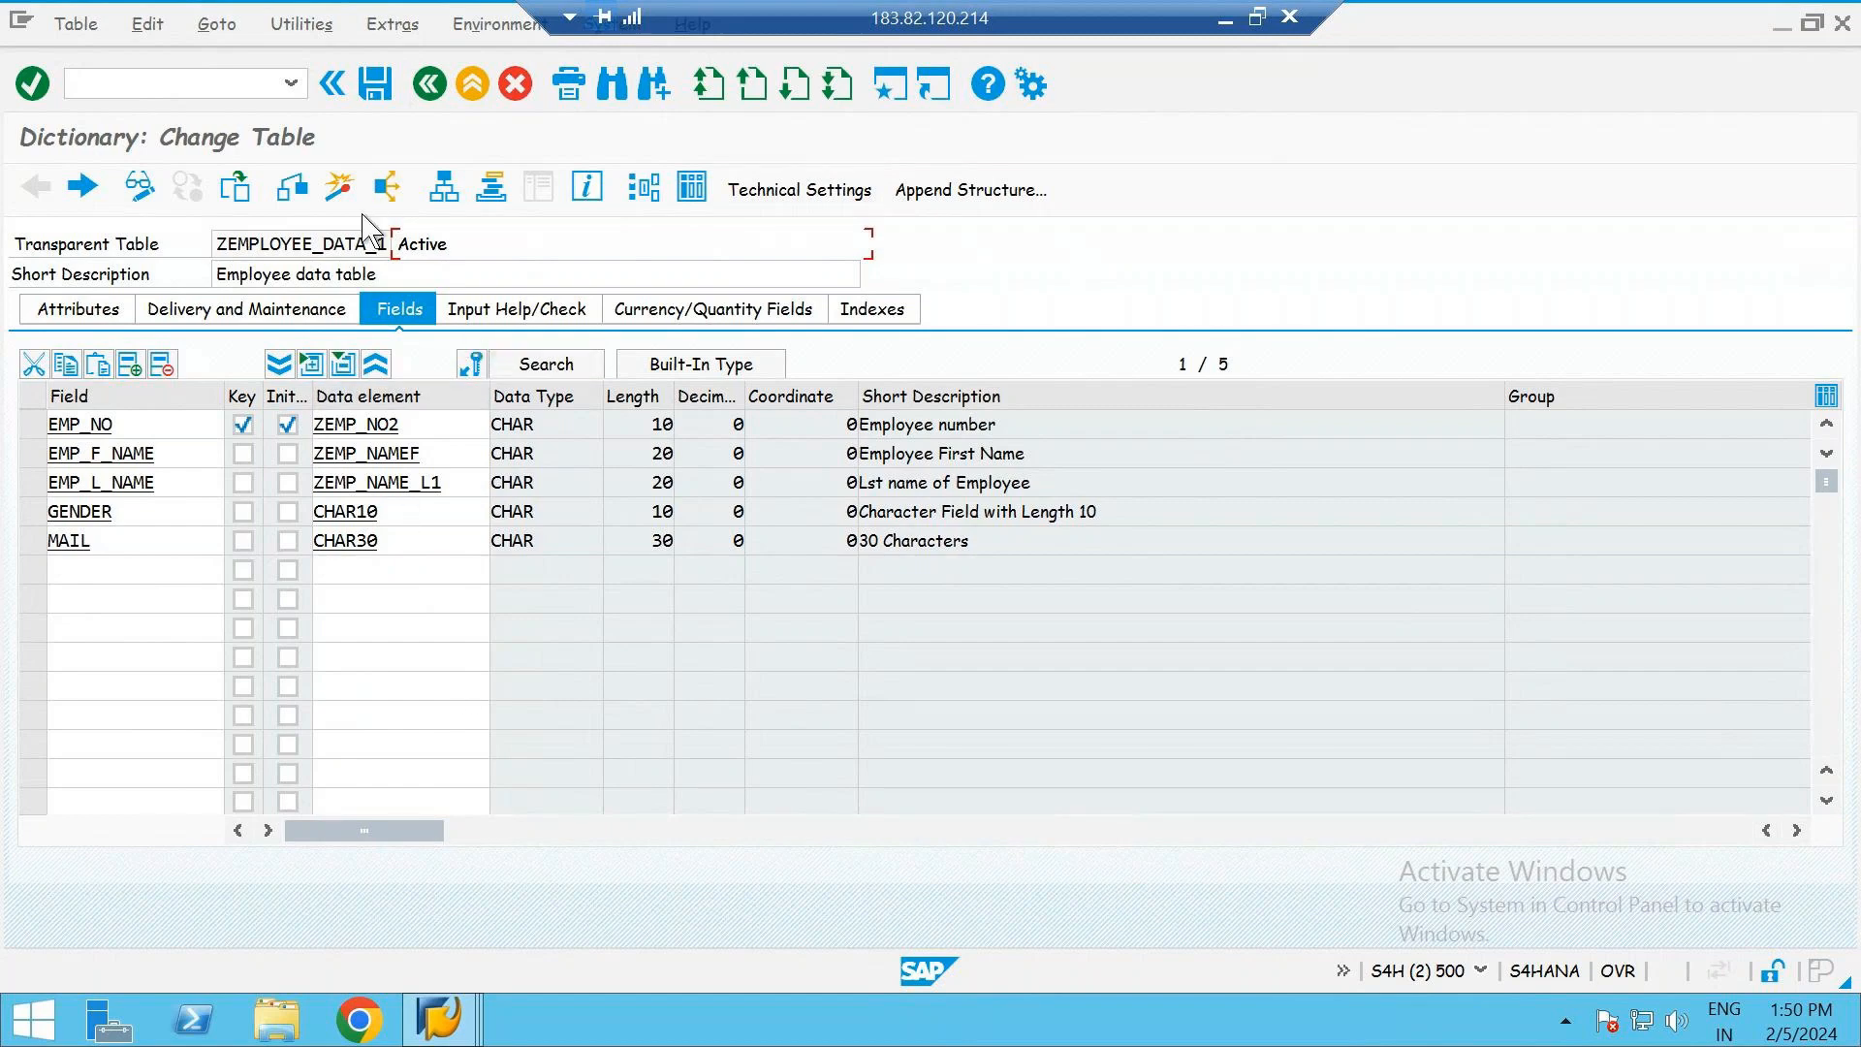
- Try Row Store as the table's database storage type, restore Column Store and activate the technical settings
{"action": "left_click", "coordinate": [768, 200]}
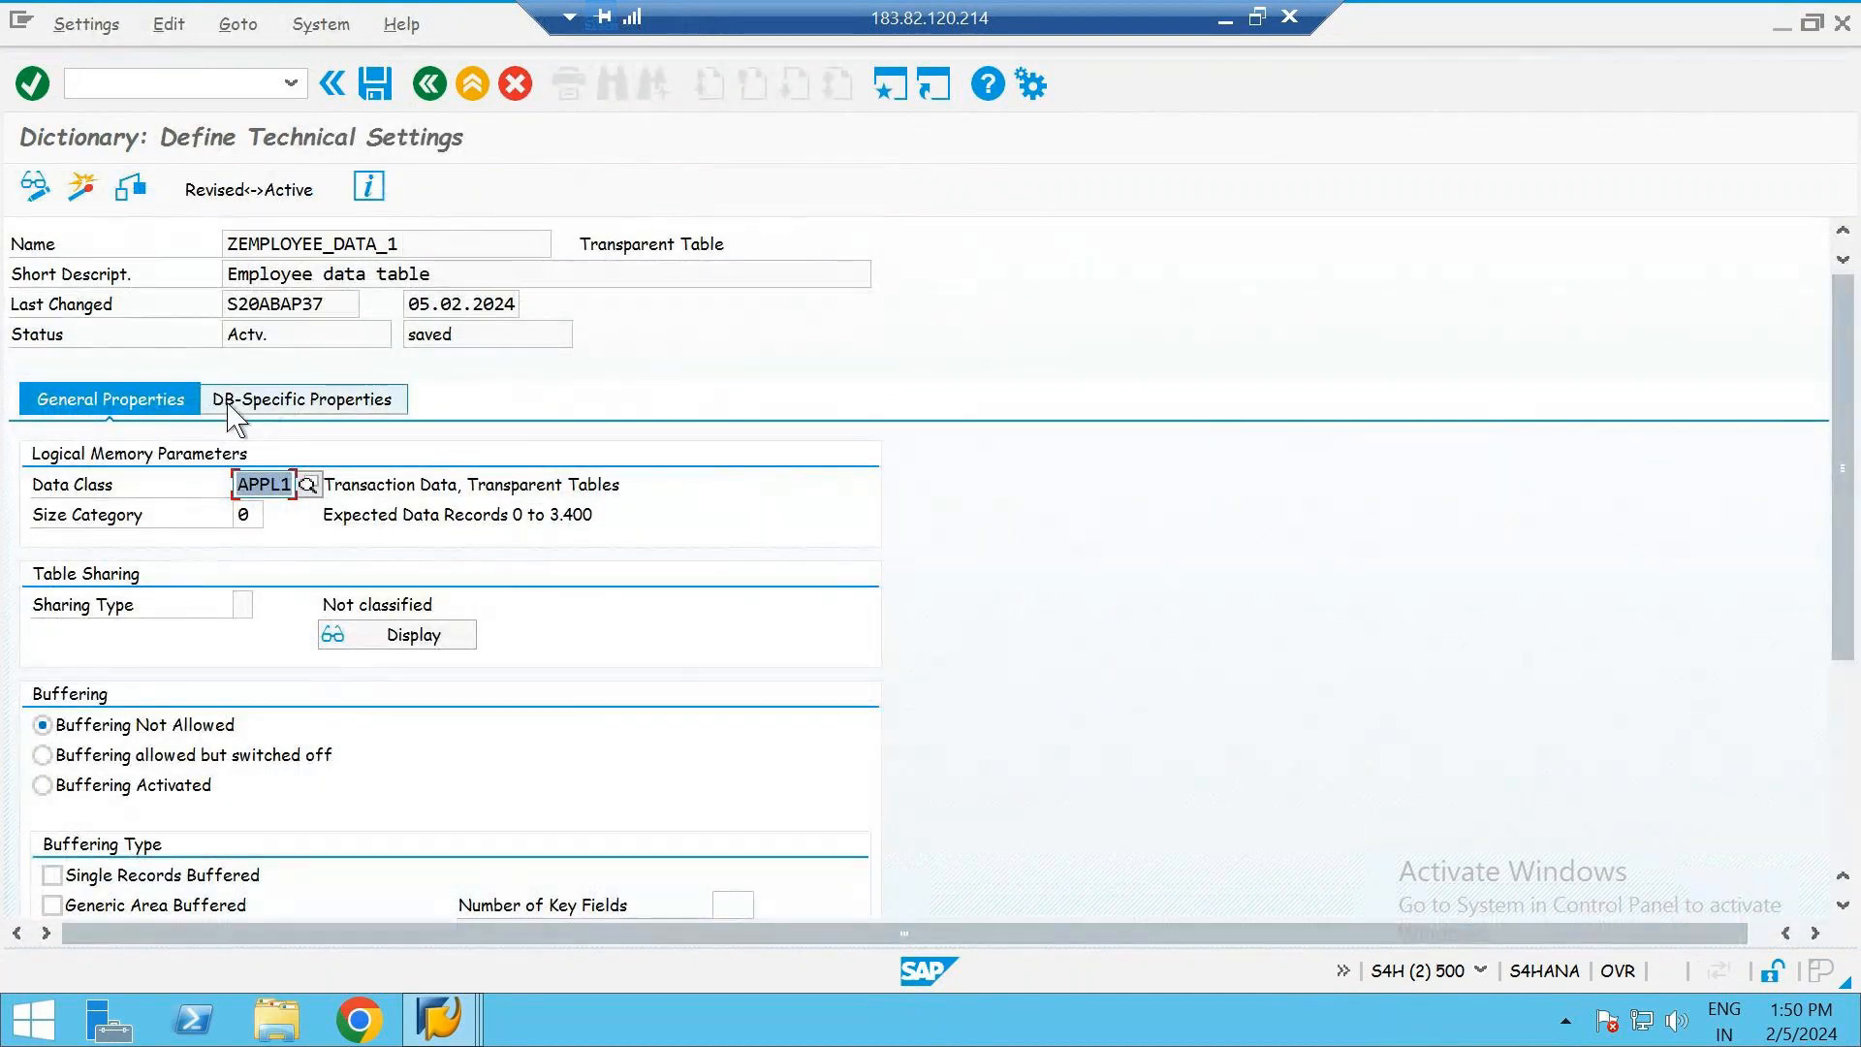
{"action": "left_click", "coordinate": [324, 407]}
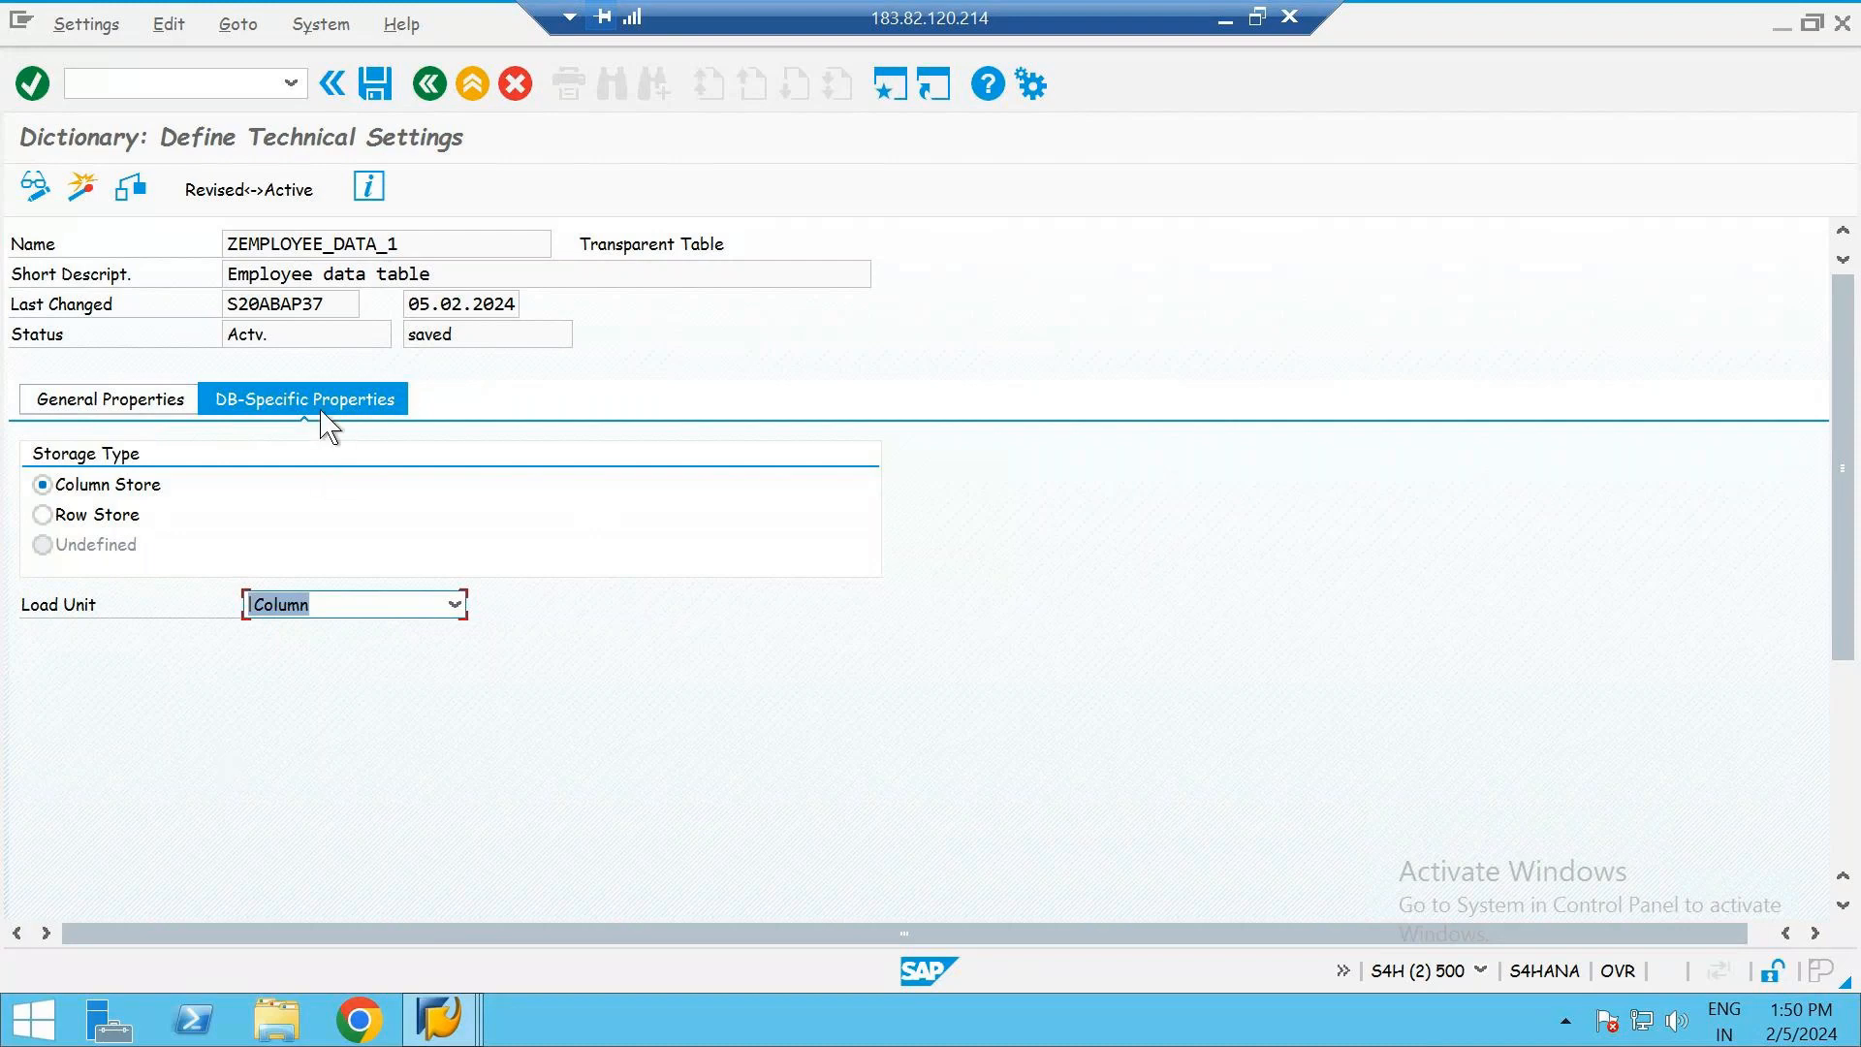
{"action": "left_click", "coordinate": [95, 514]}
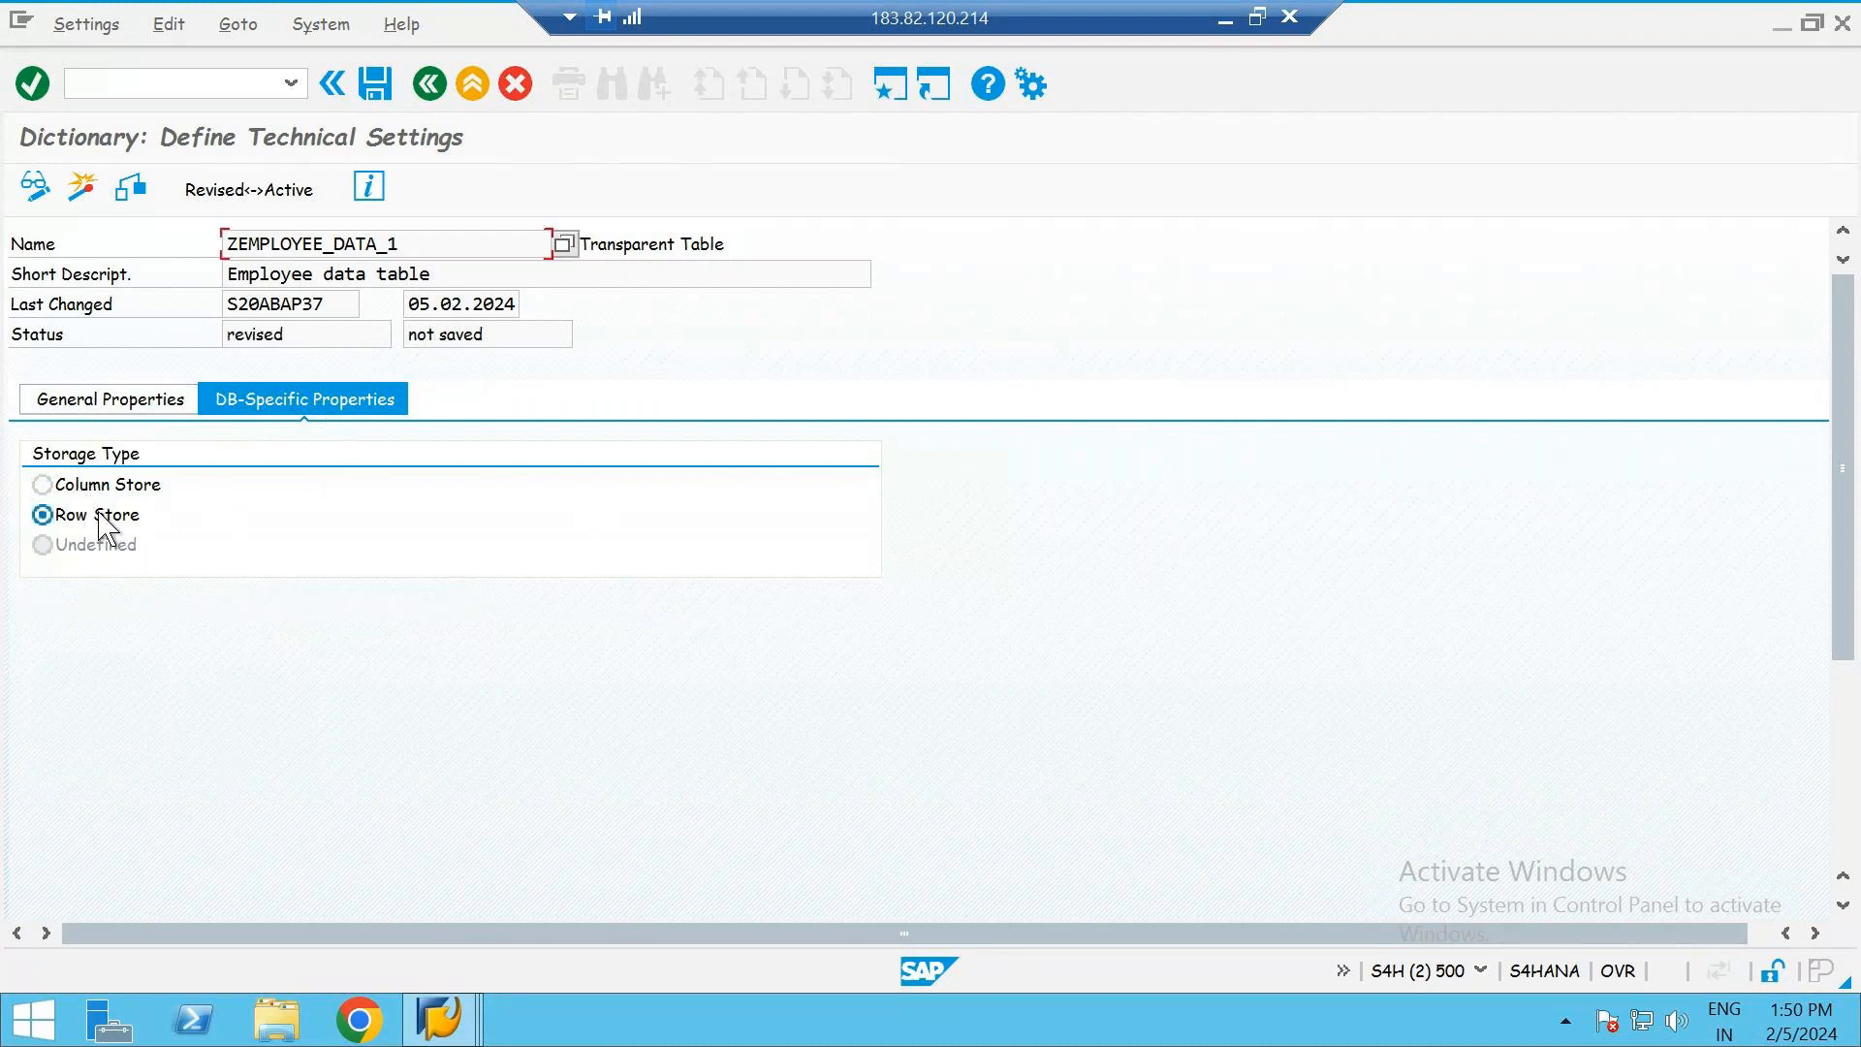
{"action": "left_click", "coordinate": [103, 484]}
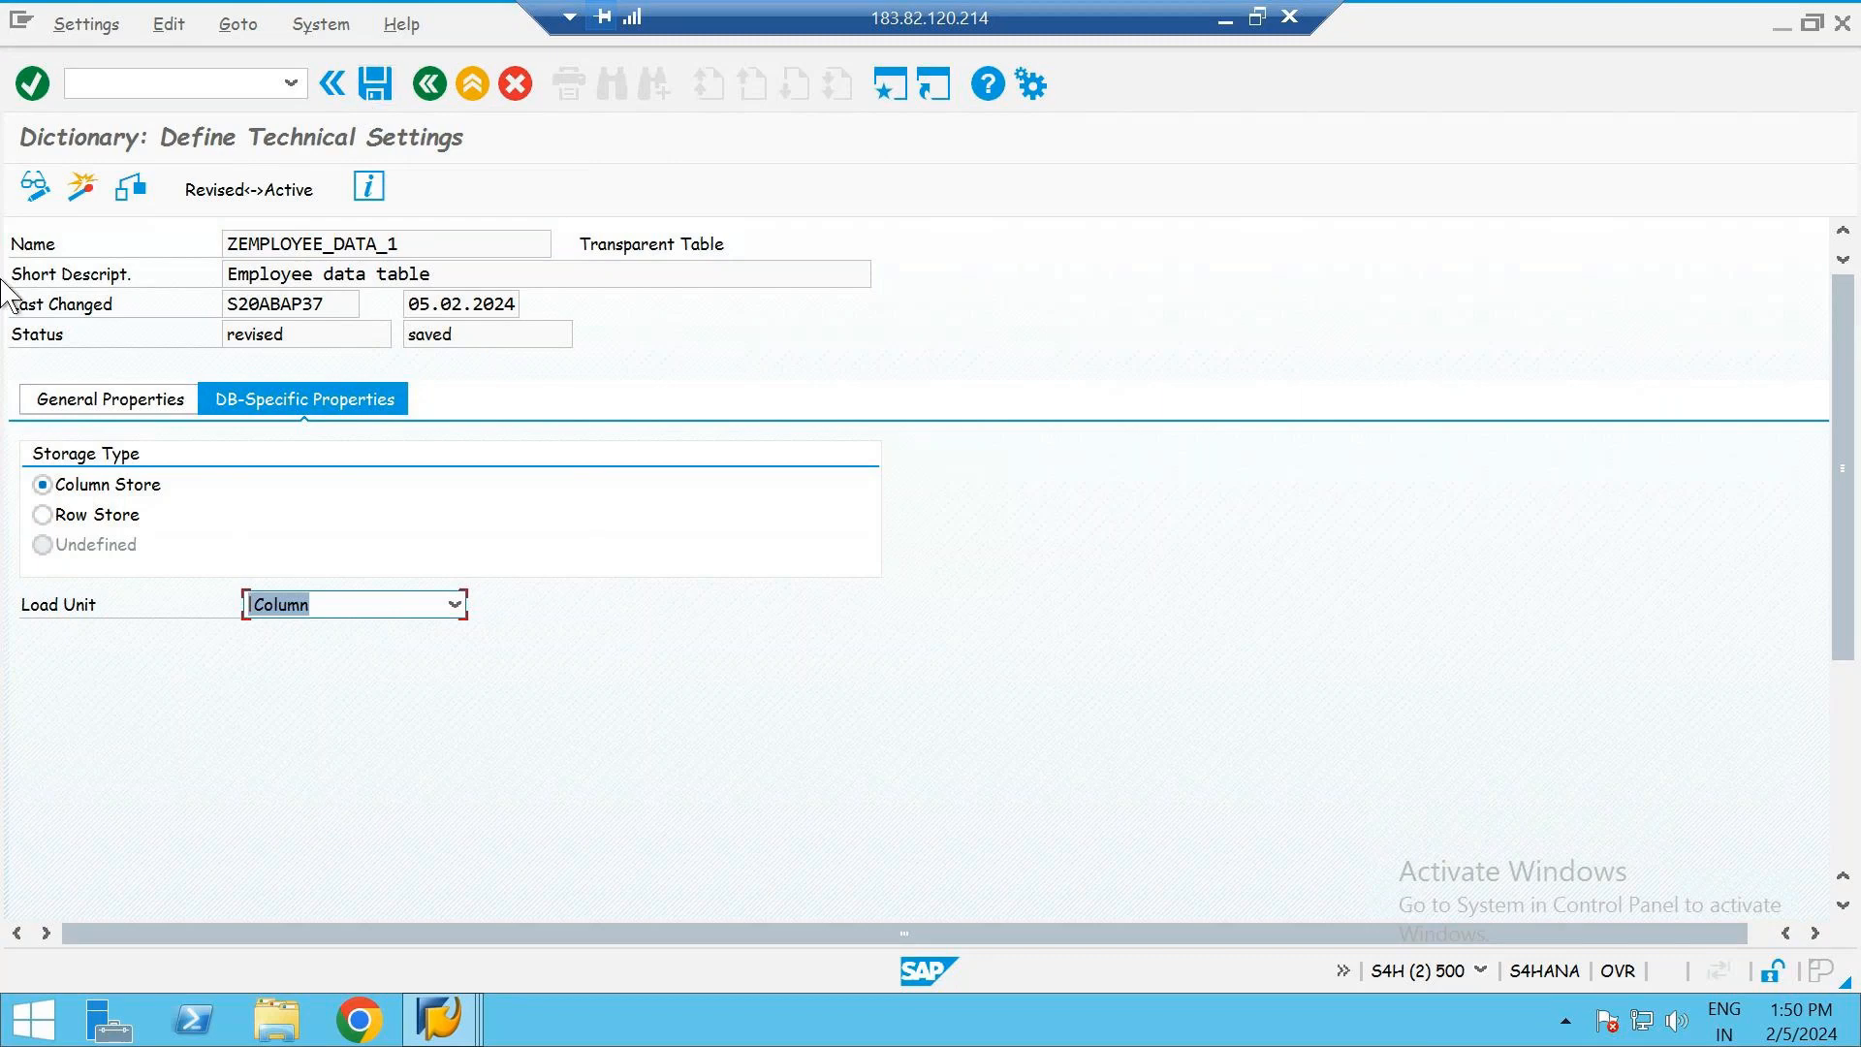
{"action": "left_click", "coordinate": [82, 189]}
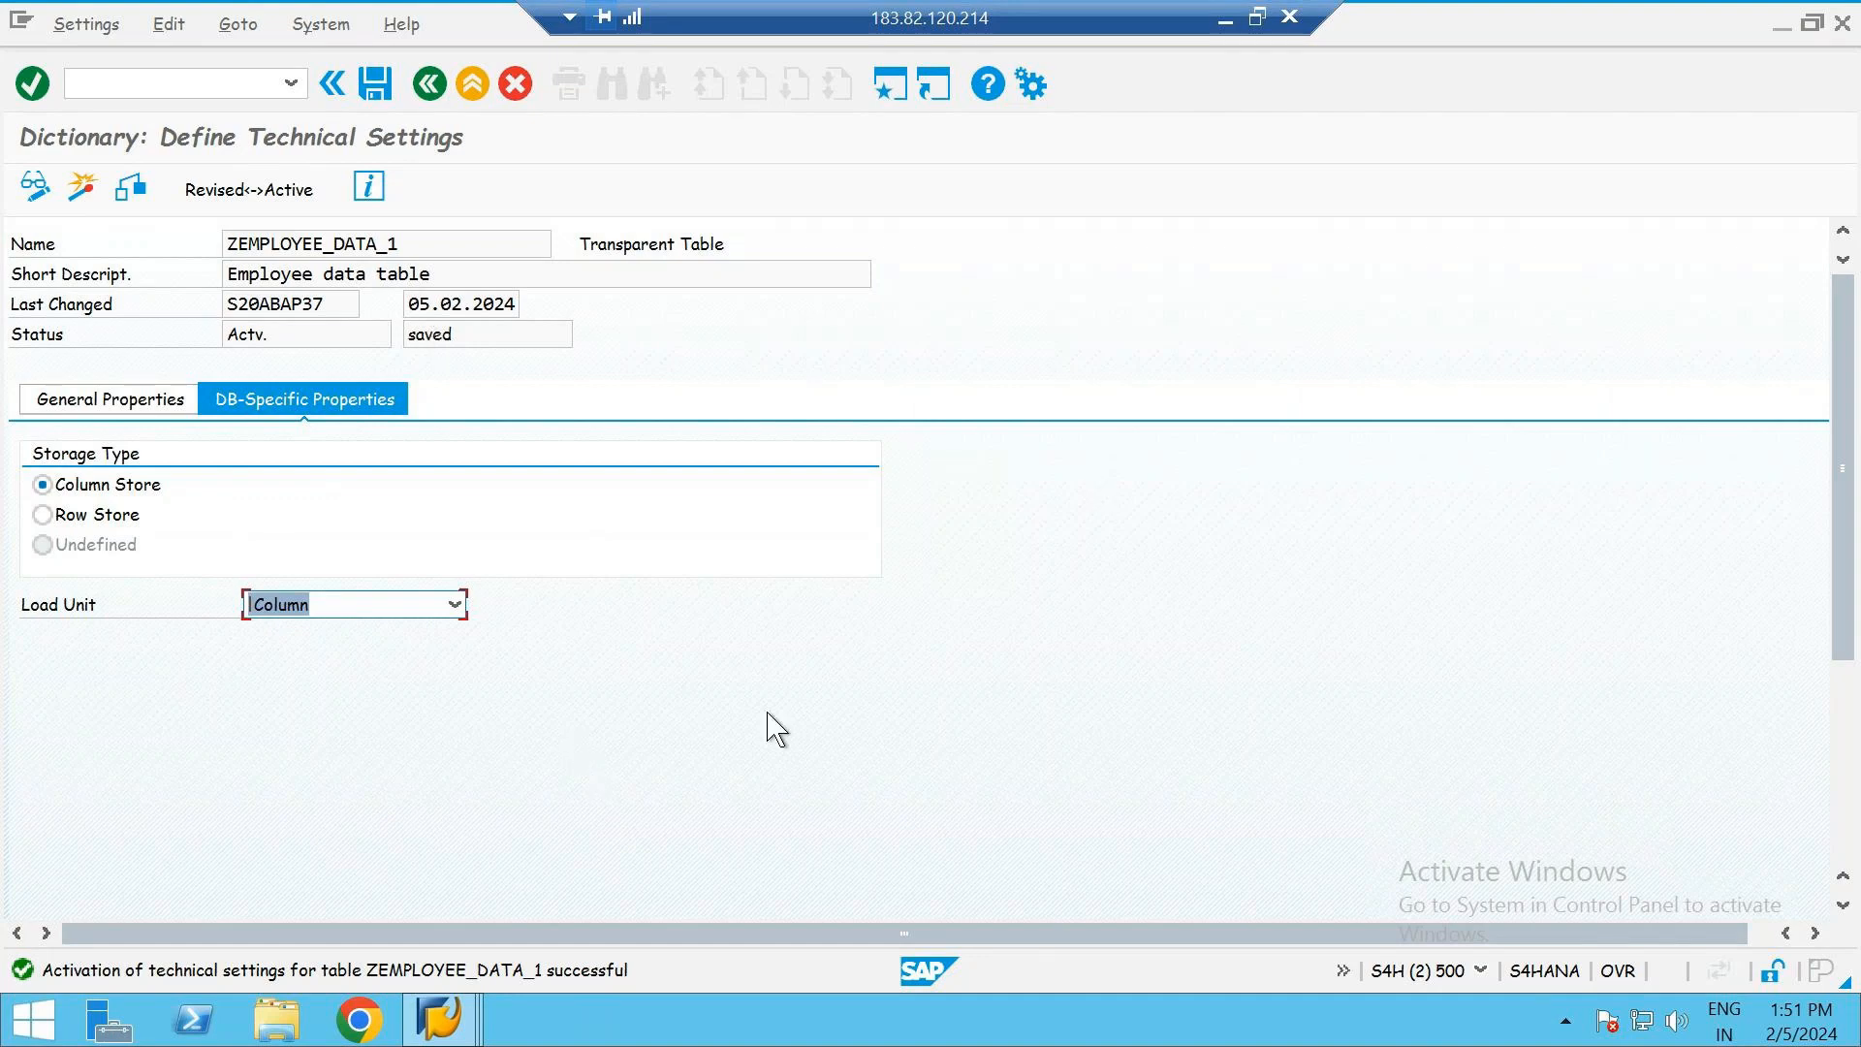
{"action": "left_click", "coordinate": [431, 87]}
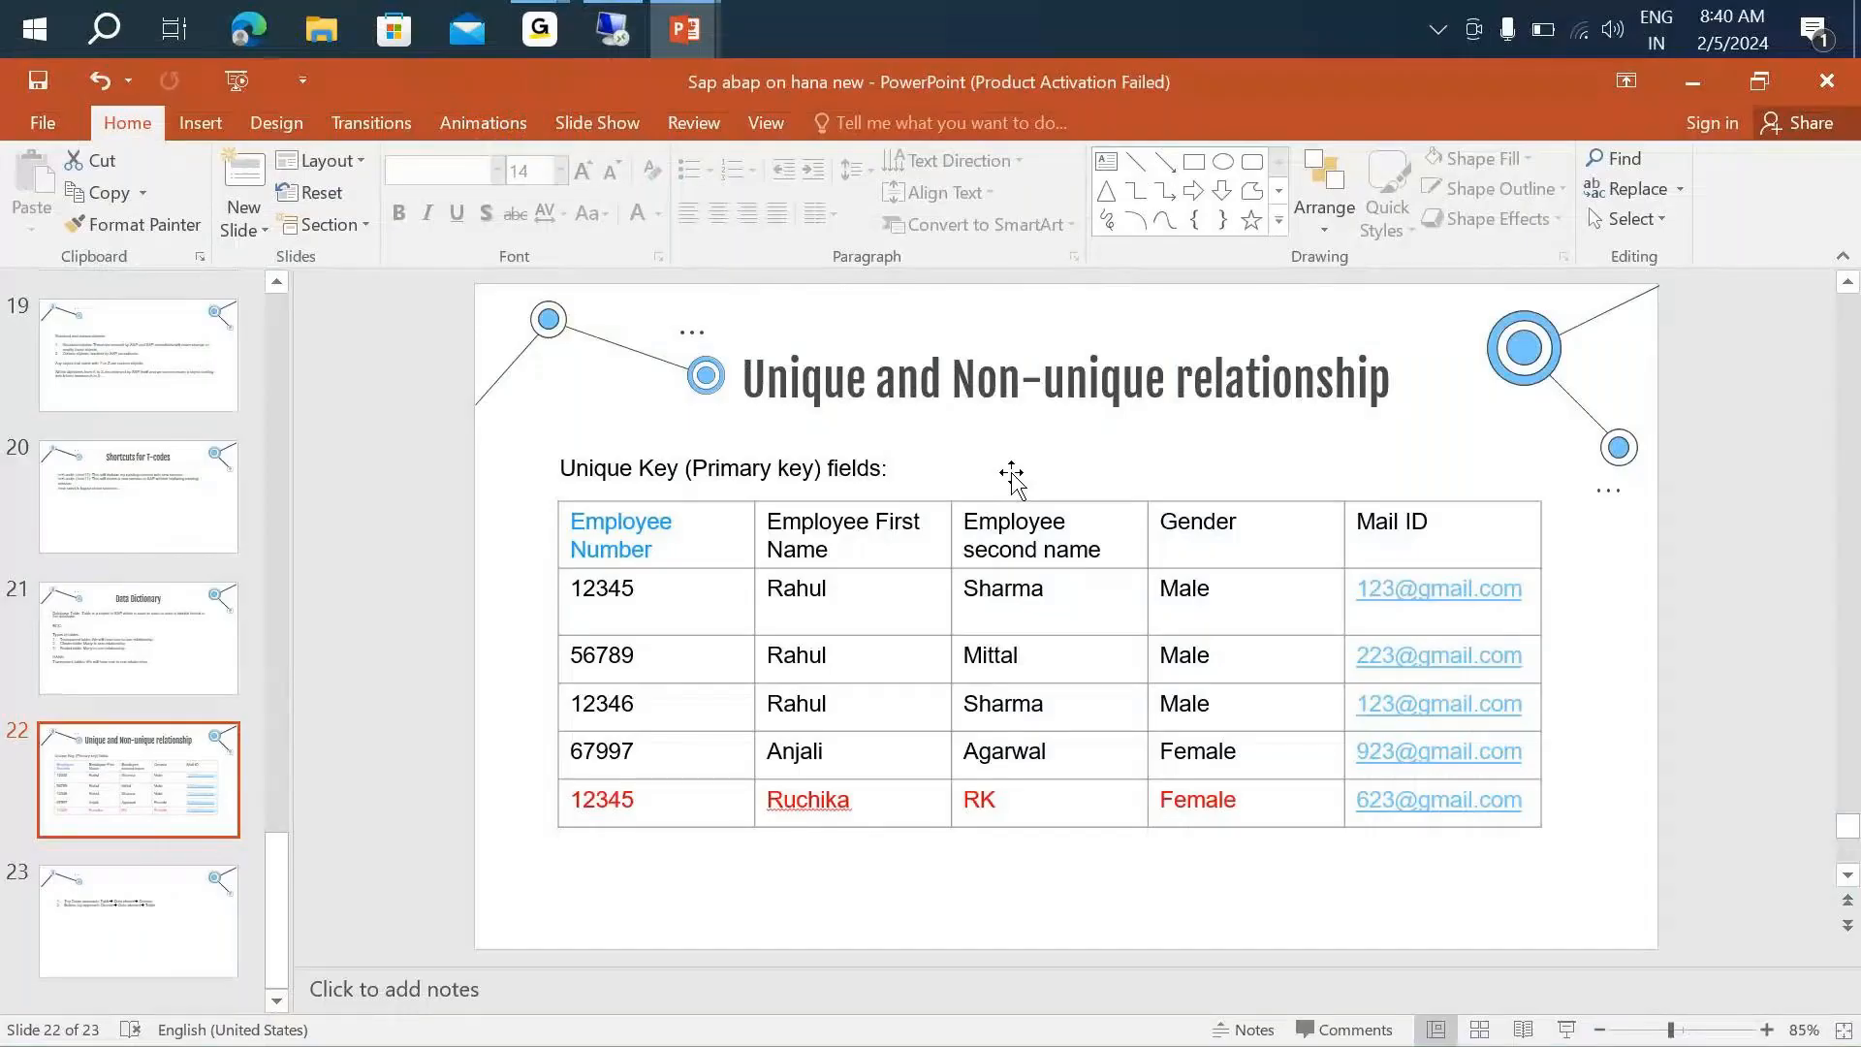
- Look at the Unique and Non-unique relationship slide in PowerPoint and return to the SAP table
{"action": "mouse_move", "coordinate": [518, 48]}
{"action": "left_click", "coordinate": [725, 207]}
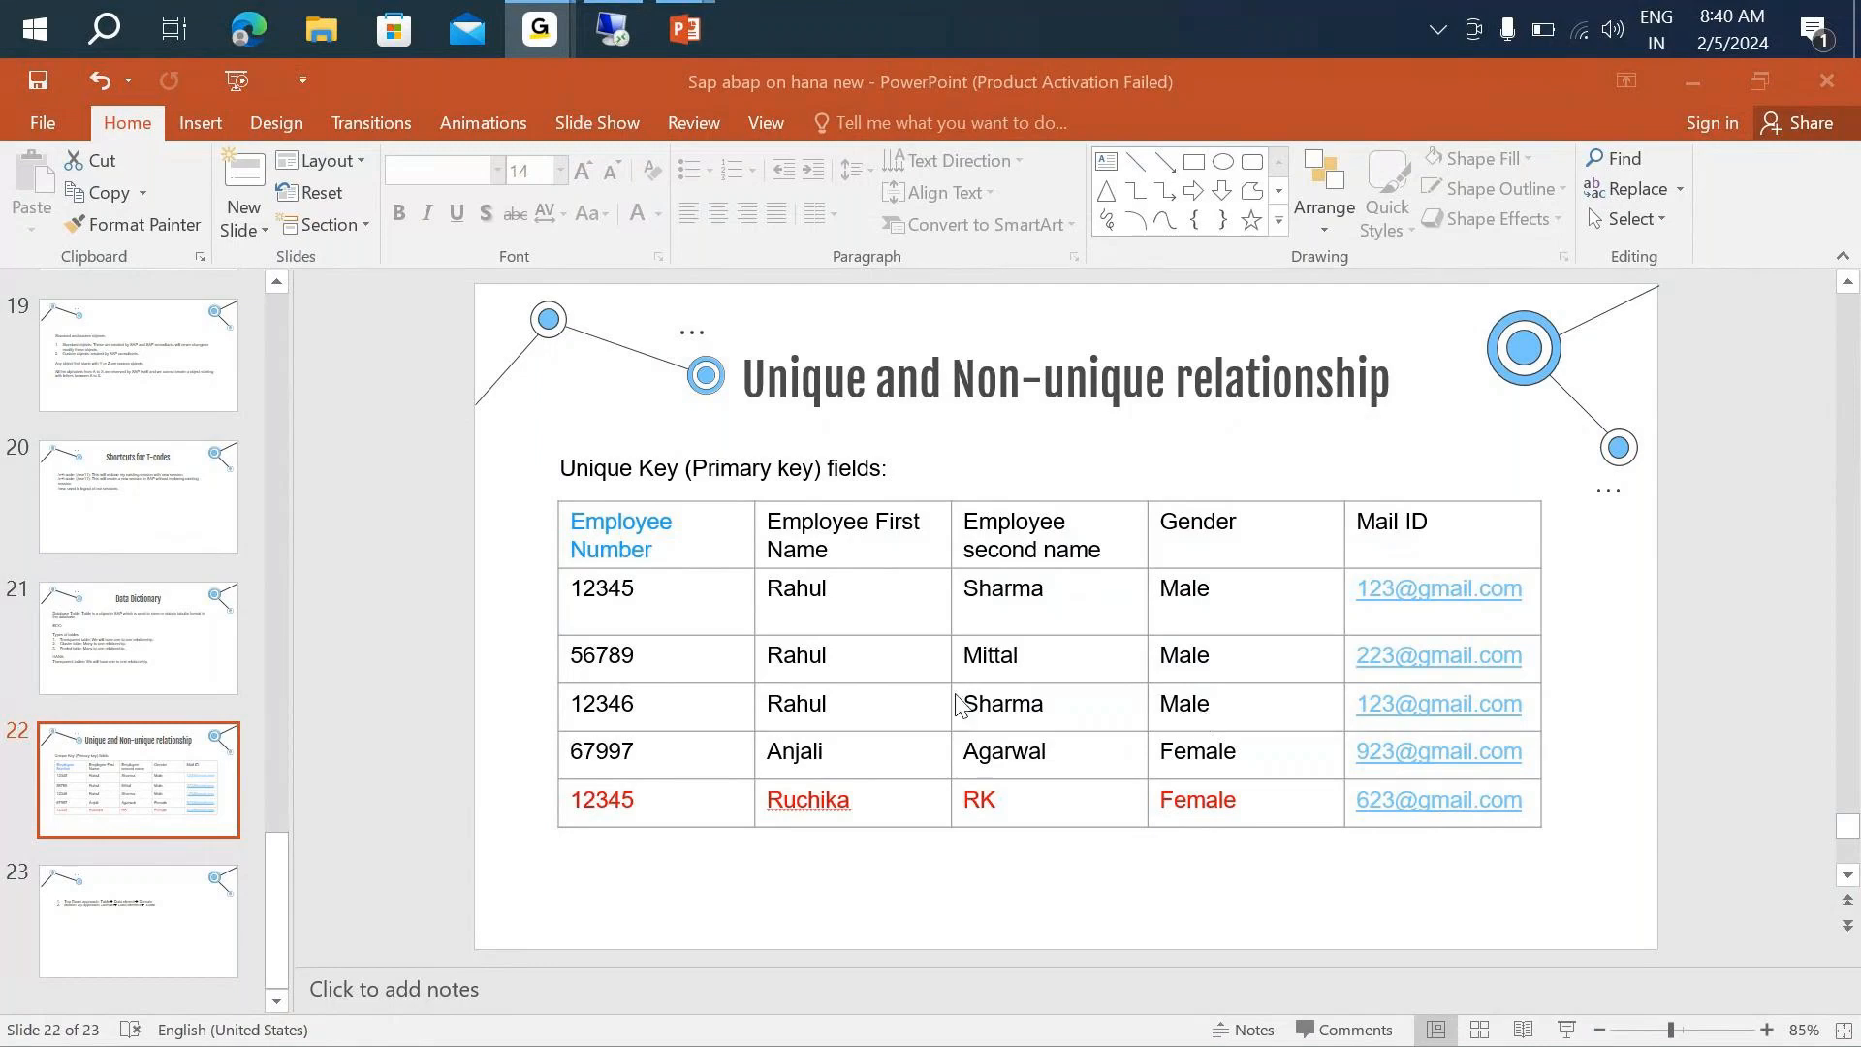
{"action": "key", "text": "alt+Tab"}
{"action": "key", "text": "alt+Tab"}
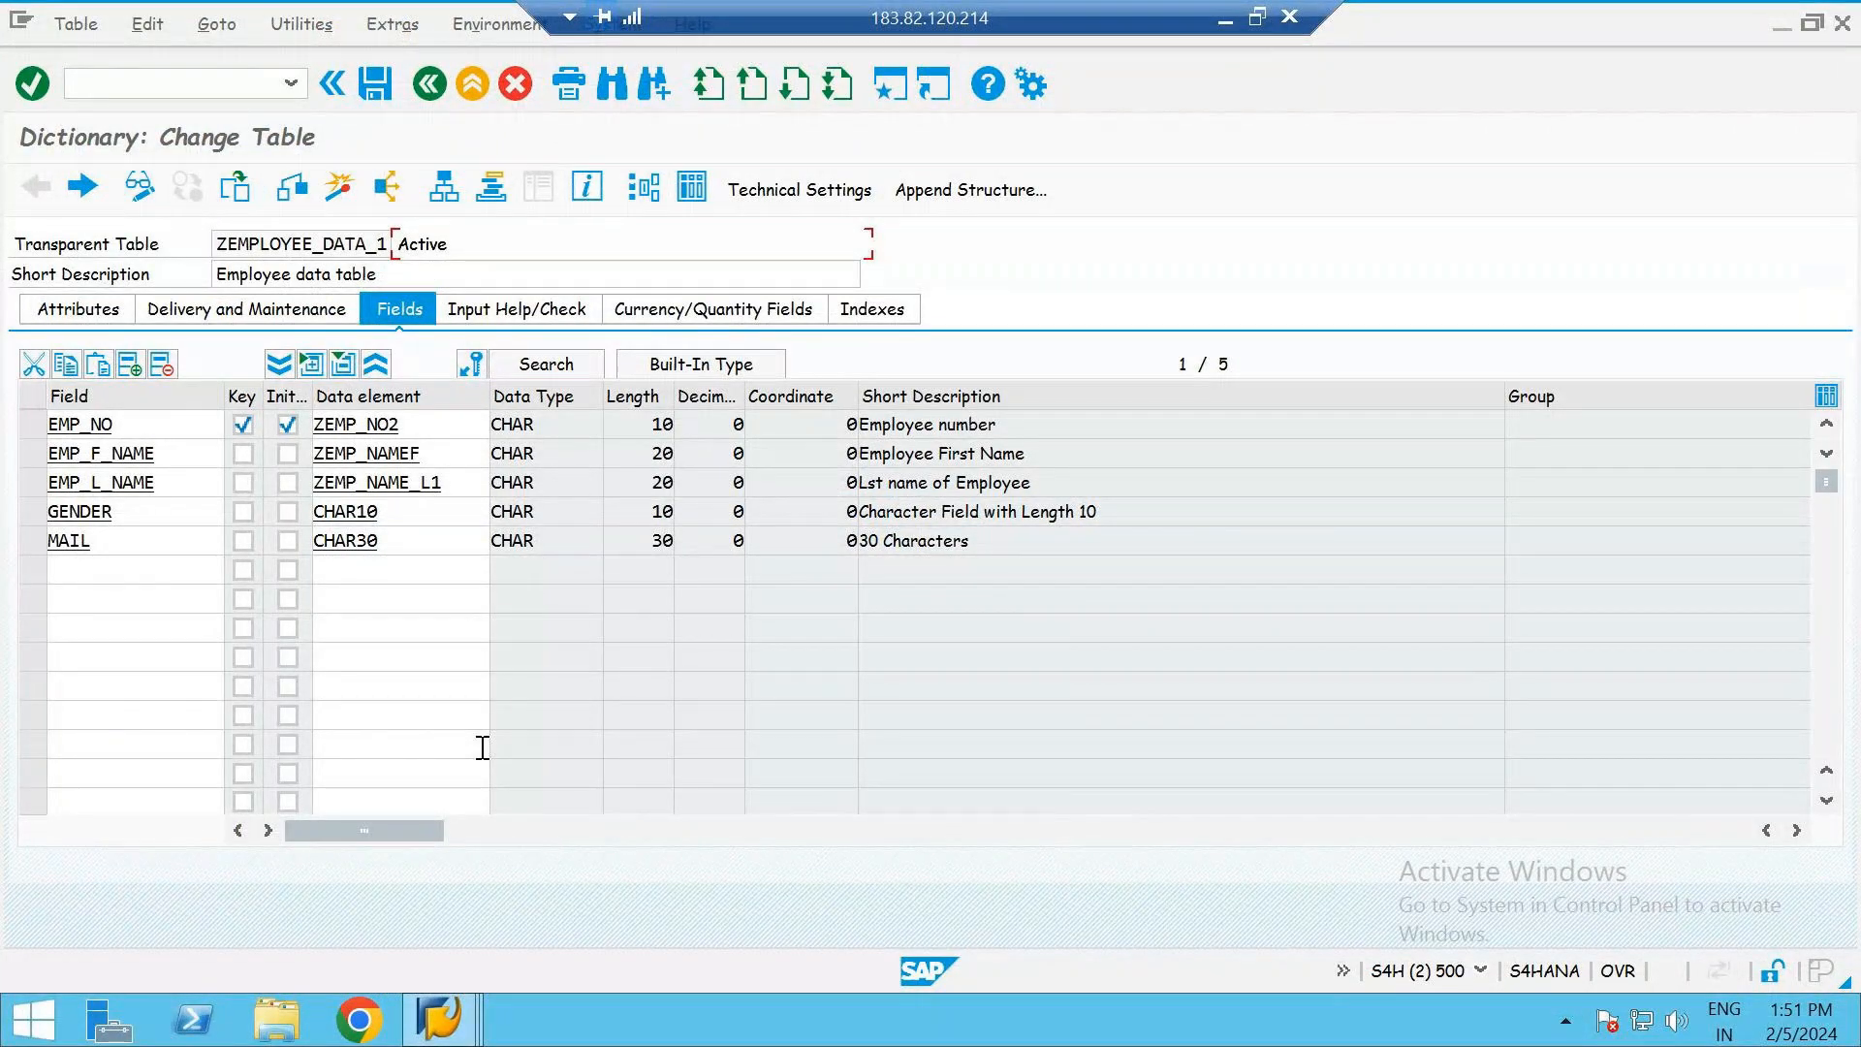
- Reactivate the table, examine the warnings in its activation log and return to the fields
{"action": "left_click", "coordinate": [343, 193]}
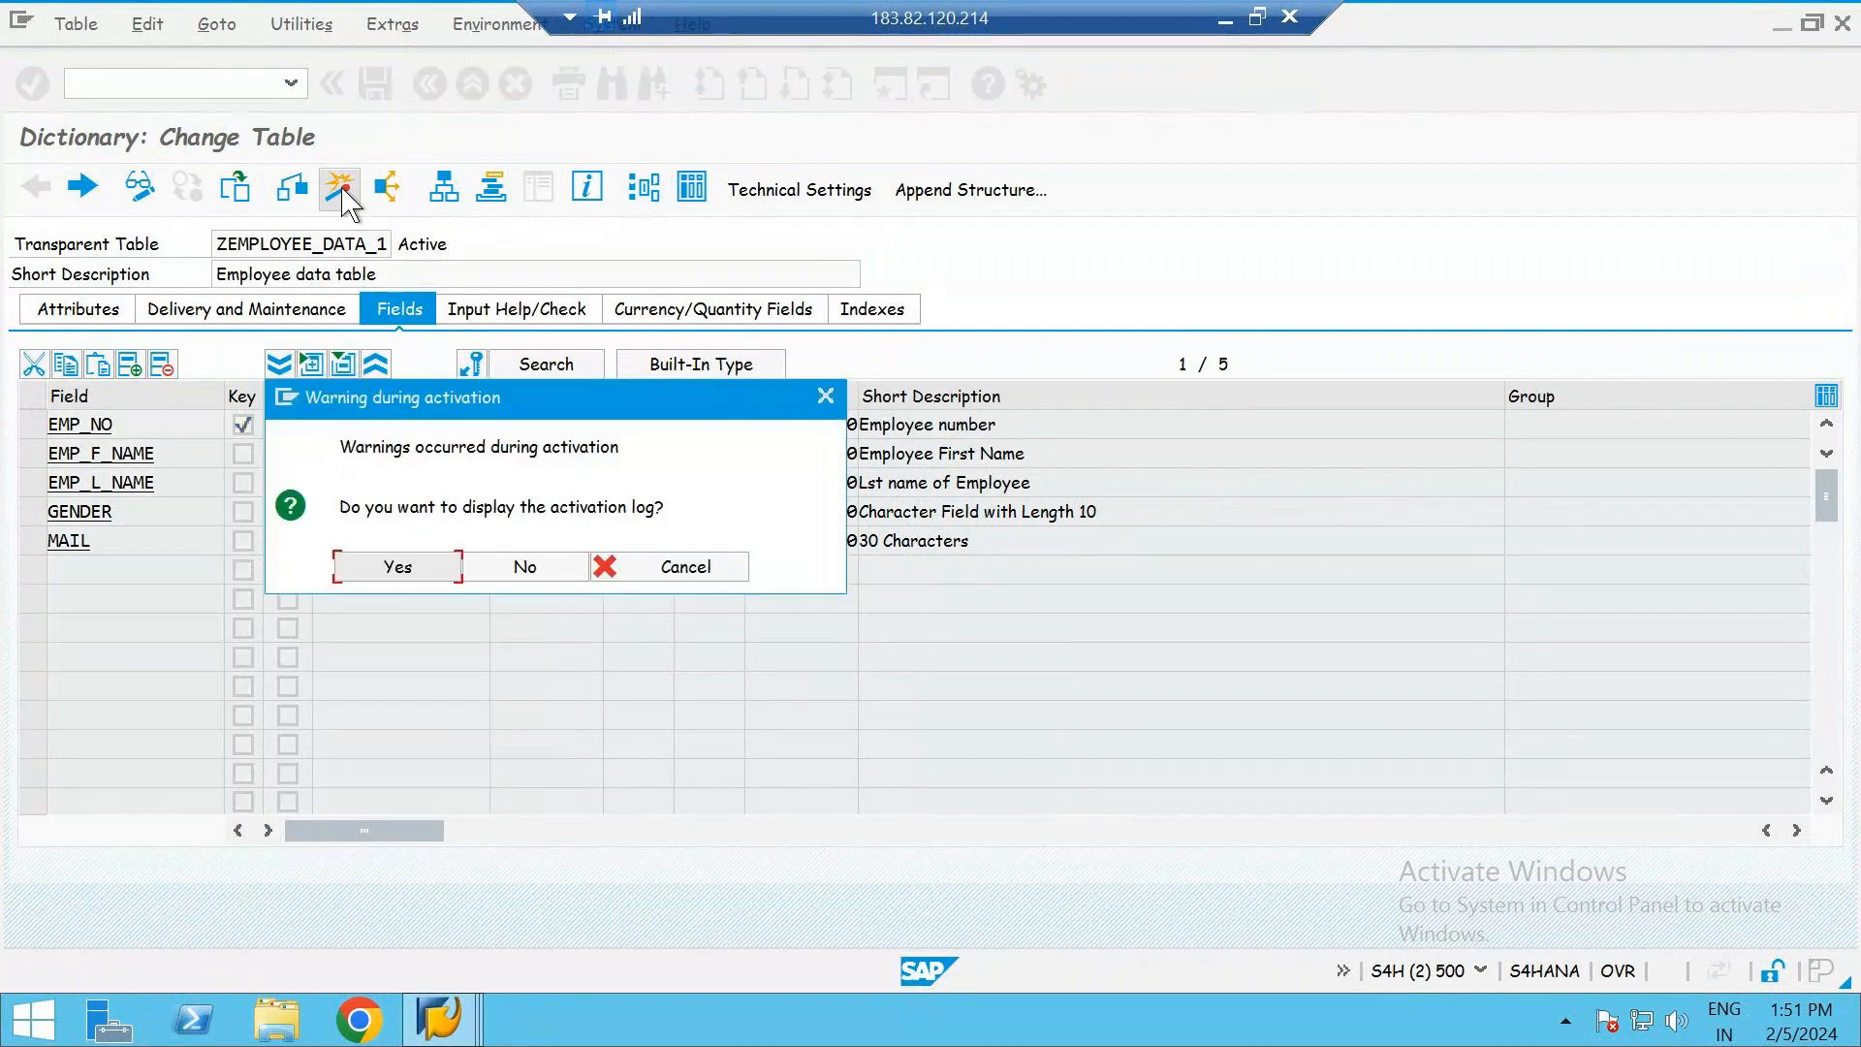
{"action": "left_click", "coordinate": [422, 568]}
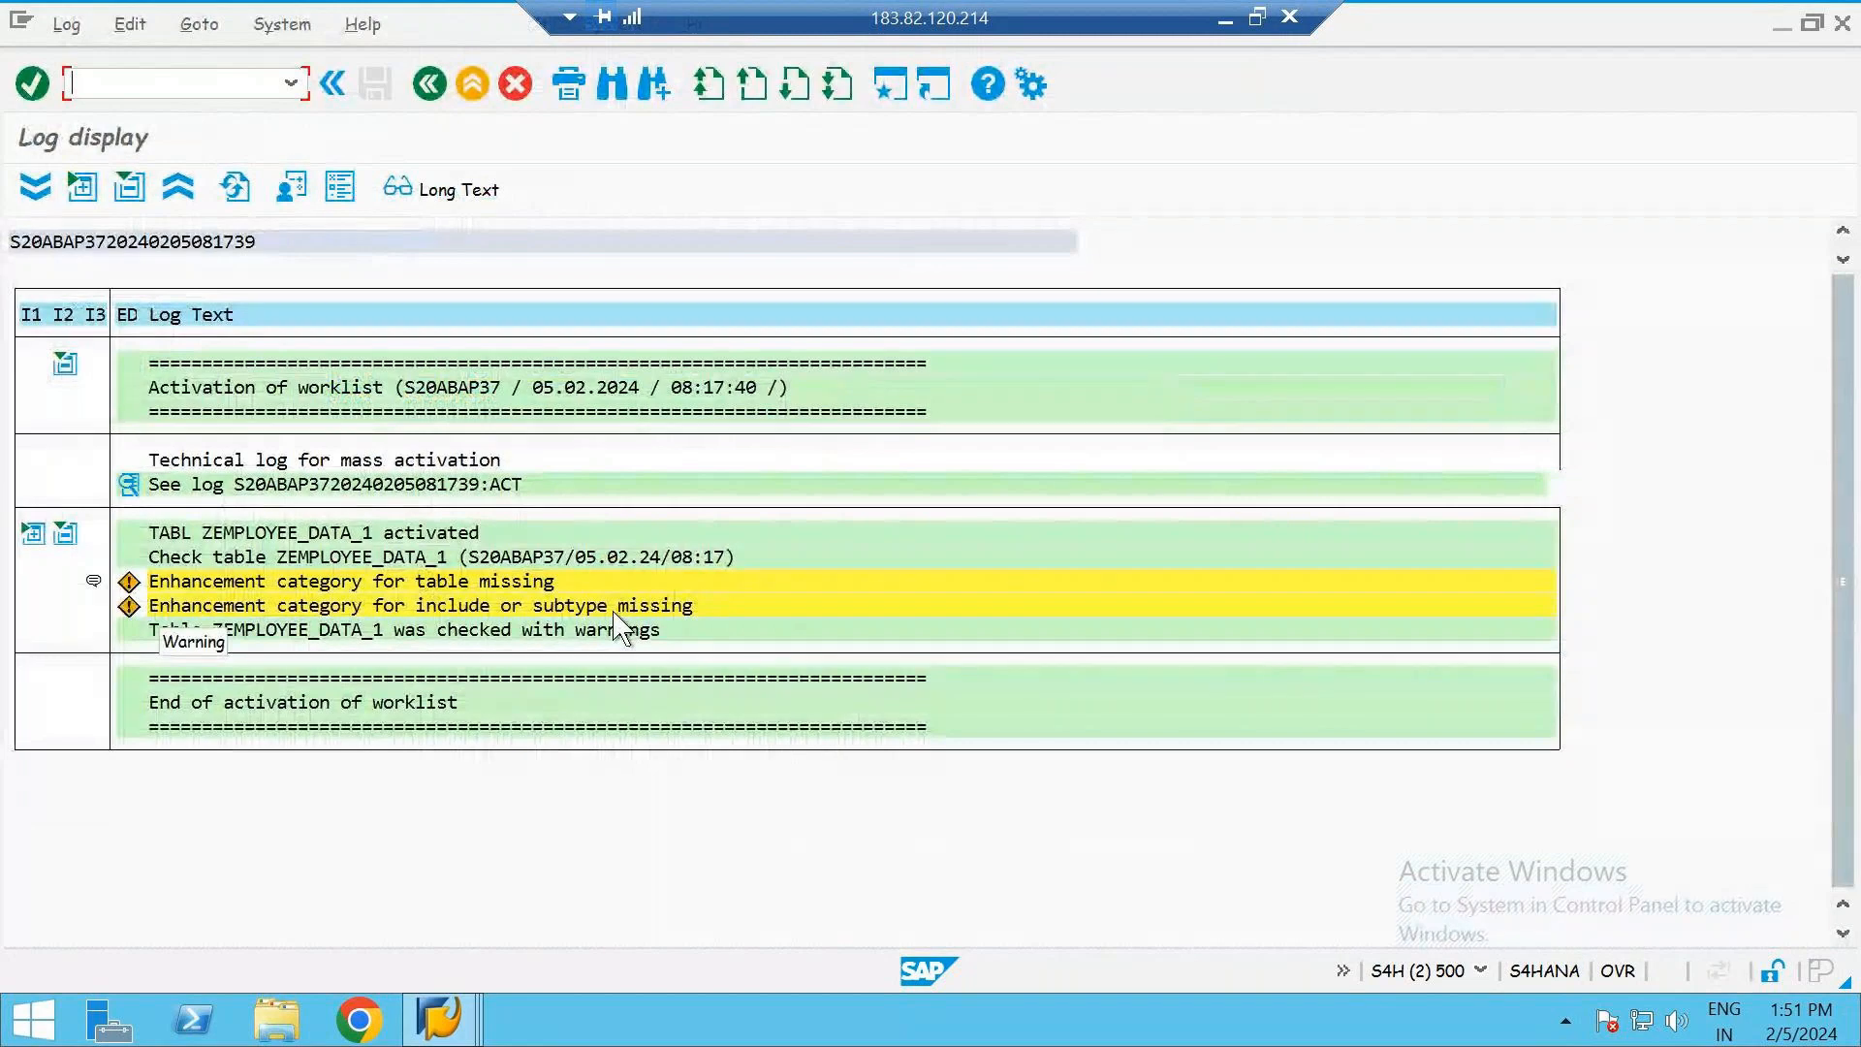
{"action": "left_click", "coordinate": [434, 86]}
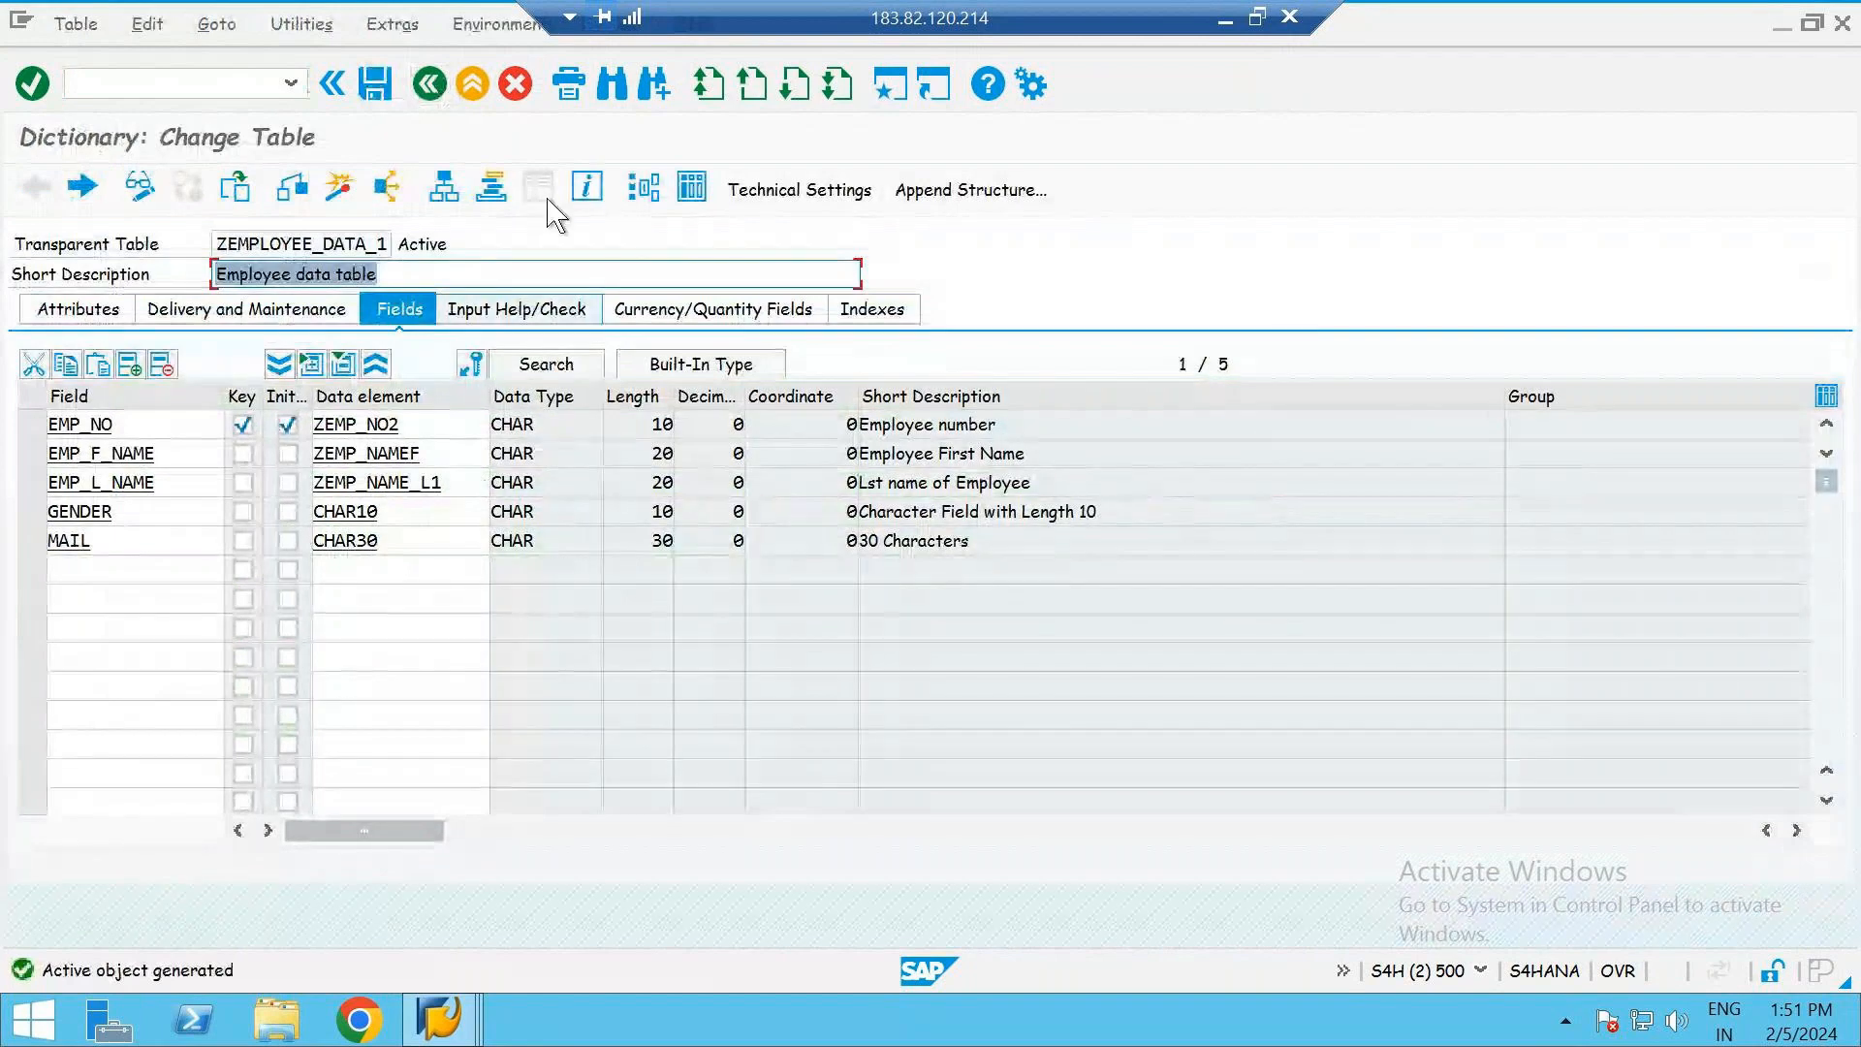
- Set the enhancement category of ZEMPLOYEE_DATA_1 to Can Be Enhanced (Deep)
{"action": "left_click", "coordinate": [404, 40]}
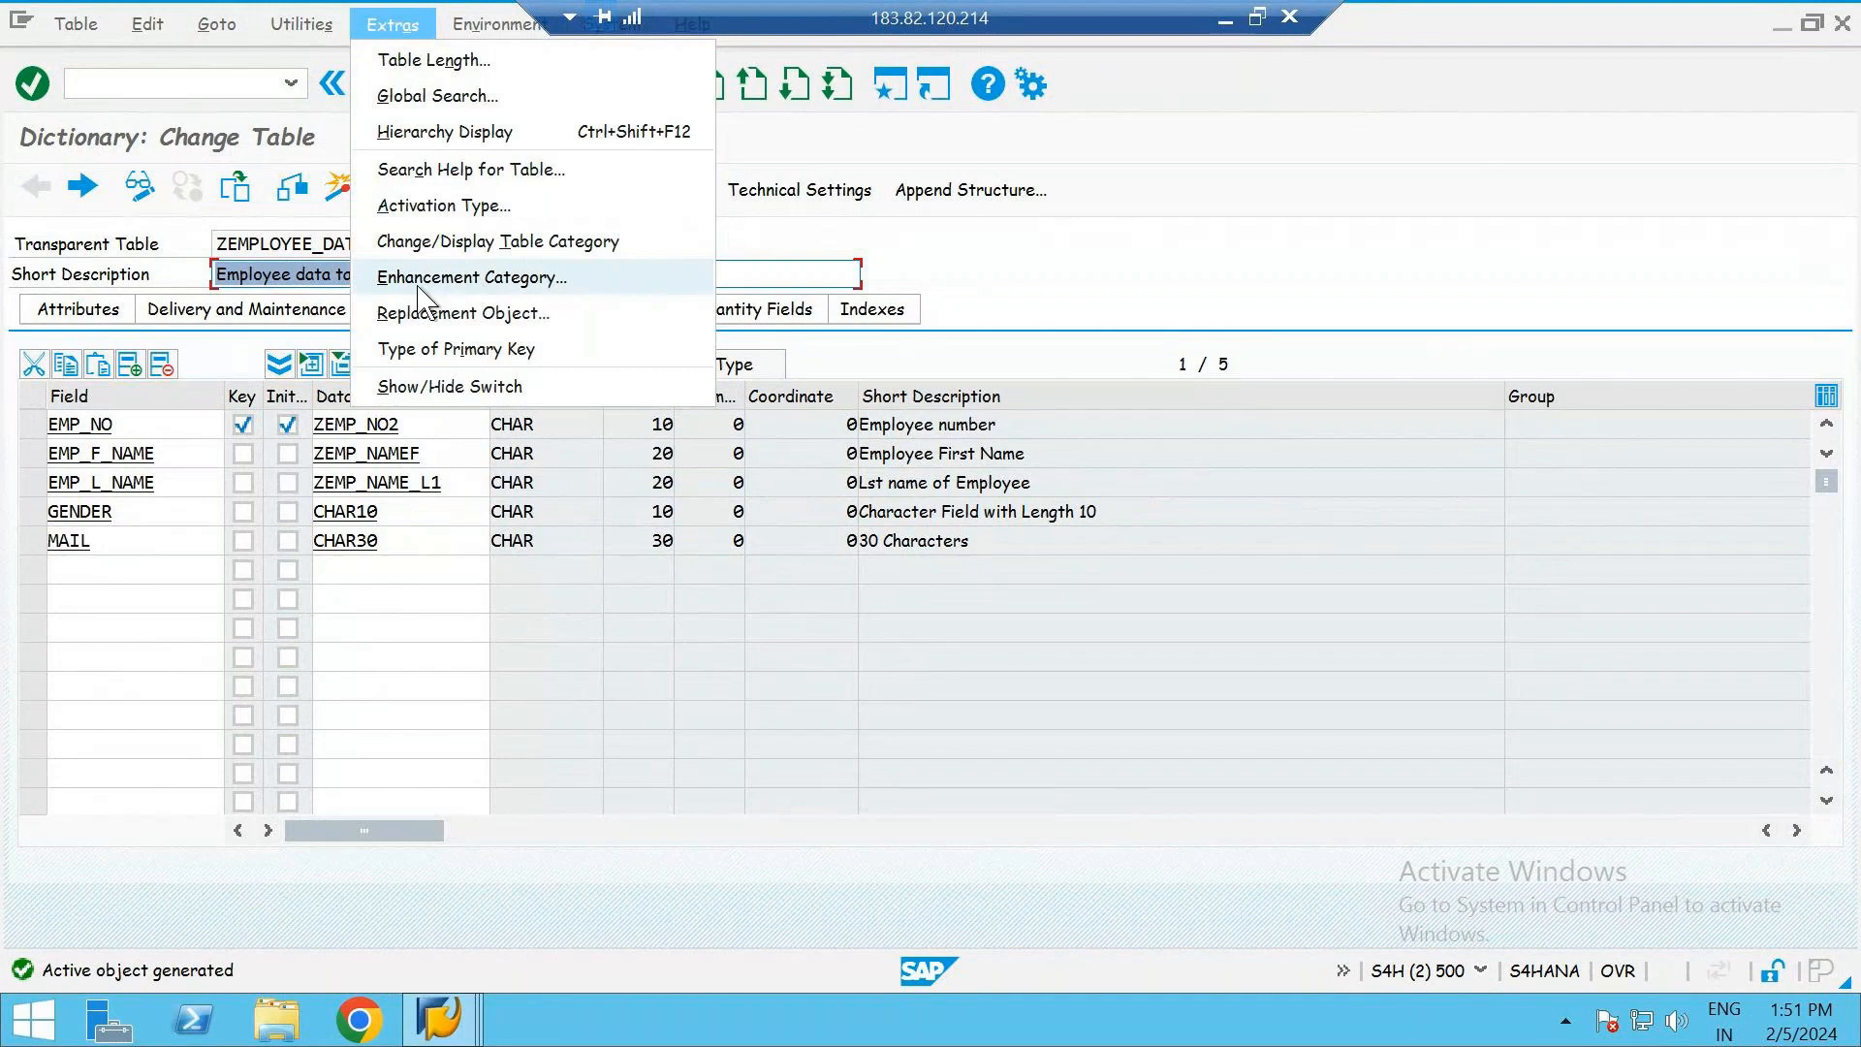
{"action": "left_click", "coordinate": [602, 281]}
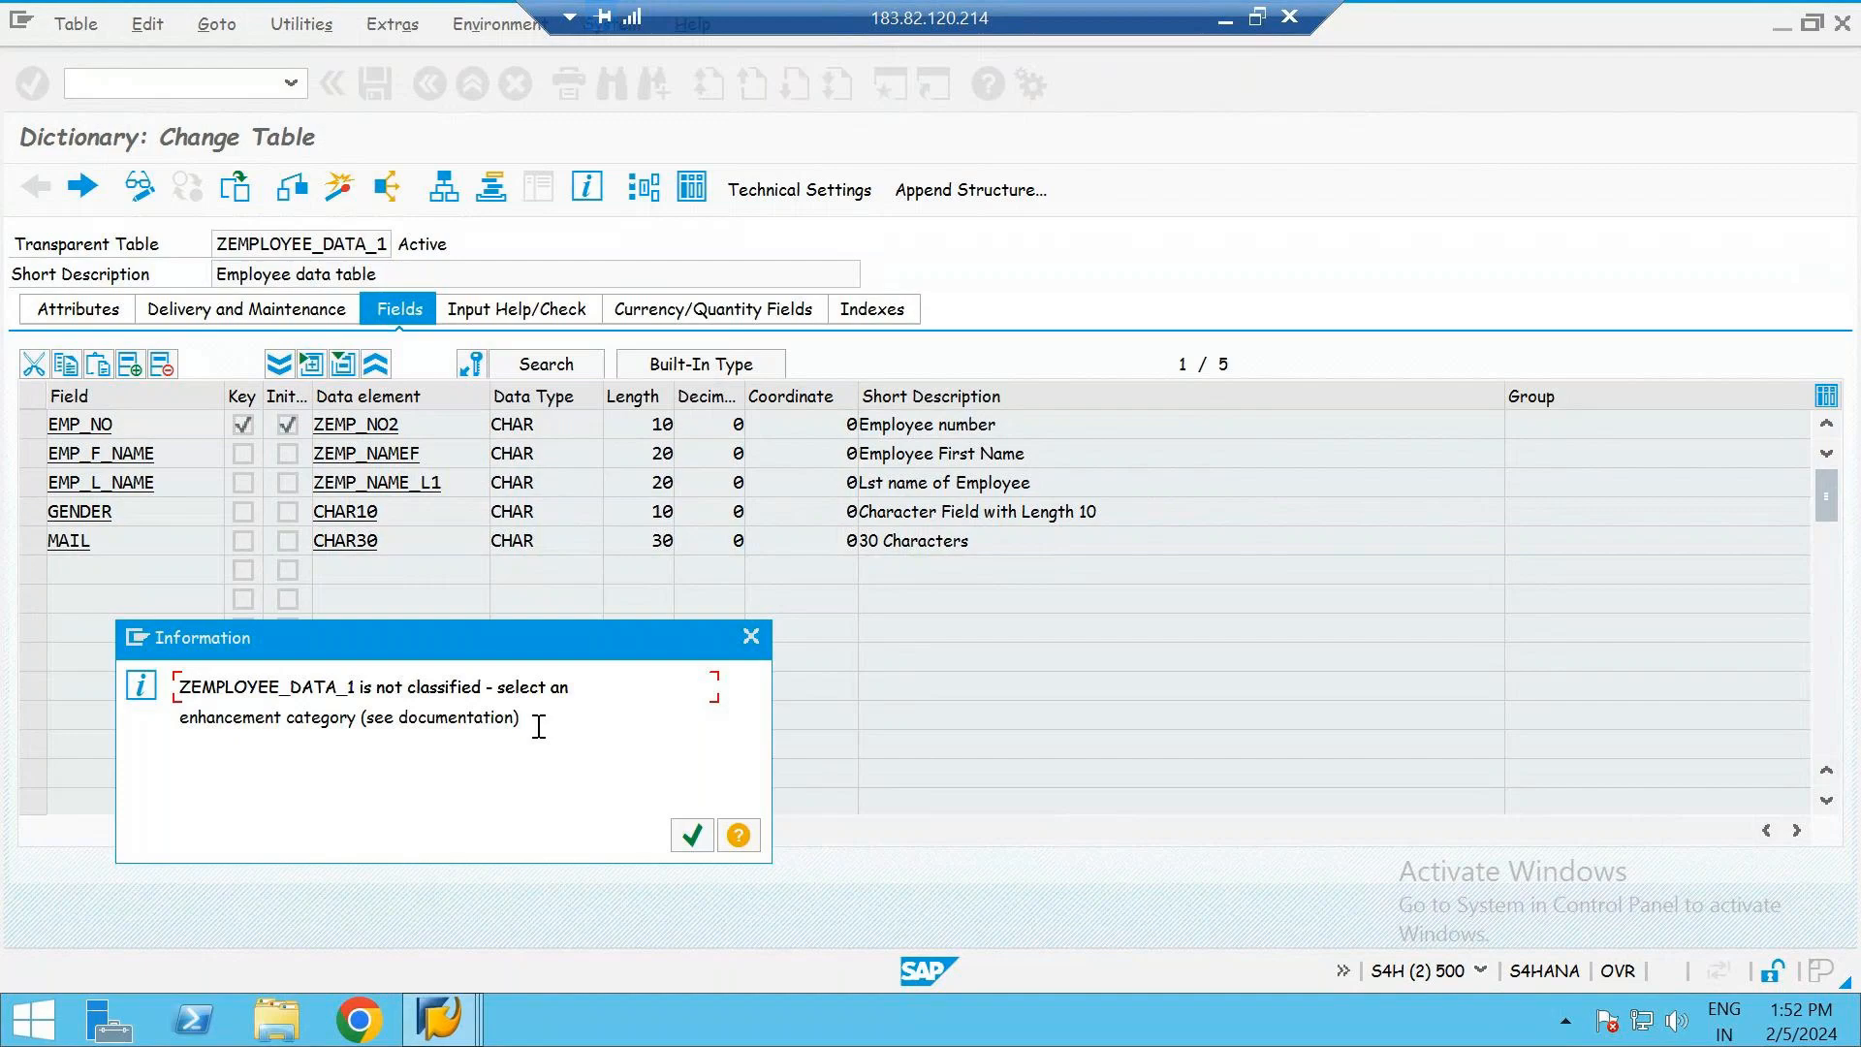
{"action": "key", "text": "Return"}
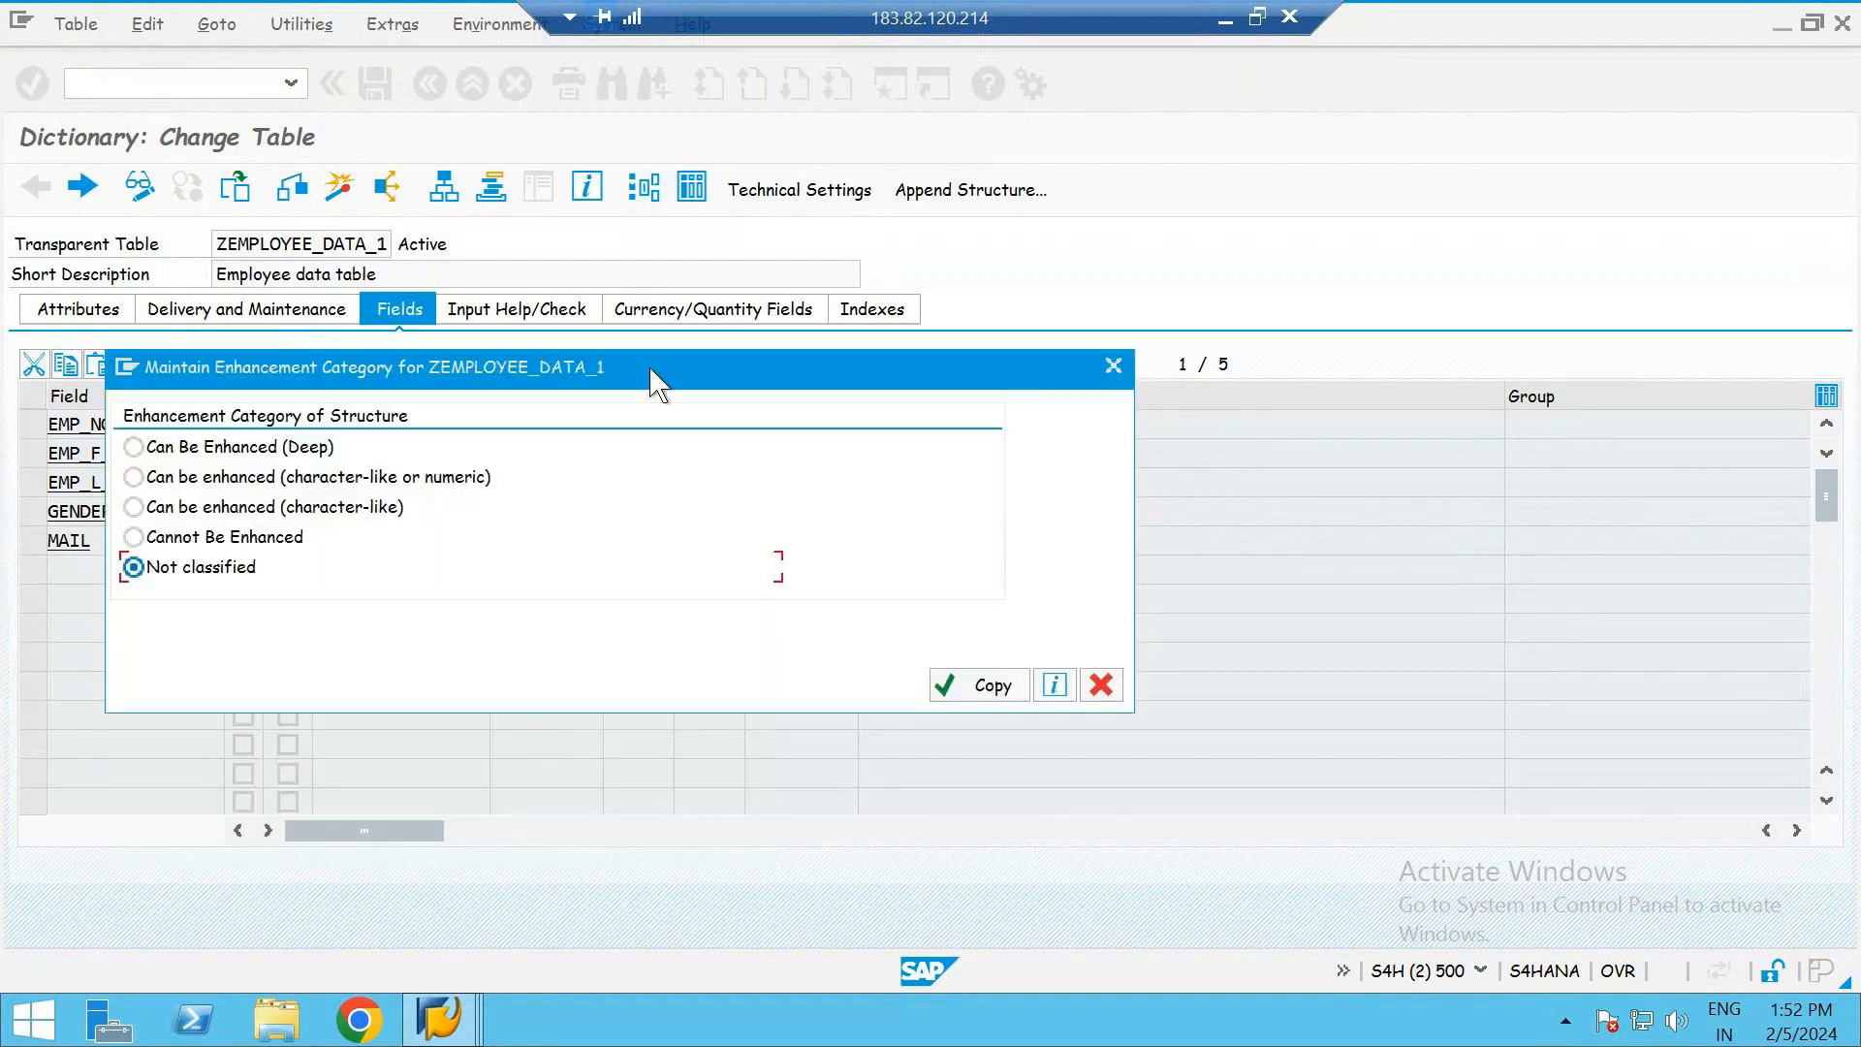
{"action": "left_click_drag", "start_coordinate": [651, 378], "coordinate": [1135, 339]}
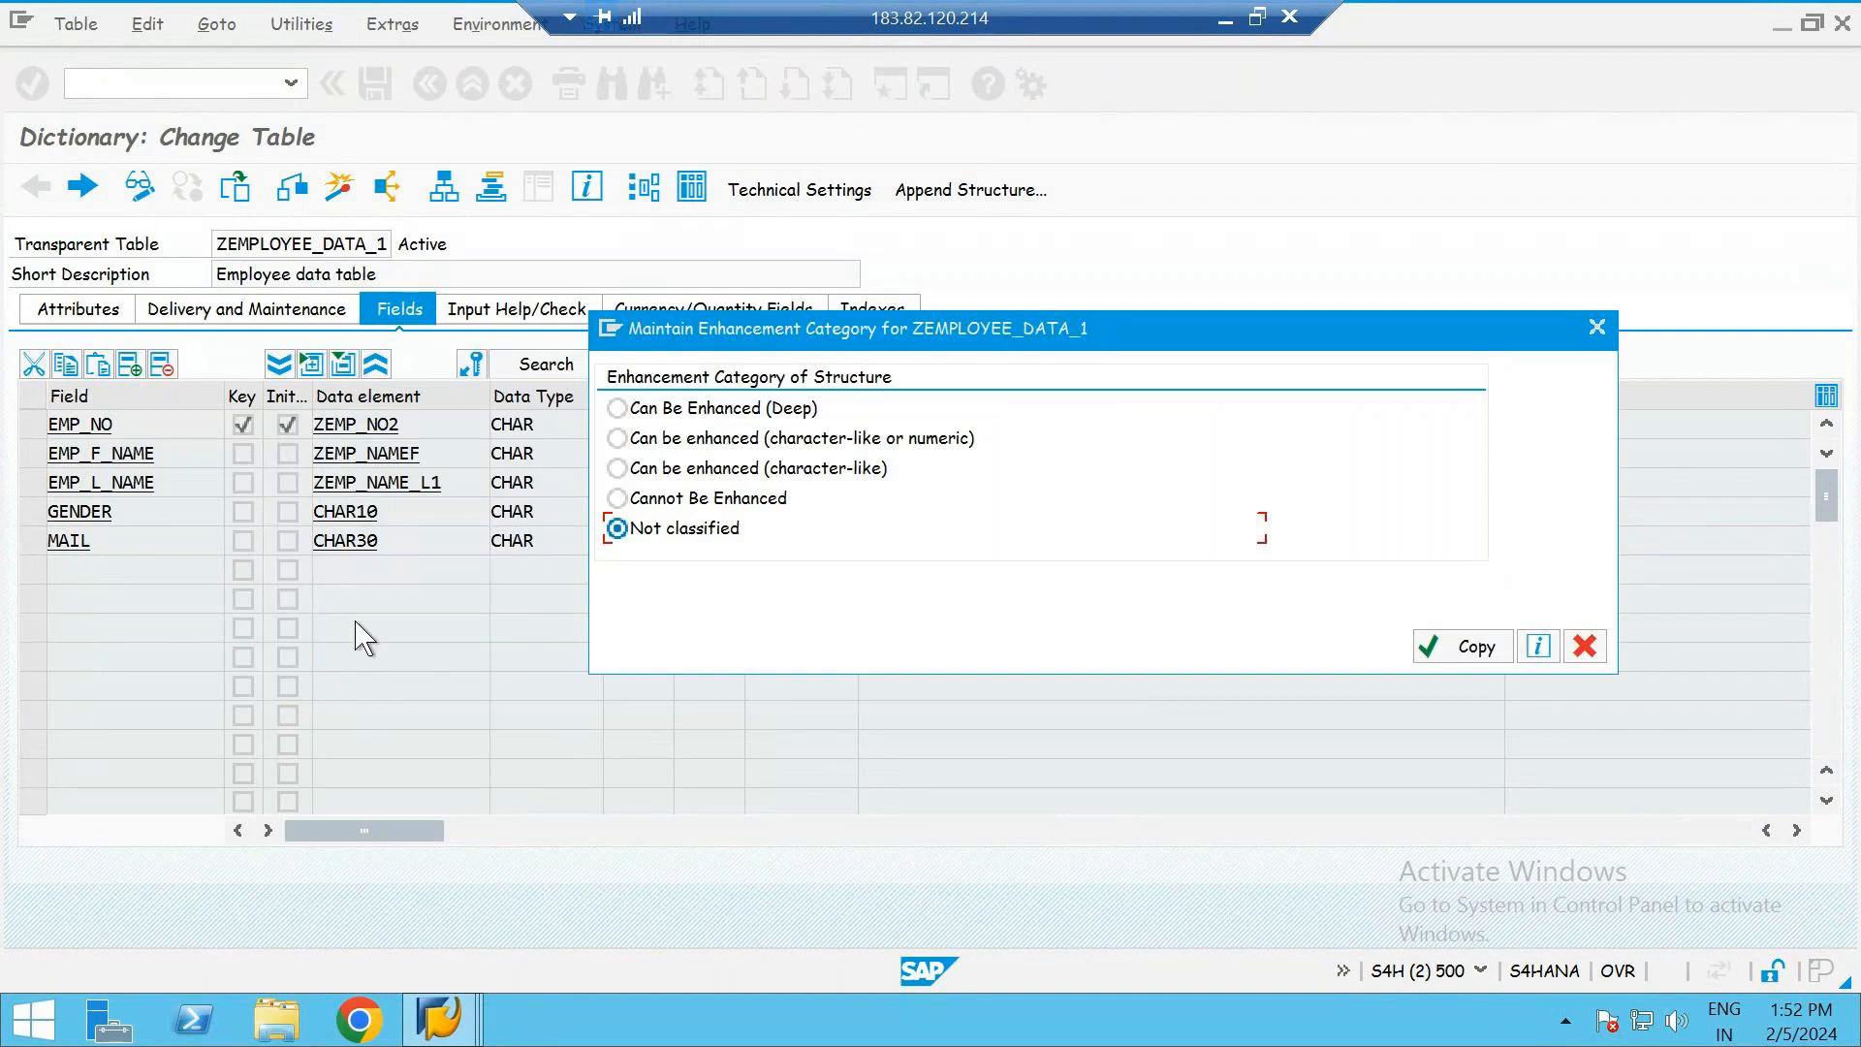
{"action": "left_click", "coordinate": [737, 411]}
{"action": "left_click", "coordinate": [1454, 663]}
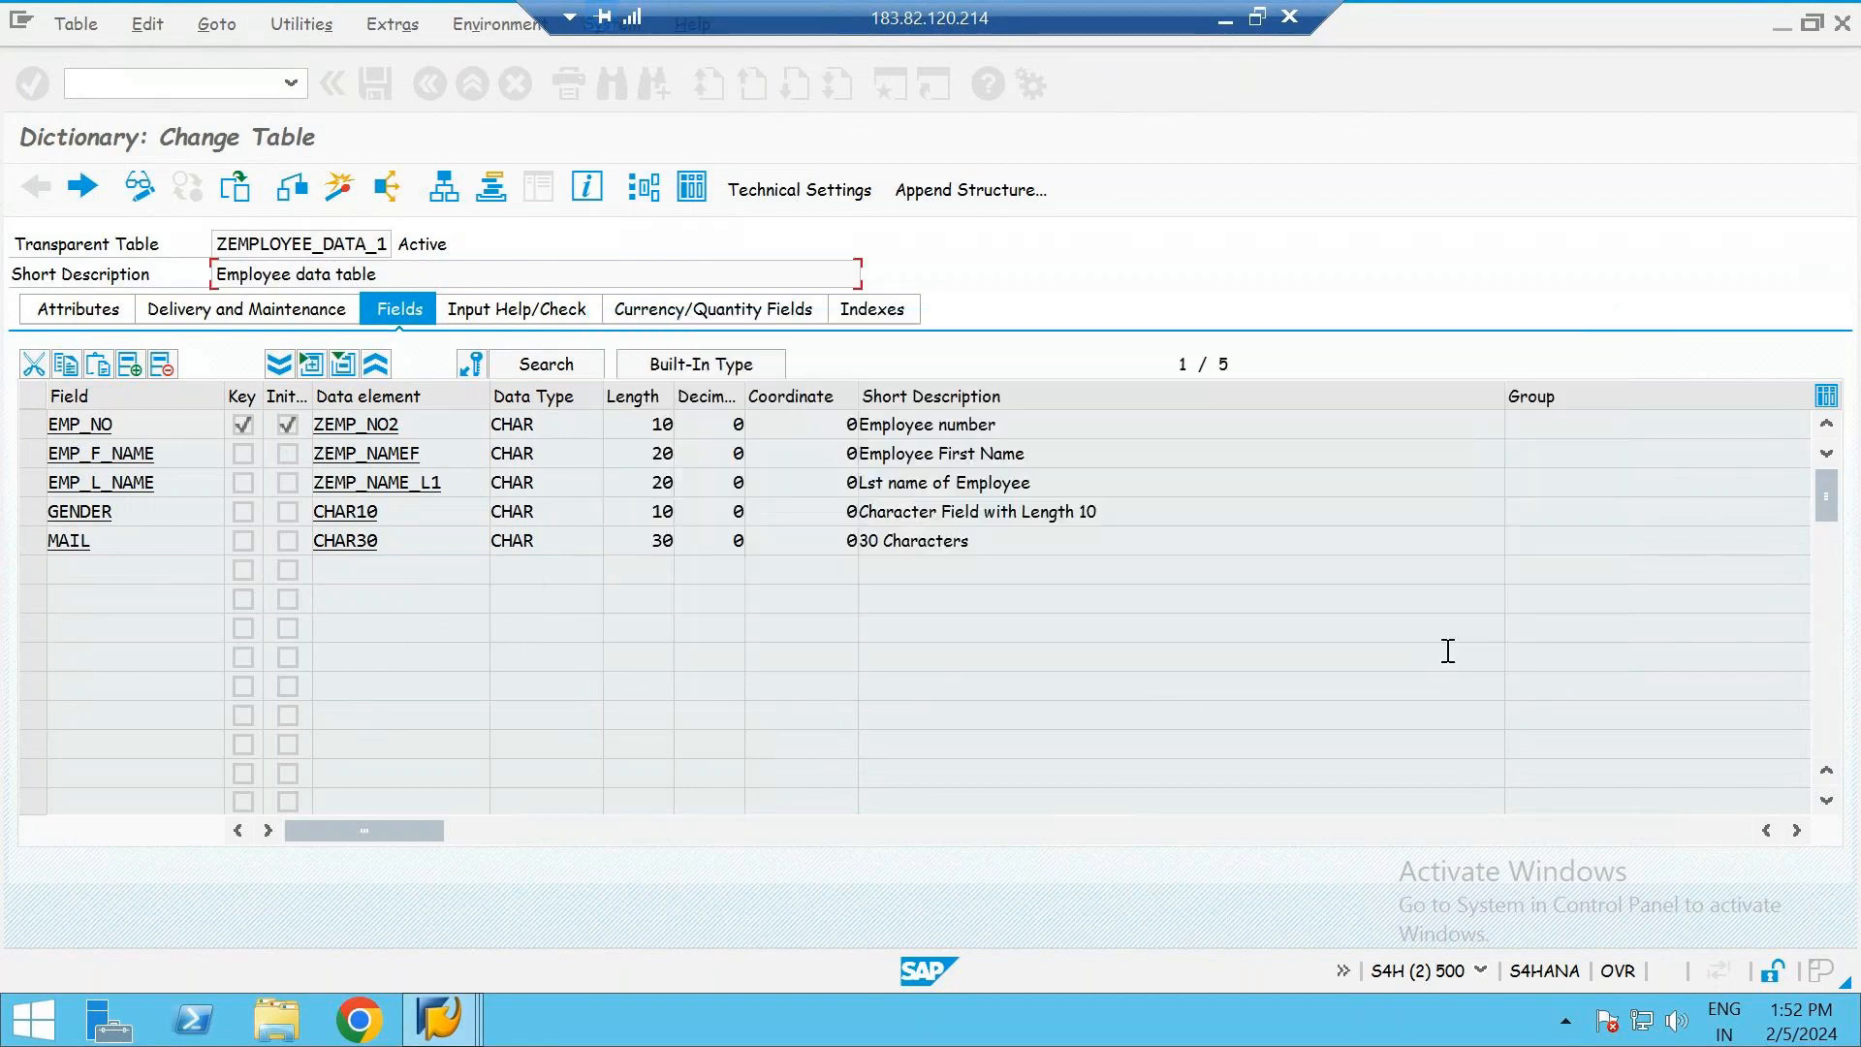
- Activate the table with its new enhancement category, acknowledge the information dialogs and run the activation once more
{"action": "left_click", "coordinate": [341, 187]}
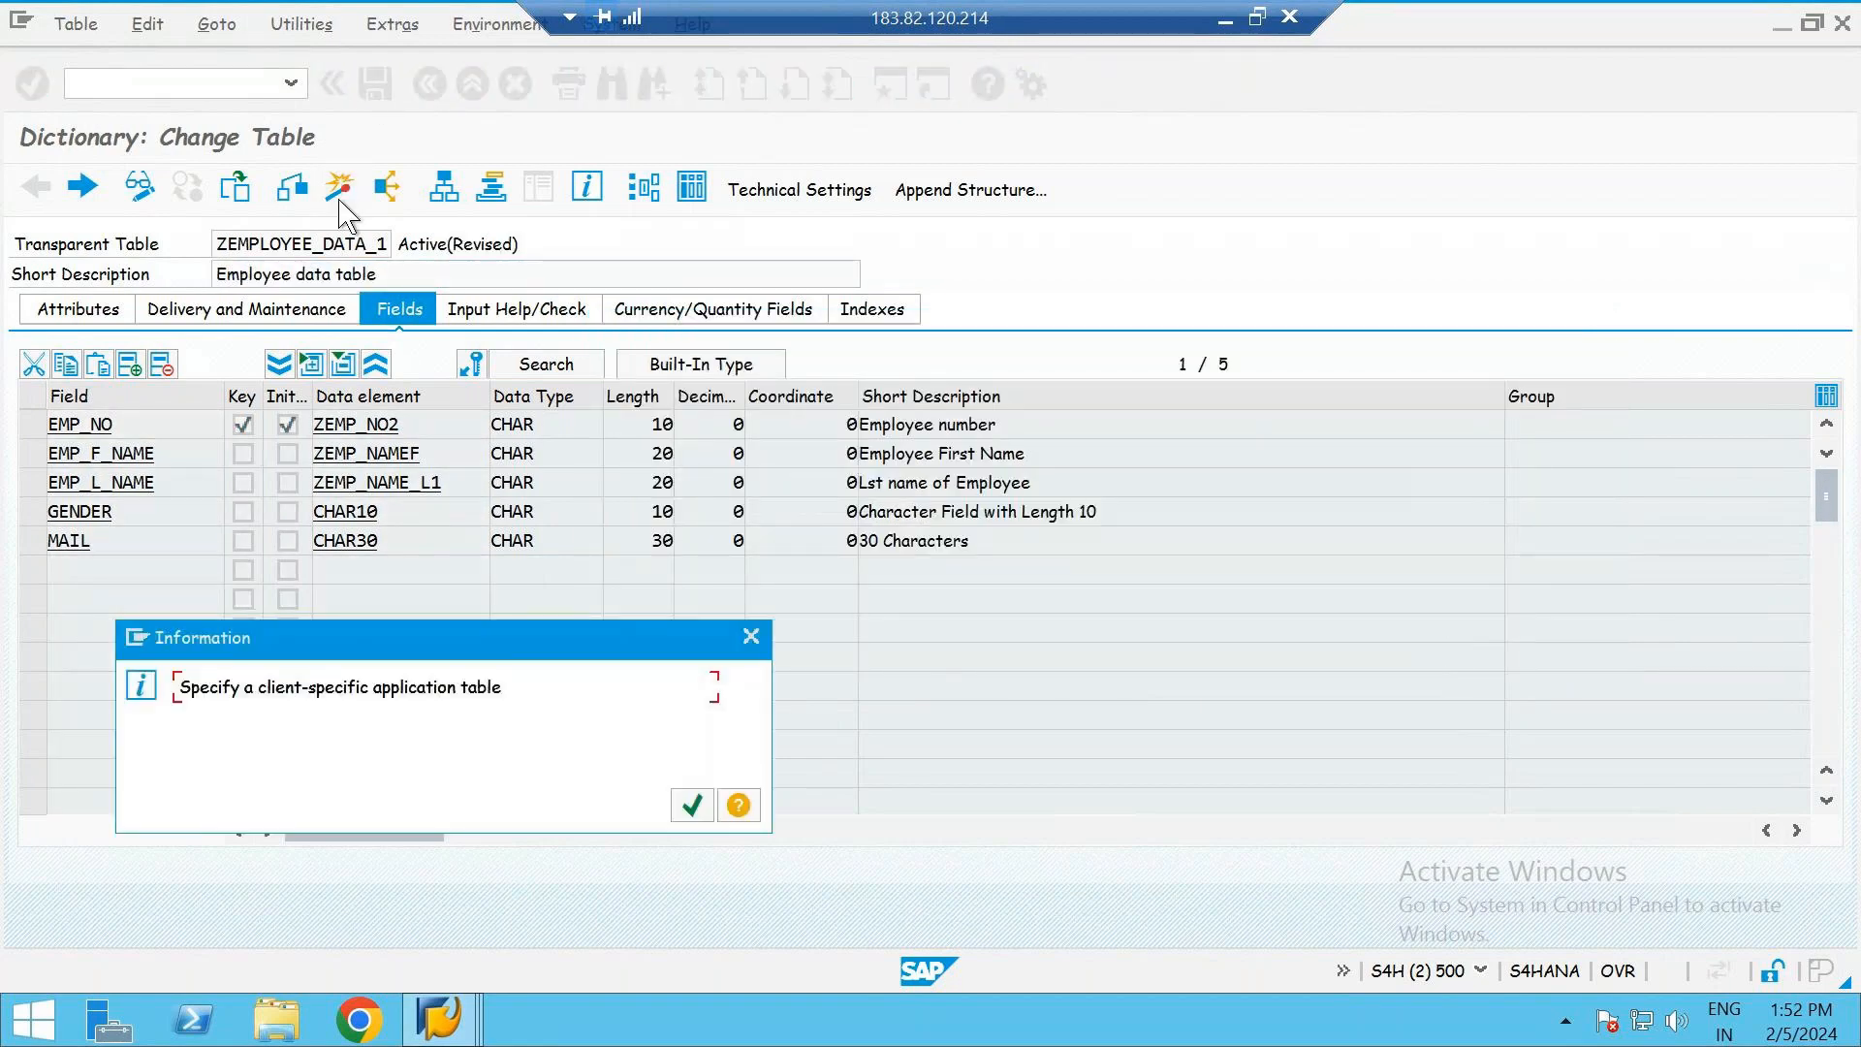
{"action": "key", "text": "Return"}
{"action": "key", "text": "Return"}
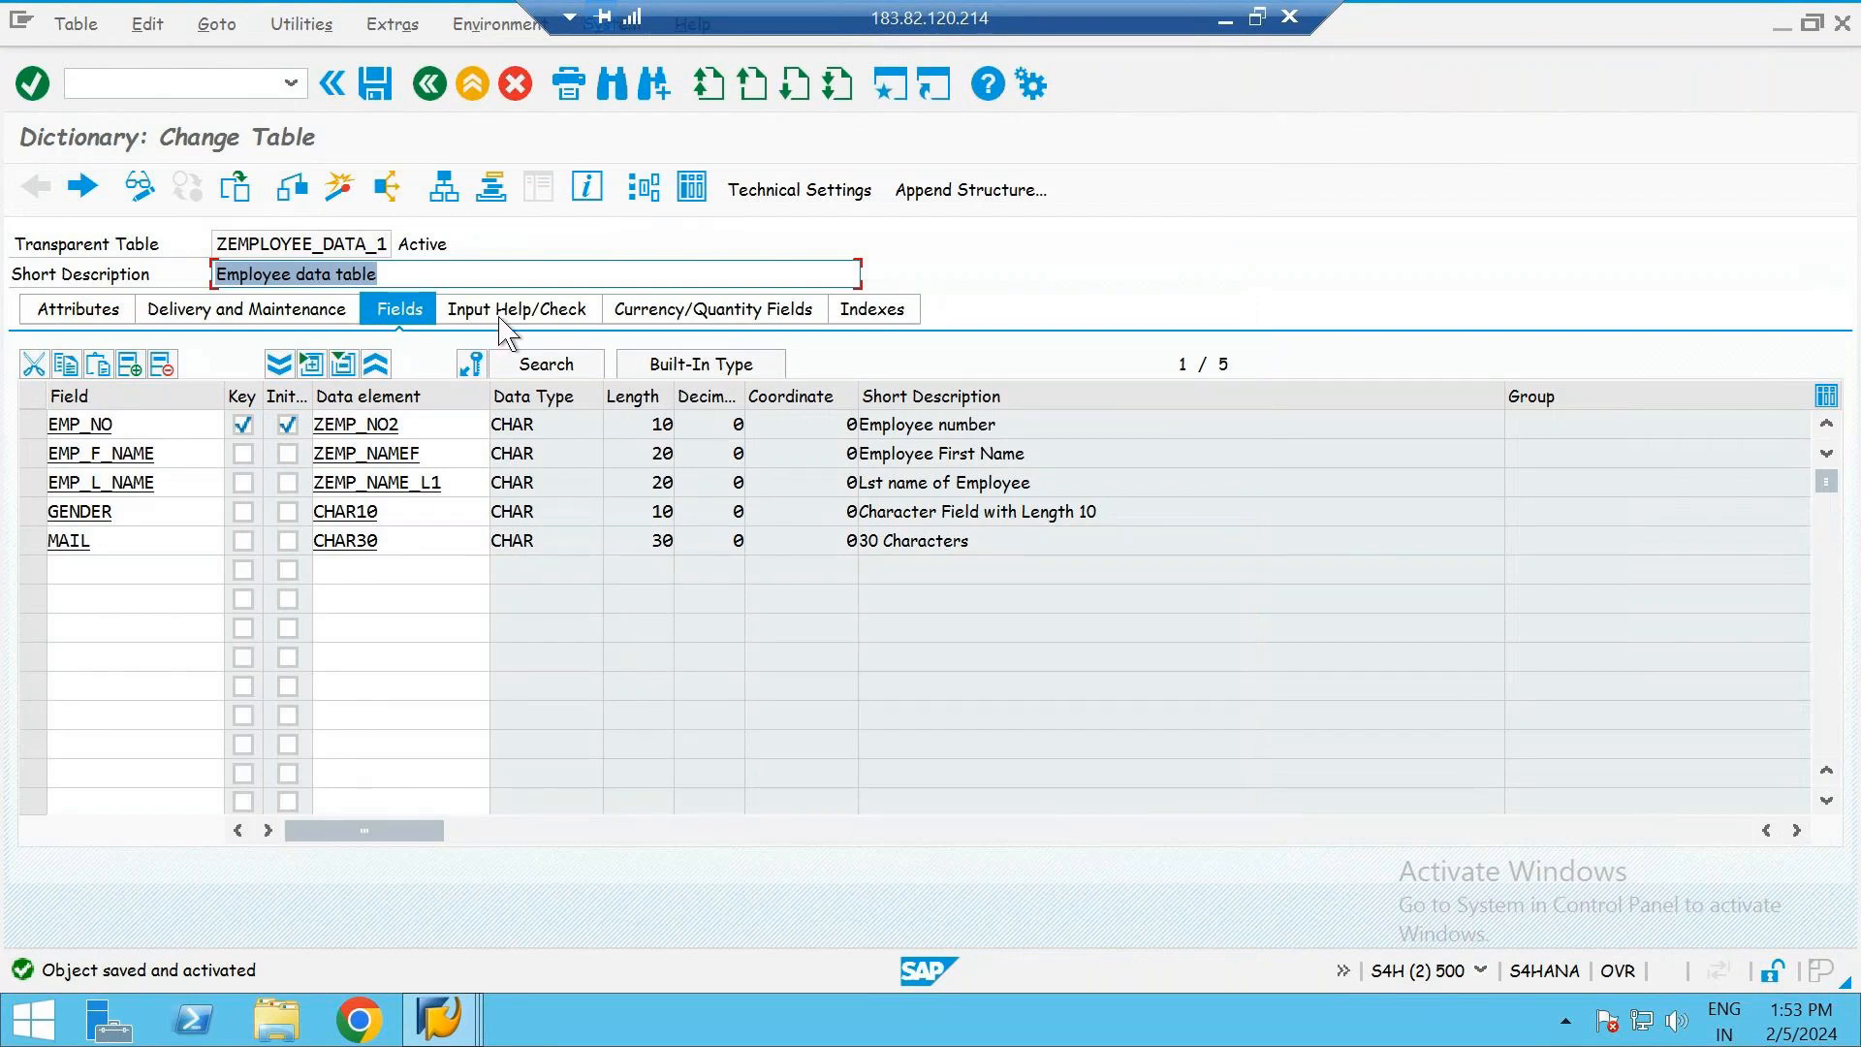
{"action": "left_click", "coordinate": [339, 188]}
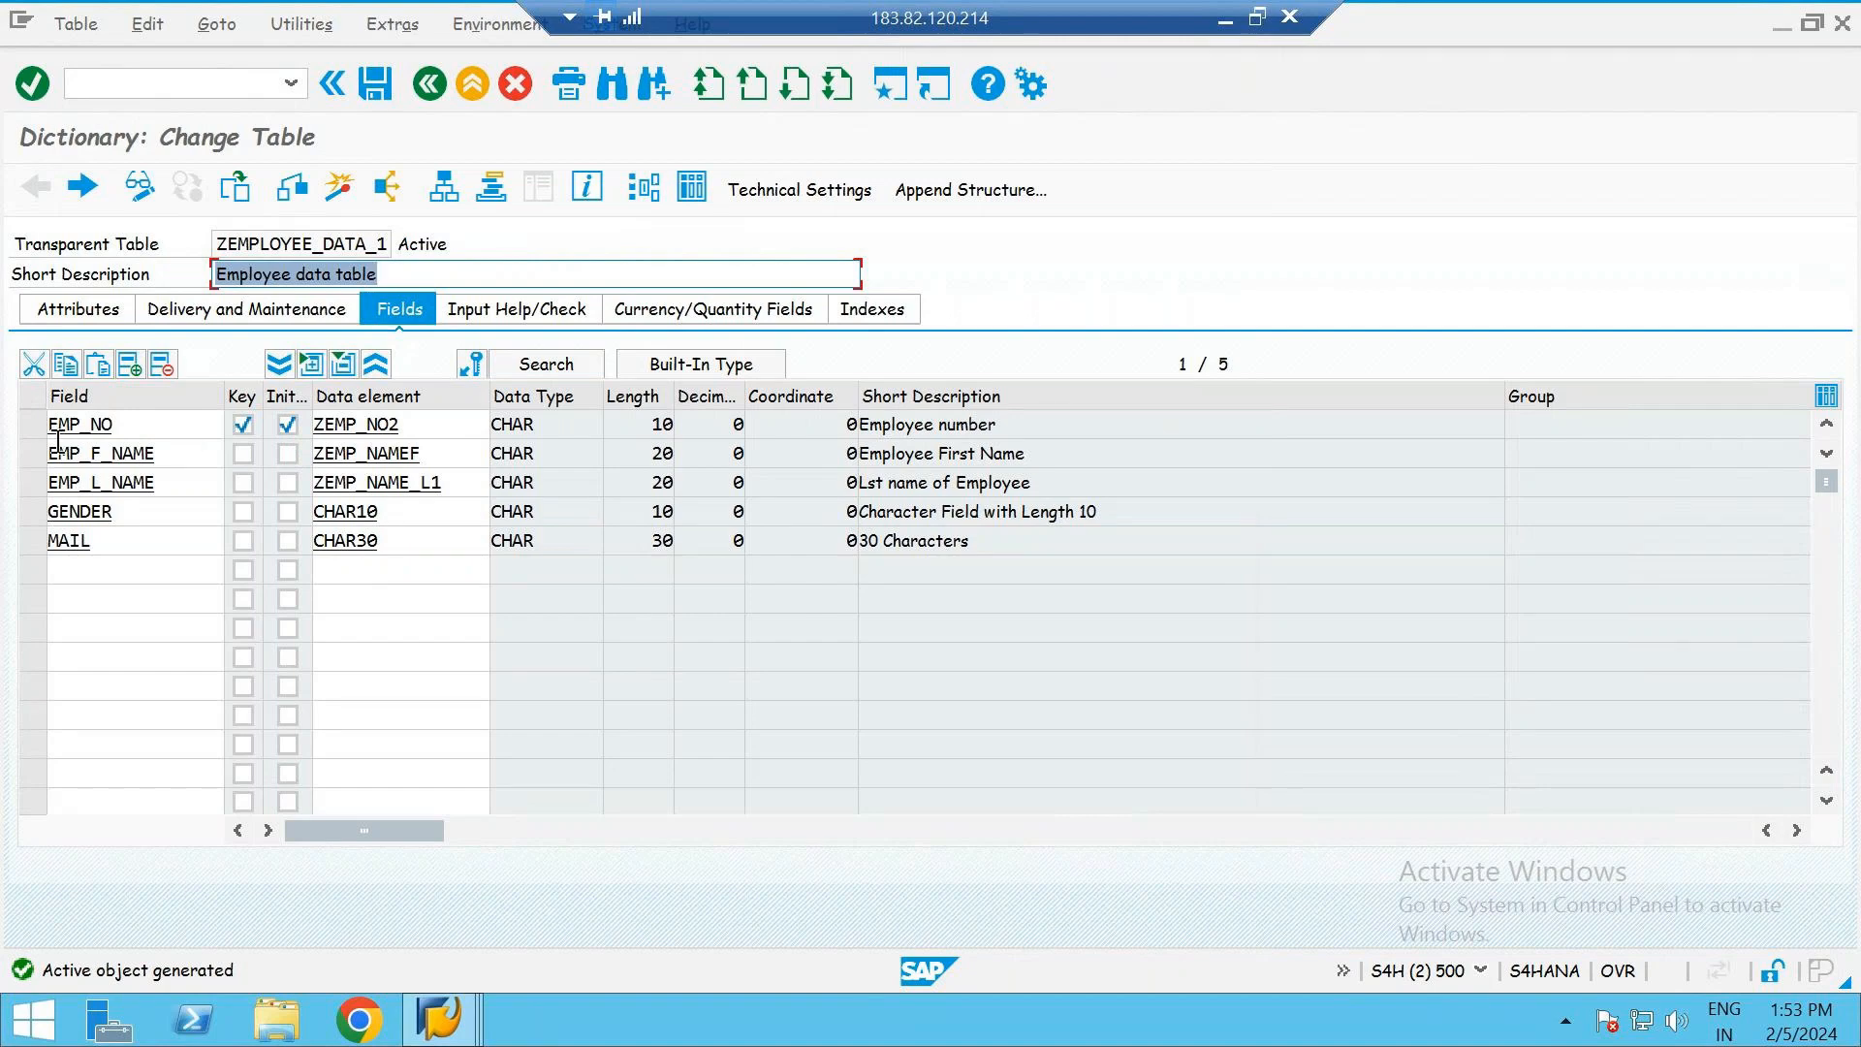
- Select the EMP_NO field, compare it with the employee table on the PowerPoint slide and return to SAP
{"action": "left_click", "coordinate": [36, 429]}
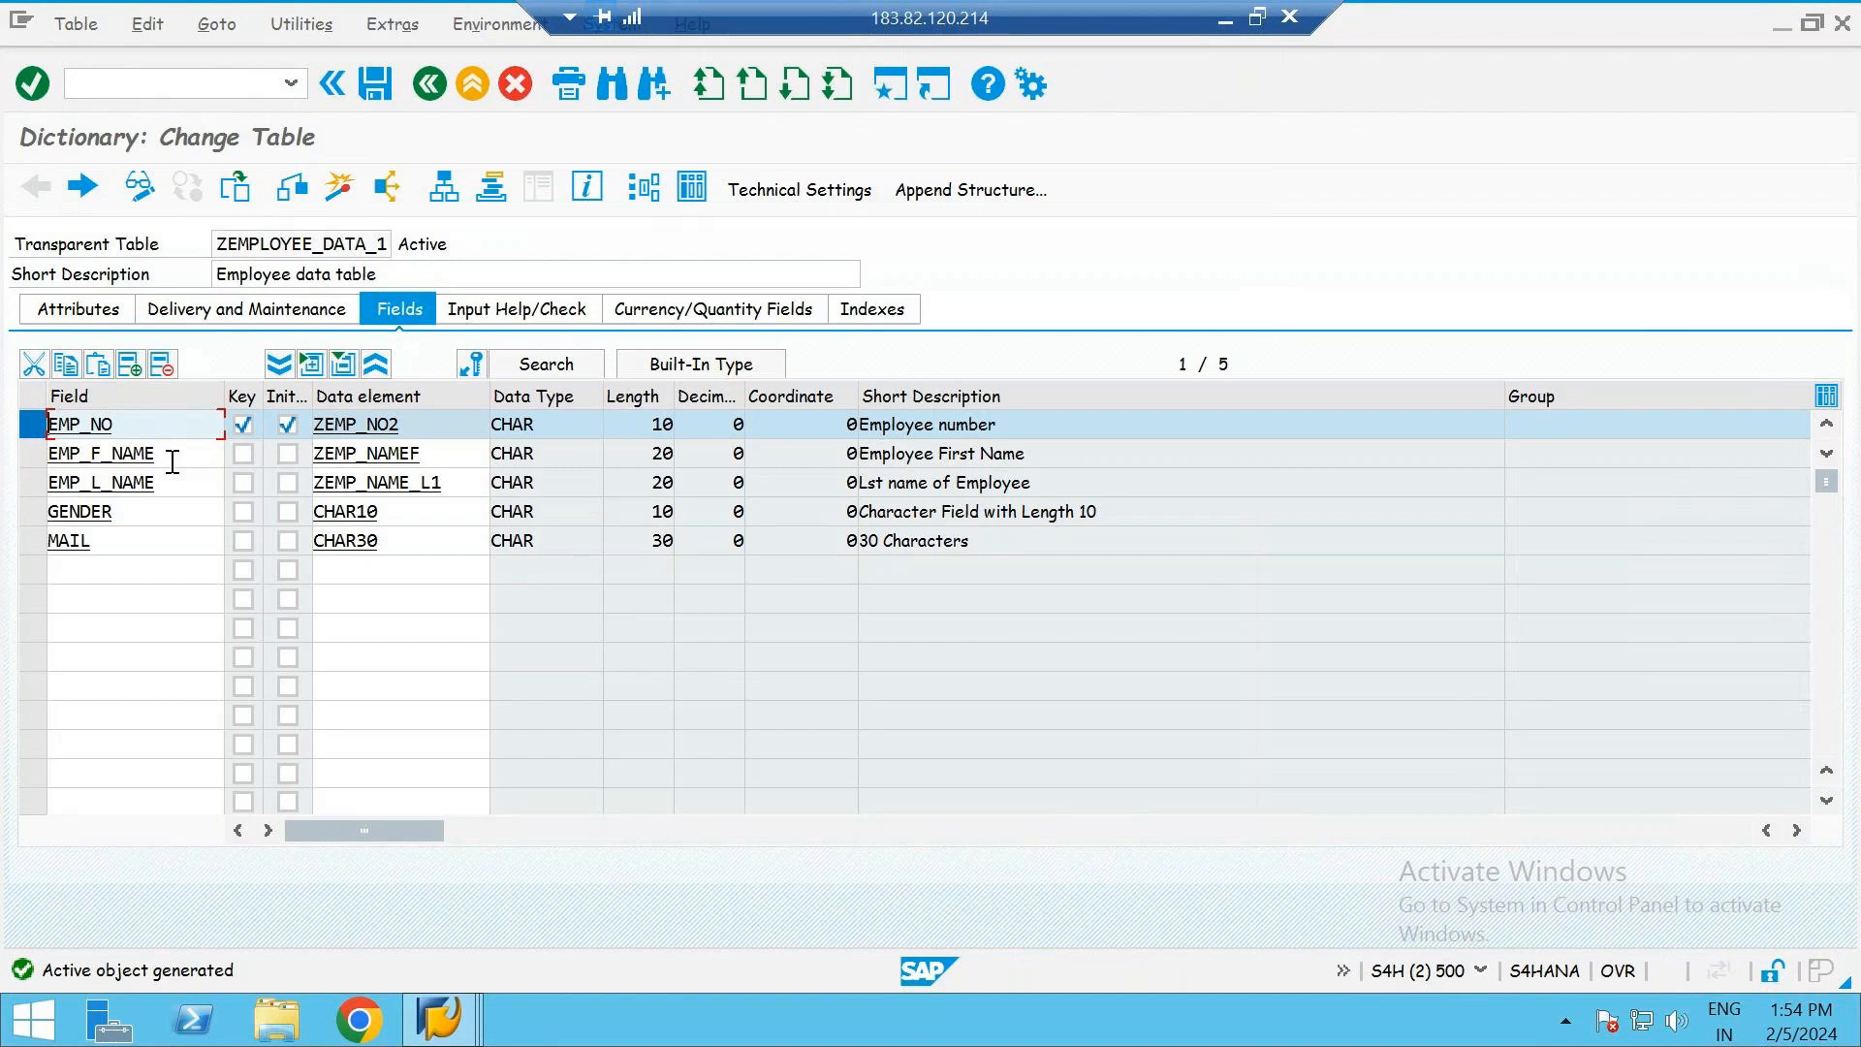
{"action": "left_click", "coordinate": [1224, 18]}
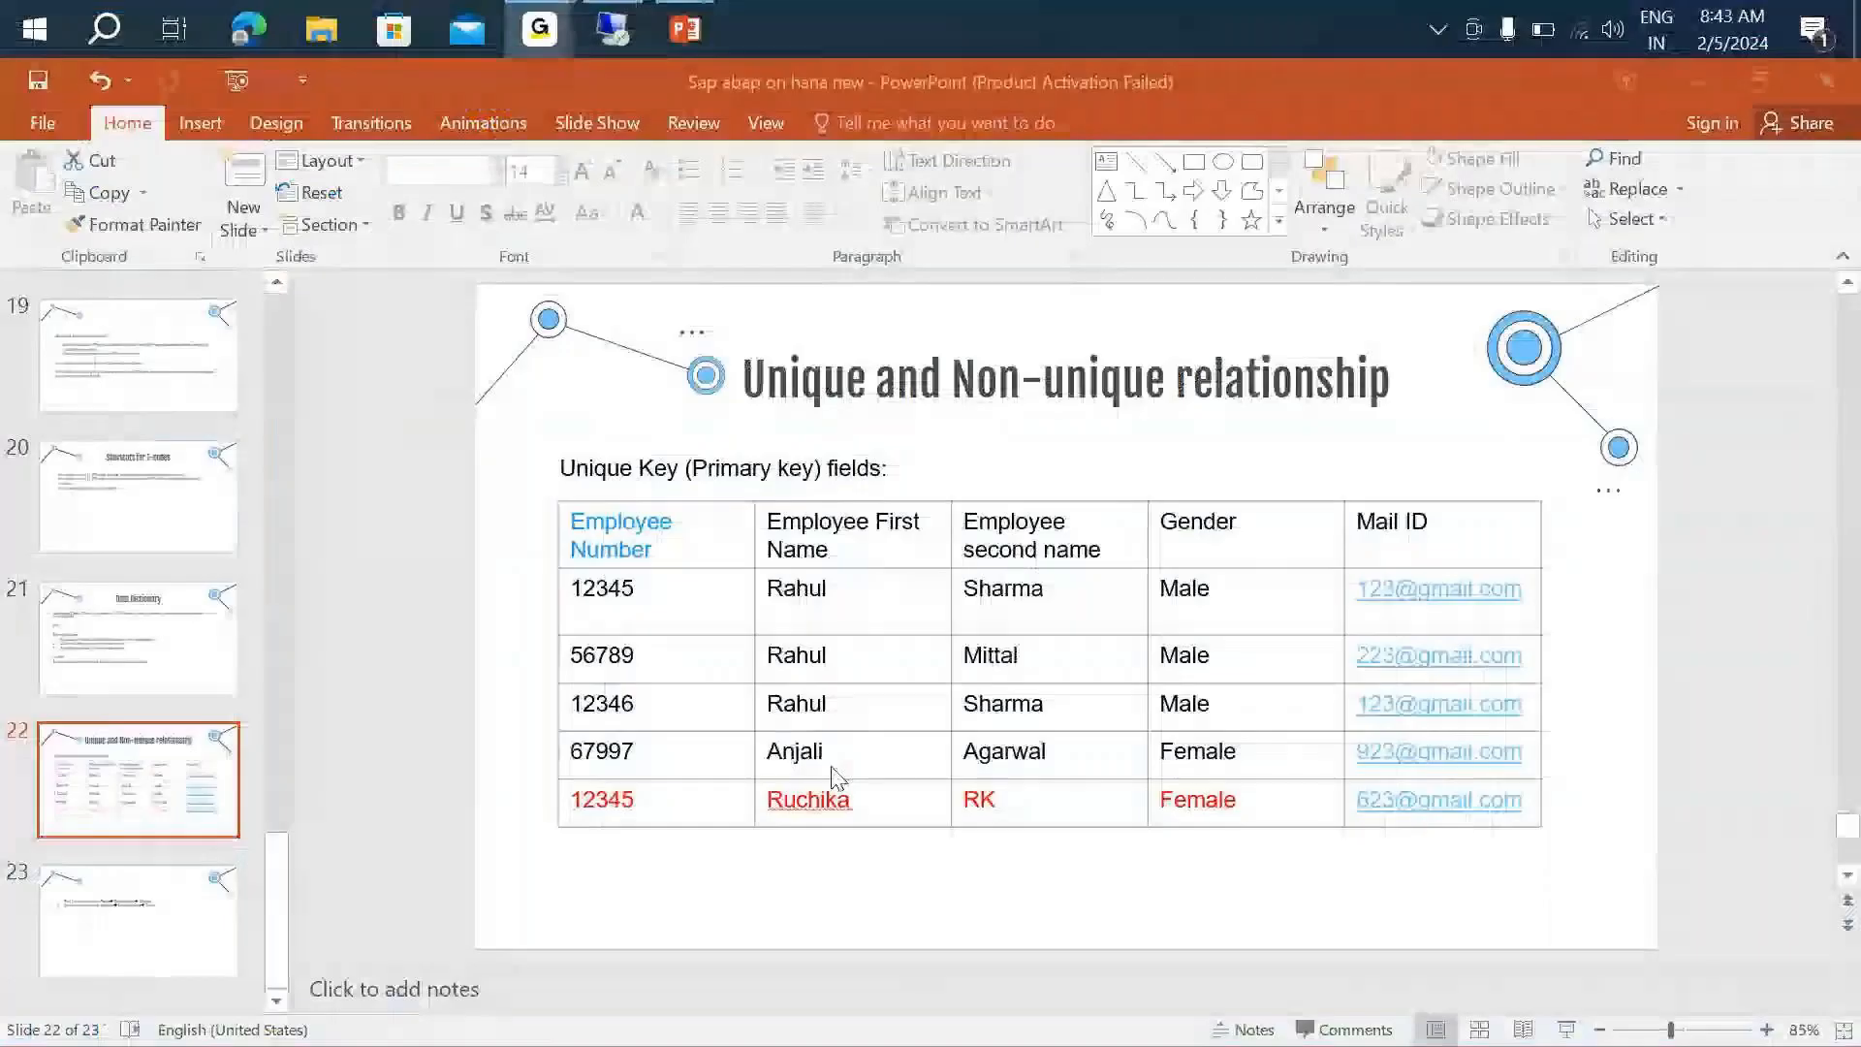
{"action": "mouse_move", "coordinate": [678, 29]}
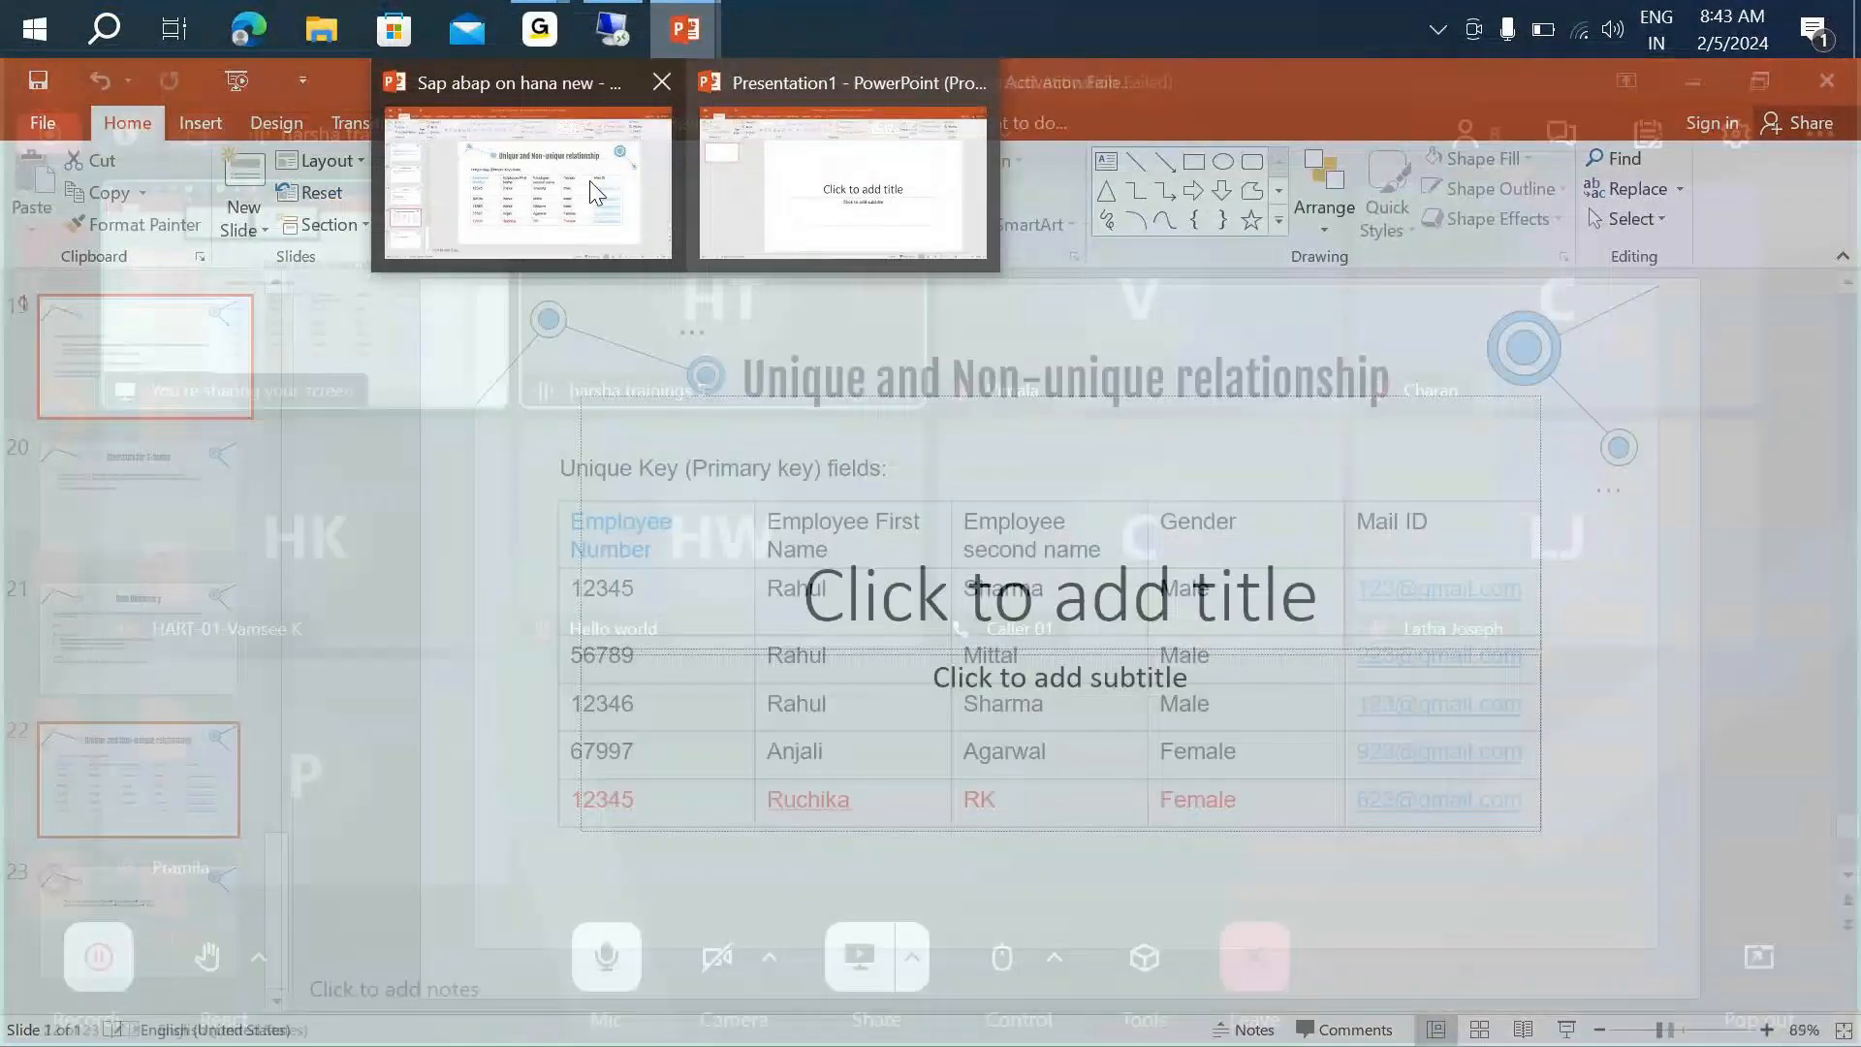
{"action": "left_click", "coordinate": [595, 191]}
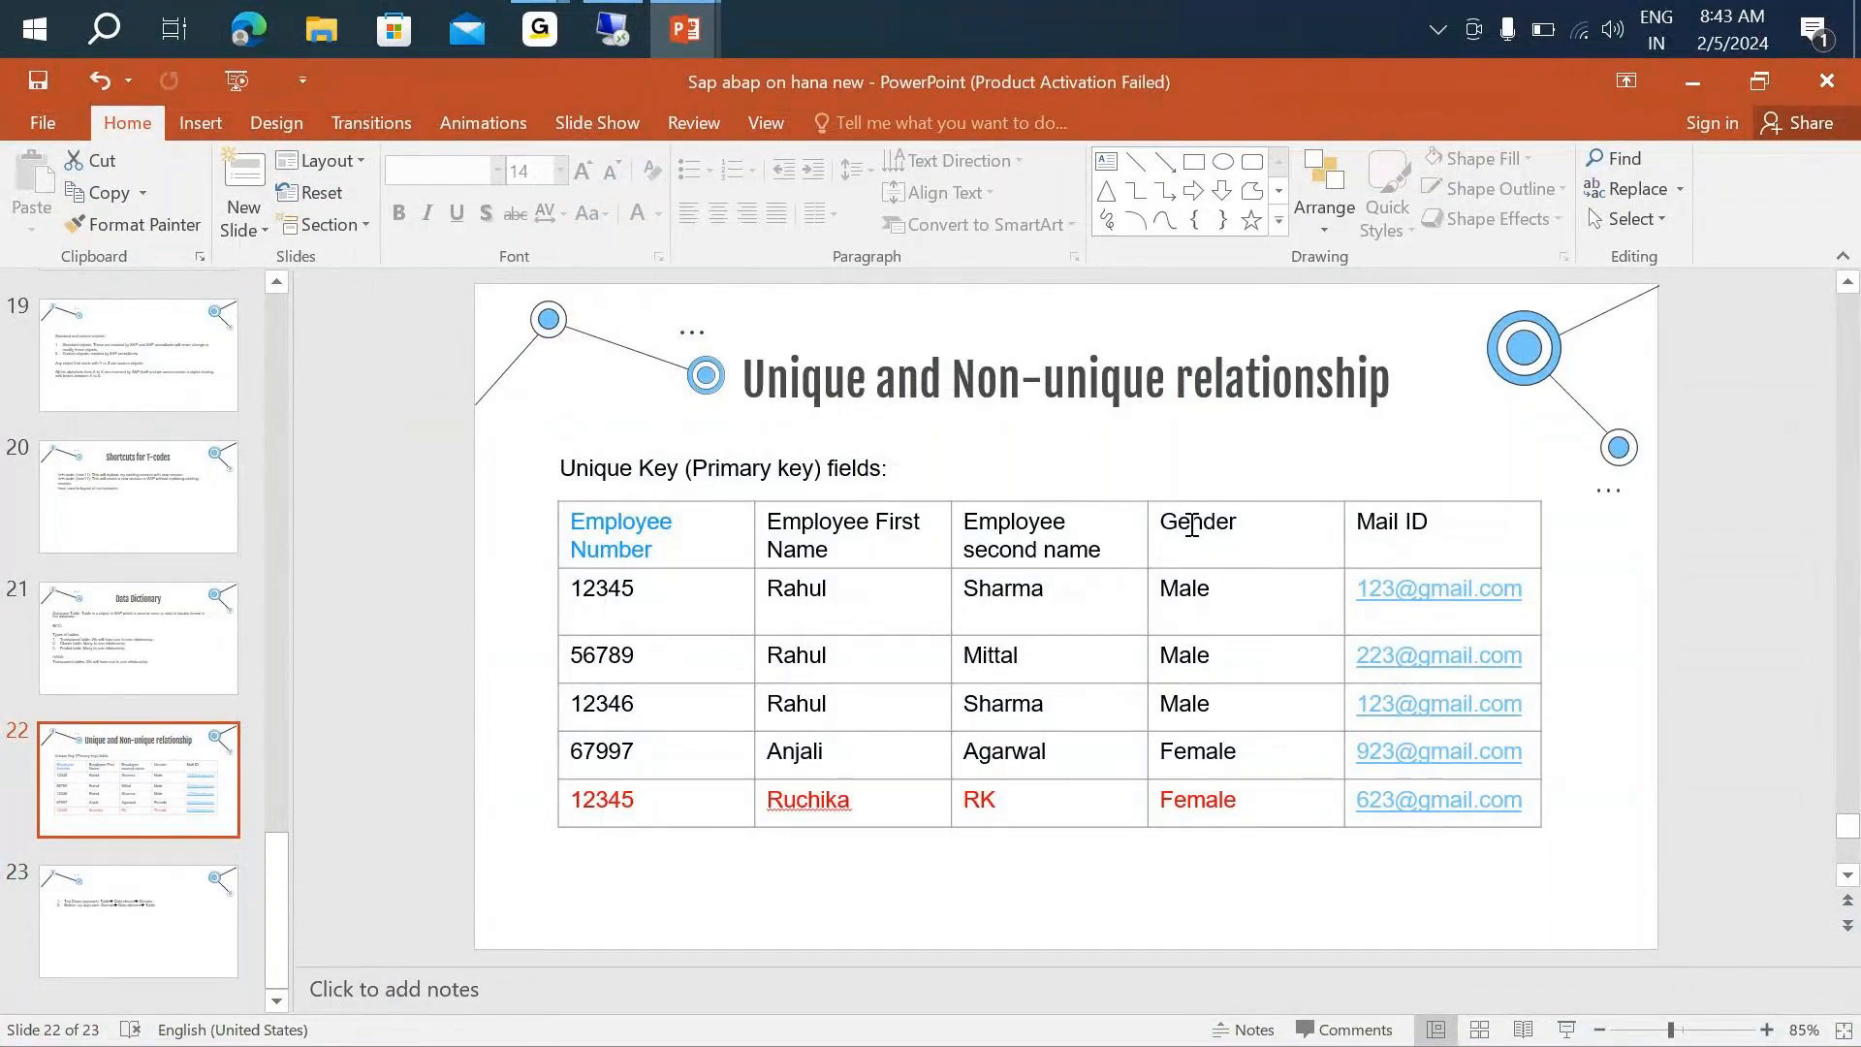
{"action": "key", "text": "alt+Tab"}
{"action": "key", "text": "Tab"}
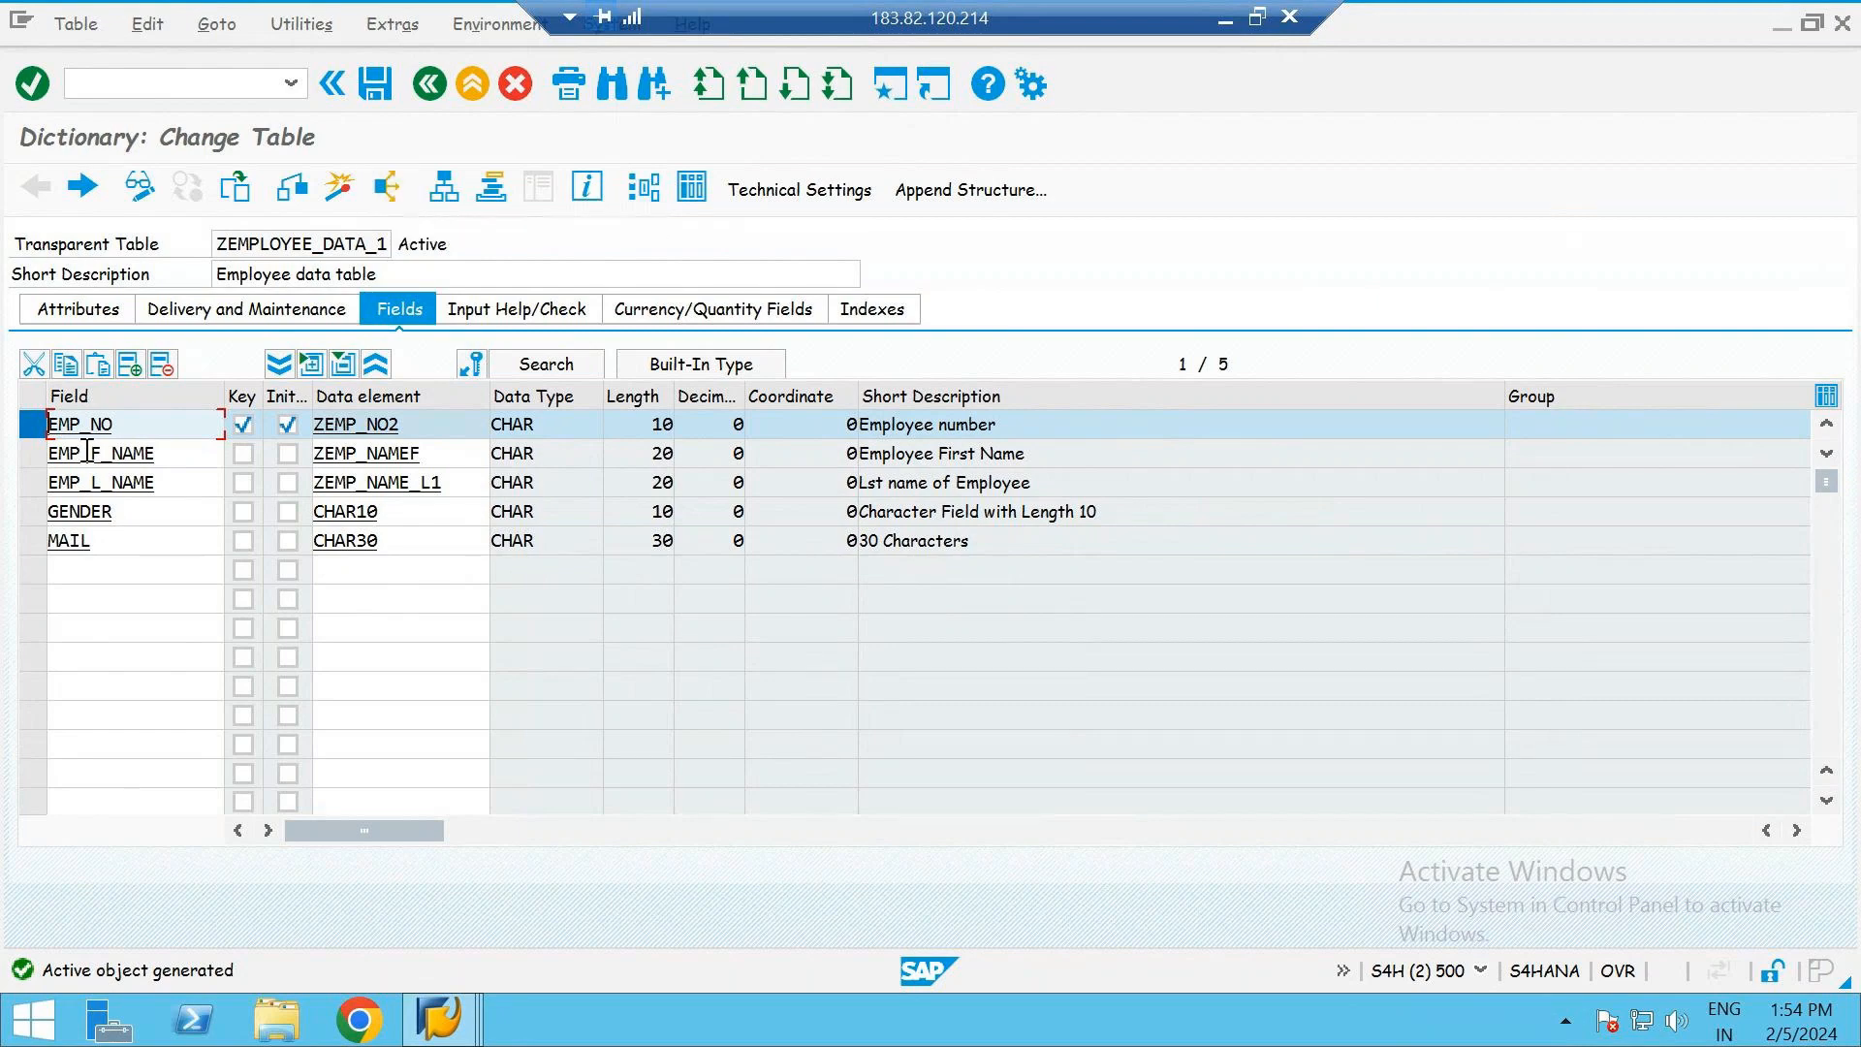
- Insert a new field MANDT above EMP_NO and flag it as a key field with initial values
{"action": "left_click", "coordinate": [143, 426]}
{"action": "left_click", "coordinate": [131, 366]}
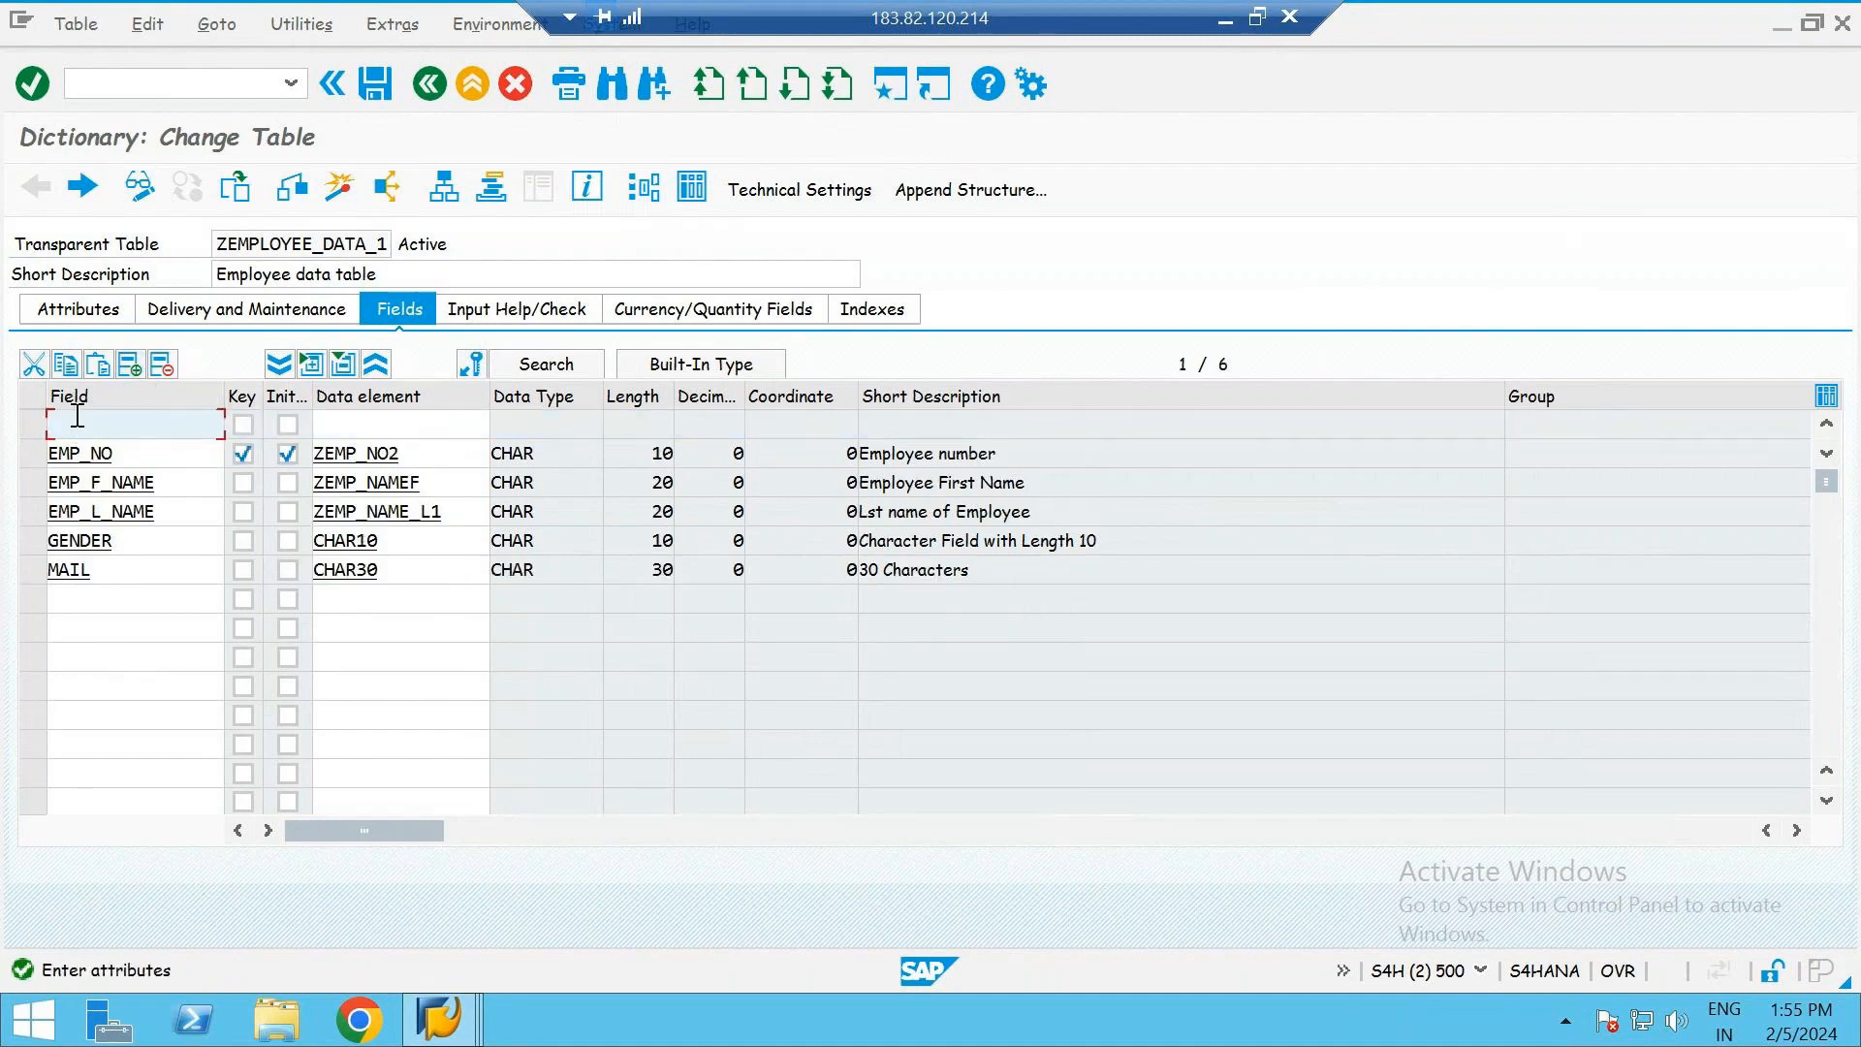
{"action": "type", "text": "MANDT"}
{"action": "left_click", "coordinate": [242, 424]}
{"action": "left_click", "coordinate": [287, 424]}
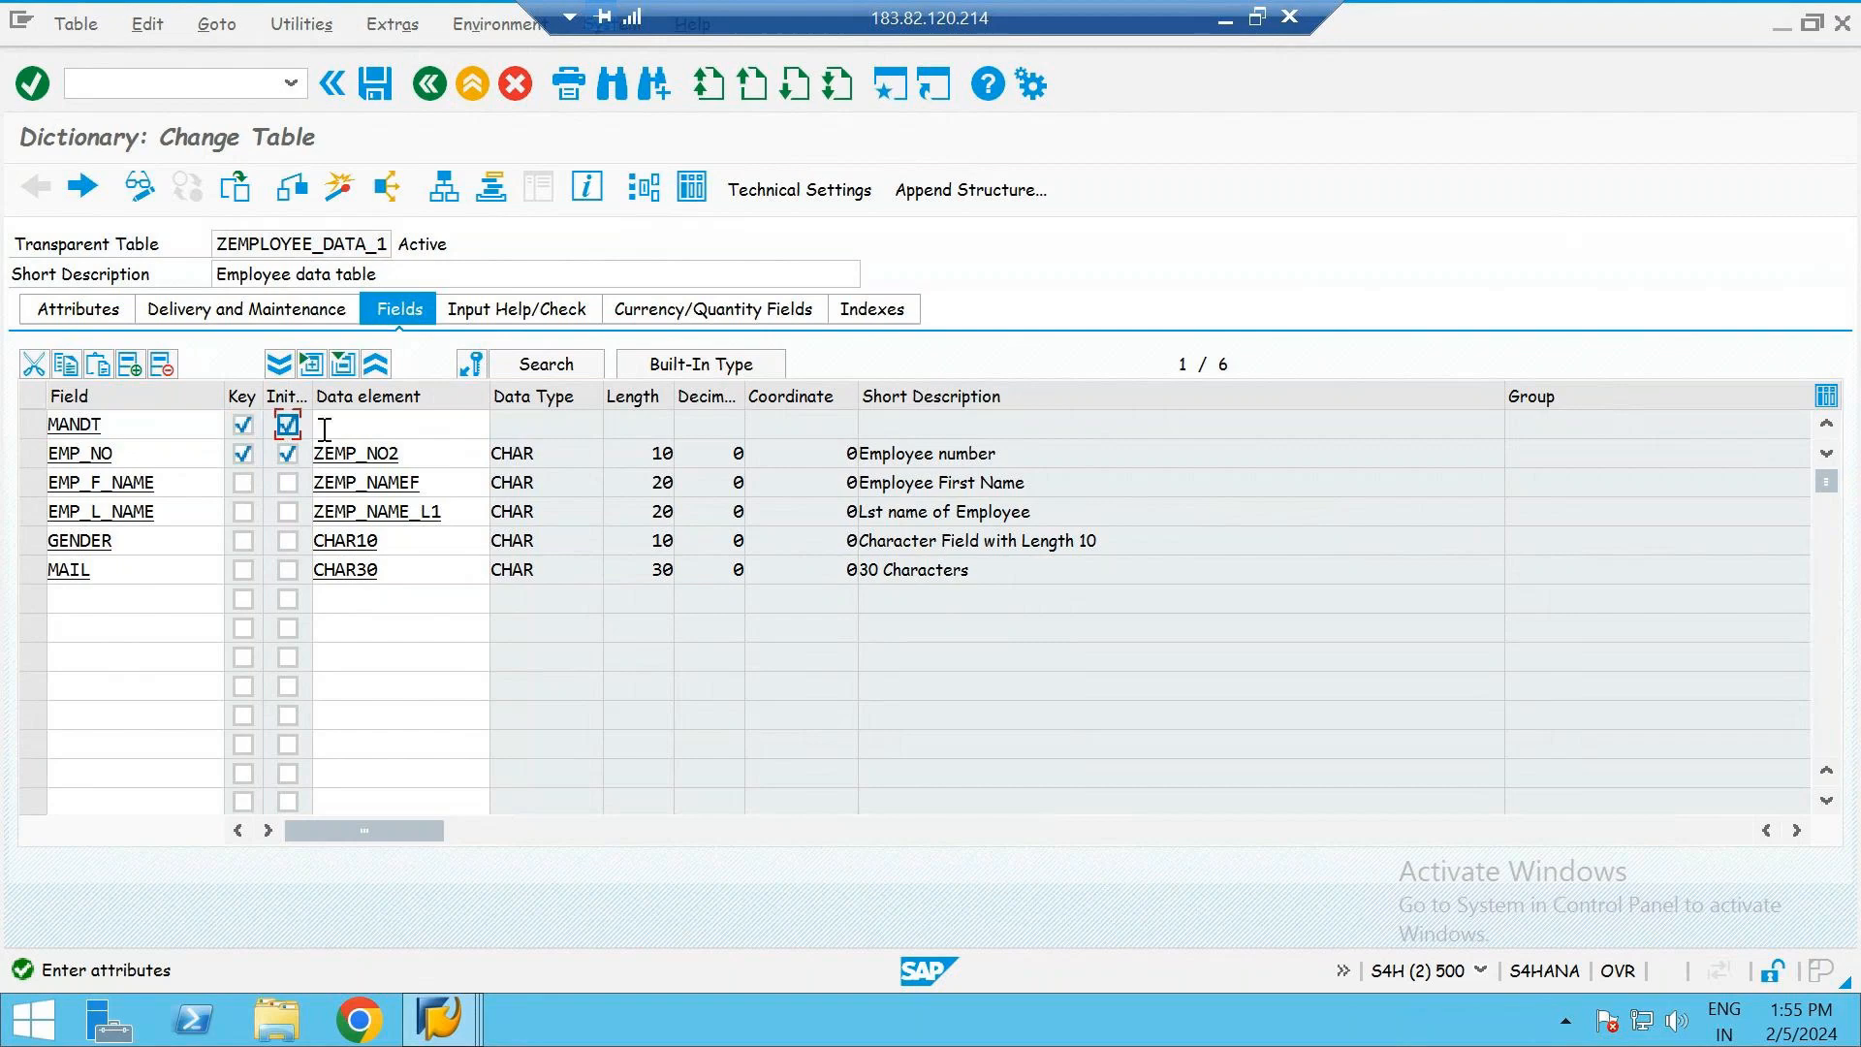
- Assign the data element MANDT to the new MANDT field
{"action": "left_click", "coordinate": [328, 428]}
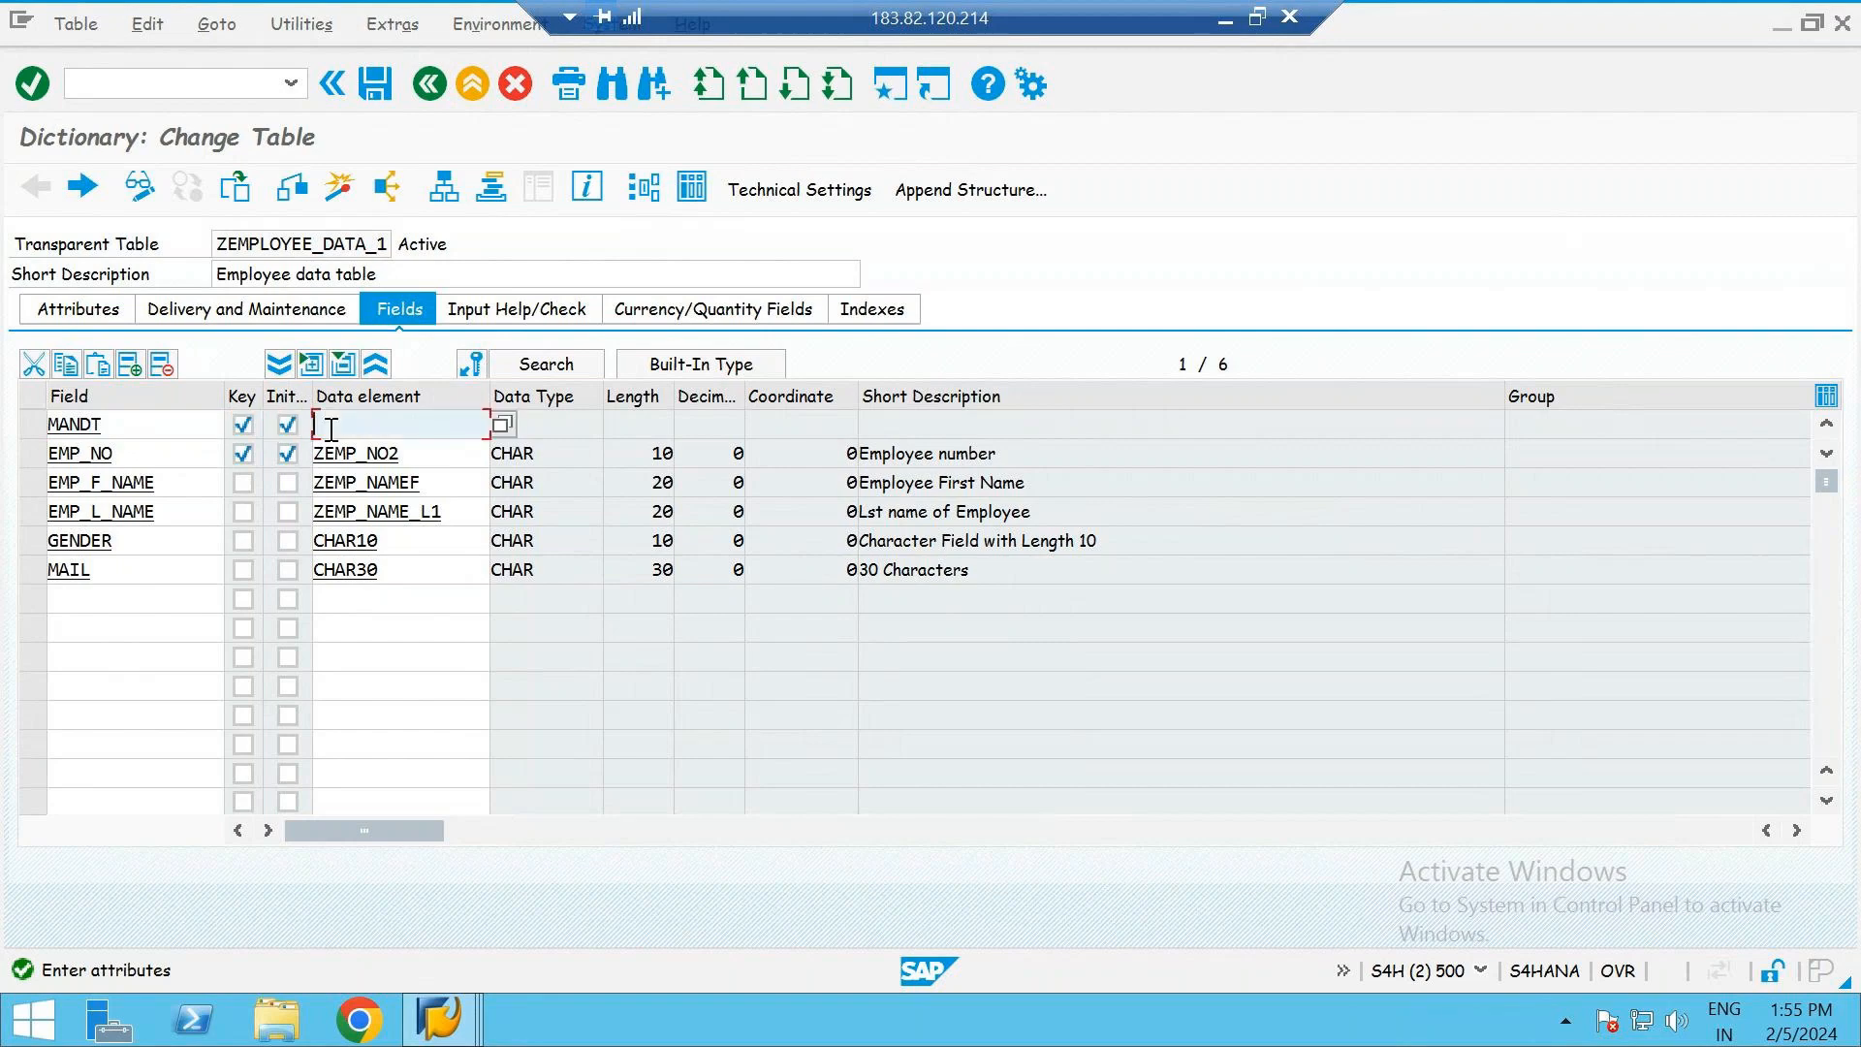
{"action": "type", "text": "MANDT"}
{"action": "double_click", "coordinate": [329, 426]}
{"action": "left_click", "coordinate": [403, 428]}
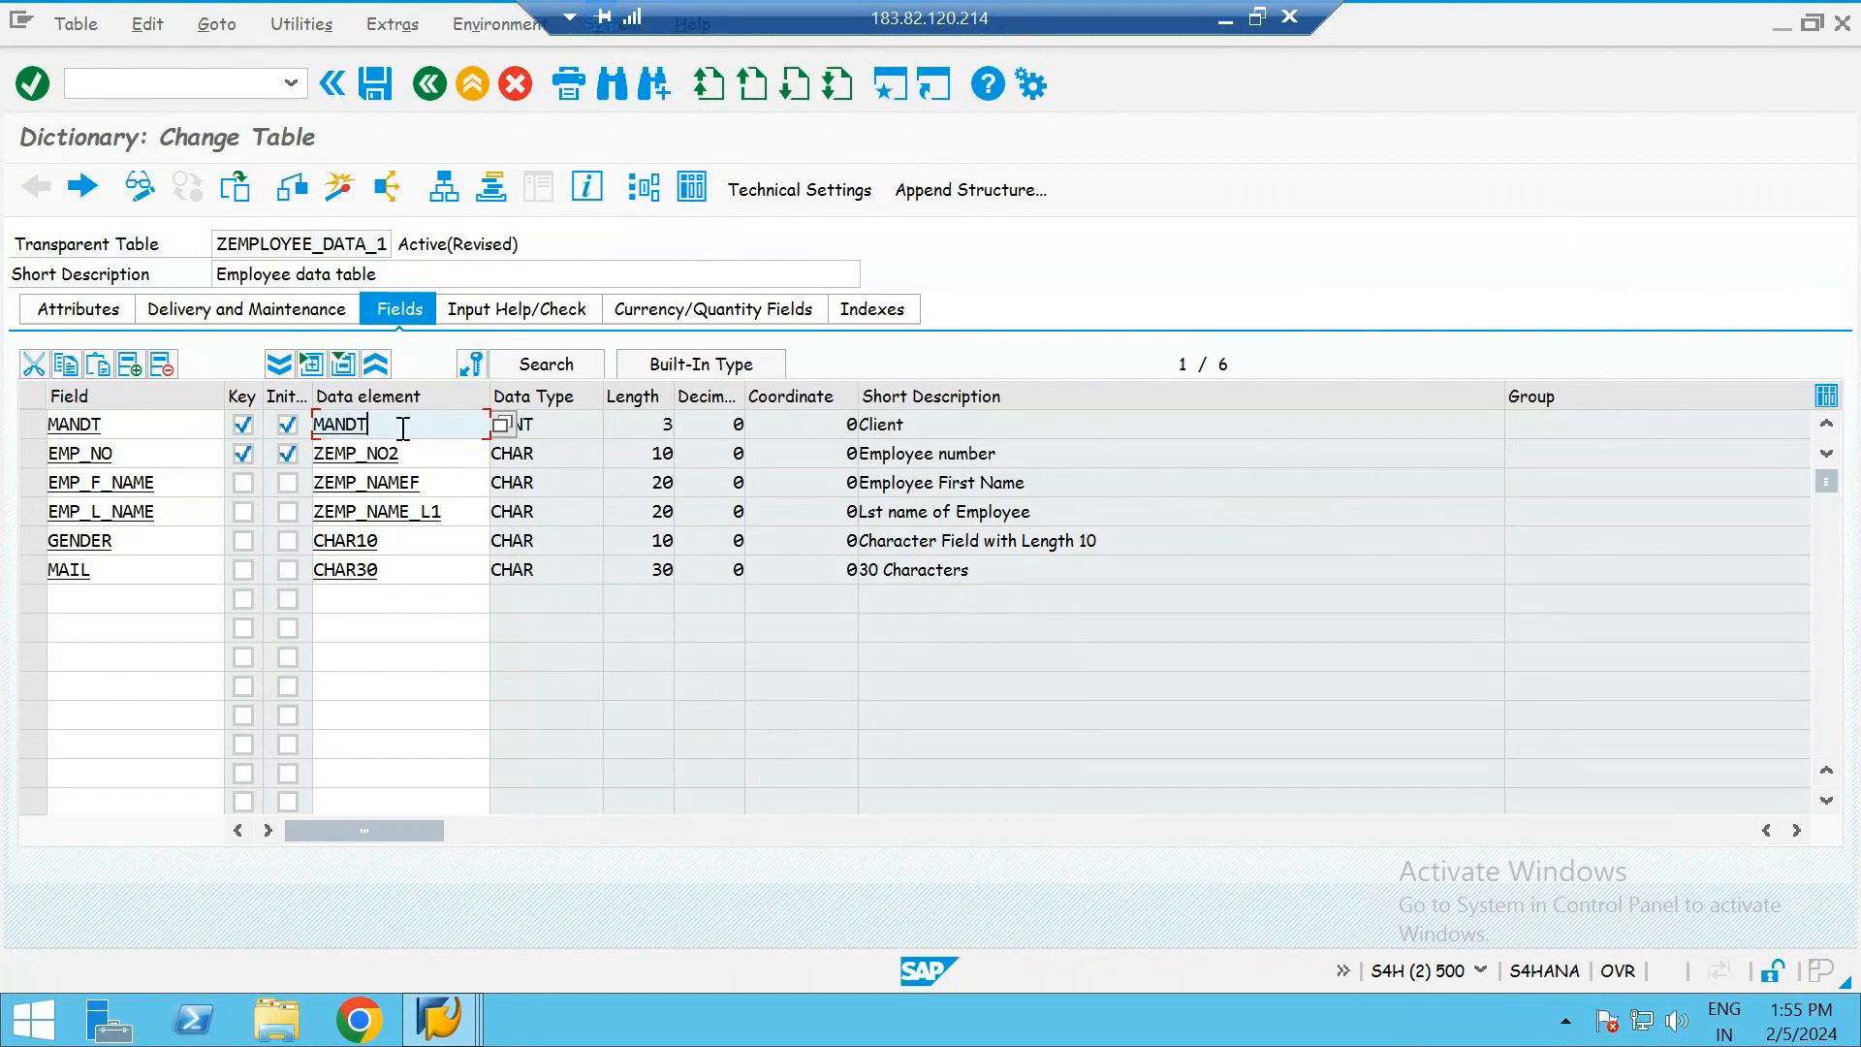
{"action": "left_click", "coordinate": [563, 430]}
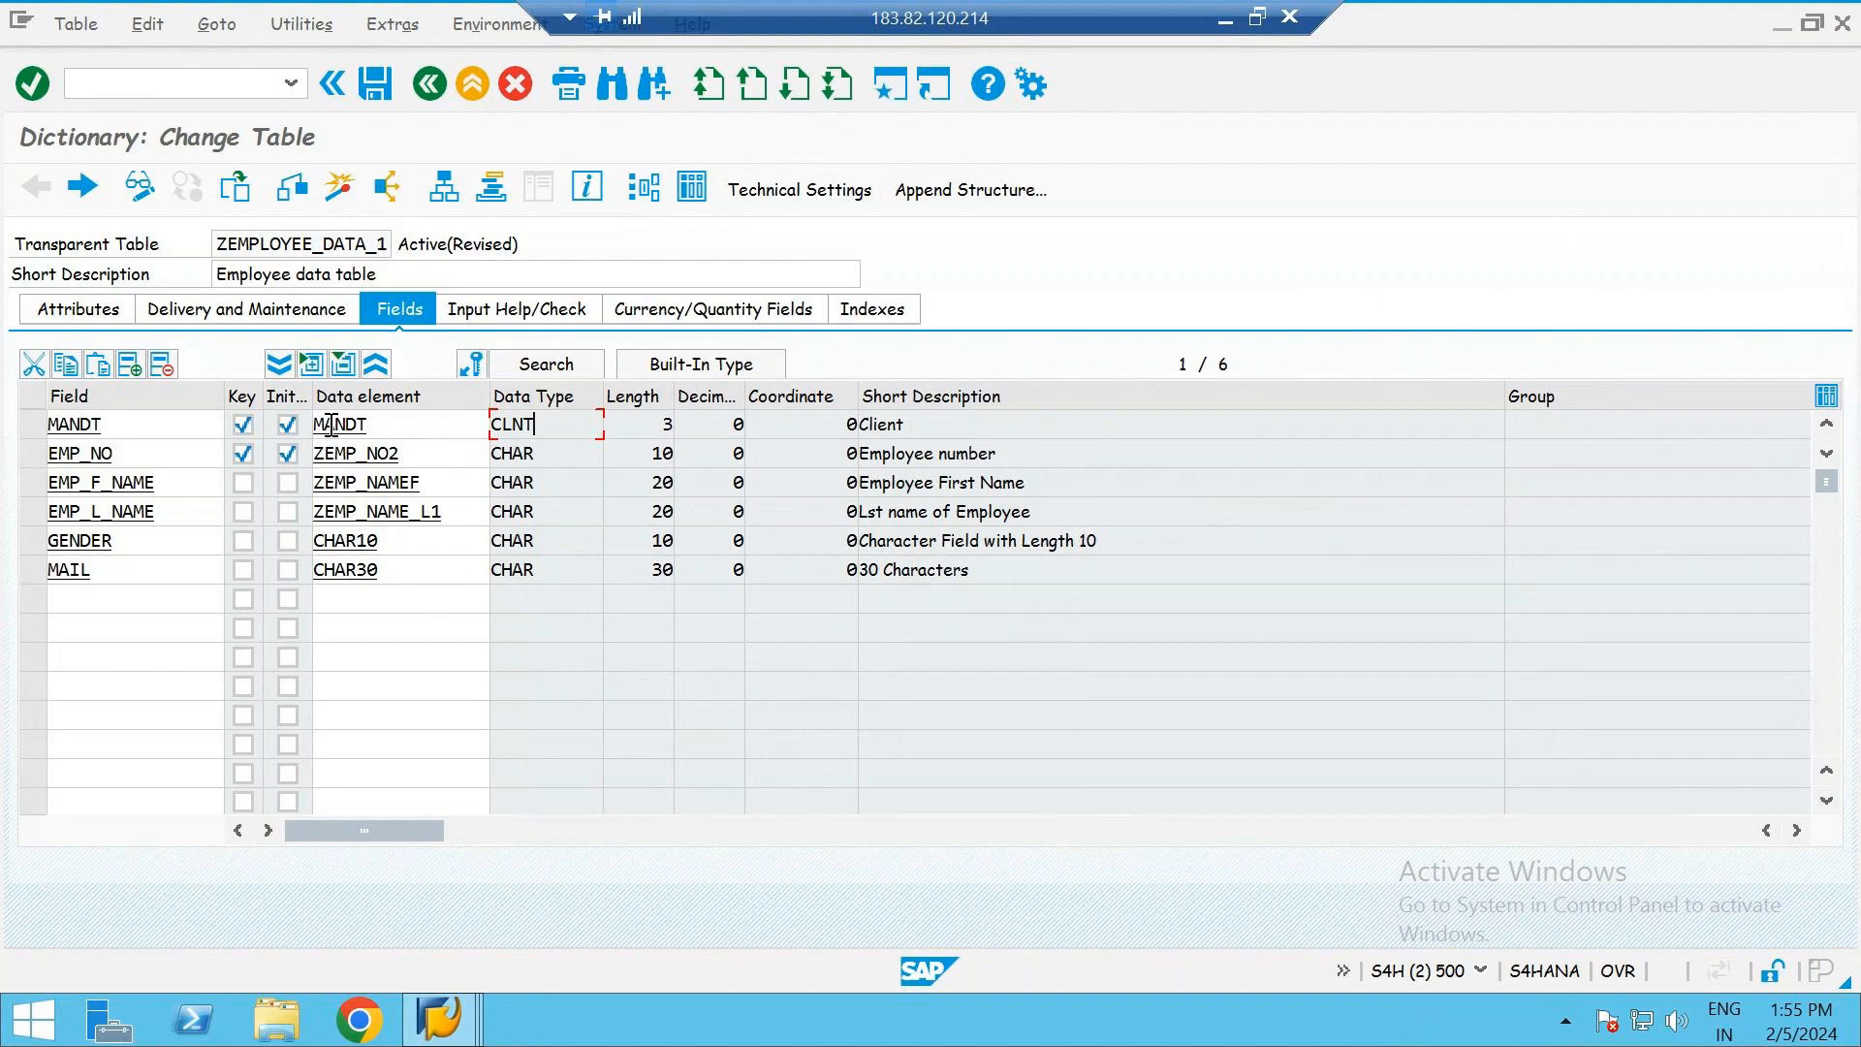
- Save the table, view the attributes of the MANDT data element and return to the table fields
{"action": "key", "text": "F3"}
{"action": "left_click", "coordinate": [412, 596]}
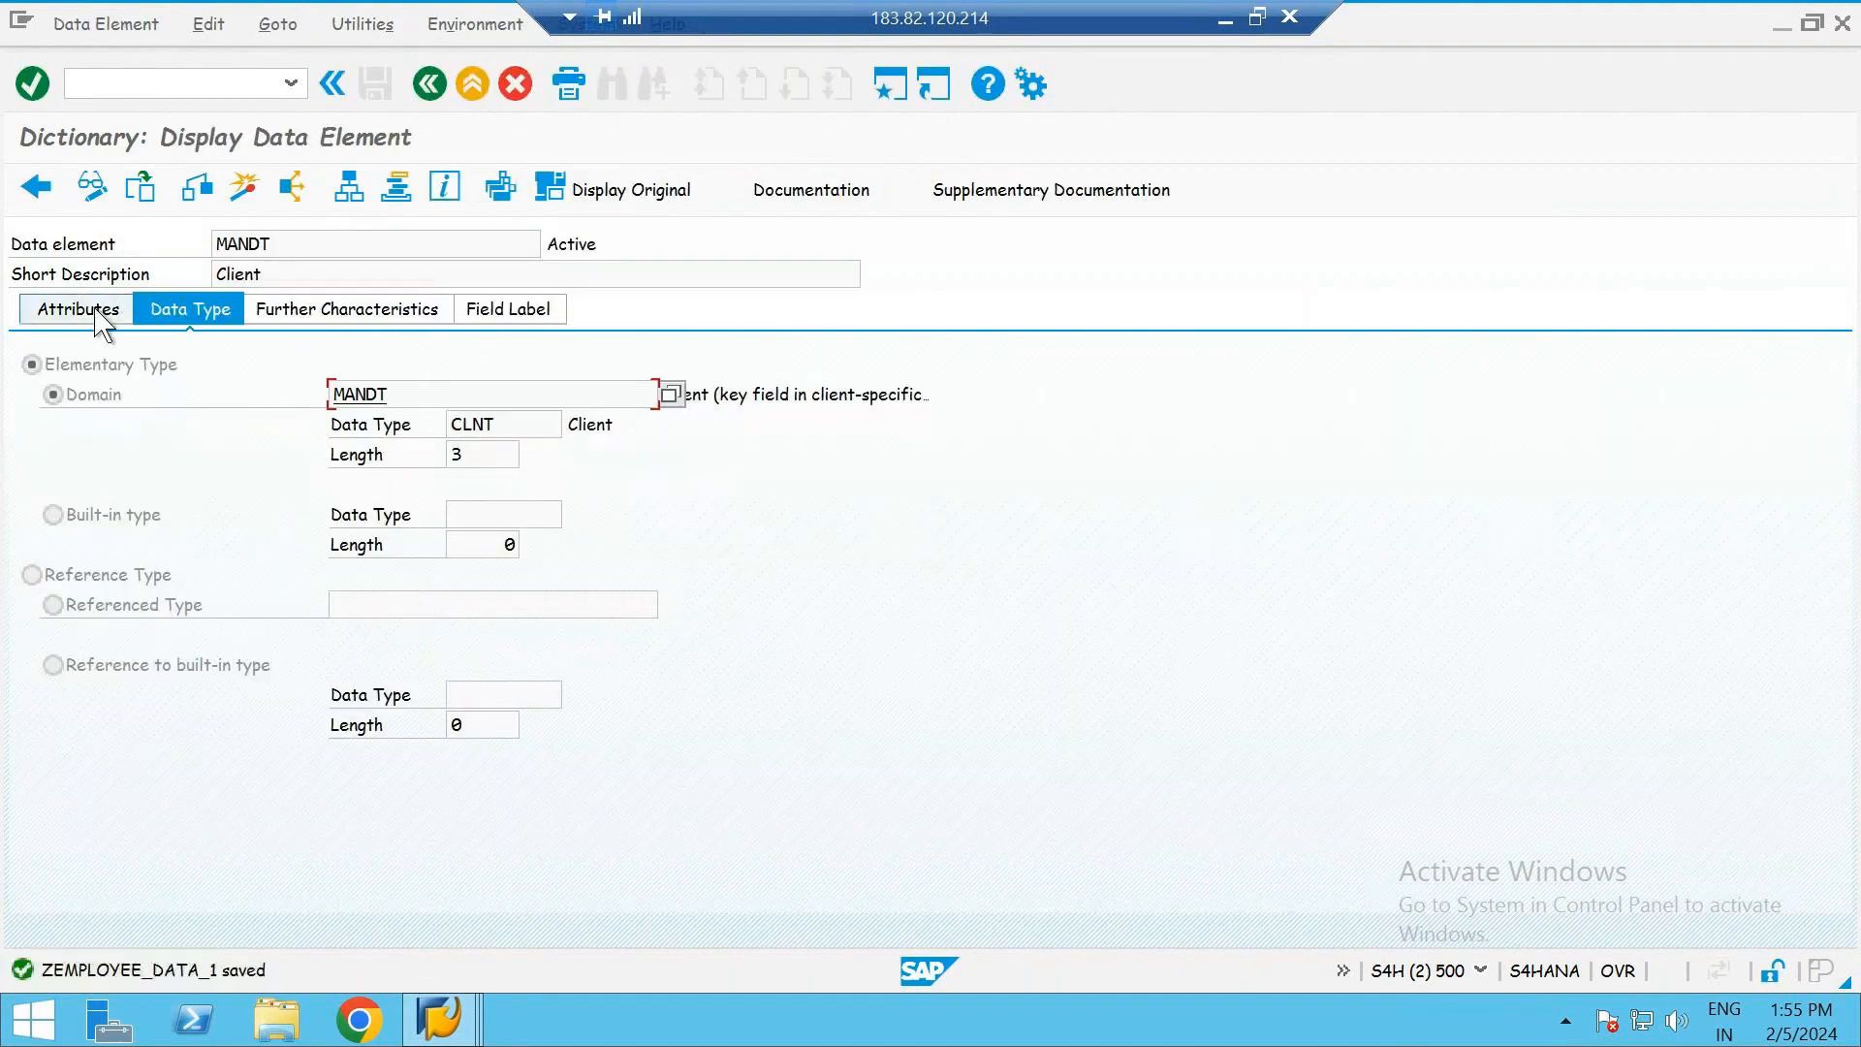
{"action": "left_click", "coordinate": [78, 310]}
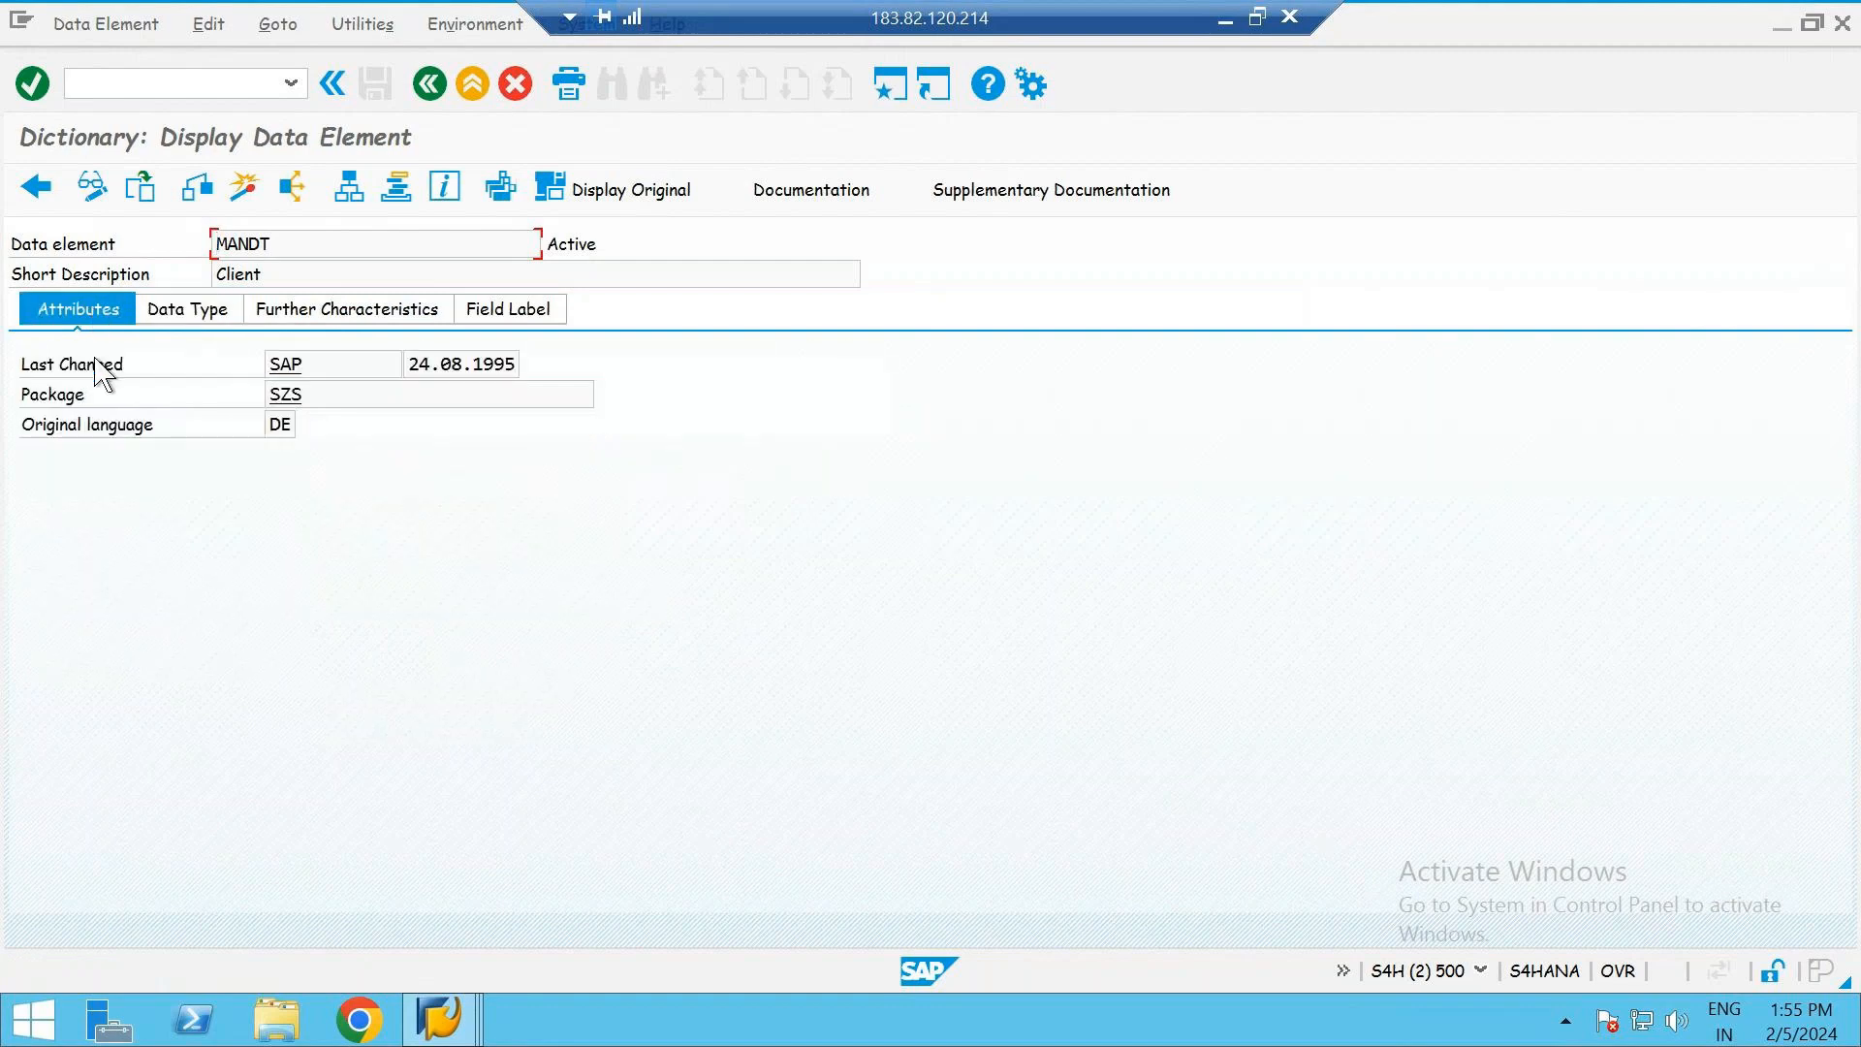
{"action": "left_click", "coordinate": [312, 366]}
{"action": "left_click", "coordinate": [431, 89]}
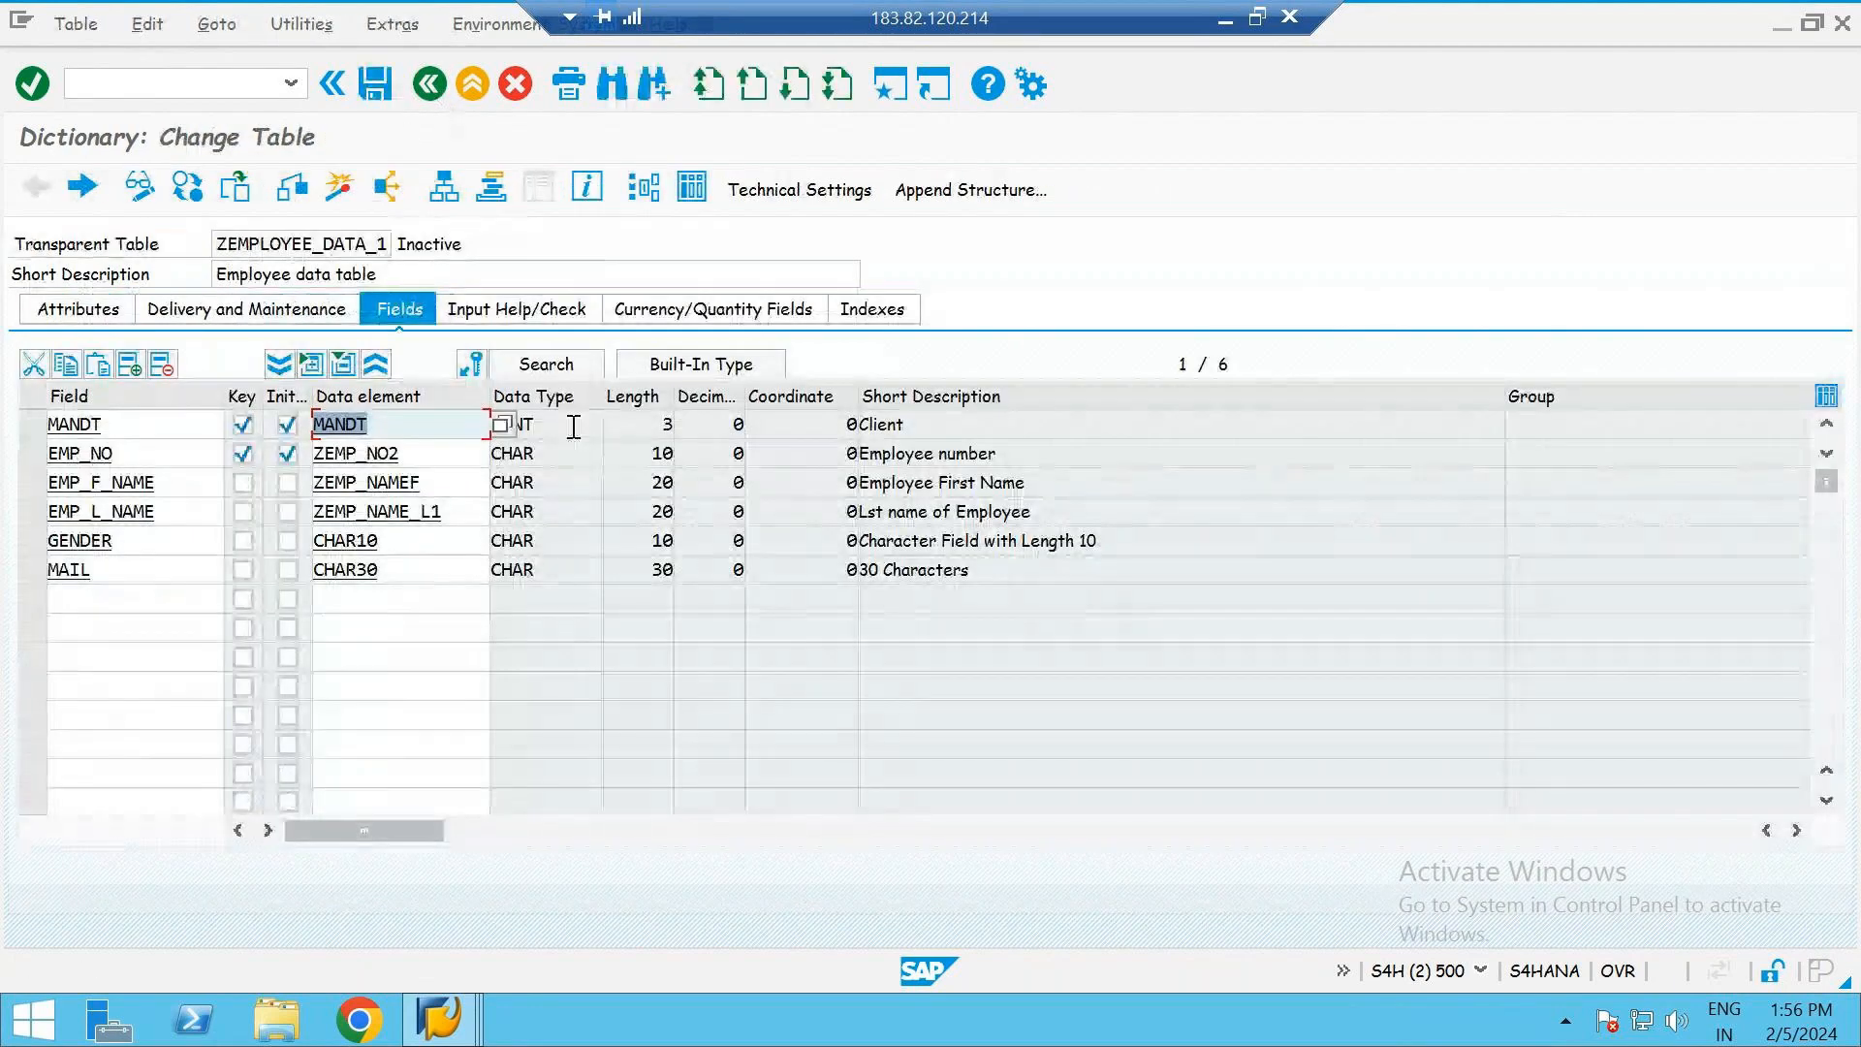
- Check the MANDT field's row, reopen its data element and display its data type definition
{"action": "left_click", "coordinate": [562, 432]}
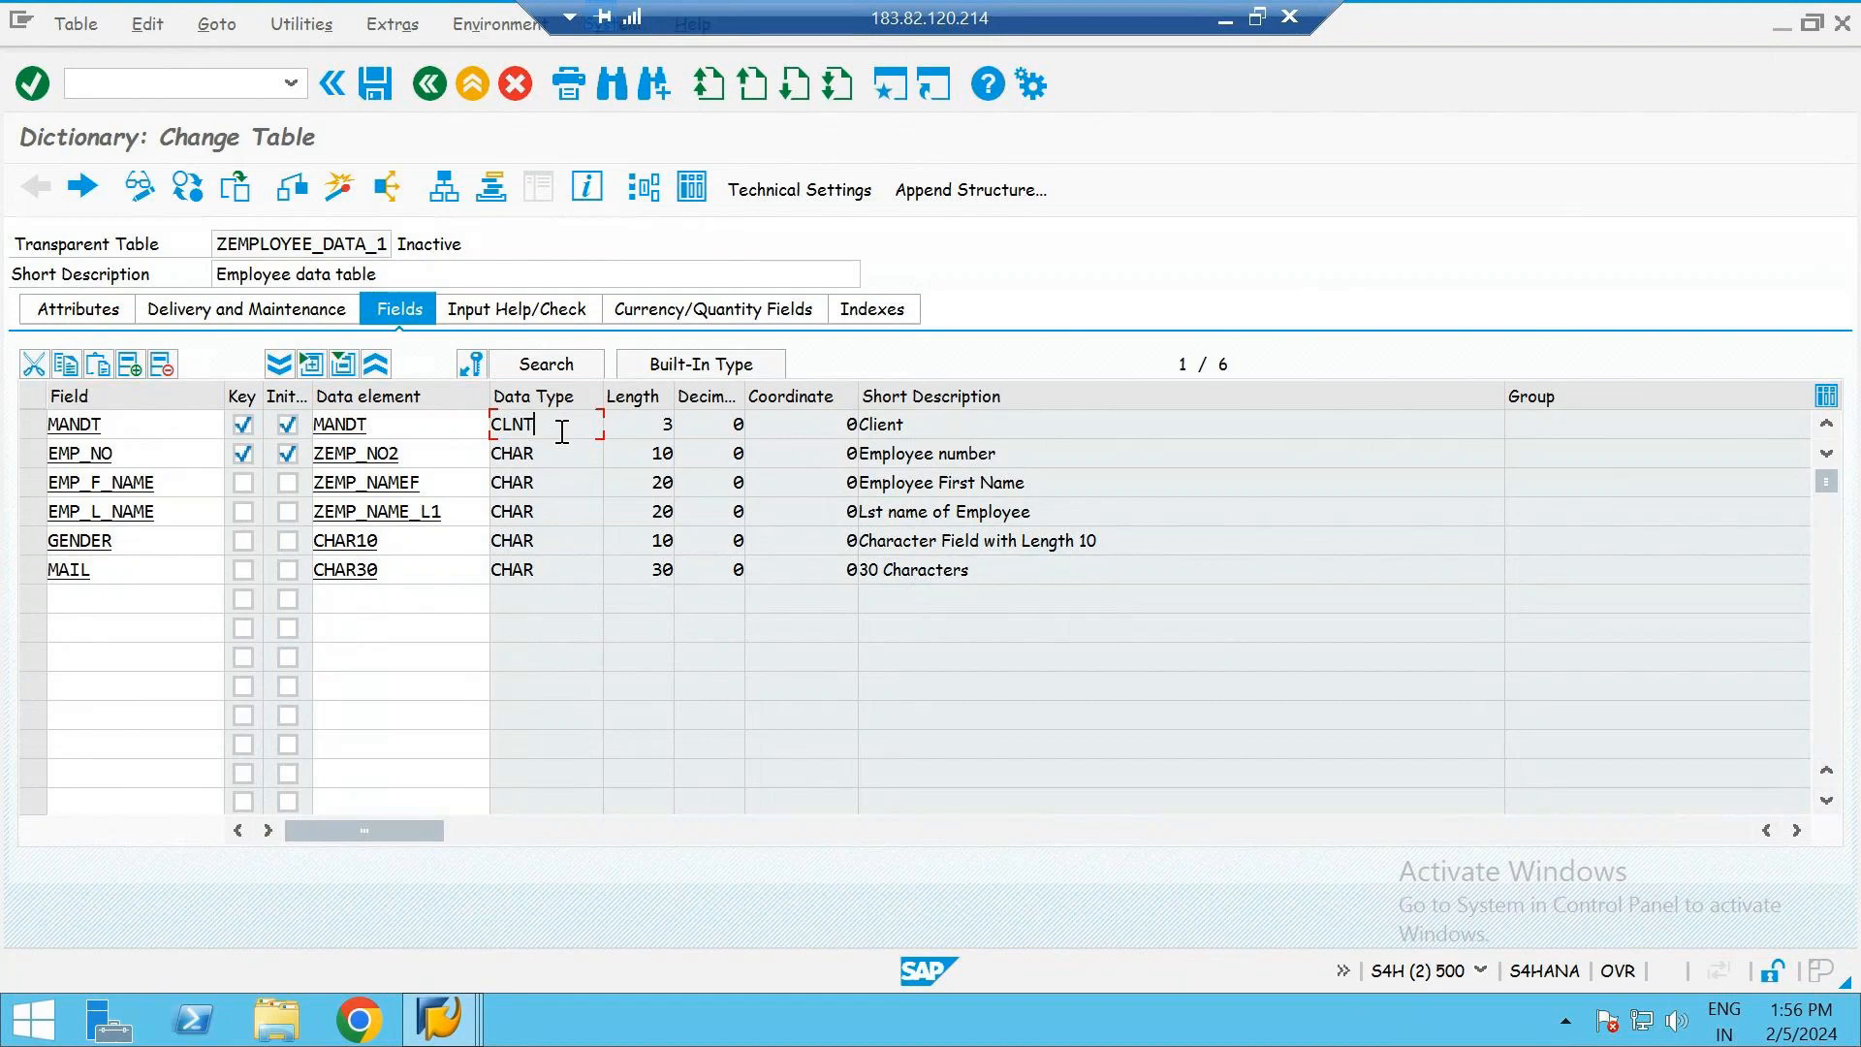
{"action": "left_click", "coordinate": [379, 424]}
{"action": "left_click", "coordinate": [548, 424]}
{"action": "left_click", "coordinate": [339, 426]}
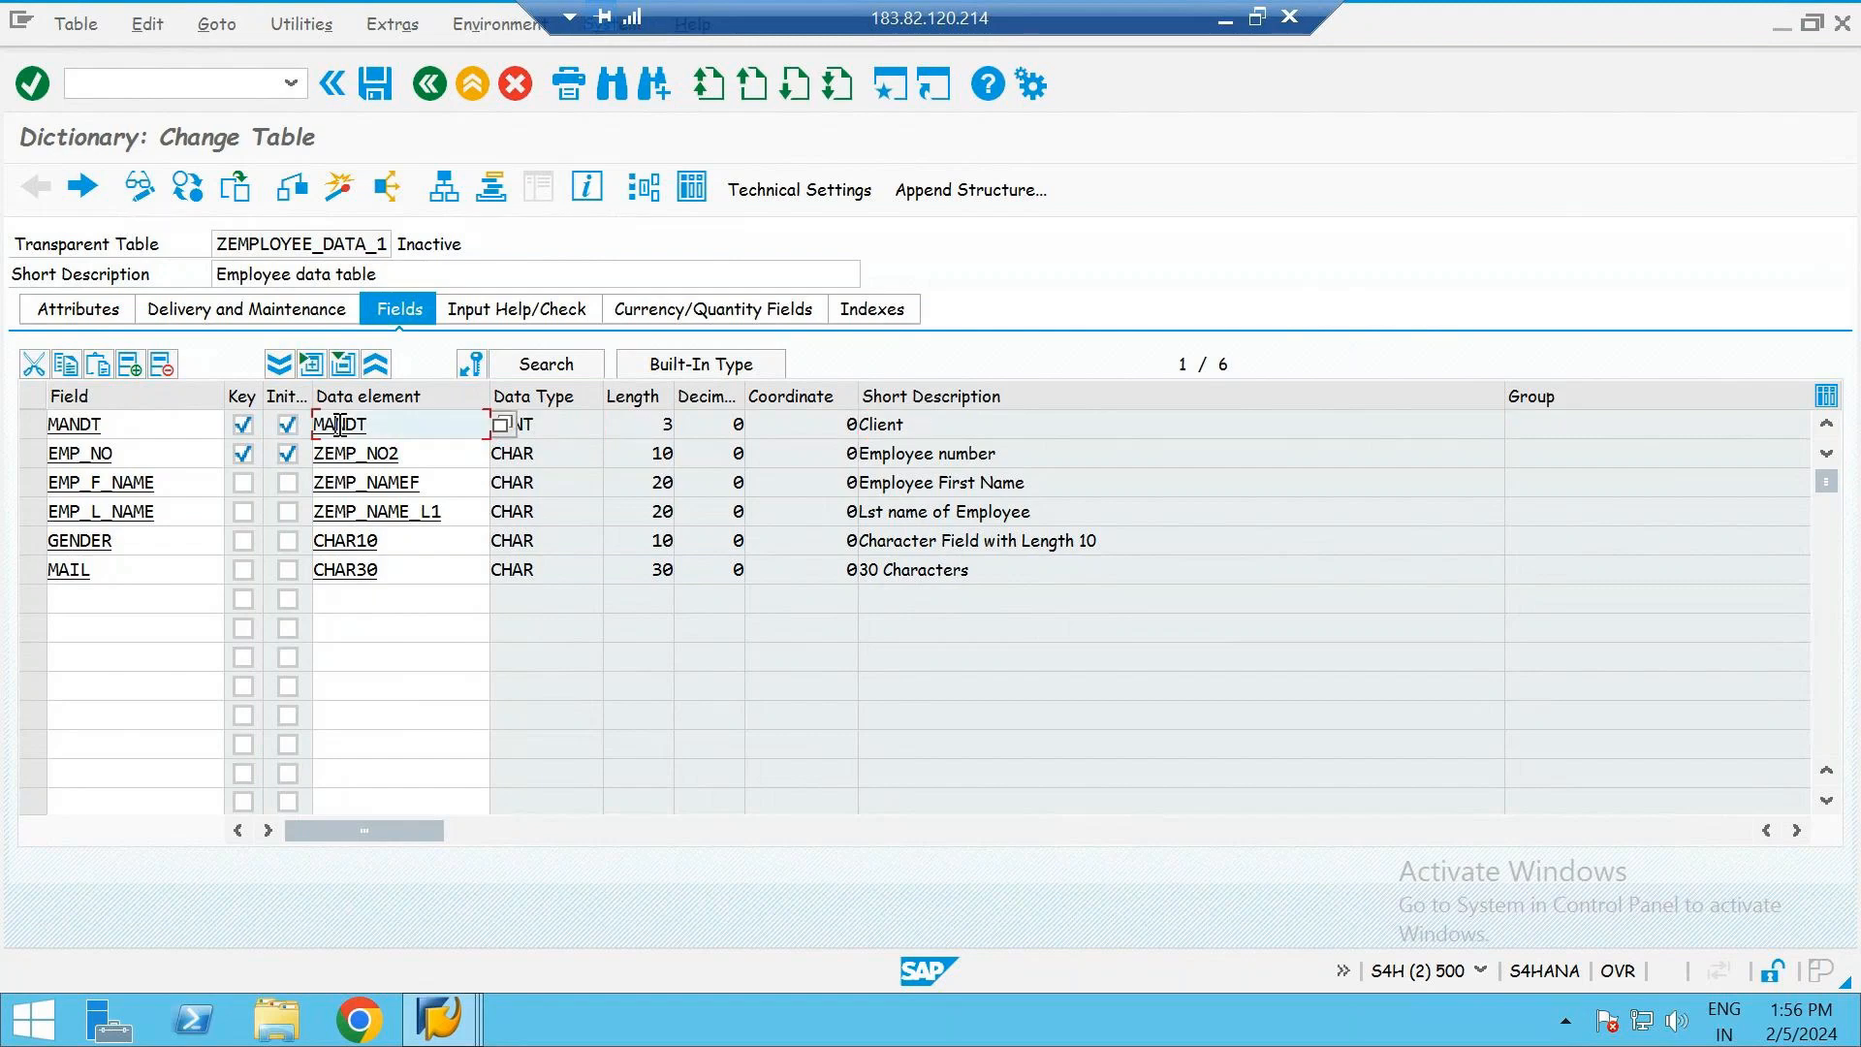
{"action": "double_click", "coordinate": [340, 427]}
{"action": "left_click", "coordinate": [174, 310]}
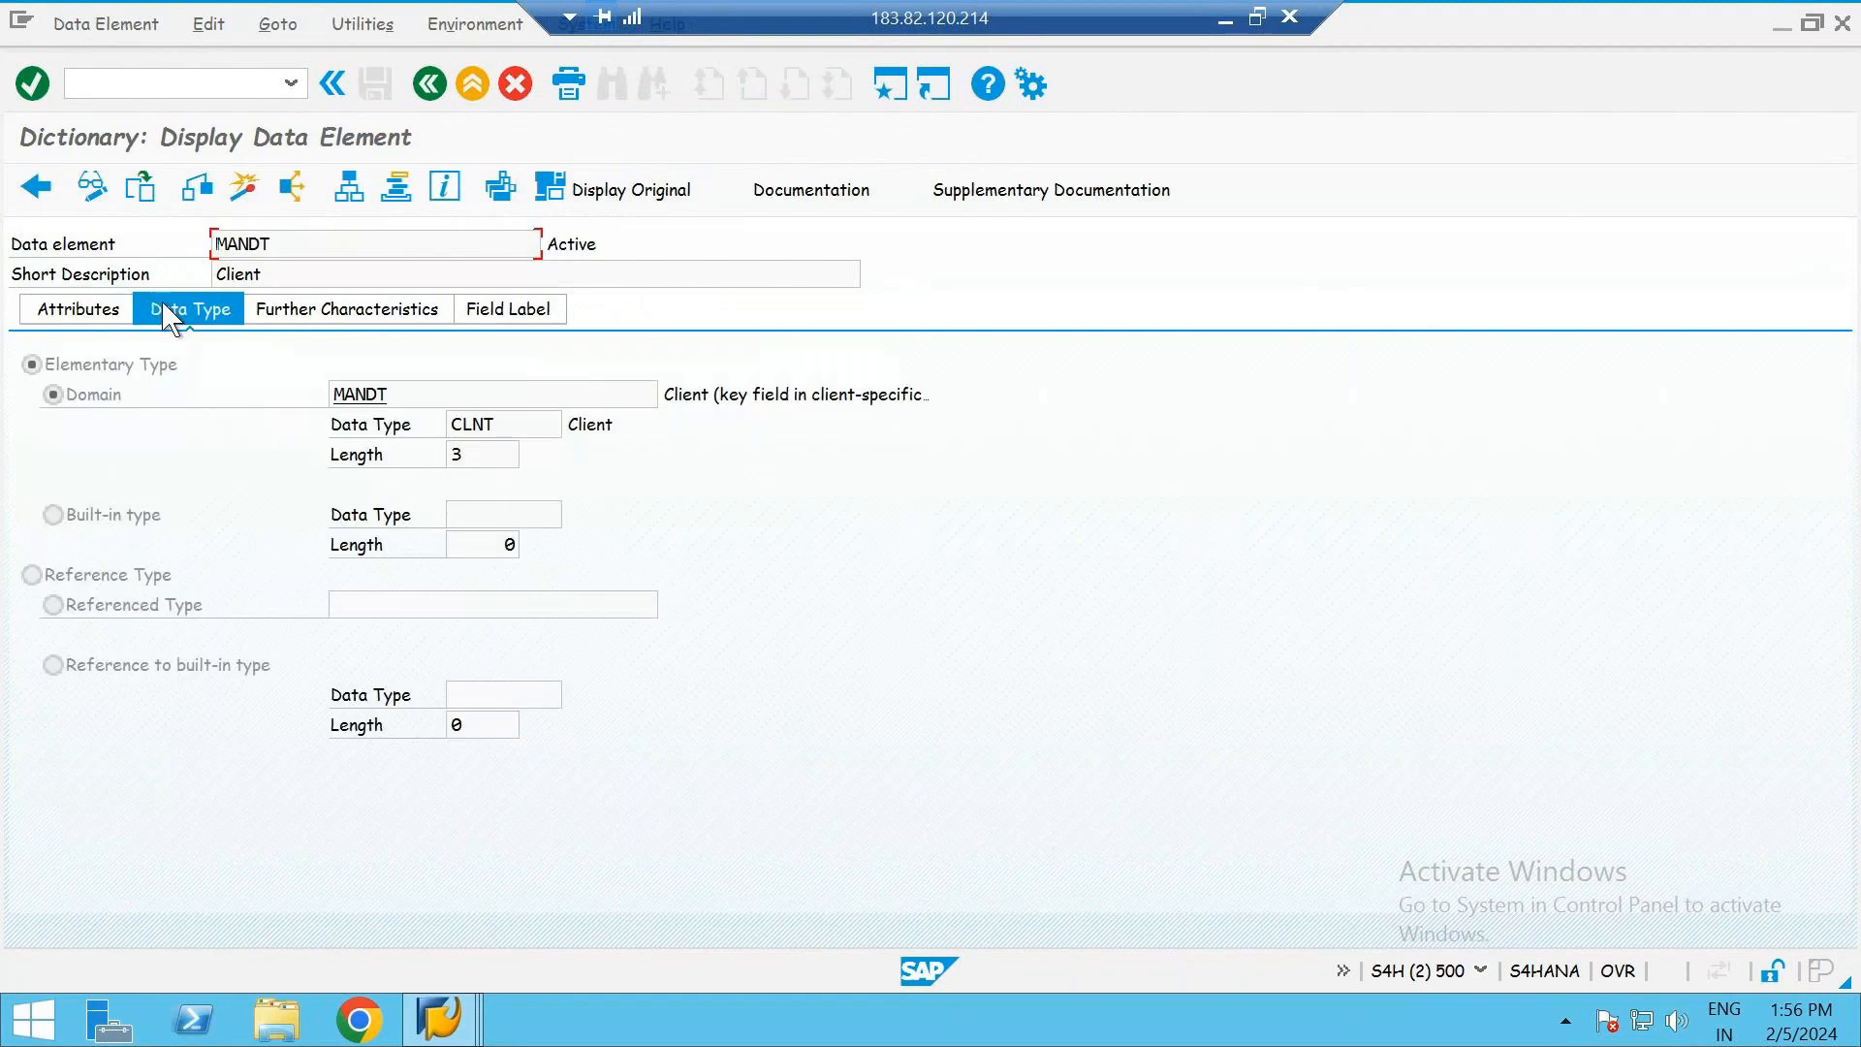
- Open the MANDT domain, examine its data type and number of characters, and return to the table fields
{"action": "double_click", "coordinate": [368, 395]}
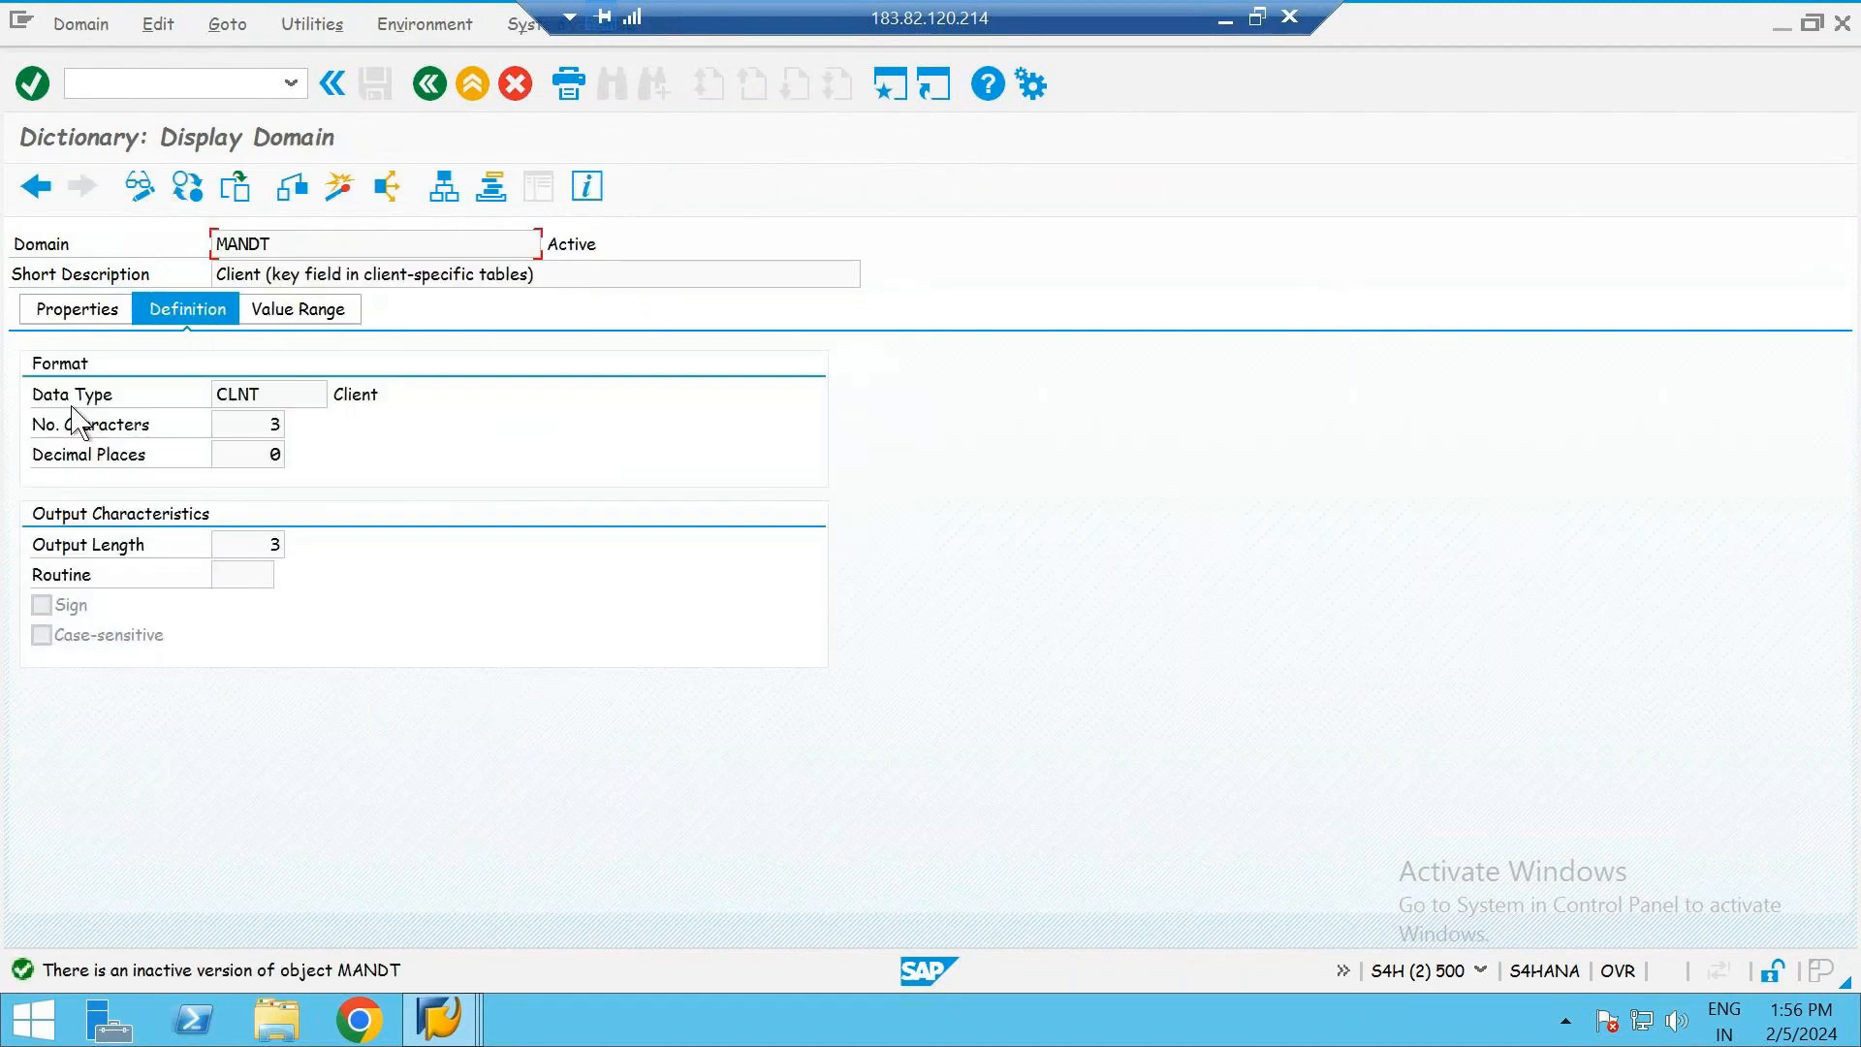
{"action": "left_click", "coordinate": [289, 403]}
{"action": "left_click", "coordinate": [266, 425]}
{"action": "left_click", "coordinate": [283, 384]}
{"action": "left_click", "coordinate": [430, 84]}
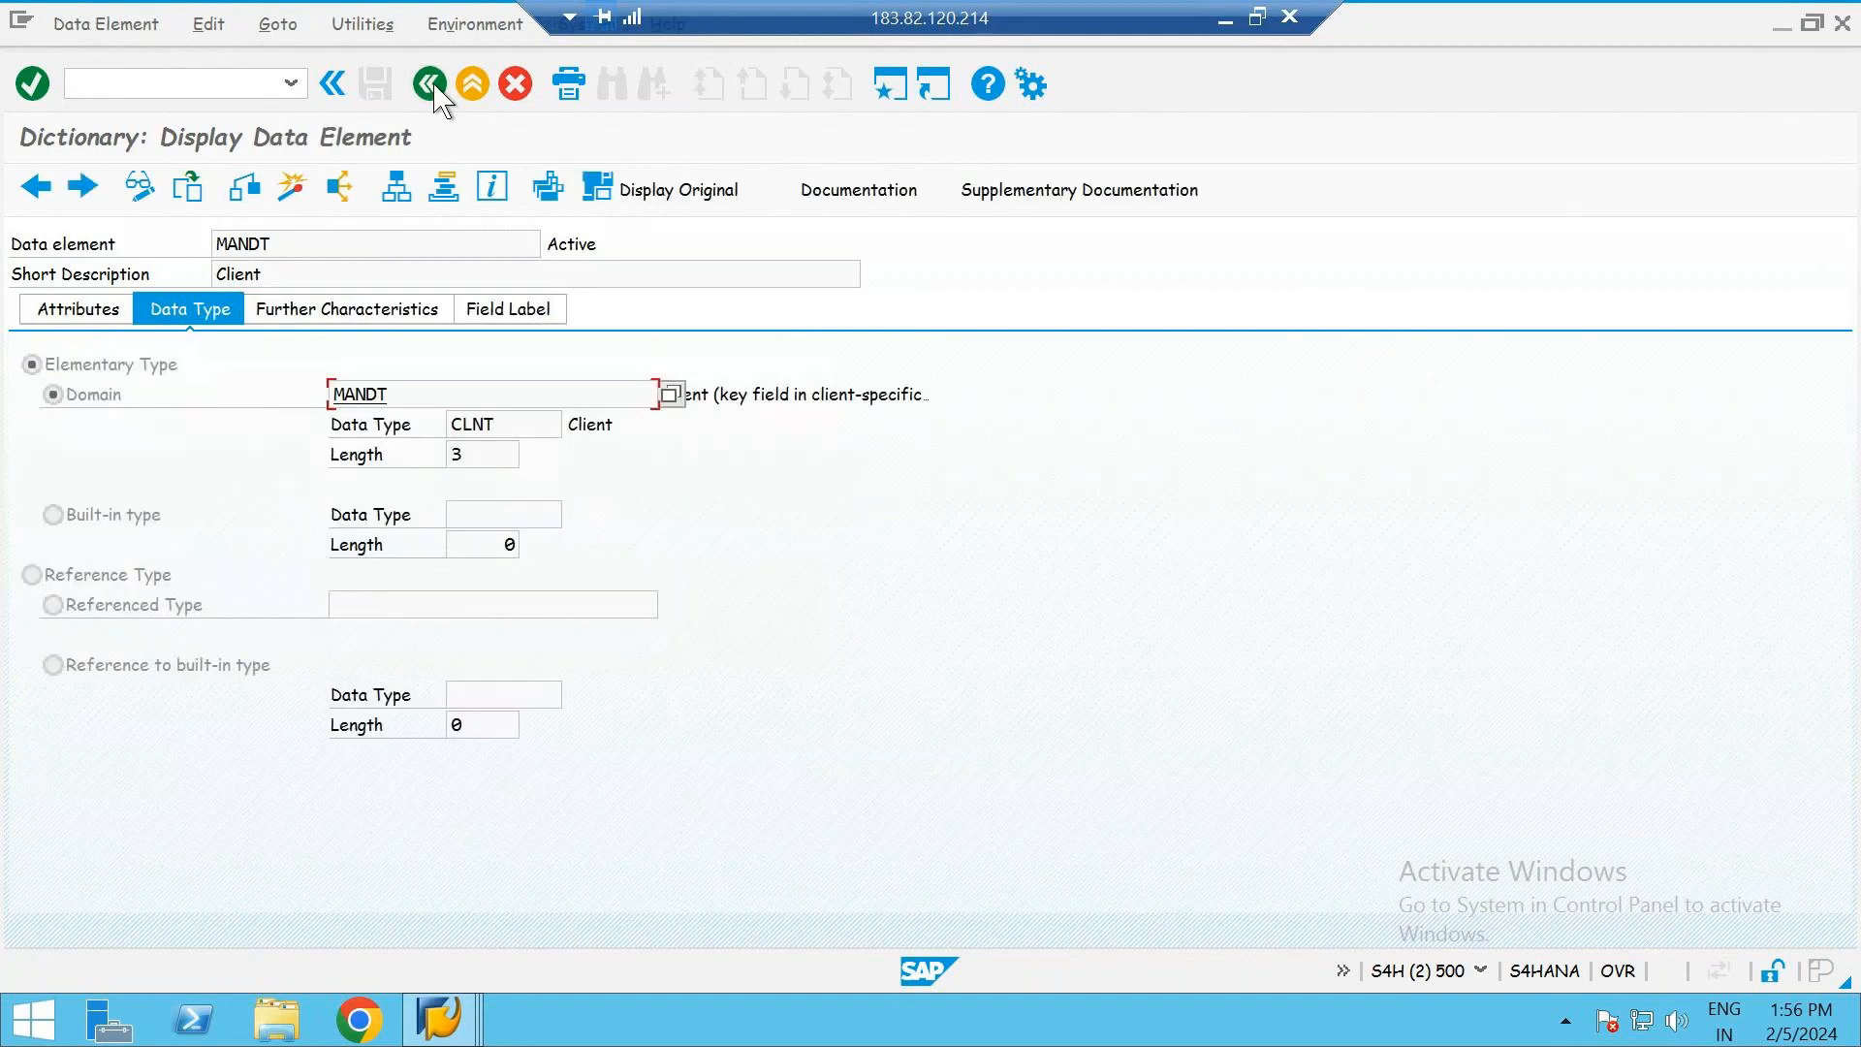
{"action": "left_click", "coordinate": [429, 84]}
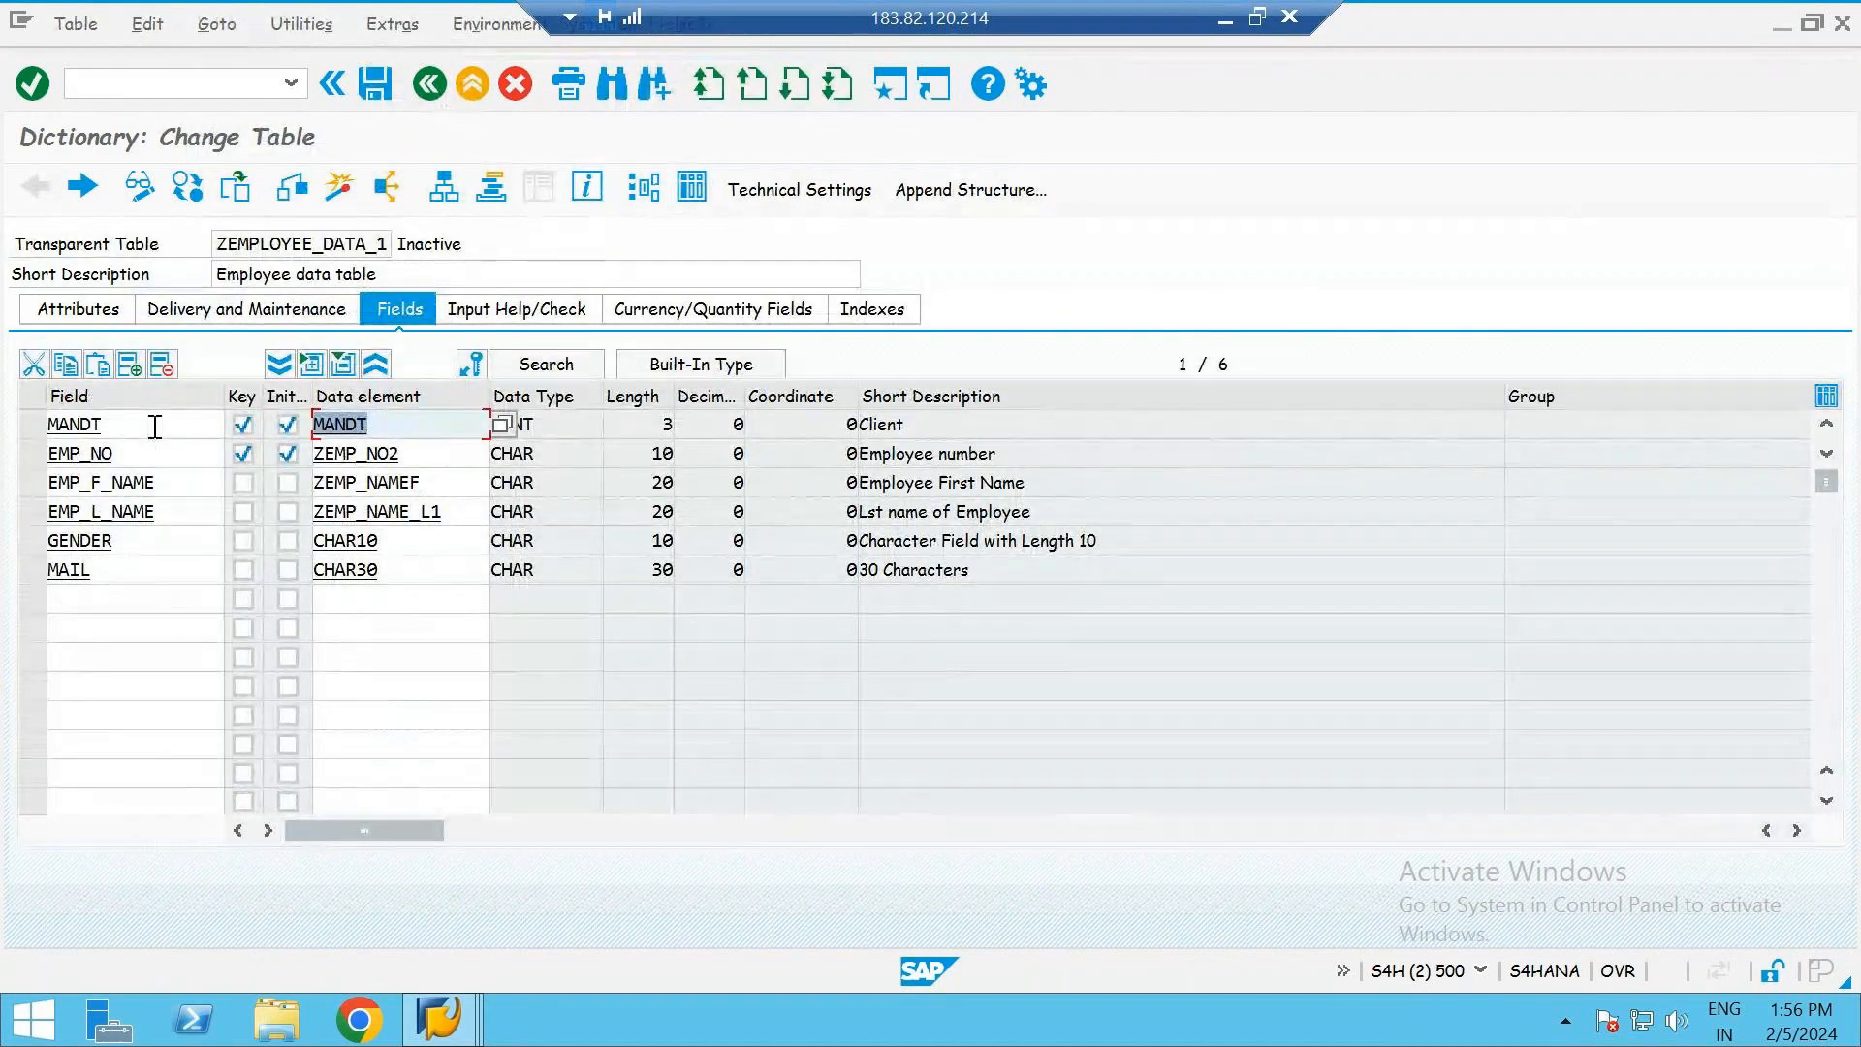
- Activate ZEMPLOYEE_DATA_1 with the added MANDT client field
{"action": "left_click", "coordinate": [981, 426]}
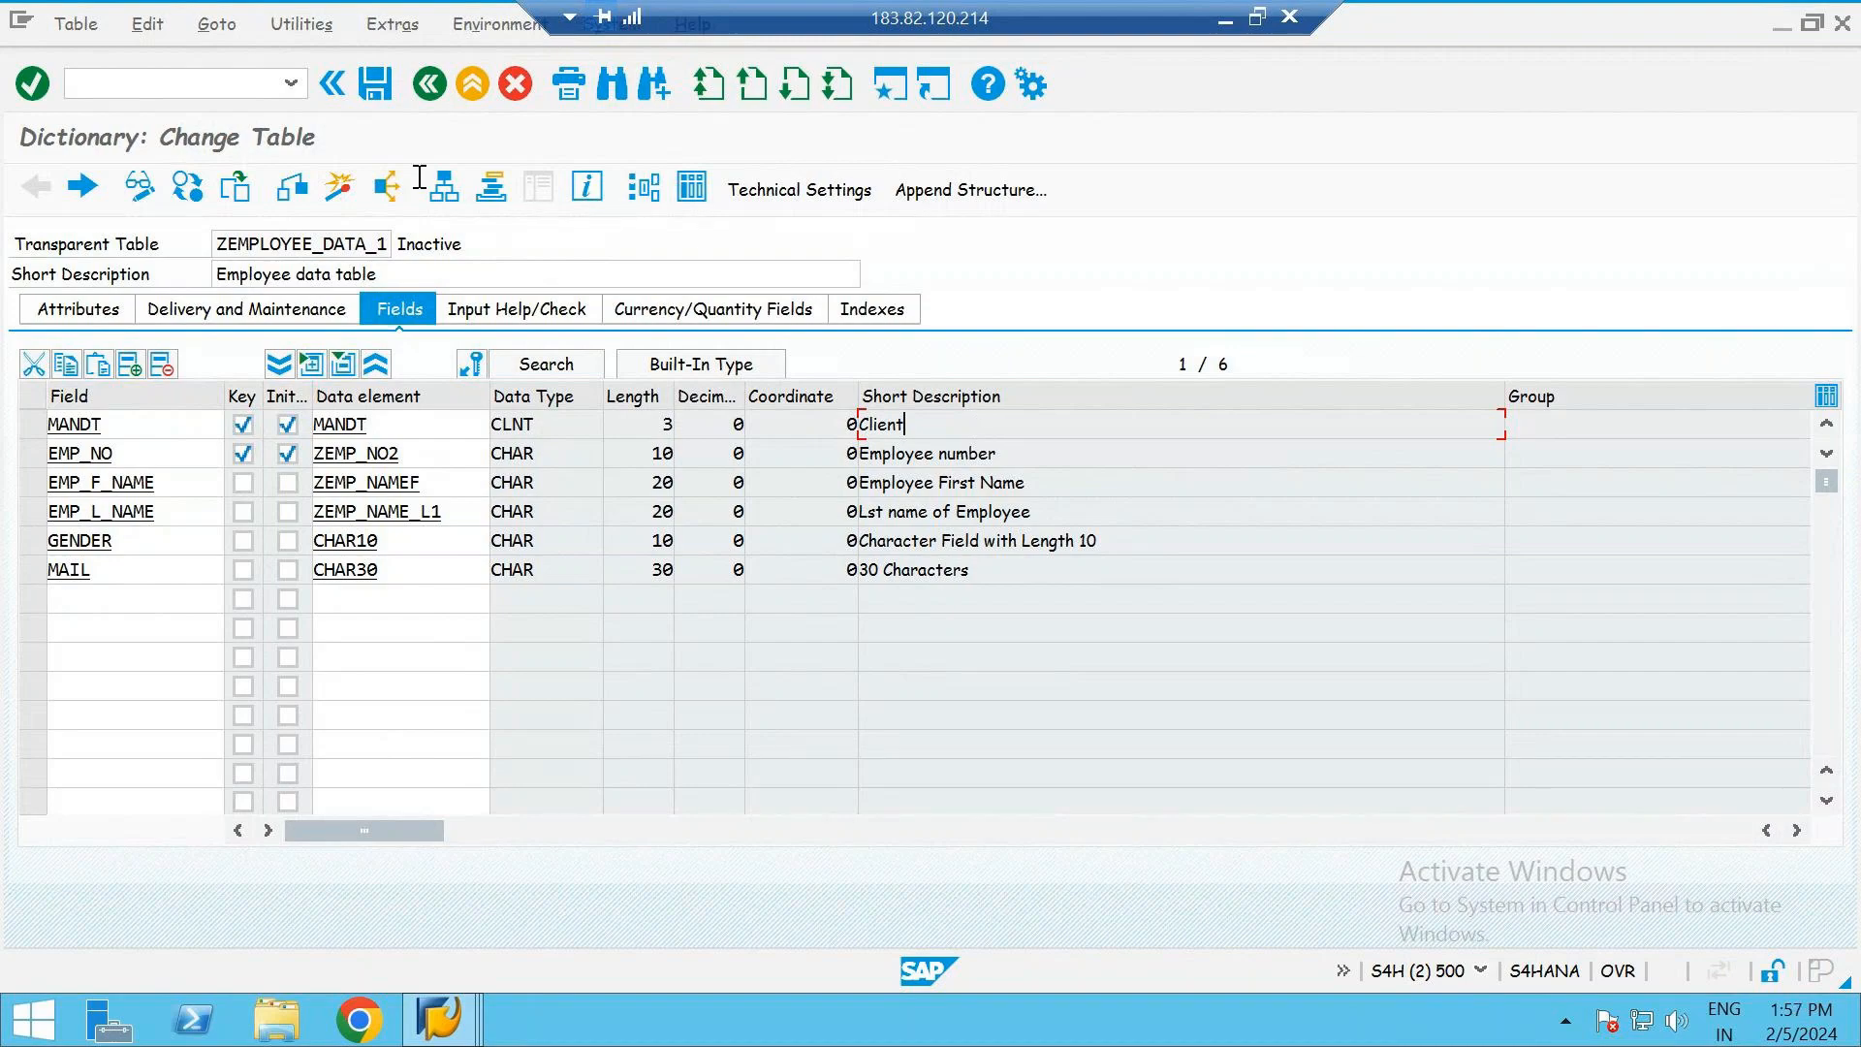
{"action": "left_click", "coordinate": [336, 198]}
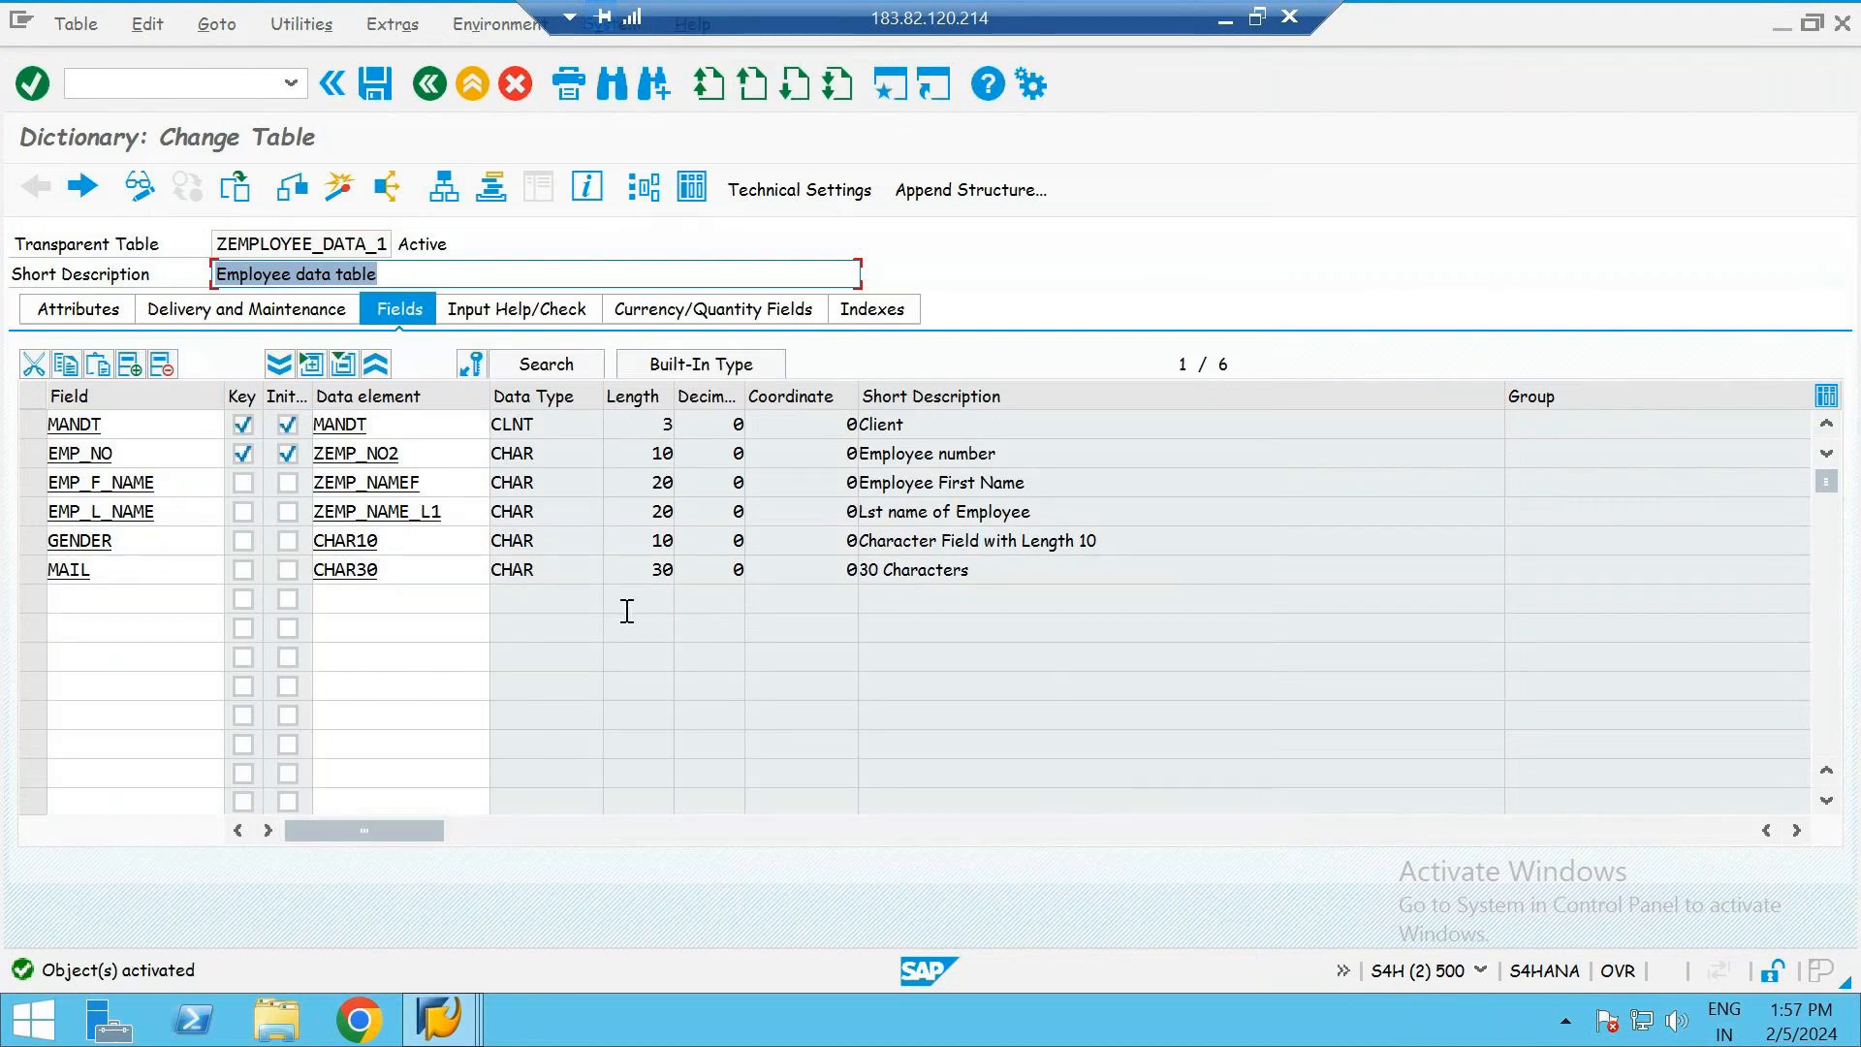
{"action": "left_click", "coordinate": [402, 269]}
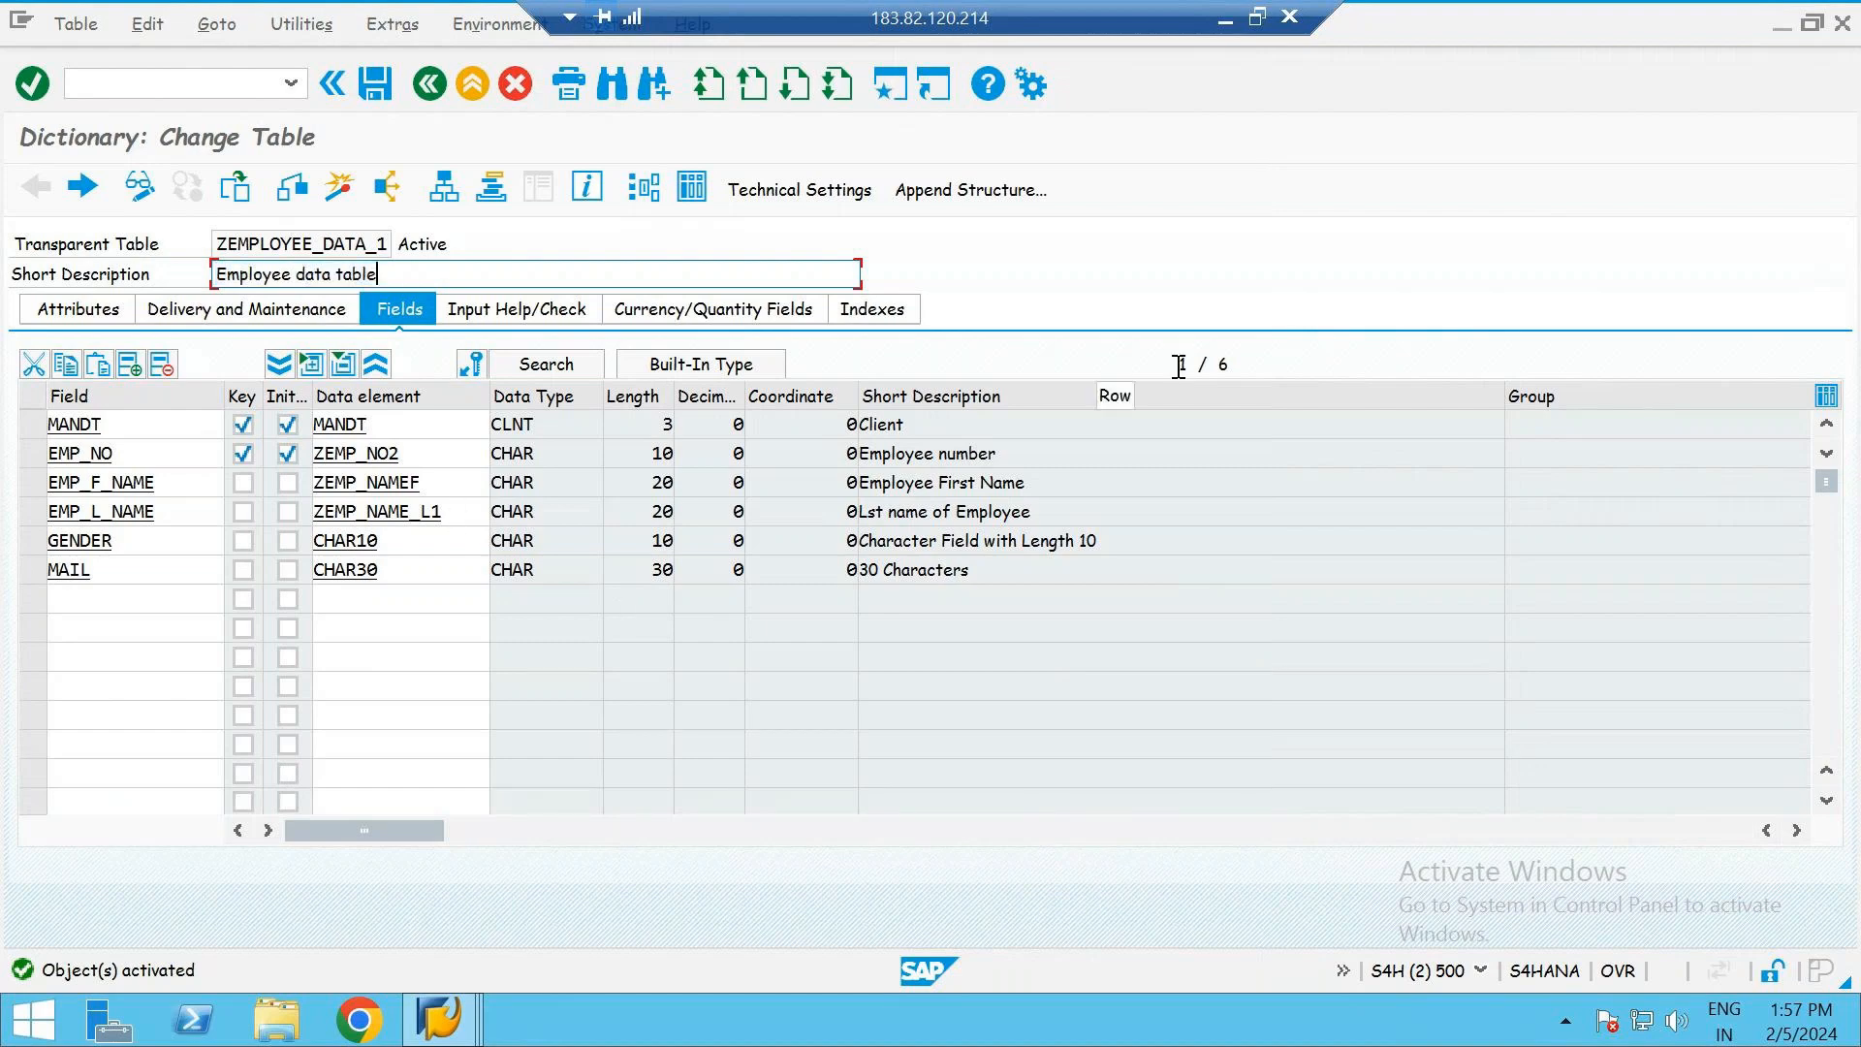
- Switch between SAP and PowerPoint to compare the table's fields with the employee table on the Unique and Non-unique relationship slide
{"action": "left_click", "coordinate": [1225, 20]}
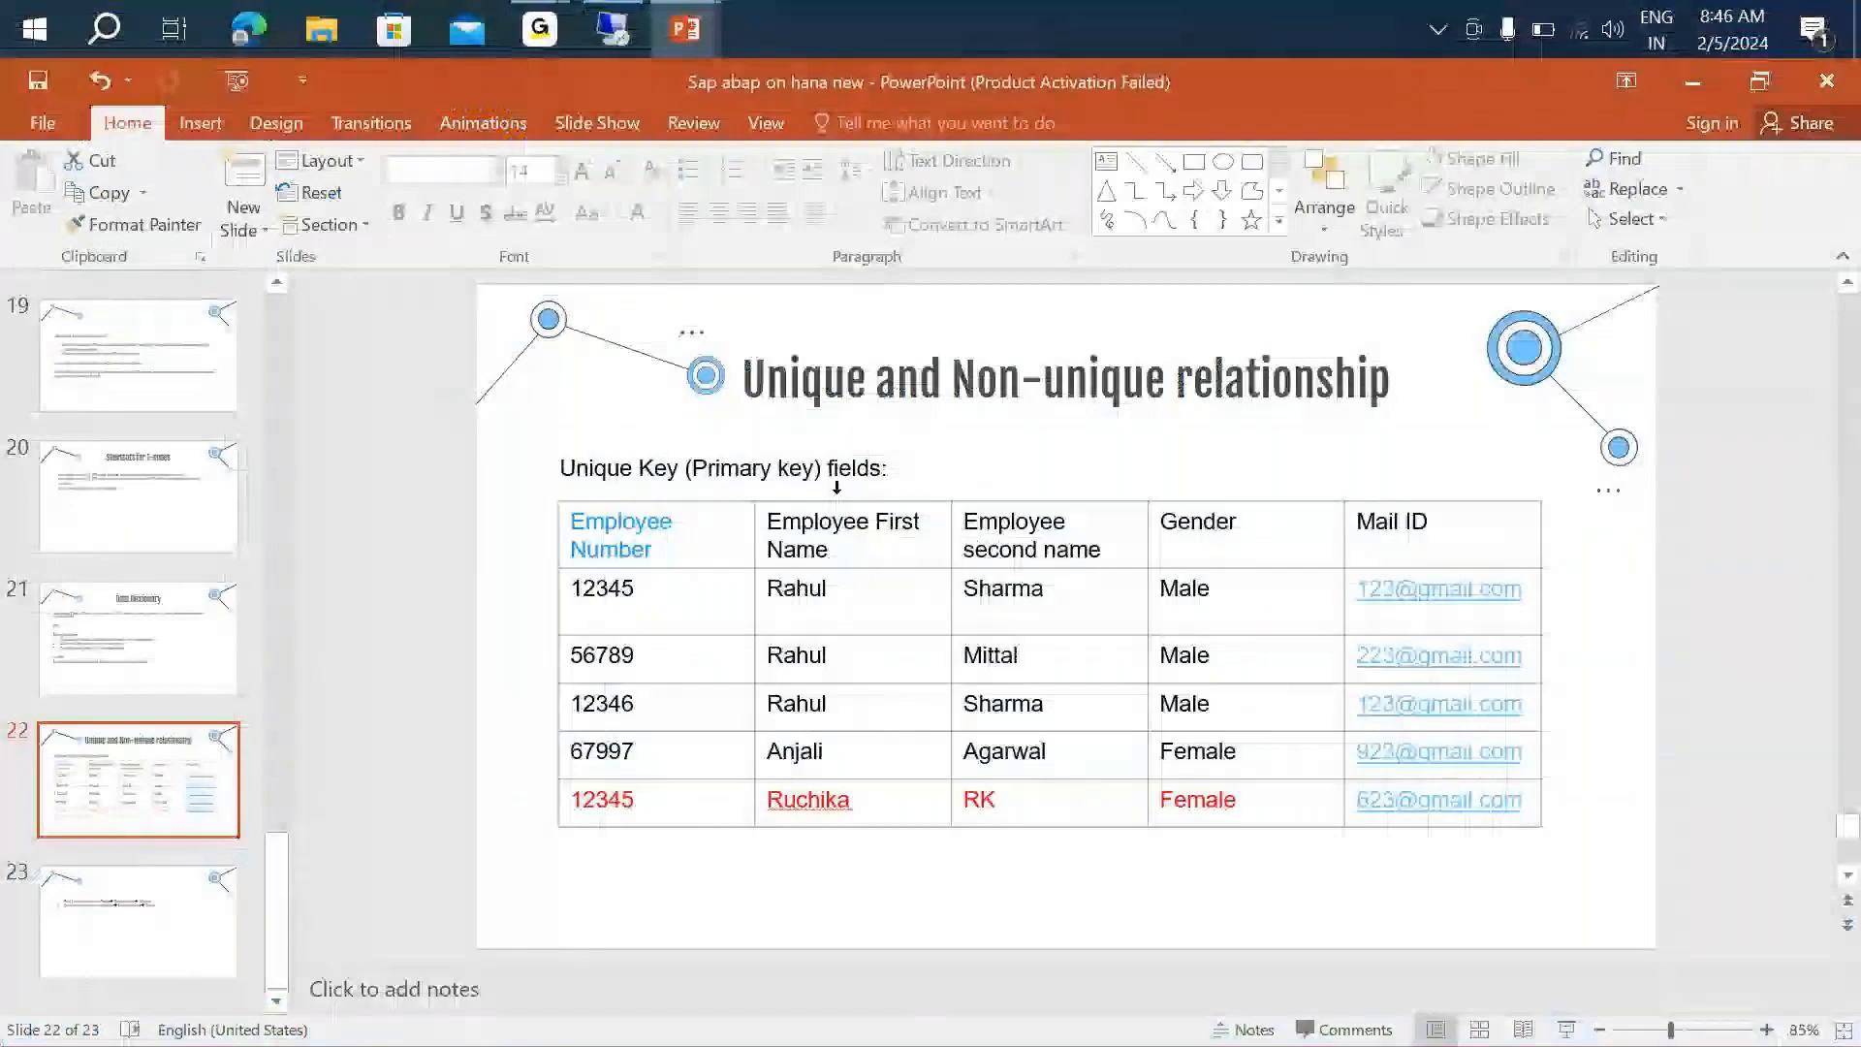
{"action": "key", "text": "alt+Tab"}
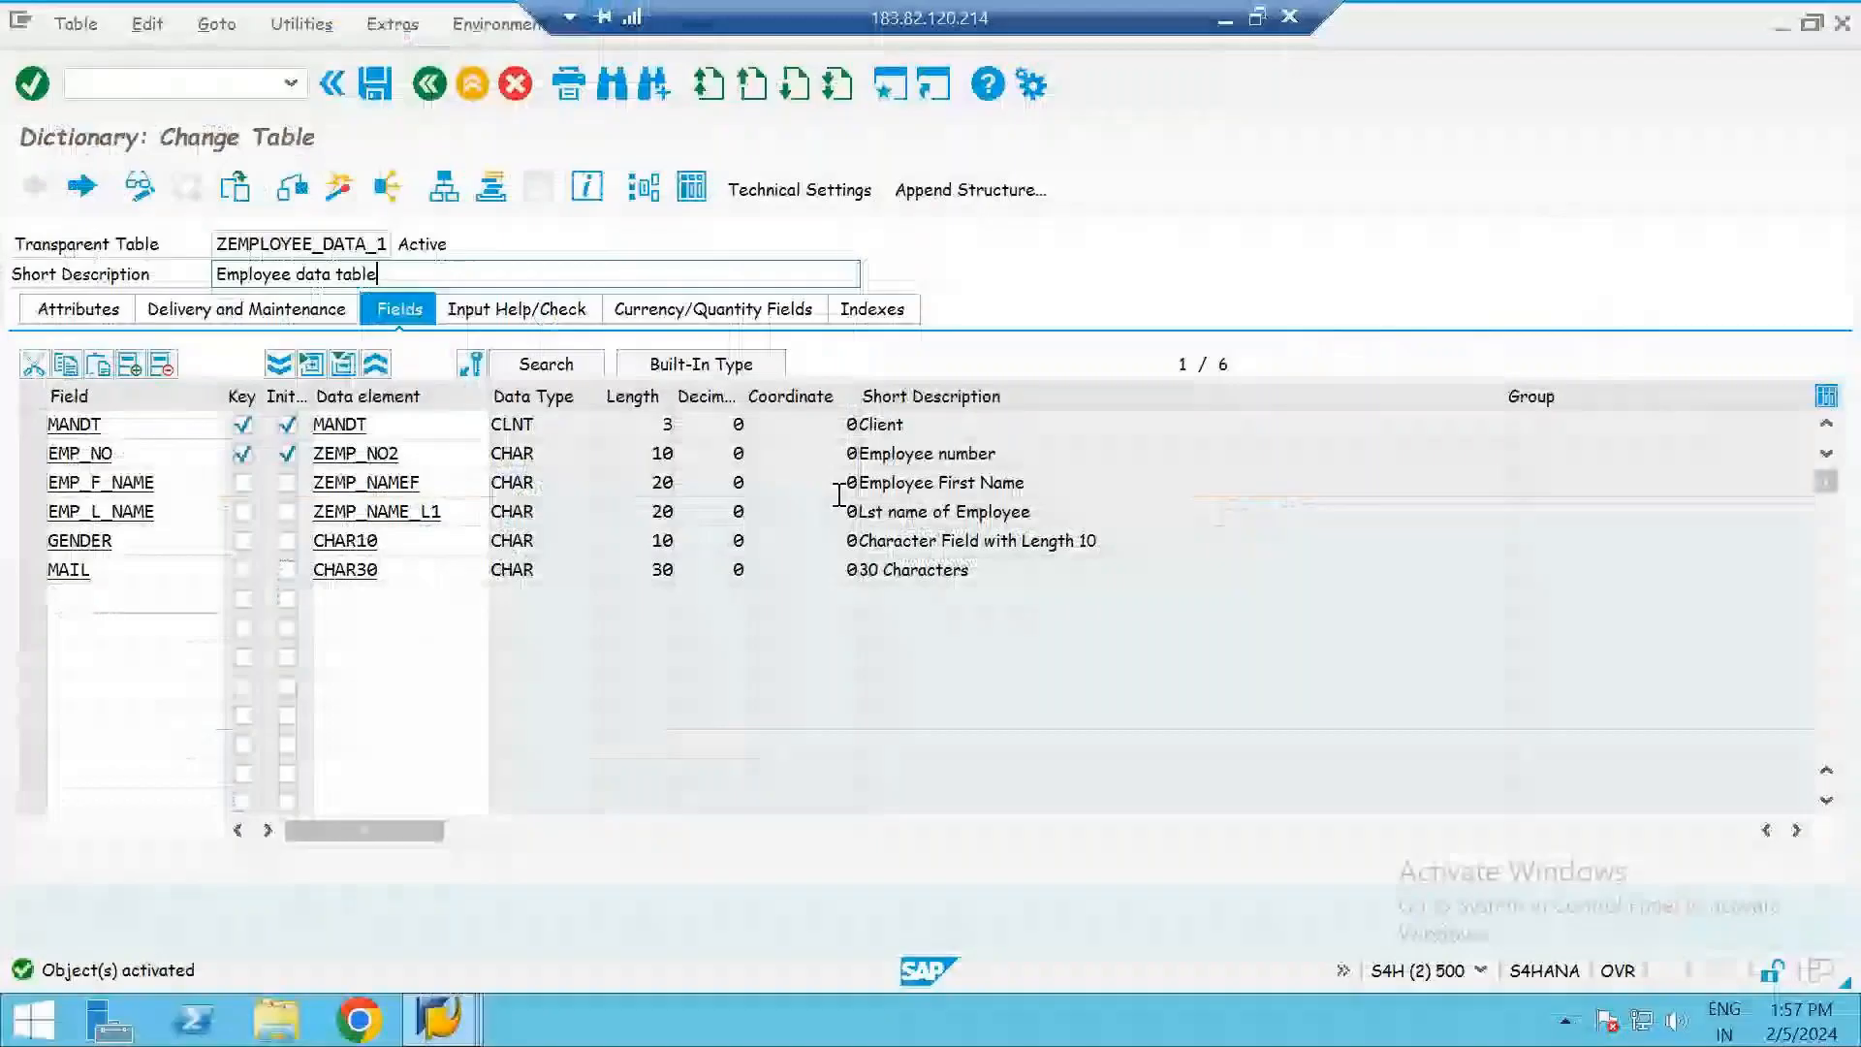
{"action": "key", "text": "alt+Tab"}
{"action": "key", "text": "alt+Tab"}
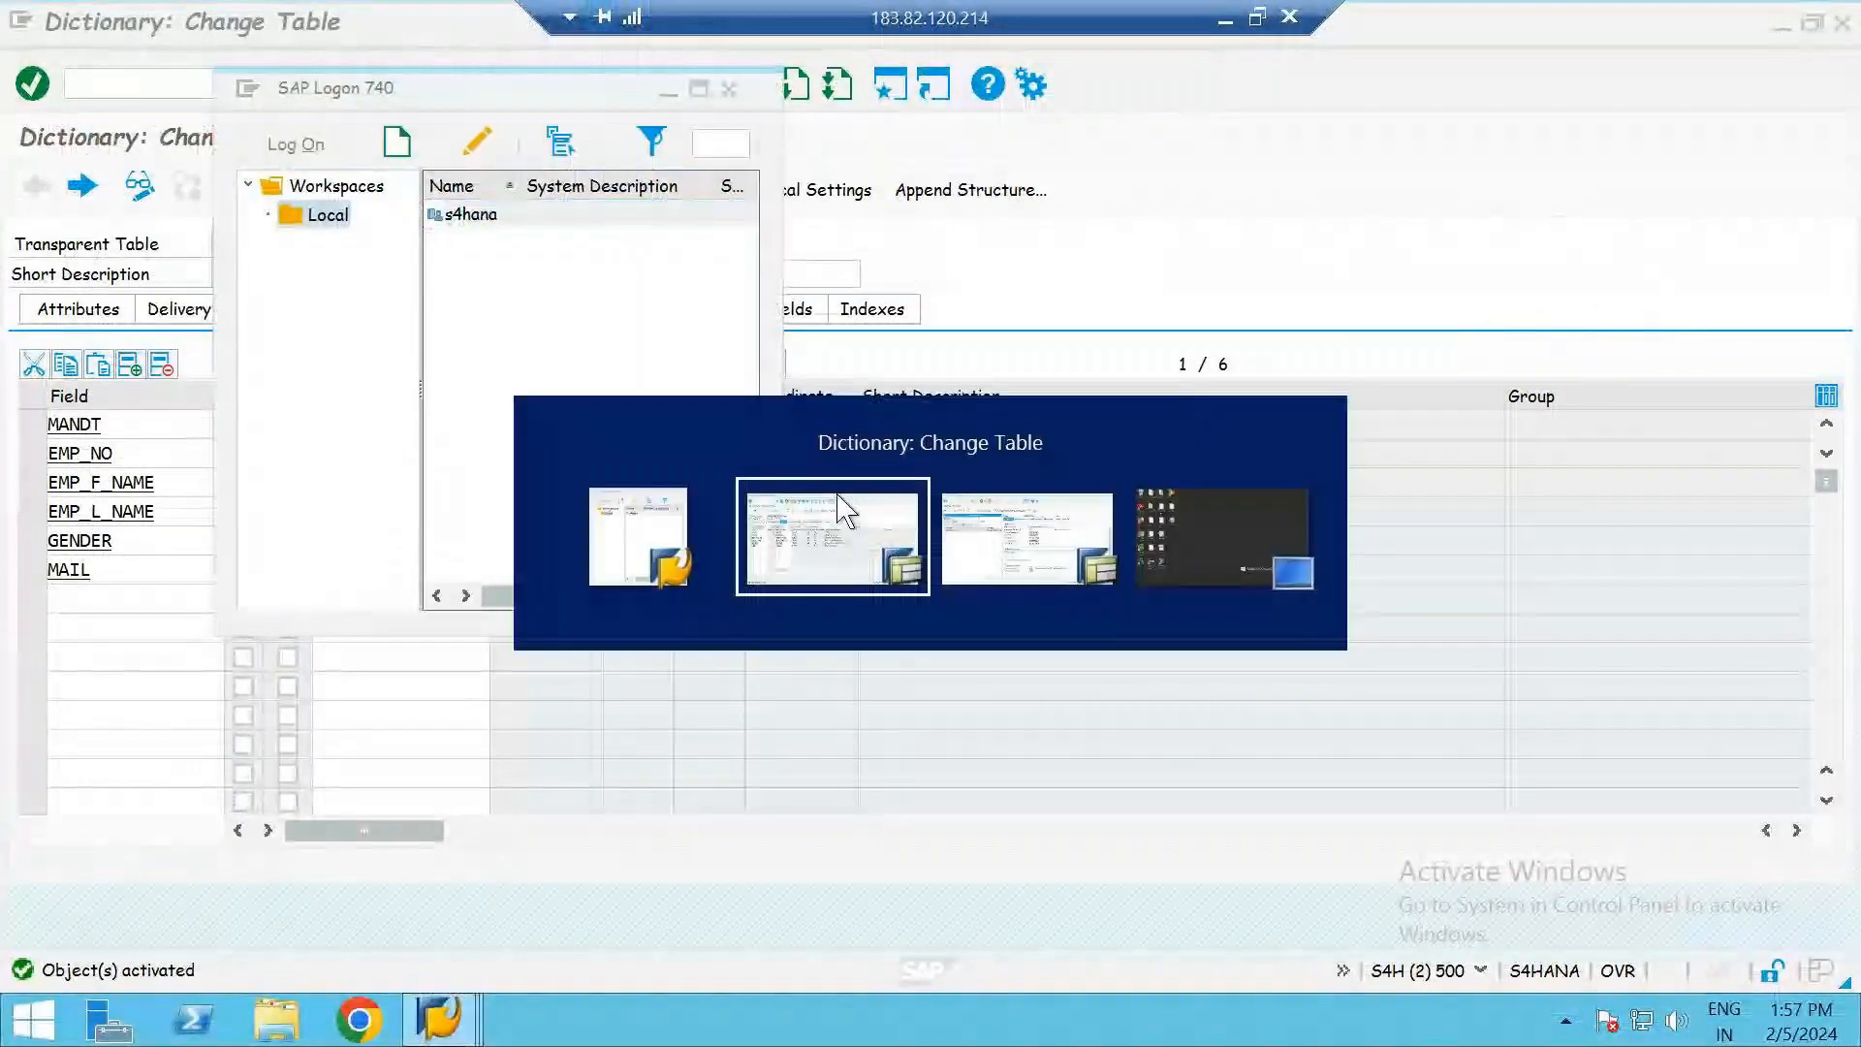
{"action": "left_click", "coordinate": [1224, 18]}
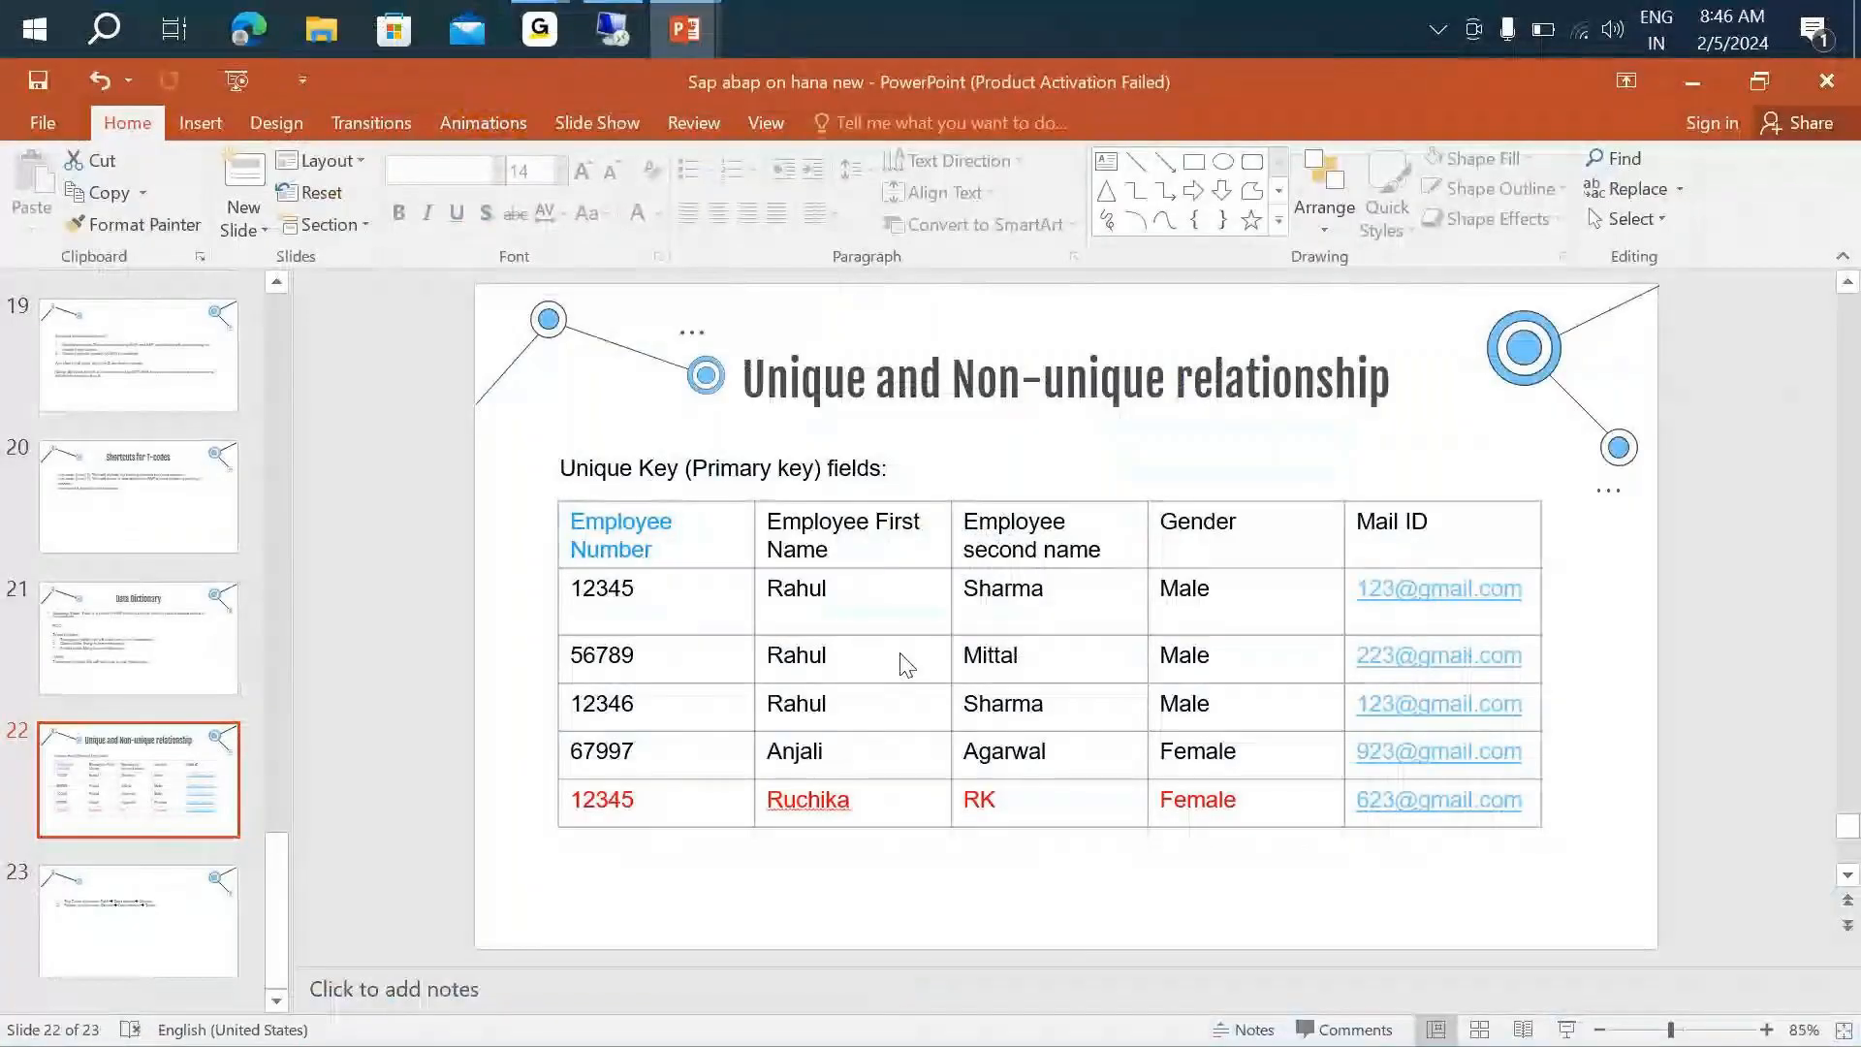
{"action": "key", "text": "alt+Tab"}
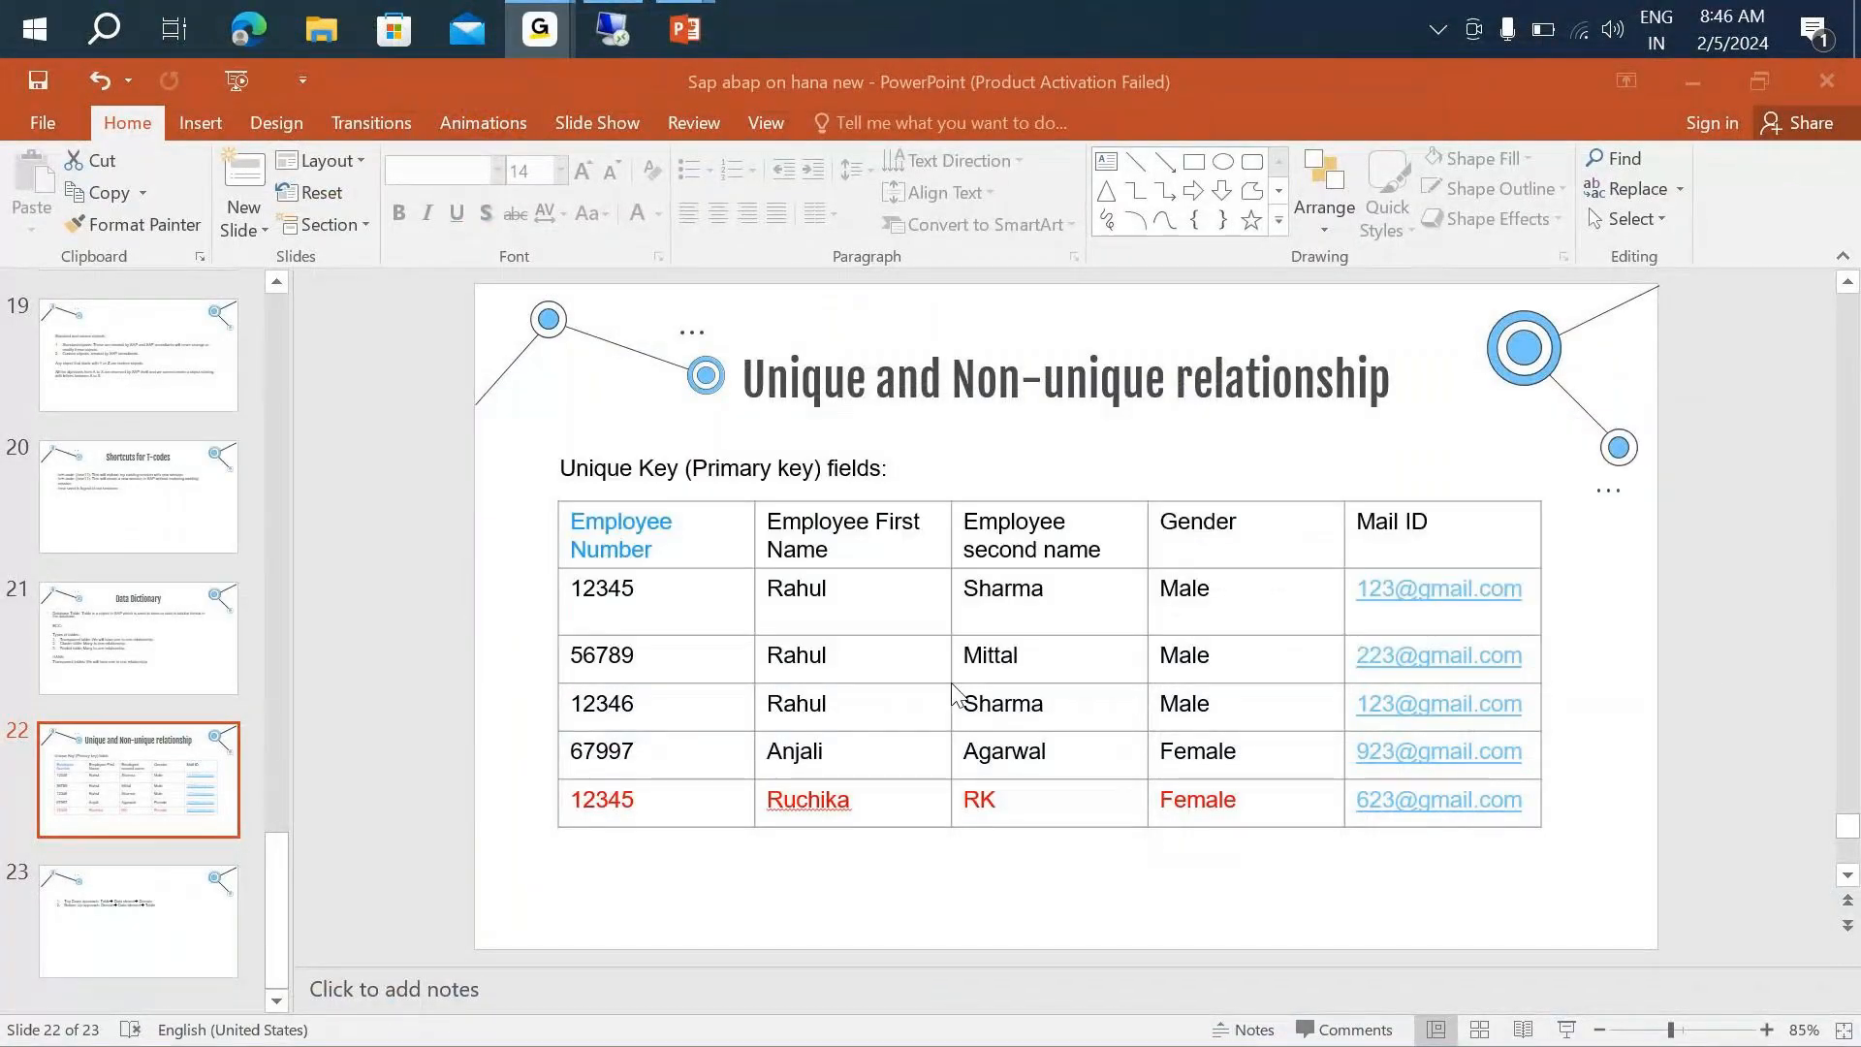
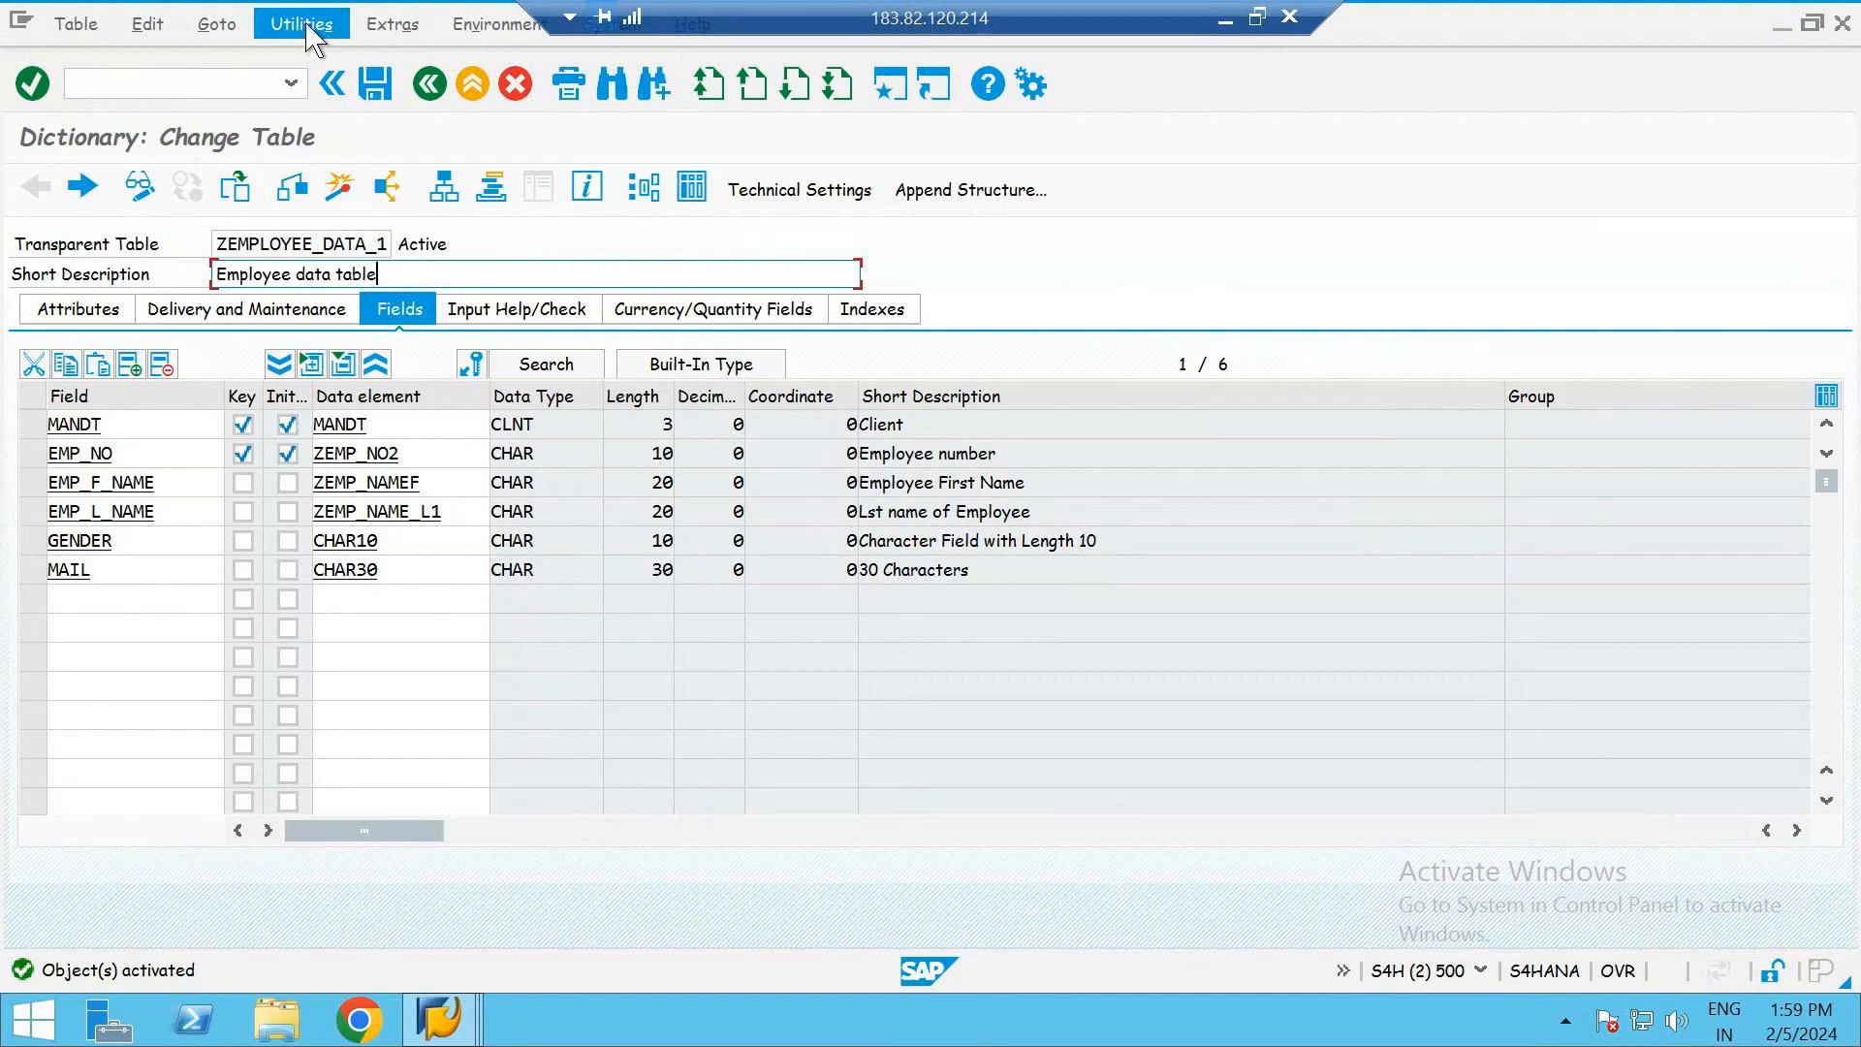
- Open the Table Maintenance Generator for ZEMPLOYEE_DATA_1 and choose &NC& (w/o auth. group) as the authorization group
{"action": "left_click", "coordinate": [302, 25]}
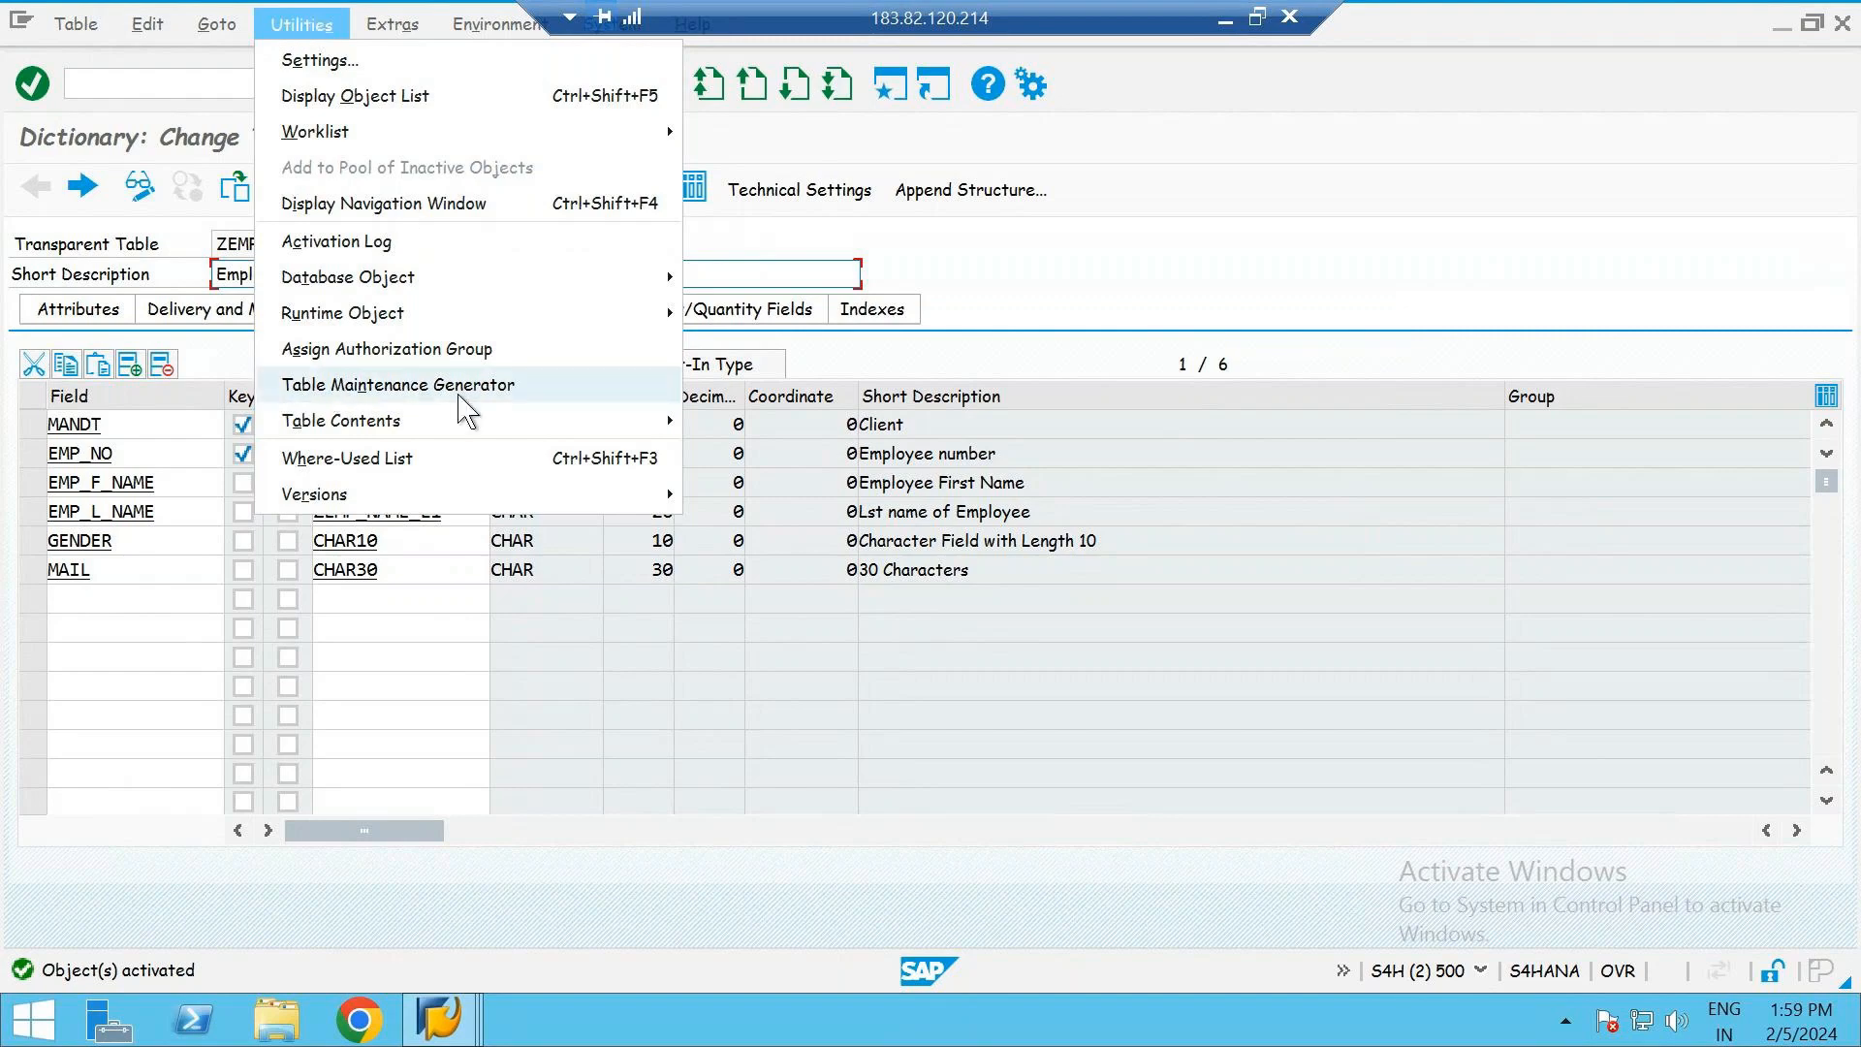
{"action": "left_click", "coordinate": [550, 401]}
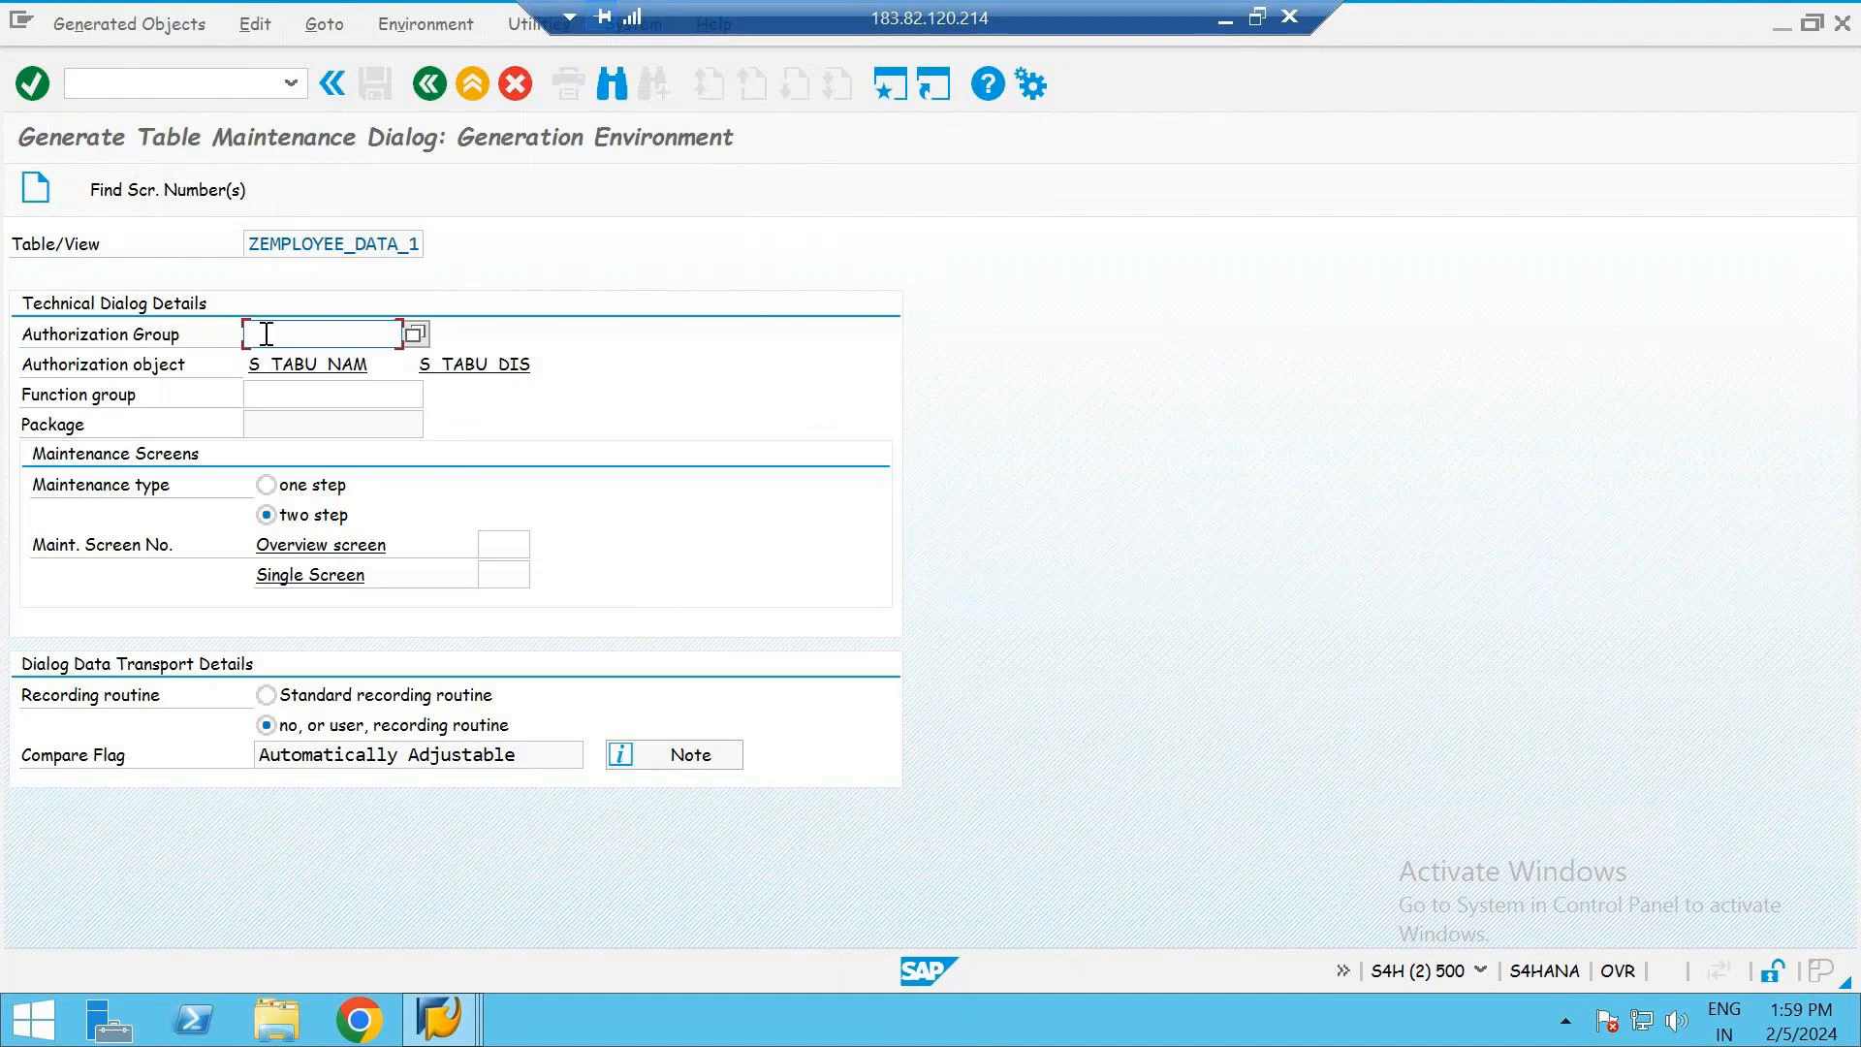
{"action": "type", "text": "&NC&"}
{"action": "left_click", "coordinate": [427, 333]}
{"action": "left_click", "coordinate": [384, 333]}
{"action": "left_click", "coordinate": [408, 338]}
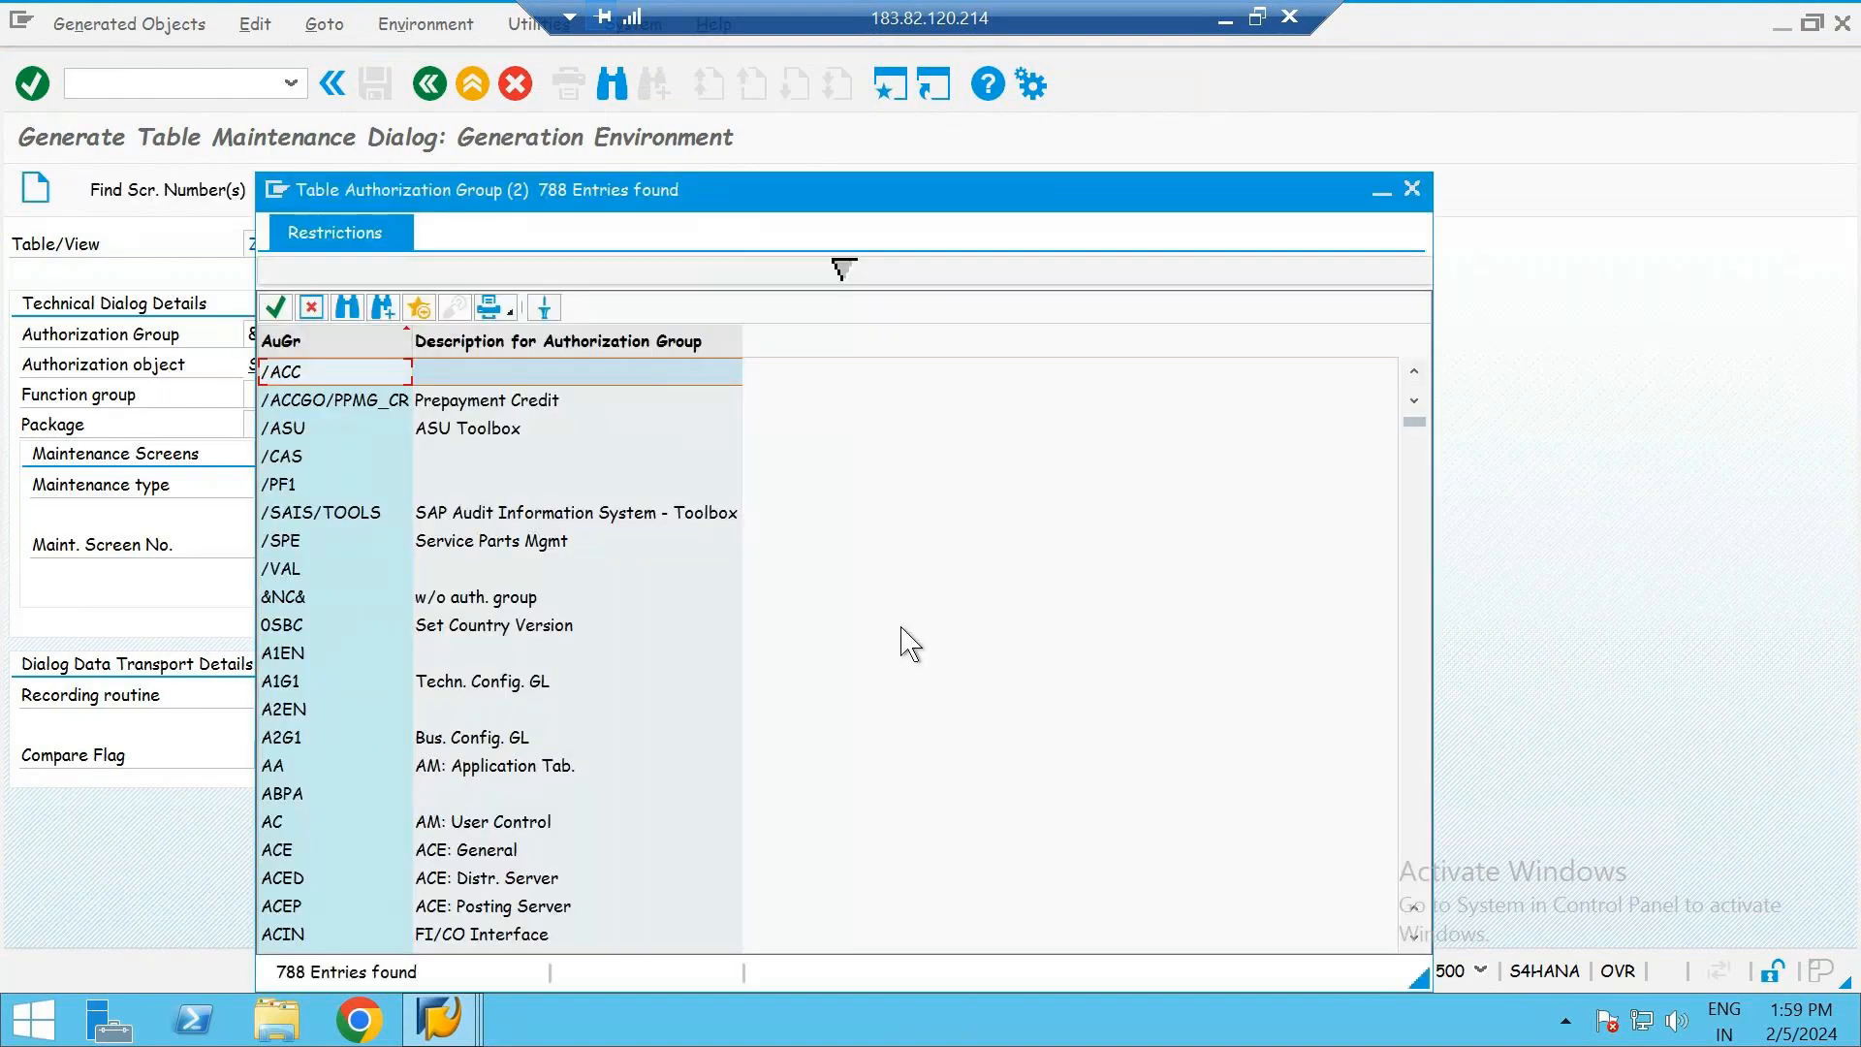
{"action": "left_click", "coordinate": [447, 600]}
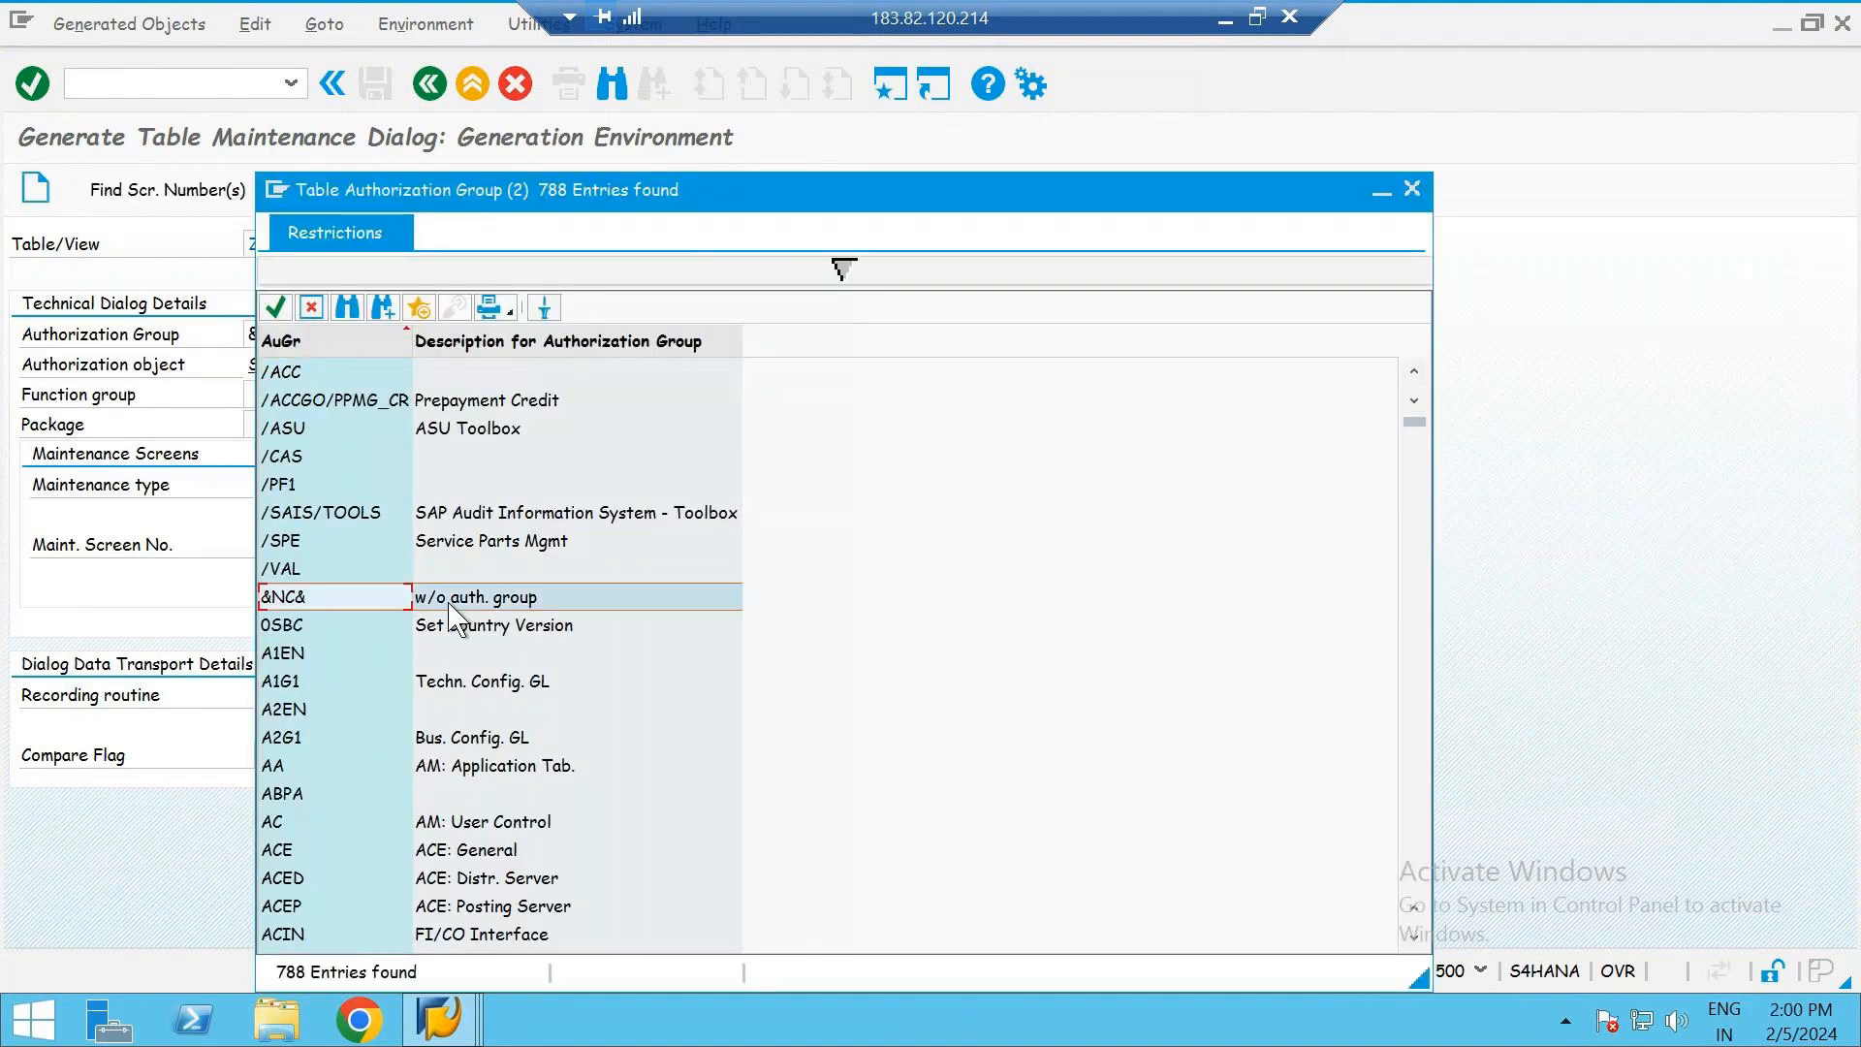
{"action": "double_click", "coordinate": [491, 606]}
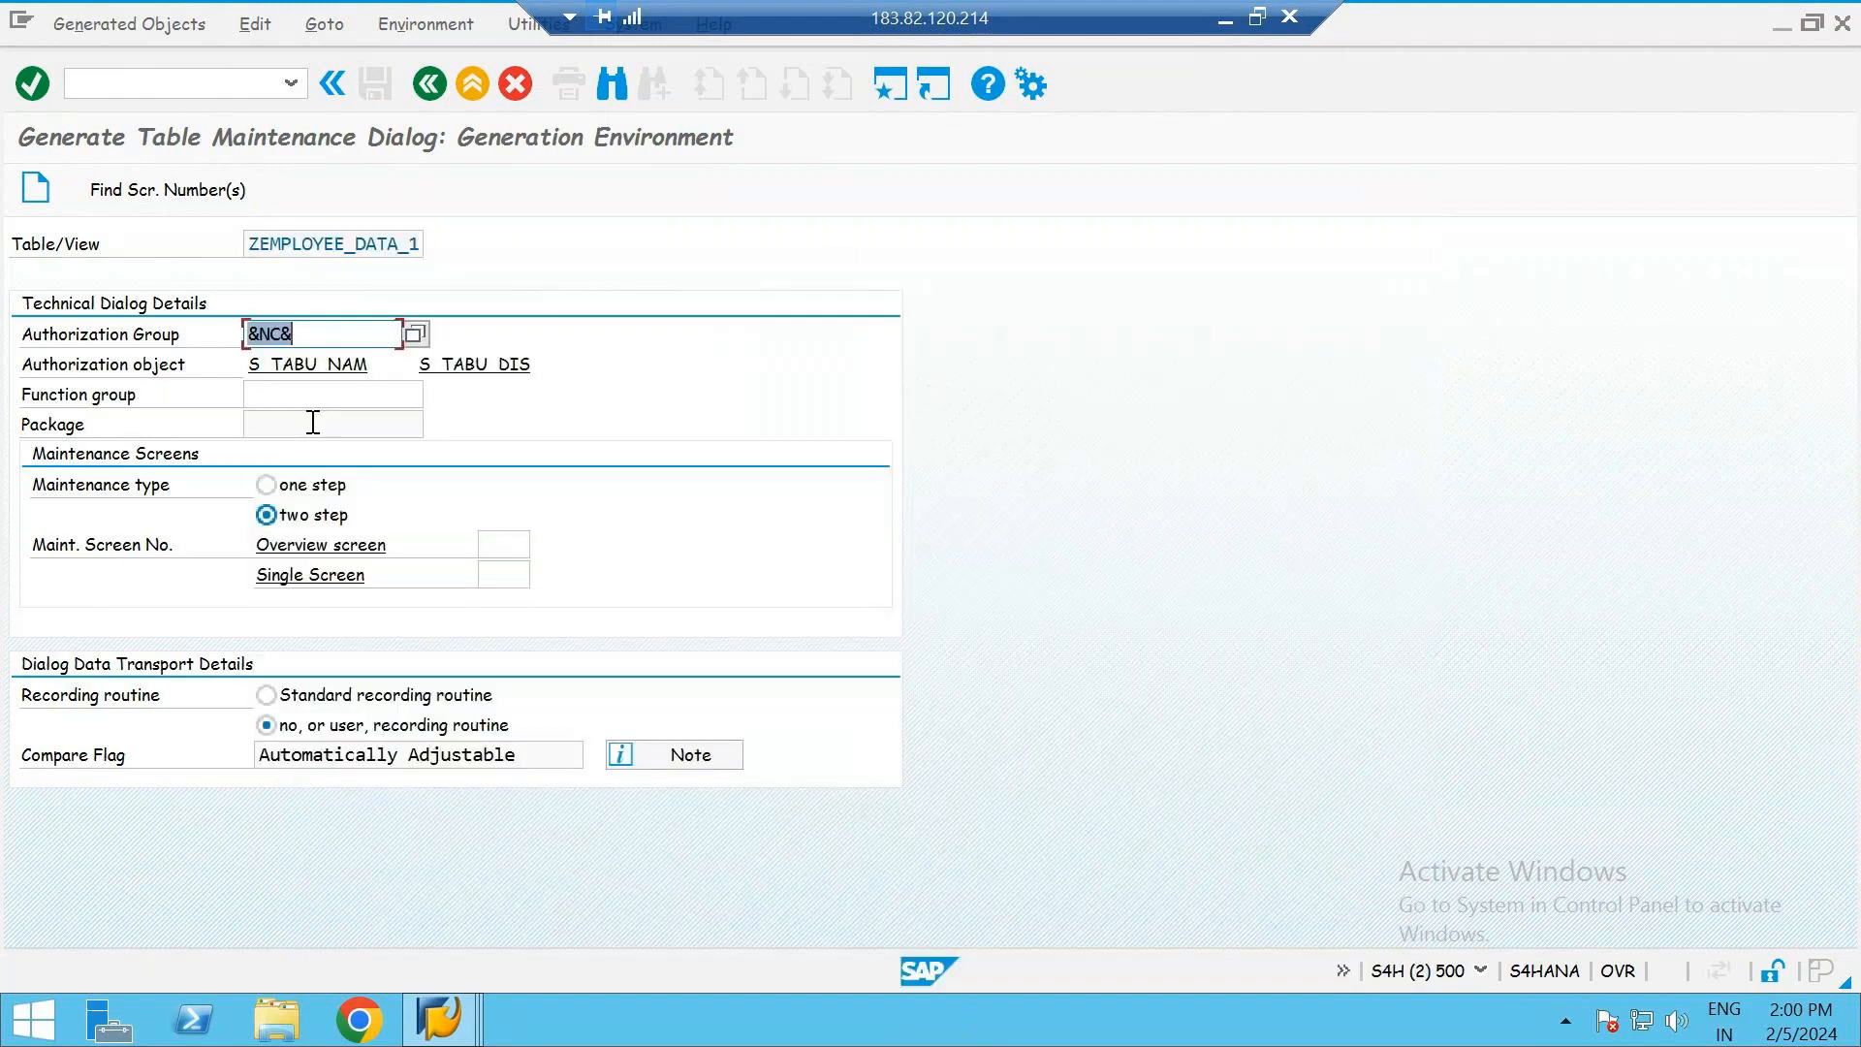
{"action": "left_click", "coordinate": [311, 335]}
- Copy the table name ZEMPLOYEE_DATA_1 into the function group
{"action": "left_click", "coordinate": [355, 243]}
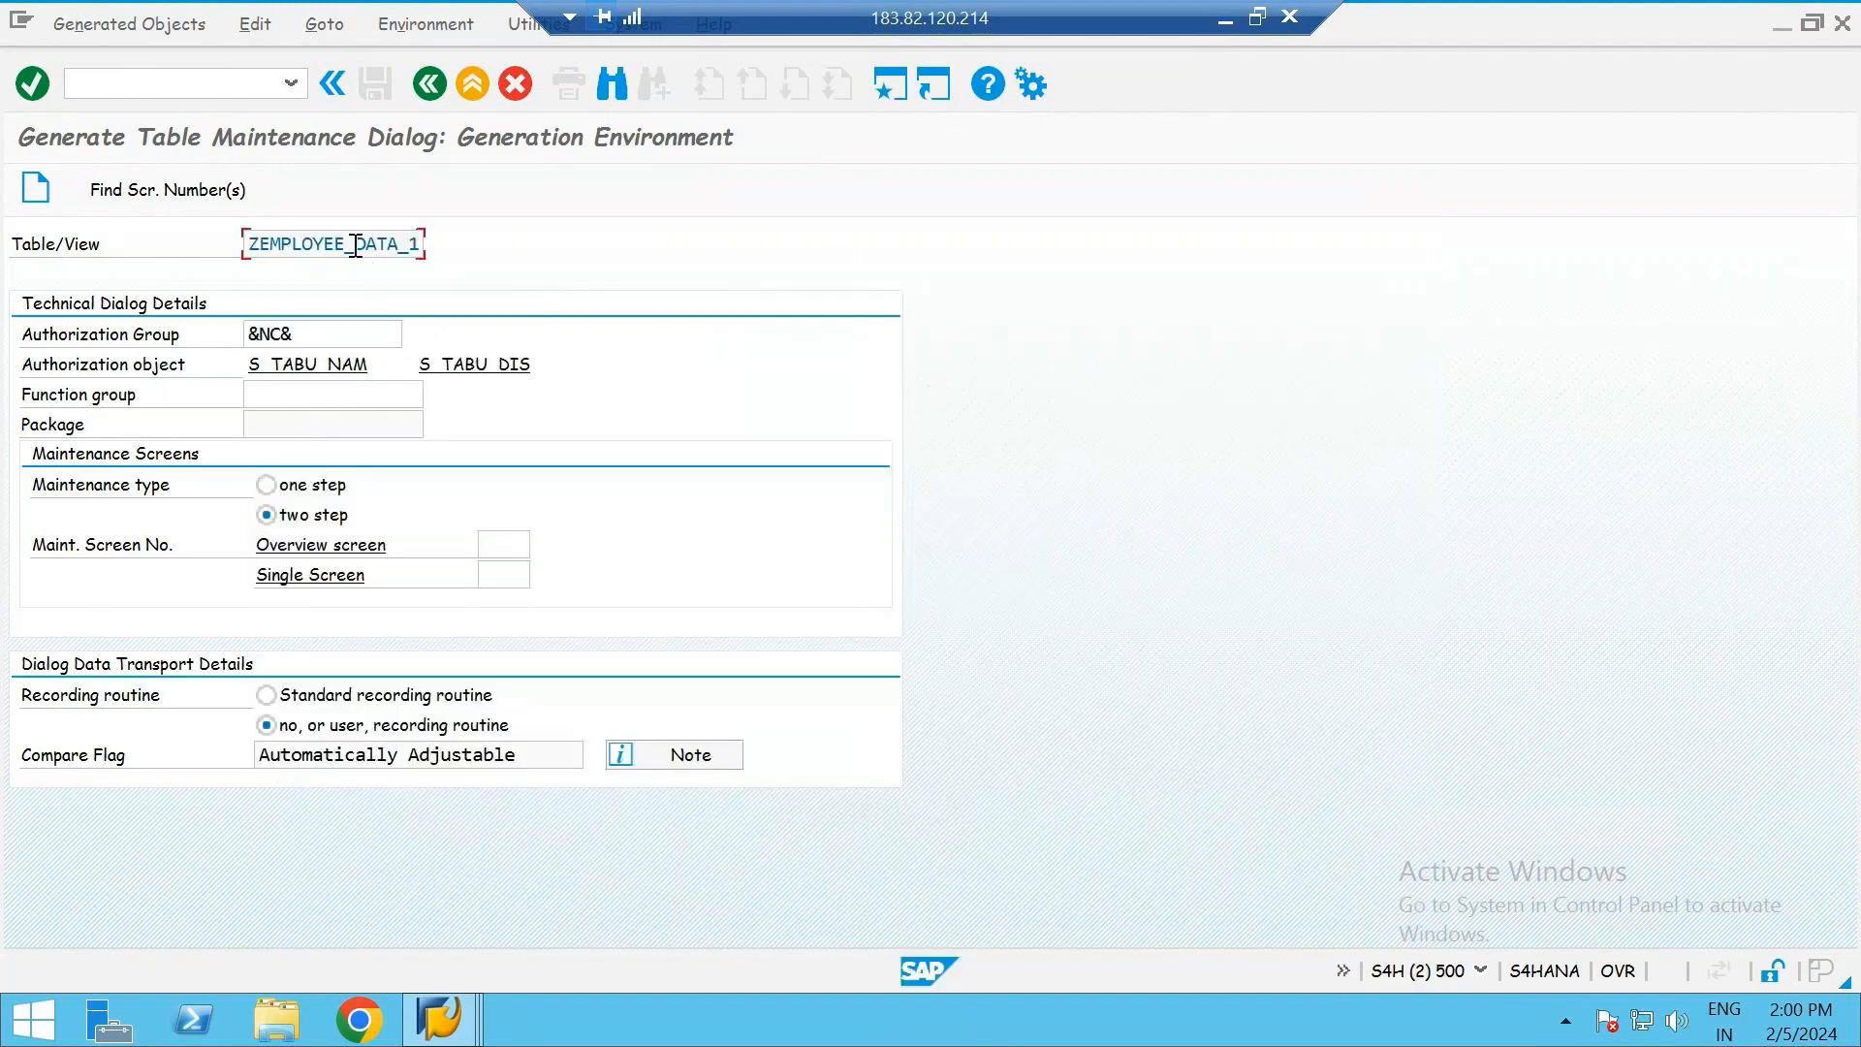
{"action": "left_click_drag", "start_coordinate": [421, 243], "coordinate": [238, 244]}
{"action": "key", "text": "ctrl+c"}
{"action": "left_click", "coordinate": [291, 392]}
{"action": "key", "text": "ctrl+v"}
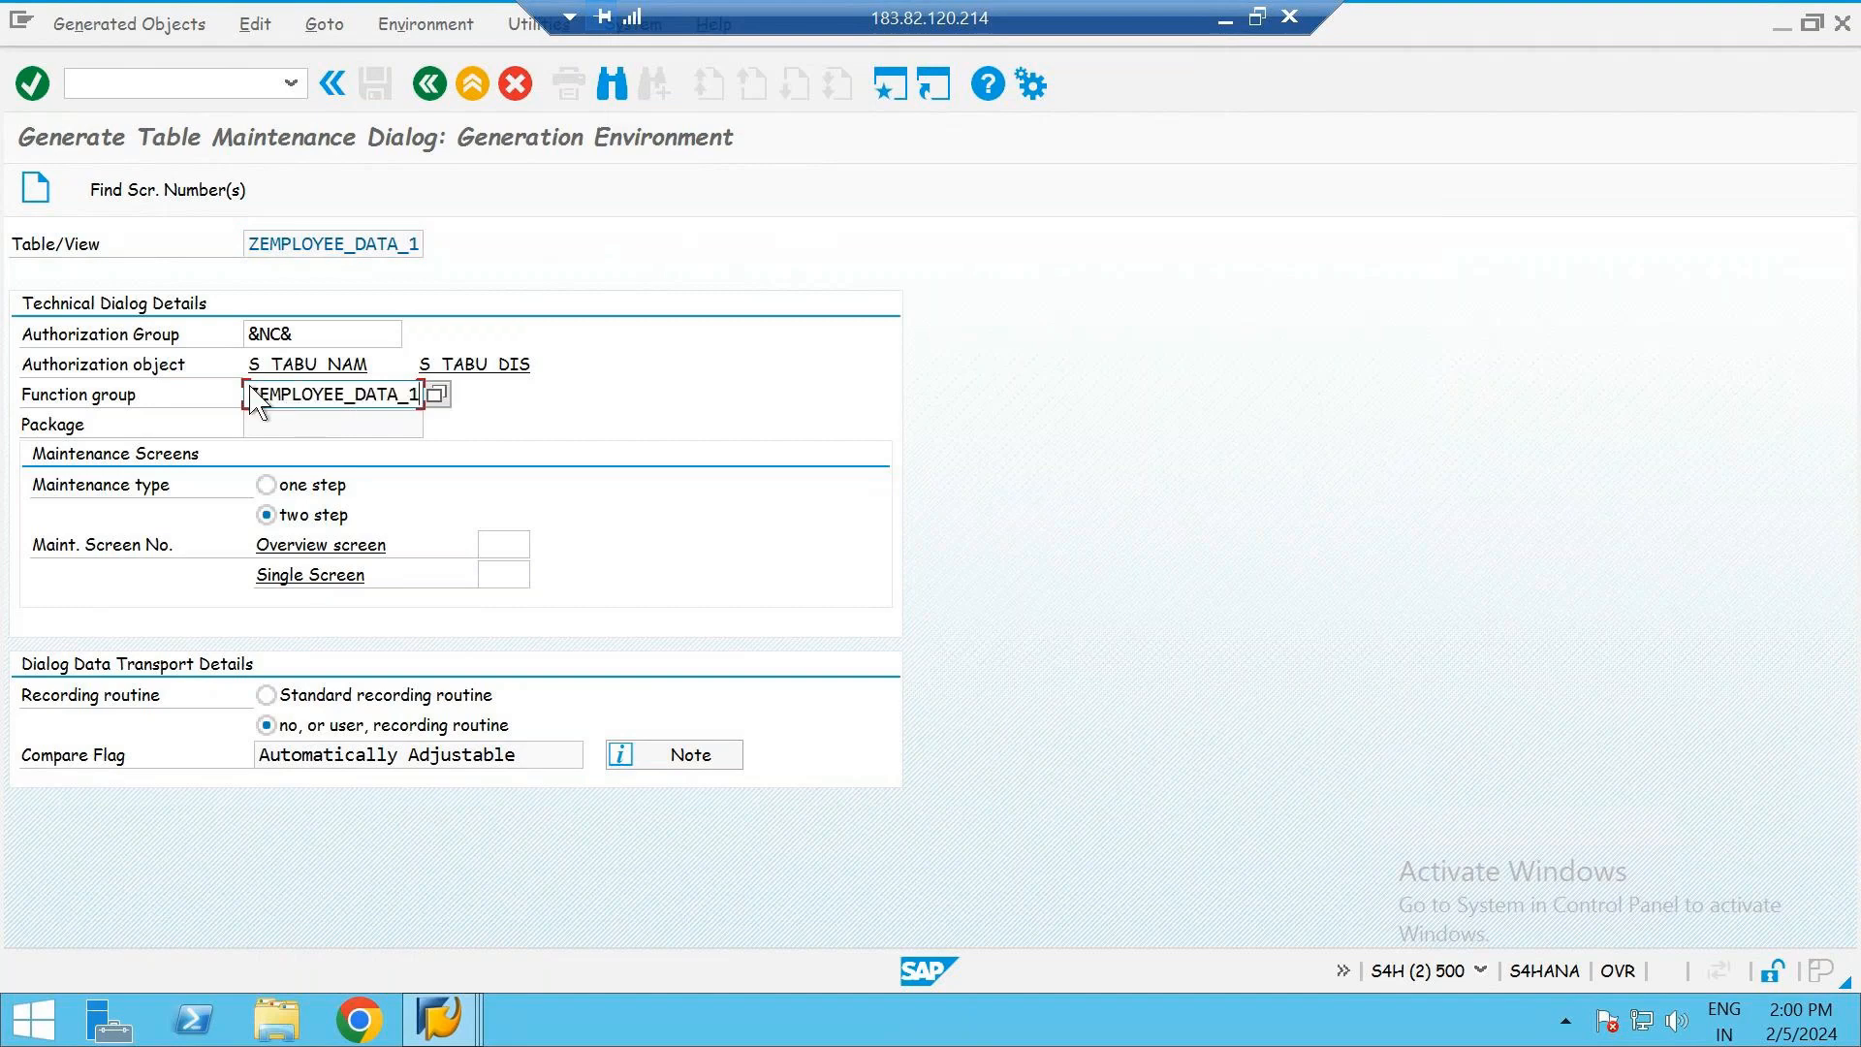
- Configure one-step maintenance with overview screen number 1 and the standard recording routine
{"action": "left_click", "coordinate": [269, 489]}
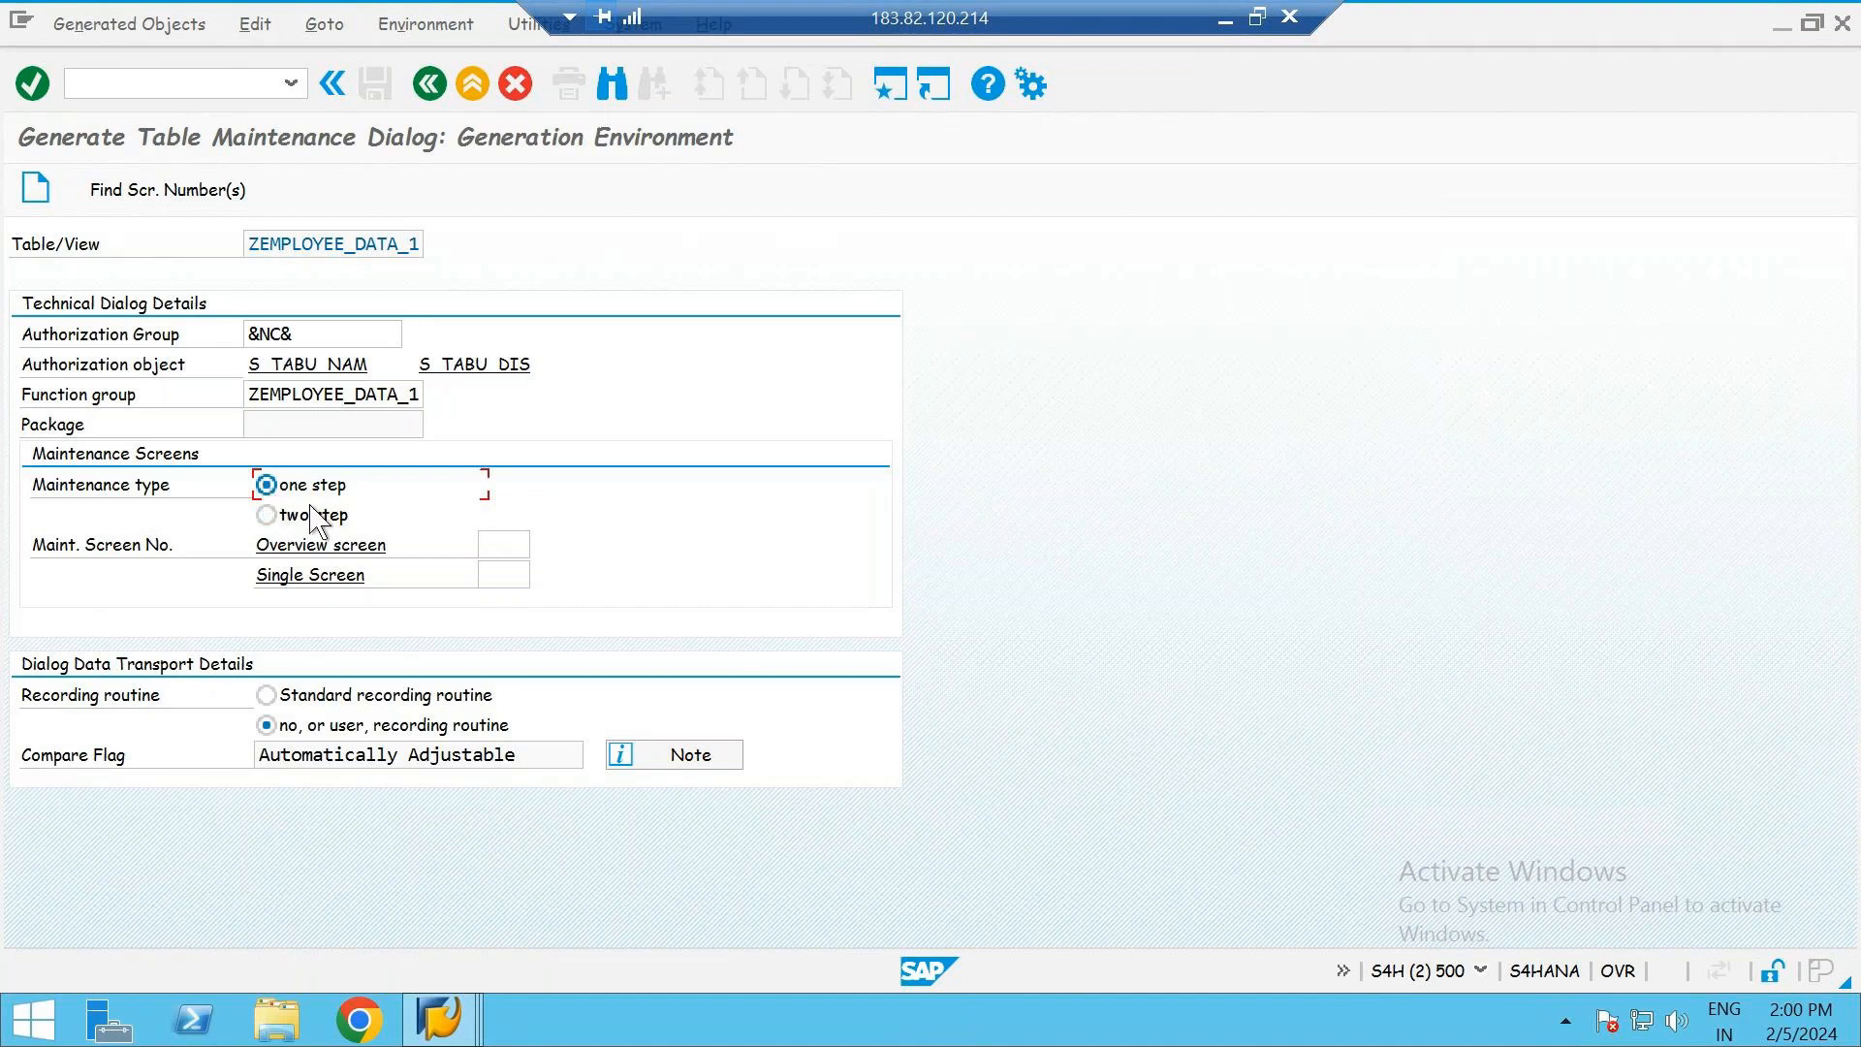
{"action": "left_click", "coordinate": [491, 543]}
{"action": "type", "text": "1"}
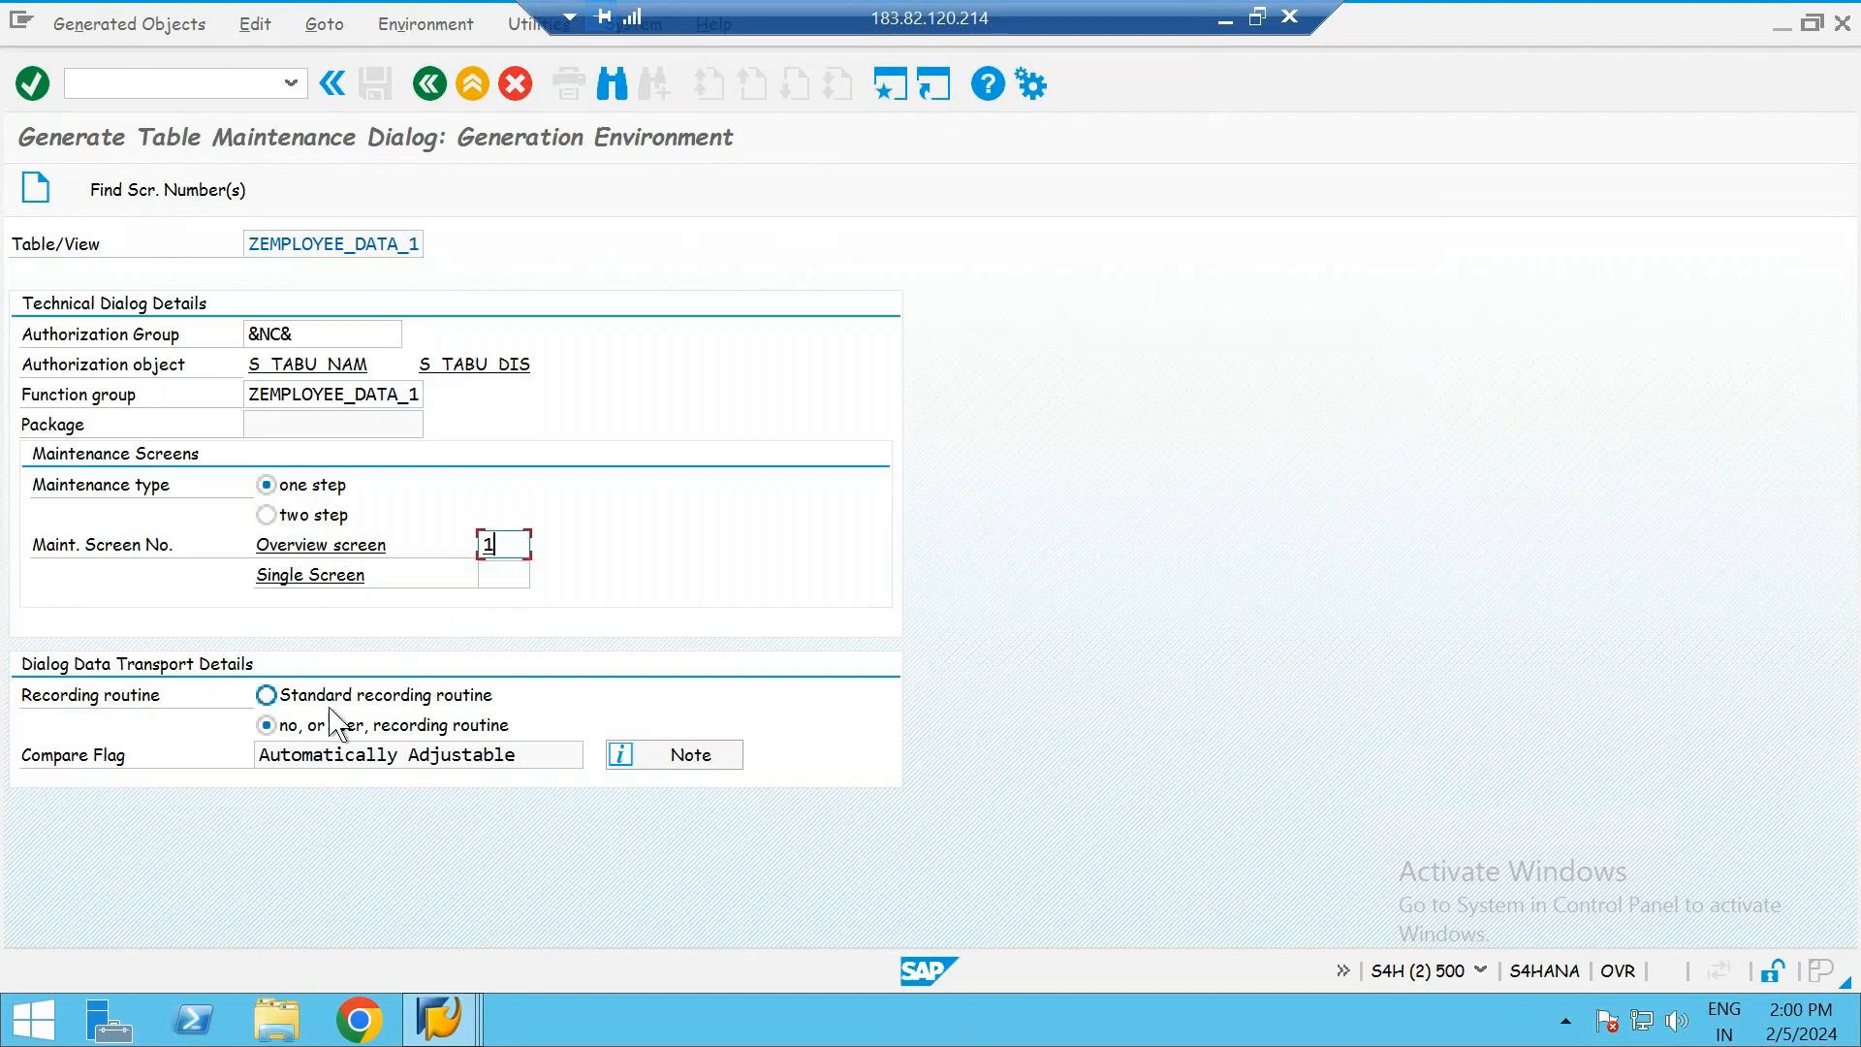
{"action": "left_click", "coordinate": [267, 695]}
- Generate the maintenance dialog, assigning its objects to package $TMP as local objects, and return to the table definition
{"action": "left_click", "coordinate": [46, 194]}
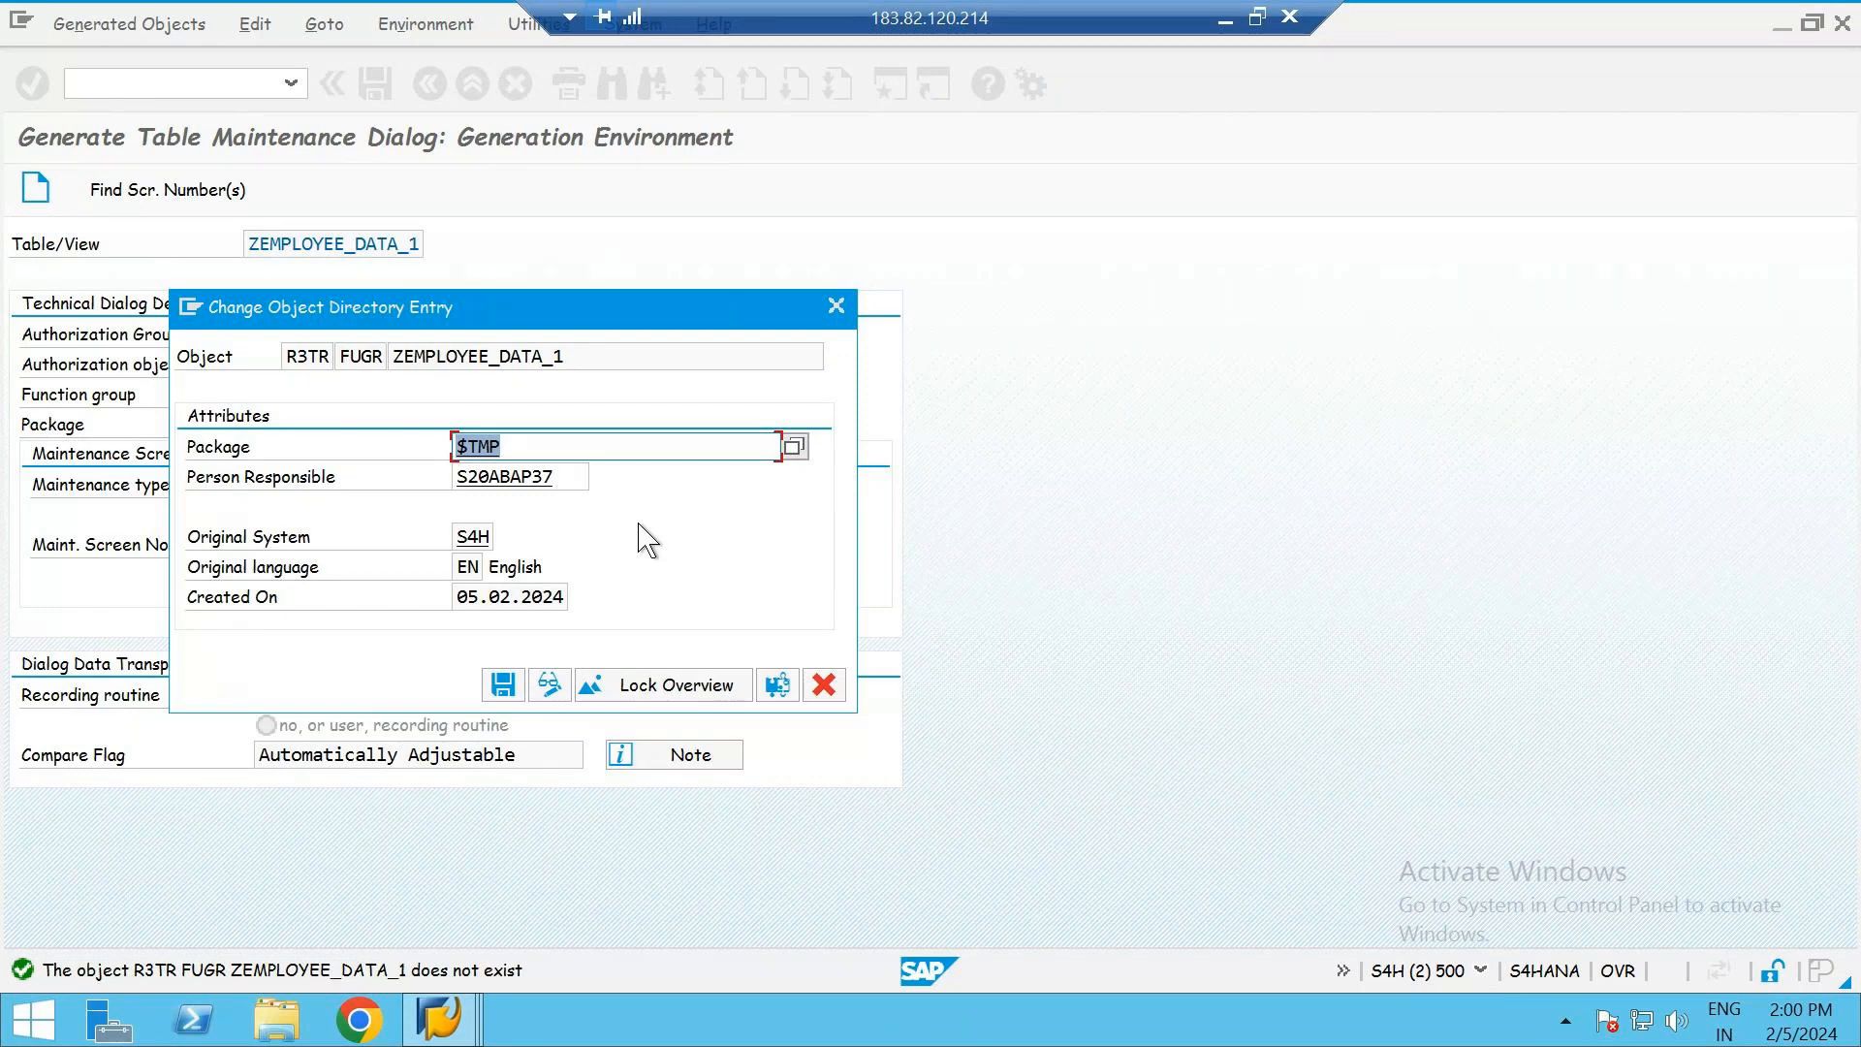
{"action": "left_click", "coordinate": [542, 449]}
{"action": "left_click", "coordinate": [503, 685]}
{"action": "left_click", "coordinate": [503, 685]}
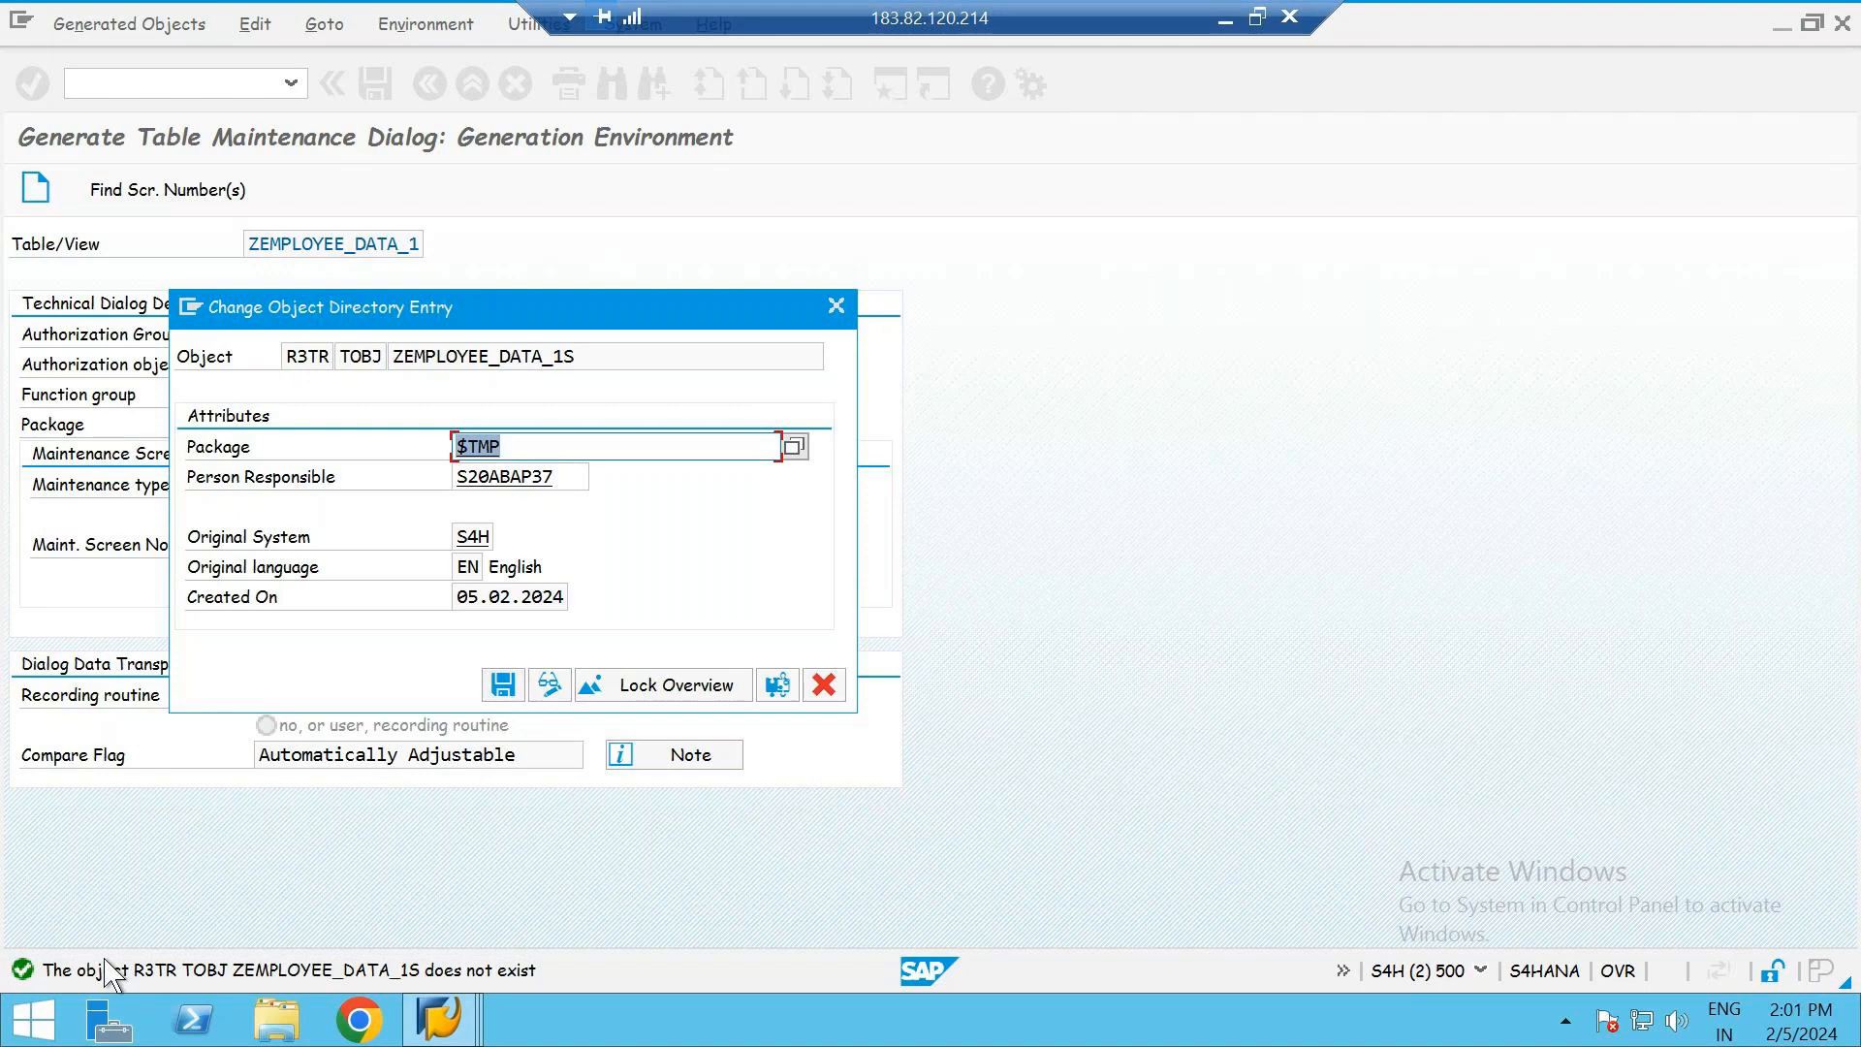
{"action": "left_click", "coordinate": [503, 685]}
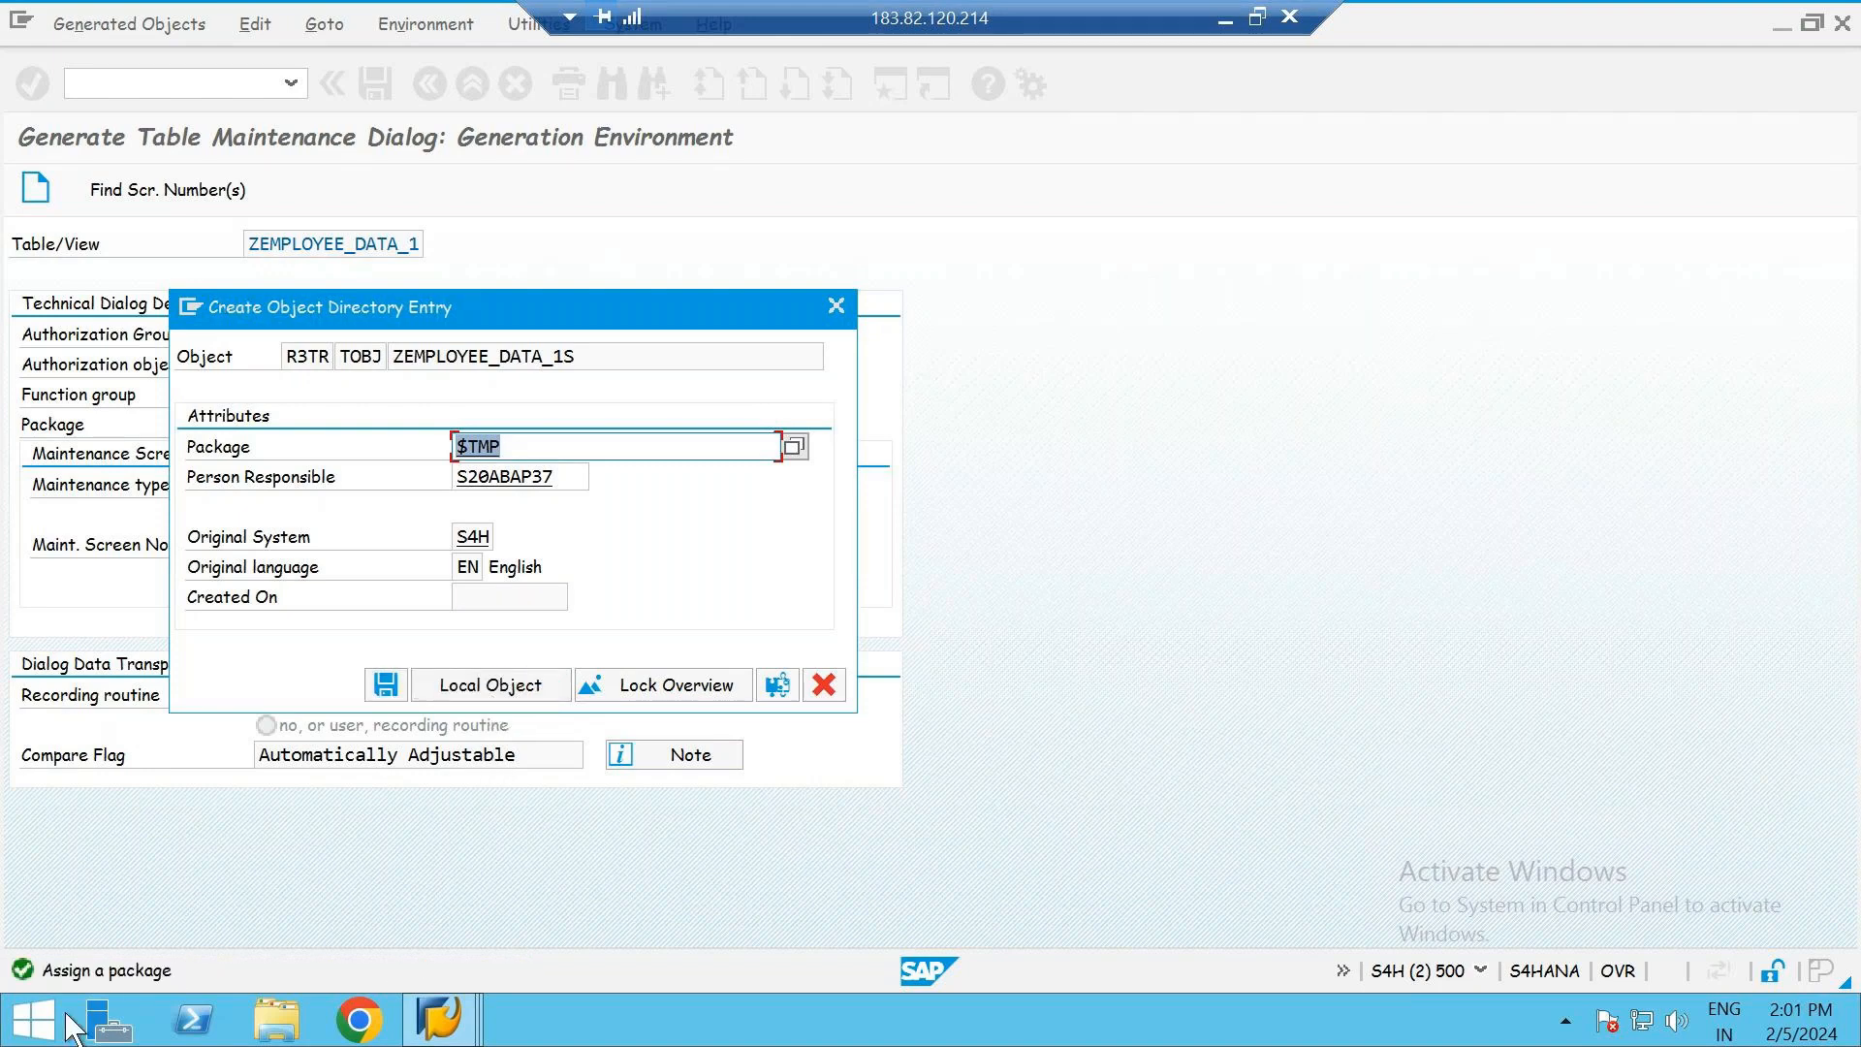
{"action": "left_click", "coordinate": [494, 685]}
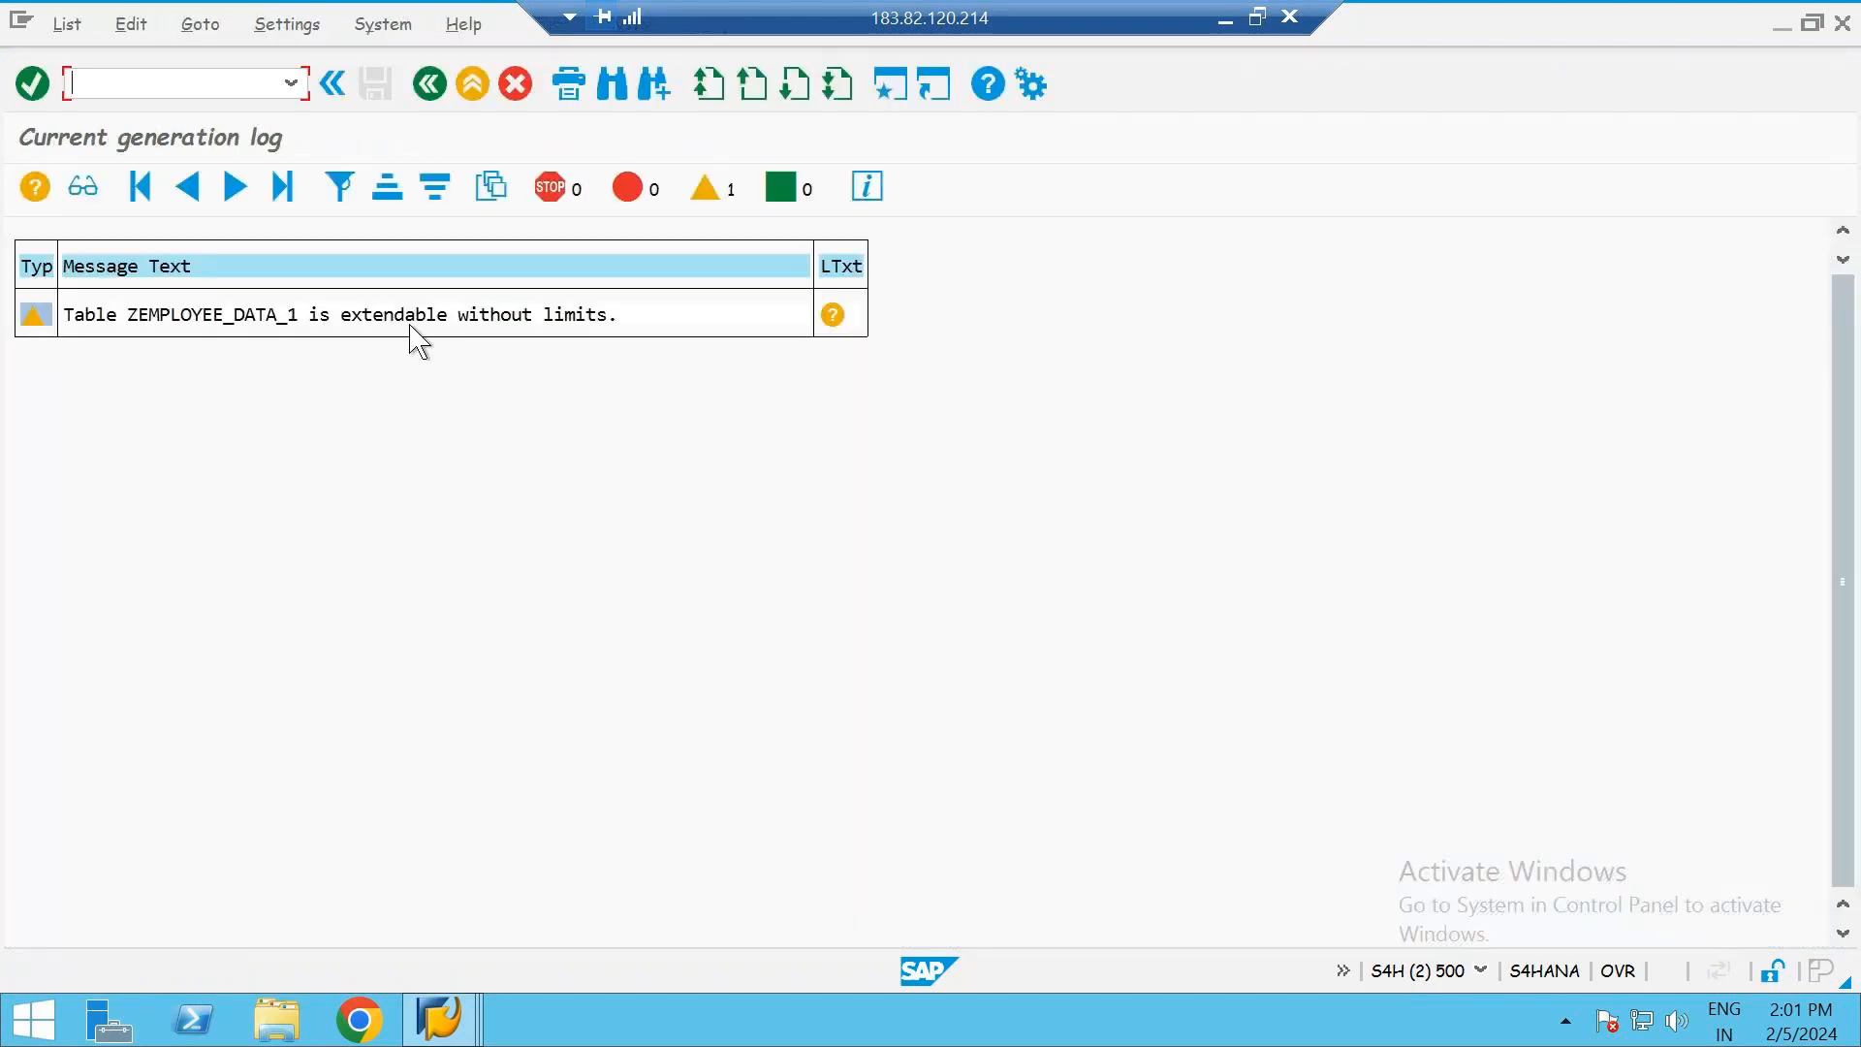
{"action": "left_click", "coordinate": [433, 89]}
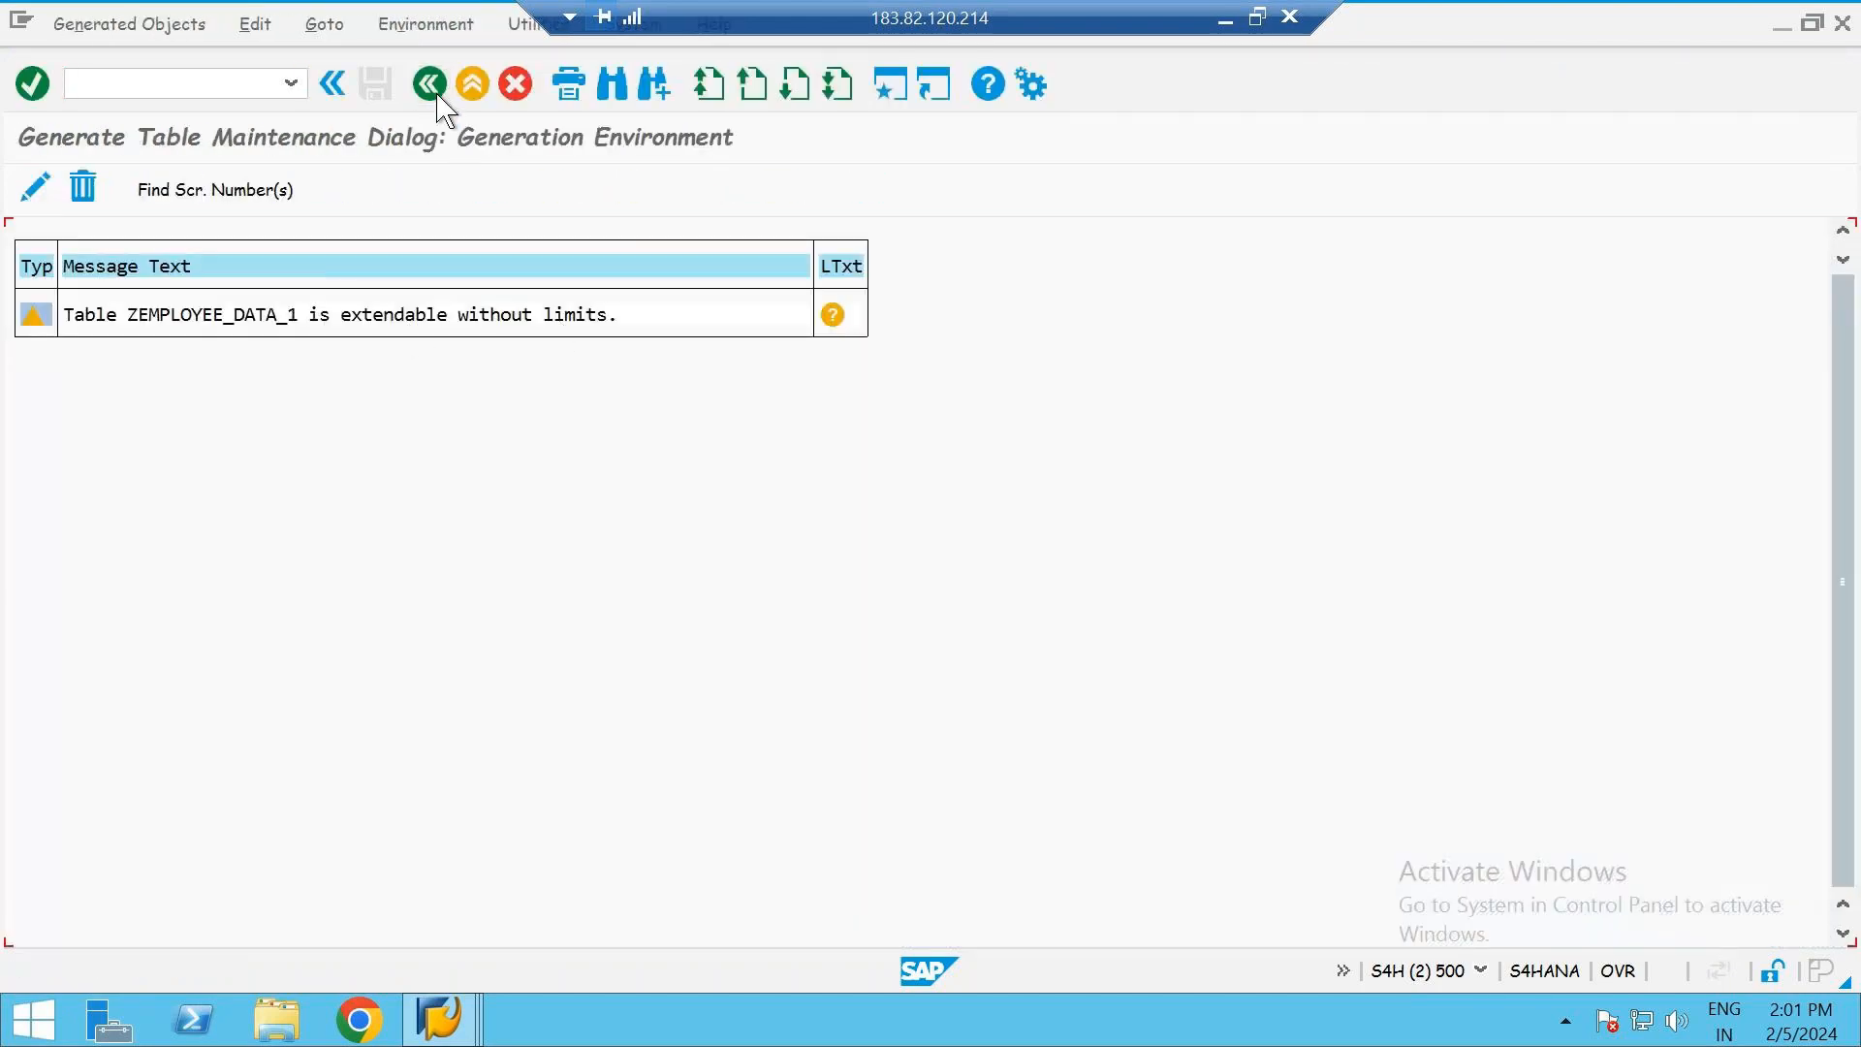
{"action": "left_click", "coordinate": [431, 87]}
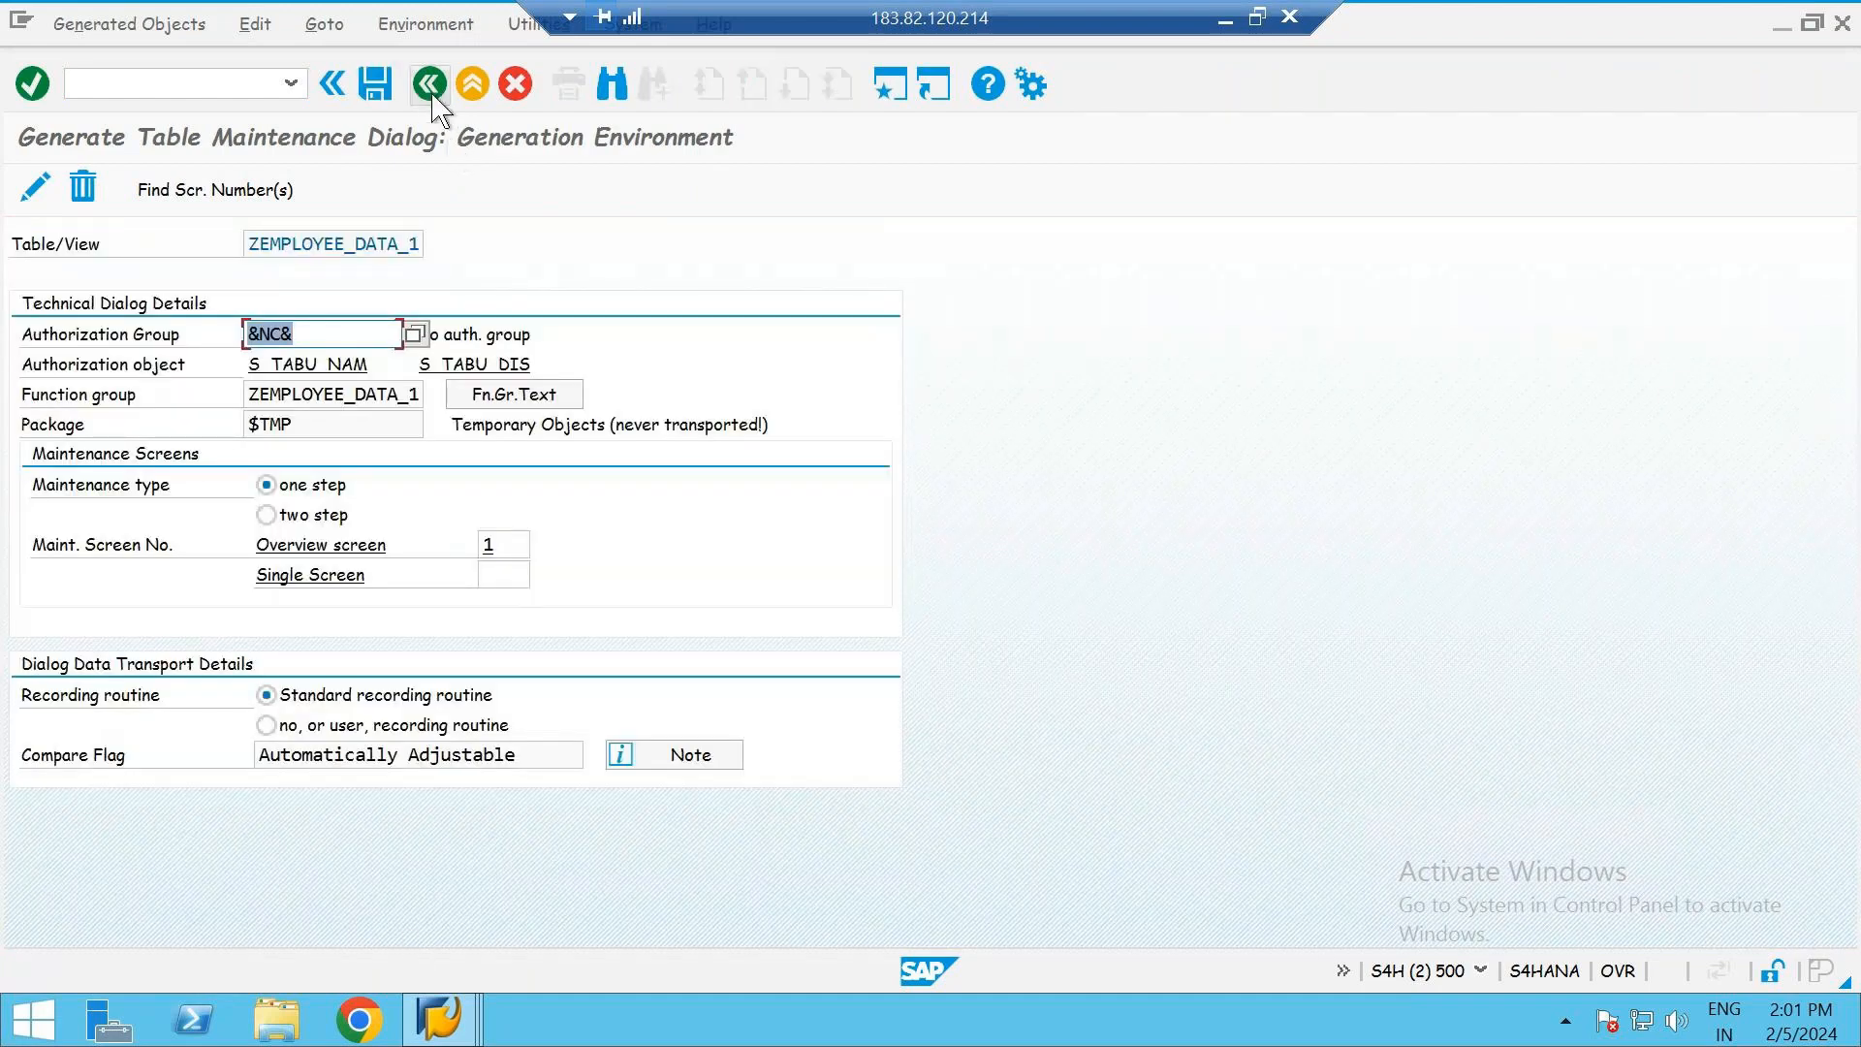
{"action": "left_click", "coordinate": [432, 87]}
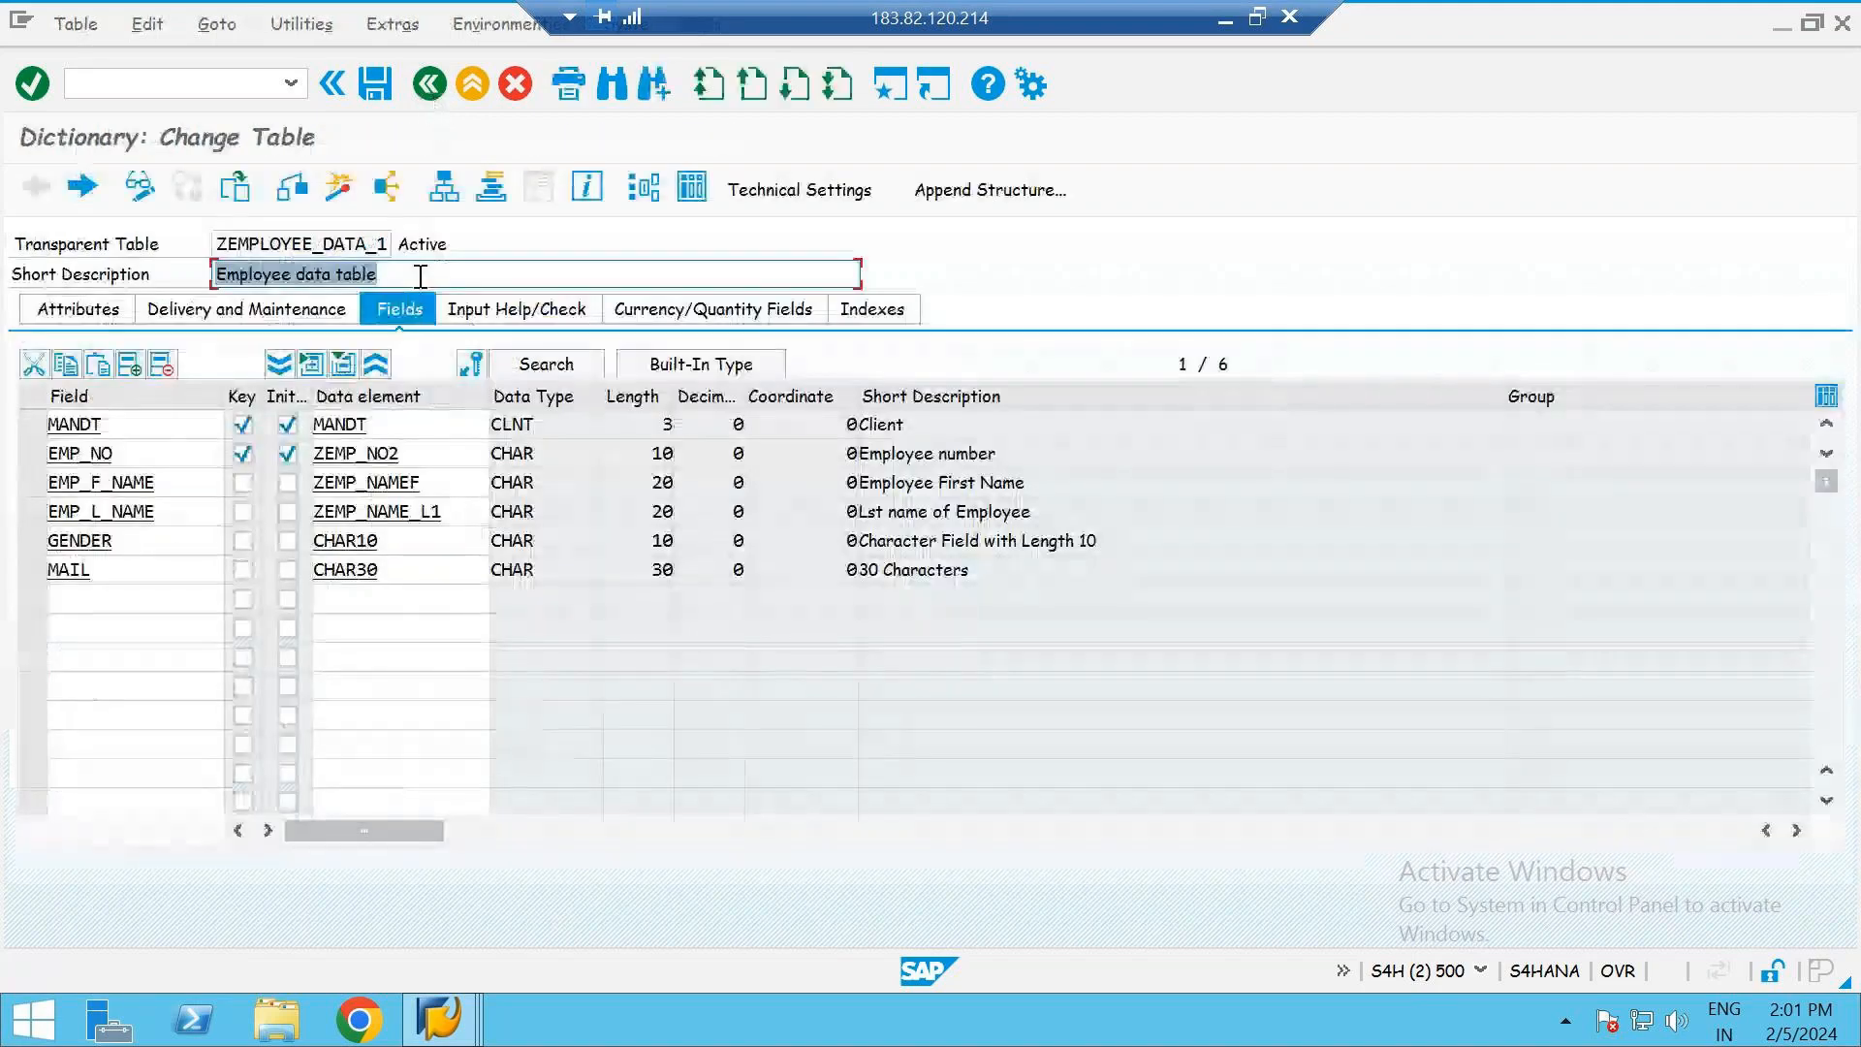
- Reopen the table's maintenance generator settings and review the authorization group, package and its temporary objects description
{"action": "left_click", "coordinate": [495, 274]}
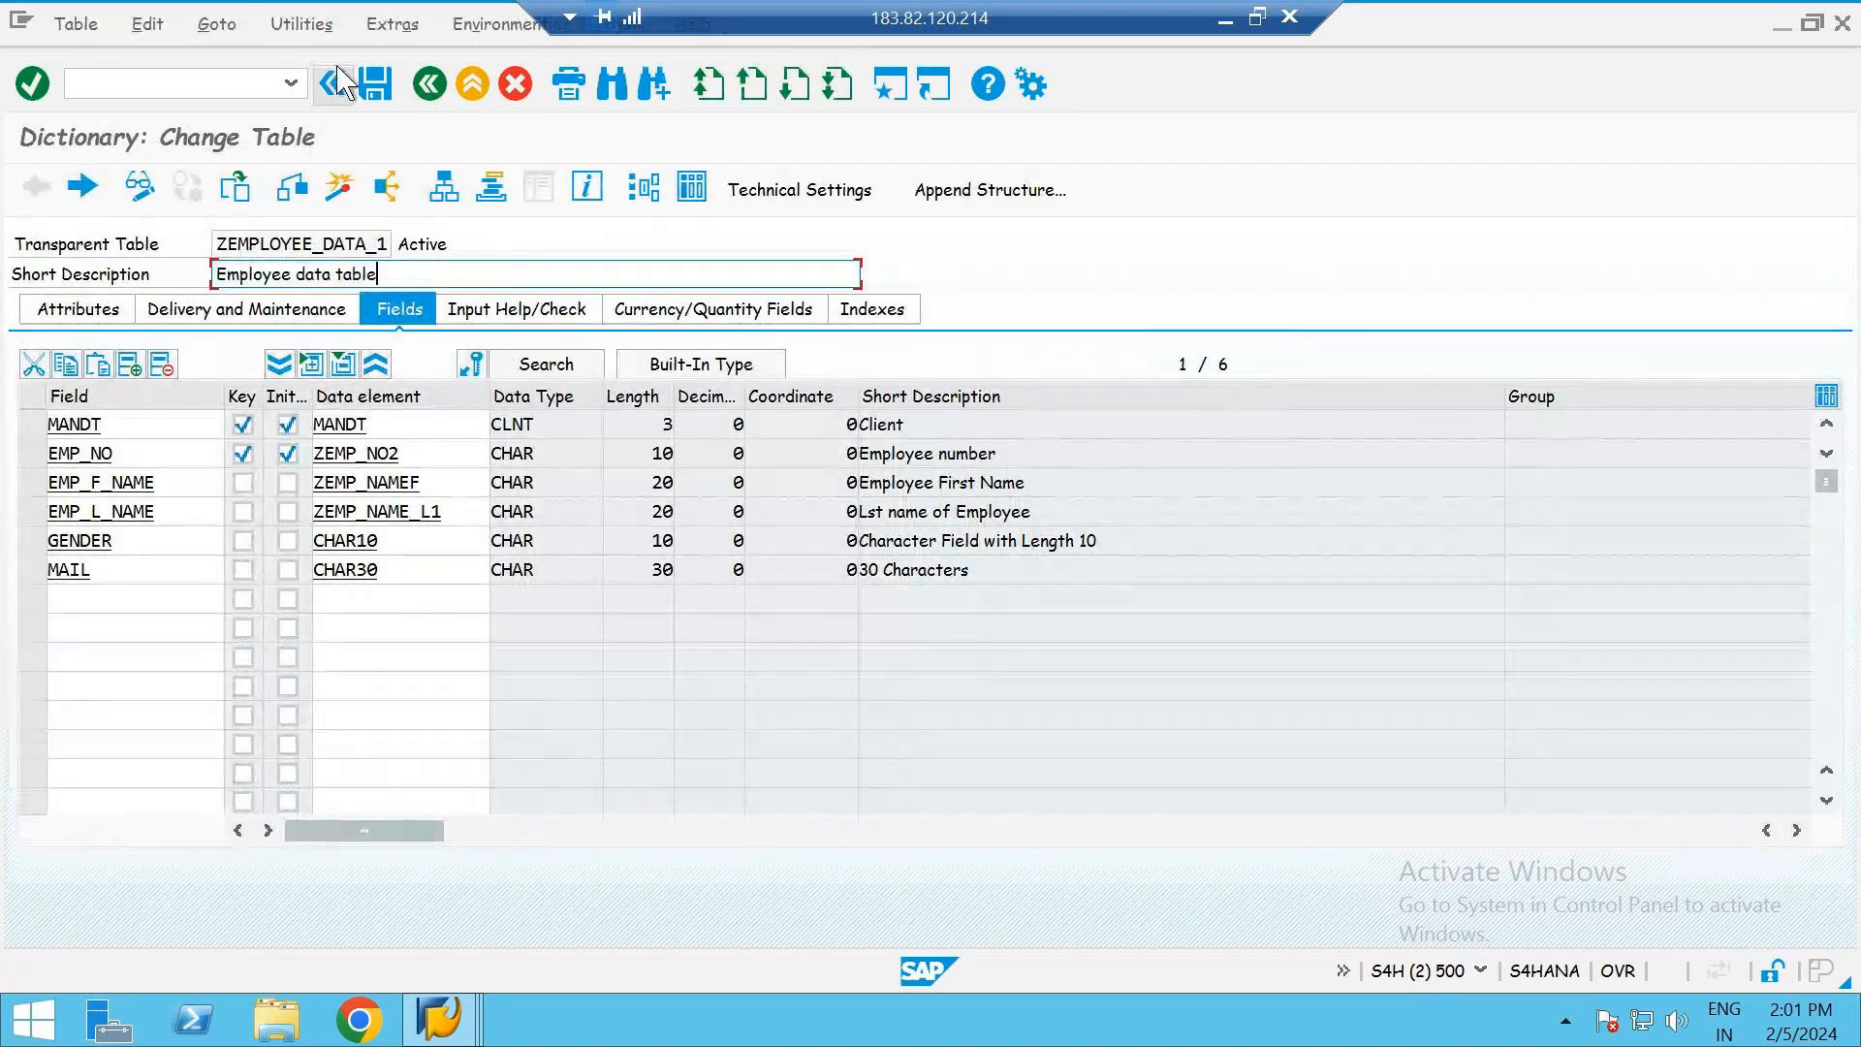
{"action": "left_click", "coordinate": [302, 24]}
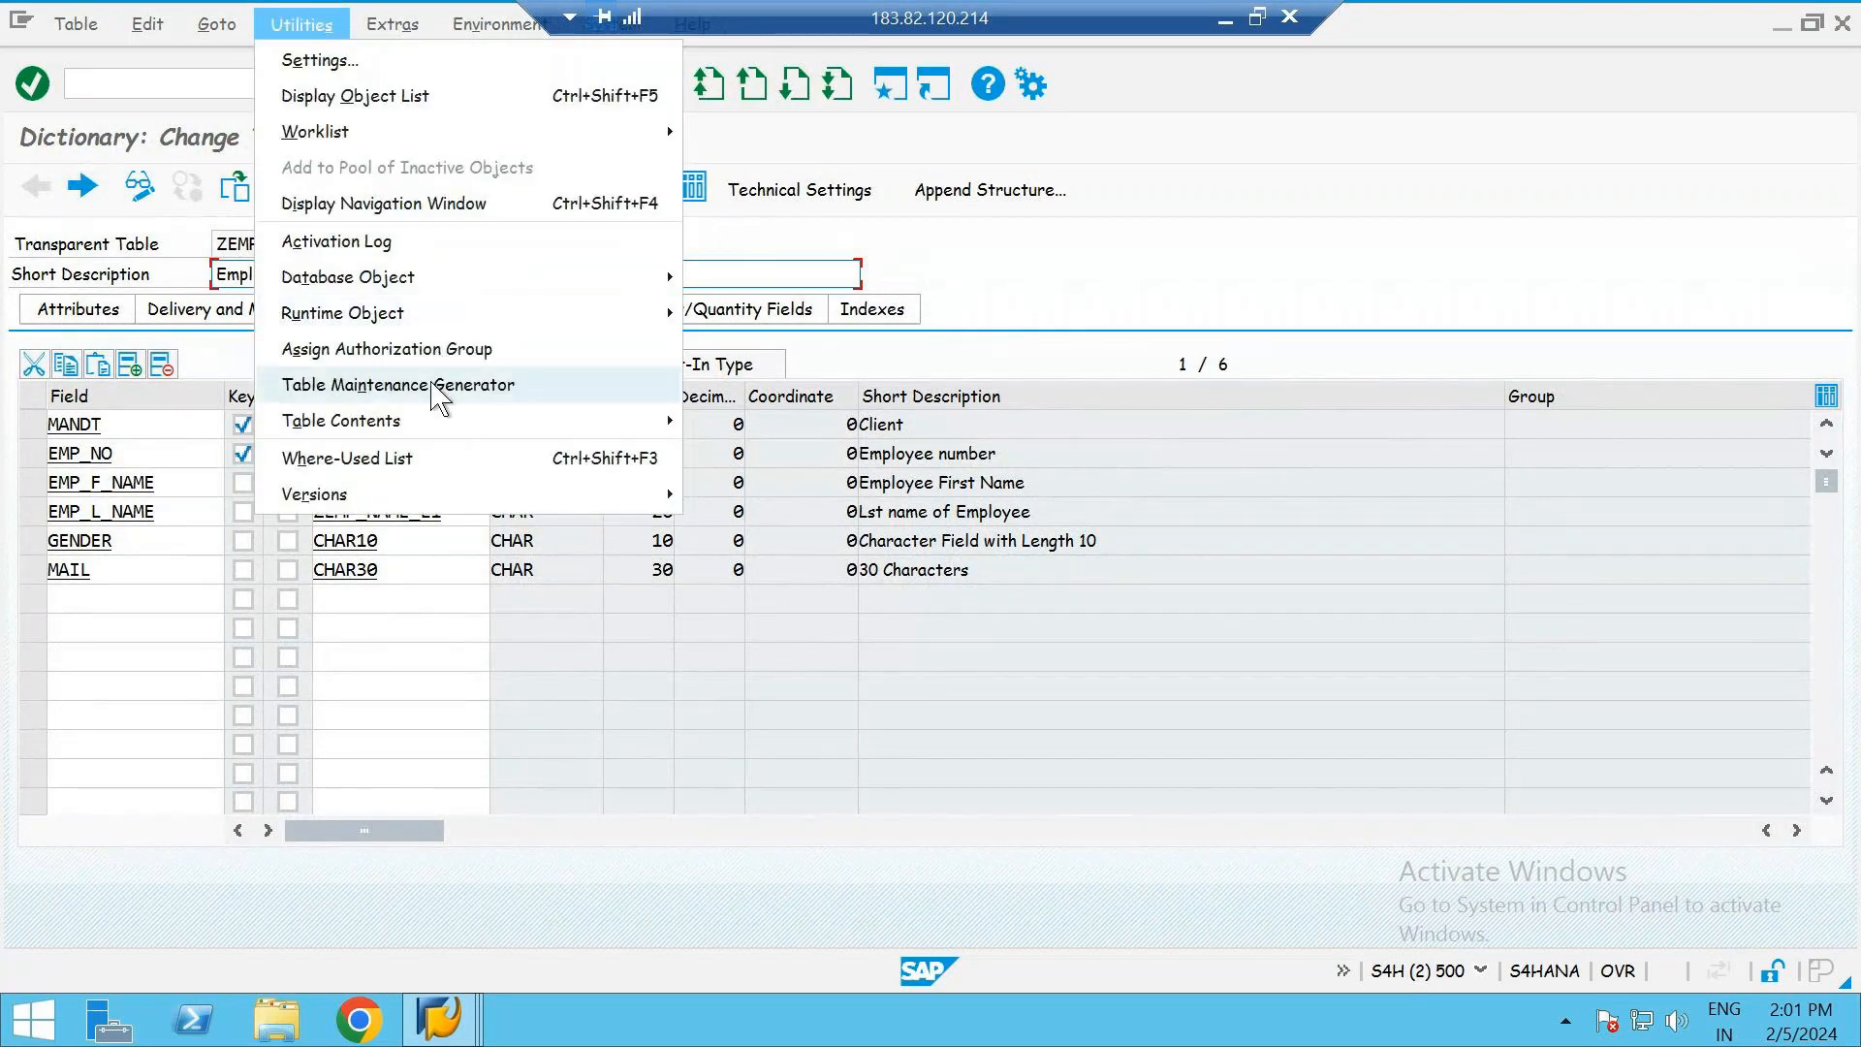
{"action": "left_click", "coordinate": [550, 398]}
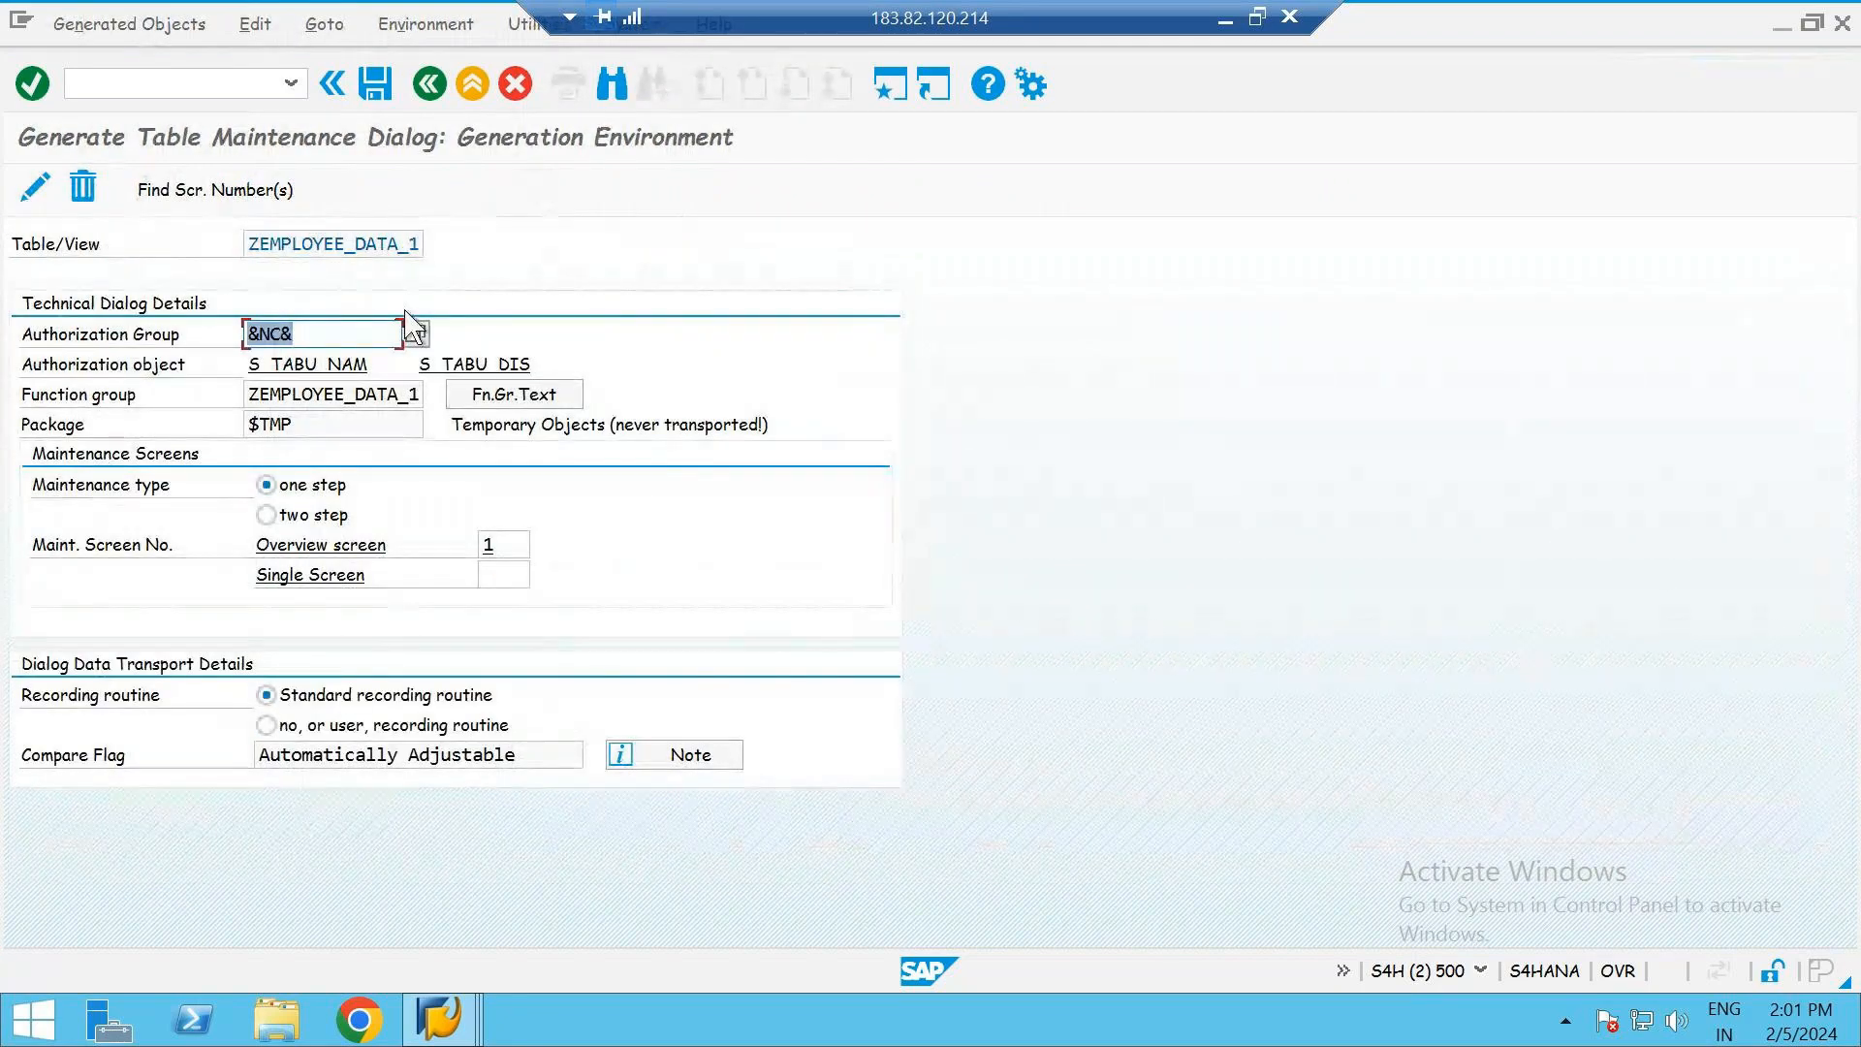
{"action": "left_click", "coordinate": [337, 335]}
{"action": "left_click", "coordinate": [312, 428]}
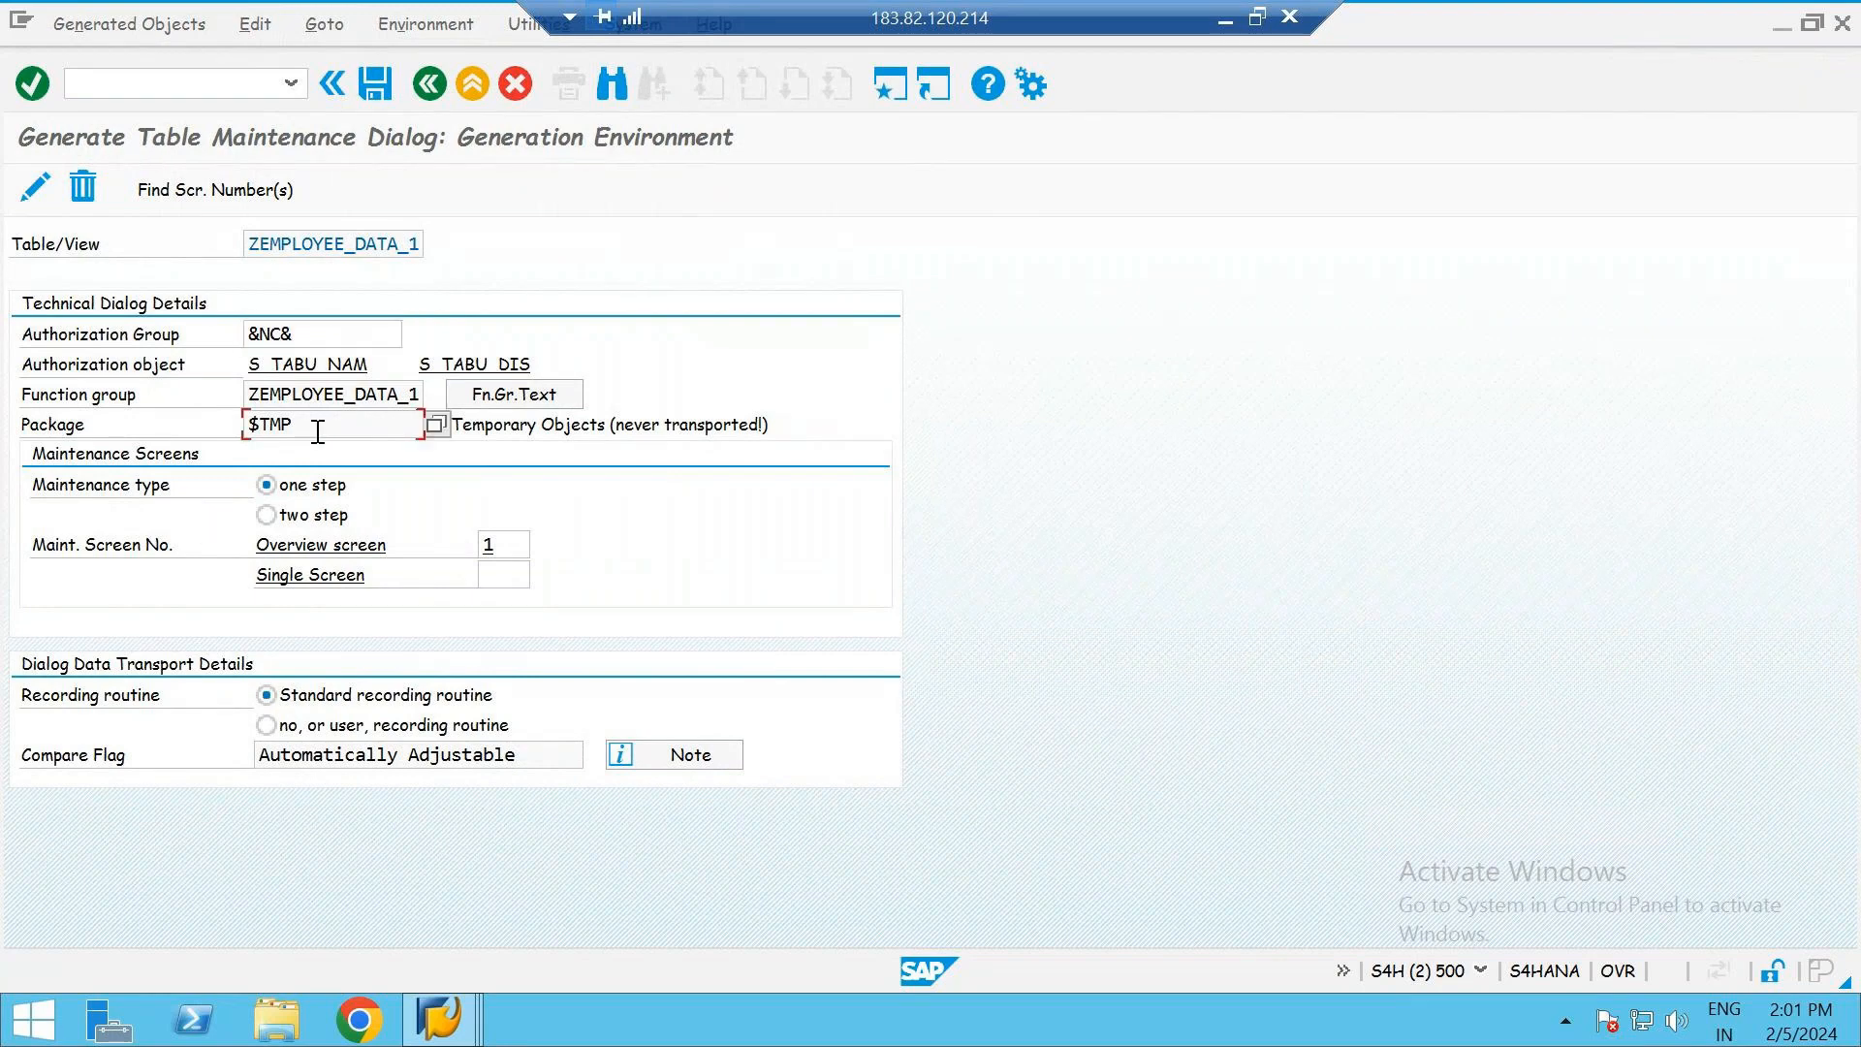
{"action": "left_click", "coordinate": [569, 427]}
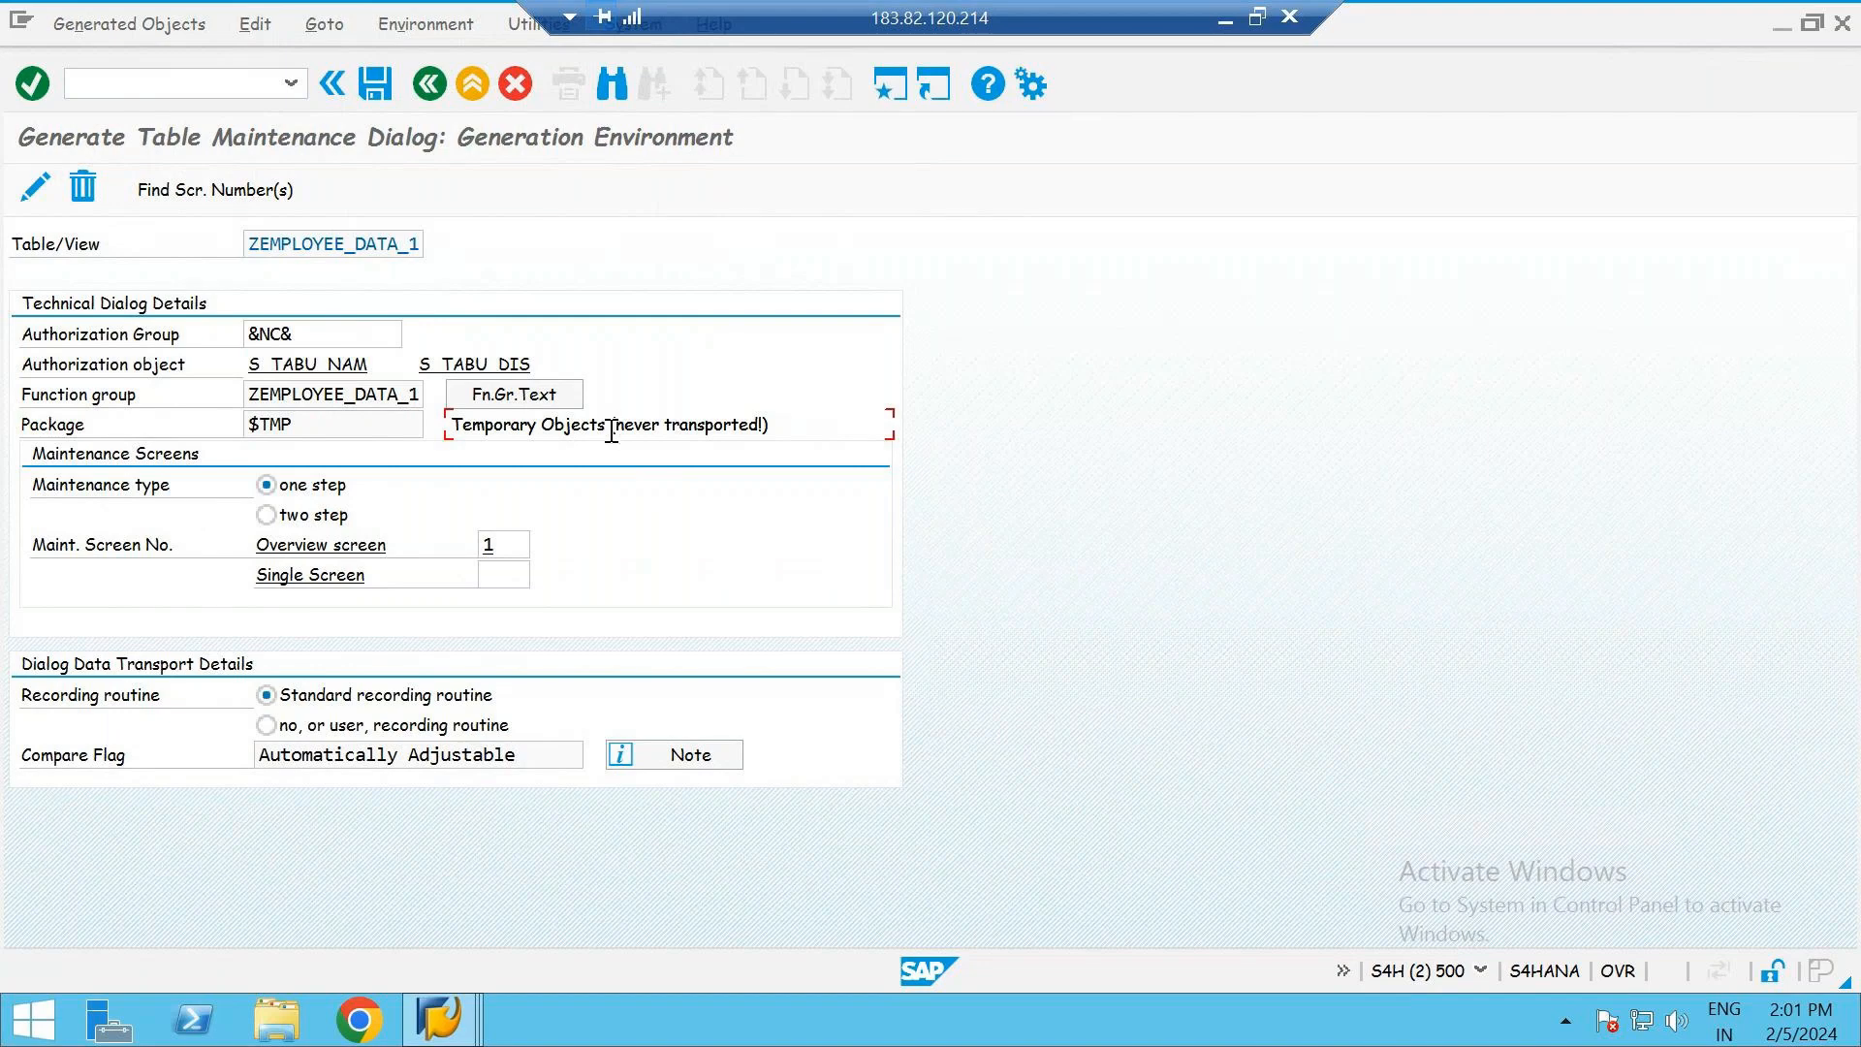
{"action": "left_click_drag", "start_coordinate": [614, 427], "coordinate": [765, 424]}
{"action": "left_click", "coordinate": [668, 436]}
- Return to the table definition and activate ZEMPLOYEE_DATA_1 again
{"action": "left_click", "coordinate": [428, 93]}
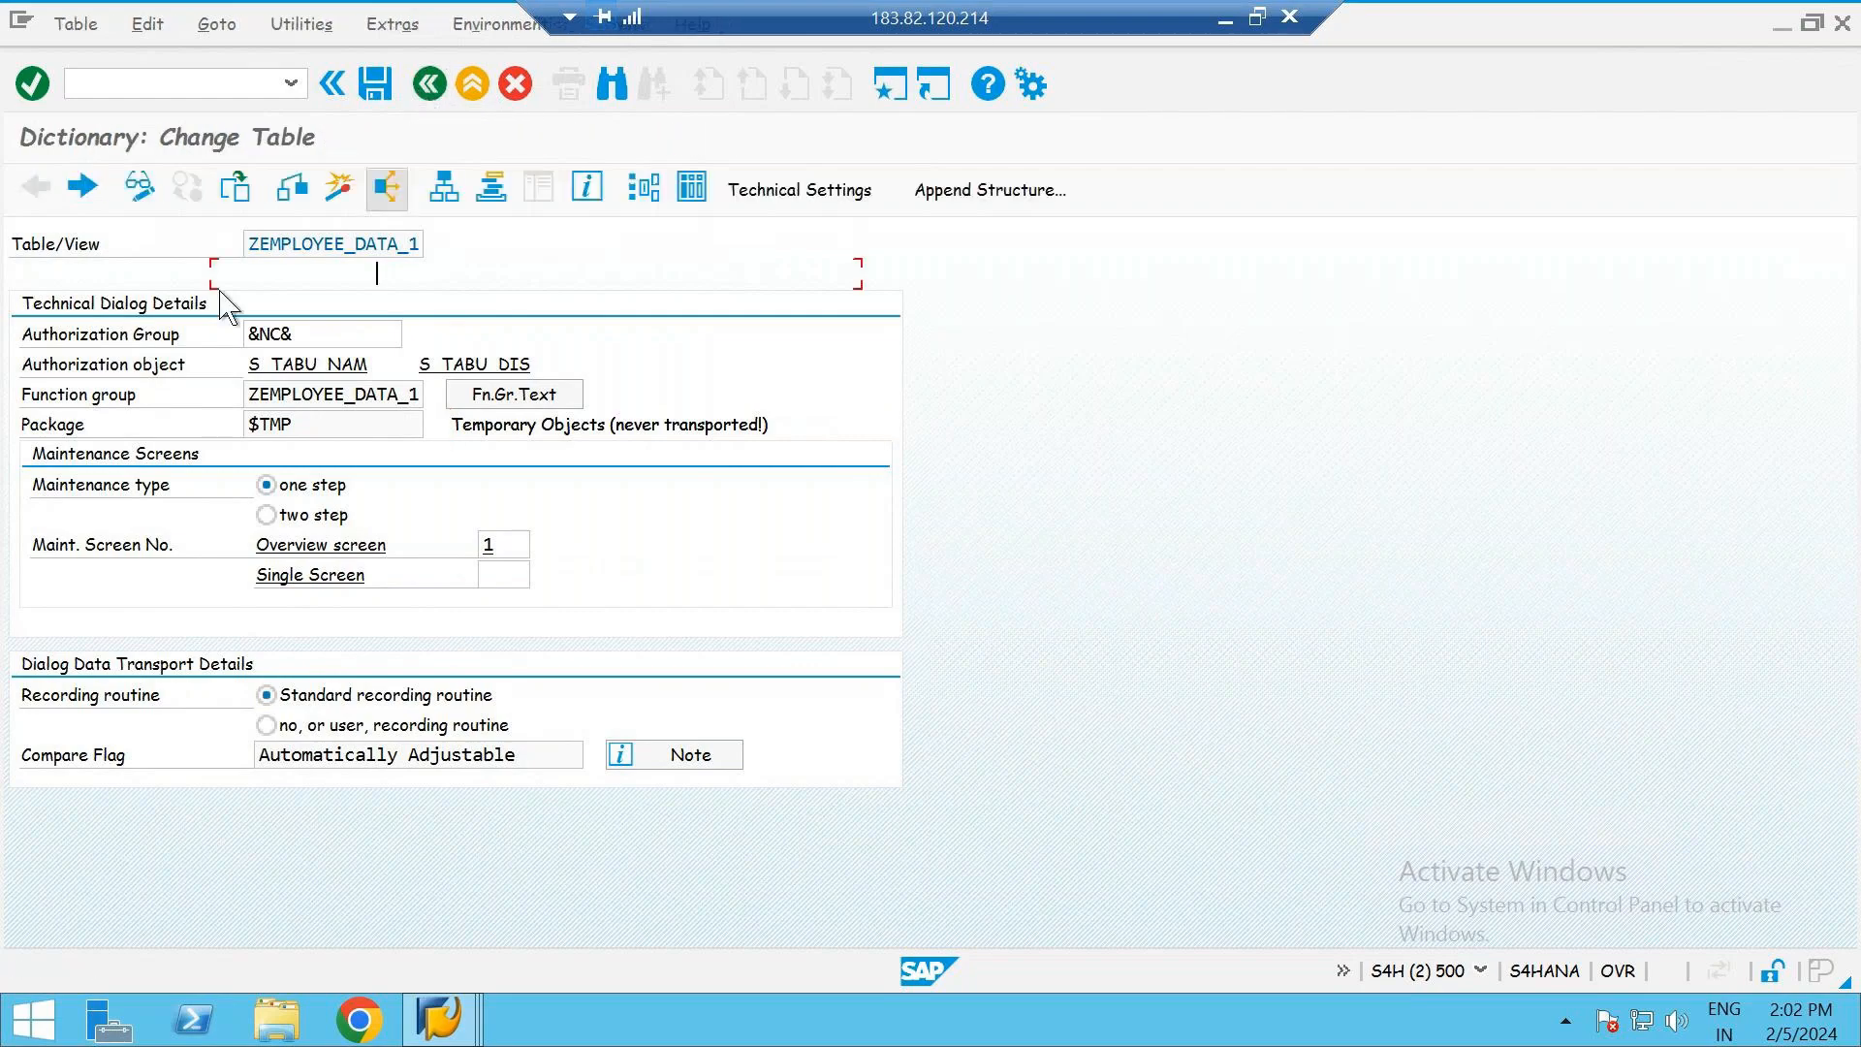
{"action": "left_click", "coordinate": [343, 198]}
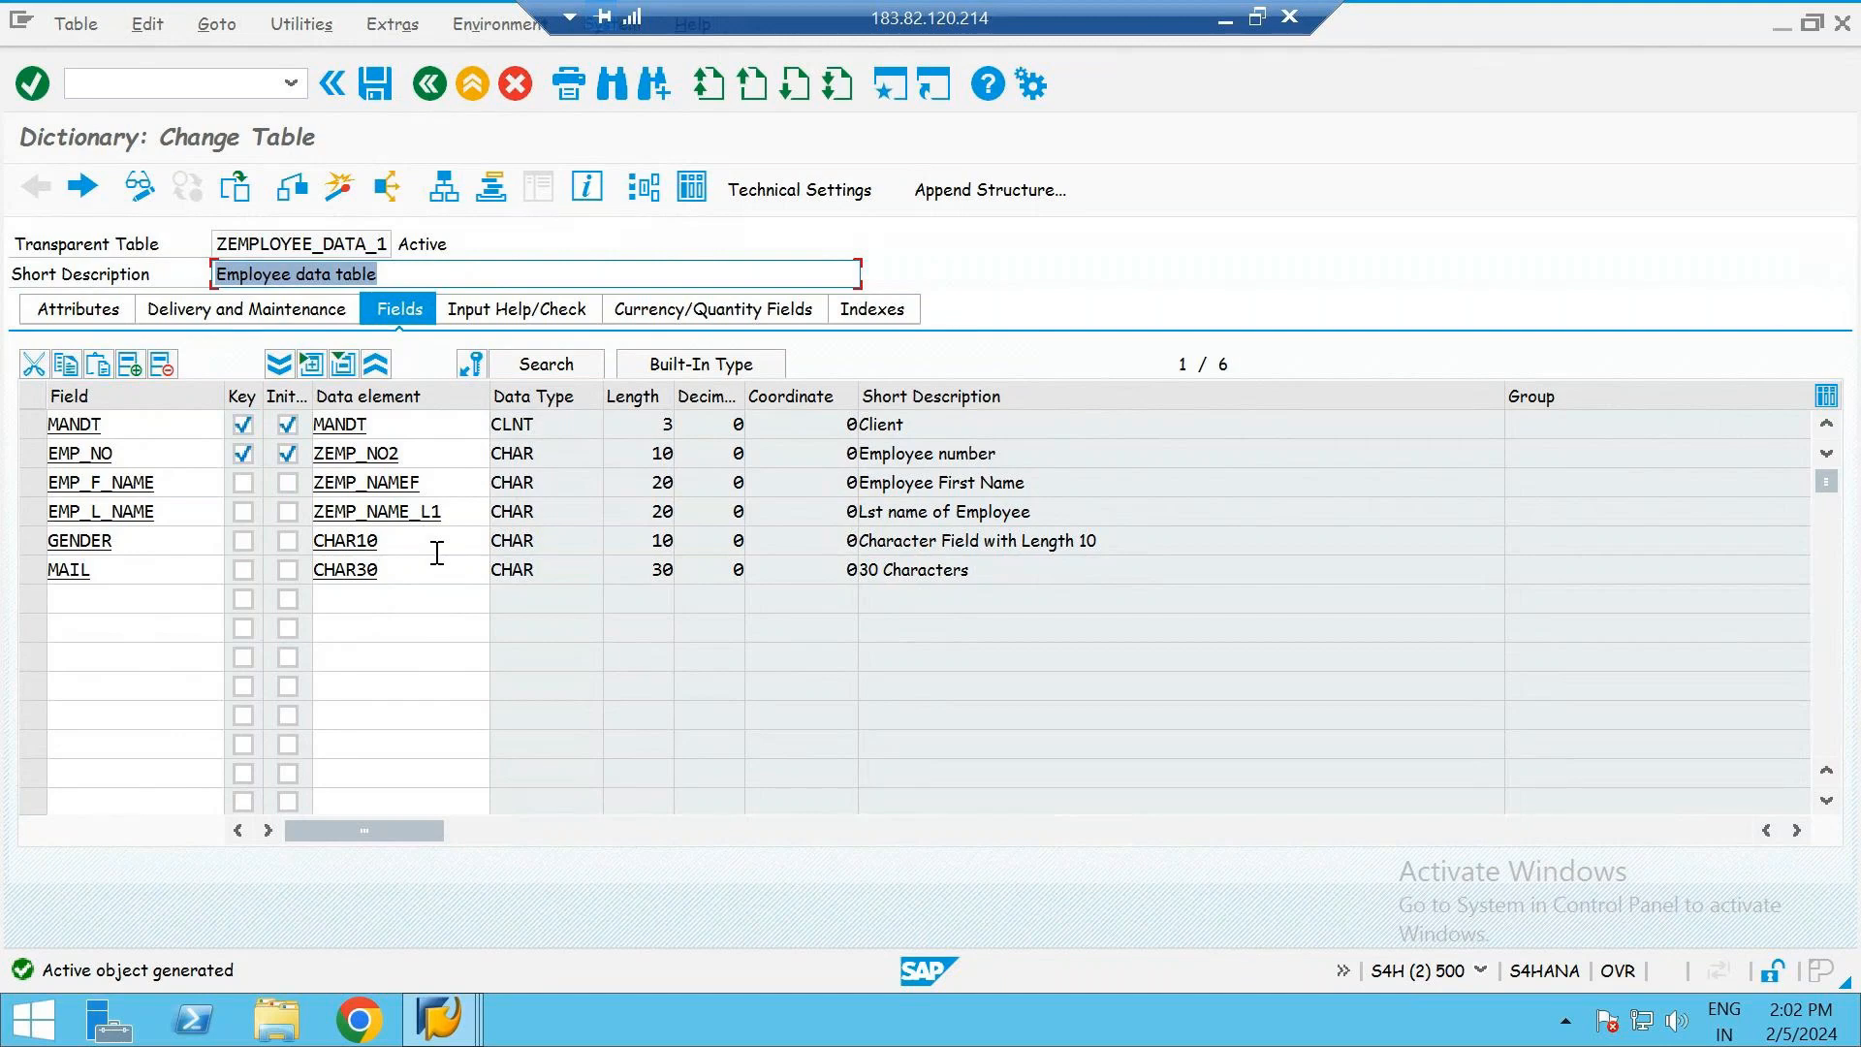
{"action": "left_click", "coordinate": [546, 273]}
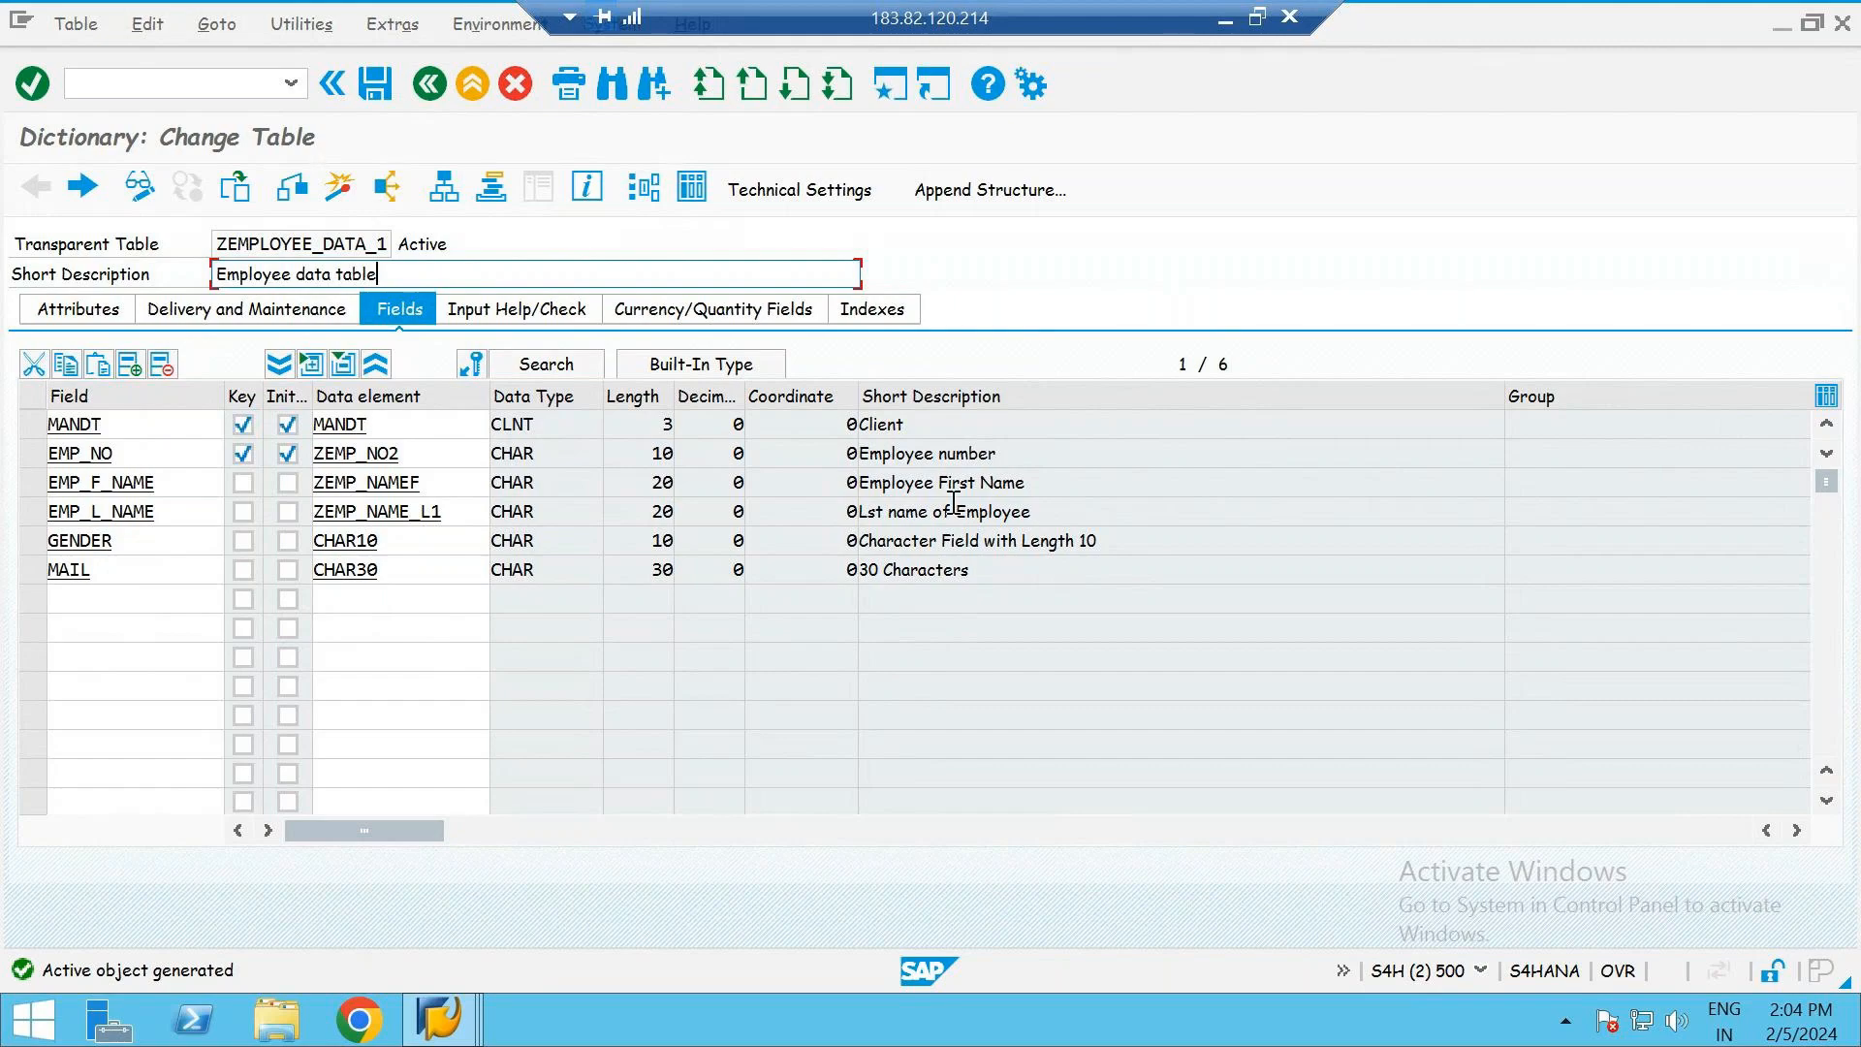
- Minimize the remote SAP session and switch to the GoTo meeting window
{"action": "left_click", "coordinate": [1219, 24]}
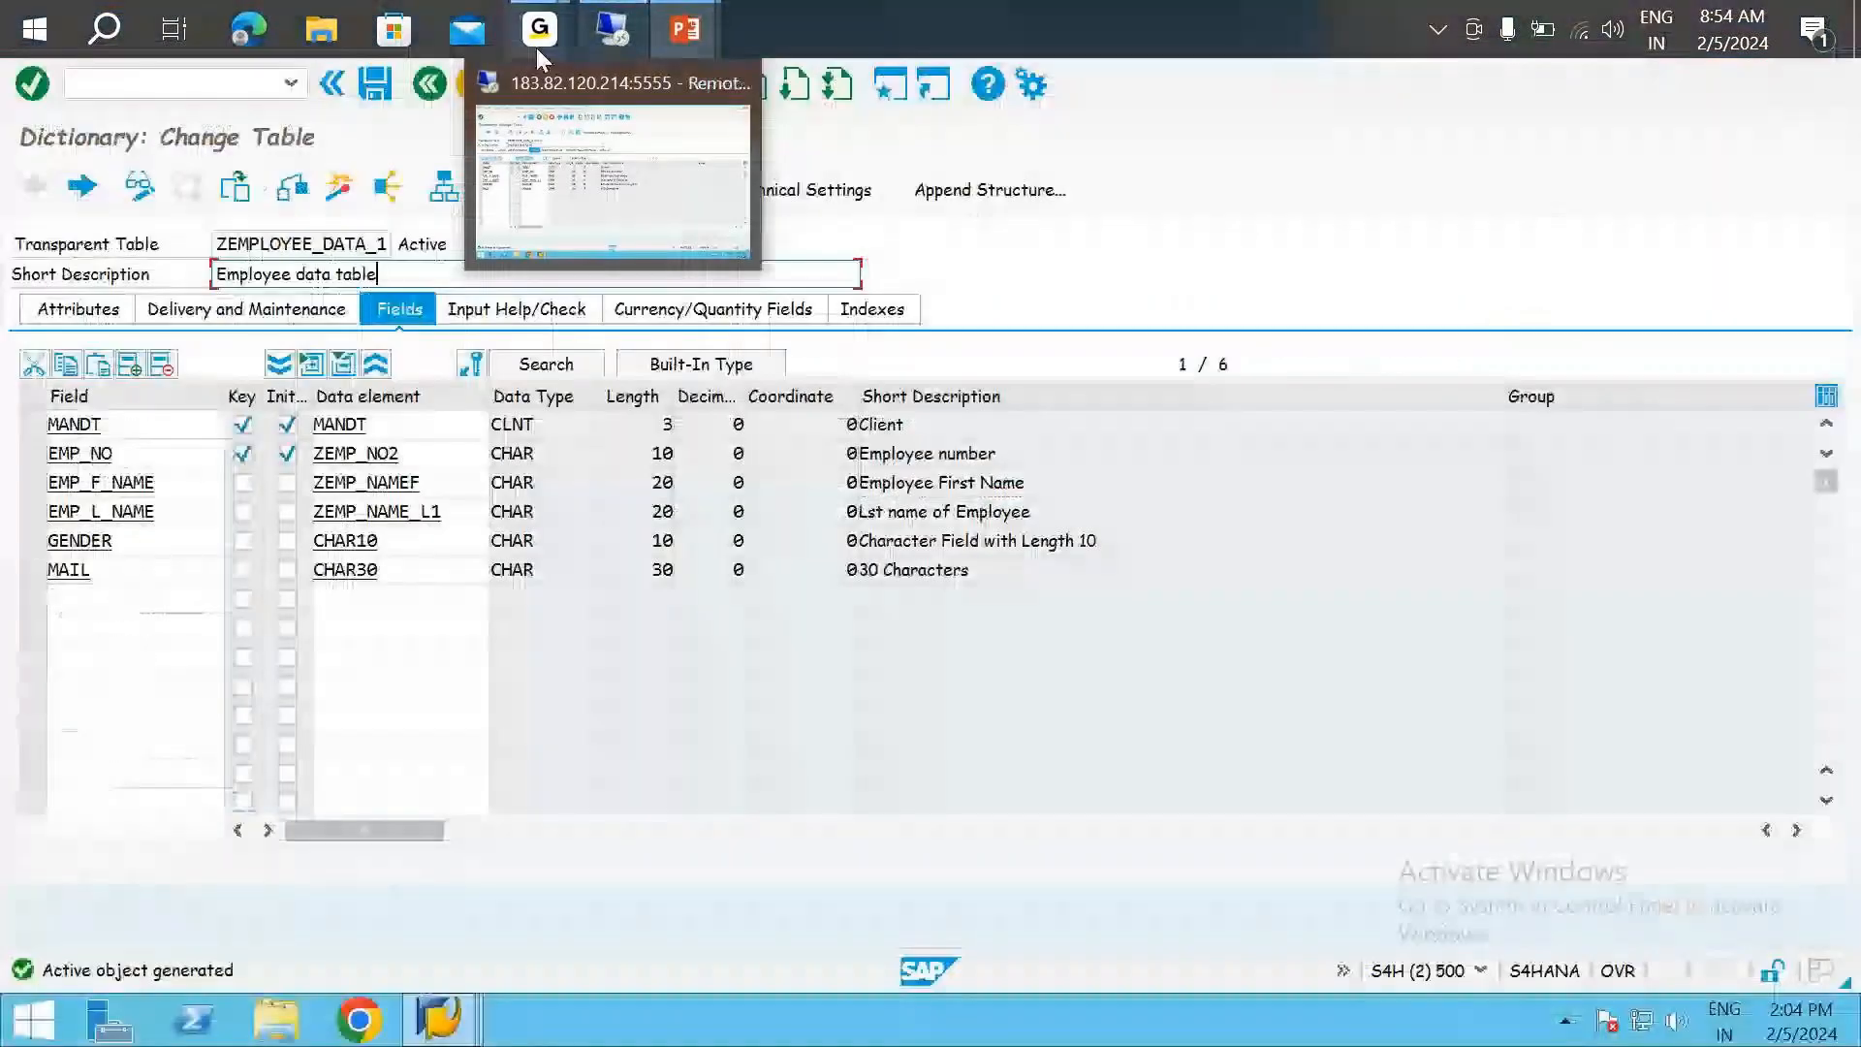
{"action": "mouse_move", "coordinate": [532, 39]}
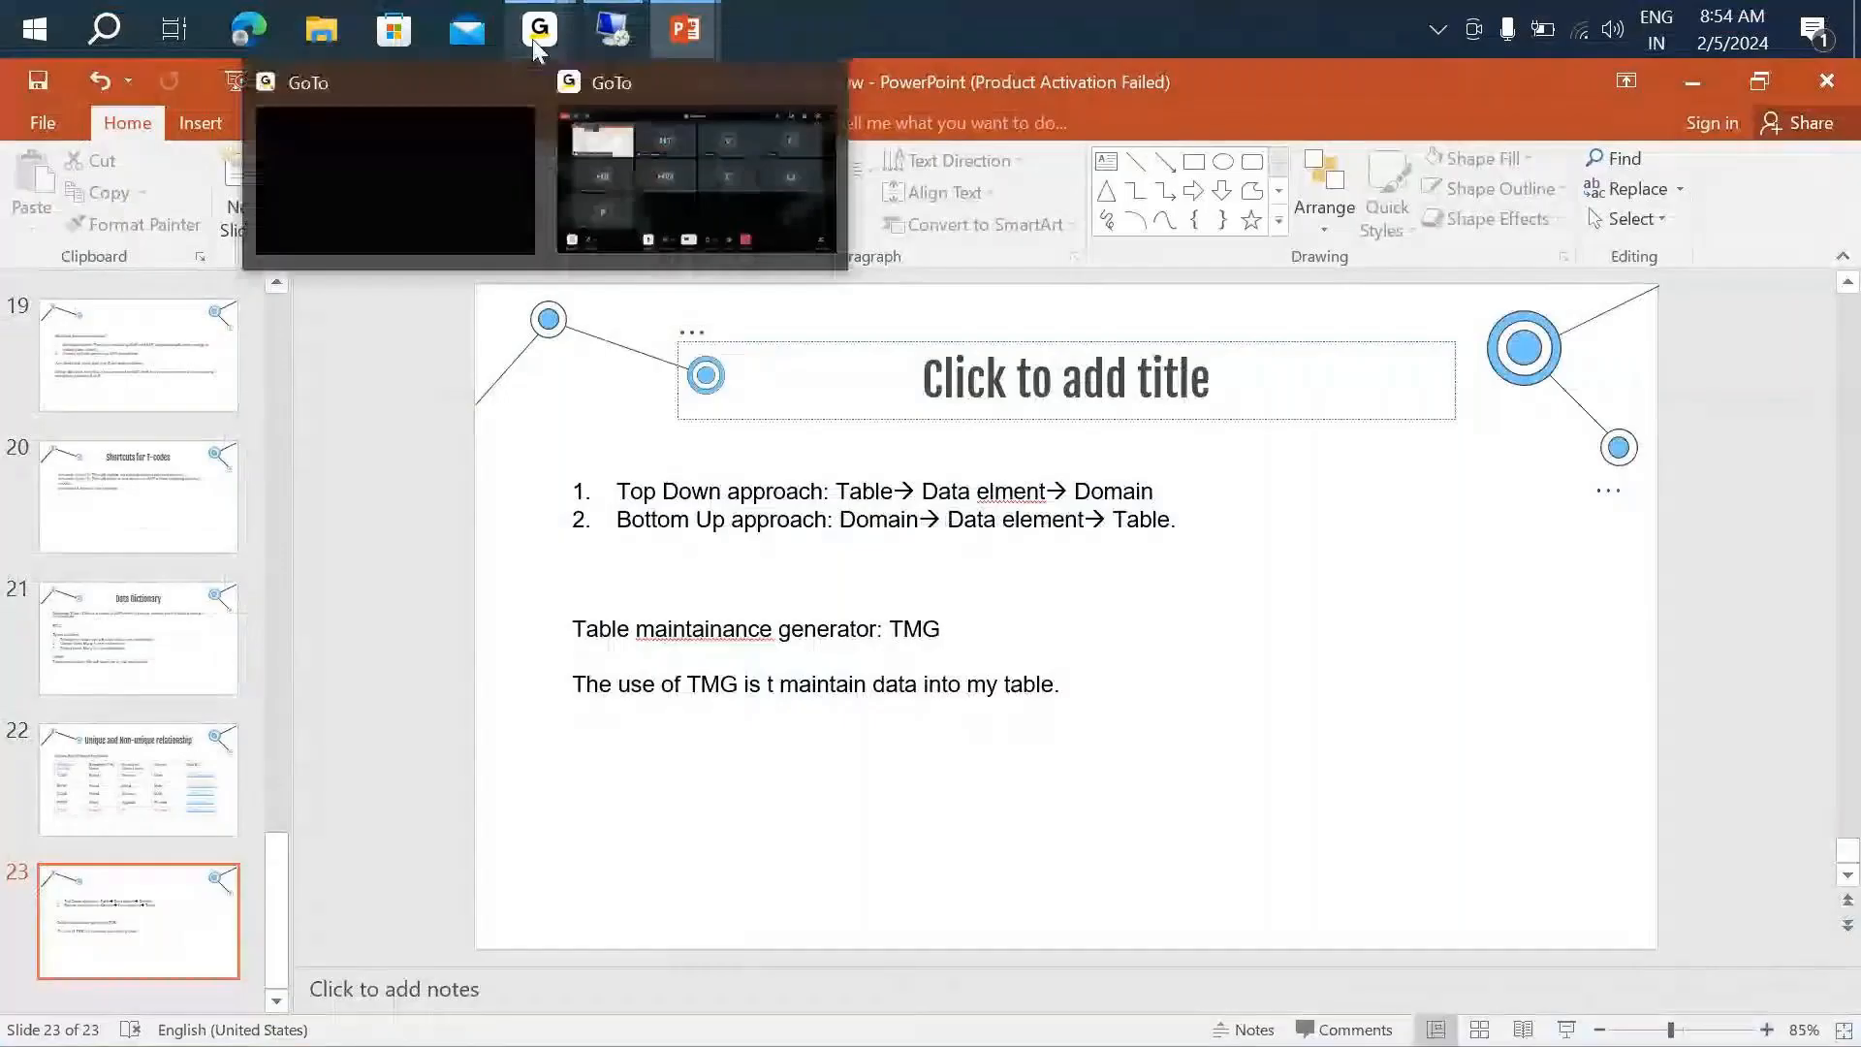
{"action": "left_click", "coordinate": [695, 201]}
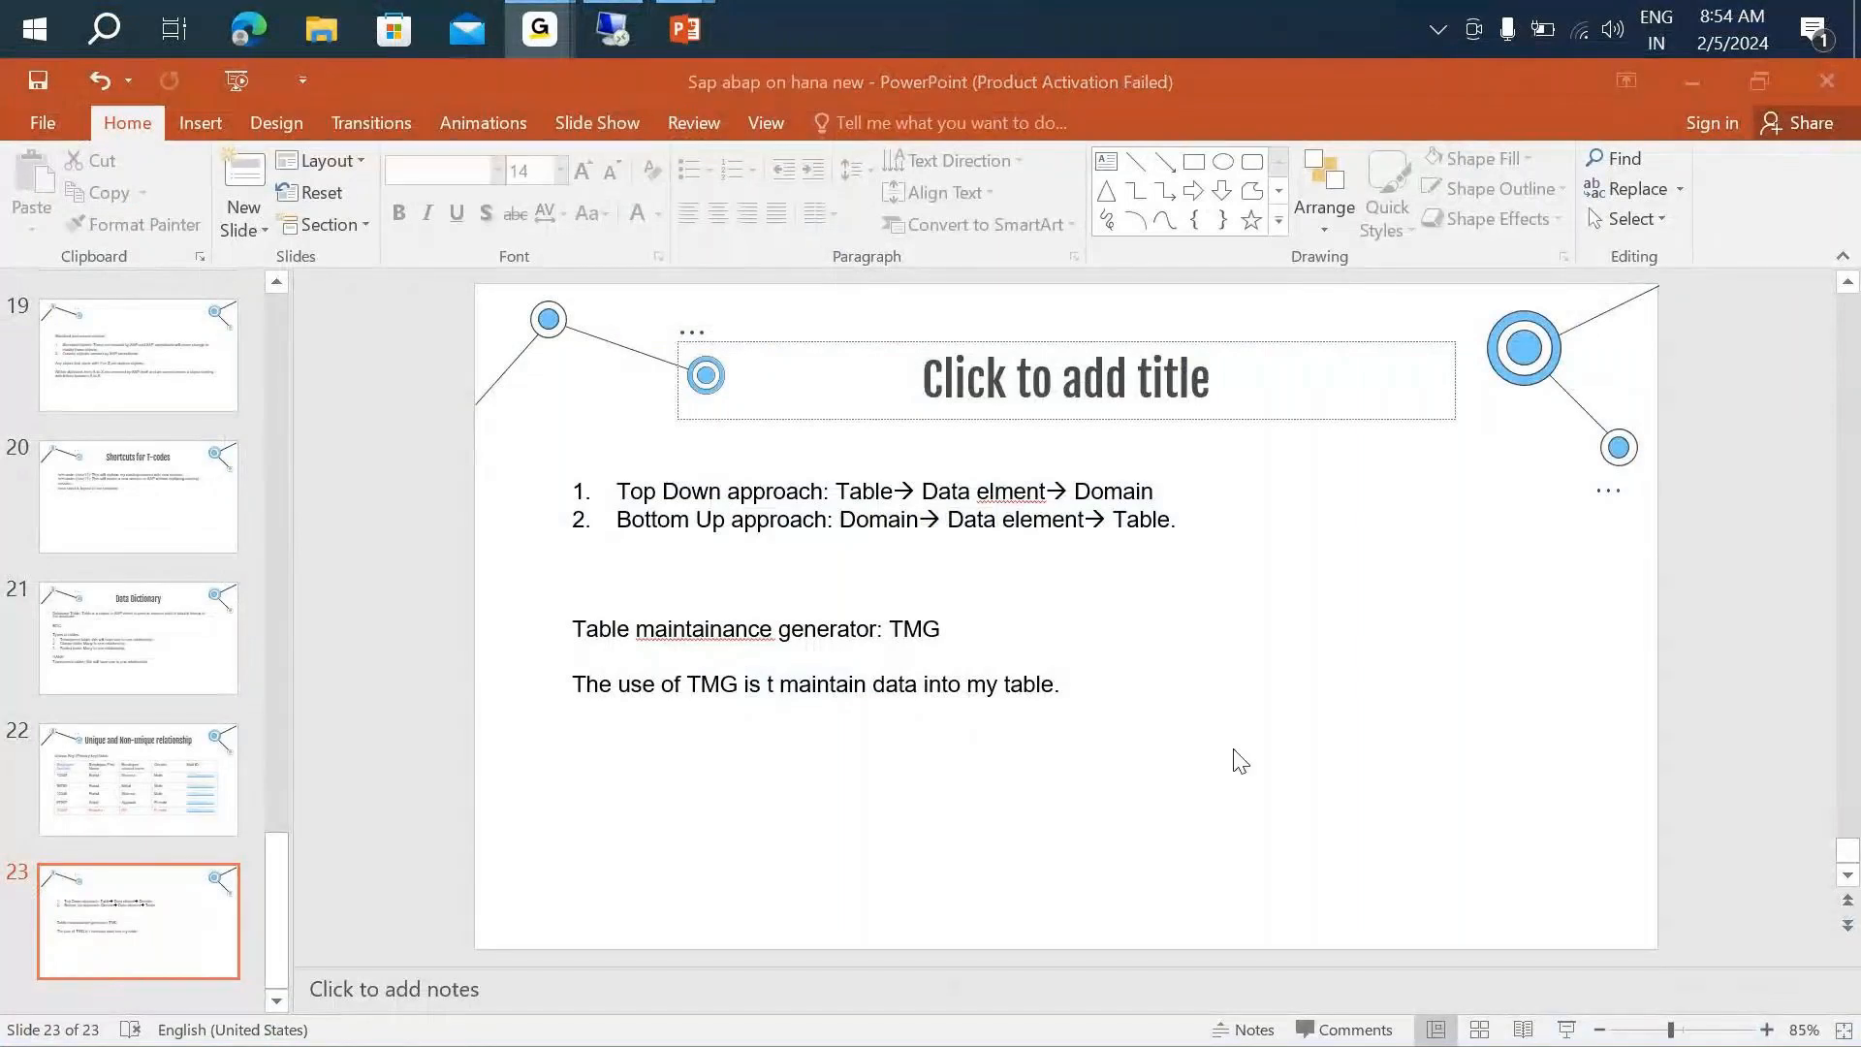